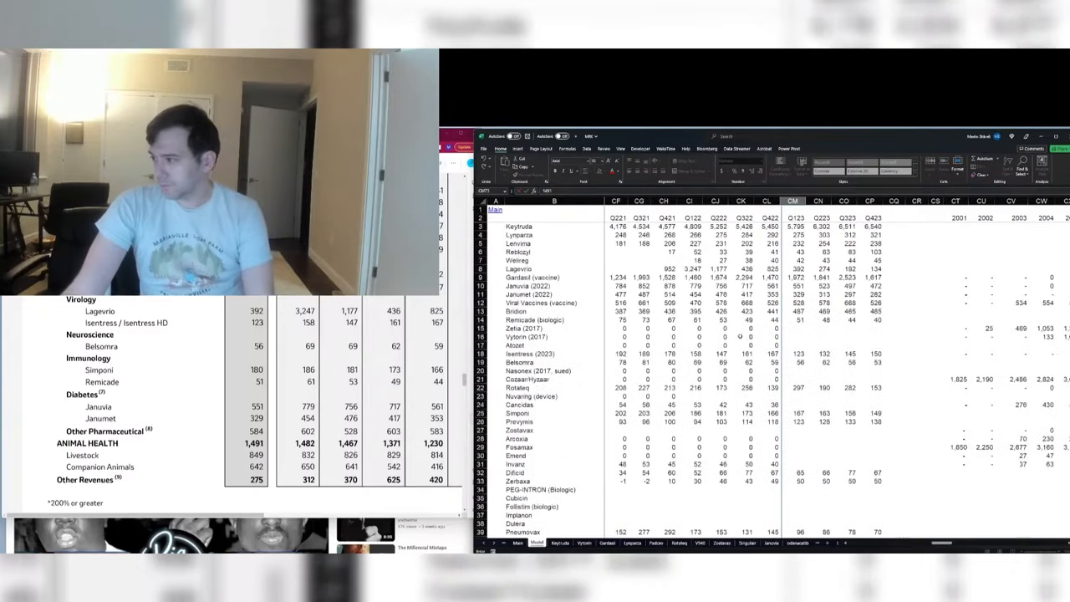
# Step: Clear the Q422 zeros for Zetia, Vytorin and Atozet
pyautogui.moveTo(769, 329); pyautogui.dragTo(769, 345)
pyautogui.press('Up')
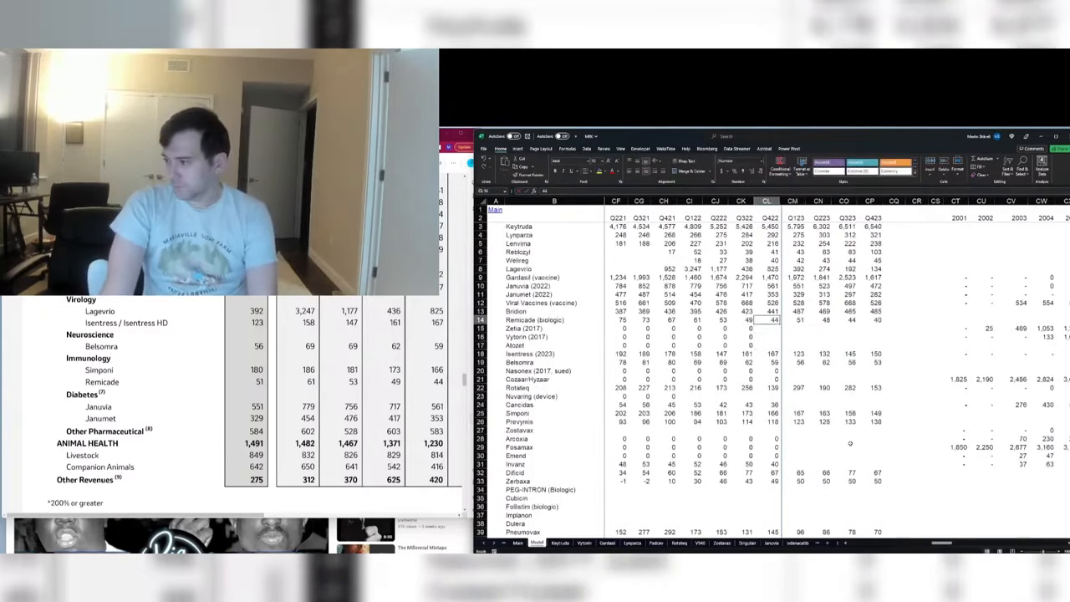
# Step: Set the Q123 Other revenue to =275+584, adding Other Revenues and Other Pharmaceutical from the sales table
pyautogui.press('Right')
pyautogui.press('pagedown')
pyautogui.press('pagedown')
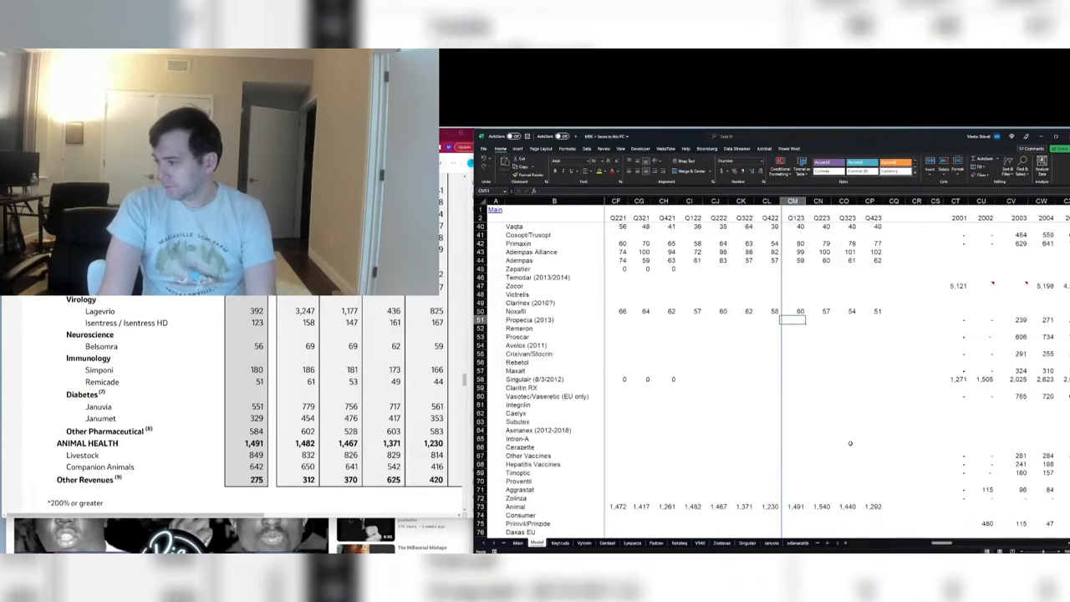
pyautogui.press('Up')
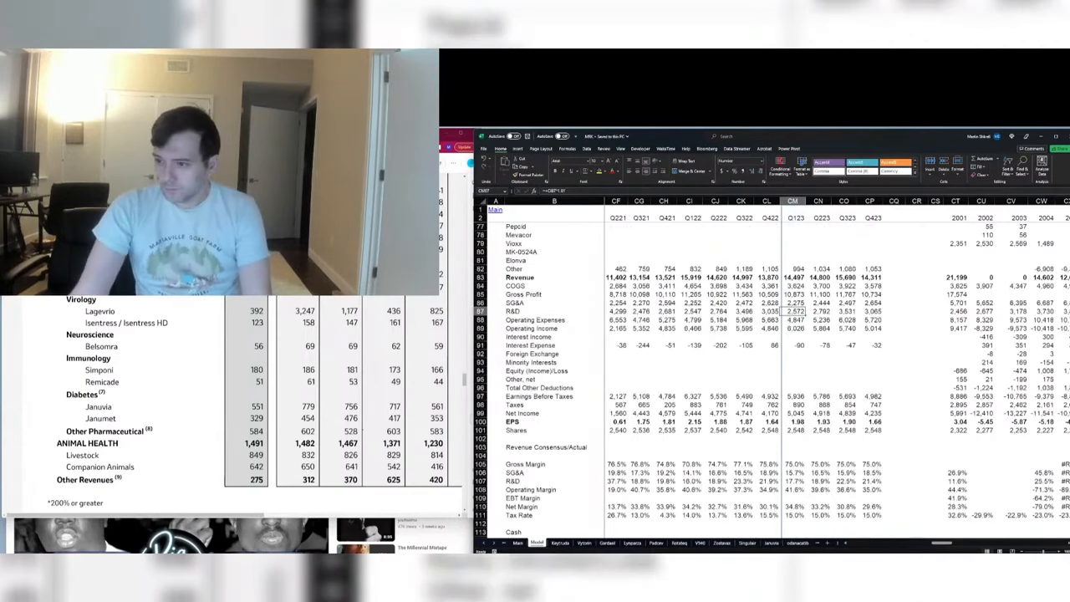
pyautogui.scroll(3, 280, 364)
pyautogui.click(741, 396)
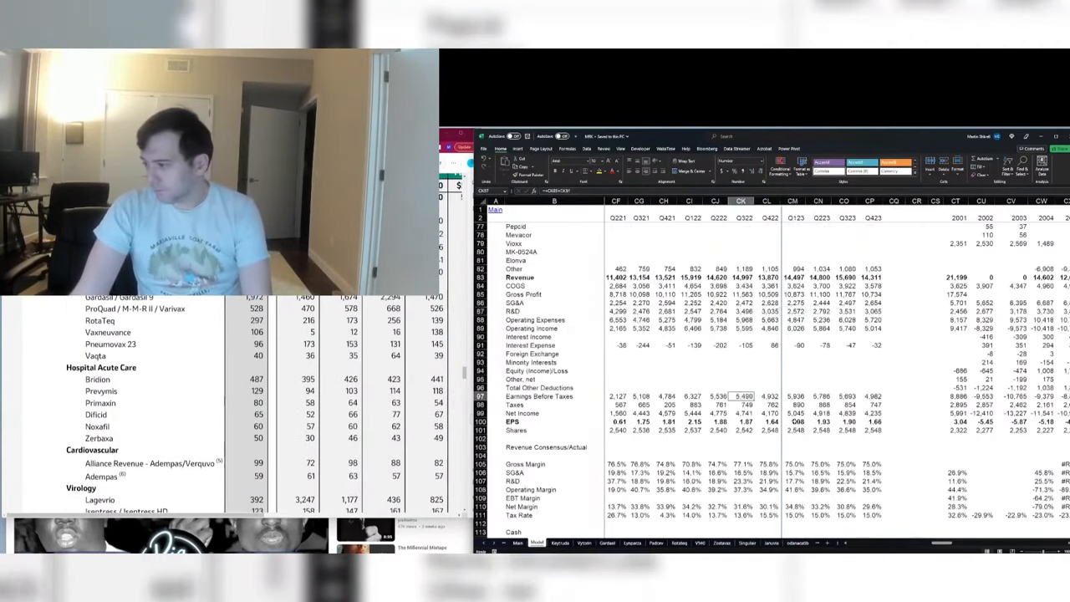
pyautogui.scroll(-1, 796, 421)
pyautogui.scroll(2, 799, 370)
pyautogui.click(799, 294)
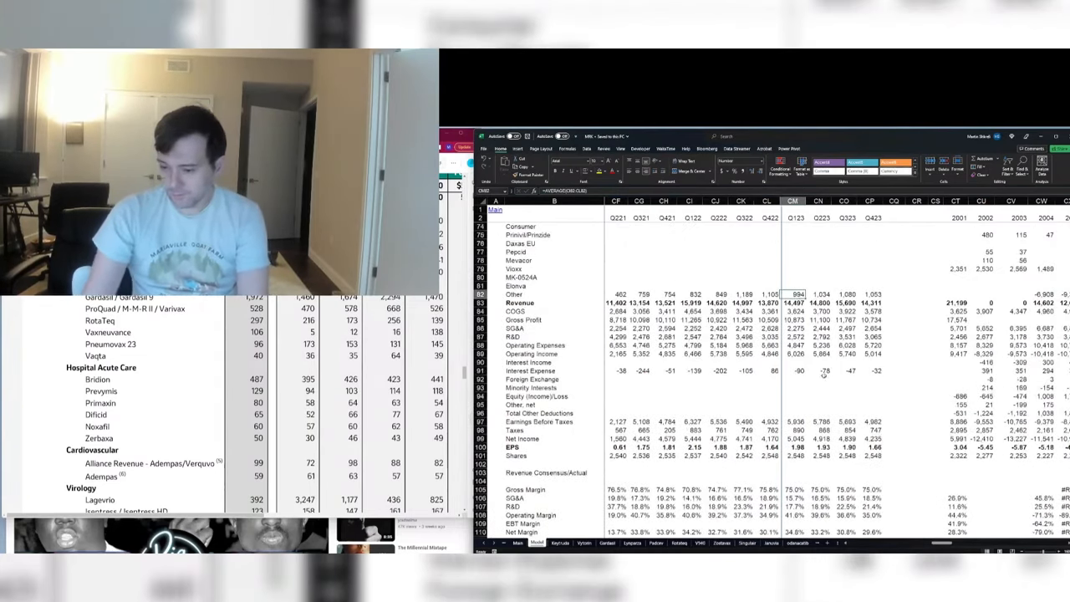
pyautogui.scroll(-5, 260, 296)
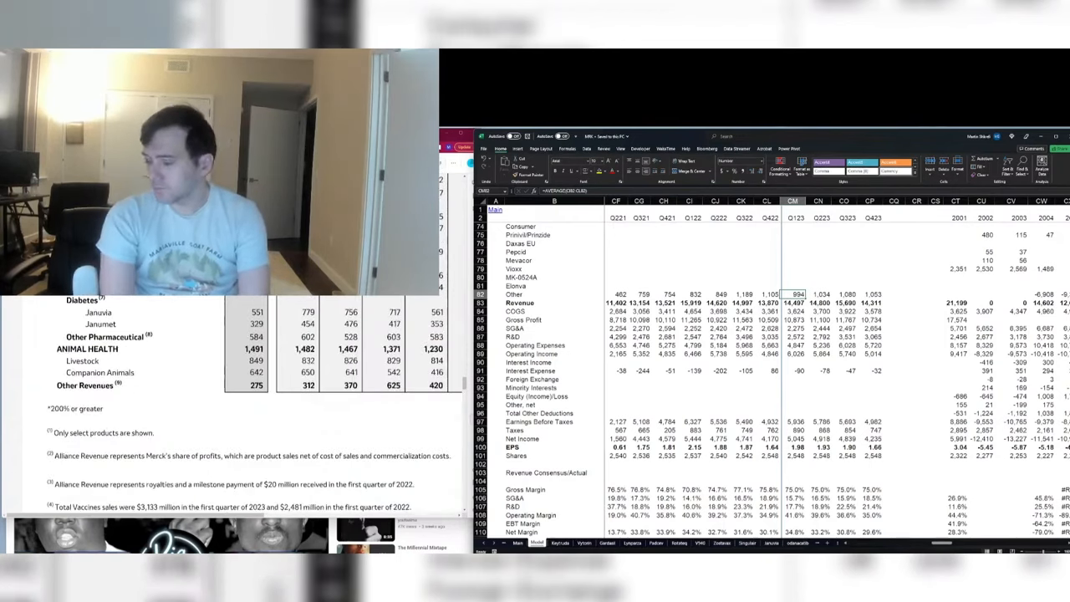
pyautogui.press('Left')
pyautogui.press('Right')
pyautogui.write('=27')
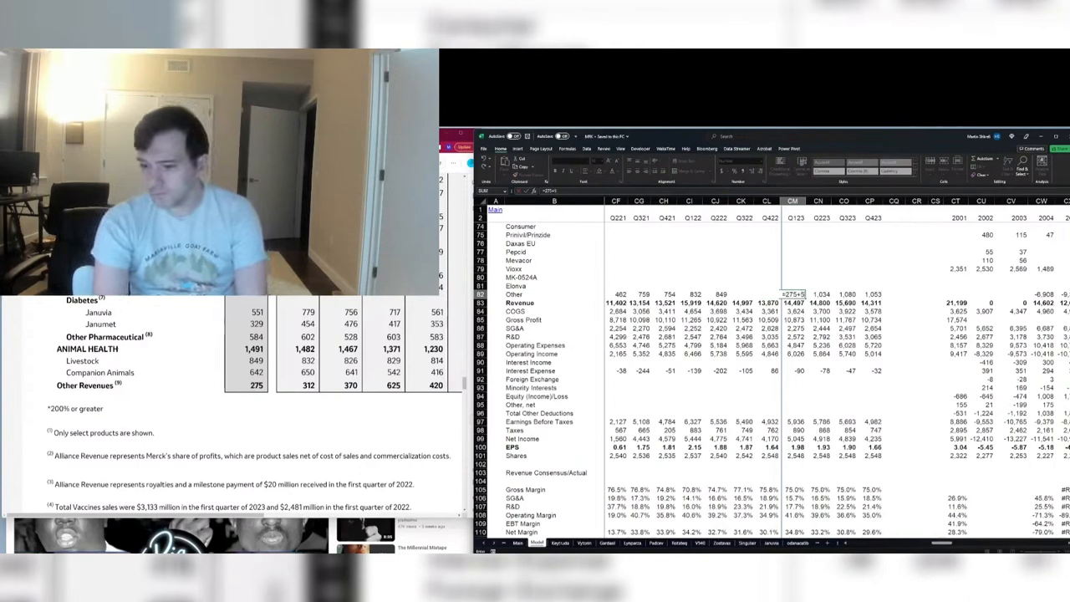
pyautogui.hotkey('ctrl', 'Return')
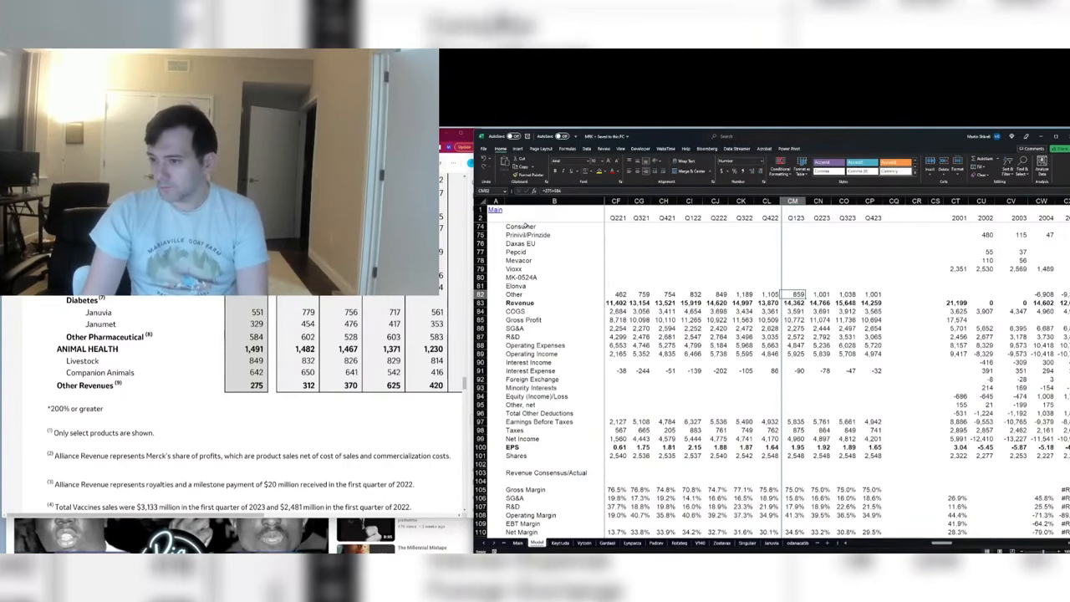
# Step: Check the Q123 product revenues from Animal up to Dificid against the company's reported sales table
pyautogui.scroll(5, 803, 368)
pyautogui.click(796, 345)
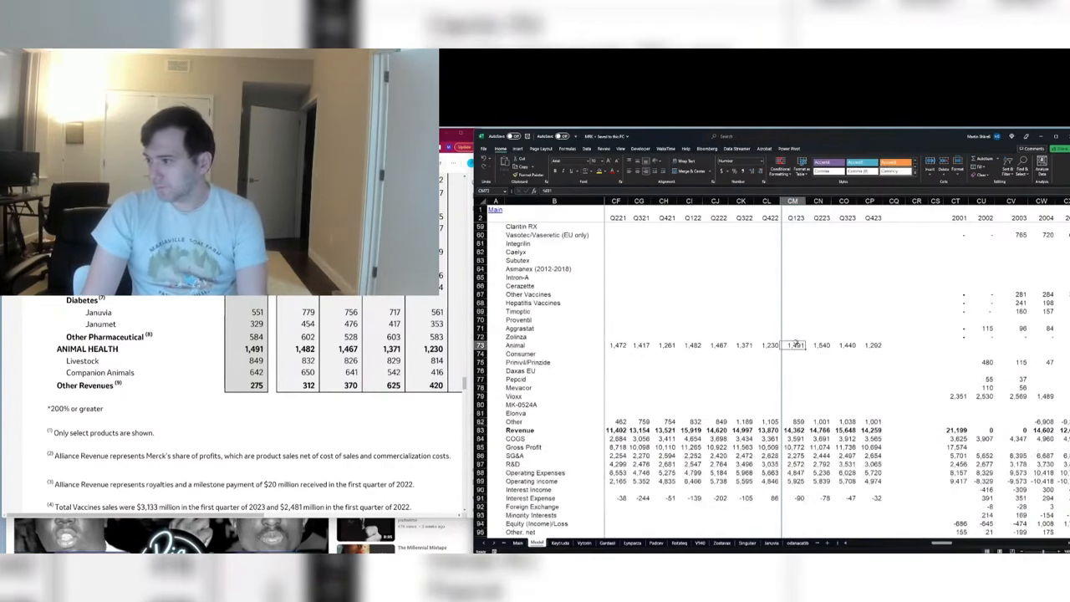
pyautogui.scroll(5, 796, 344)
pyautogui.click(795, 276)
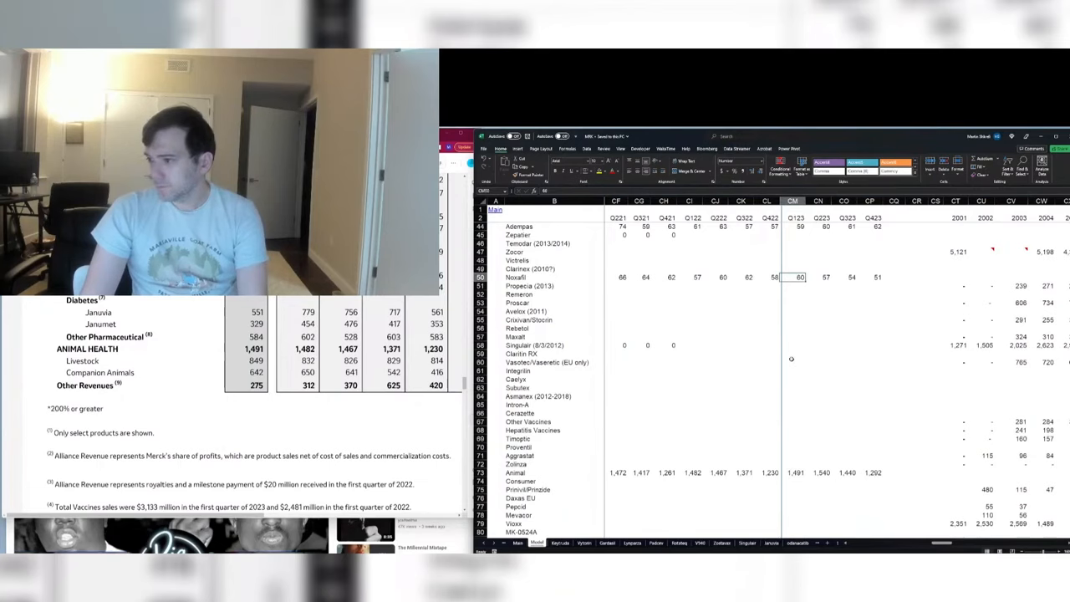
pyautogui.scroll(3, 791, 359)
pyautogui.scroll(4, 270, 344)
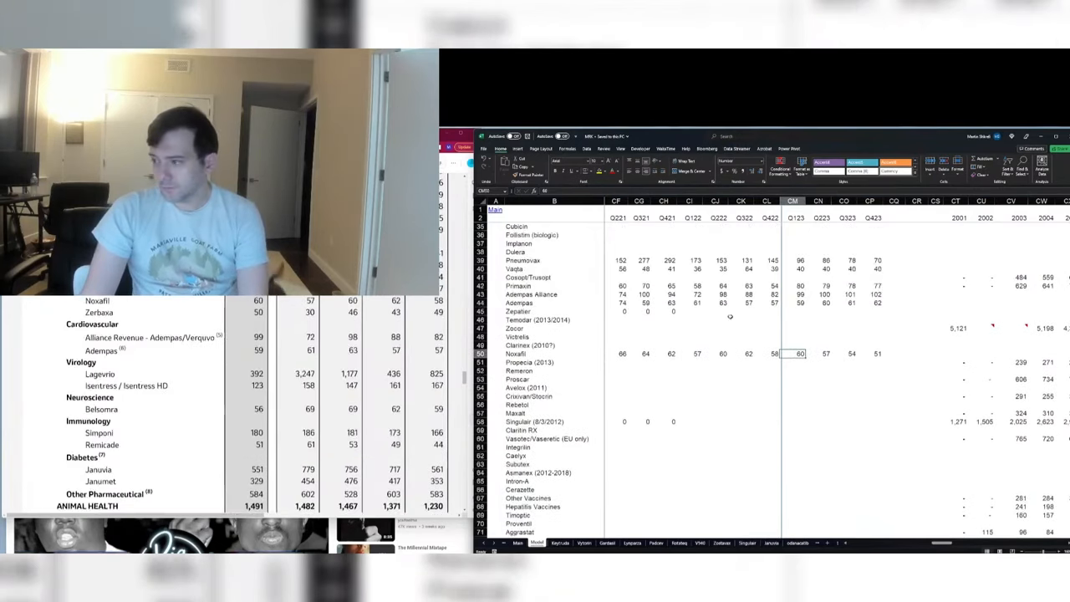
pyautogui.click(801, 303)
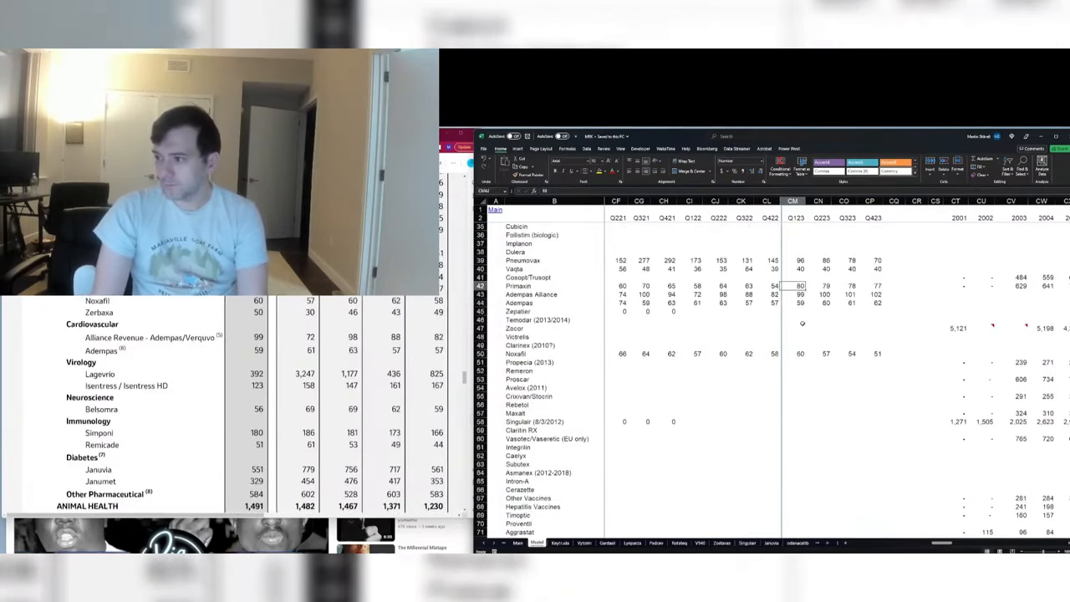
pyautogui.press('Up')
pyautogui.press('Up')
pyautogui.press('Up')
pyautogui.press('Up')
pyautogui.press('Up')
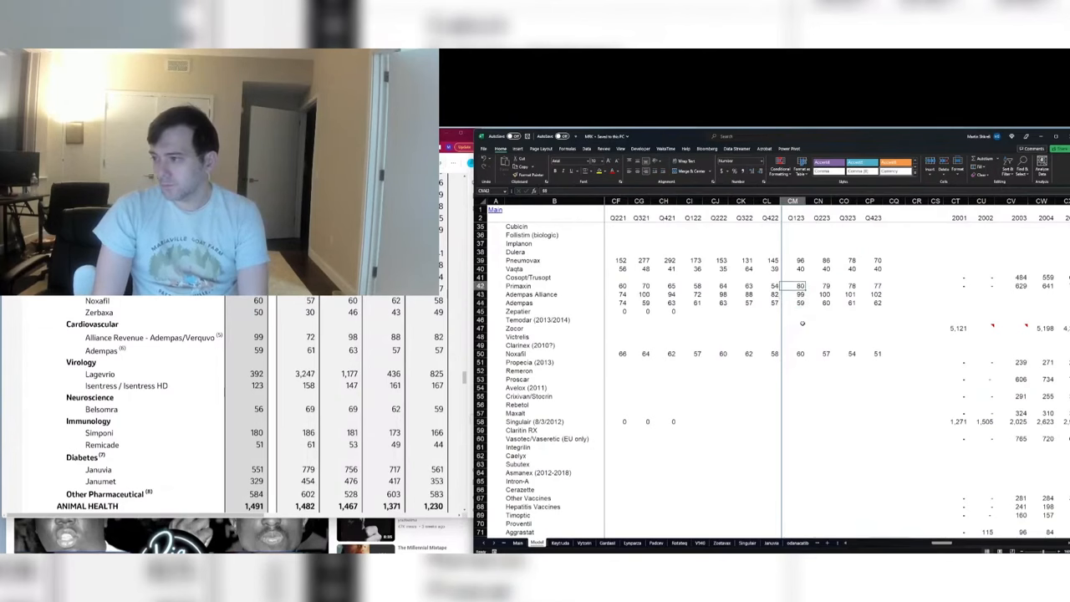
pyautogui.press('Up')
pyautogui.press('Up')
pyautogui.press('Up')
pyautogui.press('Up')
pyautogui.press('Up')
pyautogui.press('Up')
pyautogui.press('Up')
pyautogui.press('Up')
pyautogui.press('Up')
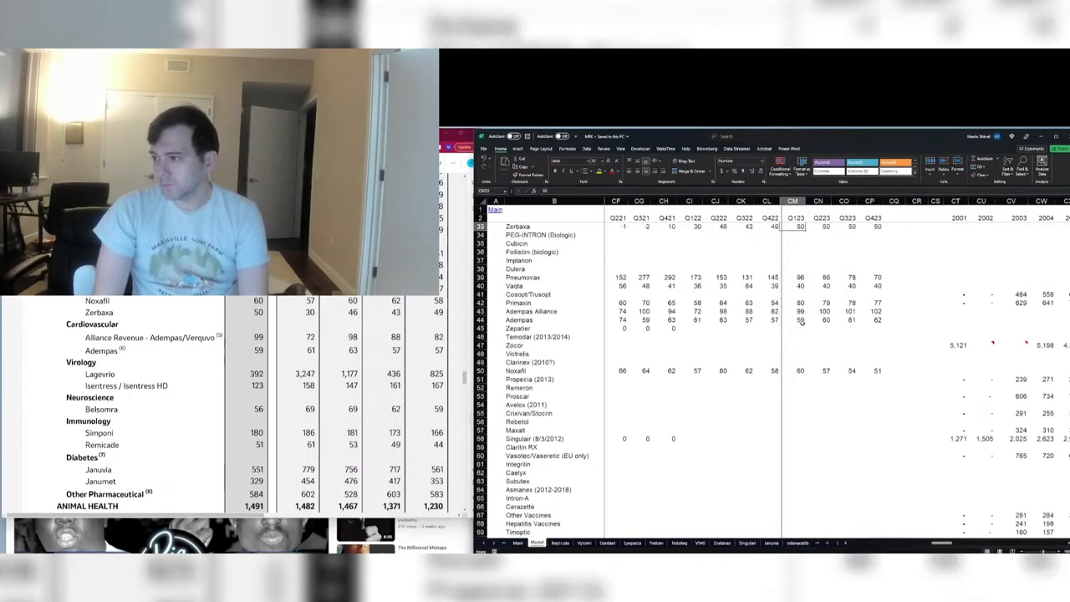
pyautogui.press('Up')
pyautogui.press('Up')
pyautogui.press('Up')
# Step: Set the Q123 revenue for Prevymis to 129
pyautogui.press('Up')
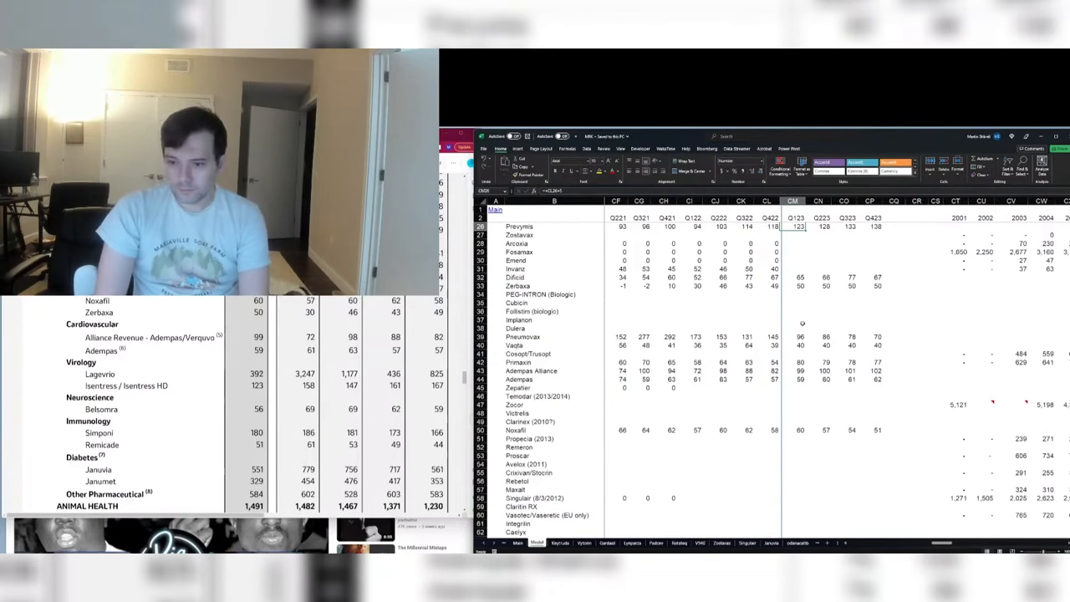
pyautogui.write('129')
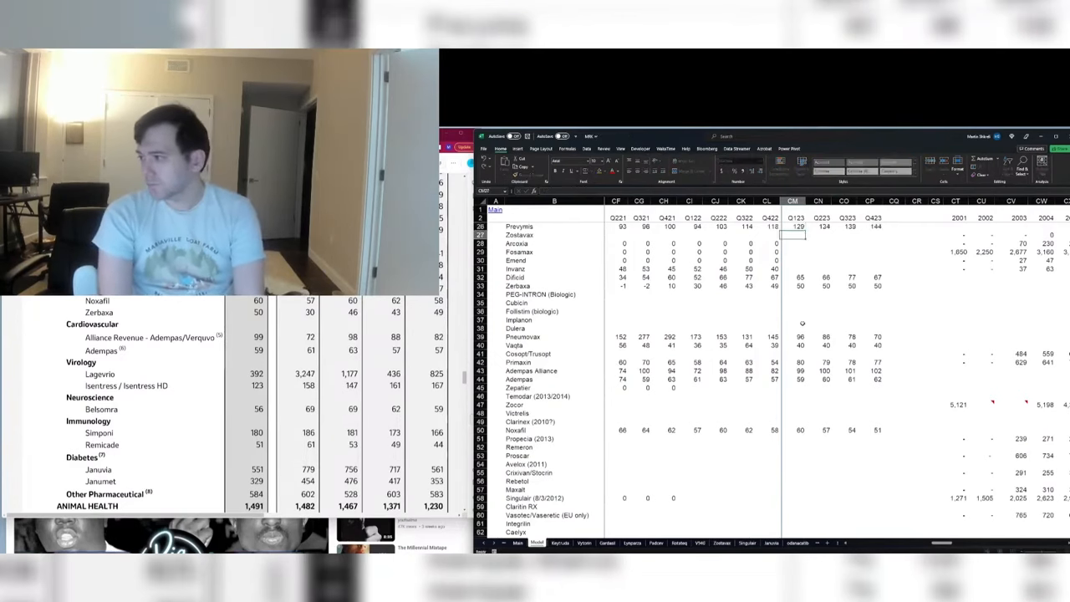
pyautogui.press('Return')
# Step: Set the Q123 revenue for Simponi to 180
pyautogui.press('Up')
pyautogui.press('Up')
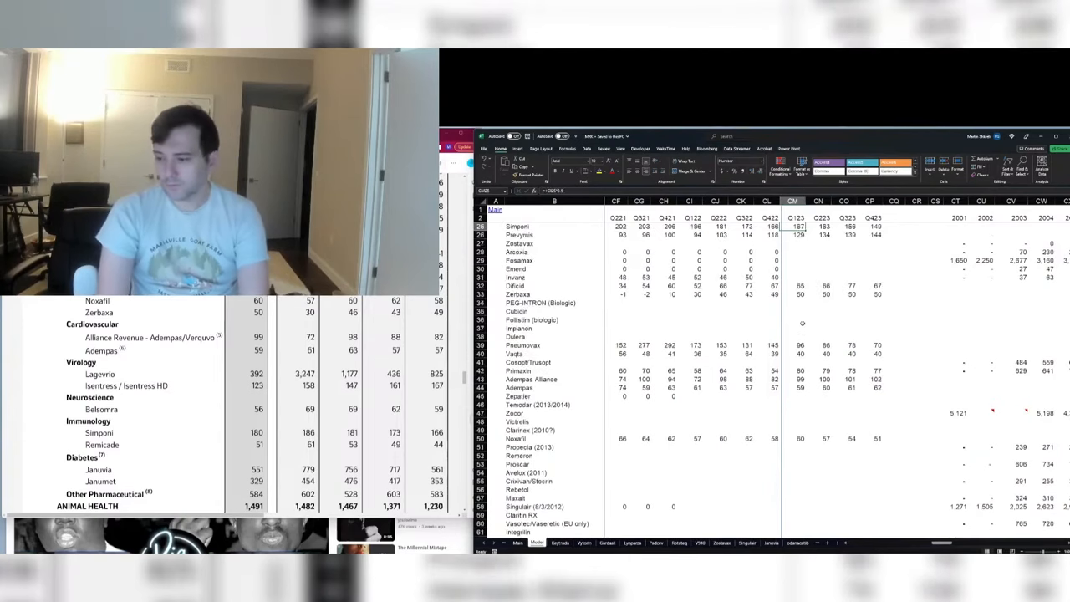
pyautogui.press('Up')
pyautogui.press('Up')
pyautogui.press('Up')
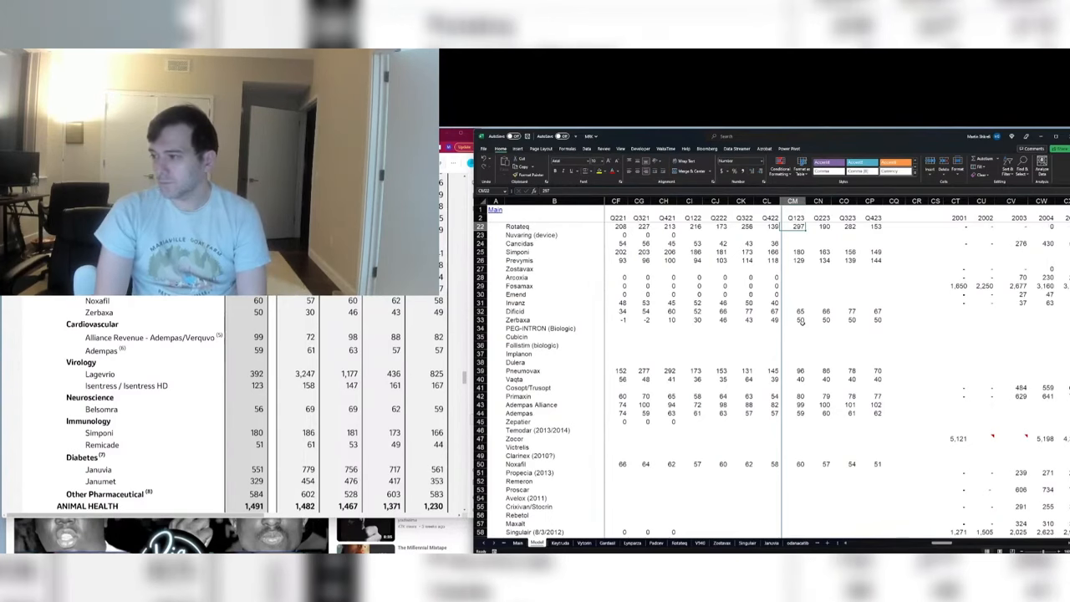
# Step: Check the remaining Q123 product revenues from Rotateq up to Lynparza against the reported sales table
pyautogui.press('Up')
pyautogui.press('Up')
pyautogui.press('Up')
pyautogui.press('Up')
pyautogui.press('Up')
pyautogui.press('Up')
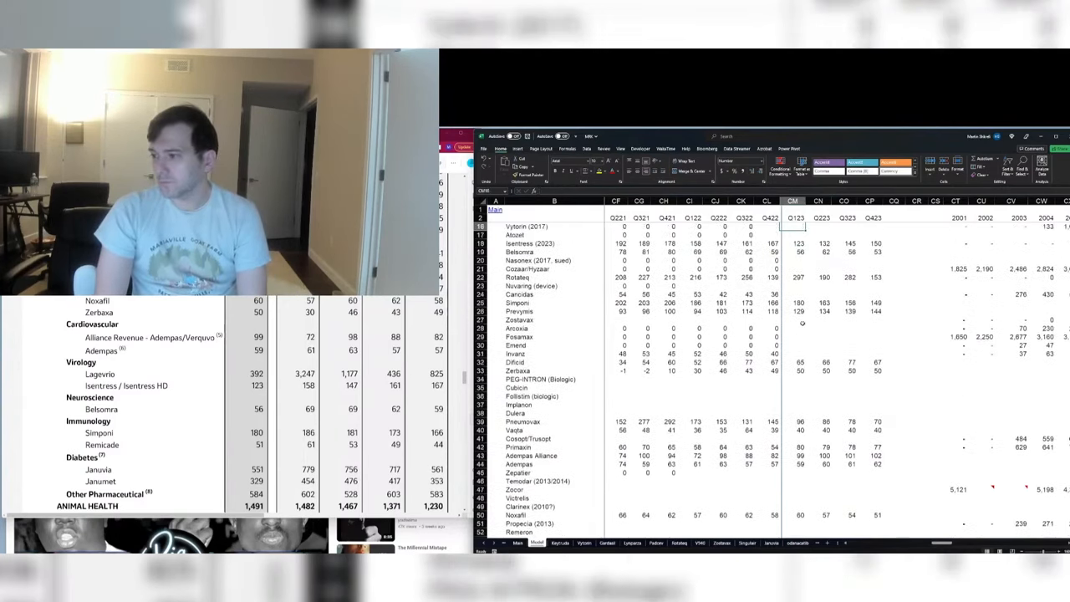
pyautogui.press('Up')
pyautogui.press('Up')
pyautogui.press('Up')
pyautogui.press('Up')
pyautogui.press('Up')
pyautogui.press('Up')
pyautogui.press('Up')
pyautogui.press('Up')
pyautogui.press('Up')
pyautogui.press('Up')
pyautogui.press('Up')
pyautogui.press('Up')
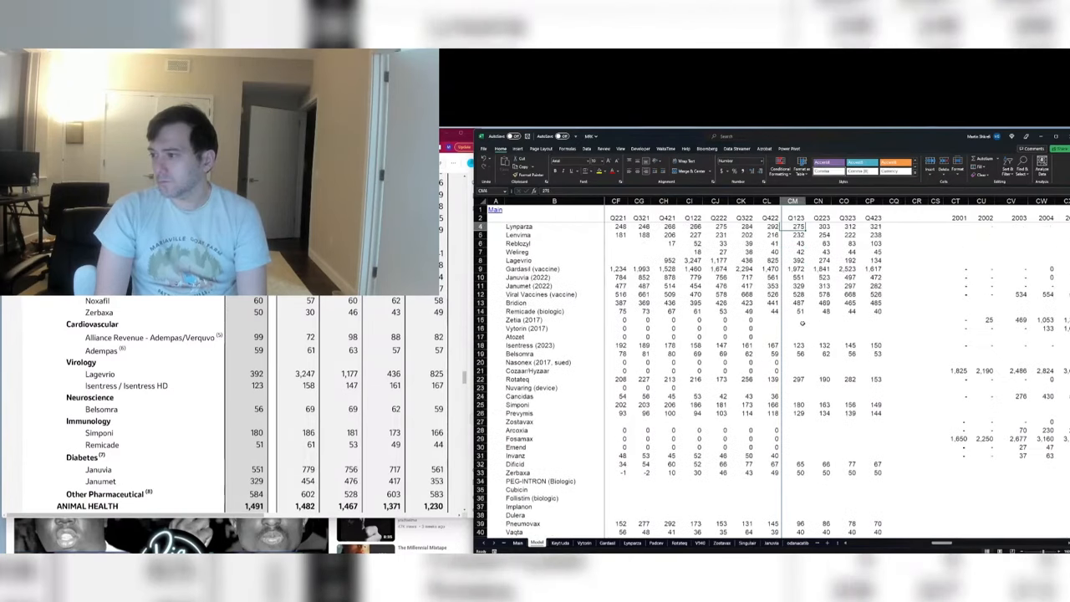
# Step: Examine the Q123 revenue total and look through the reported oncology, vaccine and hospital products for anything missing from the model
pyautogui.press('pagedown')
pyautogui.press('pagedown')
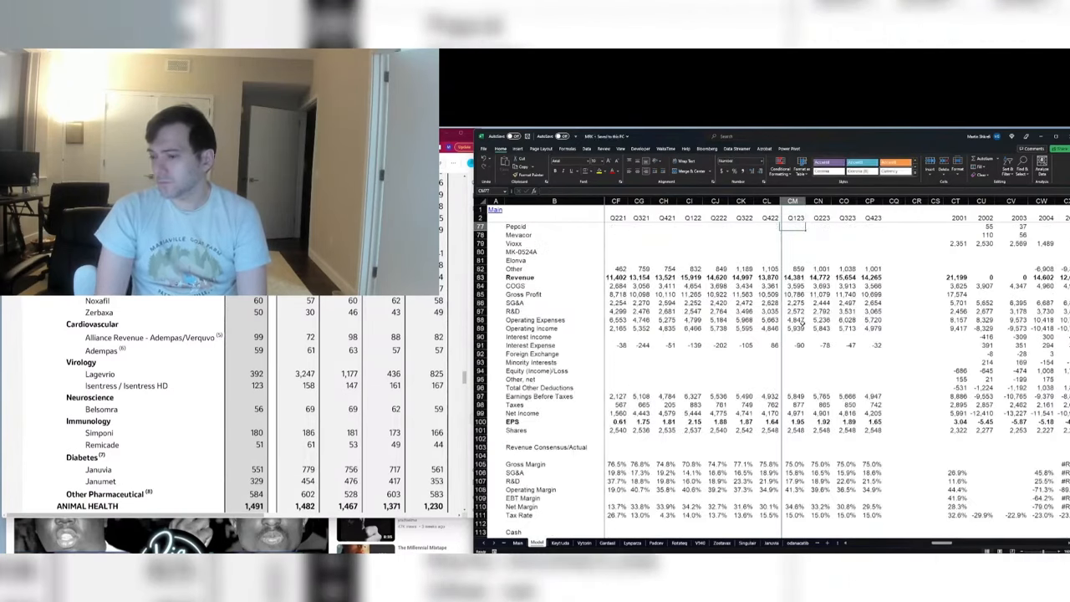
pyautogui.scroll(-10, 236, 464)
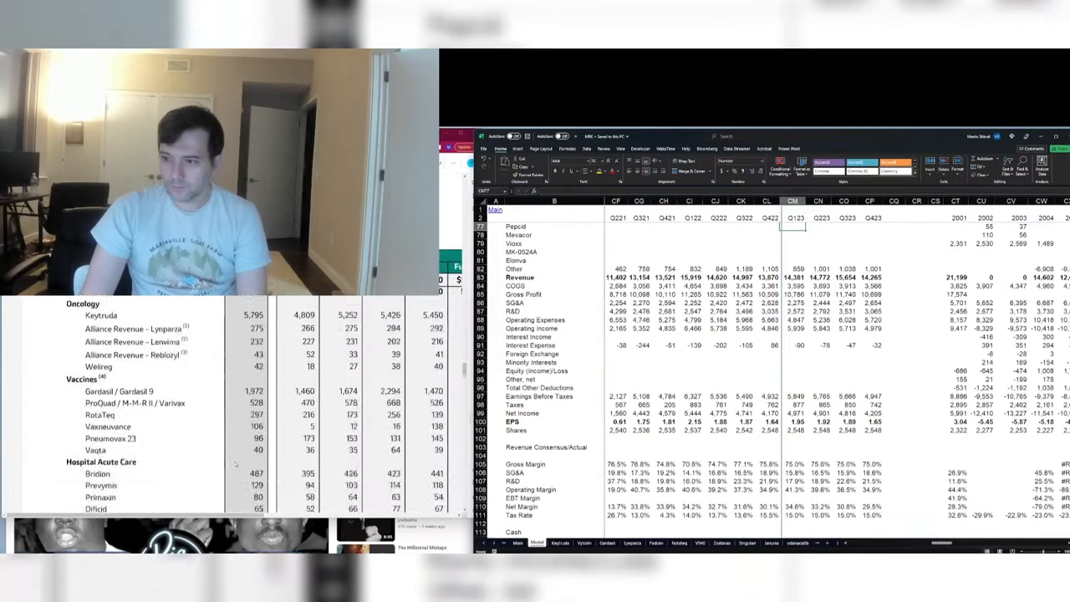
pyautogui.scroll(-2, 235, 464)
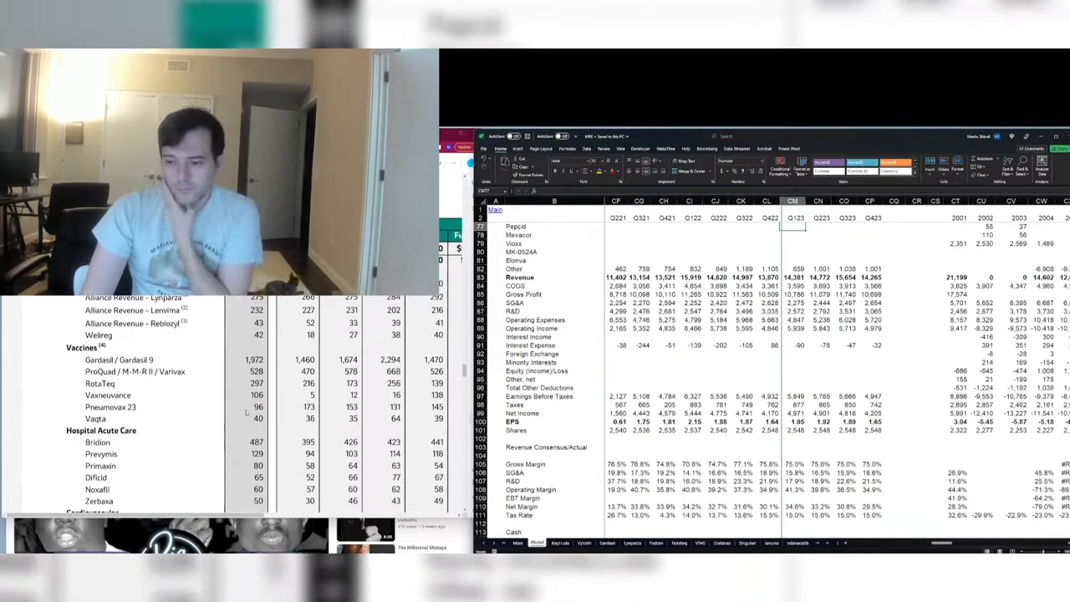
pyautogui.scroll(4, 792, 347)
pyautogui.scroll(19, 791, 346)
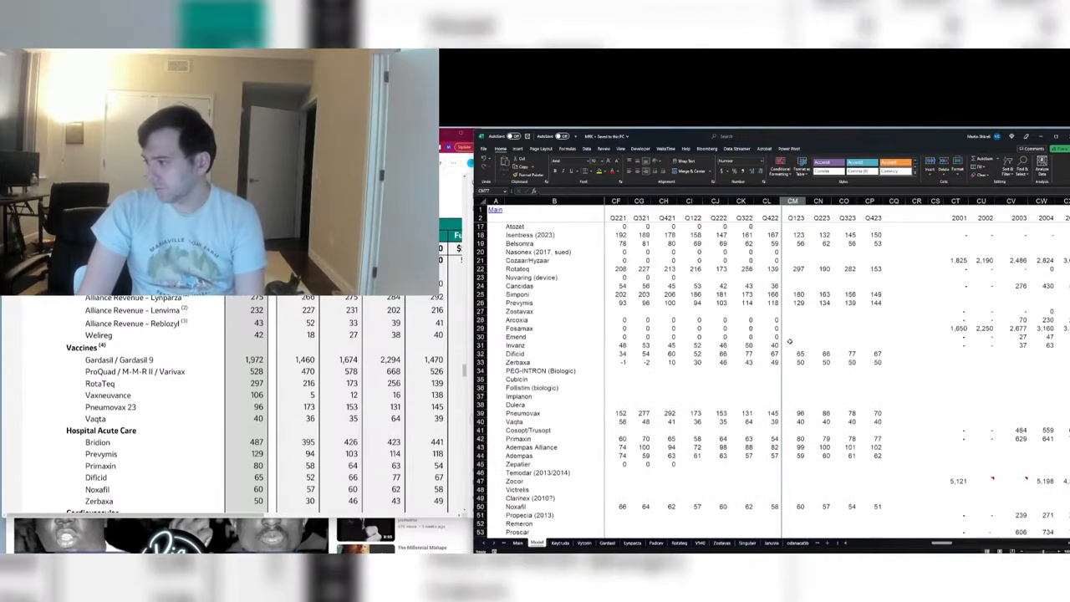
pyautogui.click(801, 371)
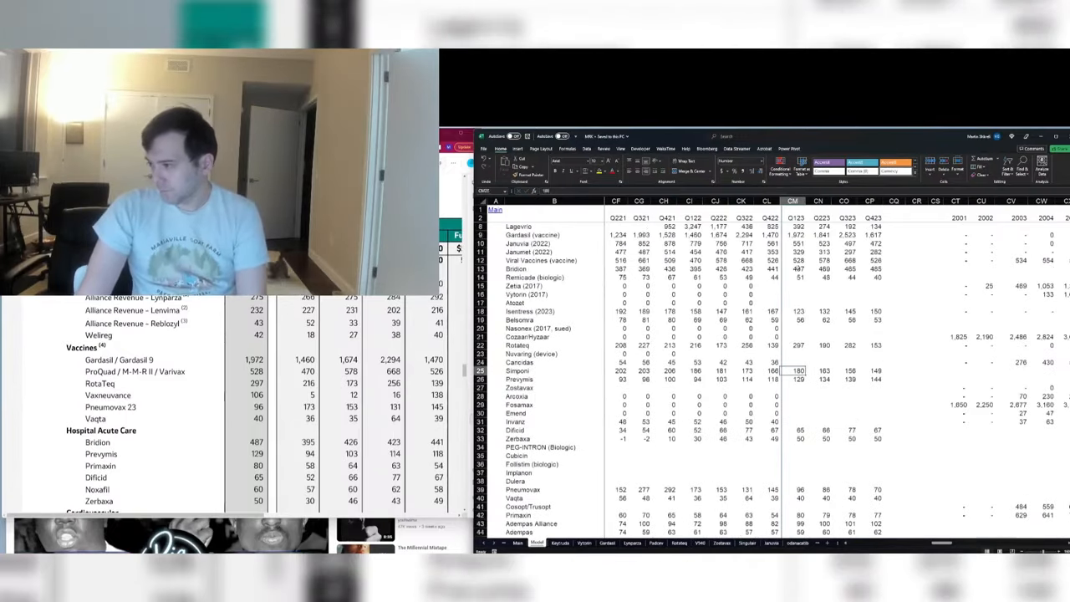
# Step: Move the Remicade row down so it sits directly above PEG-INTRON
pyautogui.click(798, 268)
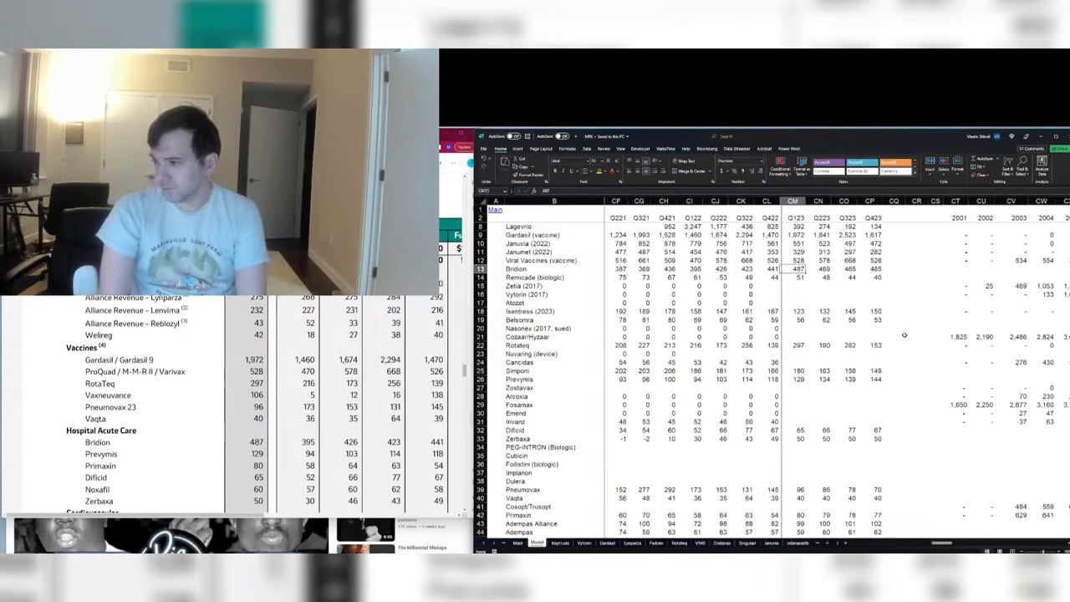
pyautogui.press('Down')
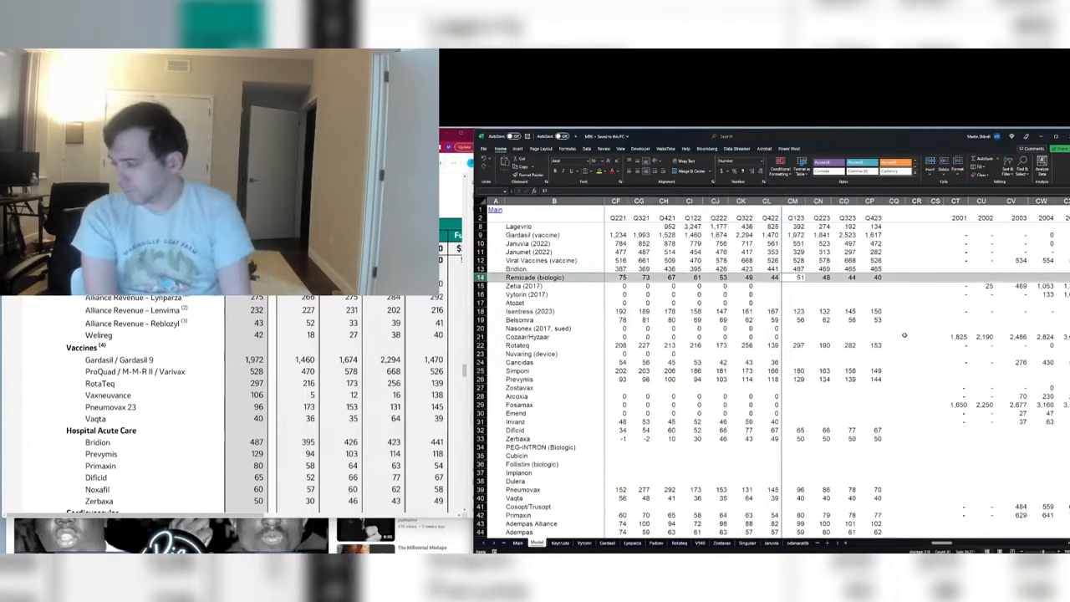
pyautogui.hotkey('ctrl', 'c')
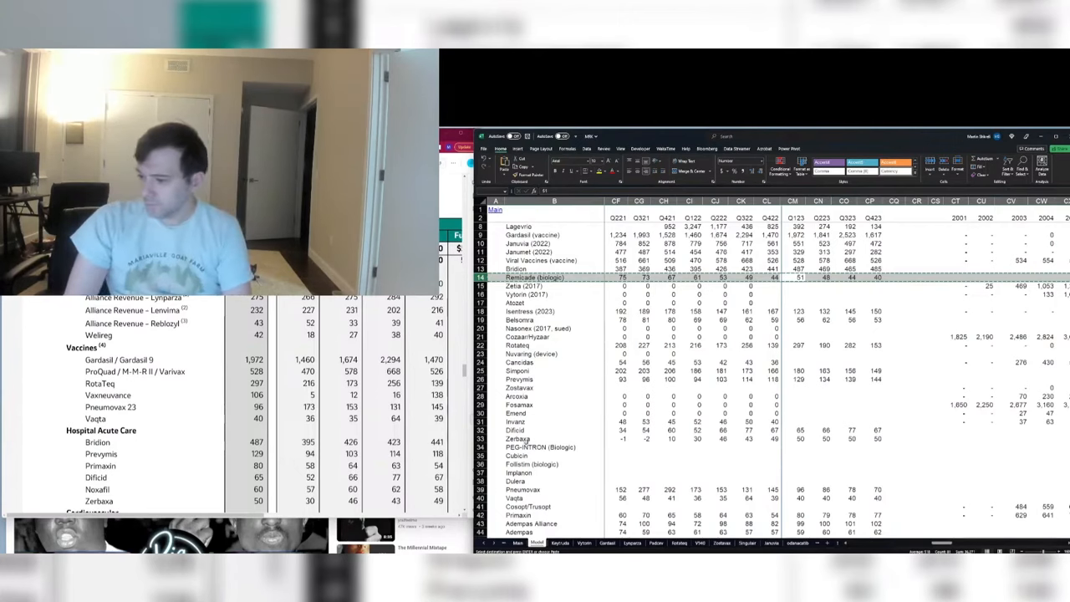
pyautogui.click(527, 445)
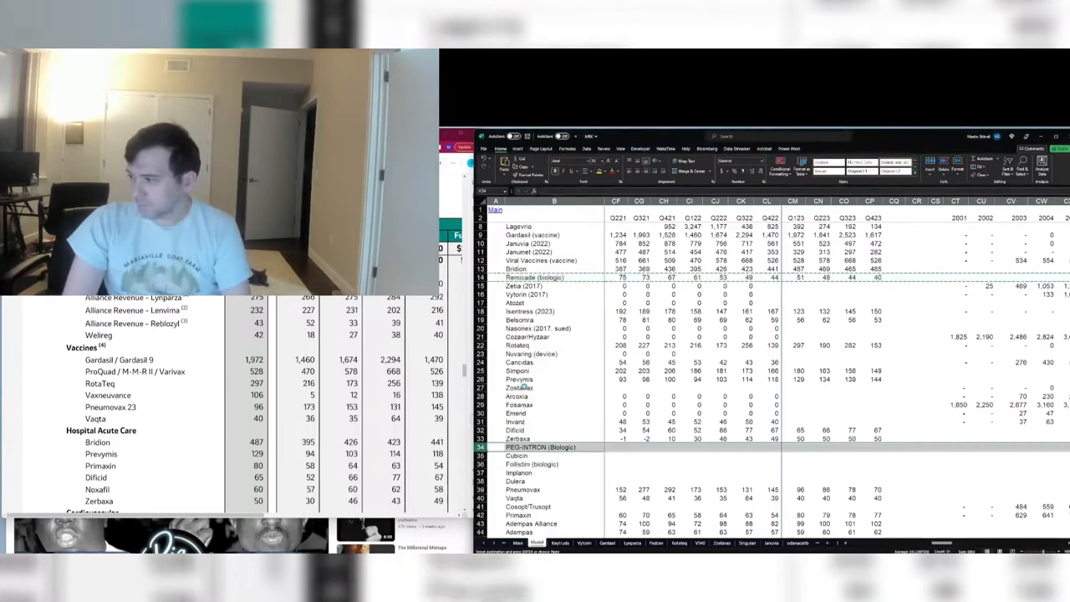
pyautogui.hotkey('ctrl', 'shift', '=')
# Step: Move the Zetia, Vytorin and Atozet rows down to just above Propecia (2013)
pyautogui.click(799, 275)
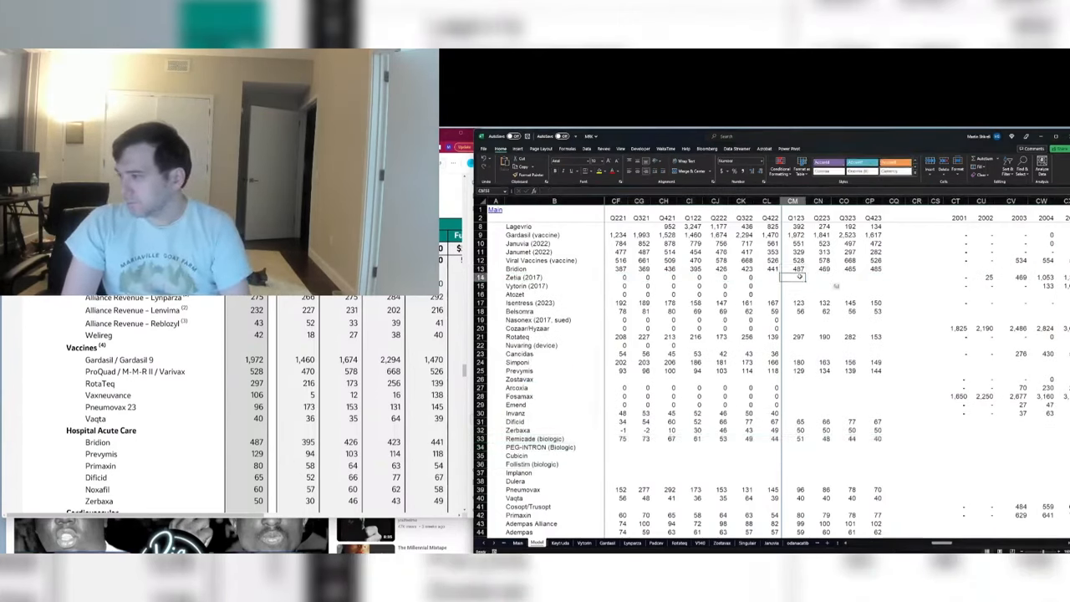
pyautogui.hotkey('shift', 'Down')
pyautogui.hotkey('shift', 'space')
pyautogui.scroll(-6, 790, 432)
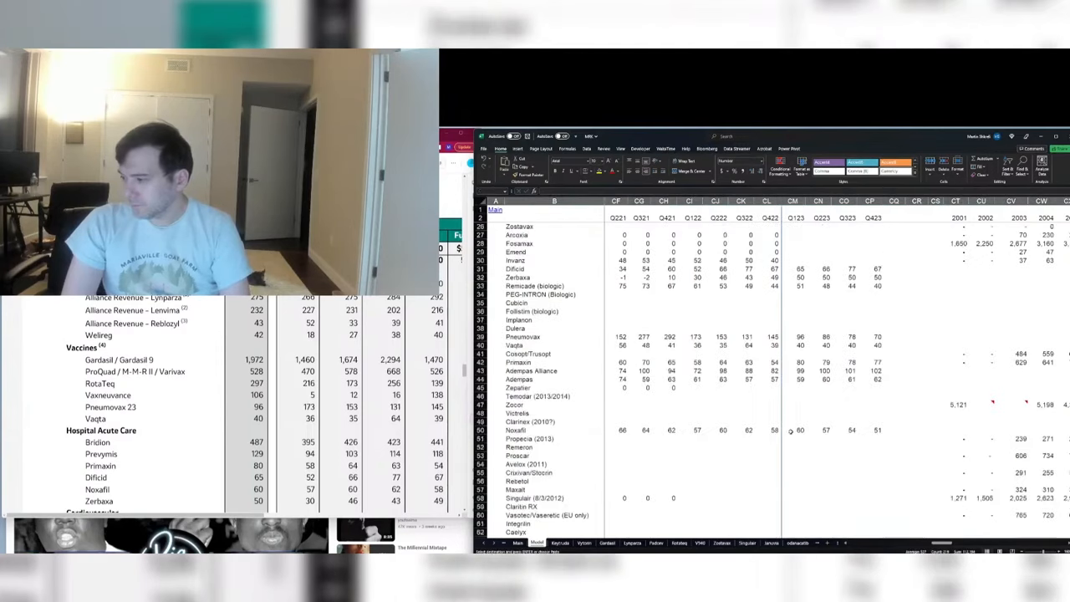
pyautogui.scroll(-5, 790, 431)
pyautogui.rightClick(480, 311)
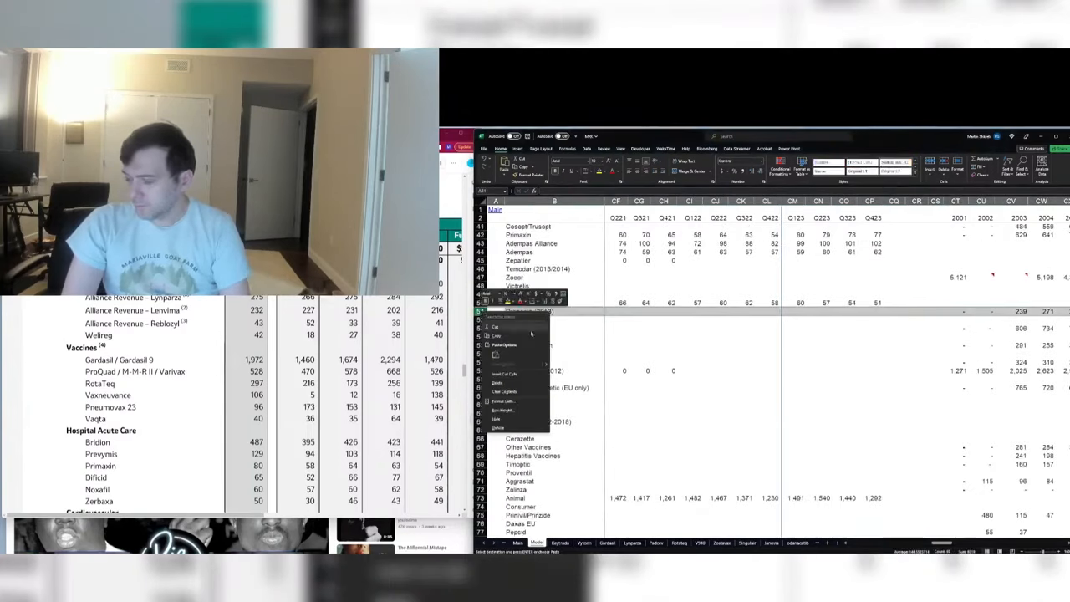
pyautogui.click(528, 378)
# Step: Move the Nasonex (2017, sued) and Cozaar/Hyzaar rows down to directly above Propecia (2013)
pyautogui.scroll(13, 752, 368)
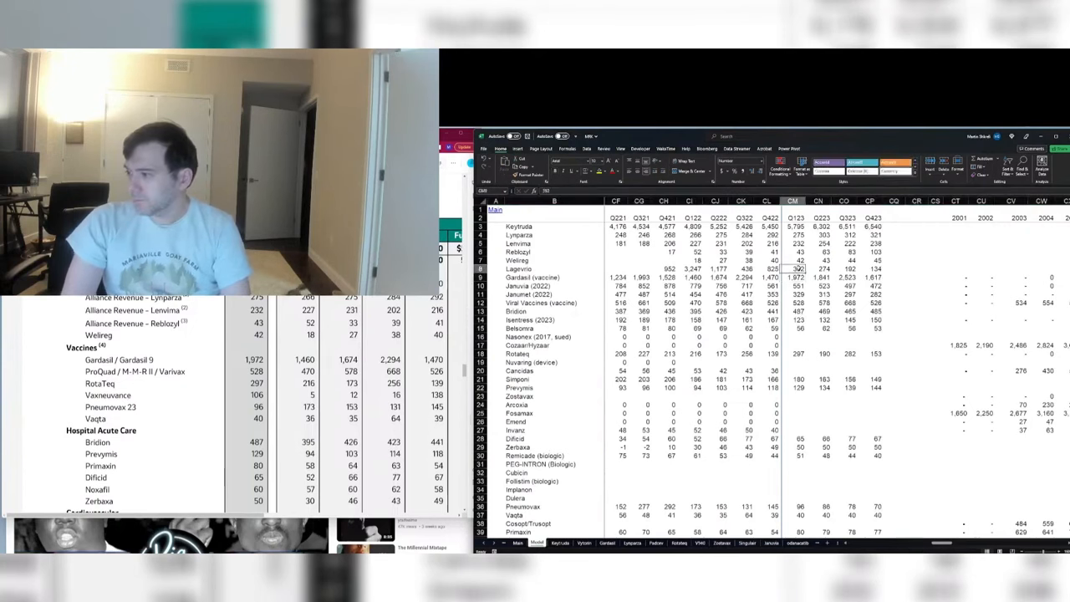
pyautogui.click(800, 329)
pyautogui.click(798, 337)
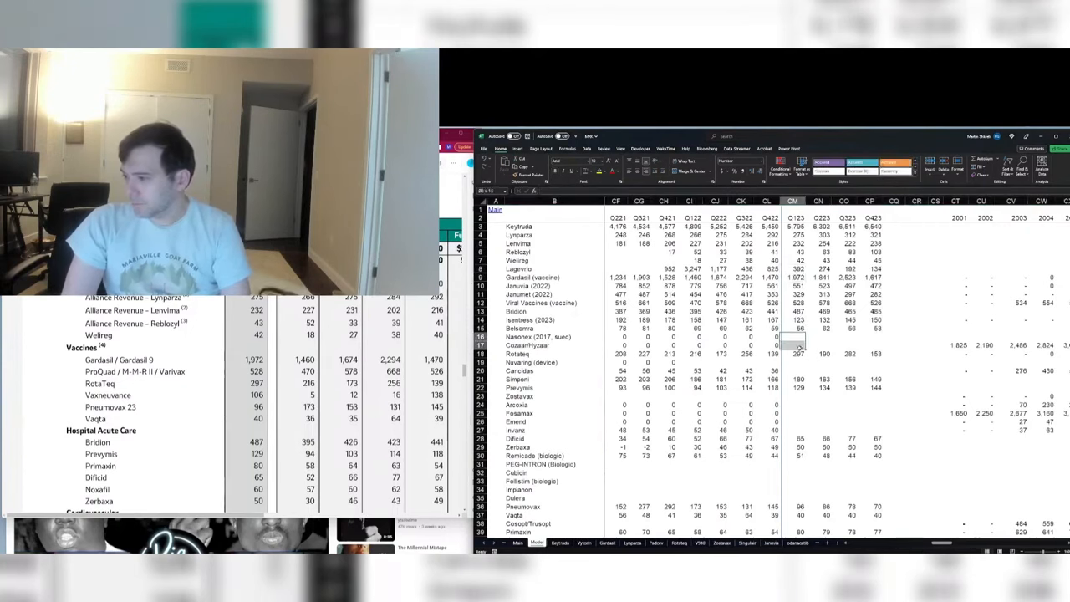
pyautogui.hotkey('shift', 'space')
pyautogui.hotkey('ctrl', 'c')
pyautogui.scroll(-14, 707, 457)
pyautogui.scroll(-9, 707, 457)
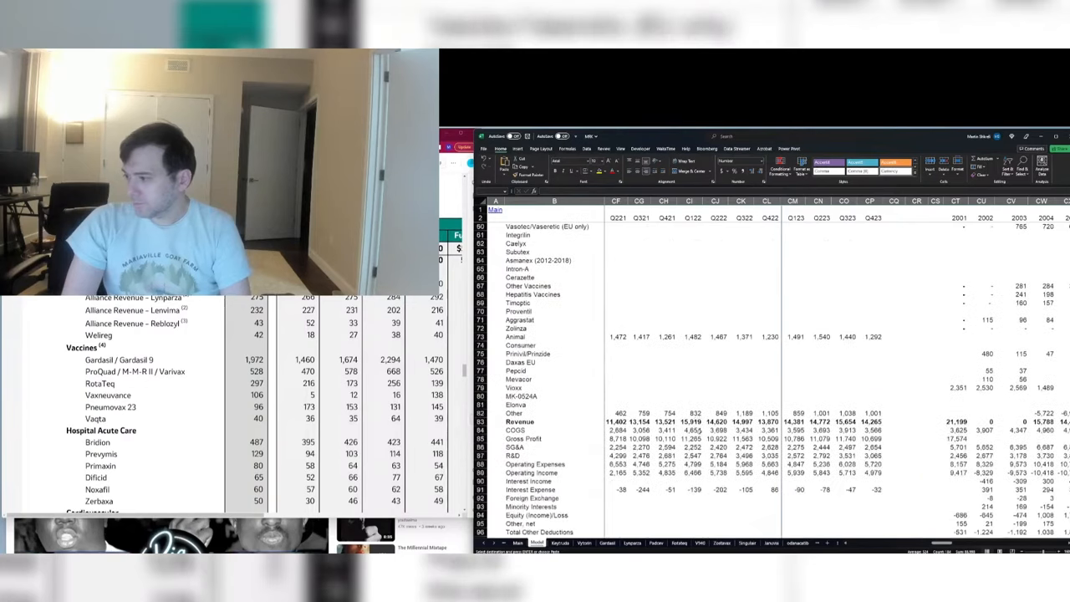
pyautogui.scroll(11, 707, 457)
pyautogui.rightClick(483, 328)
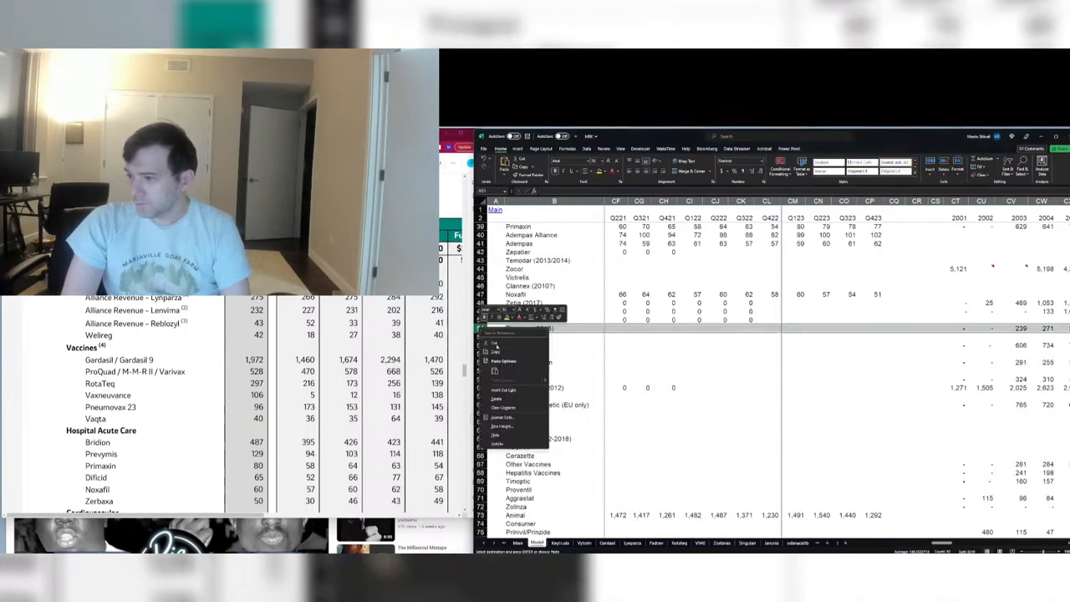
pyautogui.click(519, 393)
# Step: Move the Nuvaring (device) row down so it sits between Zostavax and Arcoxia
pyautogui.scroll(12, 774, 332)
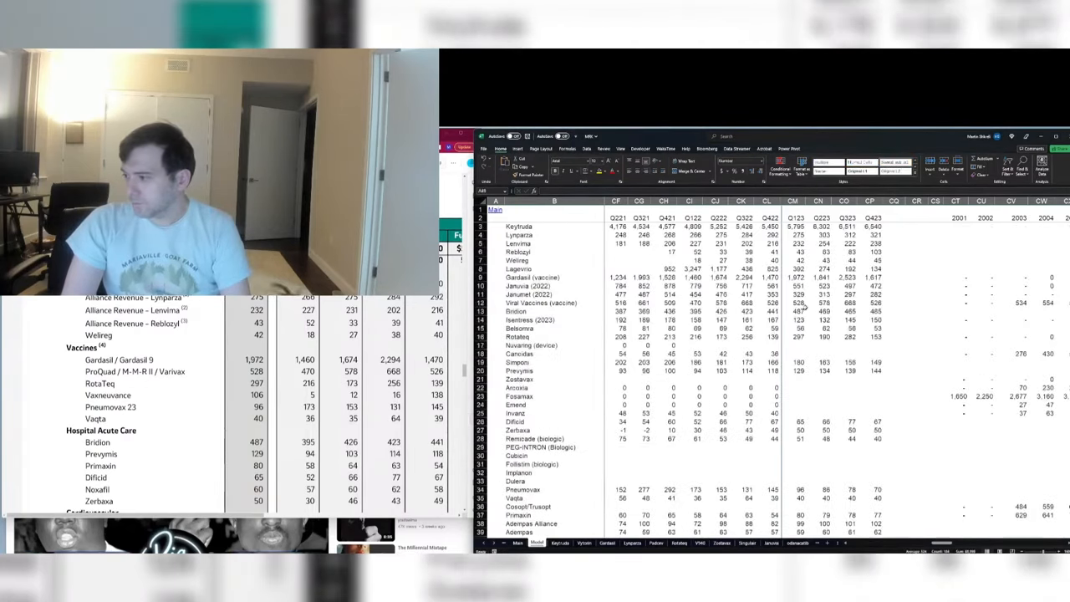
pyautogui.click(794, 345)
pyautogui.hotkey('shift', 'space')
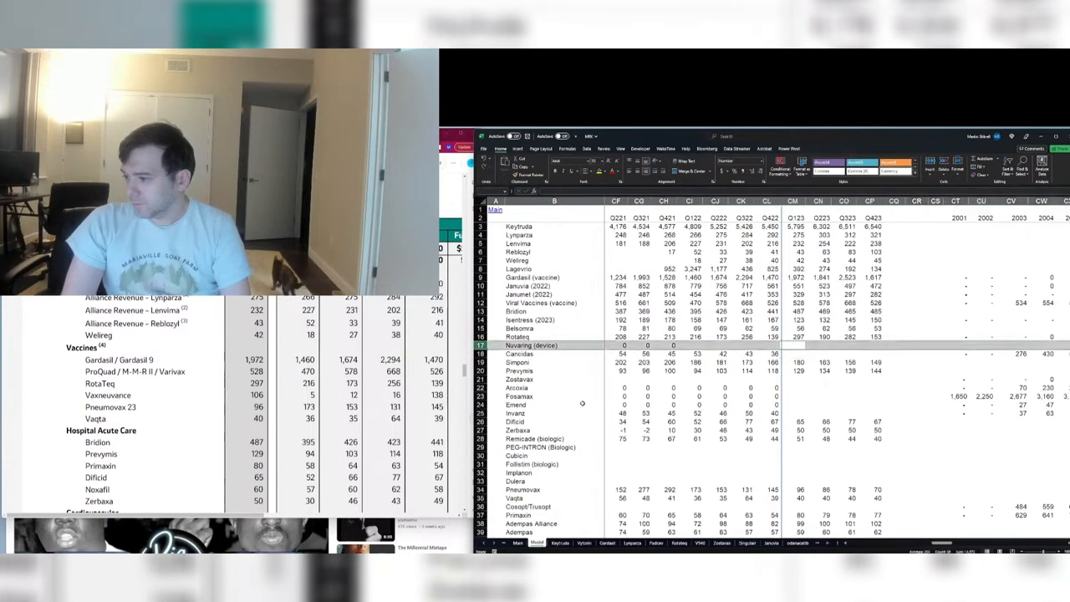
pyautogui.hotkey('ctrl', 'c')
pyautogui.rightClick(481, 388)
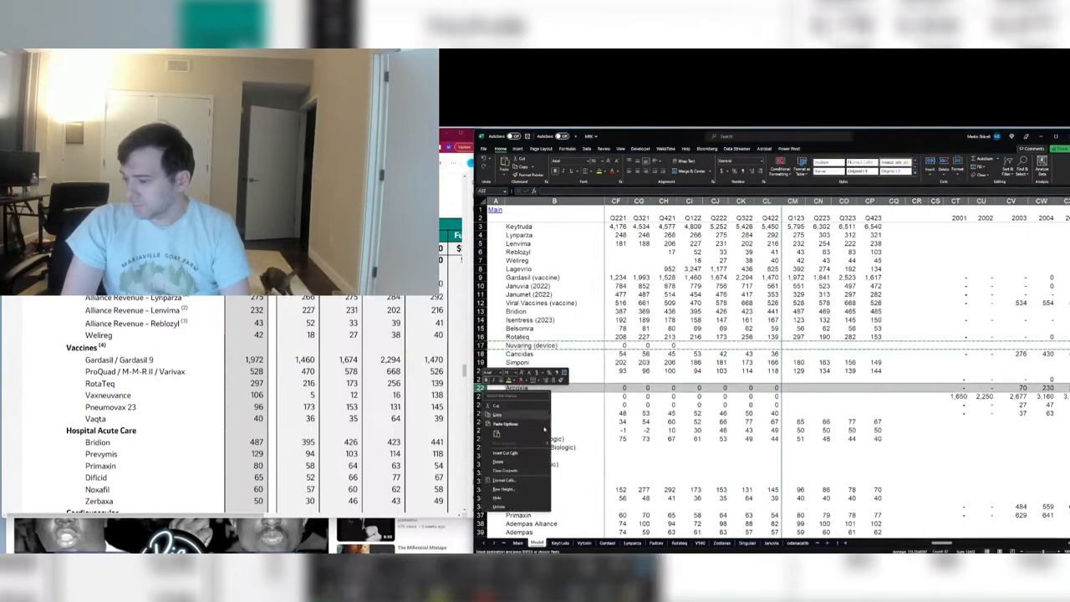
pyautogui.click(530, 457)
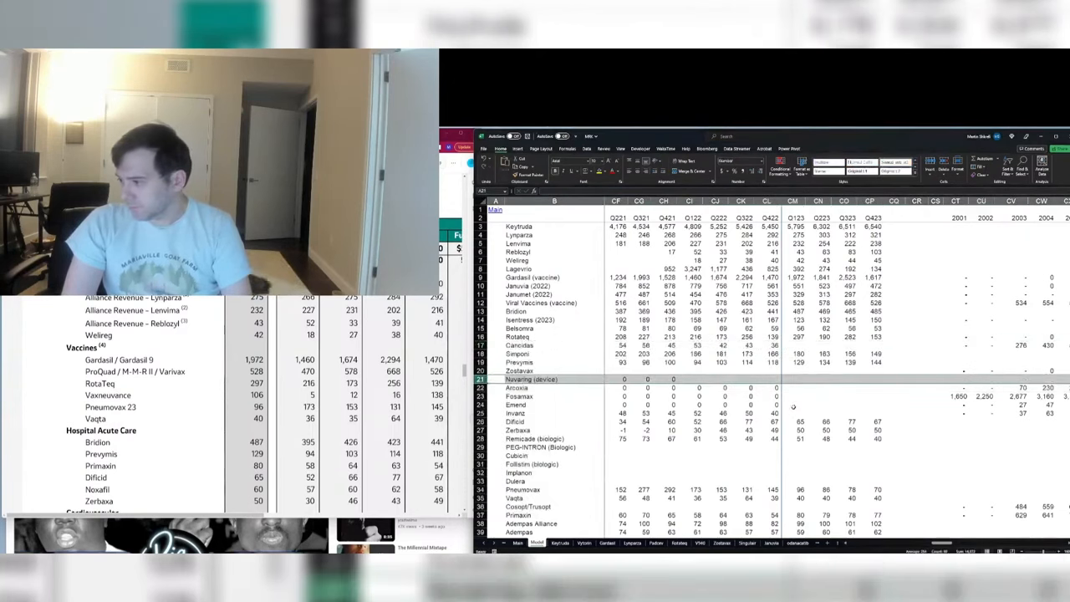
# Step: Move the block of rows from Zostavax through Invanz down to directly above Zetia (2017)
pyautogui.moveTo(793, 413); pyautogui.dragTo(796, 369)
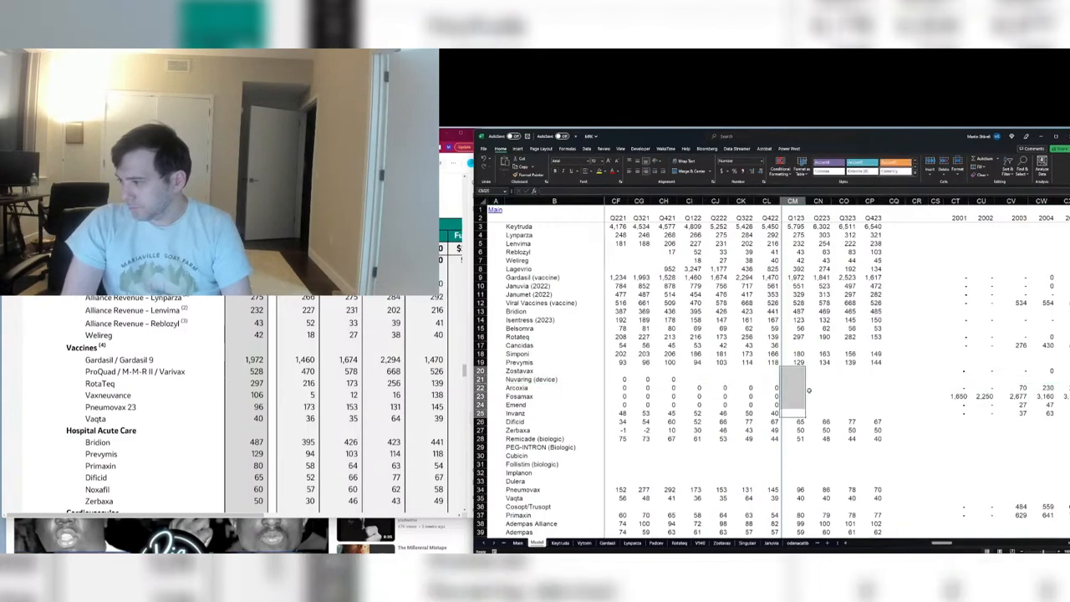
pyautogui.scroll(-8, 711, 393)
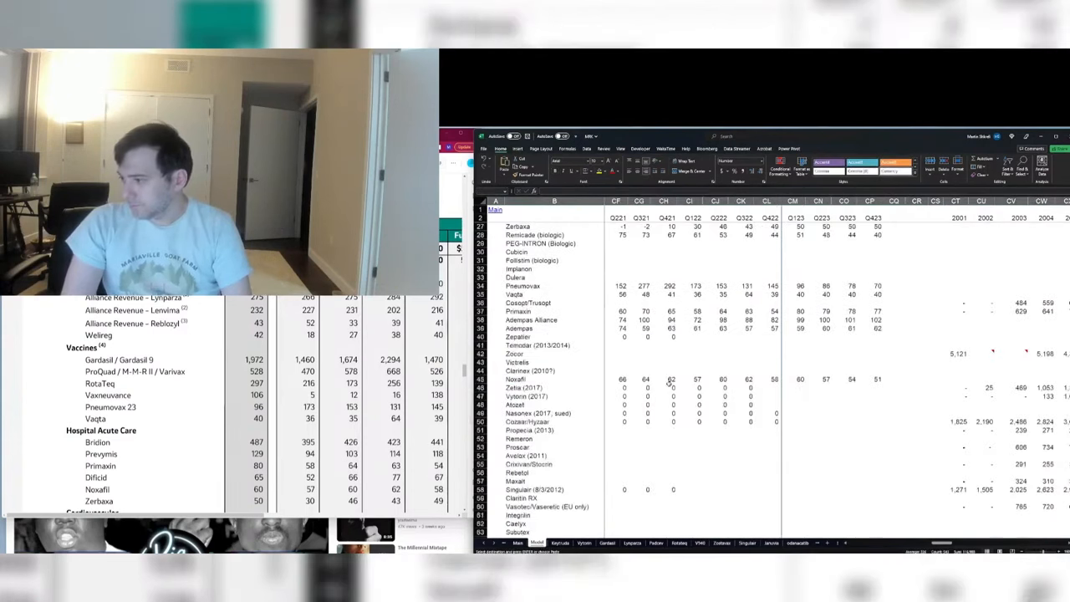
pyautogui.rightClick(482, 388)
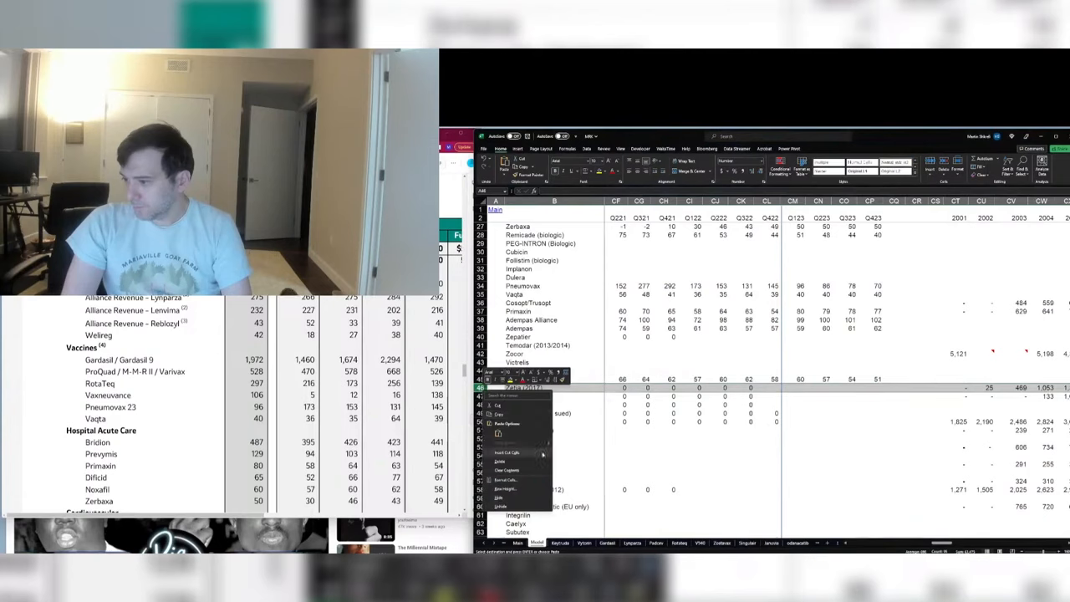
pyautogui.click(542, 454)
# Step: Move the Cancidas row down so it sits directly above PEG-INTRON (Biologic)
pyautogui.scroll(8, 710, 335)
pyautogui.click(803, 347)
pyautogui.hotkey('shift', 'space')
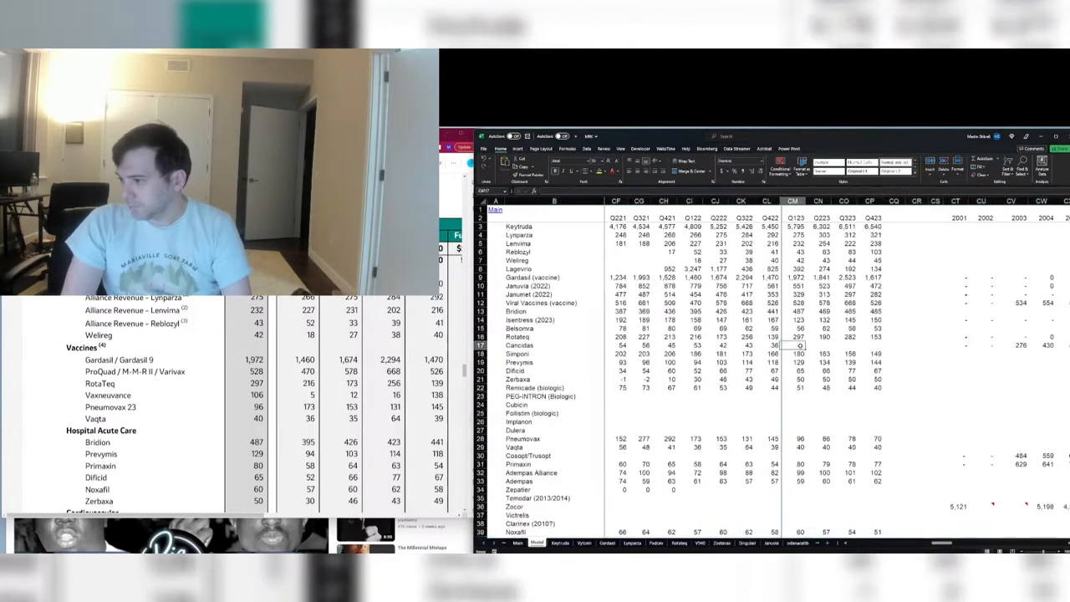
pyautogui.hotkey('ctrl', 'x')
pyautogui.rightClick(481, 388)
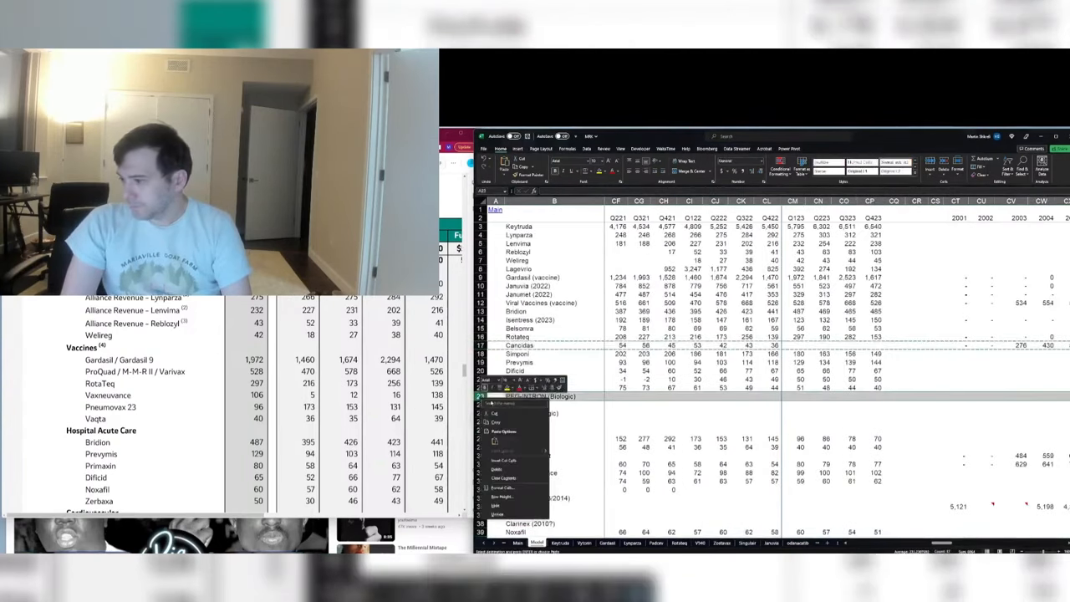
pyautogui.click(542, 454)
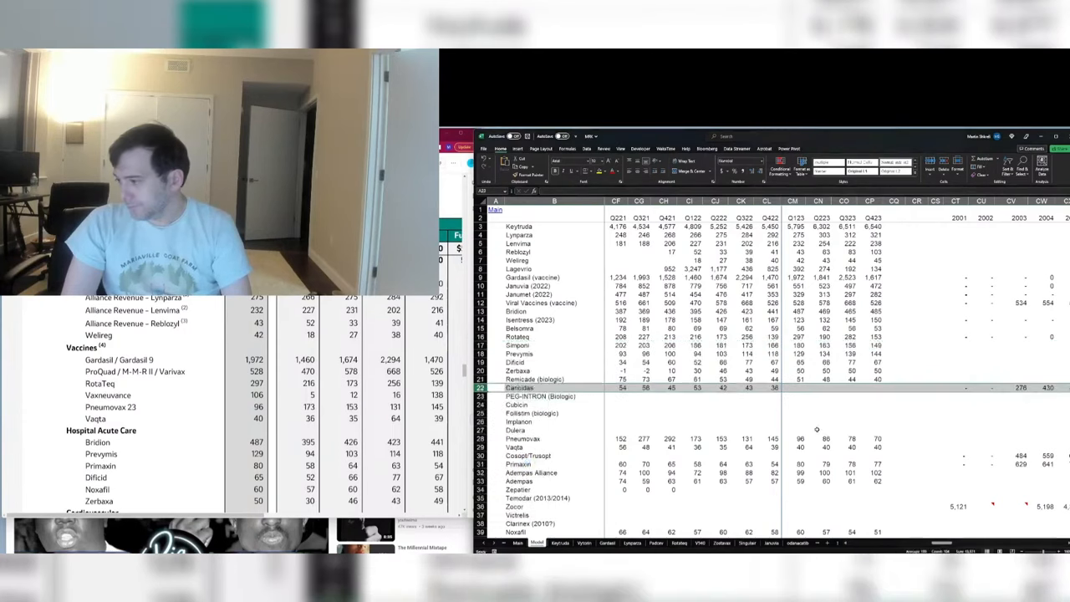
# Step: Move the block of rows from Cancidas through Dulera down to directly above Zostavax
pyautogui.moveTo(809, 388); pyautogui.dragTo(804, 429)
pyautogui.hotkey('shift', 'space')
pyautogui.hotkey('ctrl', 'x')
pyautogui.scroll(-7, 776, 438)
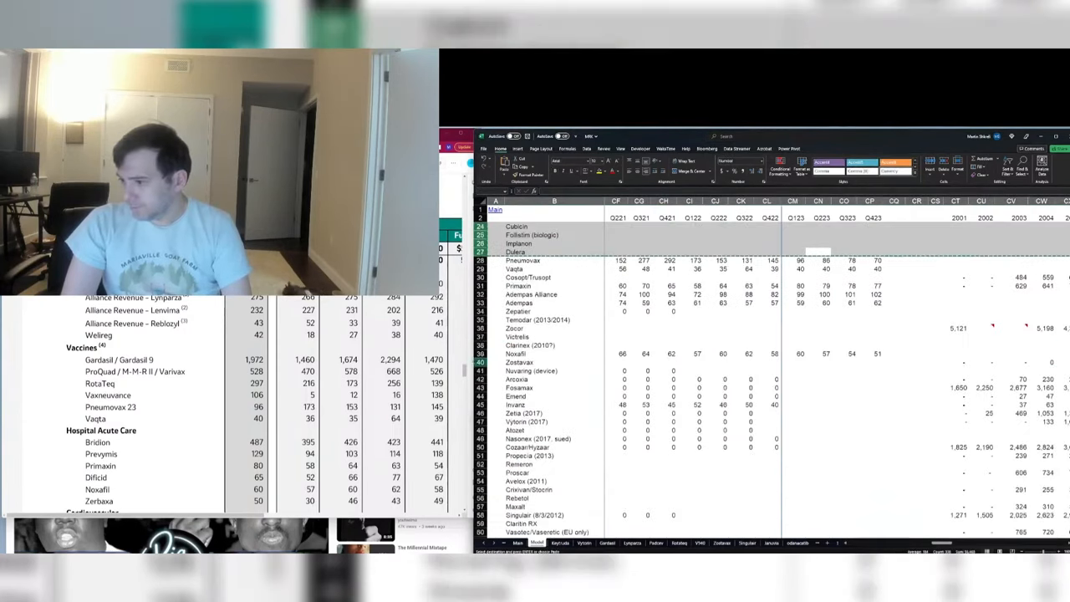
pyautogui.rightClick(481, 362)
pyautogui.click(510, 420)
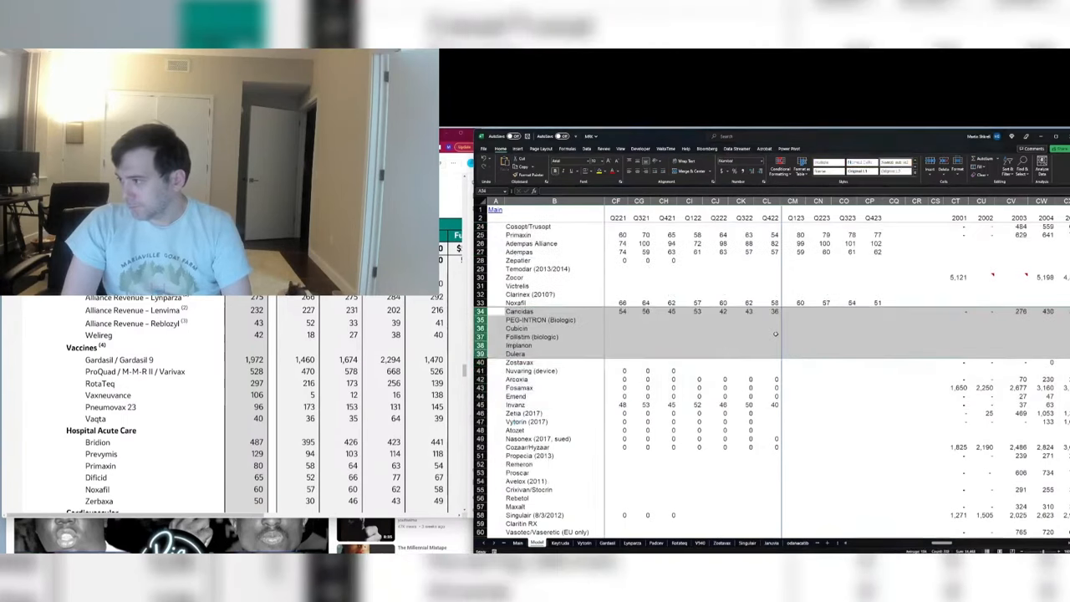
# Step: Move the Cosopt/Trusopt row down so it sits between Adempas and Zepatier
pyautogui.scroll(7, 776, 335)
pyautogui.click(811, 408)
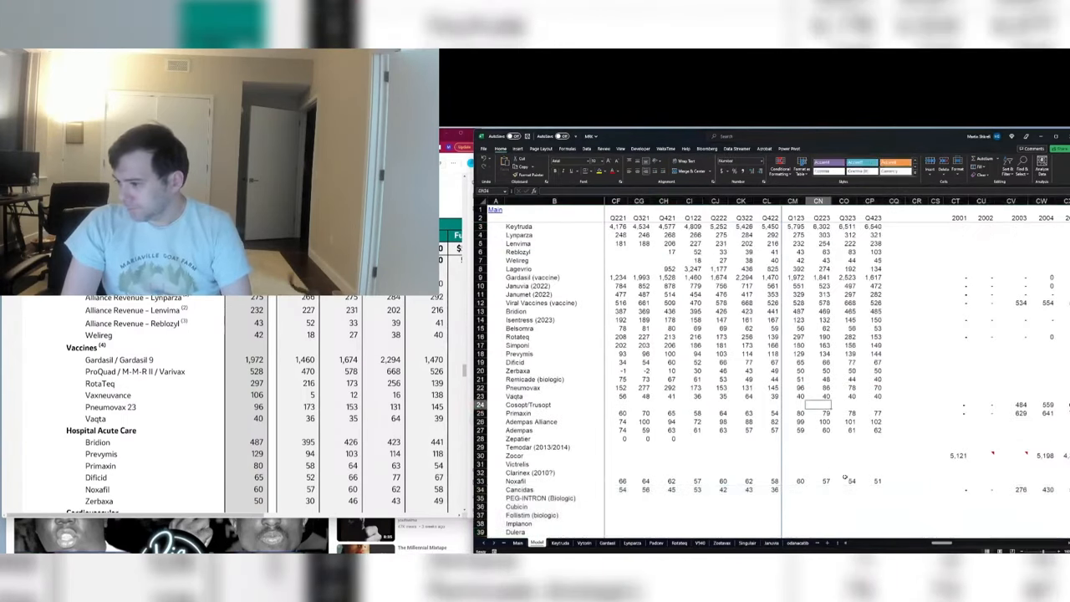
pyautogui.hotkey('shift', 'space')
pyautogui.hotkey('ctrl', 'x')
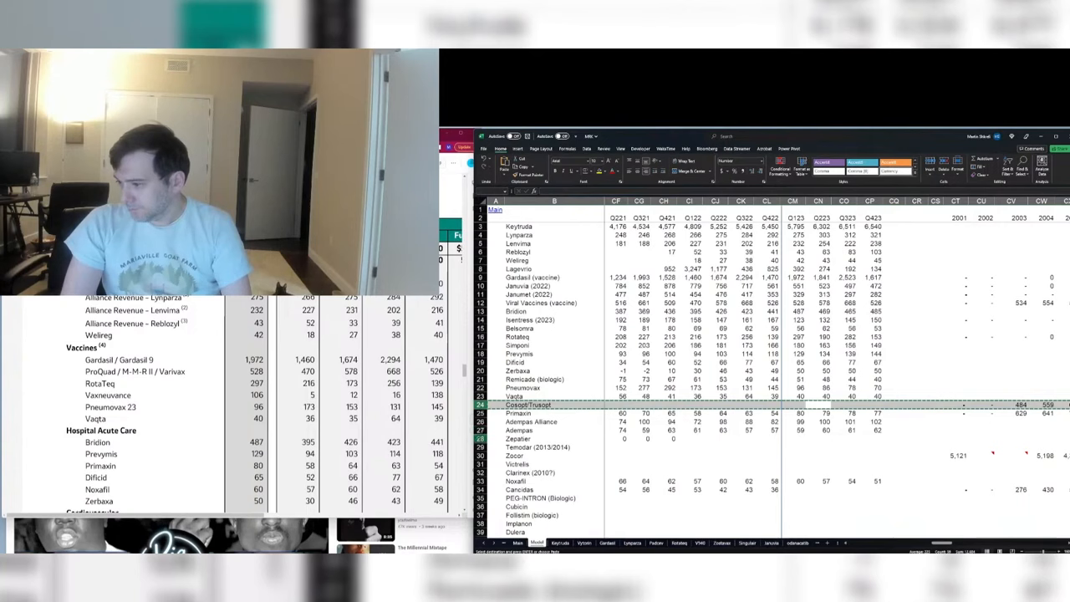
pyautogui.rightClick(482, 438)
pyautogui.click(511, 497)
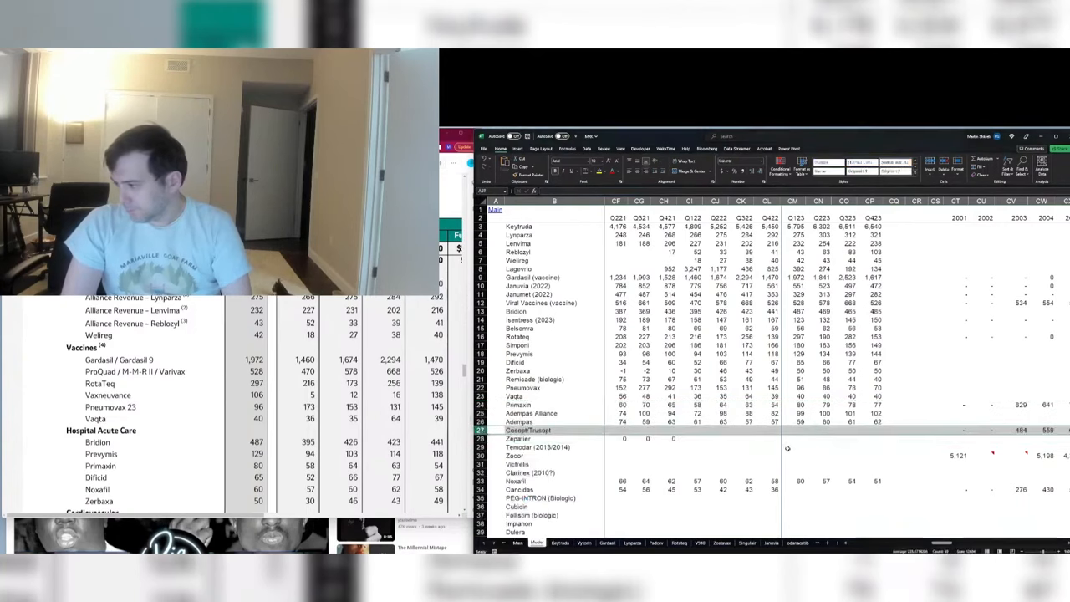
# Step: Move the block of rows from Cosopt/Trusopt through Clarinex (2010?) down to between Noxafil and Cancidas
pyautogui.keyDown('shift'); pyautogui.click(803, 474); pyautogui.keyUp('shift')
pyautogui.hotkey('shift', 'space')
pyautogui.hotkey('ctrl', 'x')
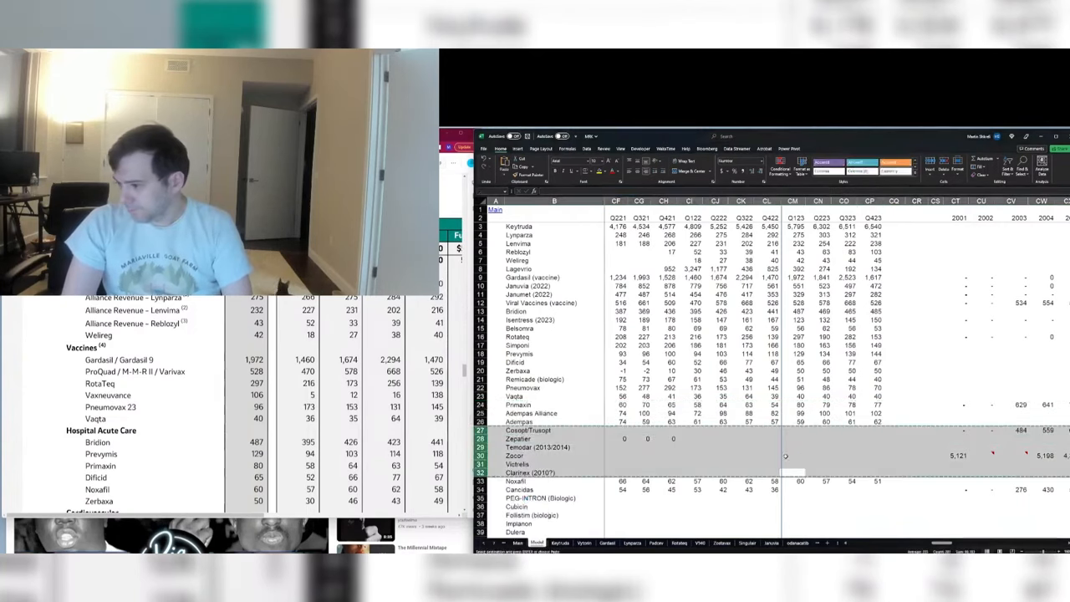
pyautogui.scroll(-7, 742, 397)
pyautogui.rightClick(491, 313)
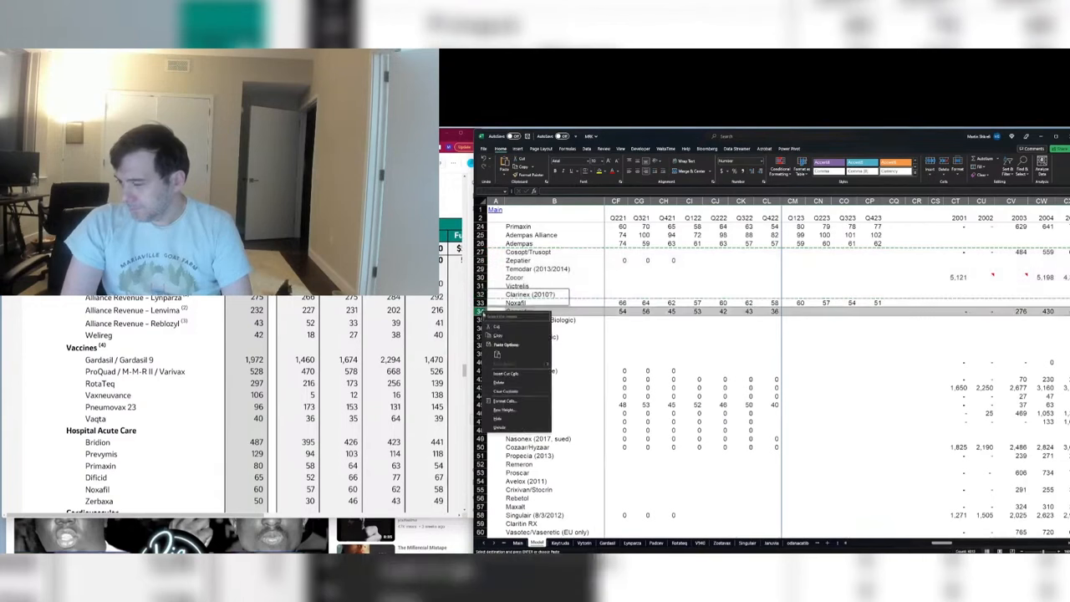
pyautogui.click(520, 372)
# Step: Insert a new row between Belsomra and Rotateq and label it Vaxneuvance
pyautogui.scroll(-5, 768, 419)
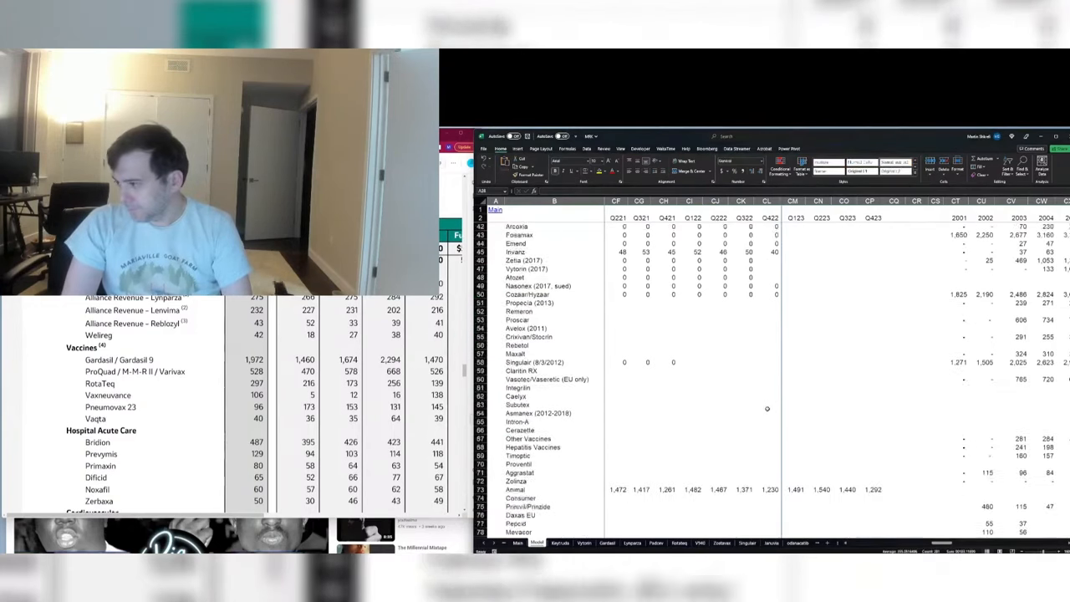
pyautogui.scroll(4, 766, 409)
pyautogui.scroll(8, 766, 409)
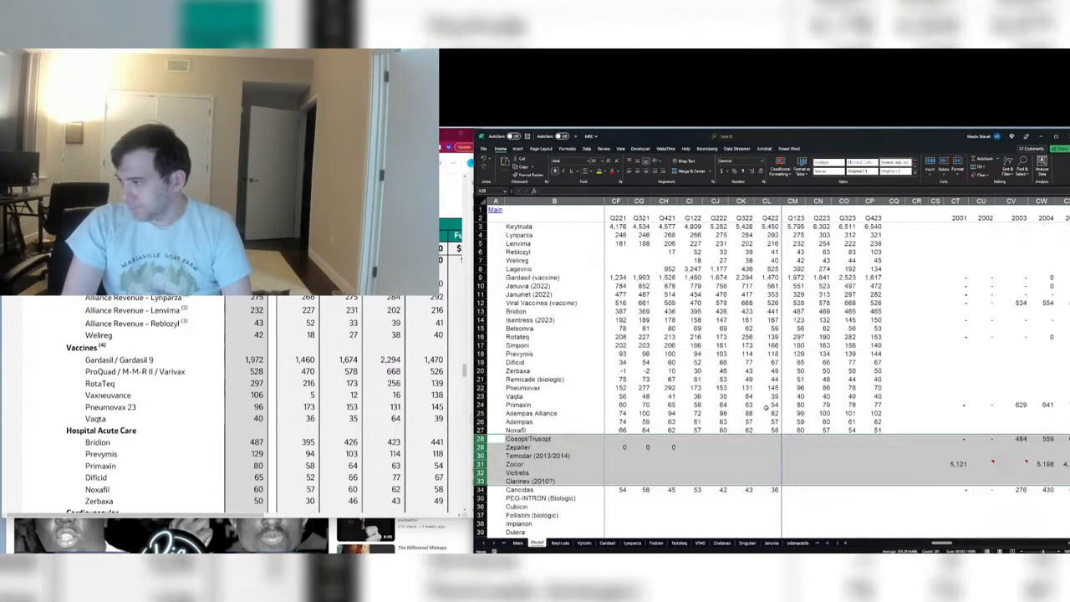
pyautogui.click(809, 328)
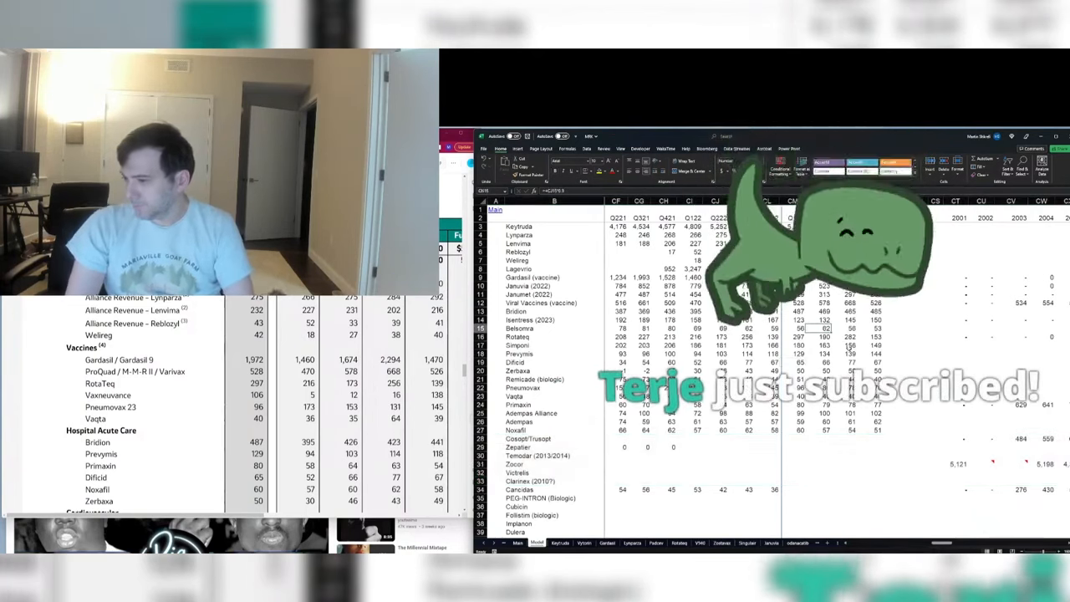
pyautogui.press('Down')
pyautogui.hotkey('shift', 'space')
pyautogui.hotkey('ctrl', 'shift', '+')
pyautogui.click(553, 336)
pyautogui.write('Vax')
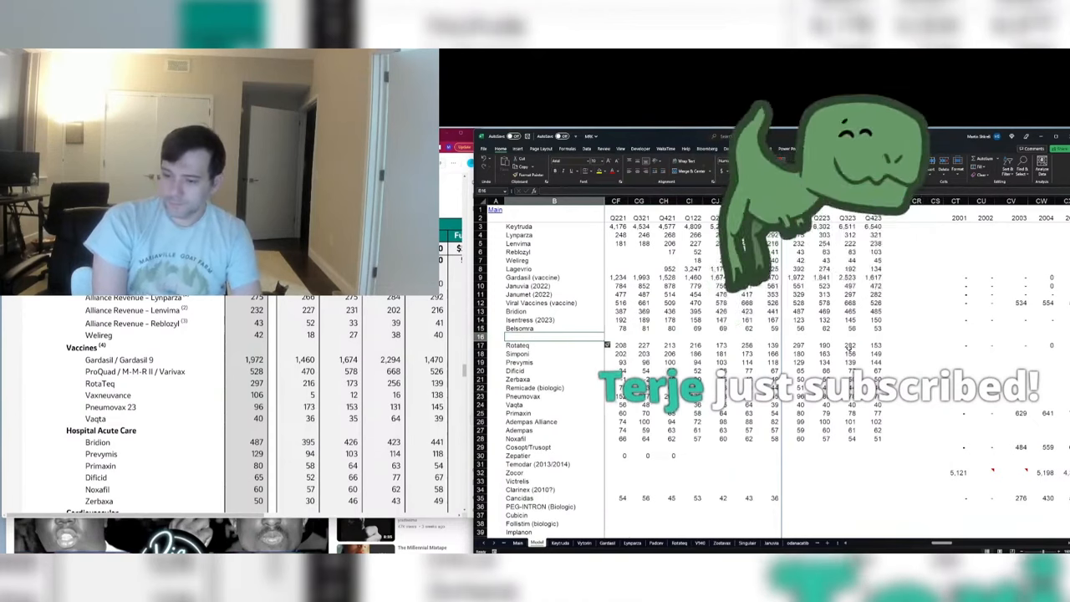
pyautogui.write('neuvance')
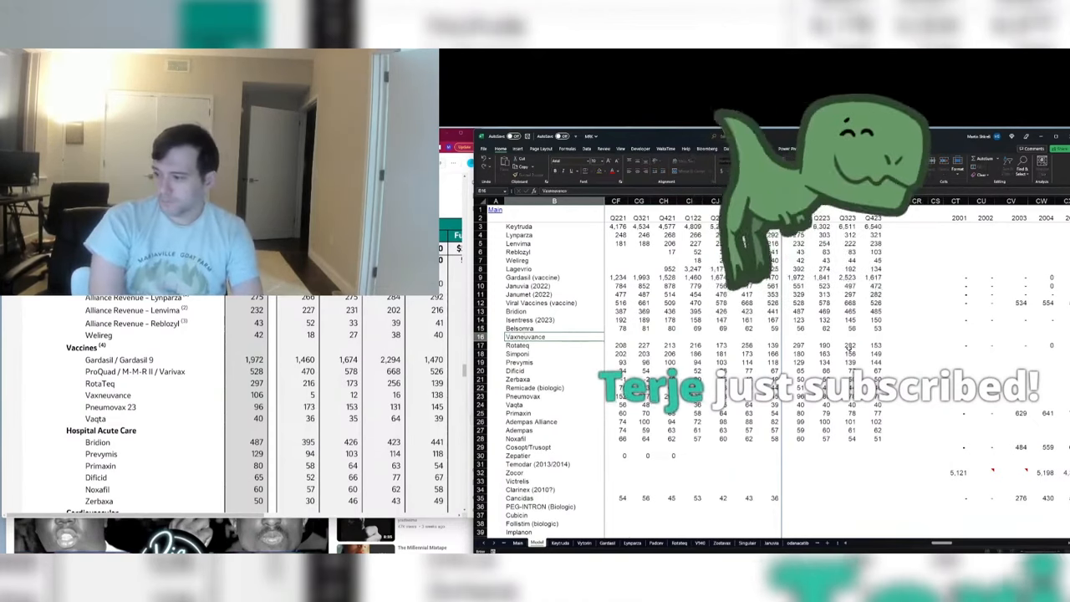
# Step: Enter the reported Vaxneuvance revenues: 5, 12, 16 and 138 for Q122 to Q422, and 106 for Q123
pyautogui.click(688, 336)
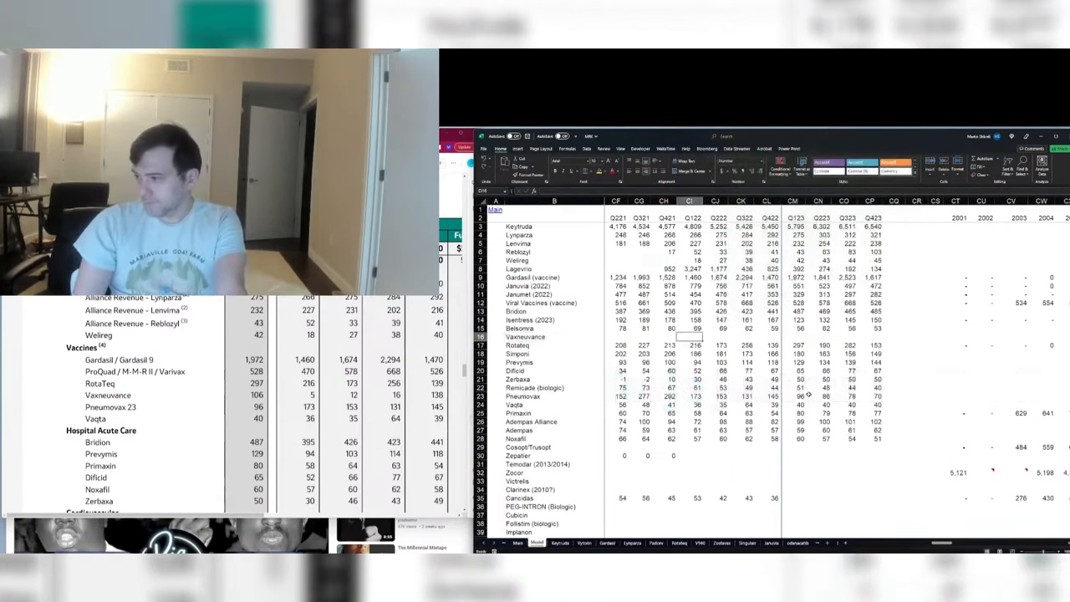
pyautogui.write('5')
pyautogui.press('Tab')
pyautogui.write('12')
pyautogui.press('Tab')
pyautogui.write('16')
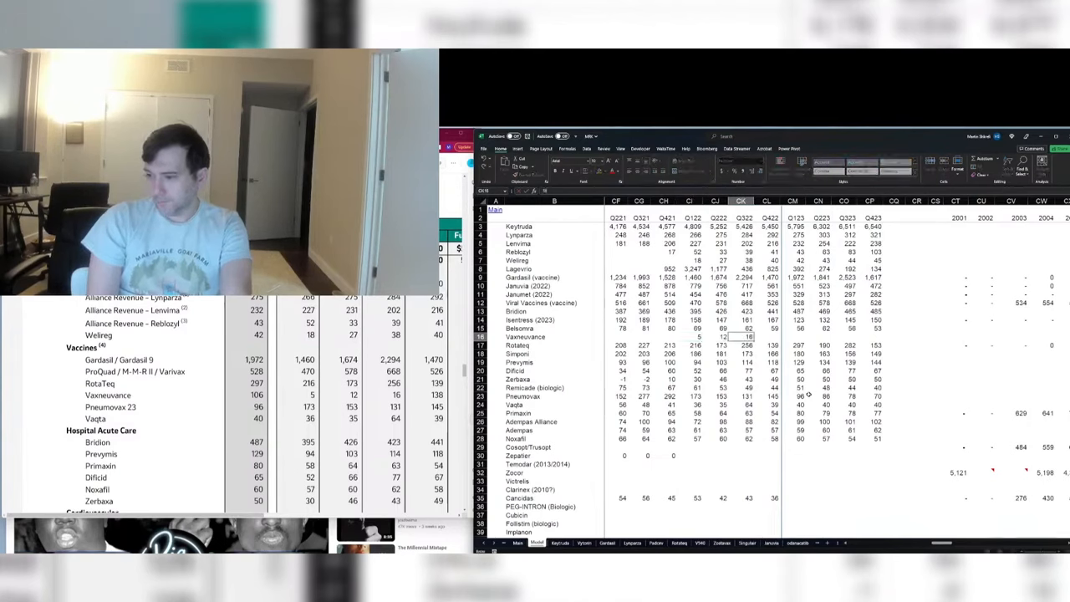
pyautogui.press('Tab')
pyautogui.write('138')
pyautogui.press('Tab')
pyautogui.write('10')
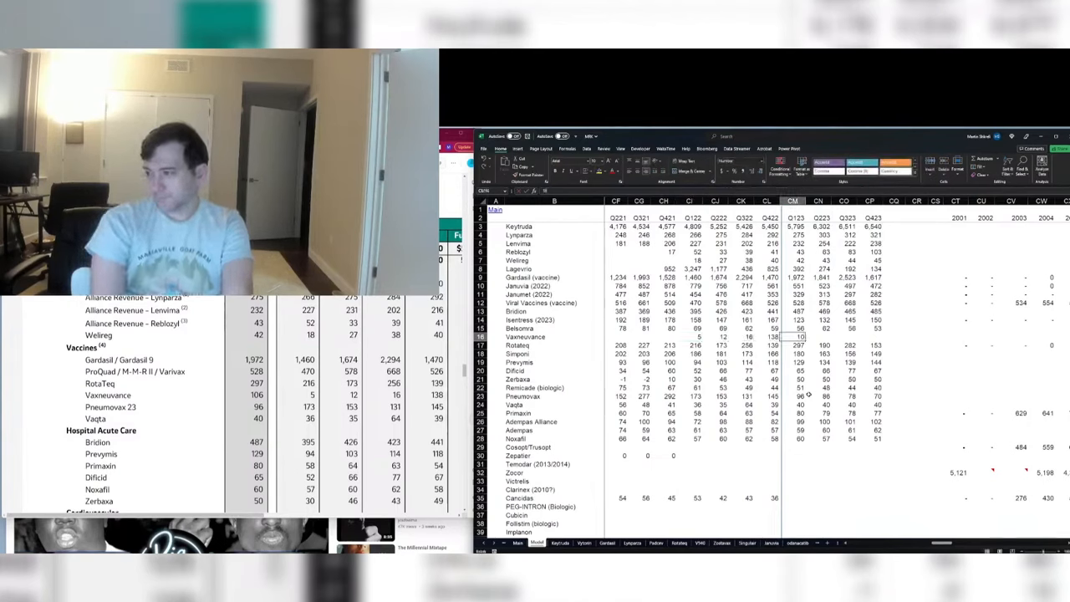
pyautogui.write('6')
# Step: Project Vaxneuvance revenue for Q223 through Q423 with formulas growing from the prior quarter, starting at 111 in Q223
pyautogui.press('Tab')
pyautogui.write('111')
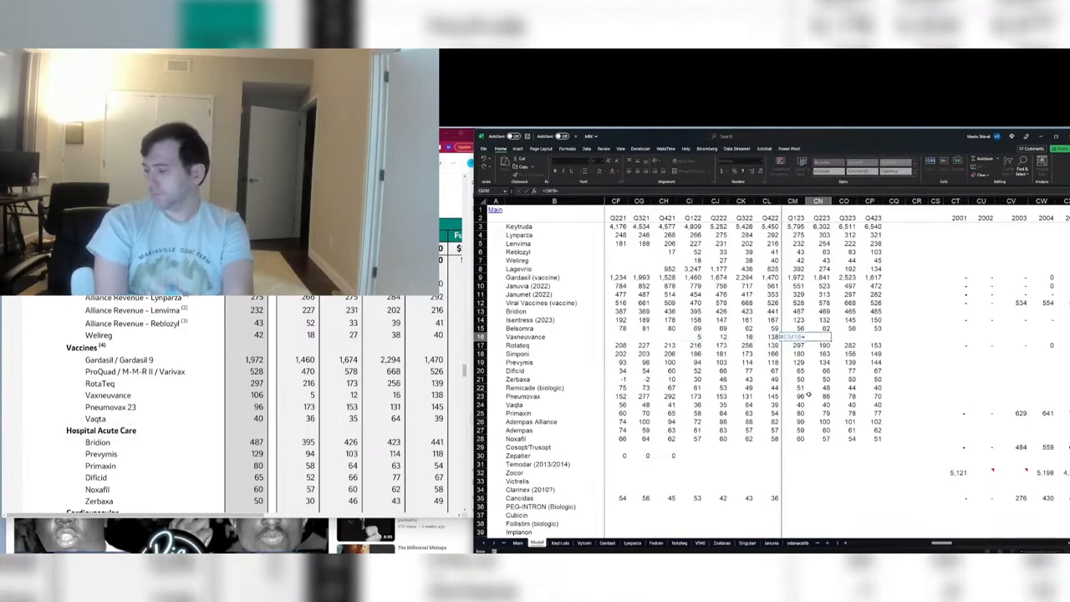
pyautogui.press('Tab')
pyautogui.write('118')
pyautogui.press('Return')
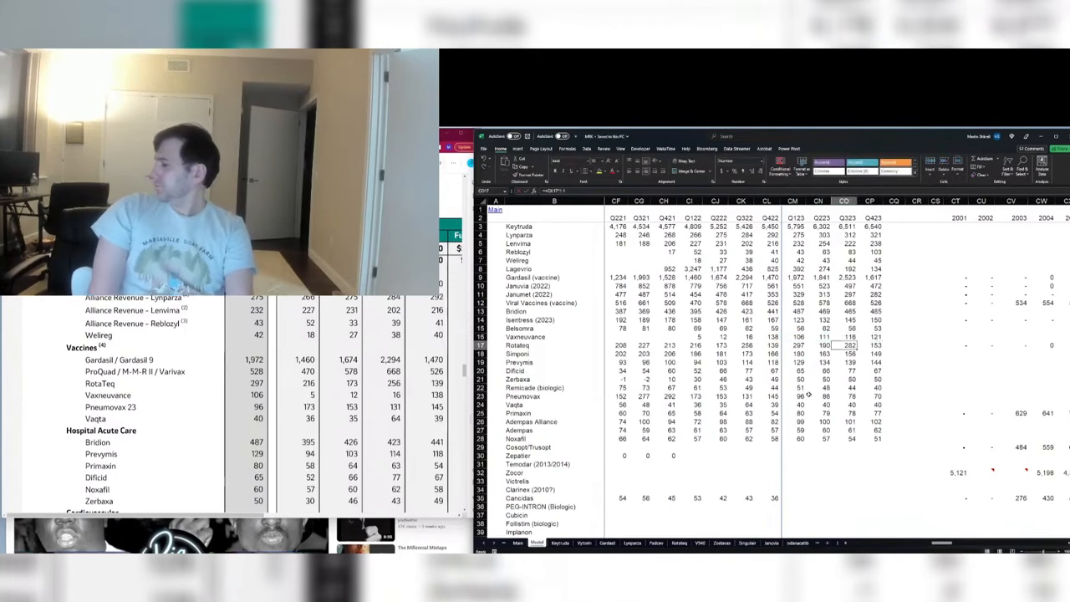
# Step: Check the Q123 Other and Revenue figures, and move the vertical divider line to between the Q123 and Q223 columns
pyautogui.press('Left')
pyautogui.press('Left')
pyautogui.hotkey('ctrl', 'Down')
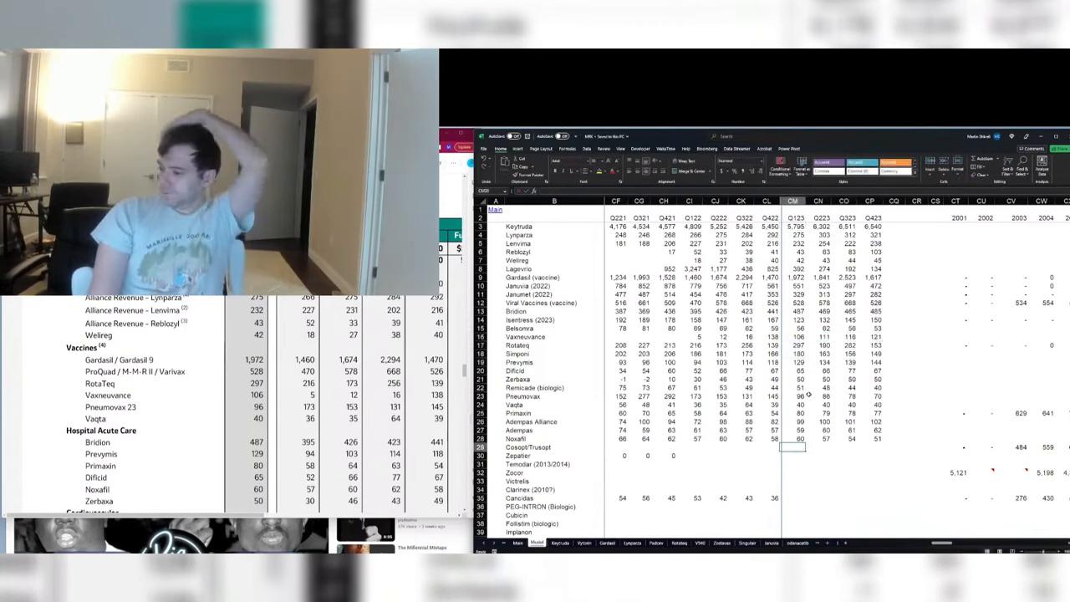
pyautogui.hotkey('ctrl', 'Down')
pyautogui.hotkey('ctrl', 'Down')
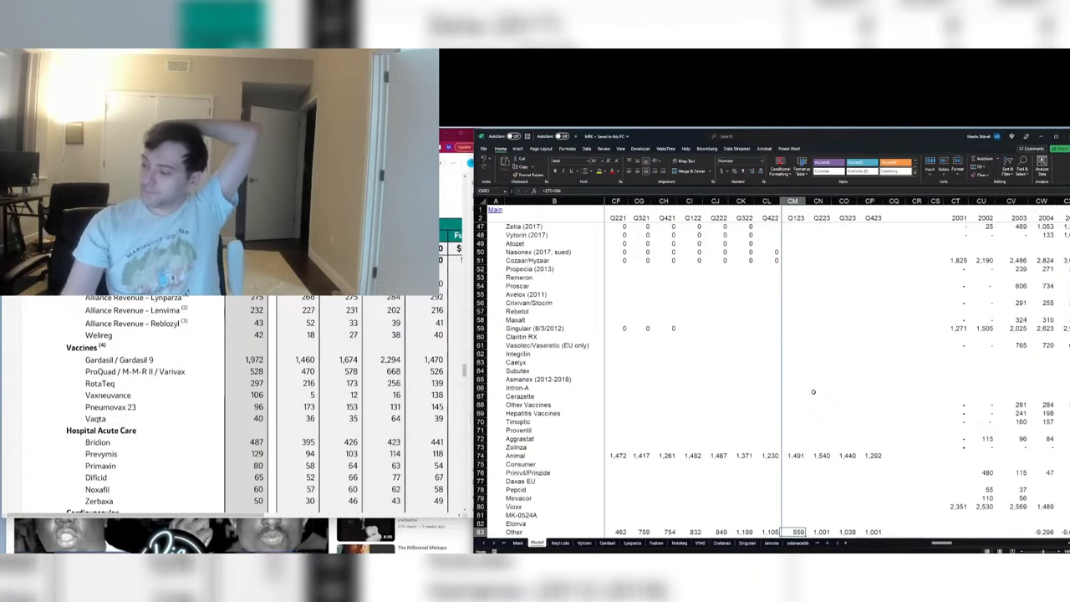
pyautogui.scroll(-8, 812, 391)
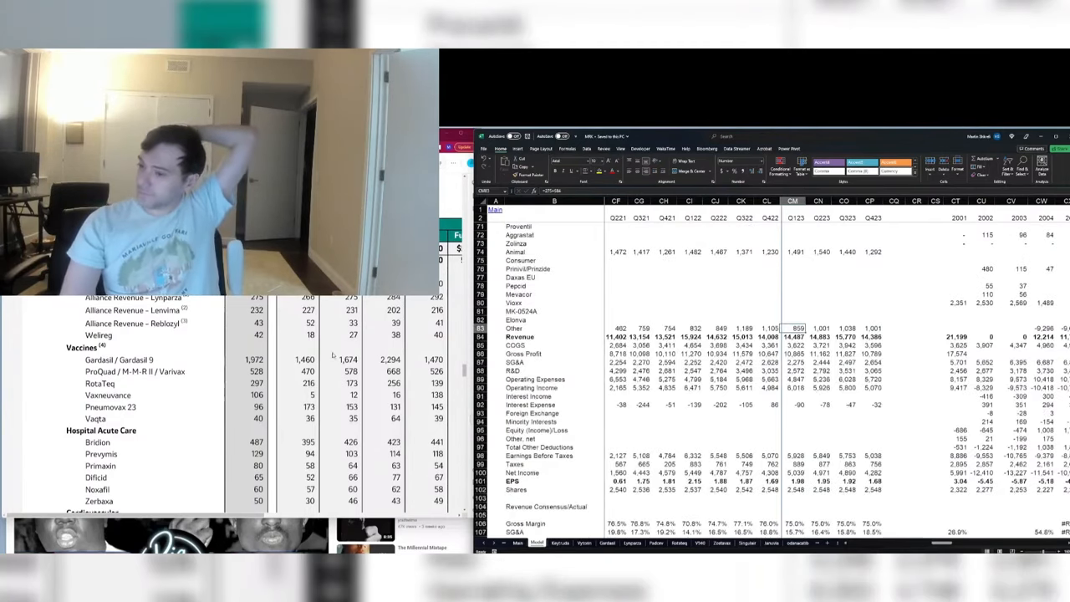
pyautogui.moveTo(786, 306); pyautogui.dragTo(789, 312)
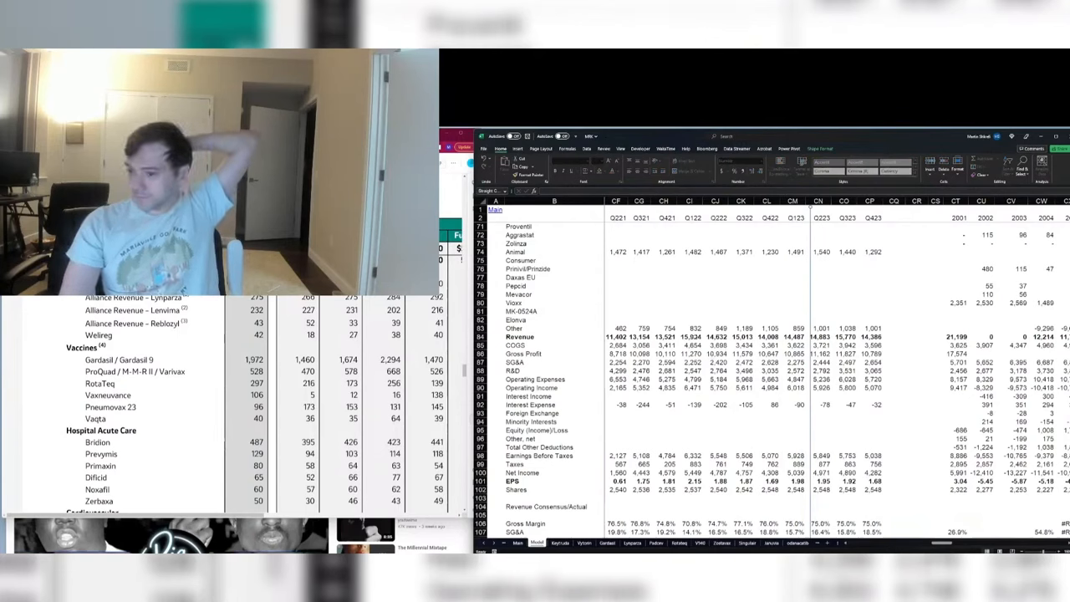
# Step: Adjust the Q122 Other formula to subtract the Q122 Welireg and Vaxneuvance revenues from 520+312
pyautogui.click(692, 336)
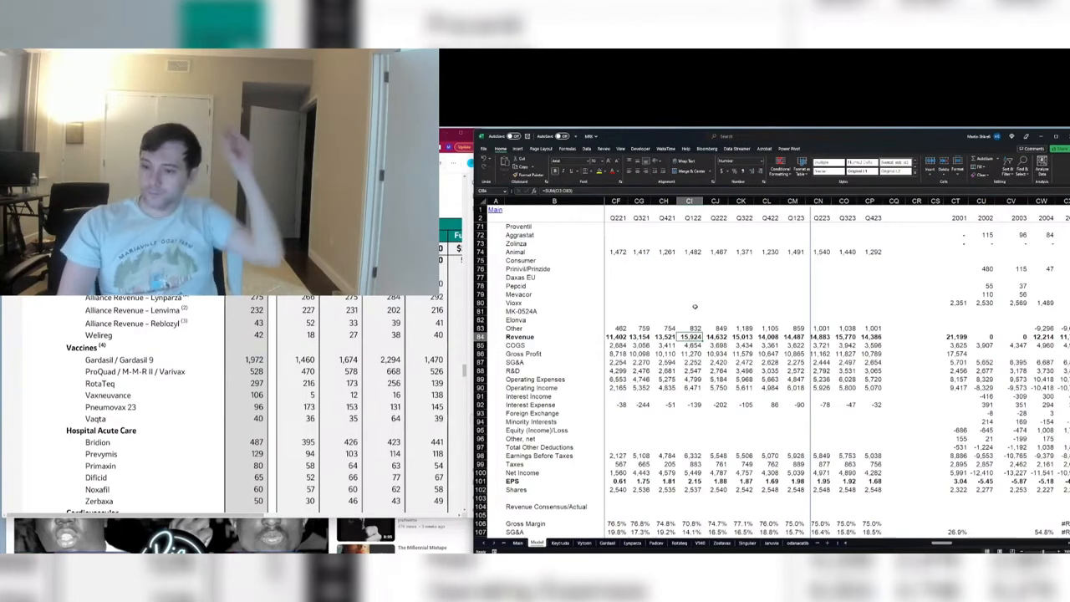
pyautogui.press('Up')
pyautogui.press('F2')
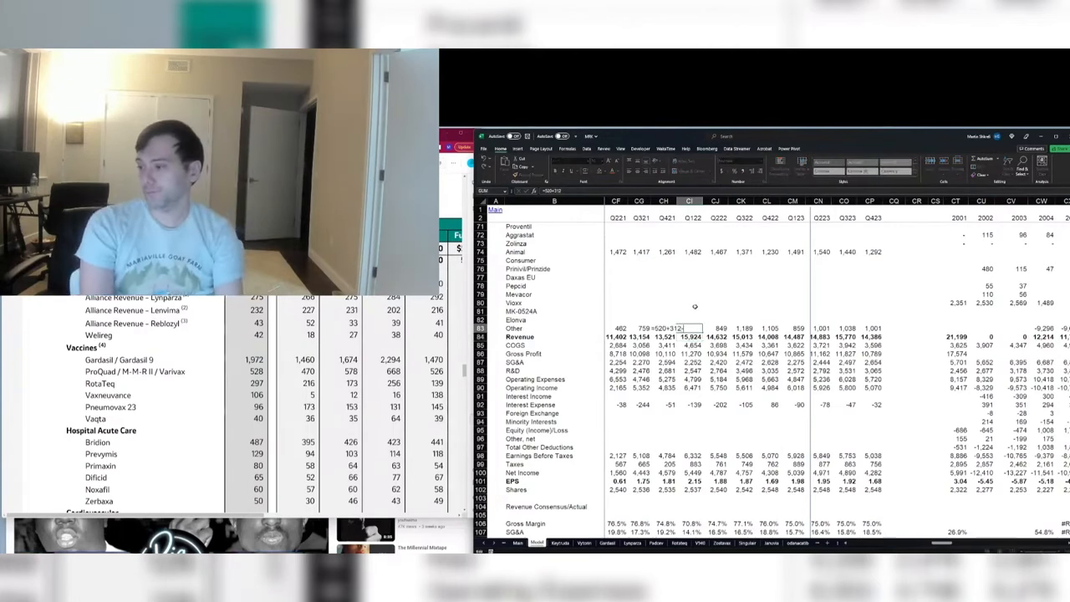
pyautogui.scroll(20, 694, 307)
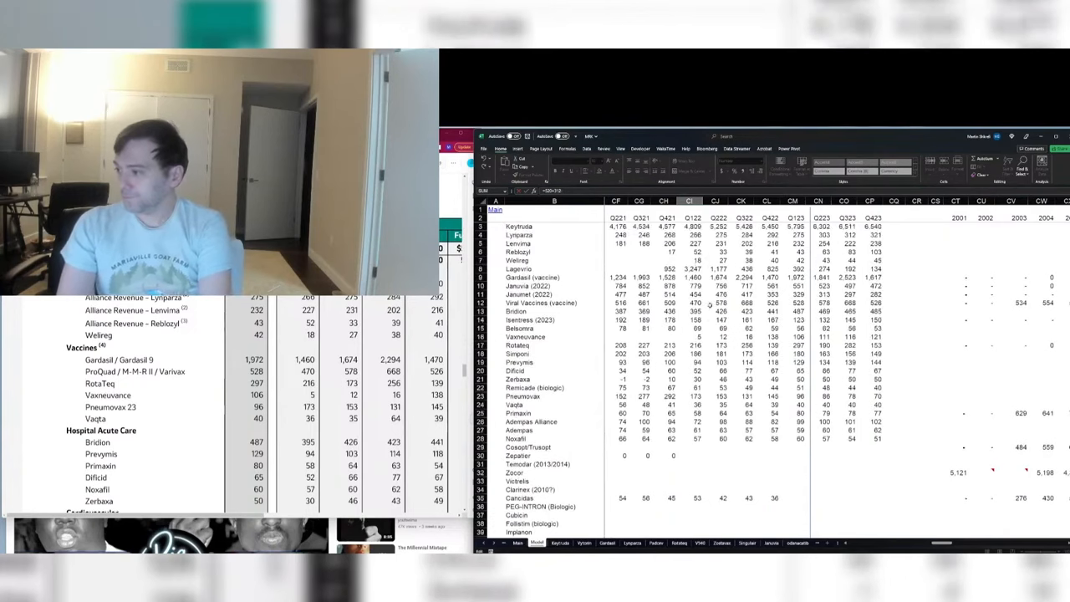
pyautogui.press('Return')
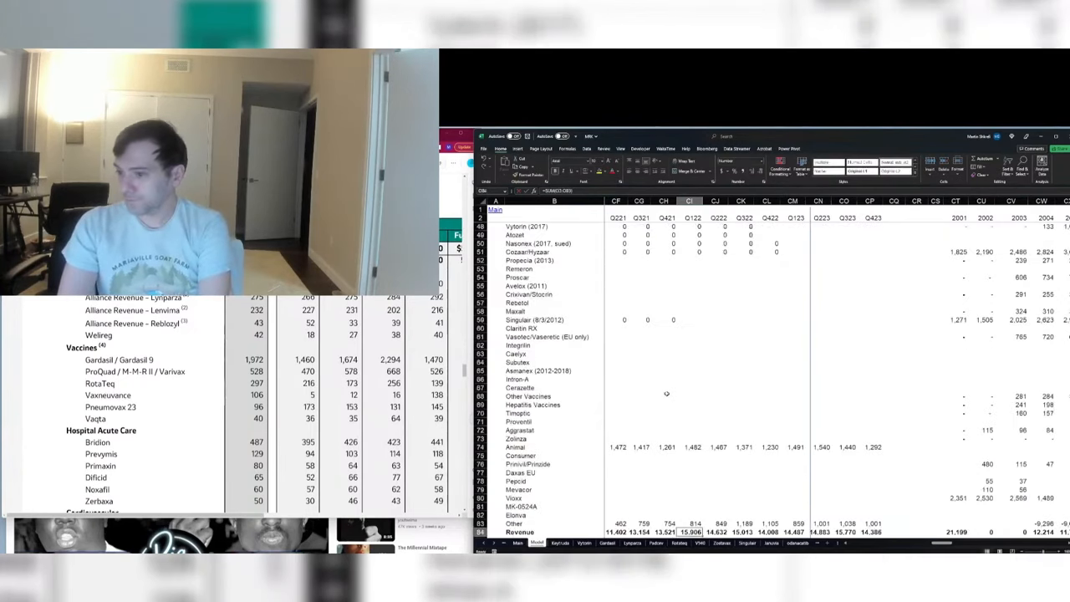
pyautogui.press('Up')
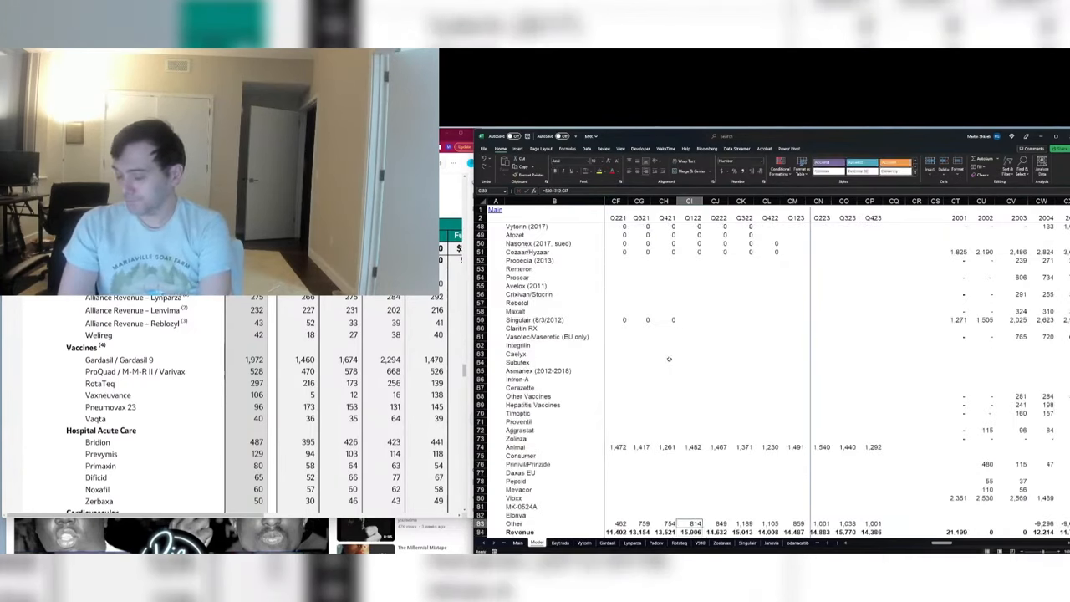
pyautogui.press('F2')
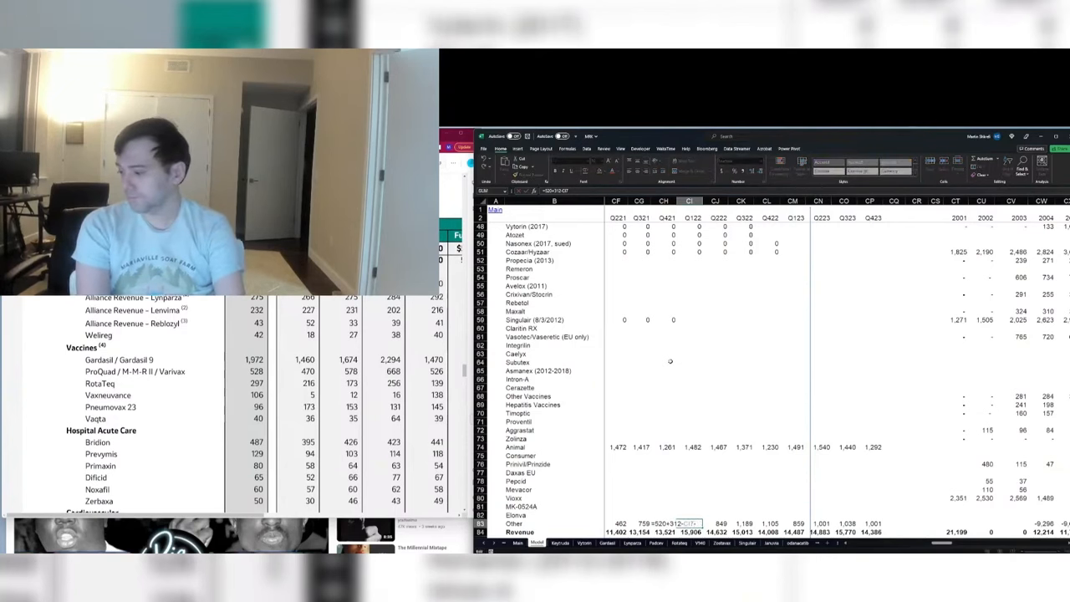
pyautogui.scroll(13, 661, 334)
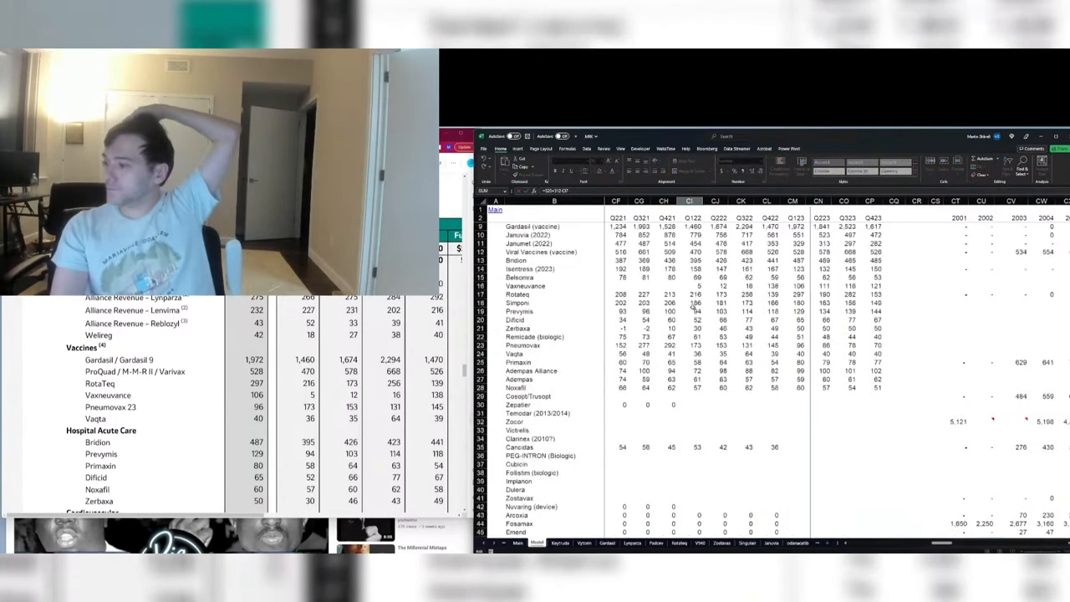
pyautogui.press('Return')
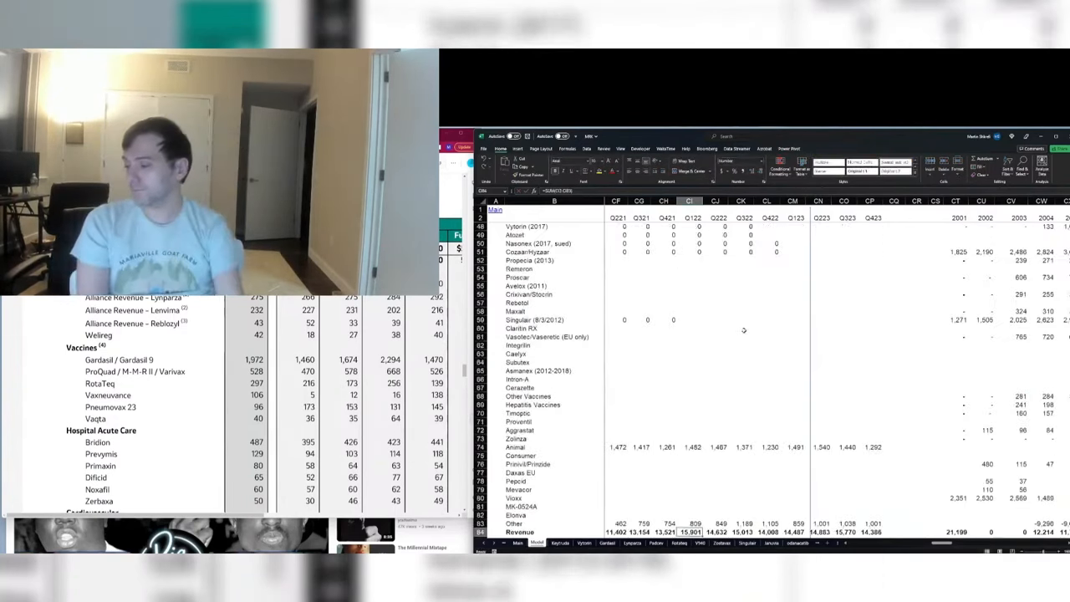
# Step: Adjust the Q222 Other formula to subtract the Q222 Welireg and Vaxneuvance revenues from 370+479
pyautogui.press('Up')
pyautogui.press('Right')
pyautogui.press('F2')
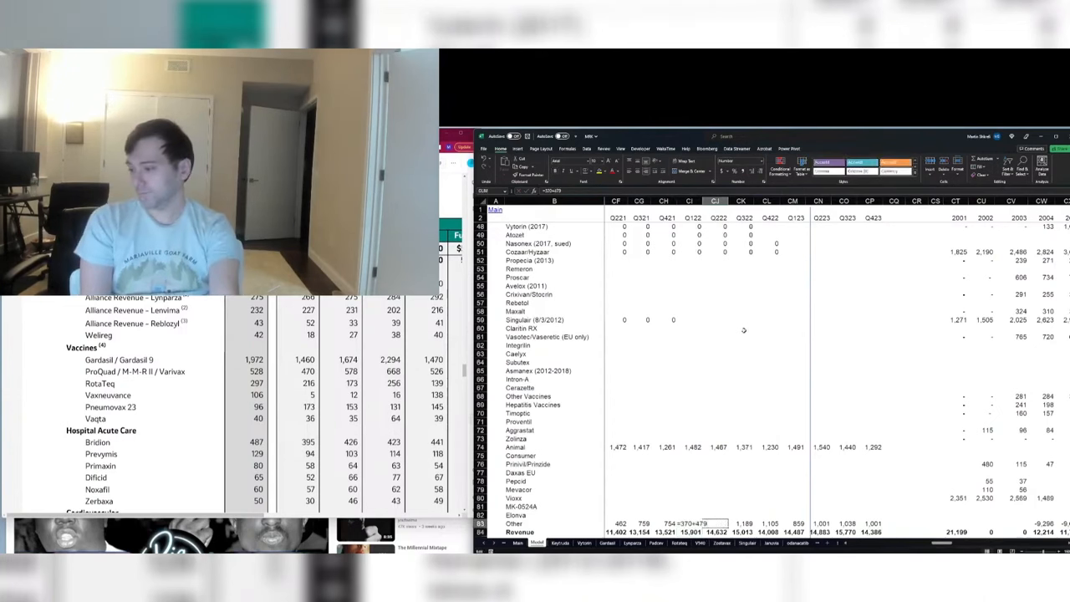
pyautogui.scroll(15, 783, 351)
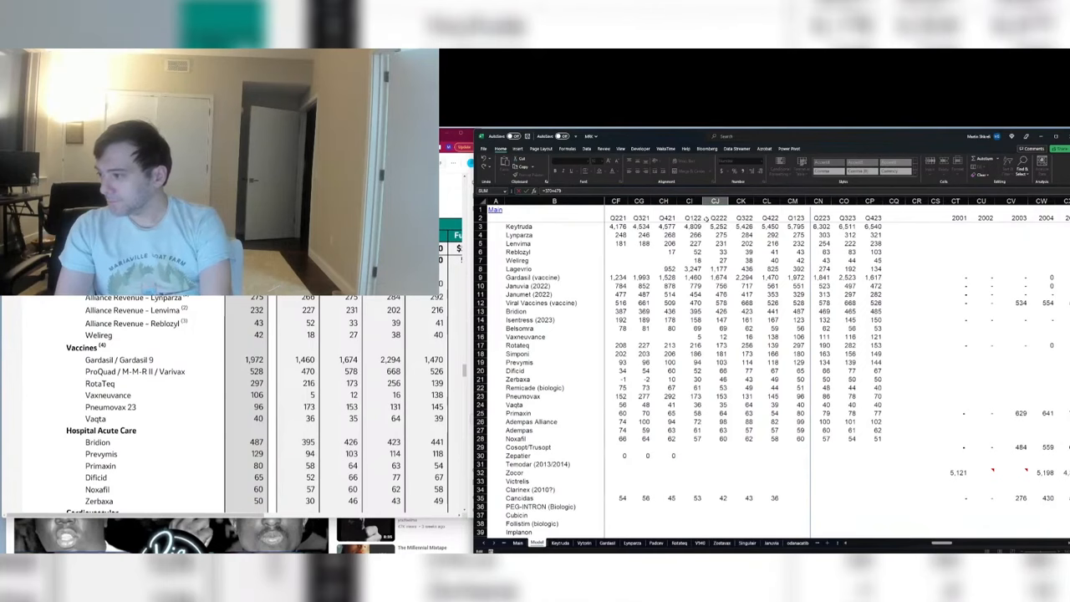
pyautogui.write('-')
pyautogui.click(721, 260)
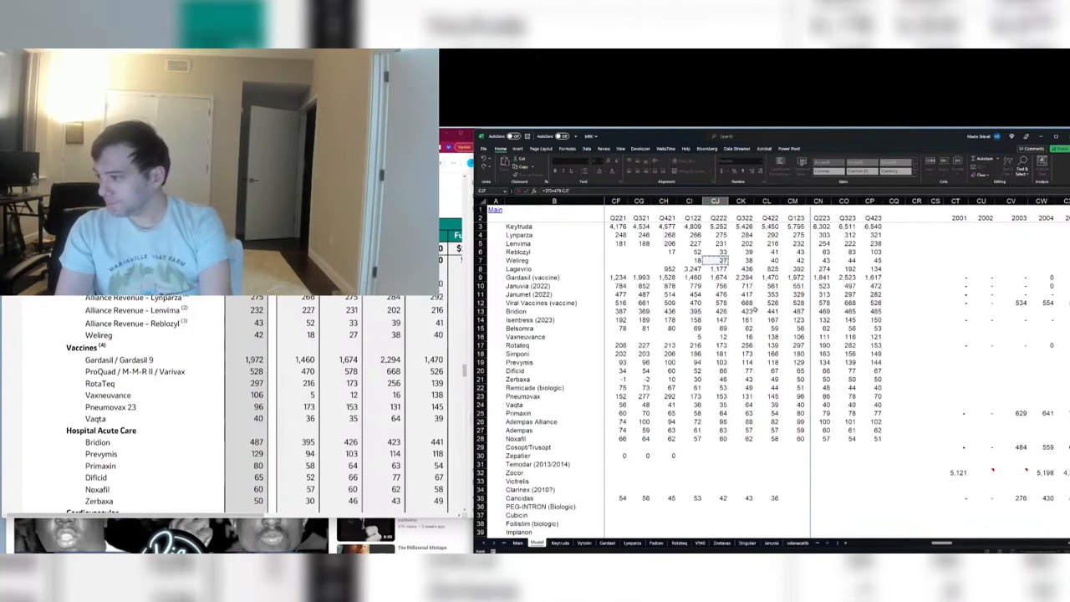
pyautogui.press('Return')
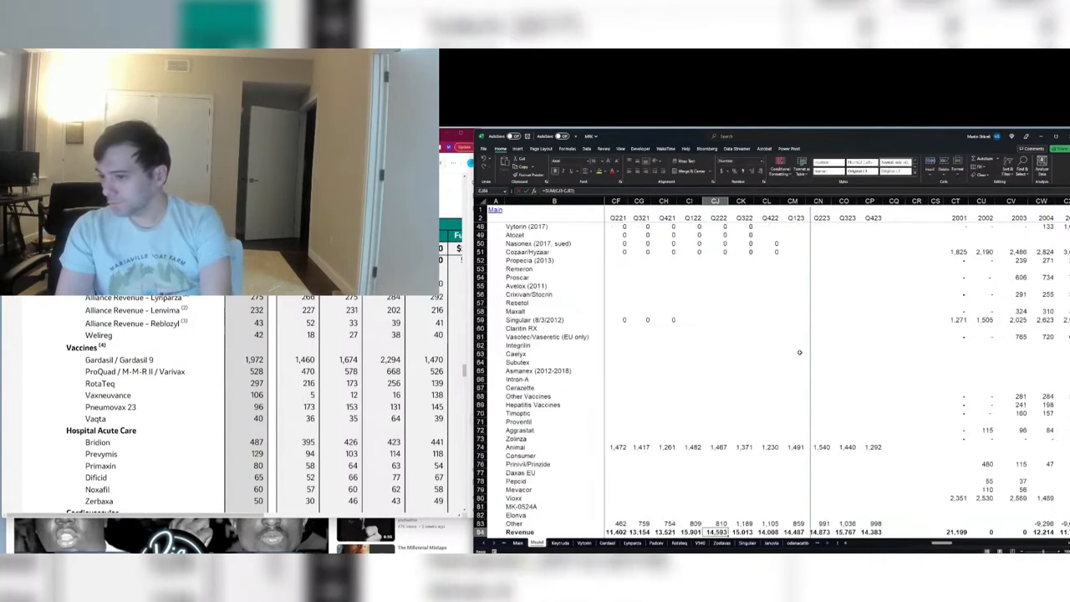
# Step: Adjust the Q322 Other formula to subtract the Q322 Welireg and Vaxneuvance revenues from 625+564
pyautogui.press('Up')
pyautogui.press('Right')
pyautogui.write('=625+504')
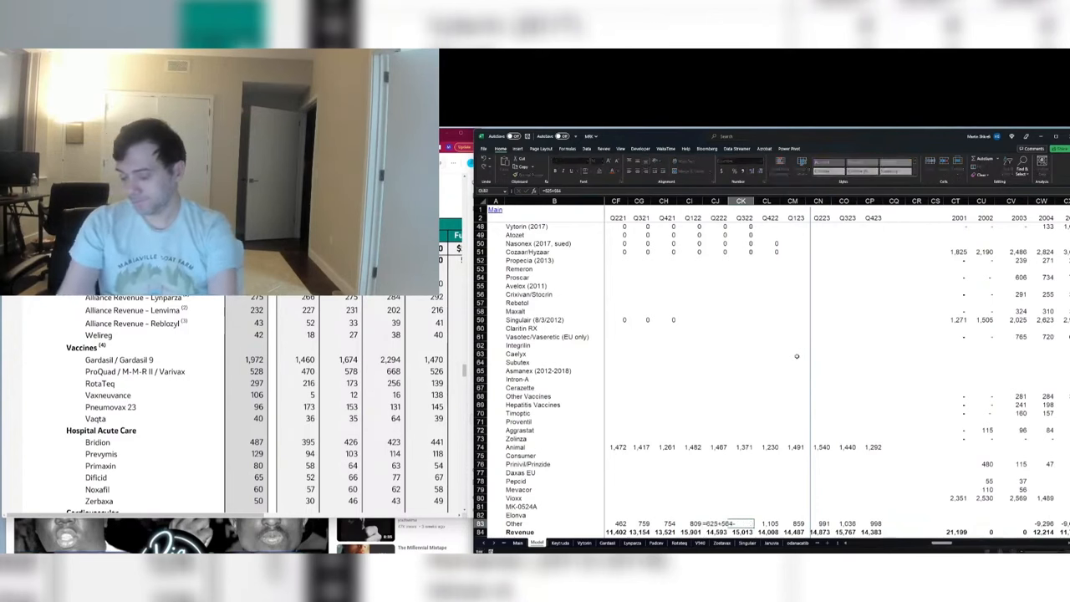
pyautogui.scroll(6, 736, 316)
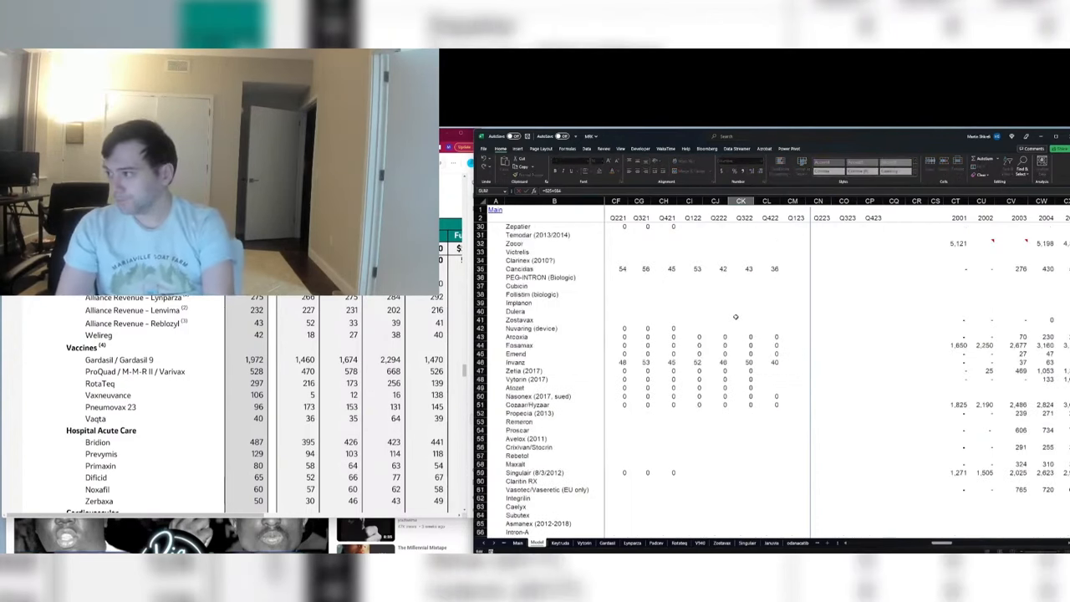
pyautogui.write('-')
pyautogui.click(749, 261)
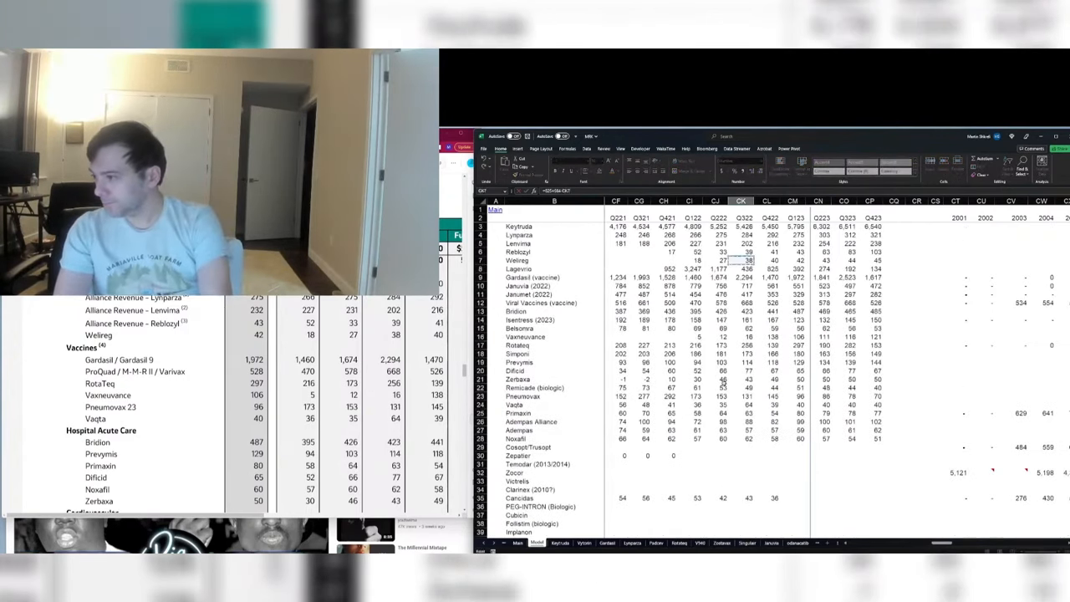
pyautogui.write('-')
pyautogui.click(751, 336)
pyautogui.press('Return')
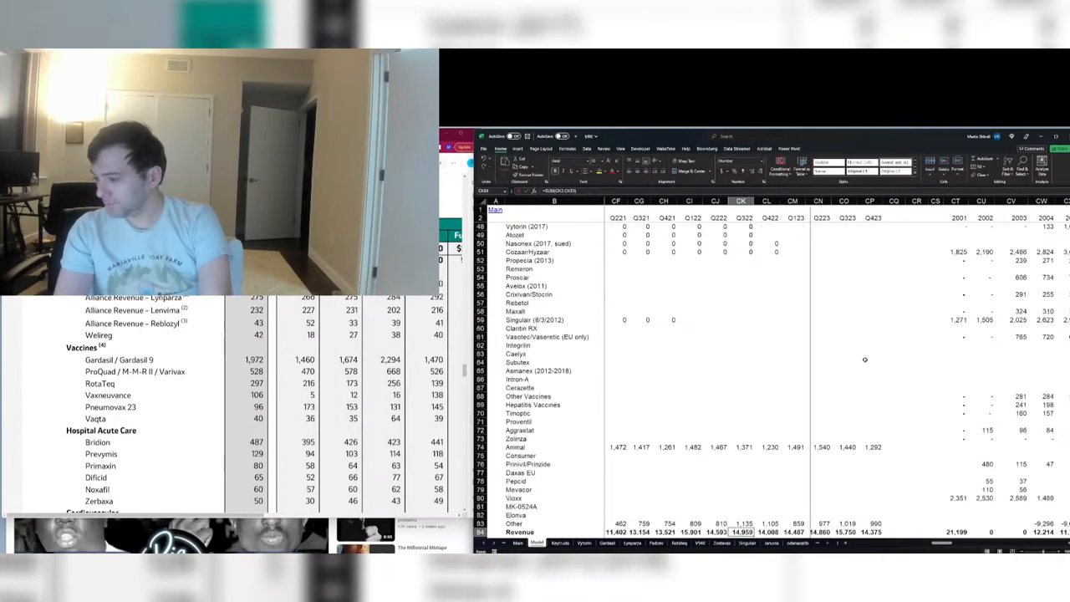
# Step: Adjust the Q422 Other formula to subtract the Q422 Welireg and Vaxneuvance revenues from 420+685
pyautogui.press('Up')
pyautogui.press('Right')
pyautogui.press('F2')
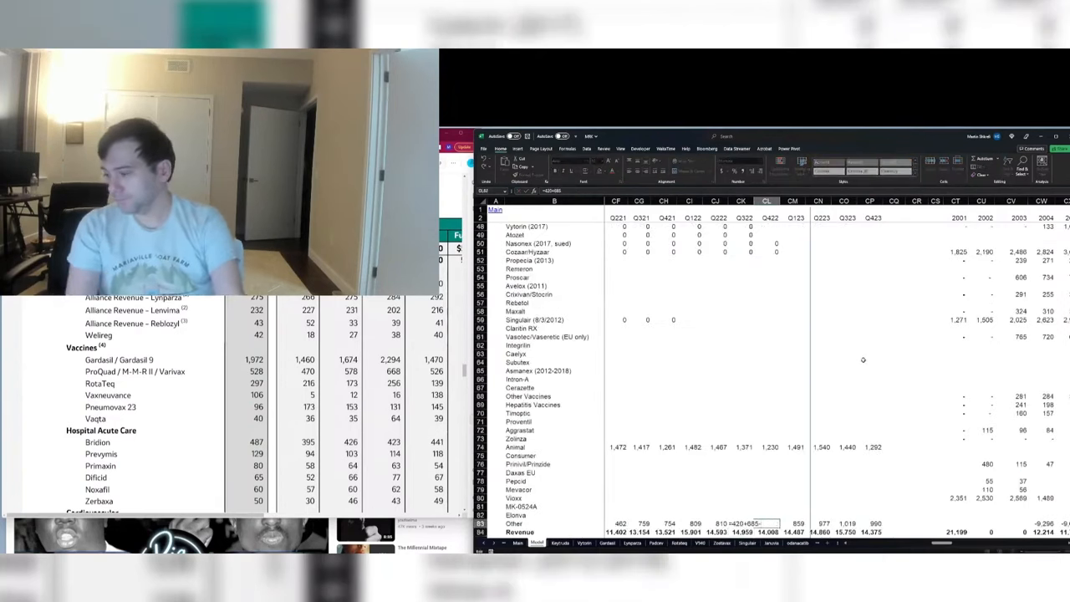
pyautogui.write('-')
pyautogui.scroll(15, 824, 344)
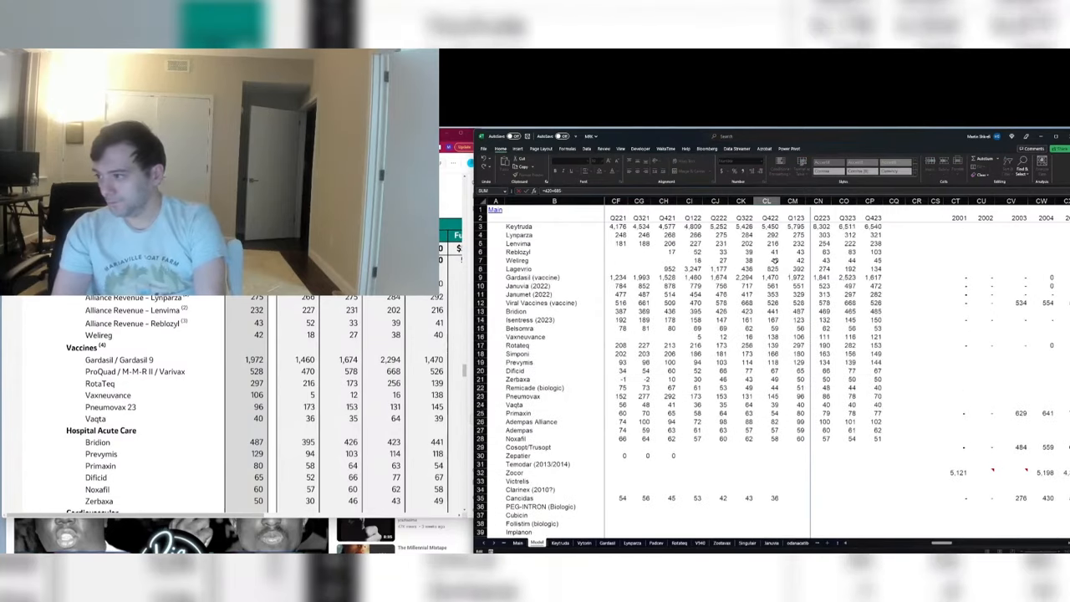
pyautogui.click(774, 261)
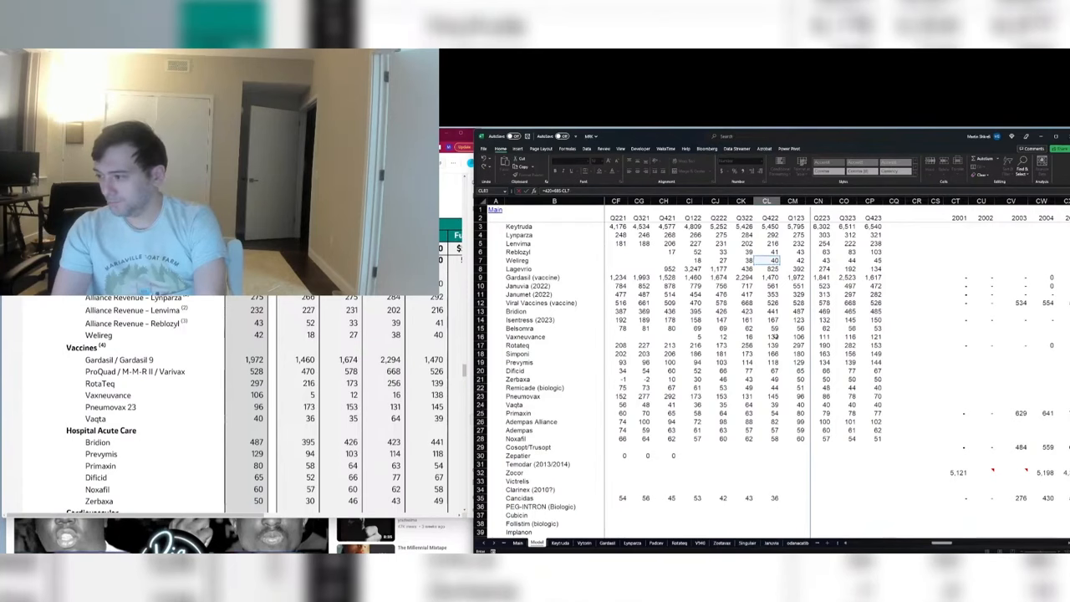
pyautogui.write('-')
pyautogui.click(772, 337)
pyautogui.press('Return')
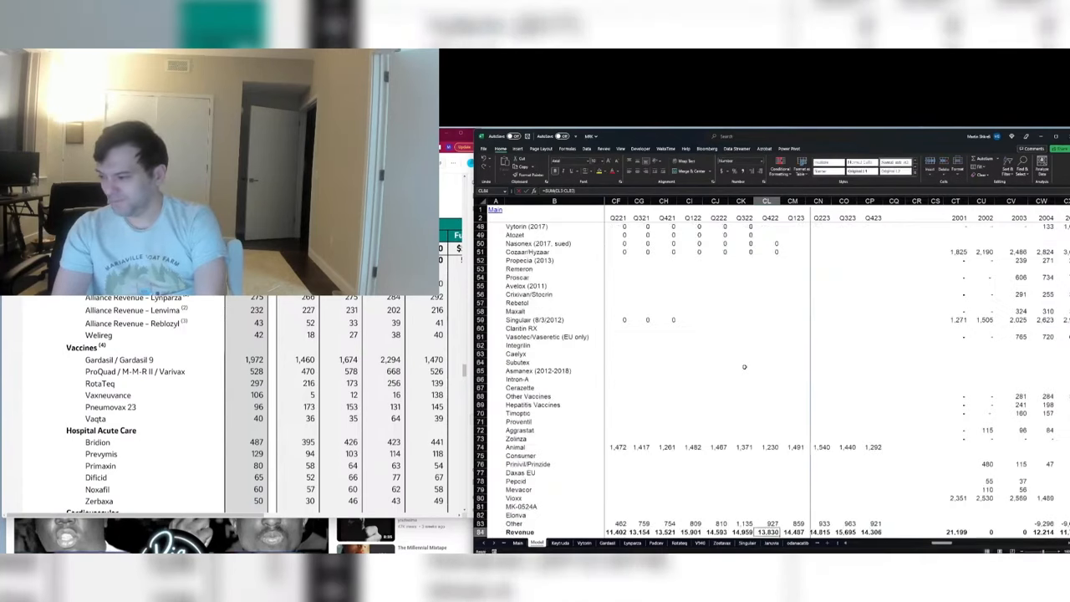
# Step: Switch to the earnings document and examine the first-quarter GAAP to non-GAAP reconciliation for cost of sales
pyautogui.scroll(-2, 744, 366)
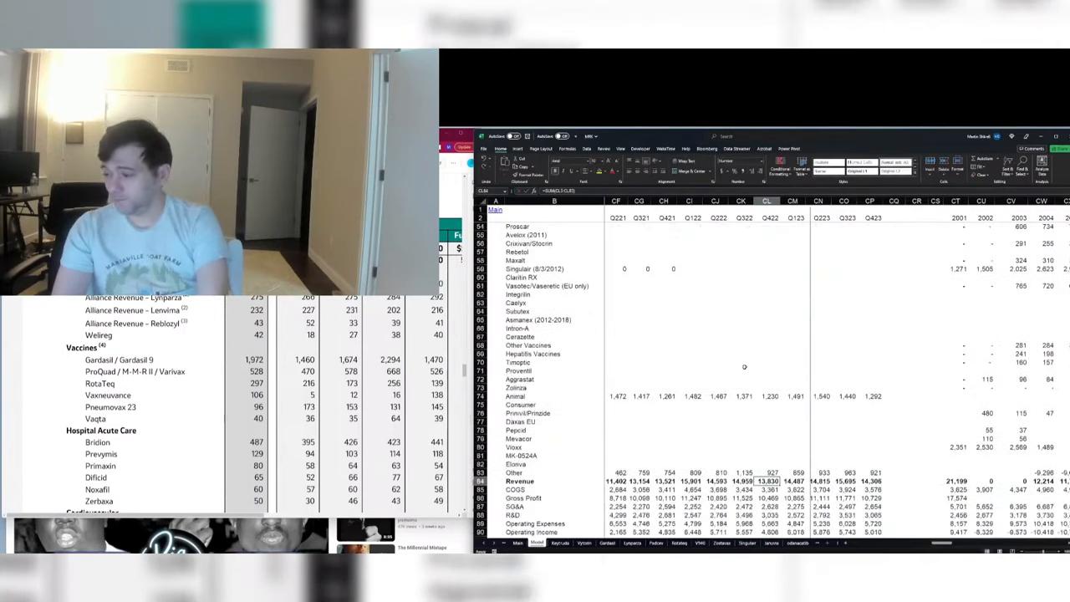
pyautogui.click(794, 428)
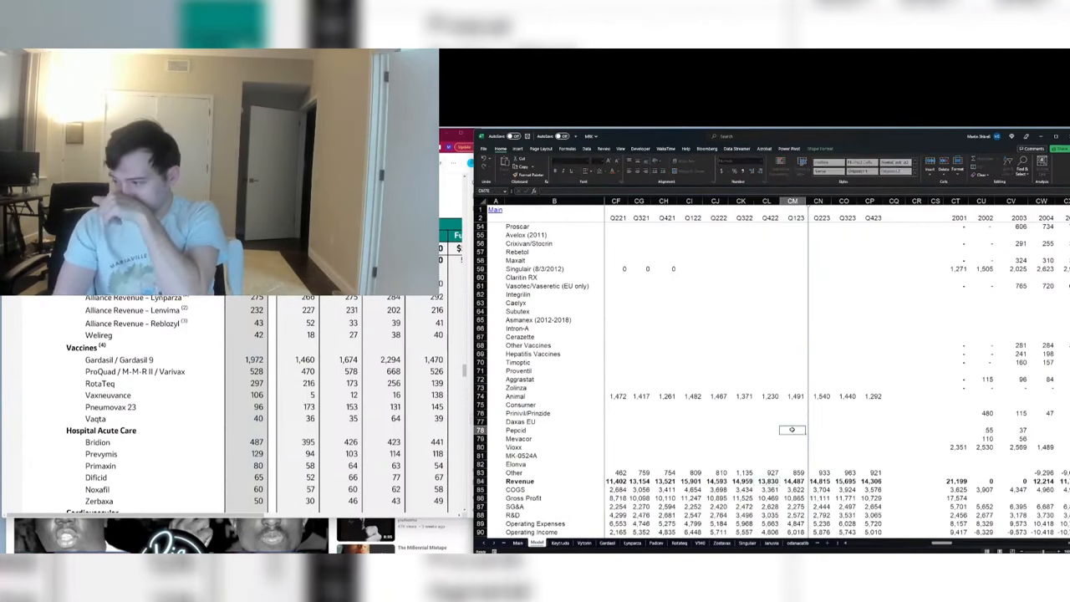
pyautogui.scroll(-3, 794, 427)
pyautogui.click(767, 415)
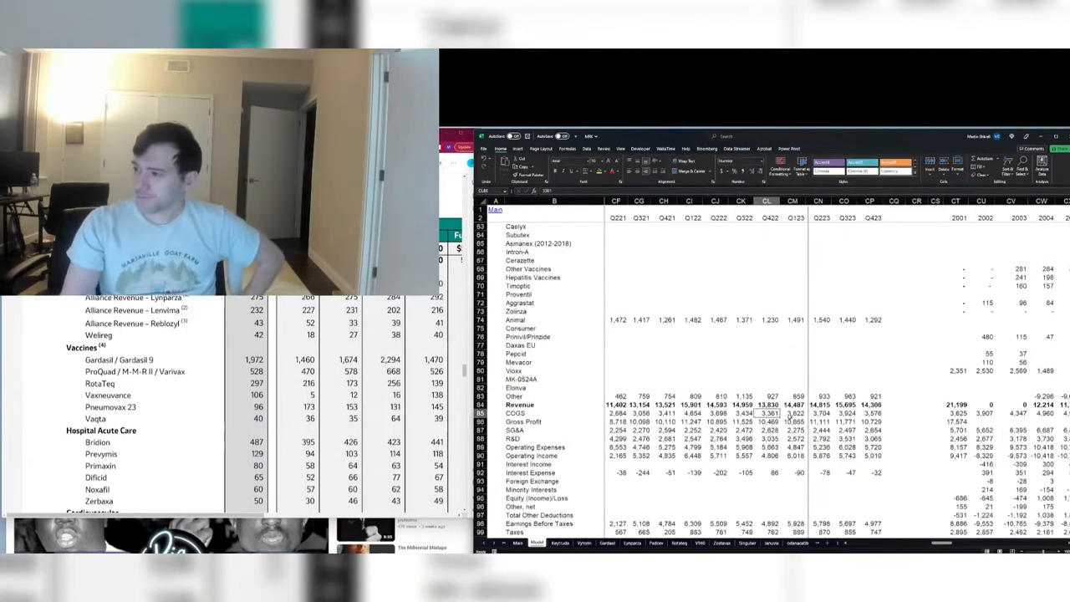
pyautogui.click(791, 415)
pyautogui.hotkey('alt', 'Tab')
pyautogui.scroll(20, 243, 402)
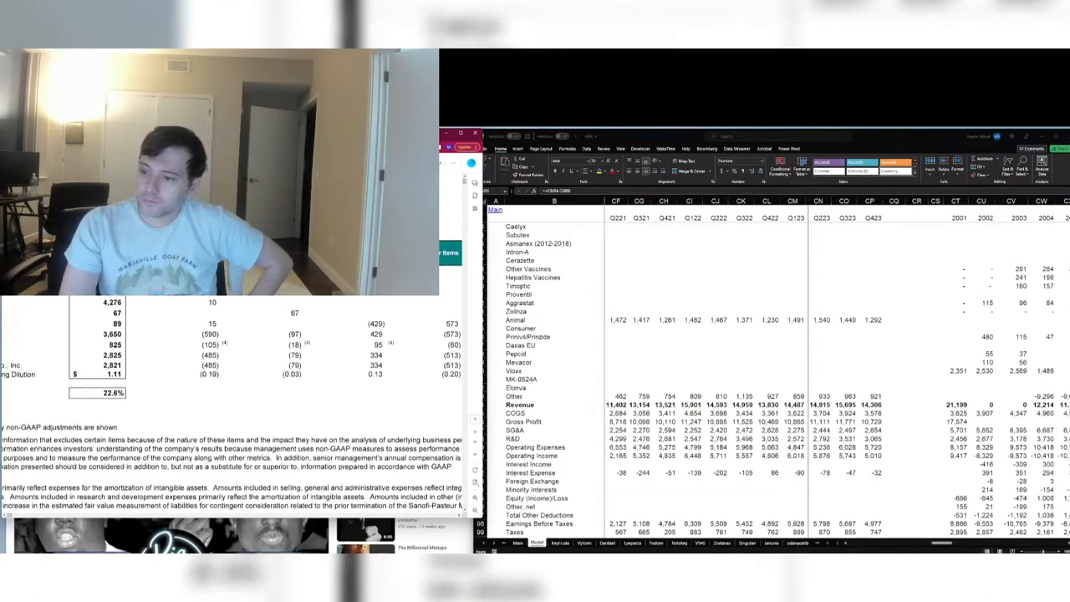
pyautogui.scroll(2, 243, 402)
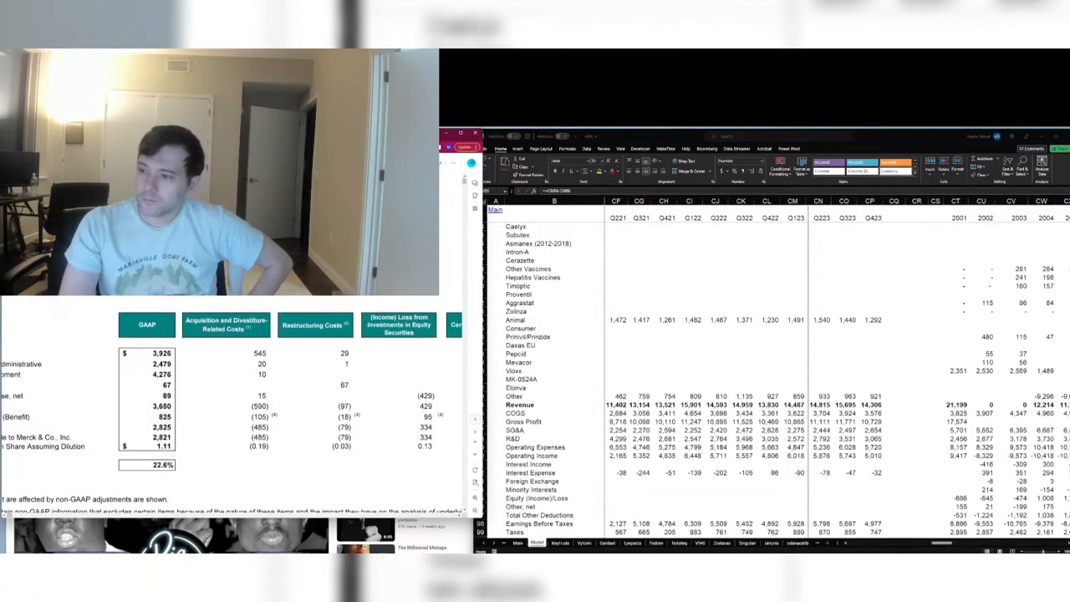
pyautogui.hscroll(5, 242, 402)
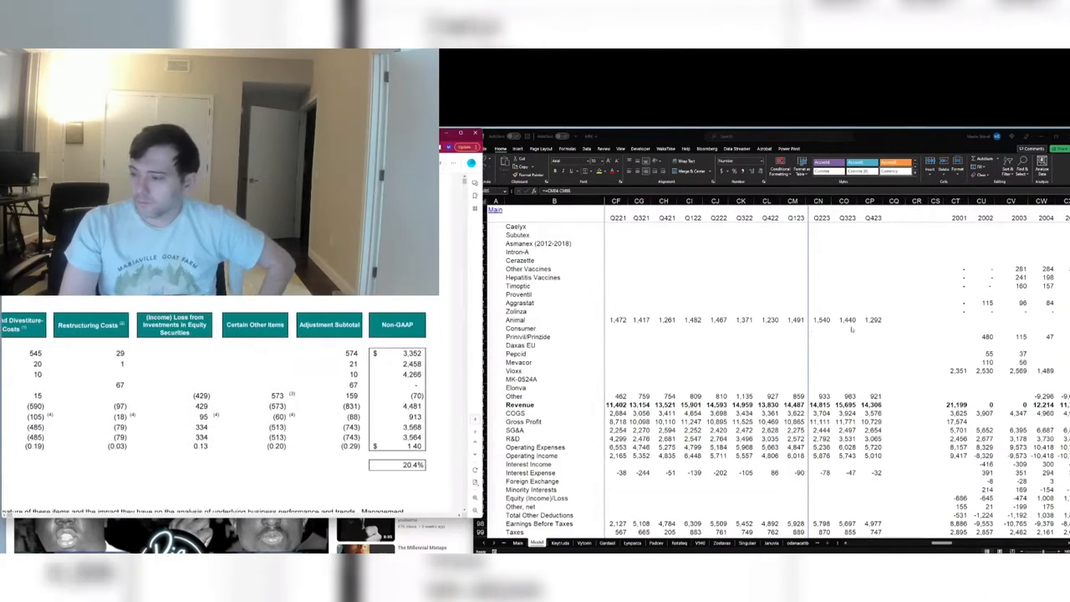
pyautogui.hscroll(-8, 216, 380)
pyautogui.hscroll(16, 216, 380)
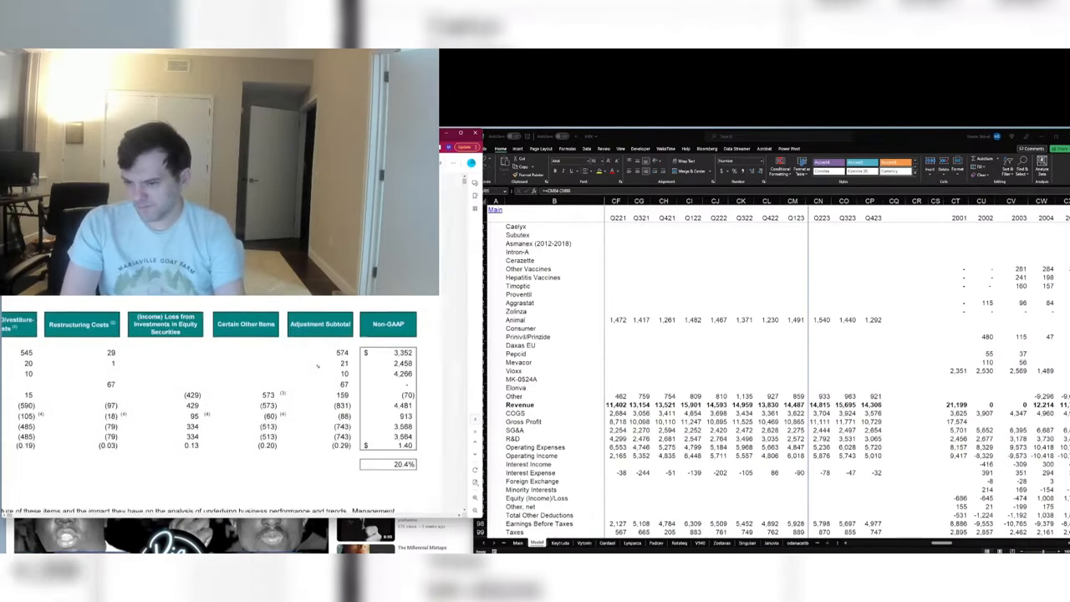
pyautogui.hscroll(-2, 482, 482)
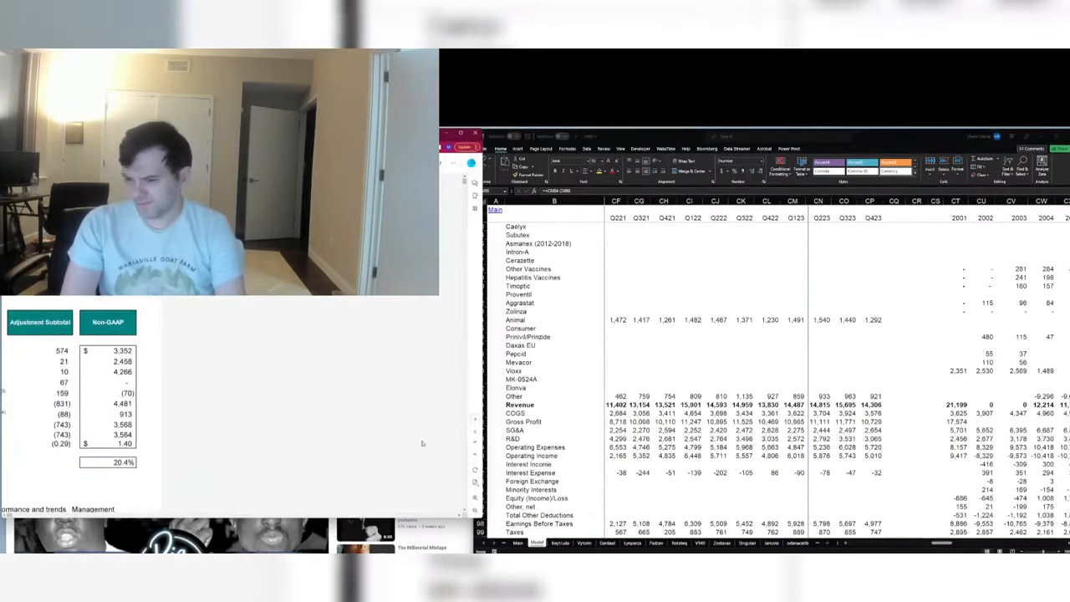
pyautogui.hscroll(-7, 473, 515)
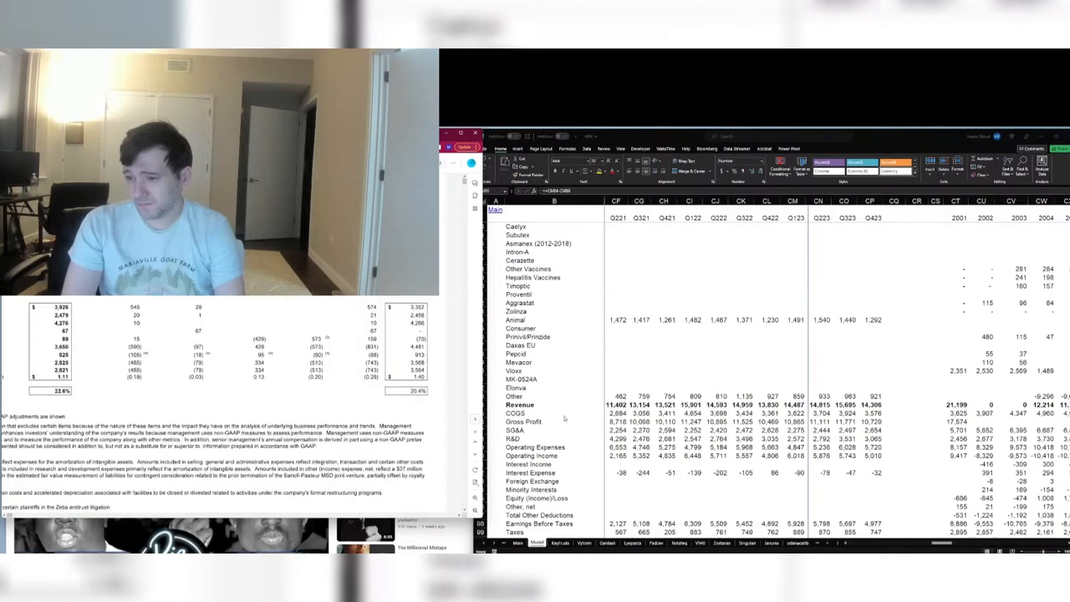
# Step: Back in the Excel model, enter 3352 as Q123 COGS and calculate Q123 Gross Profit as Revenue minus COGS
pyautogui.hotkey('alt', 'Tab')
pyautogui.write('3352')
pyautogui.press('Return')
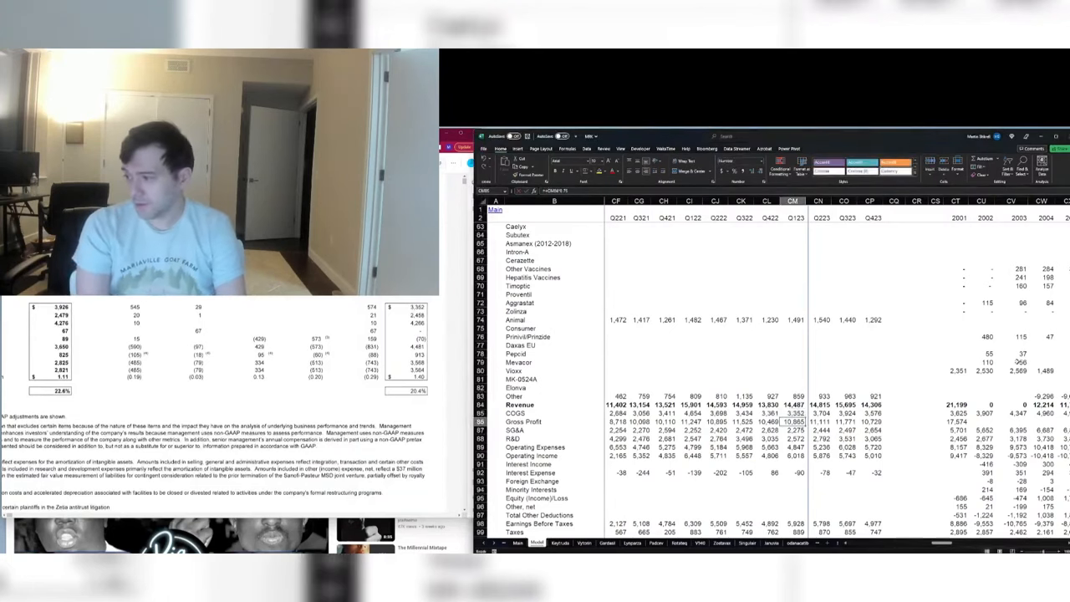
pyautogui.write('=')
pyautogui.press('Up')
pyautogui.press('Up')
pyautogui.write('-')
pyautogui.press('Up')
pyautogui.press('Return')
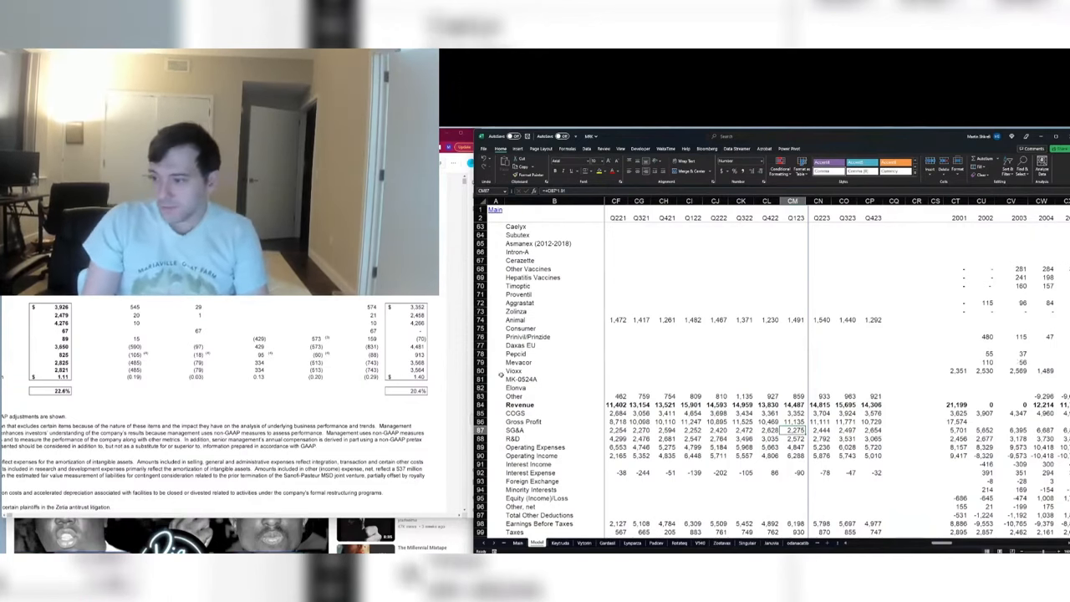
# Step: Look up the non-GAAP SG&A and R&D figures, enter 2458 and 4266 for Q123, and check the Operating Expenses formula
pyautogui.hotkey('alt', 'Tab')
pyautogui.hscroll(-3, 272, 376)
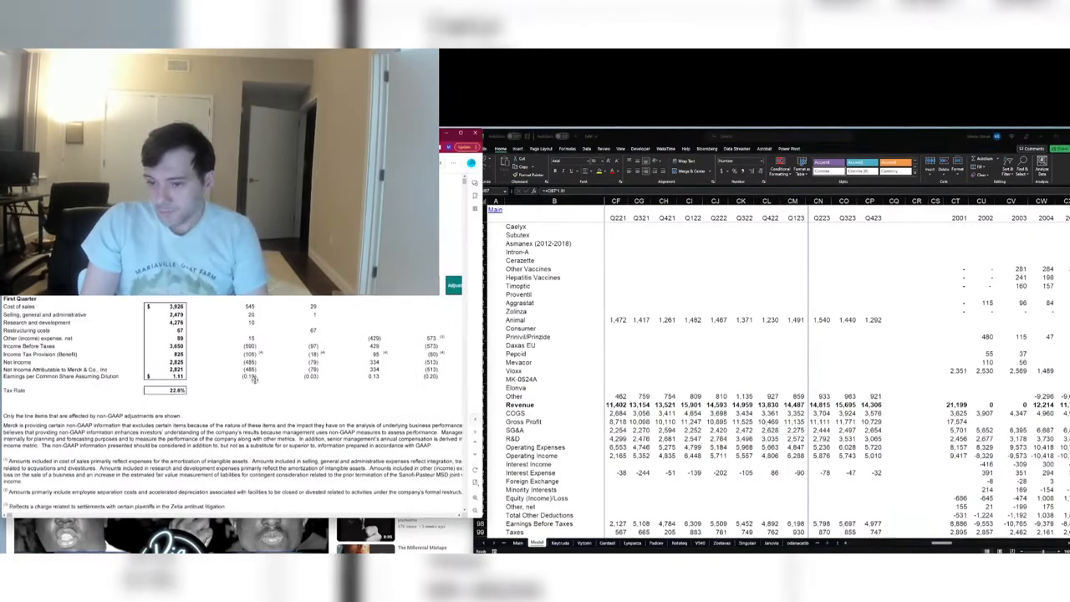
pyautogui.hscroll(2, 259, 378)
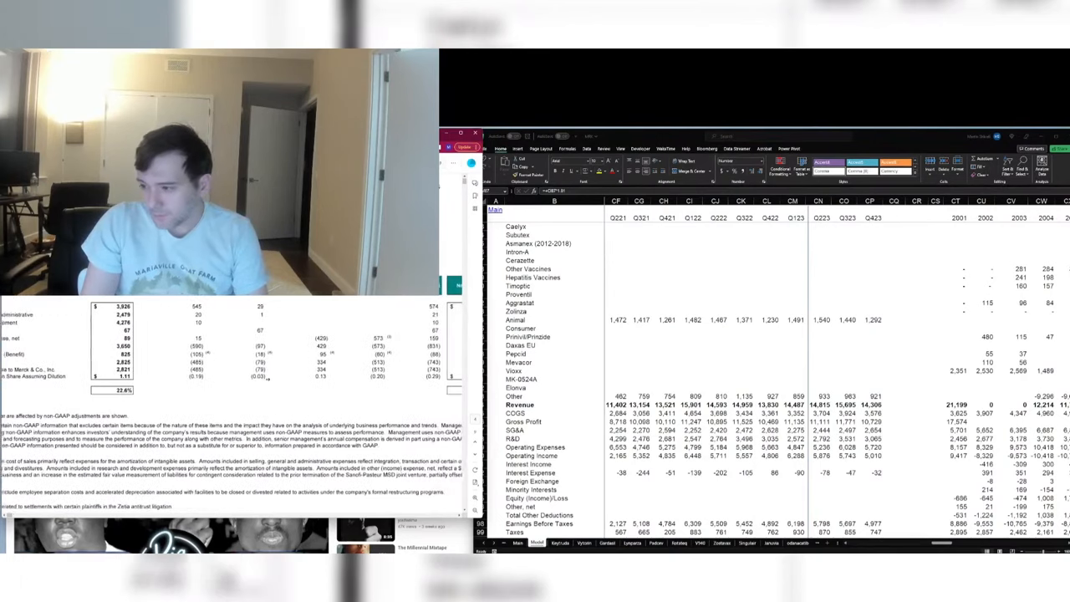
pyautogui.hscroll(2, 268, 378)
pyautogui.click(793, 438)
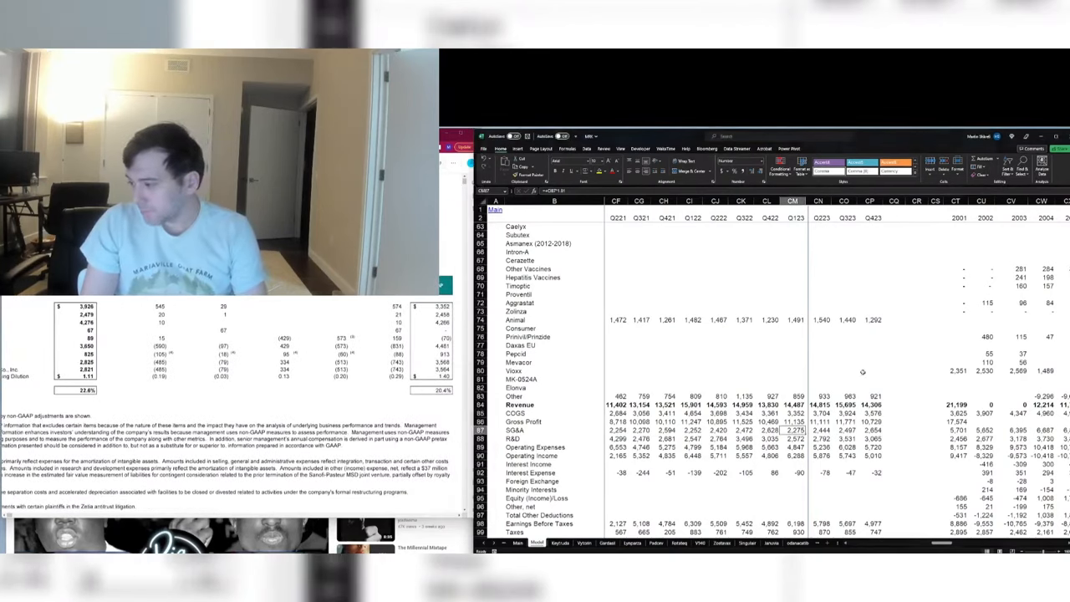
pyautogui.write('2,458')
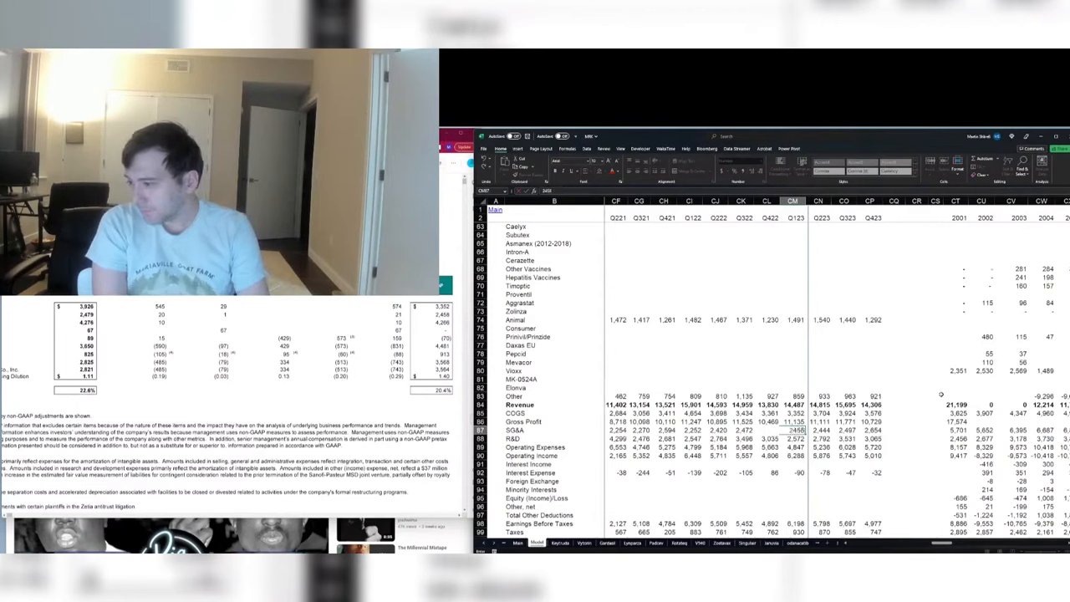
pyautogui.press('Return')
pyautogui.write('4268')
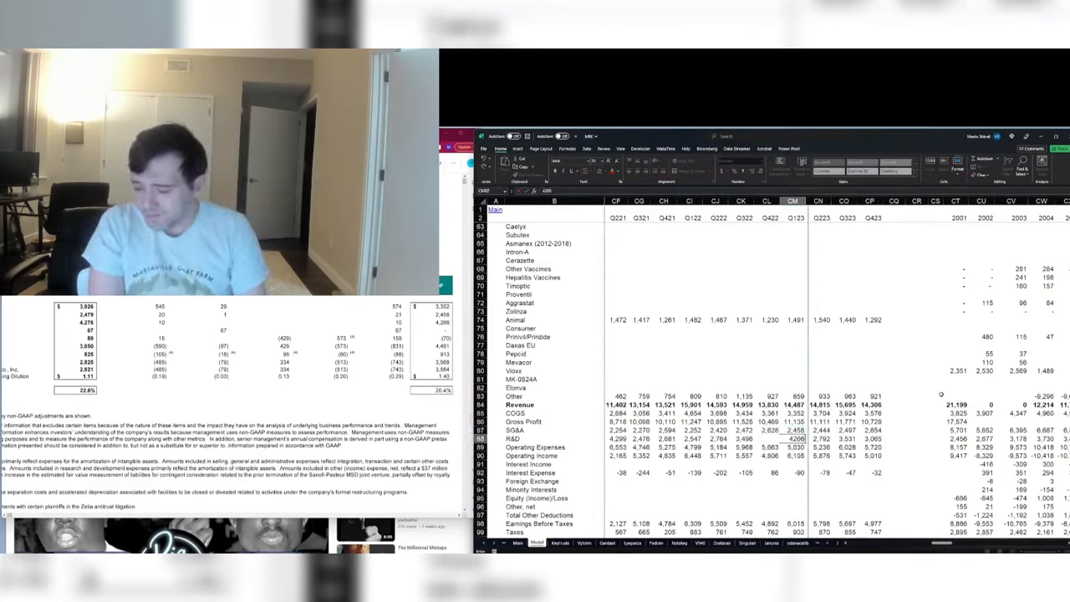
pyautogui.press('Return')
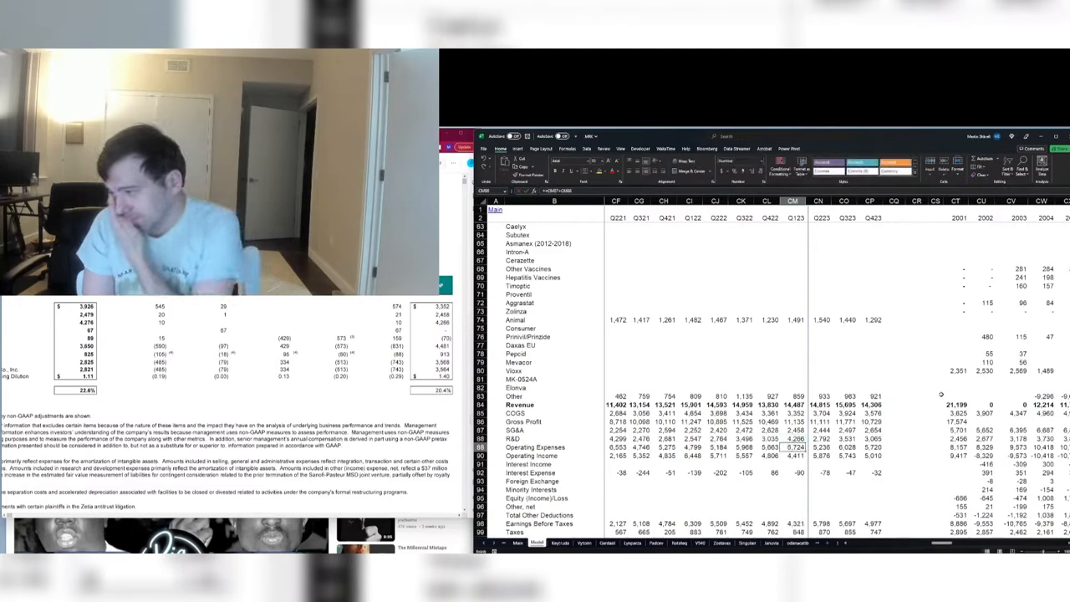
pyautogui.press('F2')
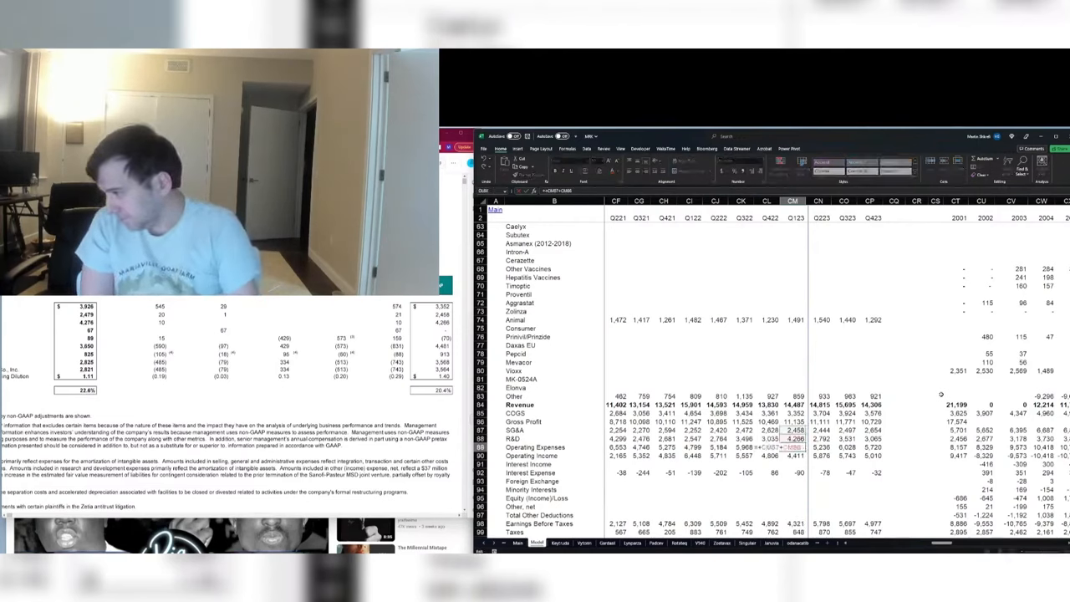
pyautogui.press('Return')
# Step: Set Q123 Interest Expense to 70, based on the non-GAAP other income figure in the reconciliation
pyautogui.press('Down')
pyautogui.press('Down')
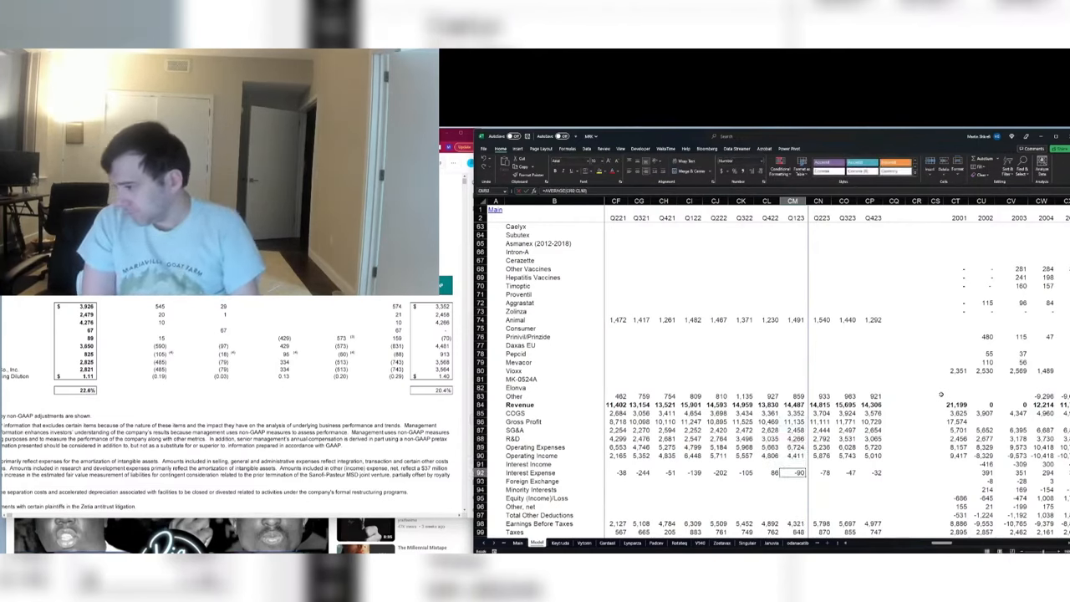
pyautogui.scroll(1, 390, 345)
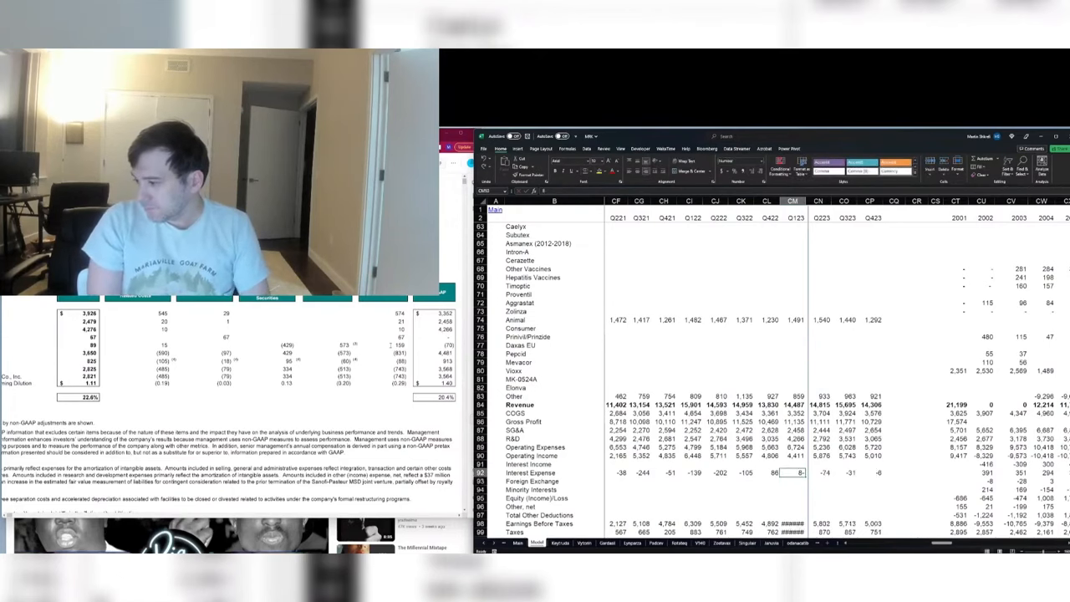
pyautogui.write('70')
pyautogui.press('Return')
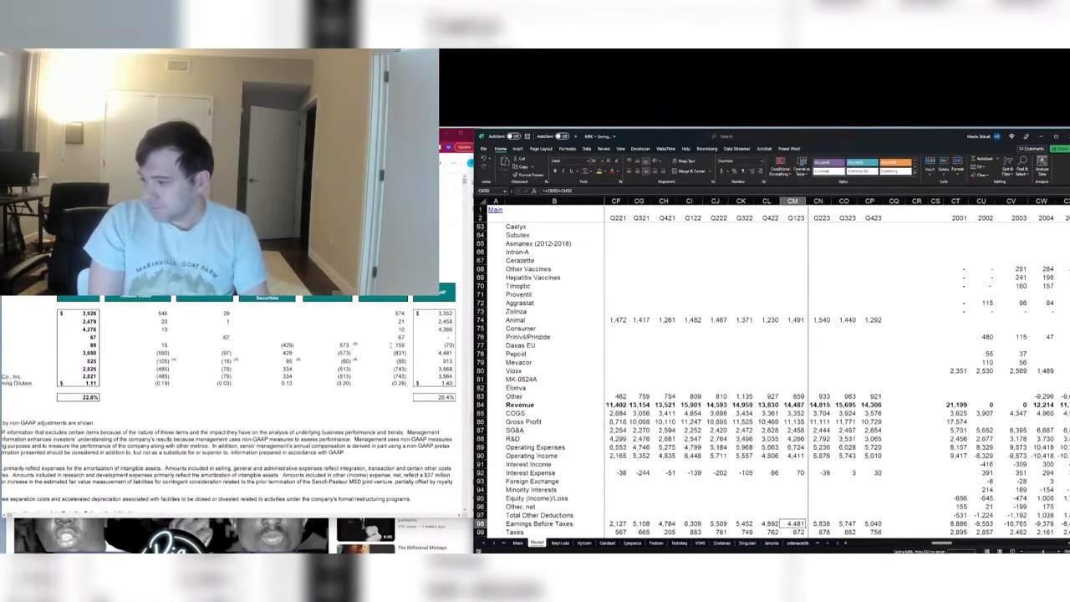
# Step: Enter 913 as Q123 Taxes
pyautogui.press('Down')
pyautogui.press('Down')
pyautogui.press('Down')
pyautogui.press('Down')
pyautogui.press('Down')
pyautogui.press('Down')
pyautogui.press('Down')
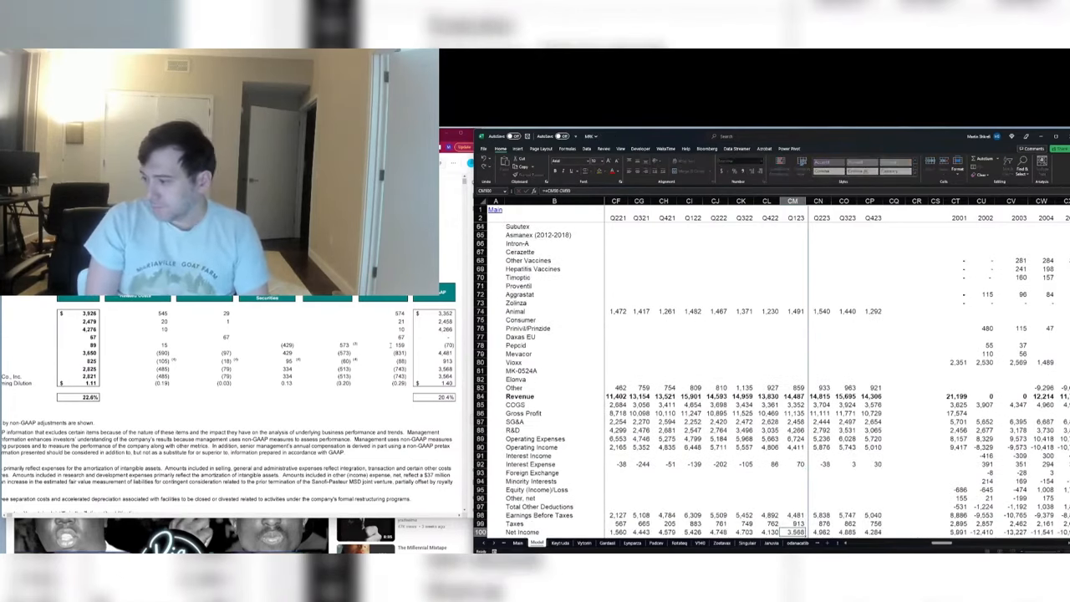
# Step: Find the first-quarter average shares outstanding assuming dilution in the earnings document and enter 2551 as Q123 Shares
pyautogui.press('Down')
pyautogui.press('Down')
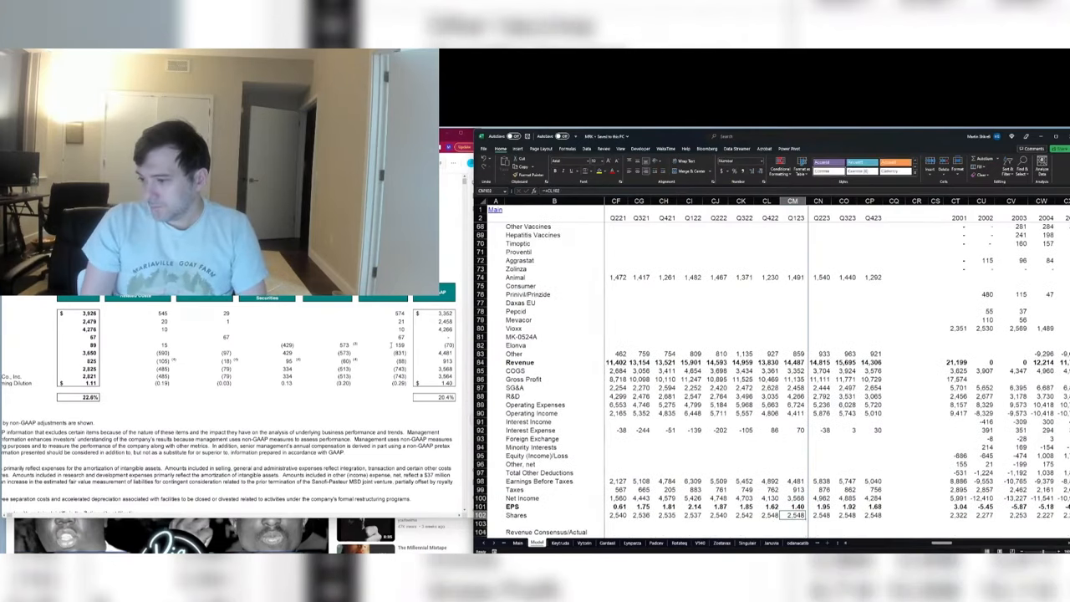
pyautogui.scroll(-10, 175, 342)
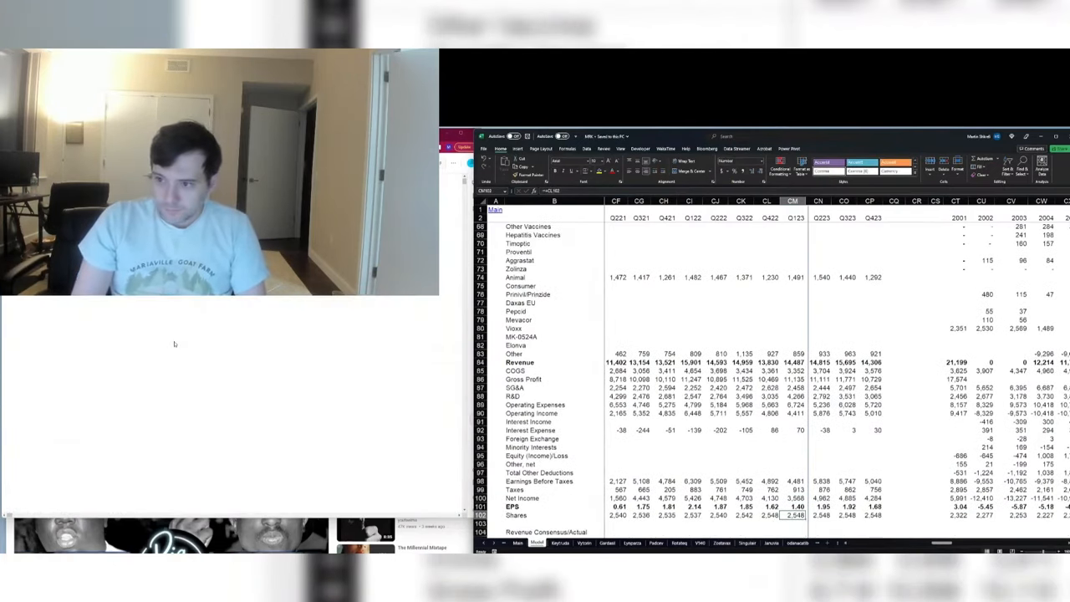
pyautogui.scroll(3, 174, 342)
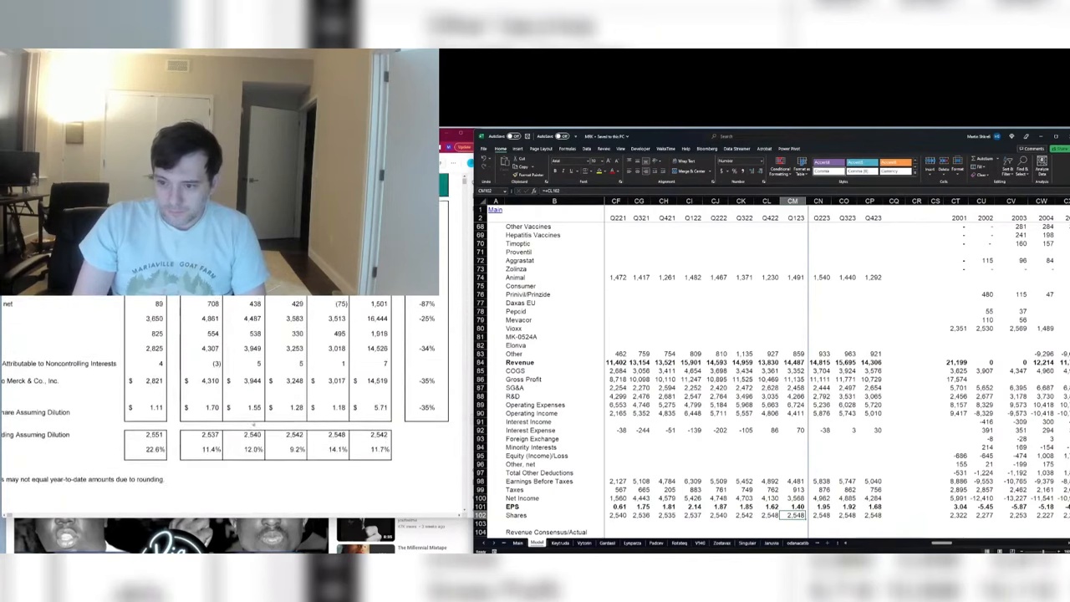
pyautogui.click(81, 401)
pyautogui.hscroll(-3, 81, 401)
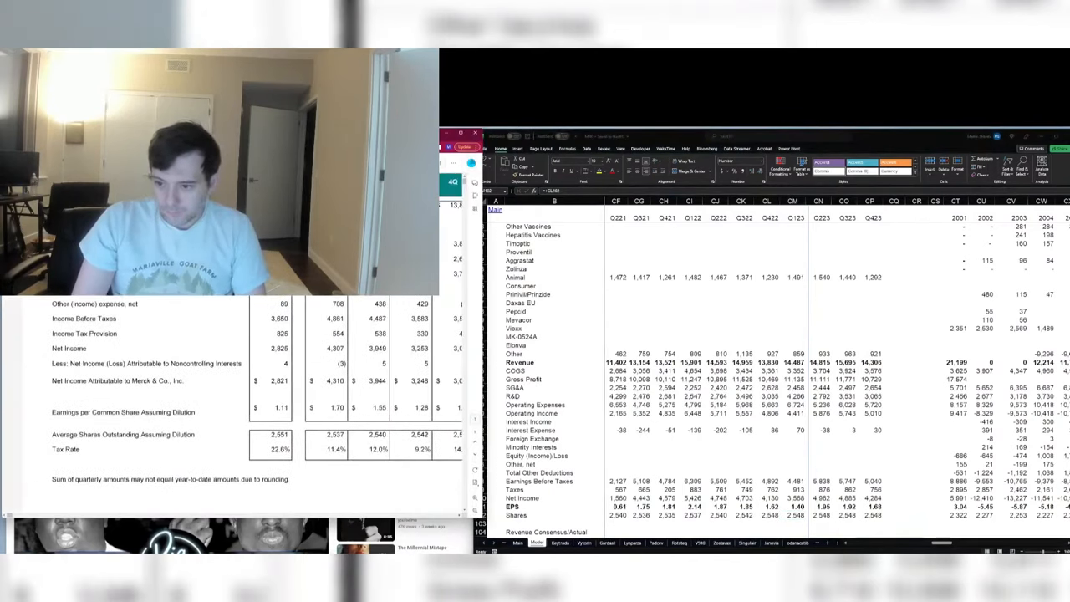
pyautogui.hotkey('alt', 'Tab')
pyautogui.write('2,55')
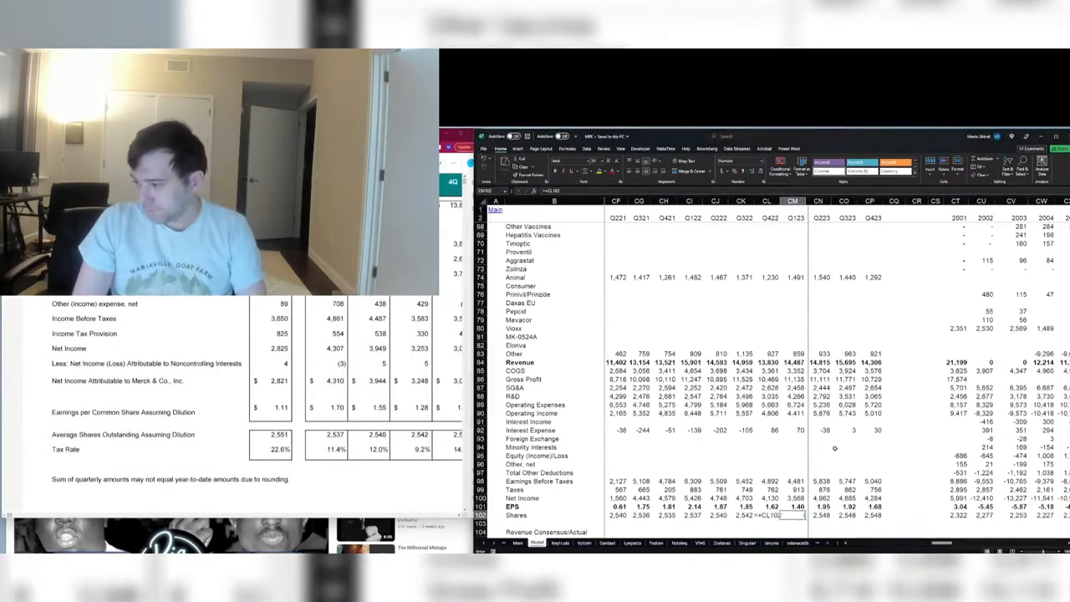
pyautogui.write('1')
pyautogui.press('Tab')
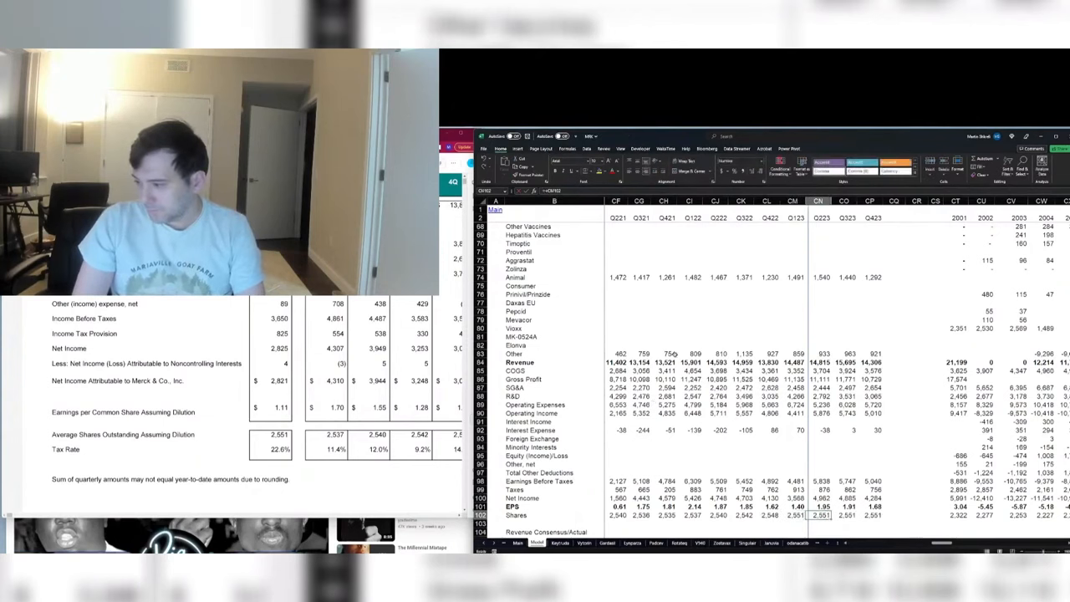
# Step: Check the Q123 SG&A and R&D margin formulas against their expense and Revenue rows
pyautogui.scroll(-6, 719, 402)
pyautogui.click(792, 404)
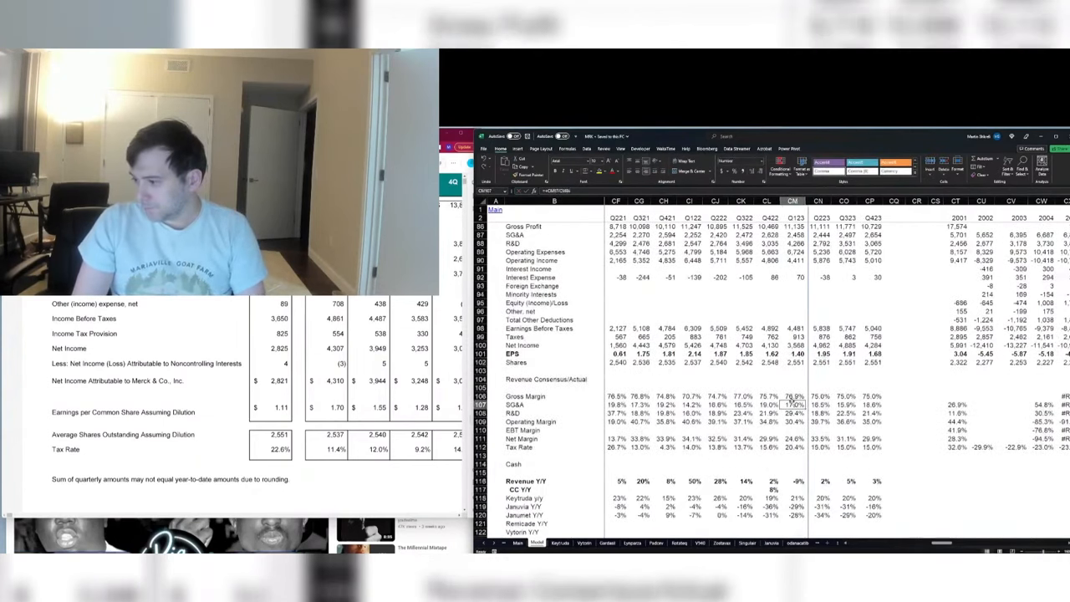
pyautogui.write('=+CM87/CM86')
pyautogui.press('Return')
pyautogui.press('F2')
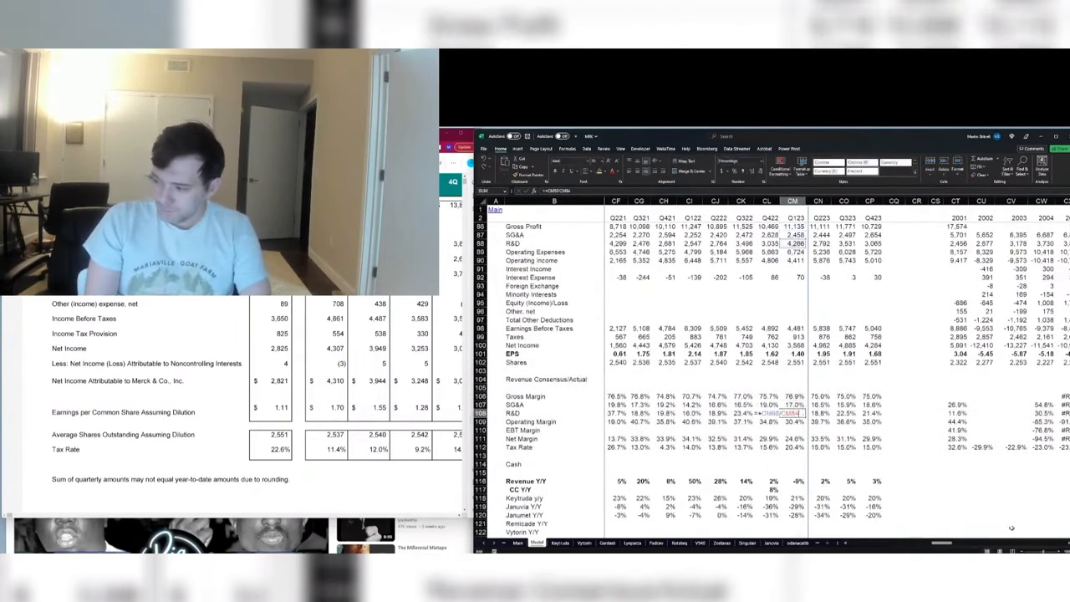
pyautogui.press('Return')
# Step: Move the unused rows 126 to 153, Merck/Schering-Plough JV through Small Molecule % of sales, below the balance sheet at row 204
pyautogui.scroll(-5, 753, 376)
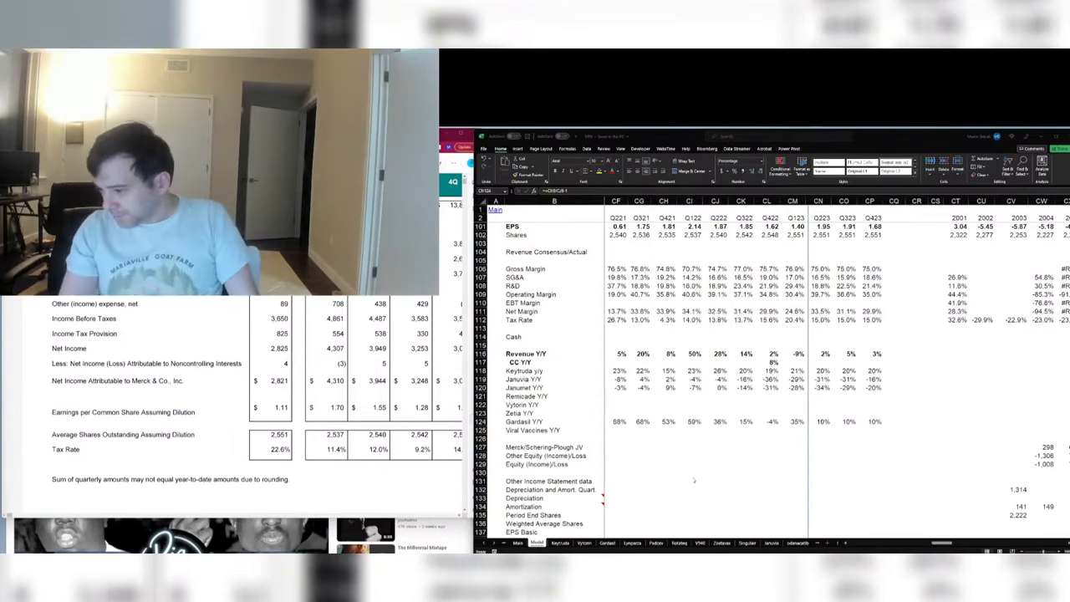
pyautogui.scroll(-4, 693, 481)
pyautogui.scroll(-3, 549, 442)
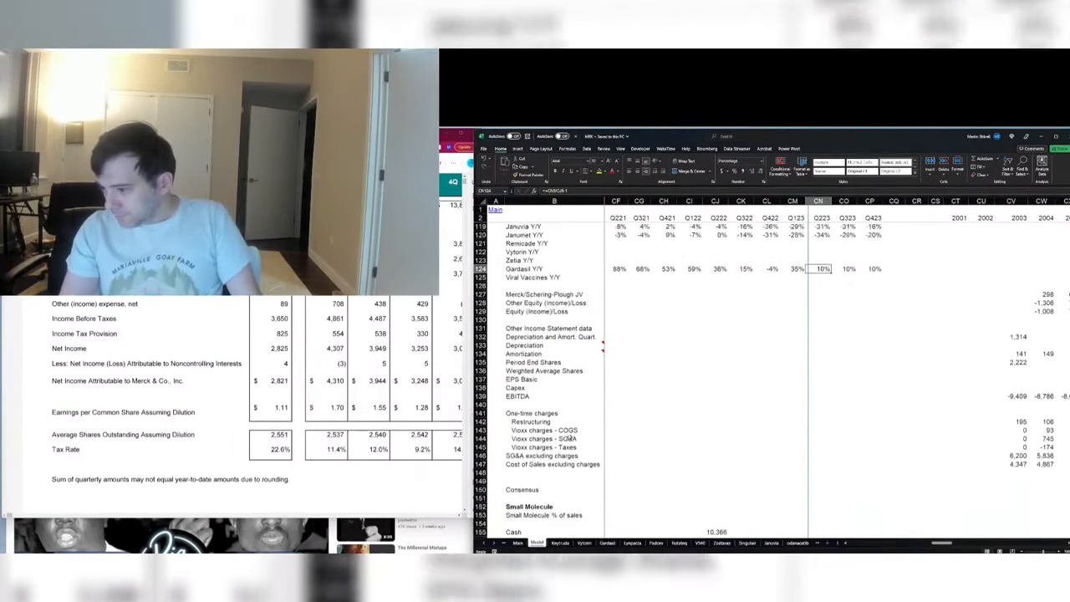
pyautogui.click(529, 472)
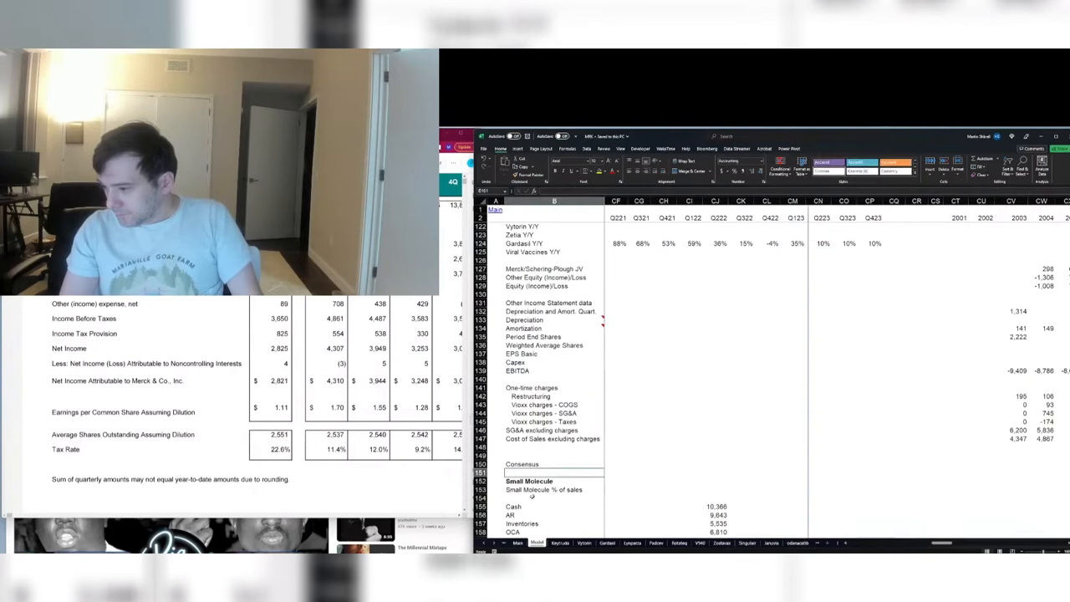
pyautogui.moveTo(532, 492); pyautogui.dragTo(544, 256)
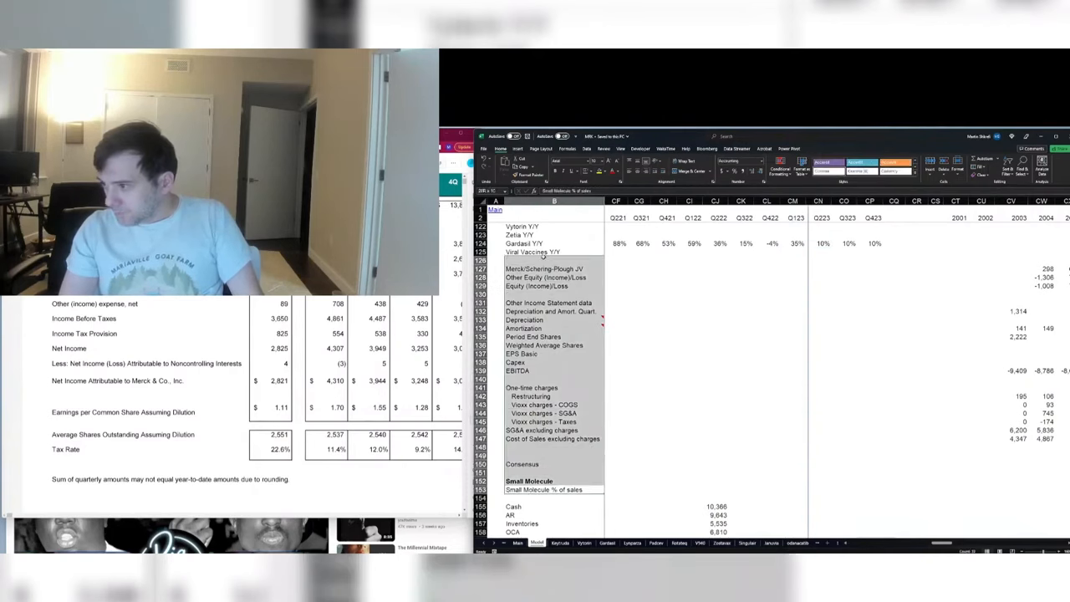
pyautogui.hotkey('ctrl', 'c')
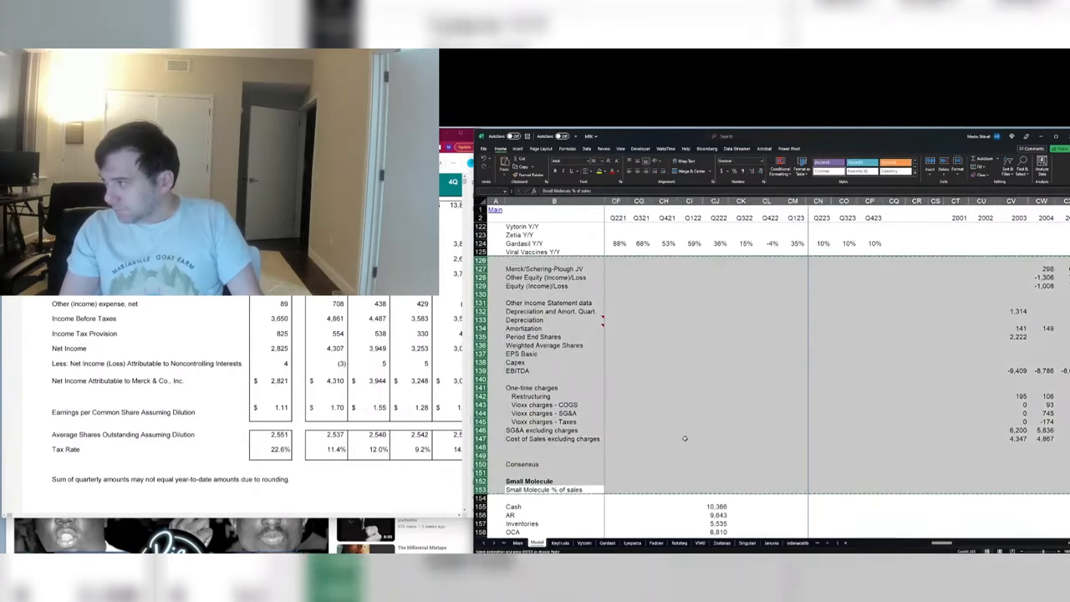
pyautogui.scroll(-14, 682, 431)
pyautogui.rightClick(480, 368)
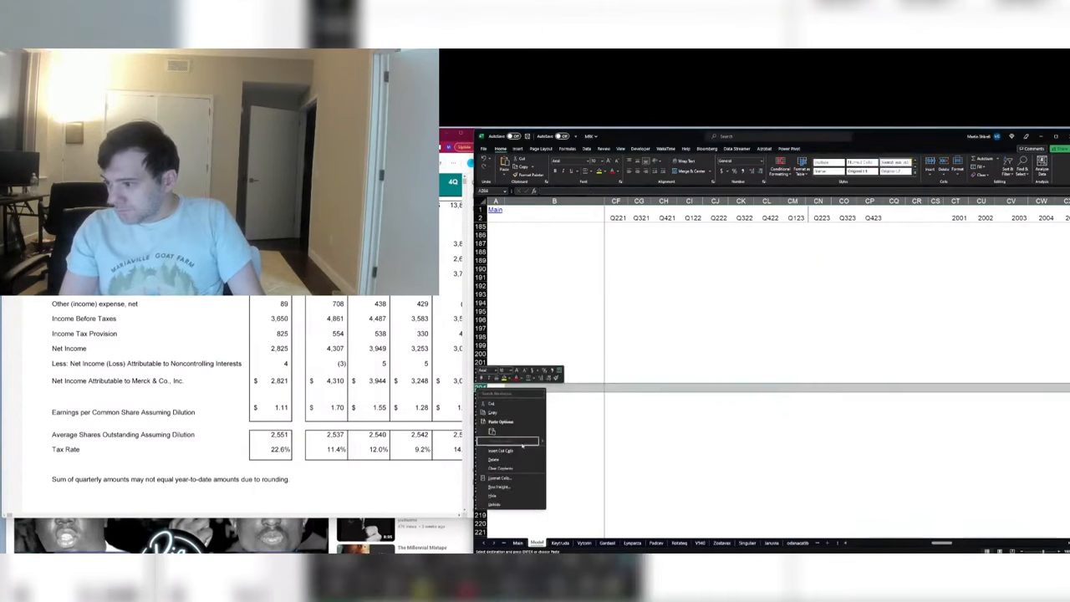
pyautogui.click(506, 445)
# Step: Widen the quarterly columns from Q122 to Q423 to fit the balance sheet totals
pyautogui.scroll(-7, 779, 381)
pyautogui.scroll(16, 779, 382)
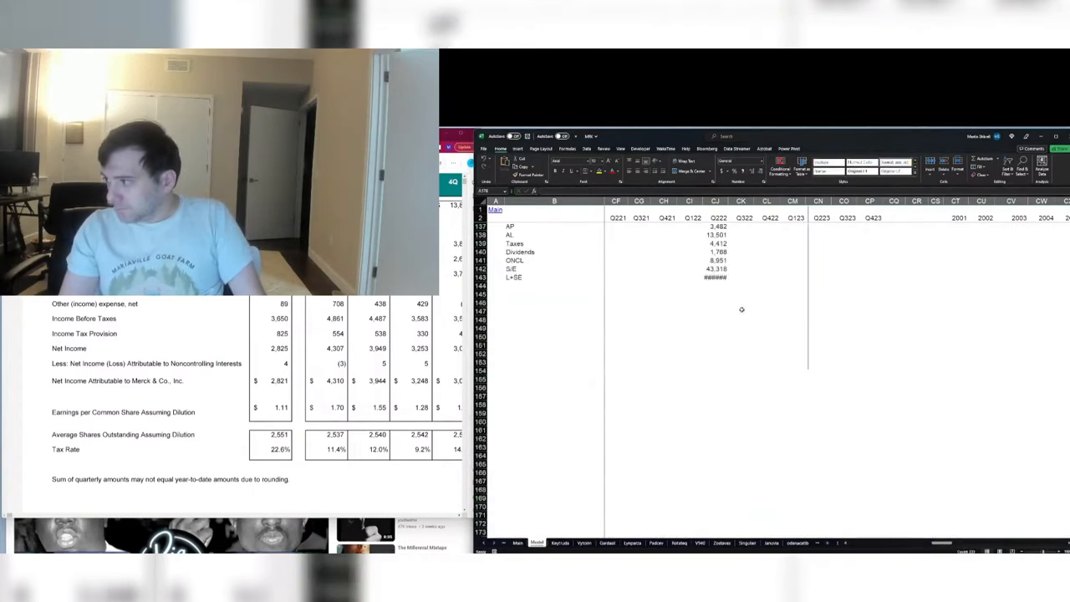
pyautogui.click(741, 309)
pyautogui.scroll(6, 748, 315)
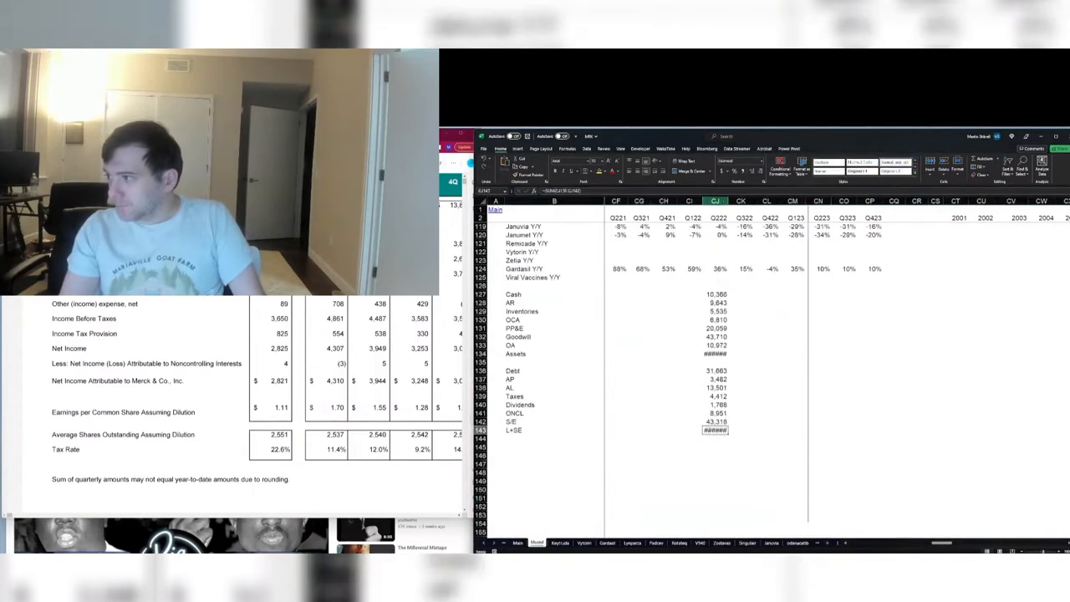
pyautogui.moveTo(689, 202); pyautogui.dragTo(886, 202)
pyautogui.click(800, 328)
pyautogui.scroll(5, 800, 351)
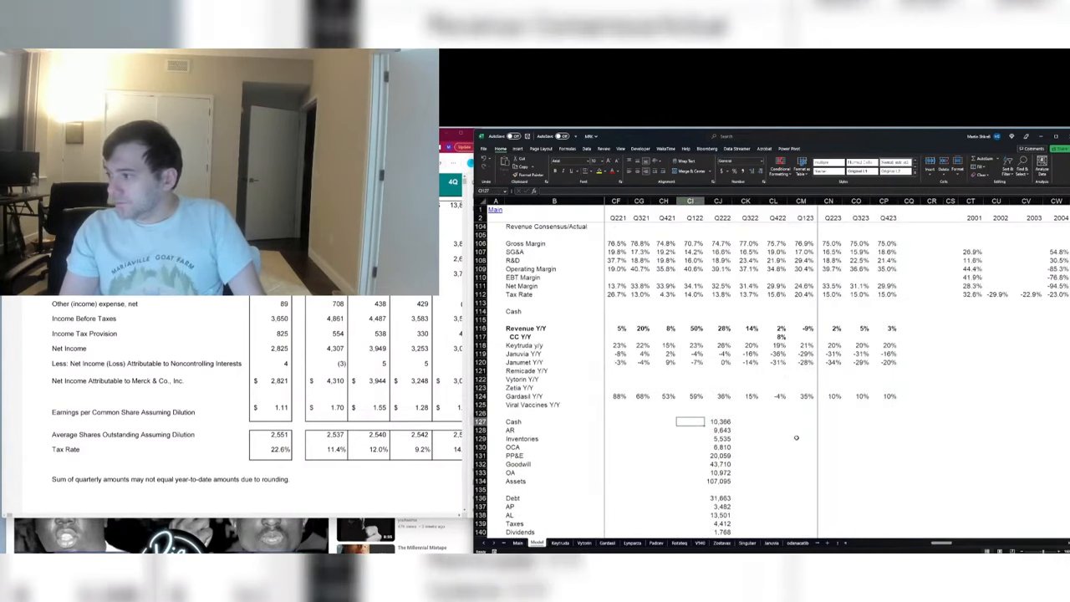
pyautogui.click(803, 424)
pyautogui.click(776, 379)
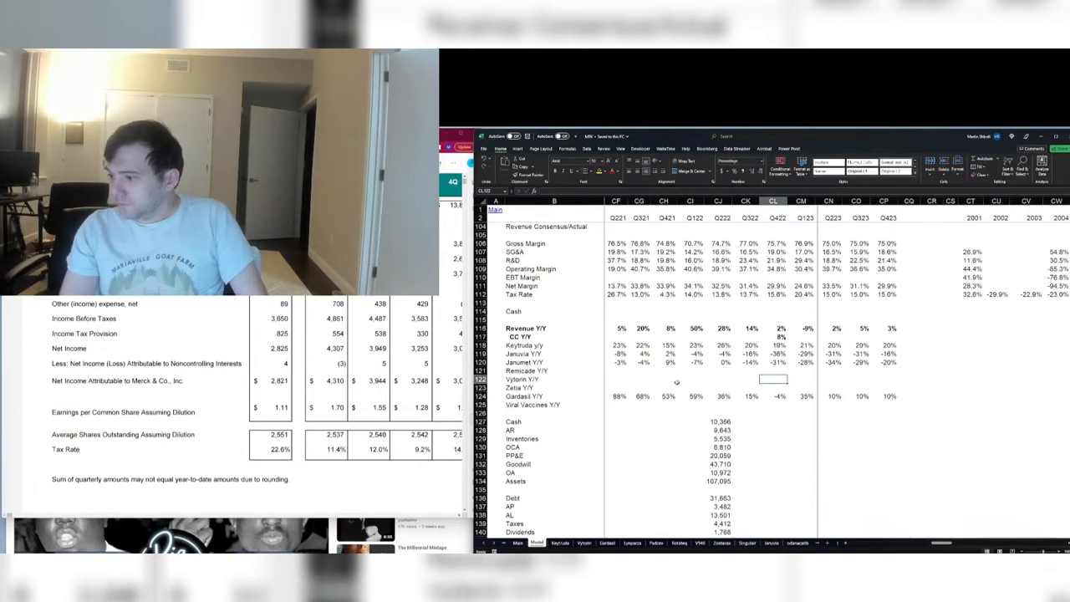
# Step: Move the growth rows from Januvia Y/Y through Zetia Y/Y down to row 173, by the Merck/Schering-Plough JV block
pyautogui.moveTo(545, 371)
pyautogui.mouseDown()
pyautogui.moveTo(538, 396)
pyautogui.moveTo(539, 388)
pyautogui.mouseUp()
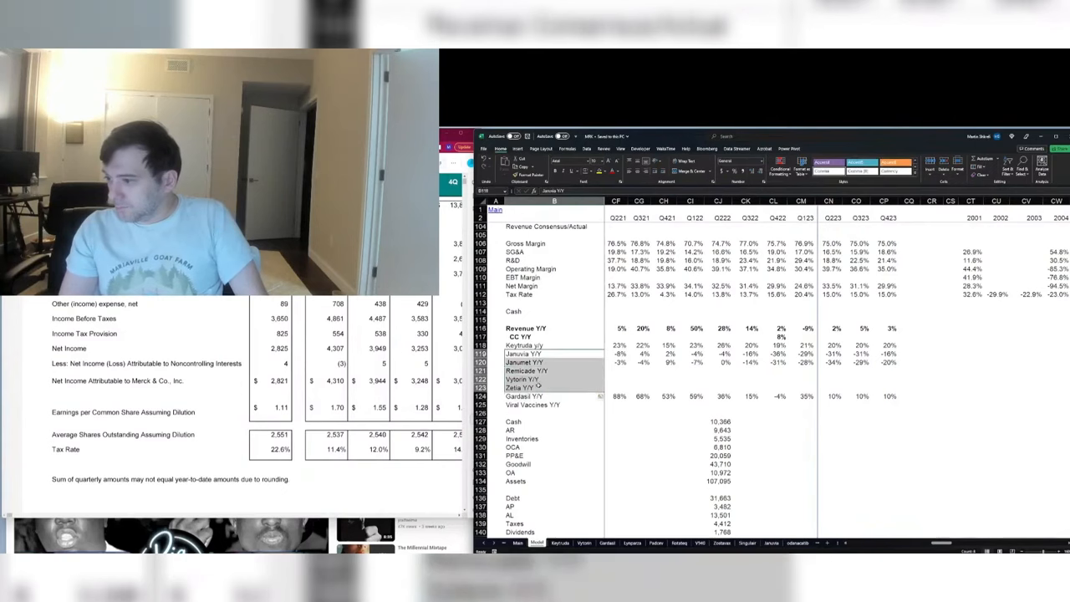
pyautogui.hotkey('shift', 'space')
pyautogui.hotkey('ctrl', 'x')
pyautogui.scroll(-20, 607, 484)
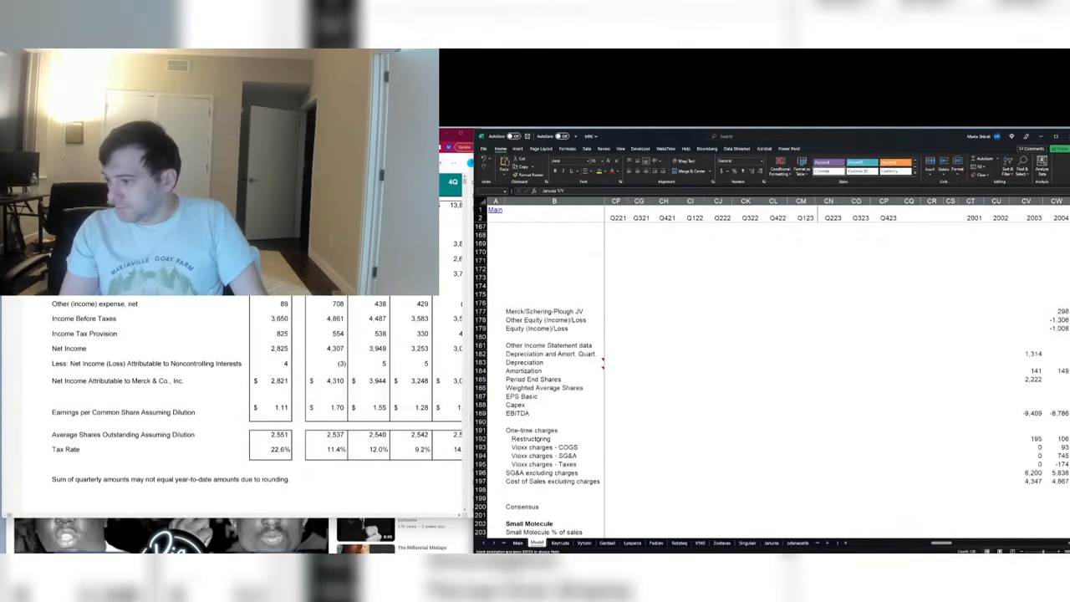
pyautogui.rightClick(482, 277)
pyautogui.click(514, 380)
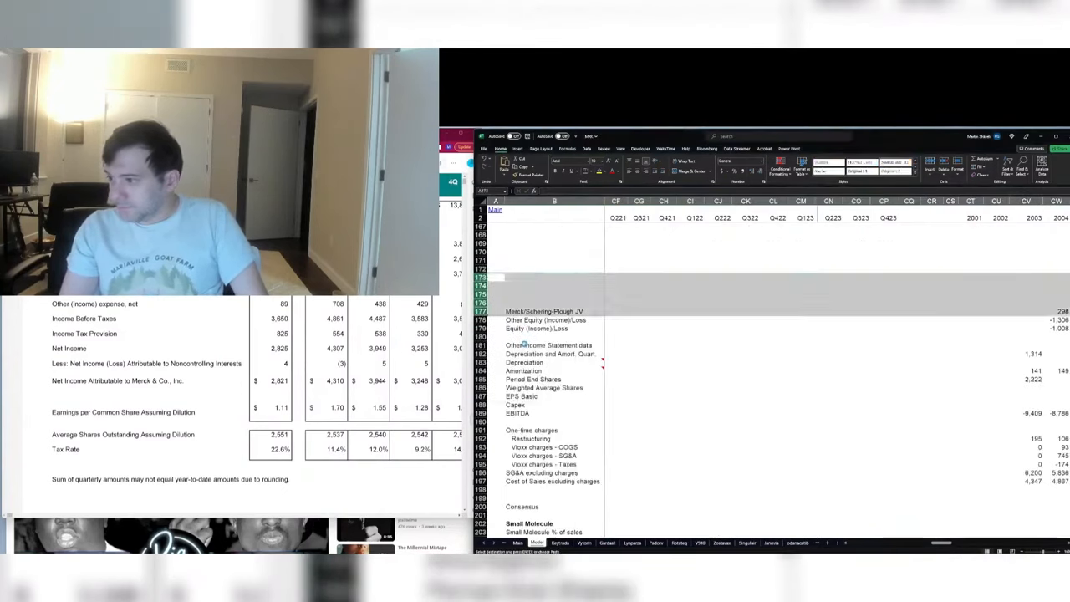
pyautogui.scroll(20, 817, 271)
pyautogui.click(782, 288)
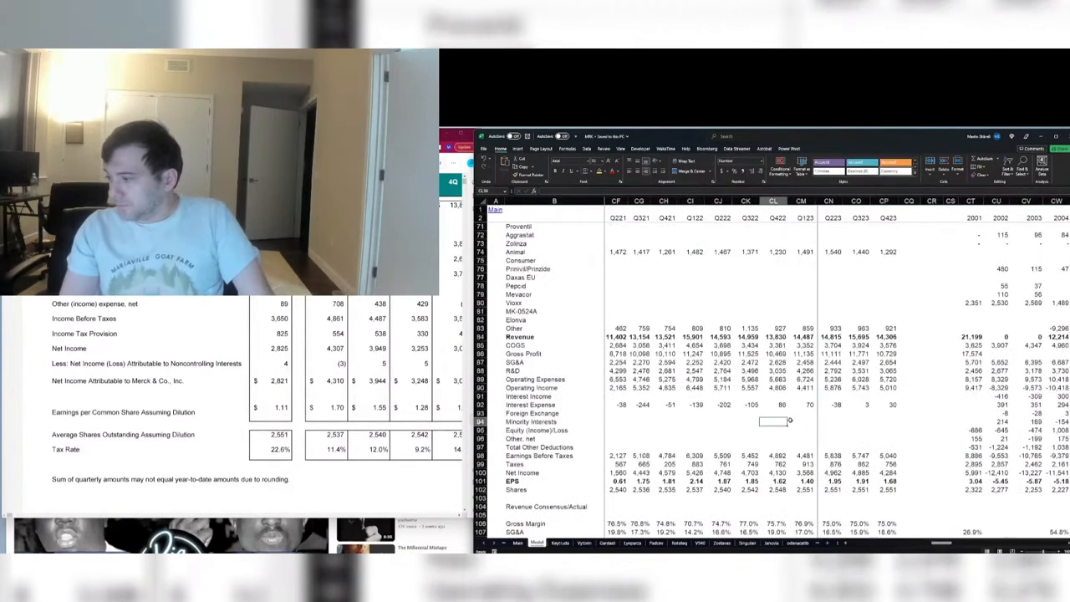
pyautogui.click(801, 413)
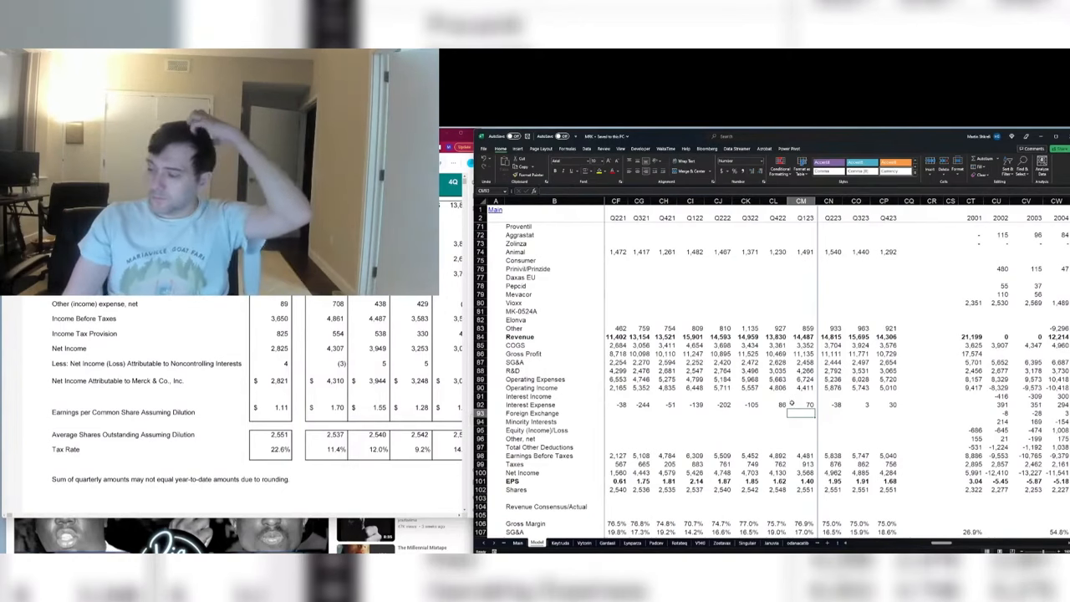
pyautogui.scroll(13, 794, 402)
pyautogui.scroll(10, 793, 402)
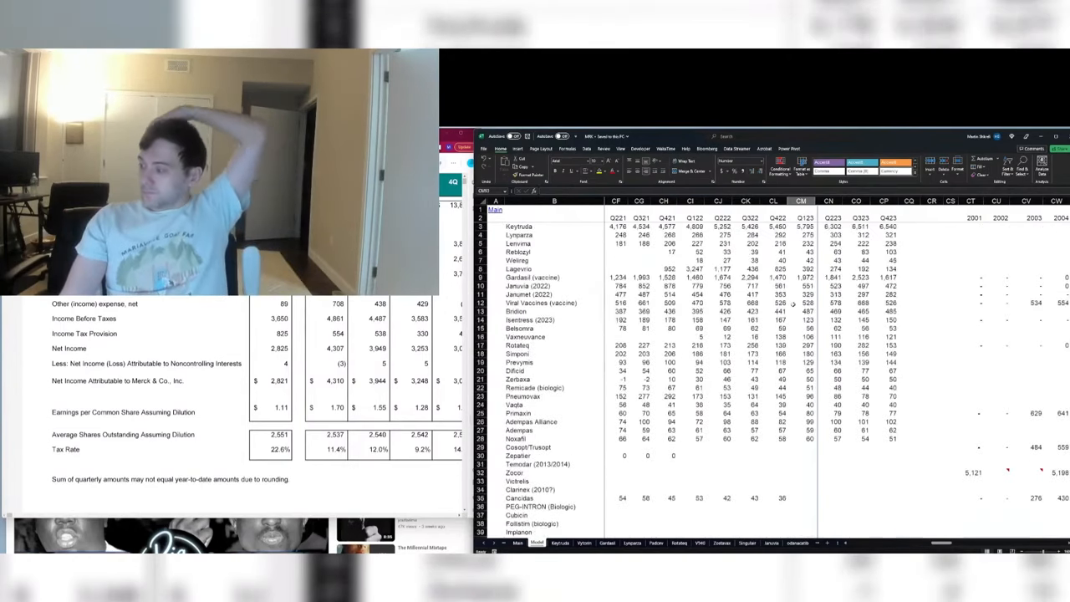
# Step: Switch to the browser, search the web for merck management team and open Merck's executive team page
pyautogui.click(862, 243)
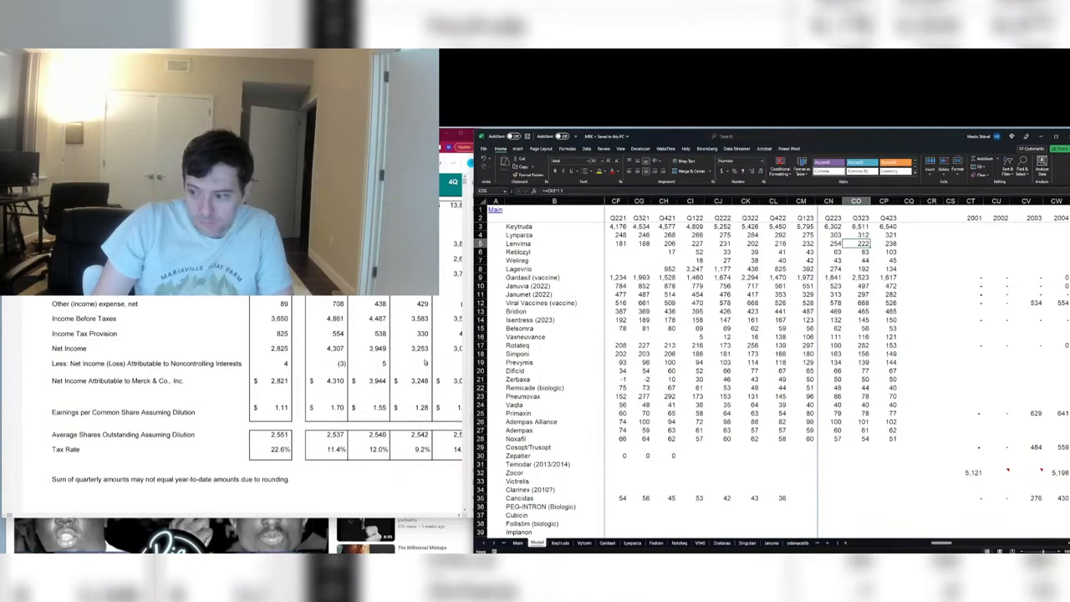
pyautogui.hotkey('alt', 'Tab')
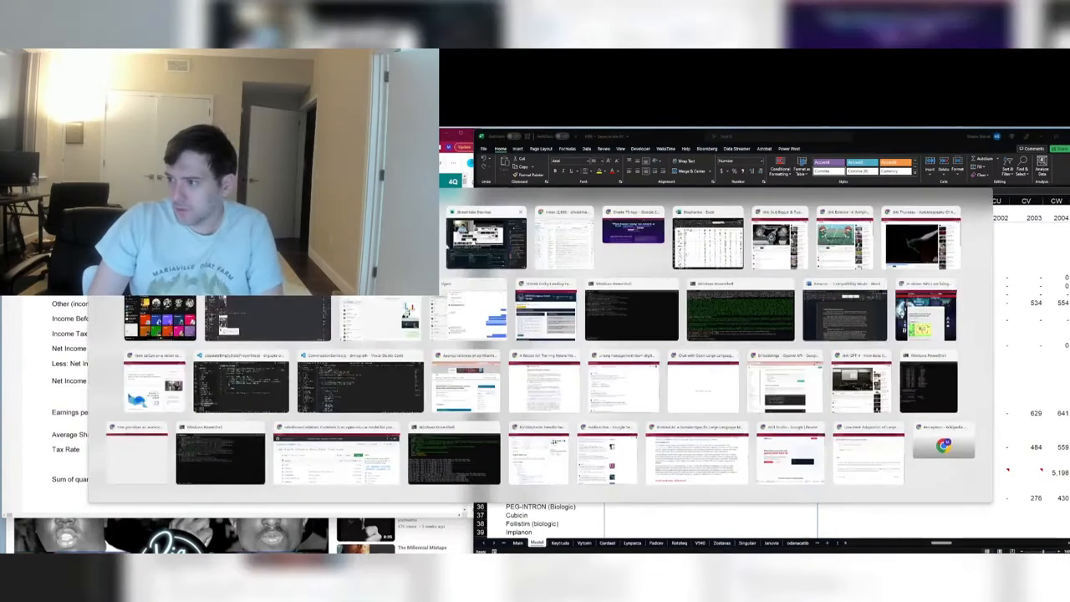
pyautogui.click(393, 242)
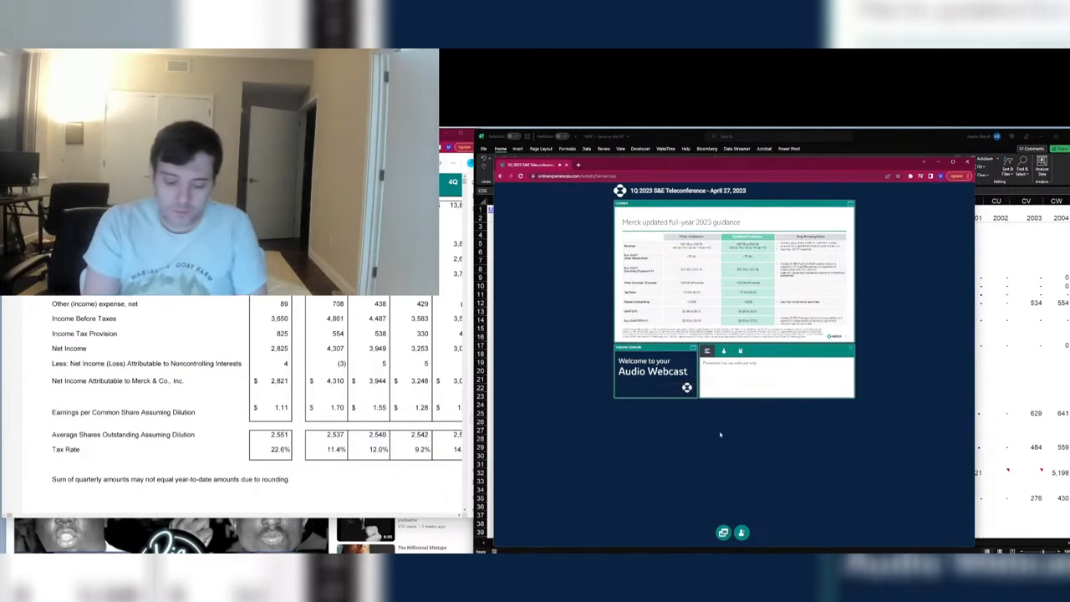
pyautogui.hotkey('ctrl', 't')
pyautogui.write('merck management team')
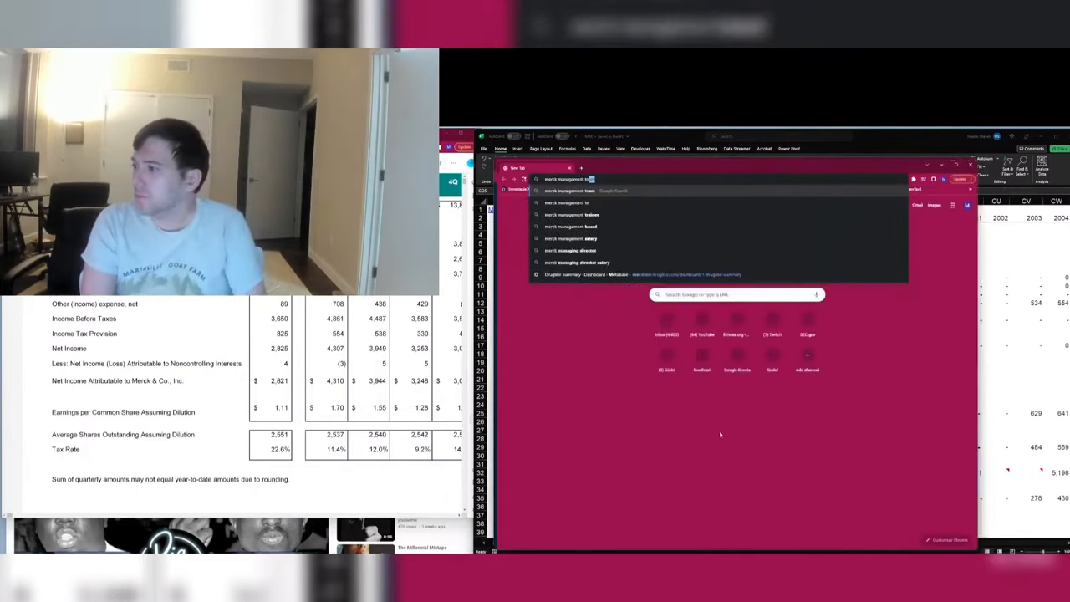
pyautogui.press('Return')
pyautogui.click(595, 284)
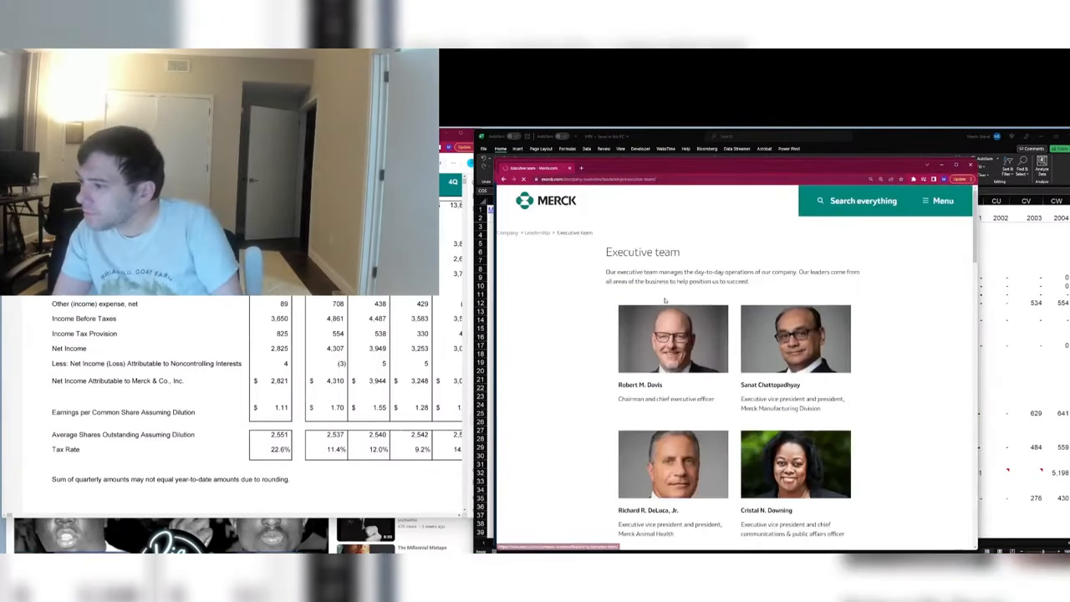
# Step: Open the chief financial officer's profile from the executive team page
pyautogui.scroll(-2, 862, 344)
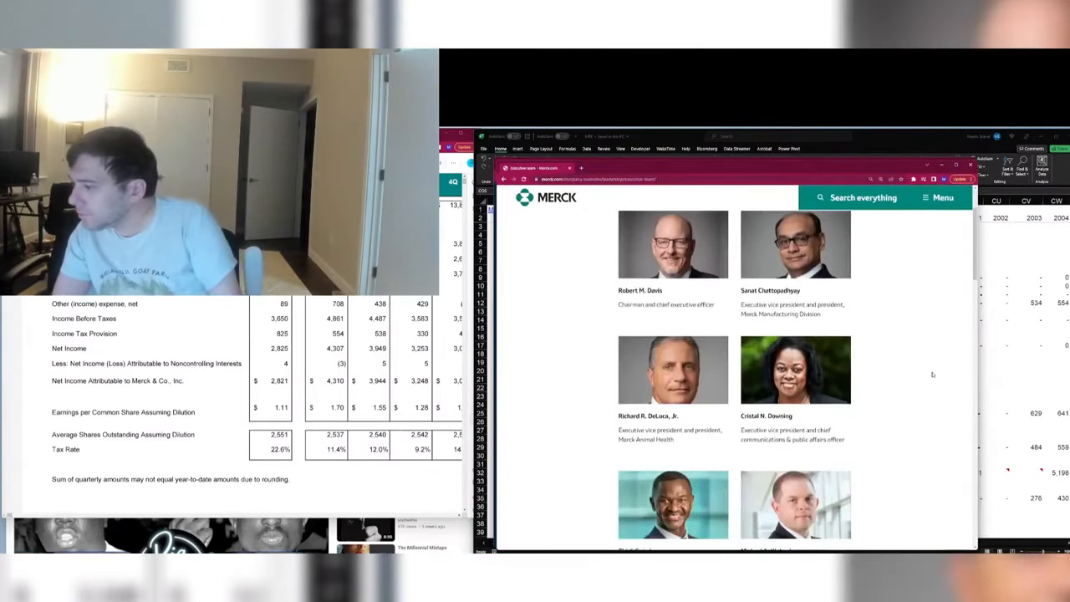
pyautogui.scroll(-3, 928, 368)
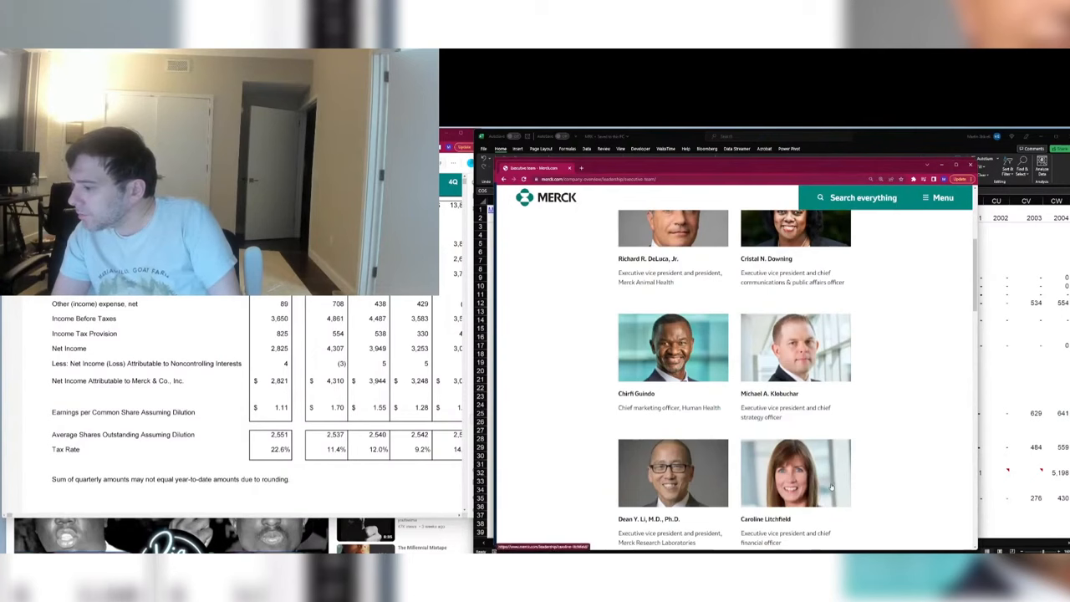
pyautogui.click(822, 481)
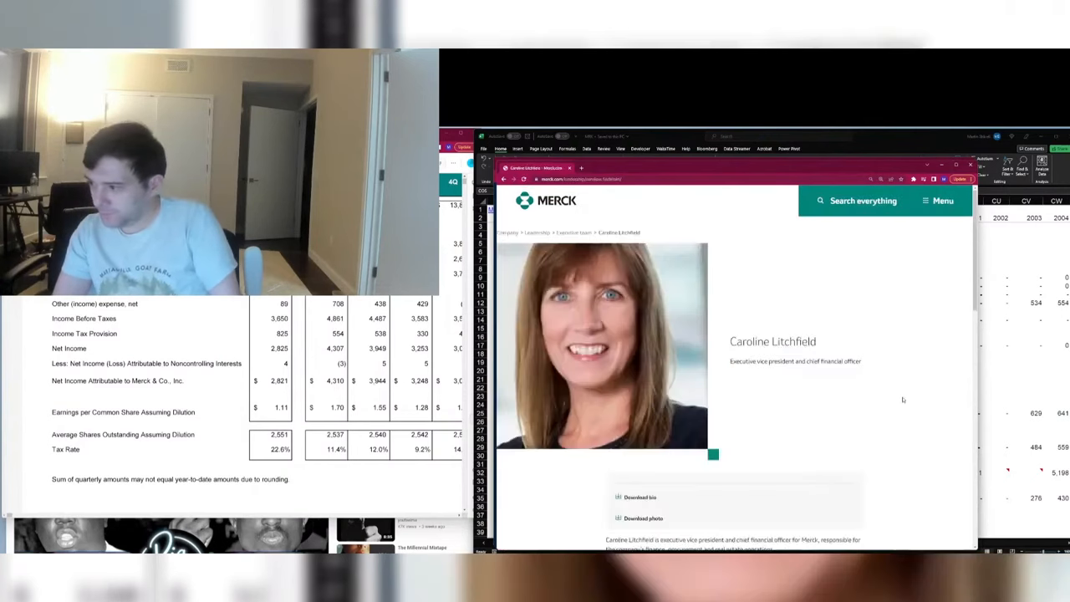
# Step: Read the chief financial officer's biography for prior roles and education, and close the page
pyautogui.scroll(-1, 903, 400)
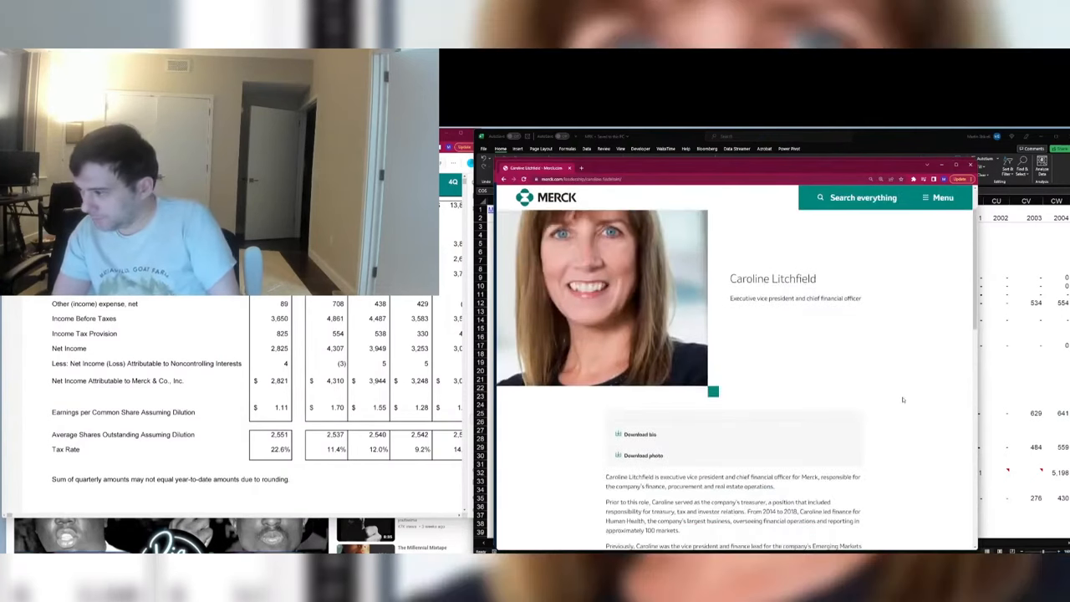
pyautogui.scroll(-1, 904, 400)
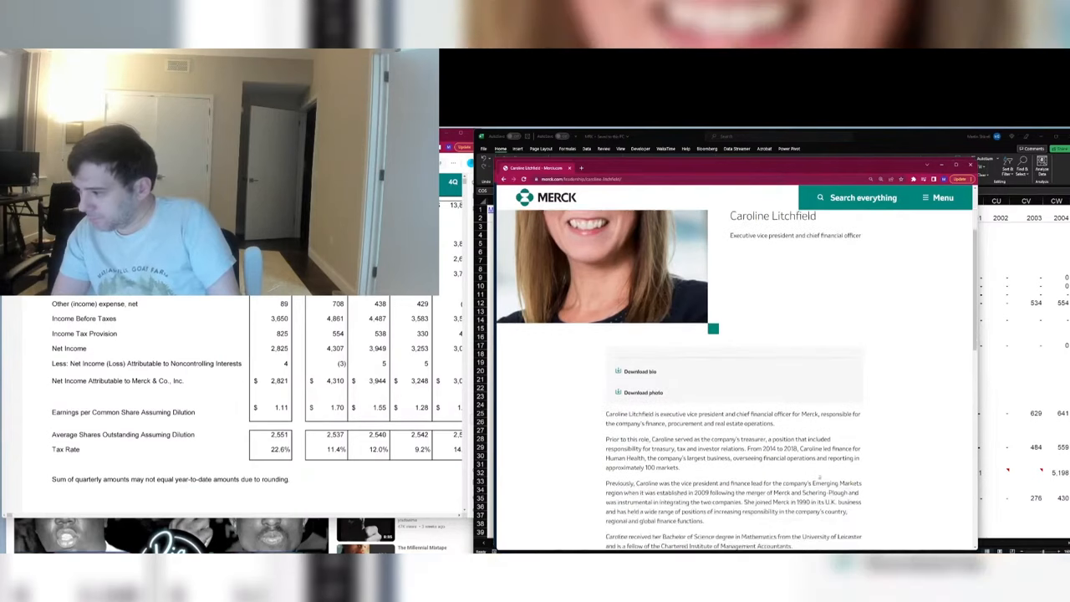
pyautogui.moveTo(754, 522)
pyautogui.mouseDown()
pyautogui.moveTo(598, 483)
pyautogui.moveTo(576, 439)
pyautogui.moveTo(589, 411)
pyautogui.moveTo(606, 444)
pyautogui.moveTo(864, 447)
pyautogui.moveTo(717, 459)
pyautogui.mouseUp()
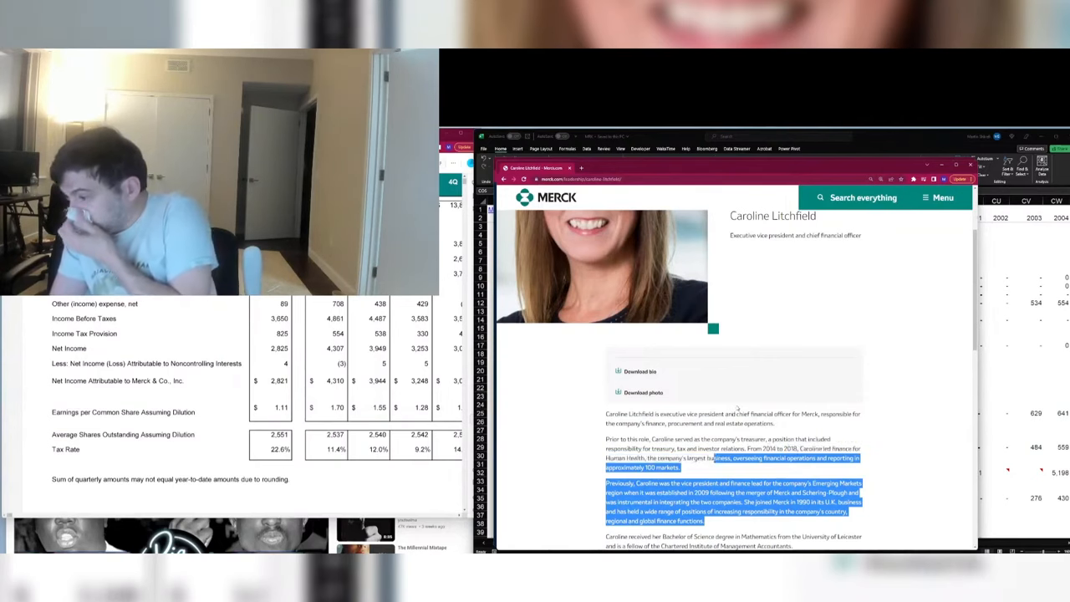
pyautogui.scroll(-3, 737, 409)
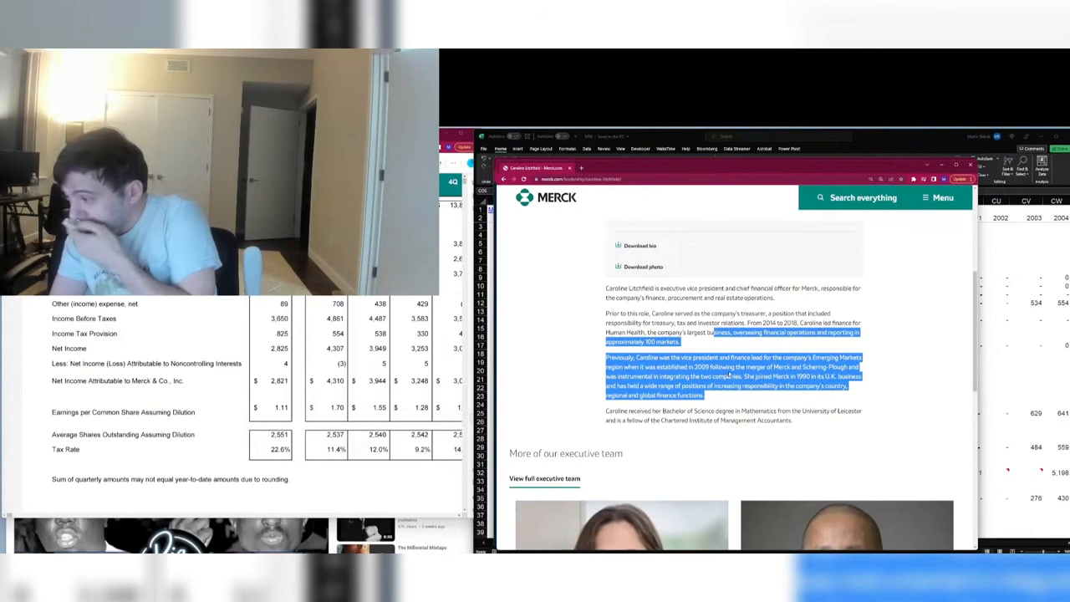
pyautogui.moveTo(817, 429); pyautogui.dragTo(617, 342)
pyautogui.click(628, 353)
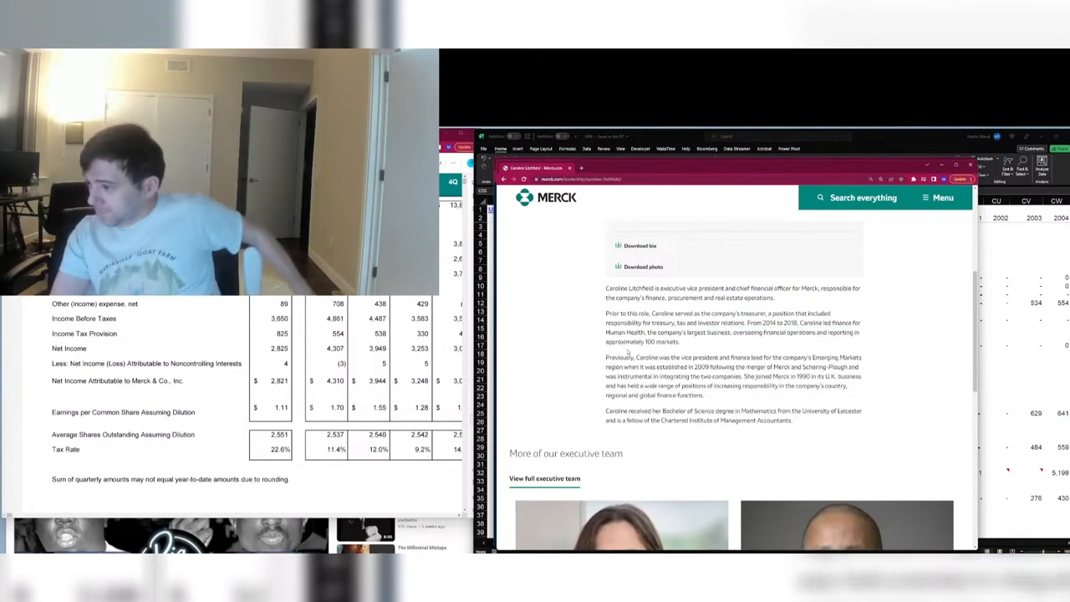
pyautogui.scroll(-4, 628, 352)
pyautogui.scroll(4, 697, 249)
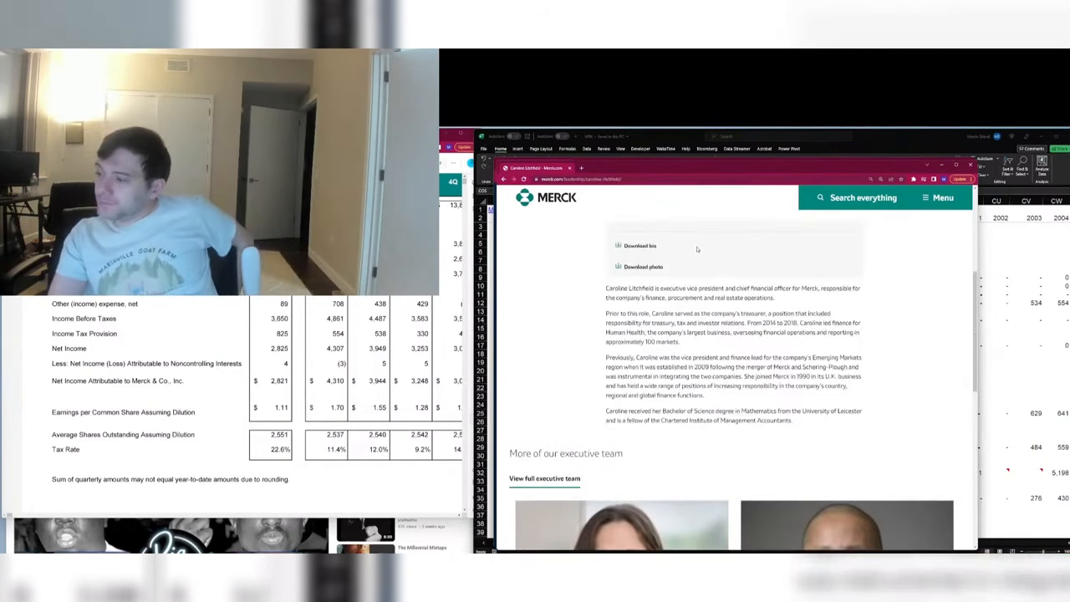
pyautogui.scroll(5, 698, 249)
pyautogui.click(569, 168)
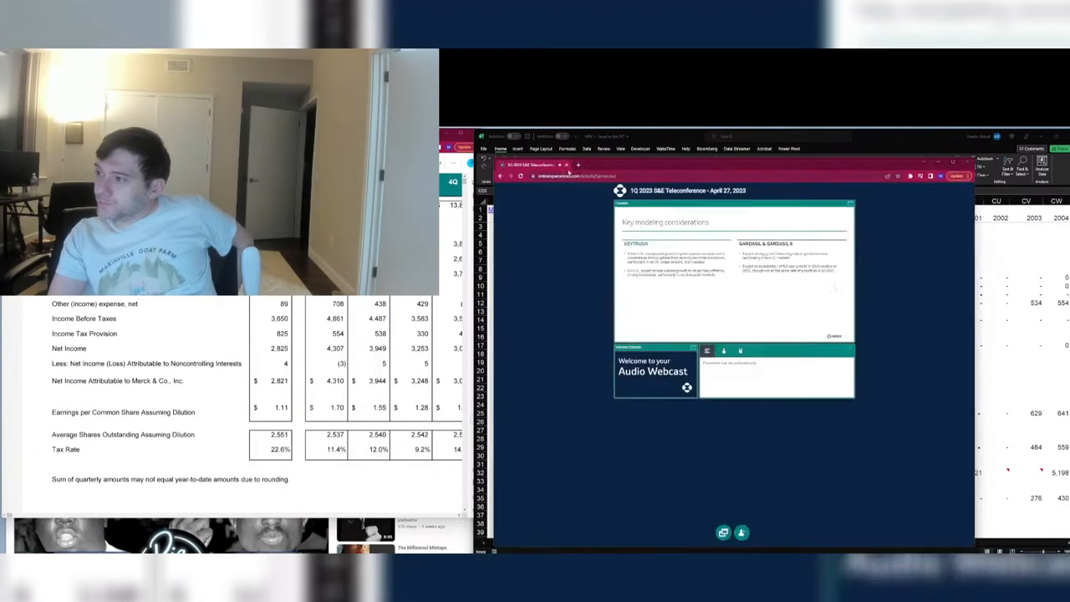
# Step: Return to the Excel model and clear the zero entries from Q321 to Q123 for Nuvaring, Arcoxia, Fosamax and Emend
pyautogui.click(996, 387)
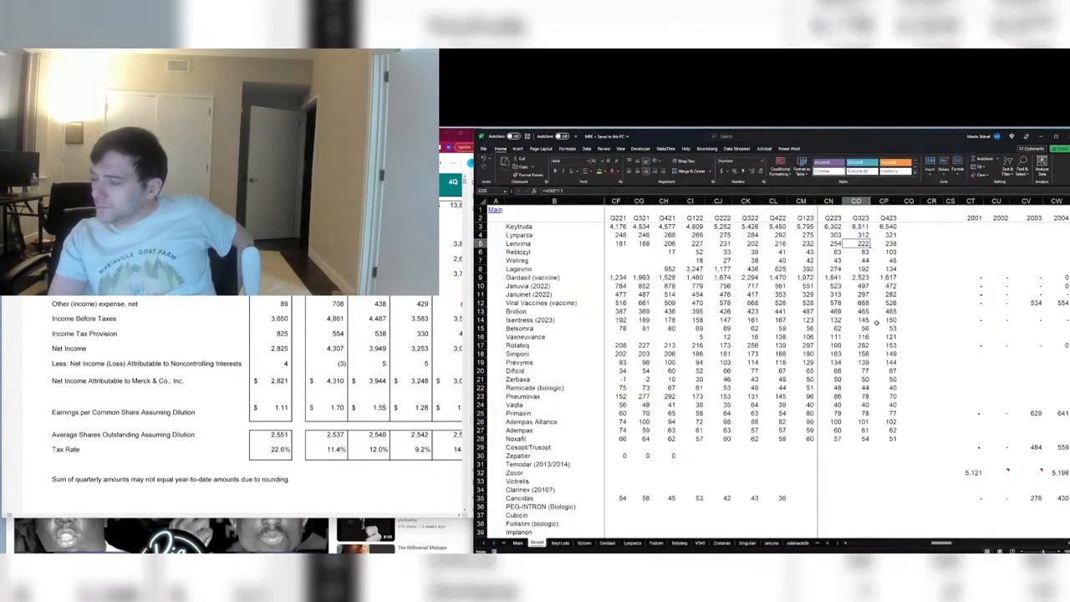
pyautogui.click(799, 497)
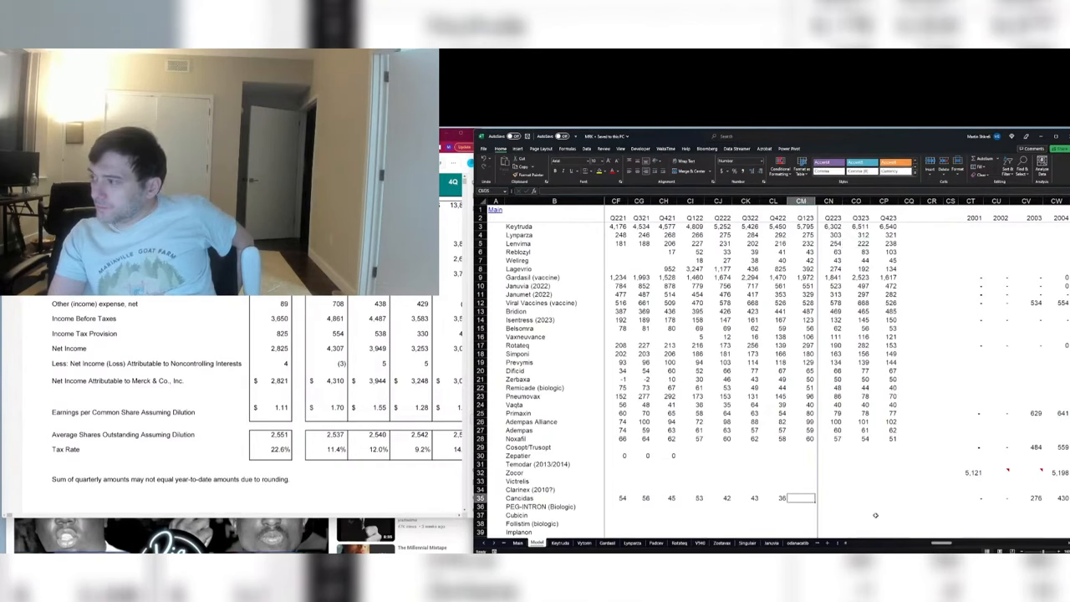
pyautogui.scroll(-11, 810, 309)
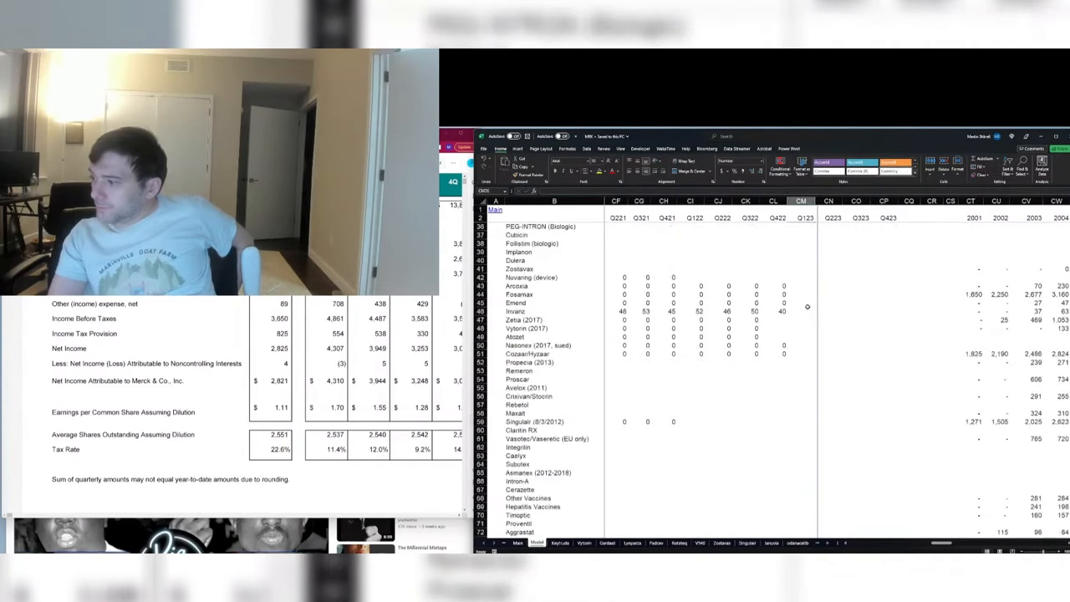
pyautogui.moveTo(648, 278); pyautogui.dragTo(821, 312)
pyautogui.press('Delete')
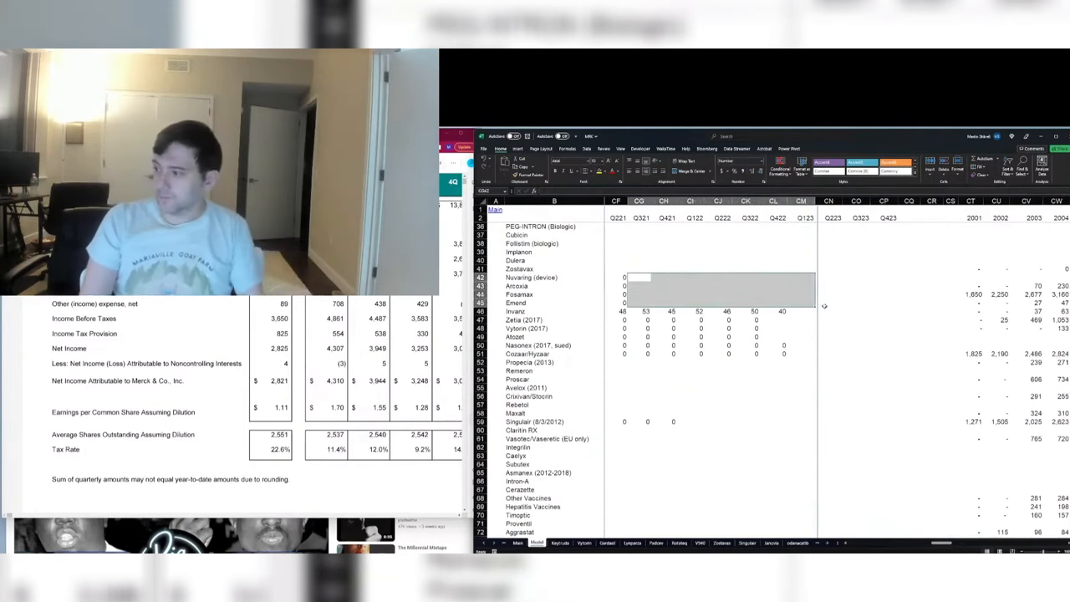
# Step: Clear the zero entries from Q321 to Q123 in rows 47 to 51, Zetia through Cozaar/Hyzaar
pyautogui.press('Down')
pyautogui.press('Down')
pyautogui.press('Down')
pyautogui.press('Down')
pyautogui.press('Down')
pyautogui.hotkey('shift', 'Down')
pyautogui.hotkey('shift', 'Down')
pyautogui.hotkey('shift', 'Down')
pyautogui.hotkey('shift', 'Down')
pyautogui.hotkey('shift', 'Right')
pyautogui.hotkey('shift', 'Right')
pyautogui.hotkey('shift', 'Right')
pyautogui.hotkey('shift', 'Right')
pyautogui.hotkey('shift', 'Right')
pyautogui.hotkey('shift', 'Right')
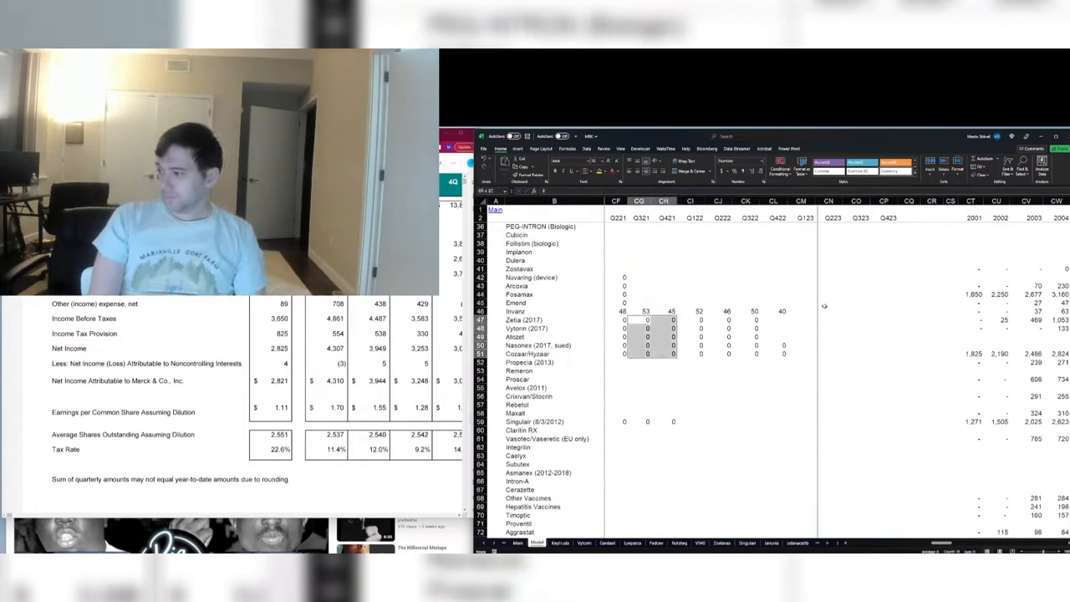
pyautogui.press('Delete')
# Step: Clear the Singulair zero entries in Q321 and Q421
pyautogui.hotkey('ctrl', 'Down')
pyautogui.hotkey('shift', 'Right')
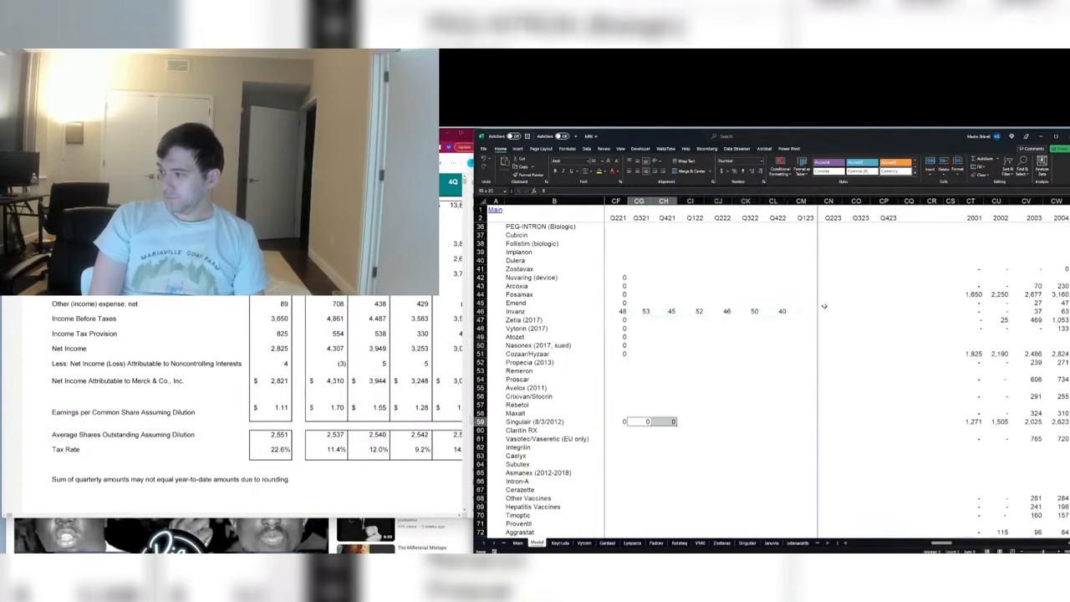
pyautogui.press('Delete')
# Step: Clear the Q121 and Q221 zero entries in rows 47 to 59, Zetia through Singulair
pyautogui.press('Left')
pyautogui.press('Left')
pyautogui.press('Left')
pyautogui.press('Left')
pyautogui.press('Right')
pyautogui.press('Right')
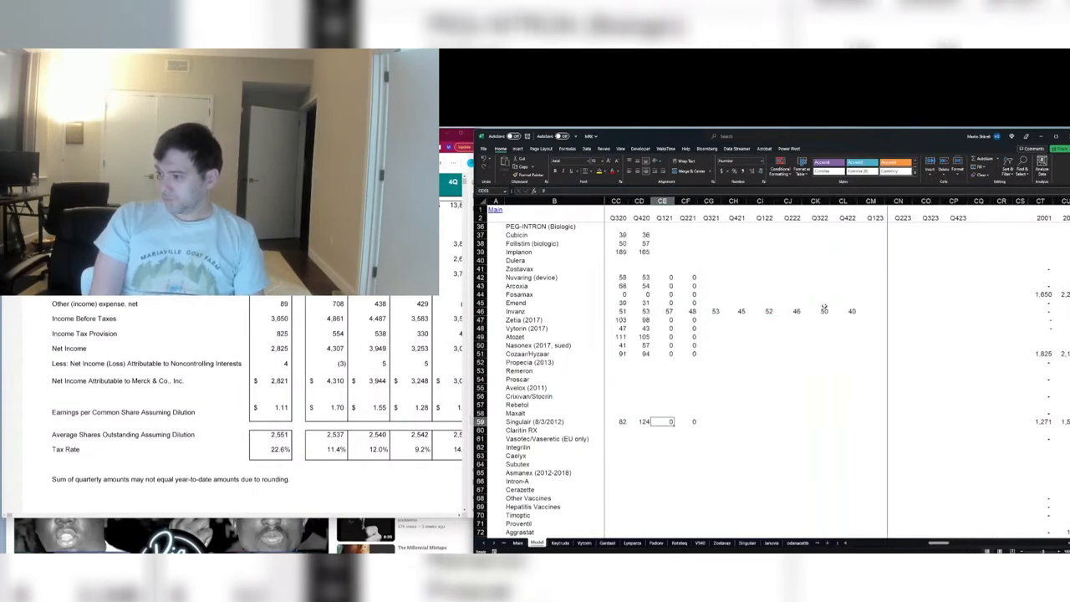
pyautogui.hotkey('shift', 'Right')
pyautogui.hotkey('ctrl', 'shift', 'Up')
pyautogui.hotkey('ctrl', 'shift', 'Up')
pyautogui.hotkey('shift', 'Down')
pyautogui.hotkey('shift', 'Down')
pyautogui.hotkey('shift', 'Down')
pyautogui.hotkey('shift', 'Down')
pyautogui.hotkey('shift', 'Down')
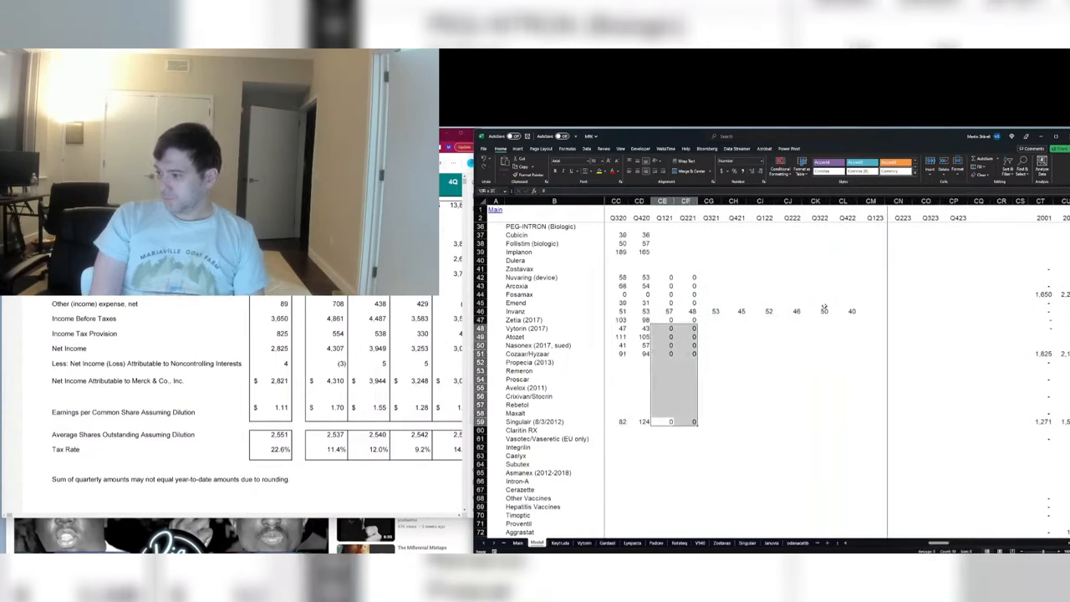
pyautogui.press('Delete')
# Step: Clear the Q121 and Q221 zero entries in rows 42 to 45, Nuvaring through Emend
pyautogui.hotkey('ctrl', 'Up')
pyautogui.hotkey('ctrl', 'Up')
pyautogui.hotkey('shift', 'Down')
pyautogui.hotkey('shift', 'Down')
pyautogui.hotkey('shift', 'Down')
pyautogui.hotkey('shift', 'Right')
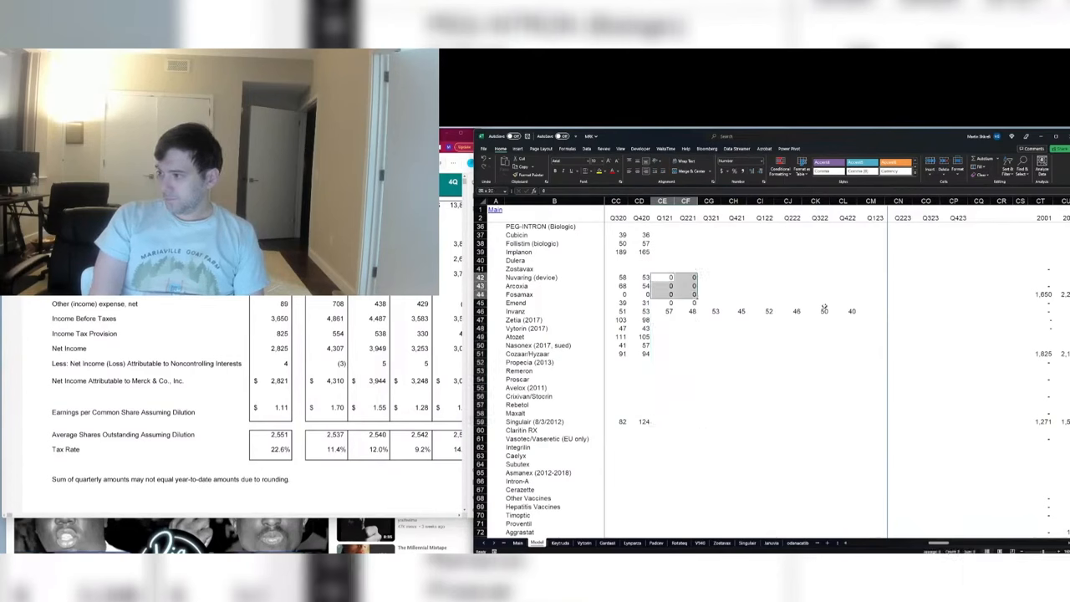
pyautogui.hotkey('shift', 'Right')
pyautogui.press('Delete')
# Step: Enter a SUM formula in Keytruda's 2023 annual cell that totals the Q123 to Q423 quarters
pyautogui.hotkey('ctrl', 'Up')
pyautogui.hotkey('ctrl', 'Up')
pyautogui.hotkey('ctrl', 'Up')
pyautogui.hotkey('ctrl', 'Up')
pyautogui.hotkey('ctrl', 'Up')
pyautogui.hotkey('ctrl', 'Right')
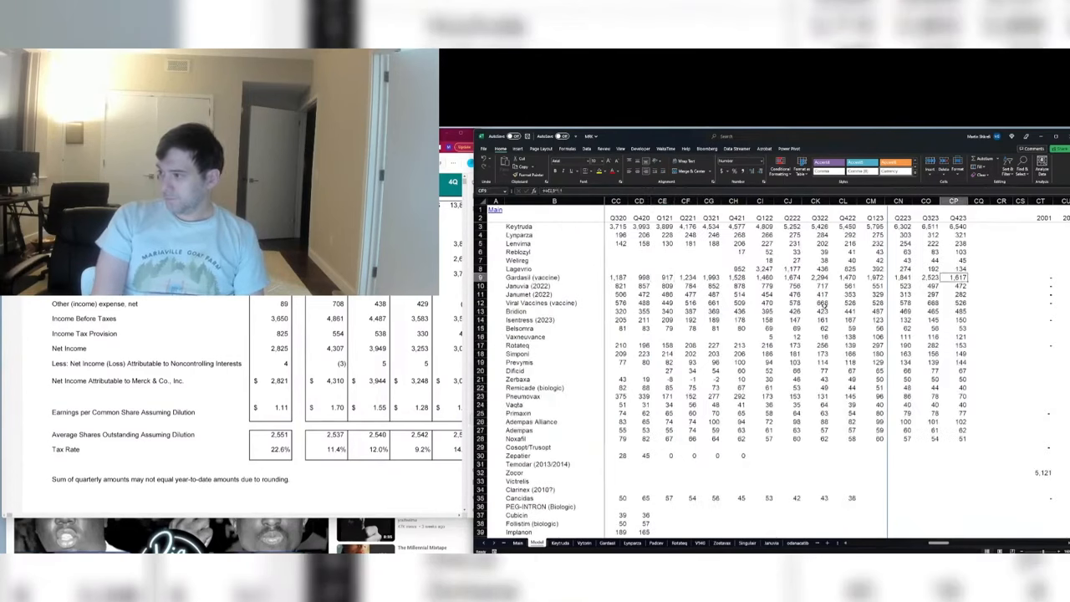
pyautogui.press('Up')
pyautogui.press('Up')
pyautogui.press('Up')
pyautogui.press('Up')
pyautogui.press('Up')
pyautogui.press('Up')
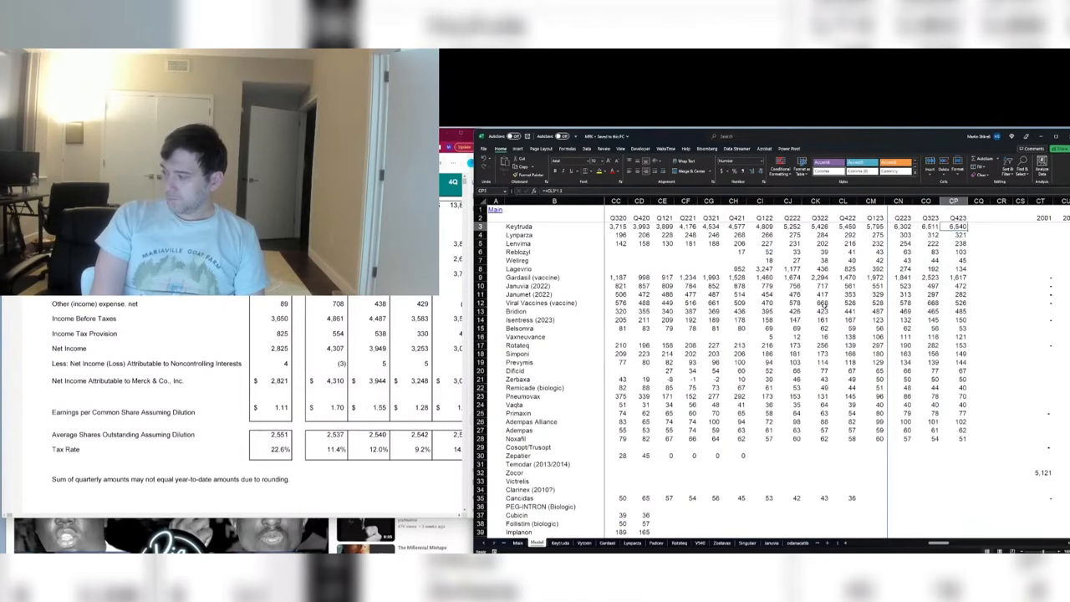
pyautogui.hotkey('ctrl', 'Right')
pyautogui.hotkey('ctrl', 'Right')
pyautogui.press('Right')
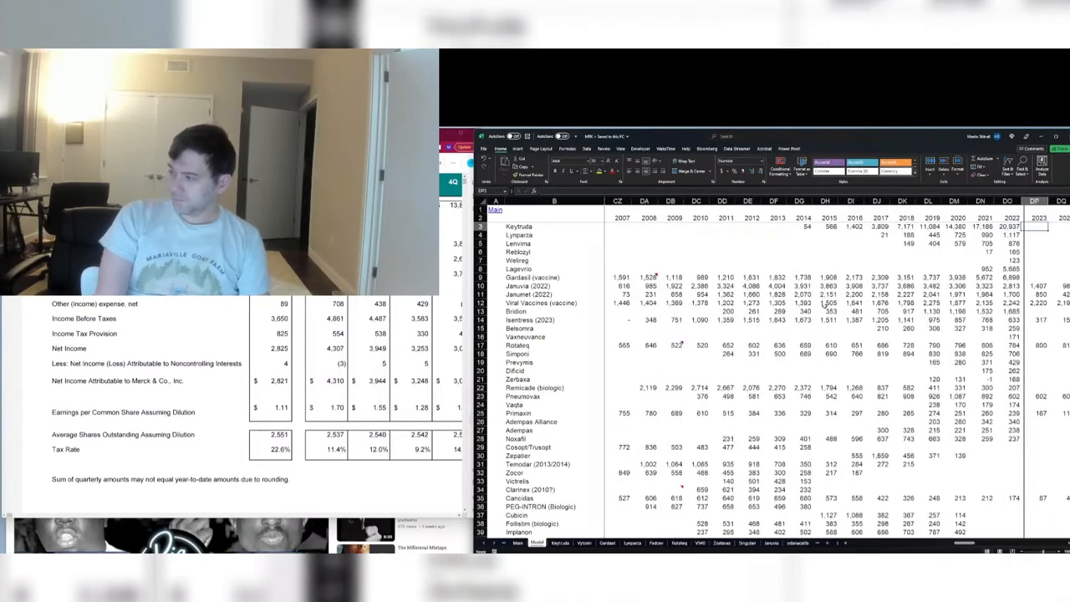
pyautogui.write('=sum(')
pyautogui.hotkey('ctrl', 'Left')
pyautogui.hotkey('ctrl', 'Left')
pyautogui.hotkey('ctrl', 'Left')
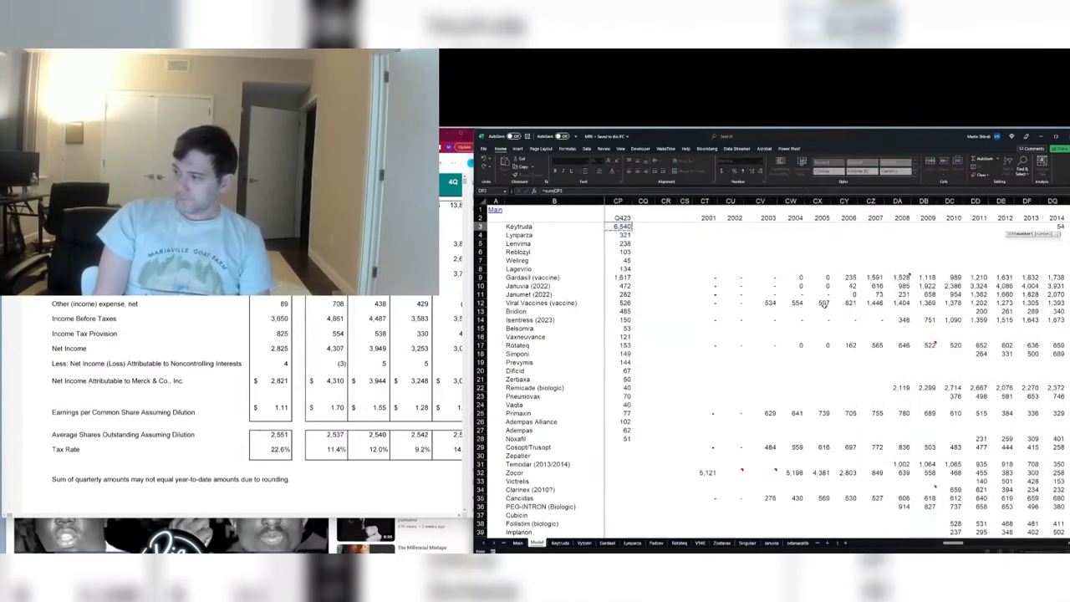
pyautogui.press('Tab')
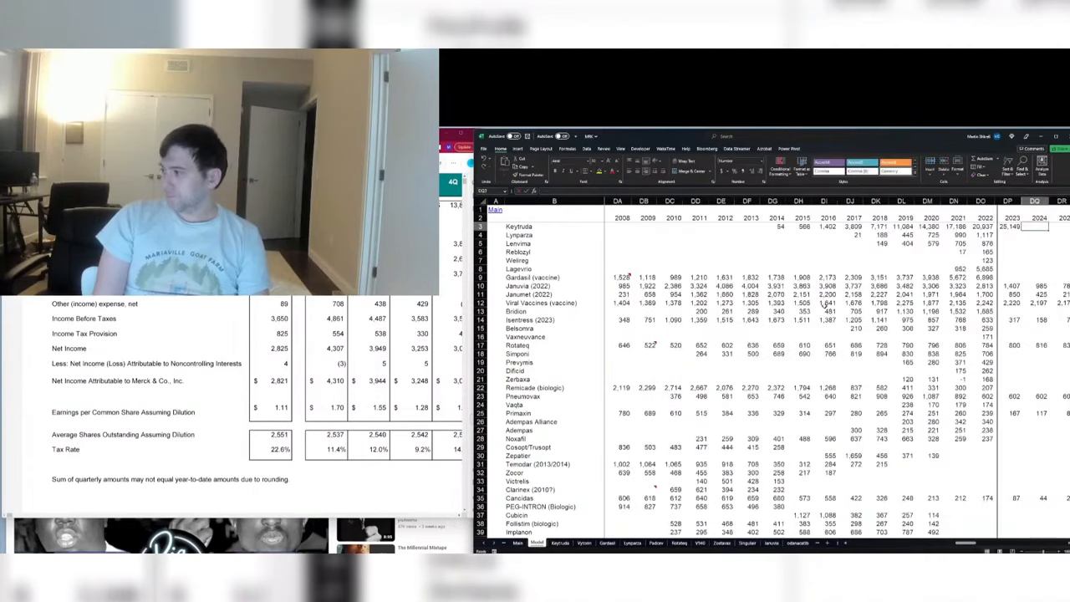
# Step: Forecast Keytruda's 2024 sales as the 2023 value times 1.01 with the formula =DP3*1.01
pyautogui.press('Right')
pyautogui.press('Right')
pyautogui.hscroll(4, 824, 306)
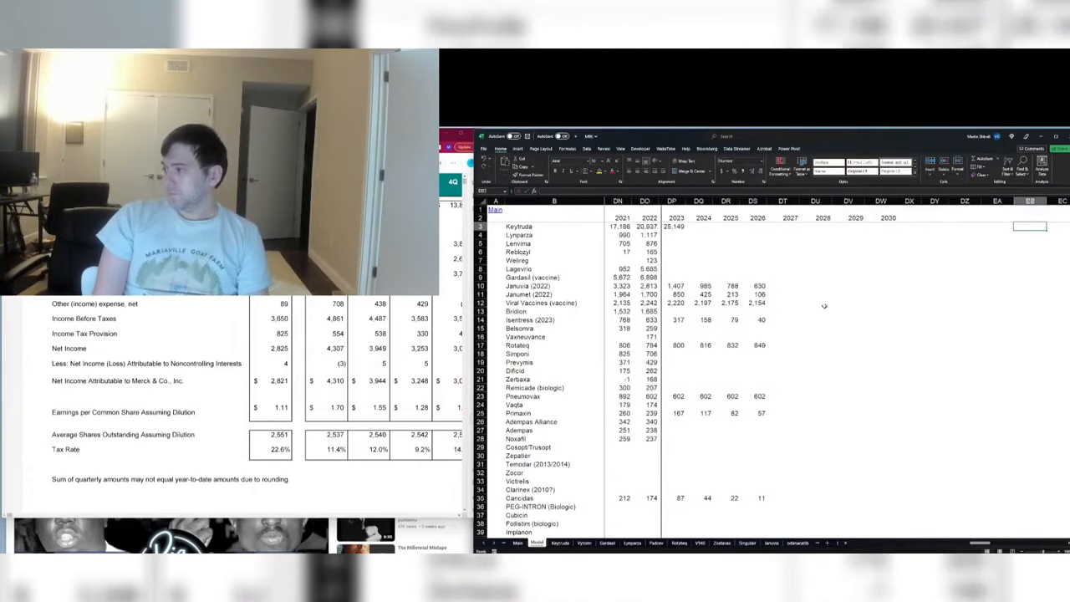
pyautogui.press('Left')
pyautogui.press('Left')
pyautogui.write('=DP3*1.01')
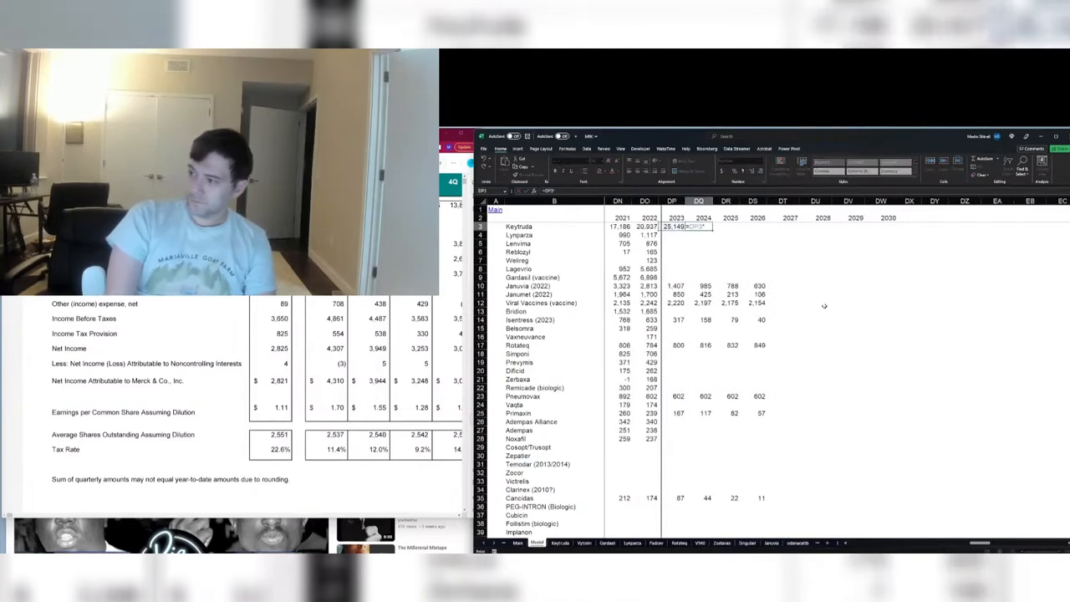
pyautogui.hotkey('ctrl', 'Return')
# Step: Fill Keytruda's 2024 growth formula across through 2030 and save the workbook
pyautogui.hotkey('shift', 'Right')
pyautogui.hotkey('shift', 'Right')
pyautogui.hotkey('shift', 'Right')
pyautogui.hotkey('shift', 'Right')
pyautogui.hotkey('shift', 'Right')
pyautogui.hotkey('shift', 'Right')
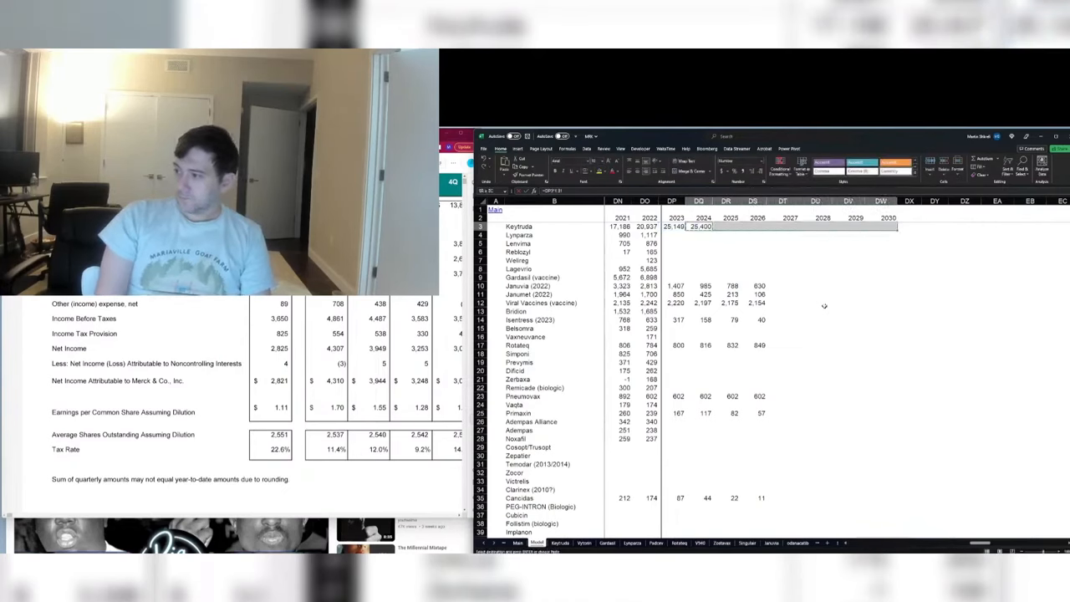
pyautogui.hotkey('ctrl', 'r')
pyautogui.press('Down')
pyautogui.hotkey('ctrl', 's')
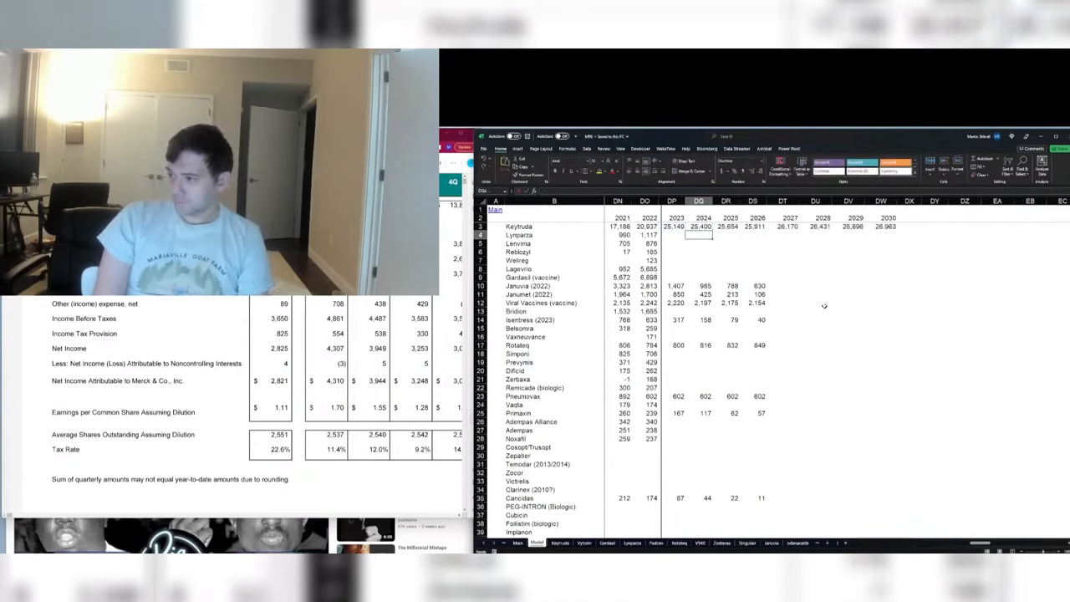
# Step: Extend the annual forecast to Gardasil, with a 2023 quarterly total and Keytruda's growth formula from 2024 through 2030
pyautogui.press('Left')
pyautogui.hotkey('ctrl', 'Down')
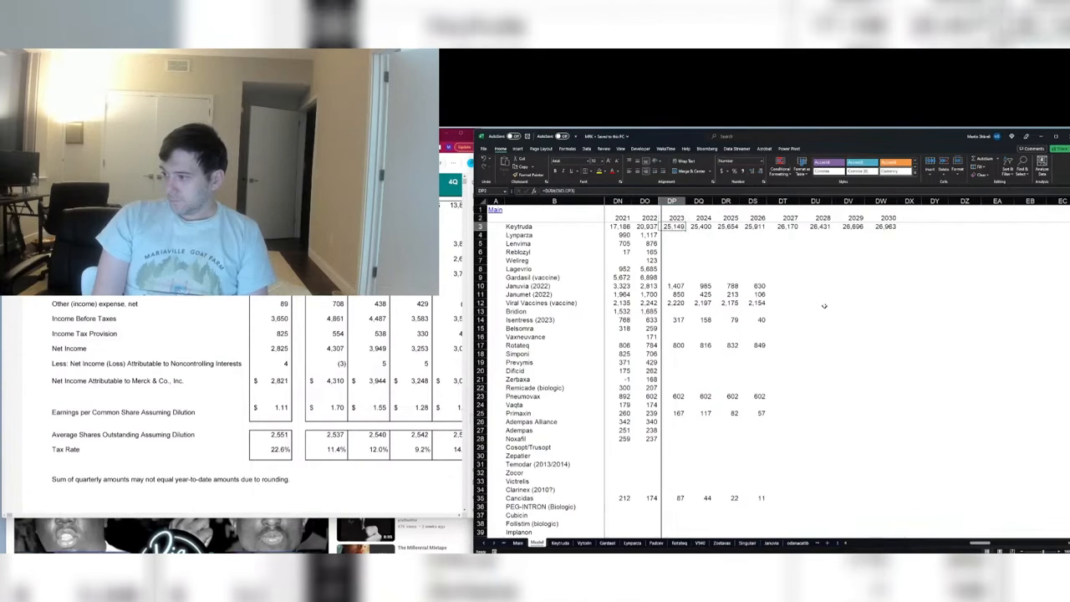
pyautogui.press('Down')
pyautogui.press('Down')
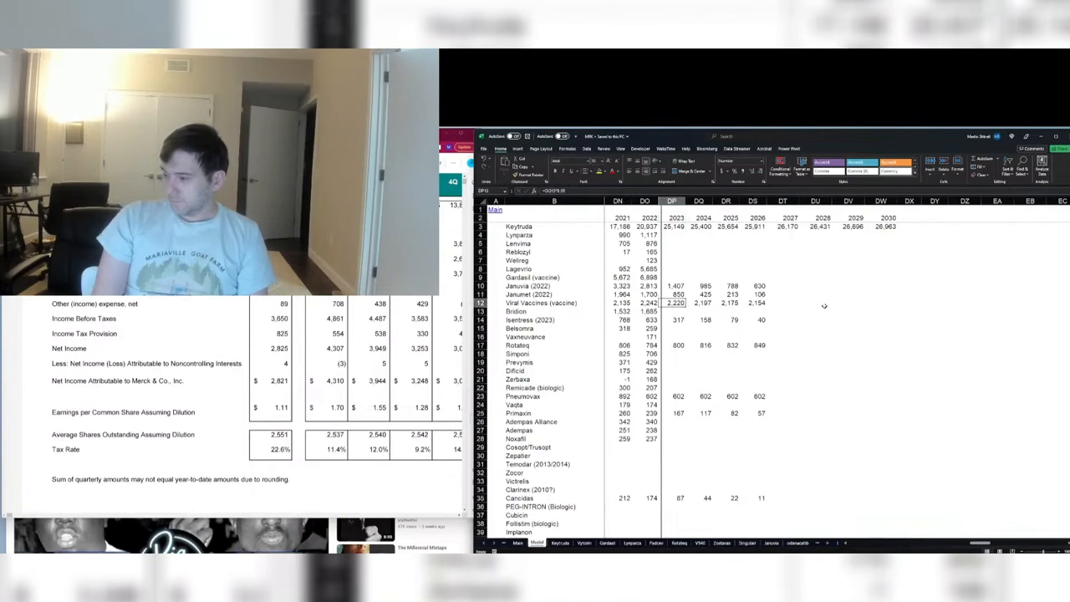
pyautogui.press('Up')
pyautogui.press('Up')
pyautogui.press('Up')
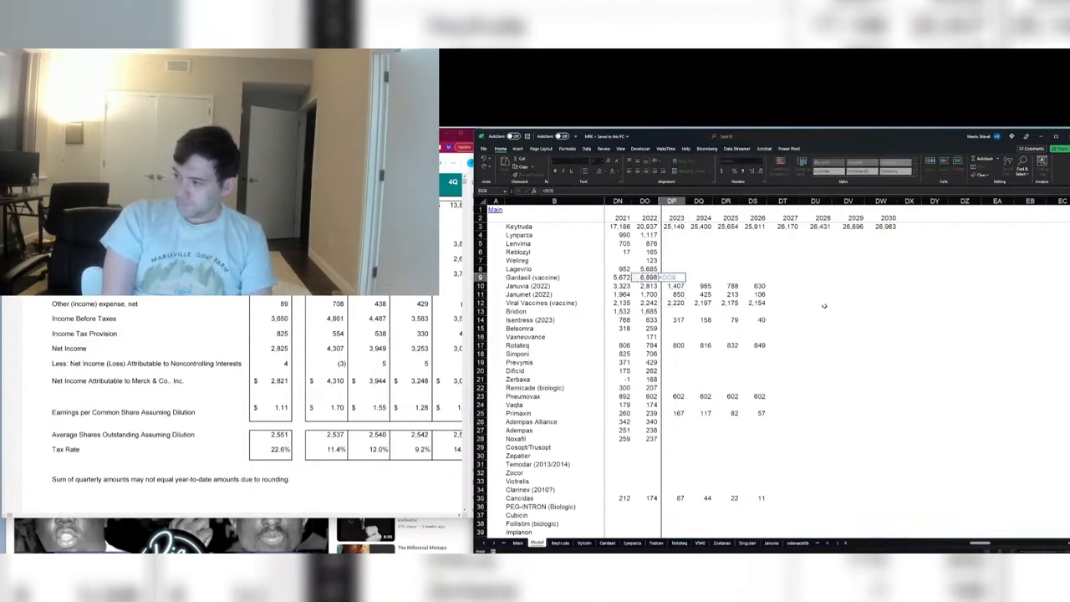
pyautogui.hotkey('ctrl', 'Up')
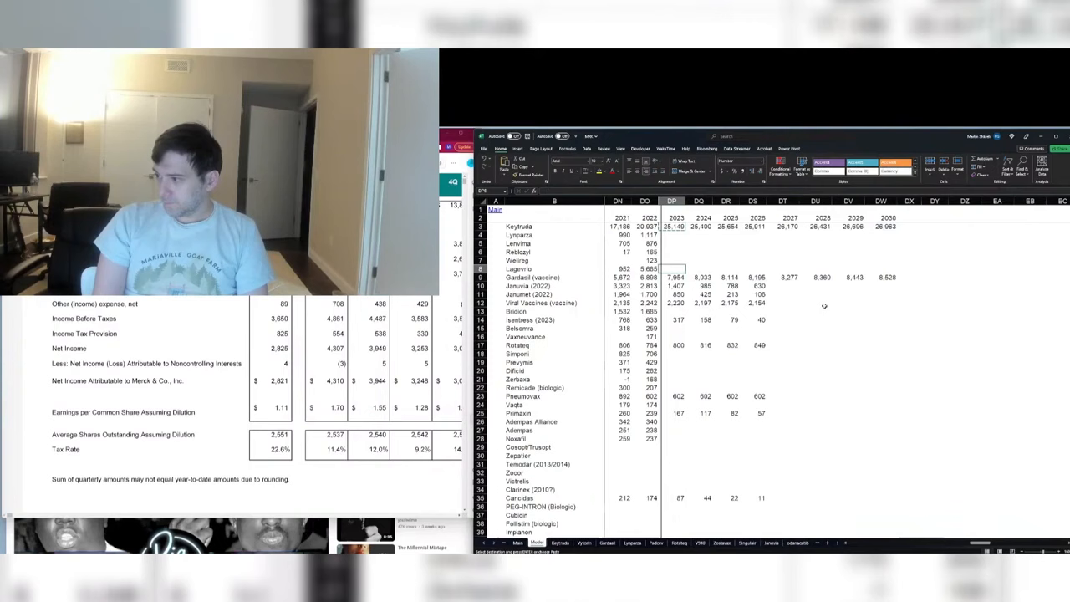
# Step: Give Lagevrio a 2023 quarterly total and forecast its 2024 sales with the formula =DP8*0.5
pyautogui.write('=DP9*')
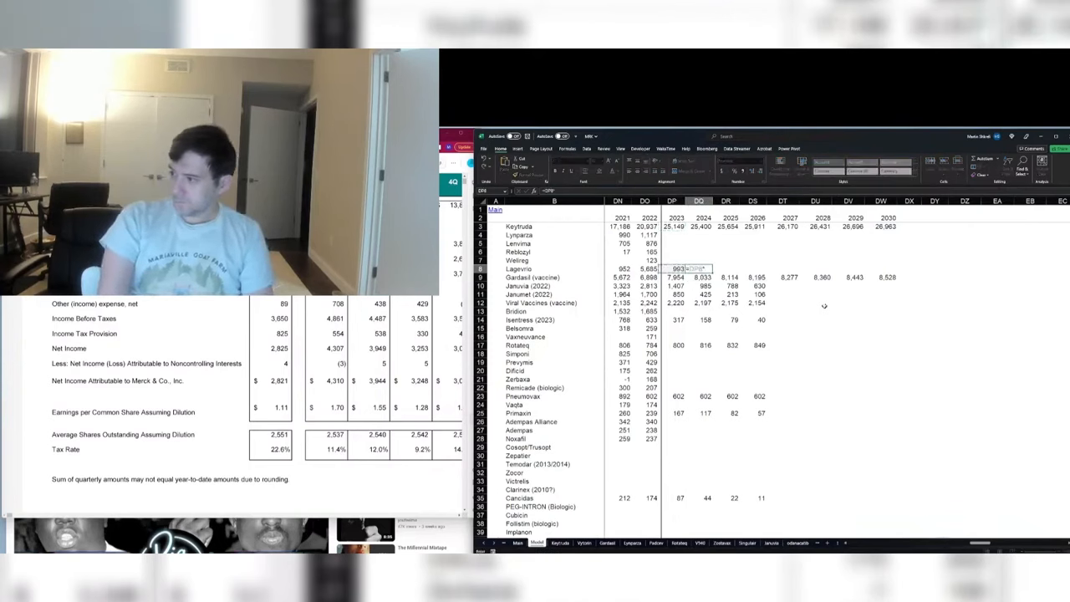
pyautogui.write('0.')
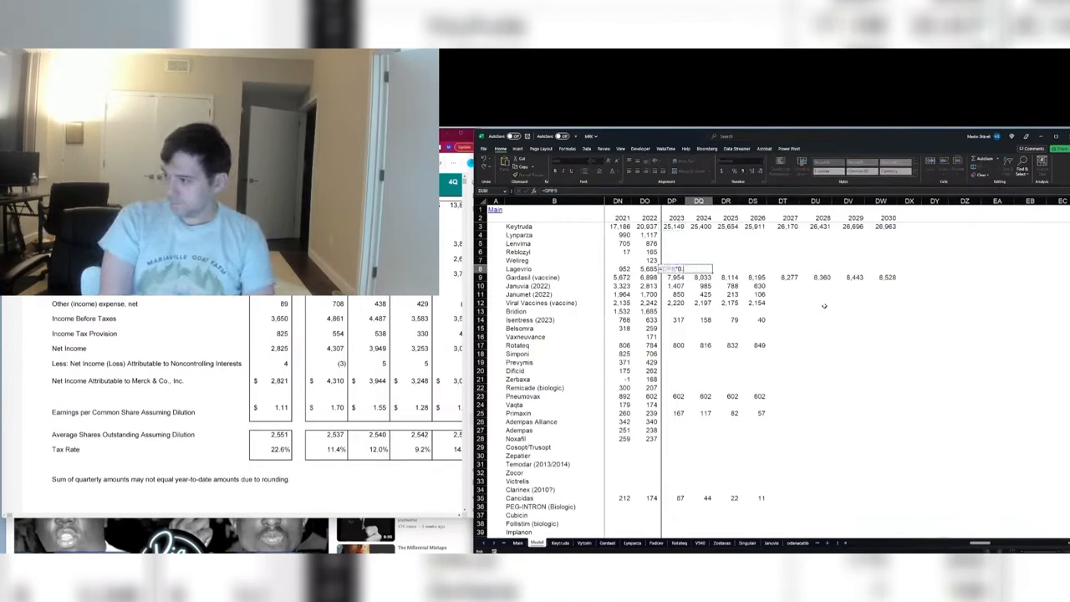
pyautogui.write('5')
pyautogui.hotkey('ctrl', 'Return')
# Step: Fill Lagevrio's 2024 decline formula across through 2030
pyautogui.hotkey('ctrl', 'c')
pyautogui.hotkey('shift', 'Right')
pyautogui.hotkey('shift', 'Right')
pyautogui.hotkey('shift', 'Right')
pyautogui.hotkey('shift', 'Right')
pyautogui.hotkey('shift', 'Right')
pyautogui.hotkey('shift', 'Right')
pyautogui.hotkey('shift', 'Right')
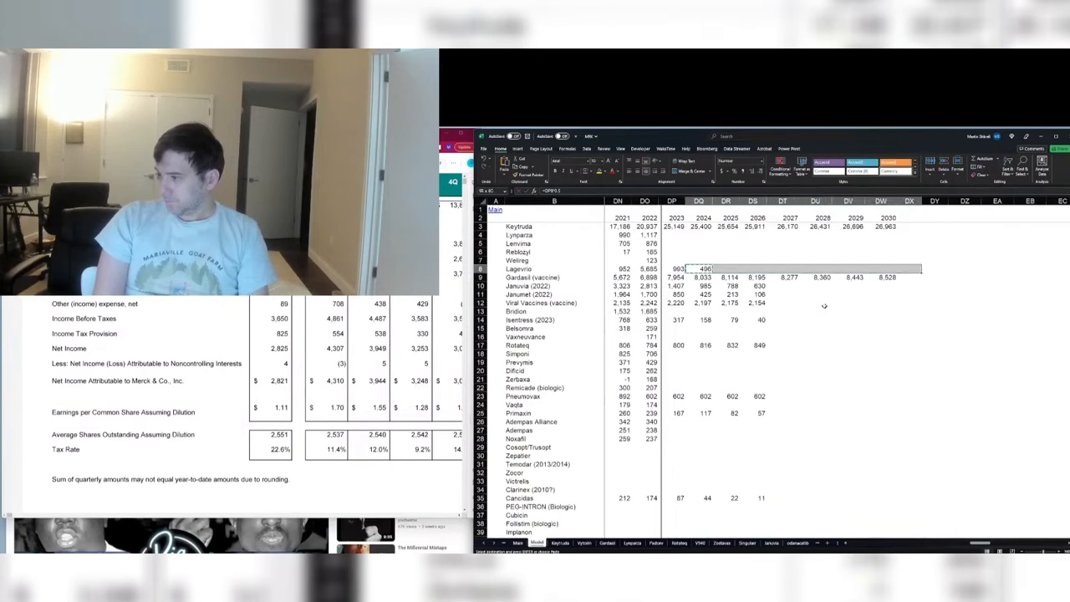
pyautogui.hotkey('ctrl', 'v')
# Step: Extend the Viral Vaccines forecast by copying its 2026 formula across 2027 through 2030
pyautogui.press('Down')
pyautogui.press('Down')
pyautogui.press('Down')
pyautogui.press('Down')
pyautogui.press('Right')
pyautogui.press('Right')
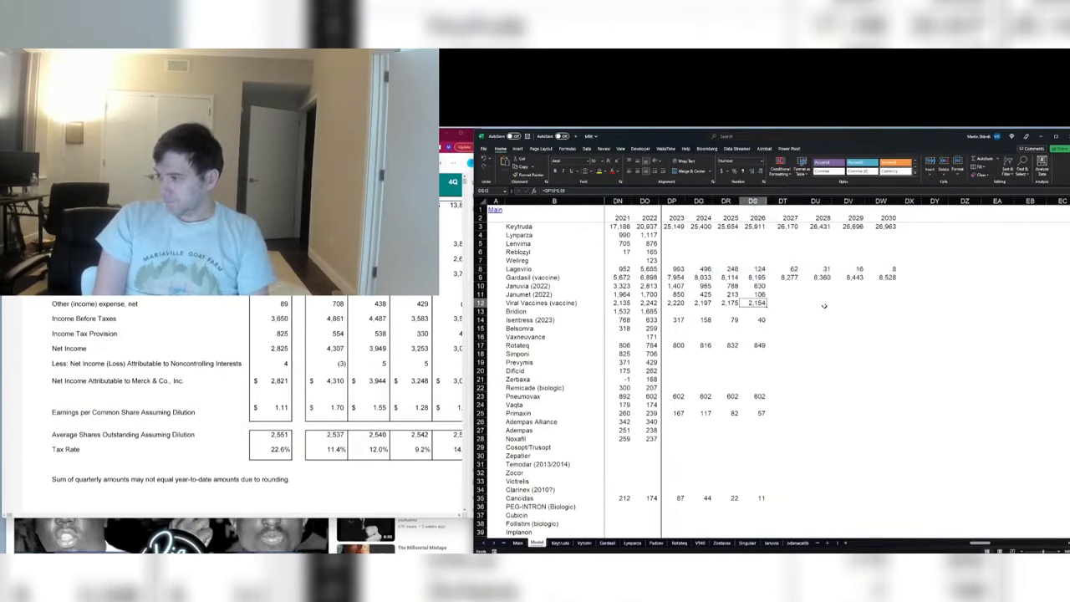
pyautogui.hotkey('ctrl', 'c')
pyautogui.hotkey('shift', 'Right')
pyautogui.hotkey('shift', 'Right')
pyautogui.hotkey('shift', 'Right')
pyautogui.hotkey('shift', 'Right')
pyautogui.hotkey('ctrl', 'v')
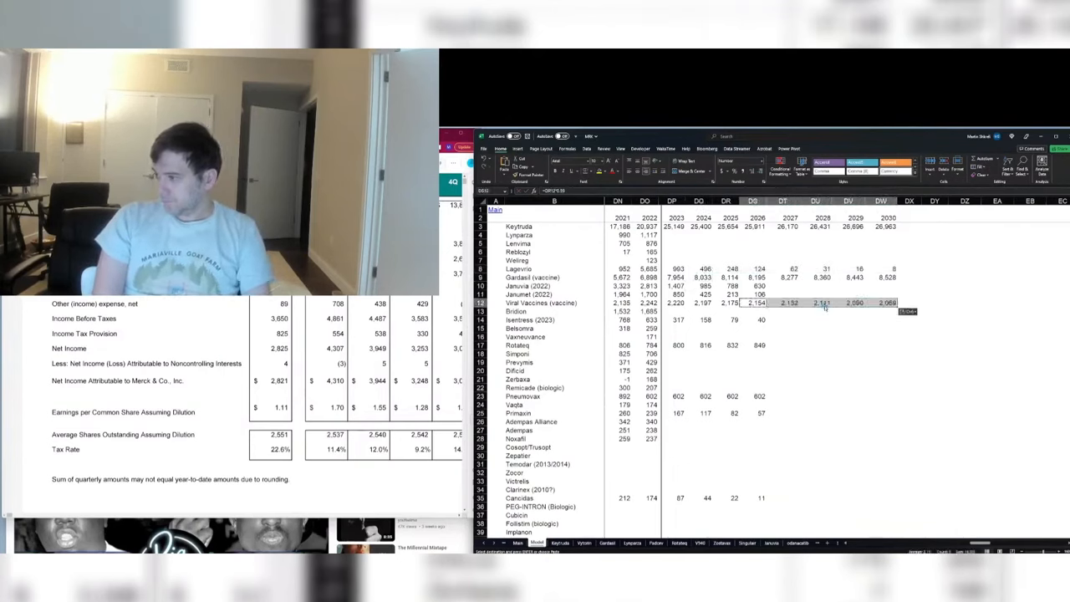
# Step: Extend the Isentress forecast by copying its 2026 formula across 2027 through 2030
pyautogui.press('Down')
pyautogui.press('Down')
pyautogui.hotkey('ctrl', 'c')
pyautogui.hotkey('shift', 'Right')
pyautogui.hotkey('shift', 'Right')
pyautogui.hotkey('shift', 'Right')
pyautogui.hotkey('shift', 'Right')
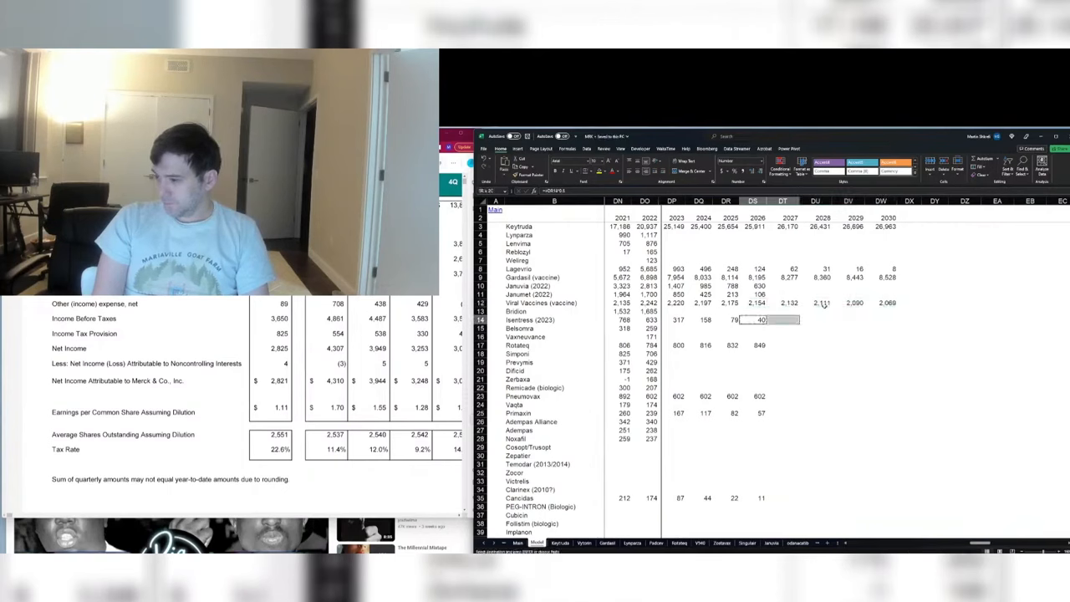
pyautogui.hotkey('ctrl', 'v')
# Step: Copy Lagevrio's 2023 quarterly SUM formula up the 2023 column to cover Lynparza, Lenvima, Reblozyl and Welireg
pyautogui.press('Left')
pyautogui.press('Left')
pyautogui.press('Left')
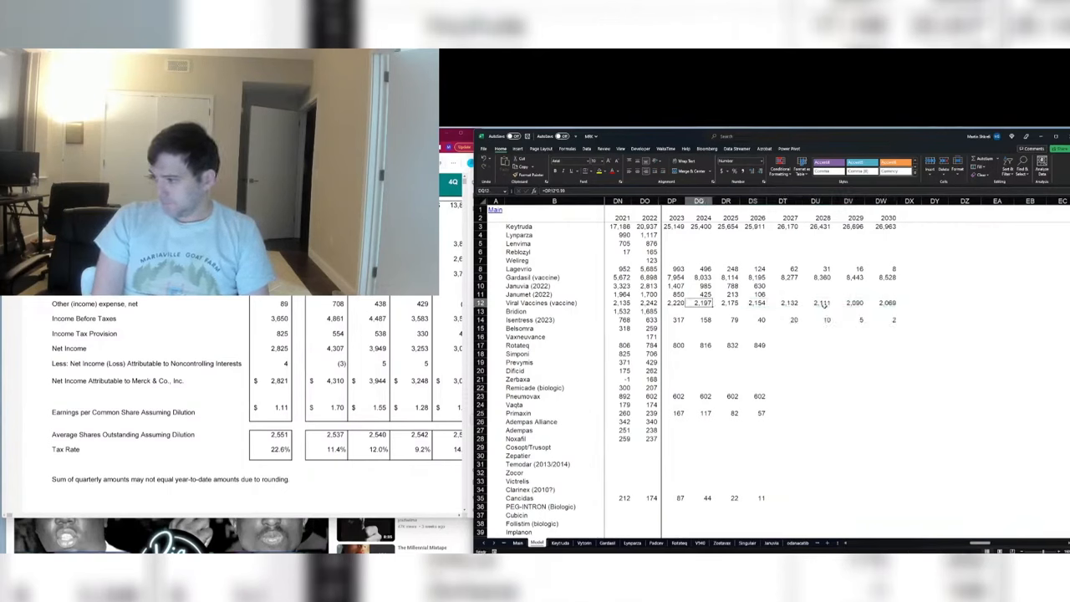
pyautogui.press('Up')
pyautogui.press('Up')
pyautogui.press('Up')
pyautogui.press('Up')
pyautogui.press('Up')
pyautogui.press('Up')
pyautogui.hotkey('ctrl', 'c')
pyautogui.hotkey('shift', 'Up')
pyautogui.hotkey('shift', 'Up')
pyautogui.hotkey('shift', 'Up')
pyautogui.hotkey('shift', 'Up')
pyautogui.hotkey('shift', 'Up')
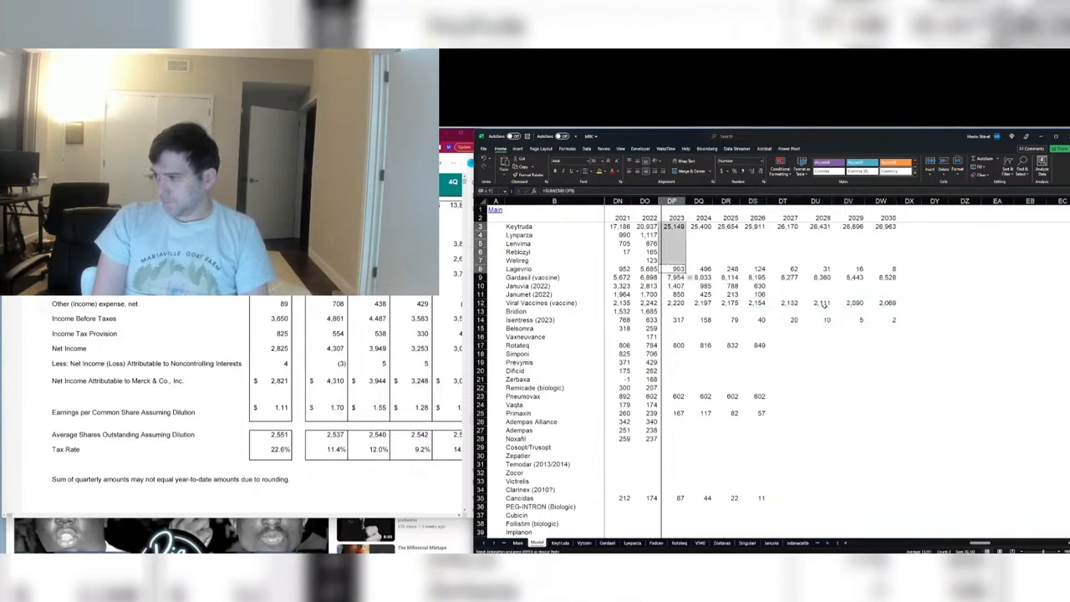
pyautogui.hotkey('ctrl', 'v')
pyautogui.press('Escape')
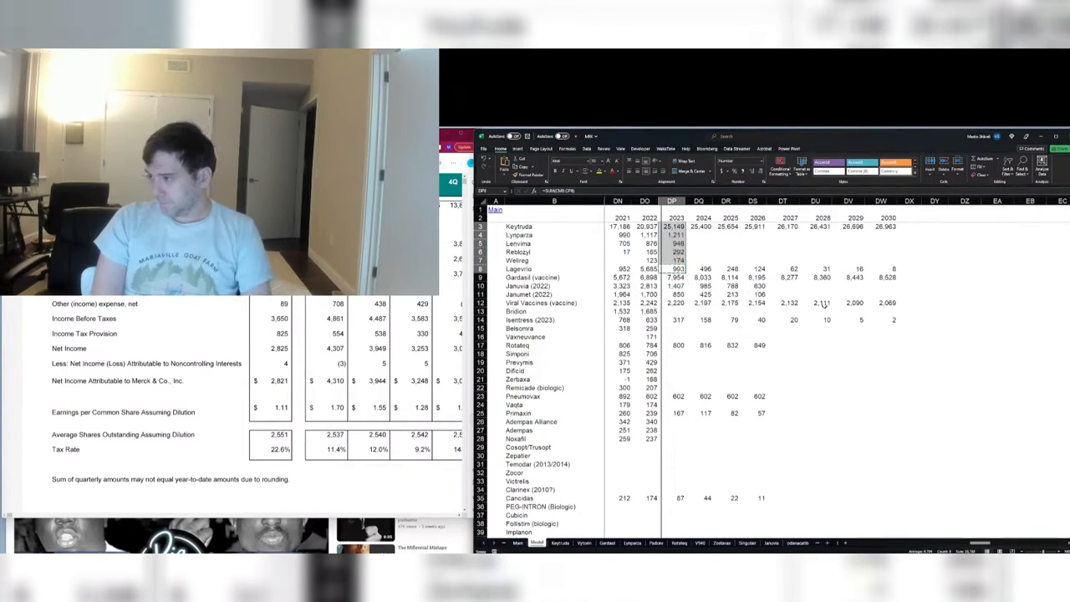
# Step: Fill the quarterly SUM formula down the 2023 column from Keytruda through Noxafil in row 28
pyautogui.hotkey('shift', 'Down')
pyautogui.hotkey('shift', 'Down')
pyautogui.hotkey('shift', 'Down')
pyautogui.hotkey('shift', 'Down')
pyautogui.hotkey('shift', 'Down')
pyautogui.hotkey('shift', 'Down')
pyautogui.hotkey('shift', 'Down')
pyautogui.hotkey('shift', 'Down')
pyautogui.hotkey('shift', 'Down')
pyautogui.hotkey('shift', 'Down')
pyautogui.hotkey('shift', 'Down')
pyautogui.hotkey('shift', 'Down')
pyautogui.hotkey('shift', 'Down')
pyautogui.hotkey('shift', 'Down')
pyautogui.hotkey('shift', 'Down')
pyautogui.hotkey('shift', 'Down')
pyautogui.hotkey('shift', 'Down')
pyautogui.hotkey('shift', 'Down')
pyautogui.hotkey('shift', 'Down')
pyautogui.hotkey('shift', 'Down')
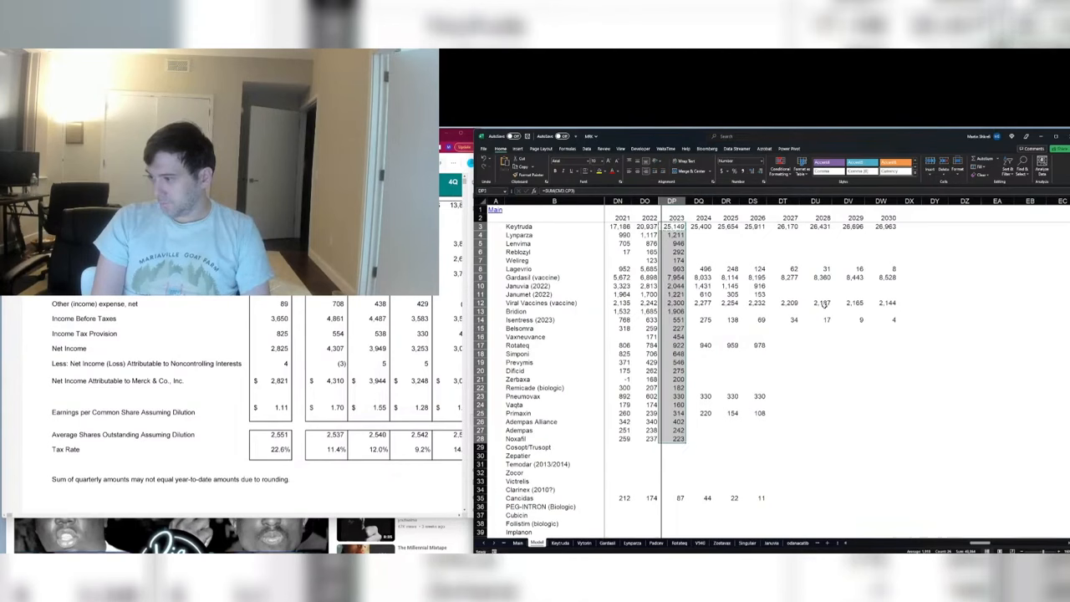
pyautogui.hotkey('ctrl', 'd')
# Step: Insert a new row beneath Noxafil labelled sotatercept and save the workbook
pyautogui.press('Down')
pyautogui.hotkey('shift', 'space')
pyautogui.hotkey('ctrl', 's')
pyautogui.hotkey('ctrl', 'shift', '+')
pyautogui.press('Home')
pyautogui.press('Right')
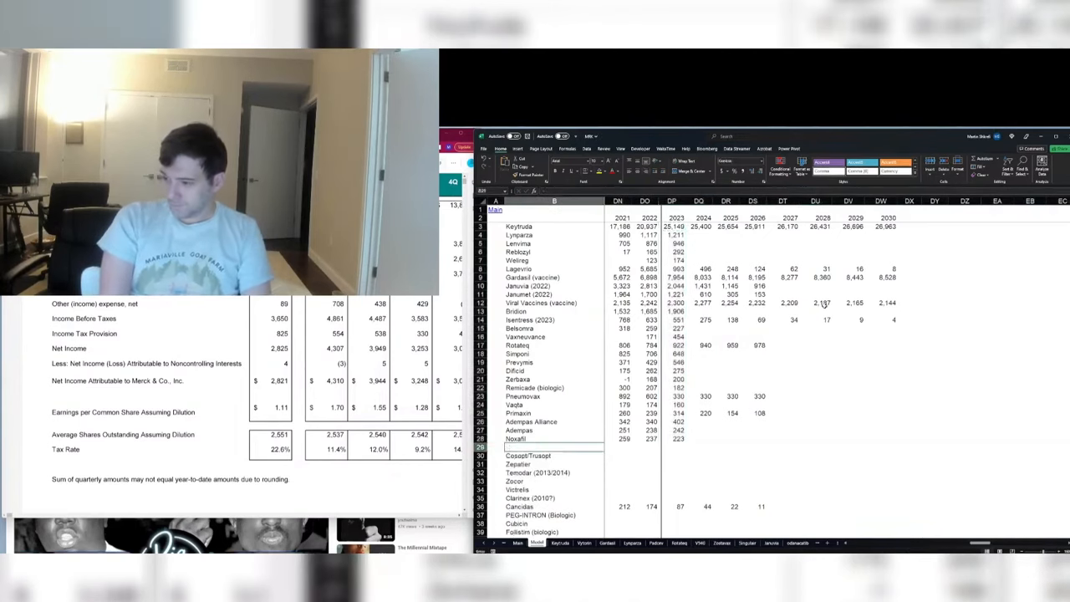
pyautogui.write('sotatercept')
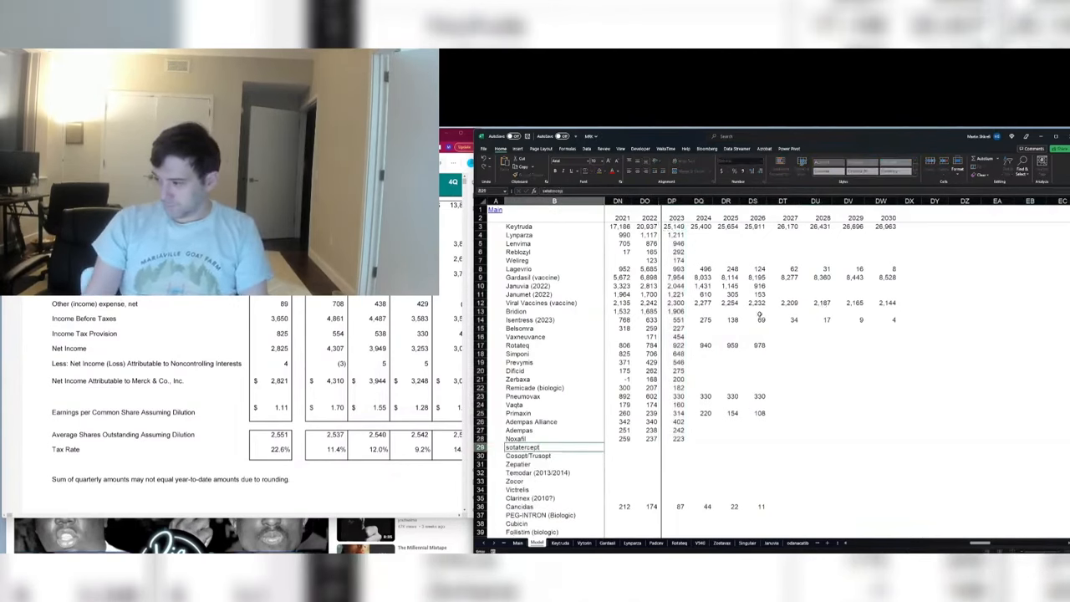
pyautogui.press('Return')
# Step: Forecast Belsomra's 2024 sales as 90% of 2023 with the formula =DP15*0.9
pyautogui.click(679, 439)
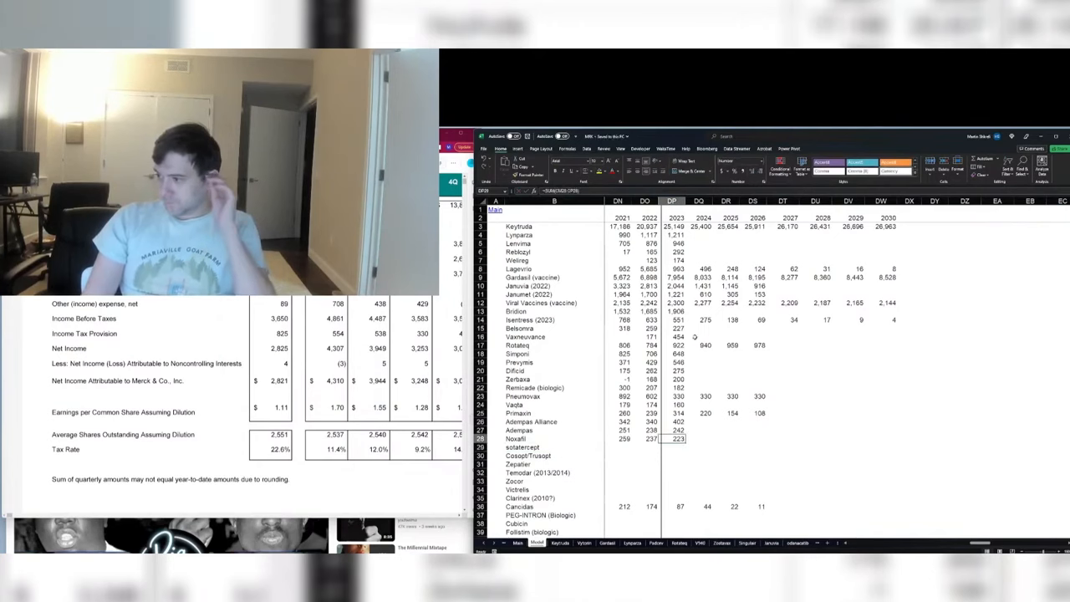
pyautogui.click(699, 338)
pyautogui.press('Up')
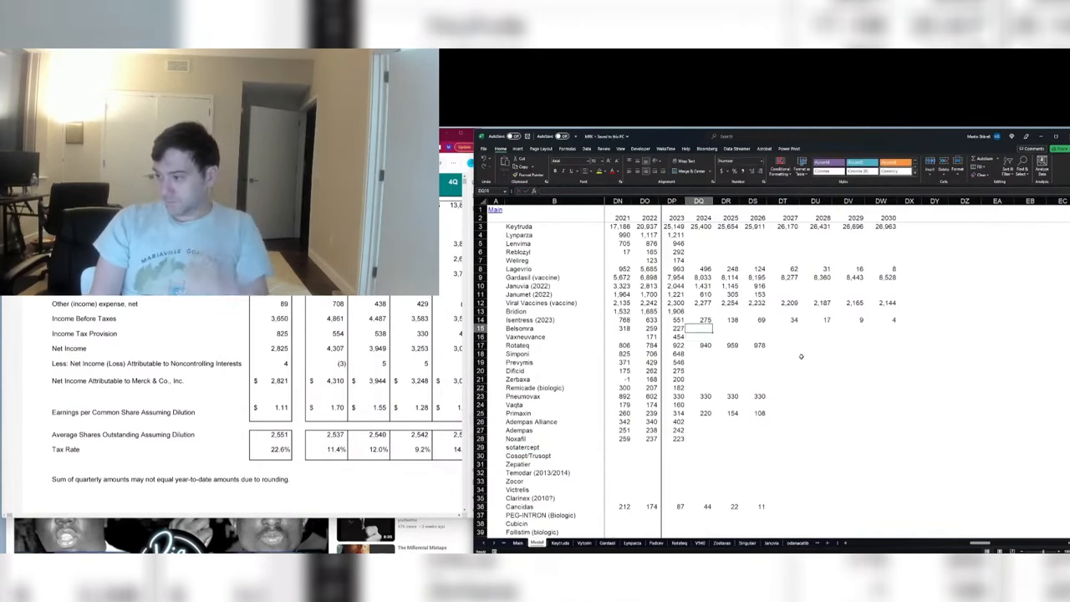
pyautogui.write('=DP15*(0.9)')
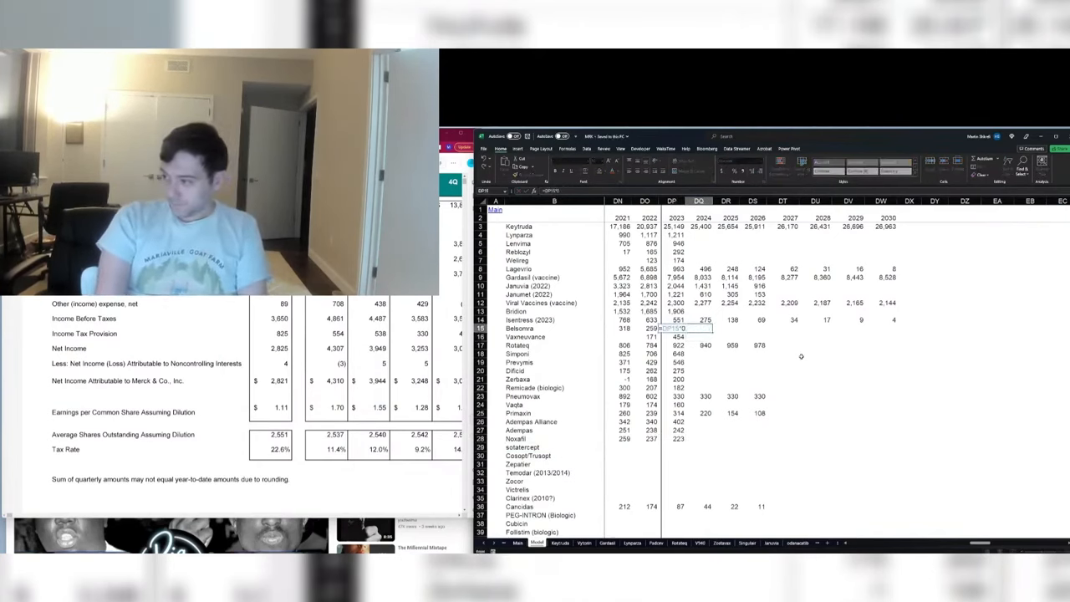
pyautogui.hotkey('ctrl', 'Return')
# Step: Fill Belsomra's 2024 decline formula across through 2030
pyautogui.hotkey('ctrl', 'c')
pyautogui.hotkey('shift', 'Right')
pyautogui.hotkey('shift', 'Right')
pyautogui.hotkey('shift', 'Right')
pyautogui.hotkey('shift', 'Right')
pyautogui.hotkey('shift', 'Right')
pyautogui.hotkey('shift', 'Right')
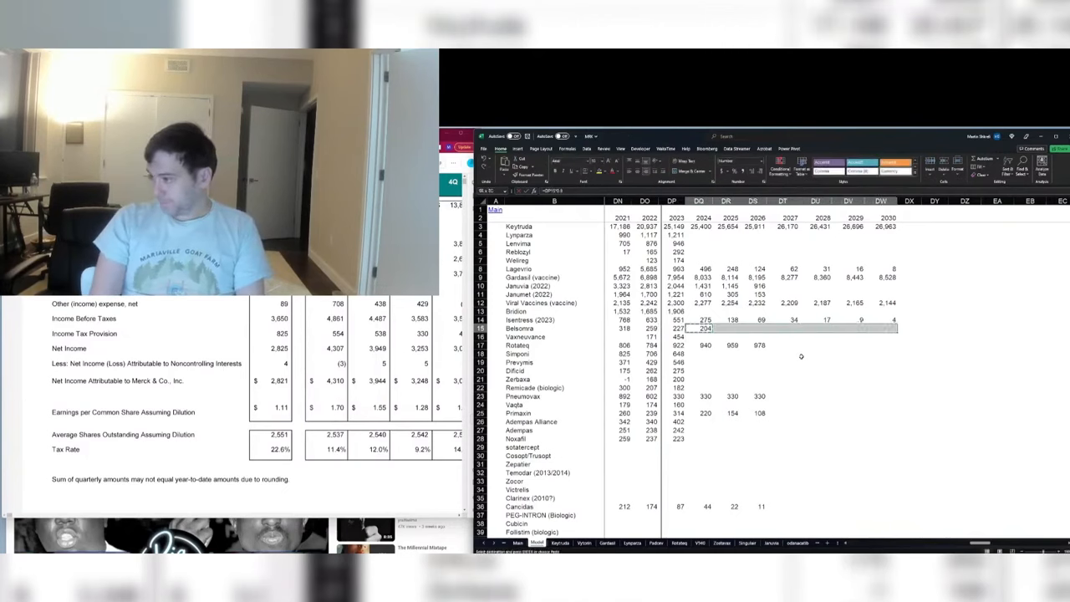
pyautogui.hotkey('ctrl', 'v')
# Step: Look over the upper product rows of the 2024 column for products that still lack a forecast
pyautogui.press('Up')
pyautogui.press('Up')
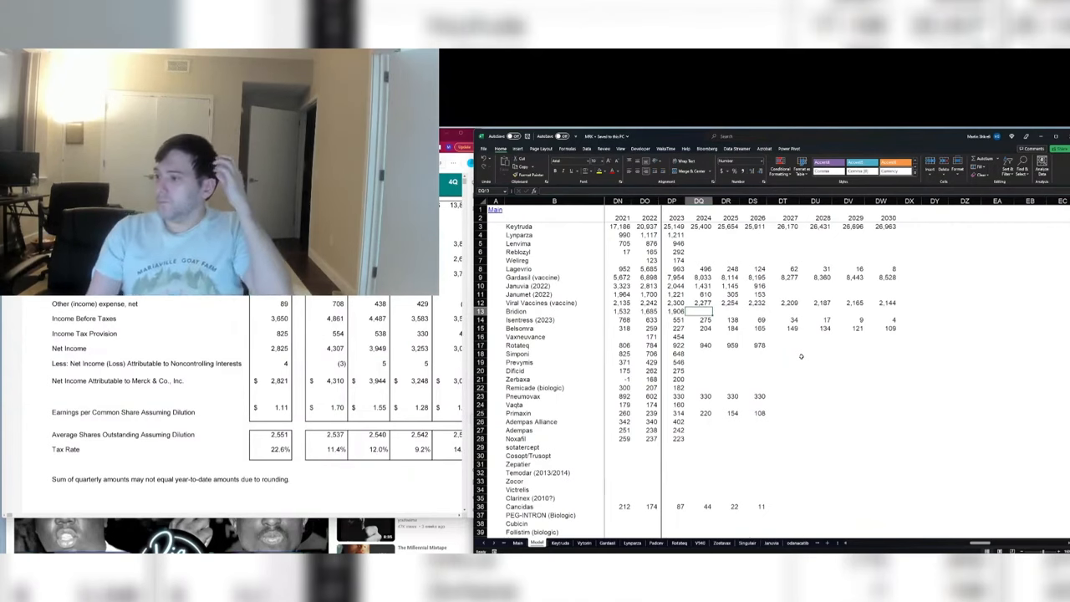
pyautogui.press('Up')
pyautogui.press('Up')
pyautogui.press('Up')
pyautogui.press('Up')
pyautogui.press('Up')
pyautogui.press('Up')
pyautogui.press('Up')
pyautogui.press('Up')
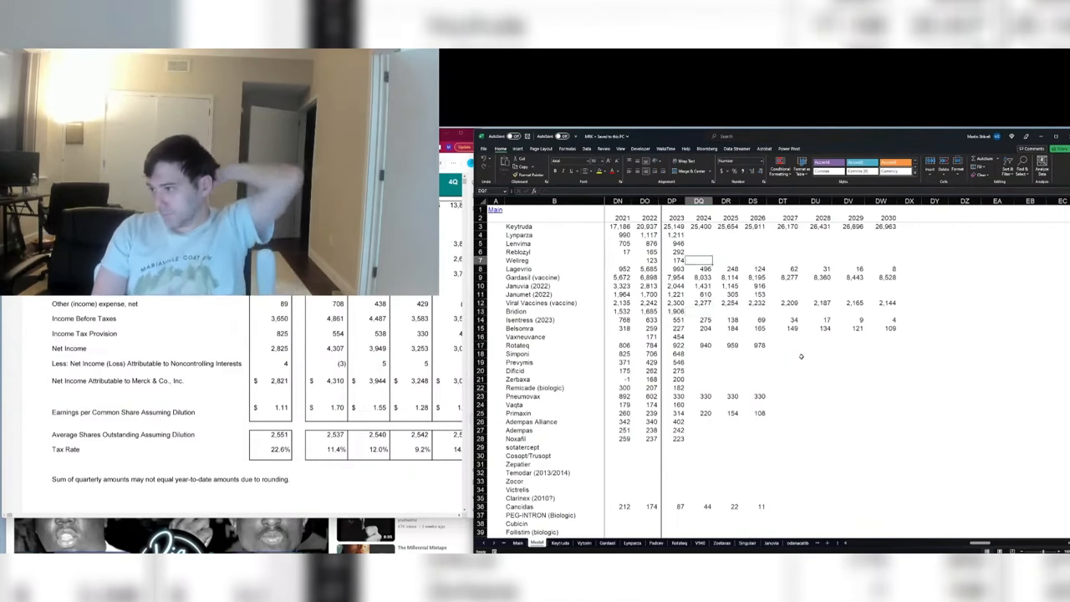
# Step: Forecast Simponi's 2024 sales as 90% of 2023 with the formula =DP18*0.9
pyautogui.press('Down')
pyautogui.press('Down')
pyautogui.press('Down')
pyautogui.press('Down')
pyautogui.press('Down')
pyautogui.press('Down')
pyautogui.press('Down')
pyautogui.press('Down')
pyautogui.press('Down')
pyautogui.press('Down')
pyautogui.press('Down')
pyautogui.press('Down')
pyautogui.press('Down')
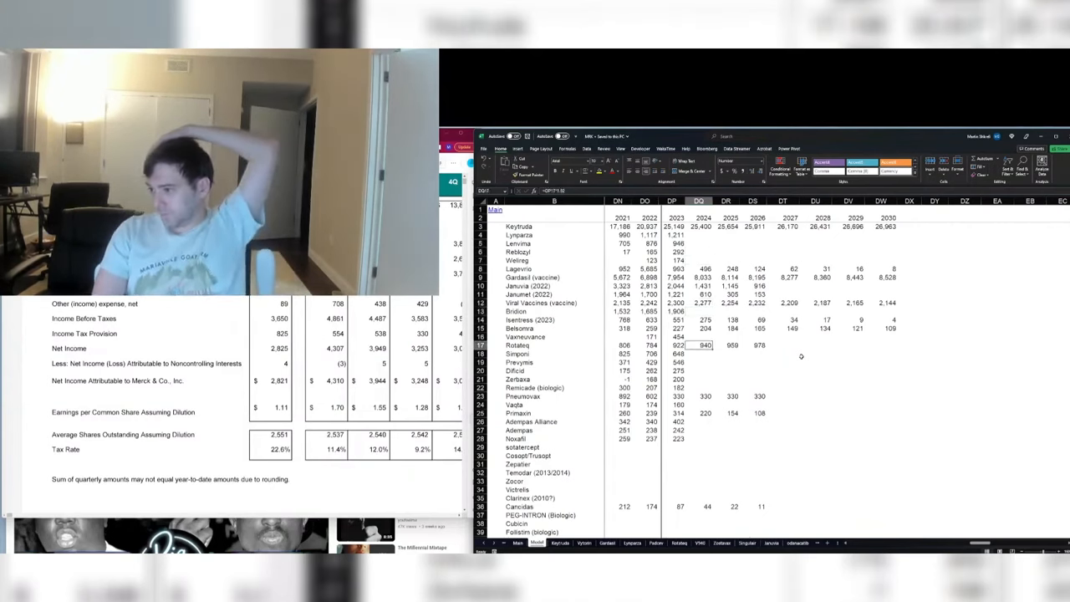
pyautogui.write('=dp18*0.9')
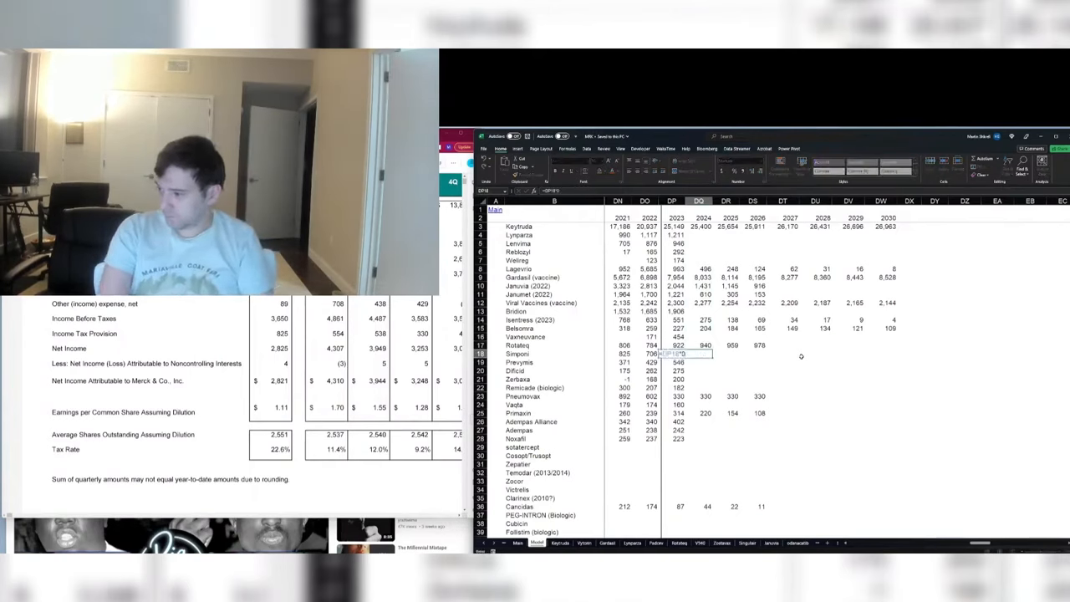
pyautogui.hotkey('ctrl', 'Return')
# Step: Fill Simponi's 2024 decline formula across through 2030
pyautogui.hotkey('ctrl', 'c')
pyautogui.hotkey('shift', 'Right')
pyautogui.hotkey('shift', 'Right')
pyautogui.hotkey('shift', 'Right')
pyautogui.hotkey('shift', 'Right')
pyautogui.hotkey('shift', 'Right')
pyautogui.hotkey('shift', 'Right')
pyautogui.hotkey('shift', 'Right')
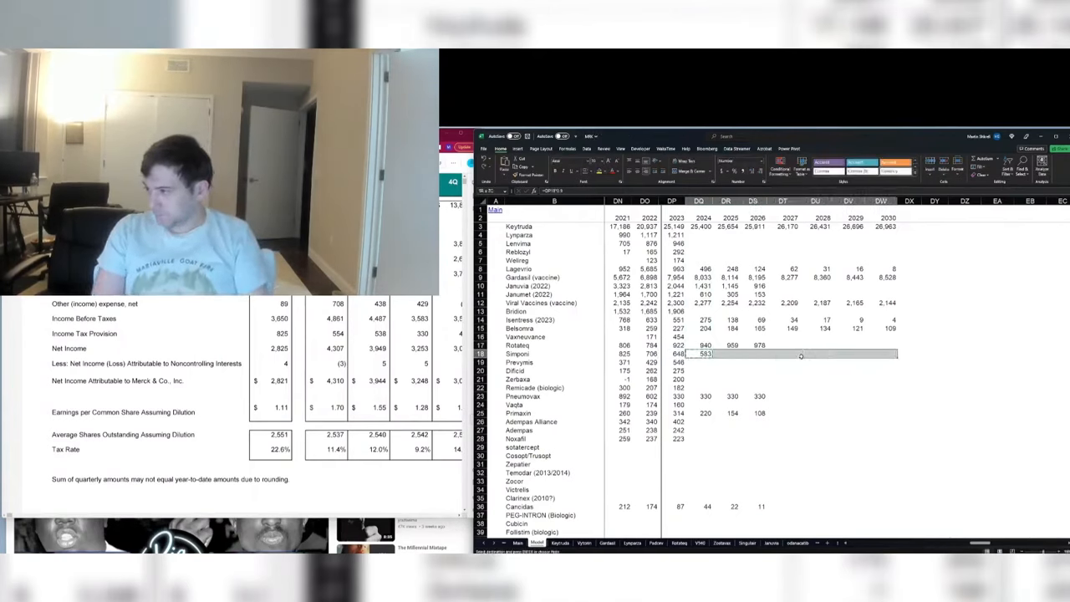
pyautogui.press('Return')
pyautogui.press('Right')
pyautogui.press('Right')
pyautogui.press('Right')
pyautogui.press('Right')
pyautogui.press('Right')
pyautogui.press('Right')
pyautogui.press('Delete')
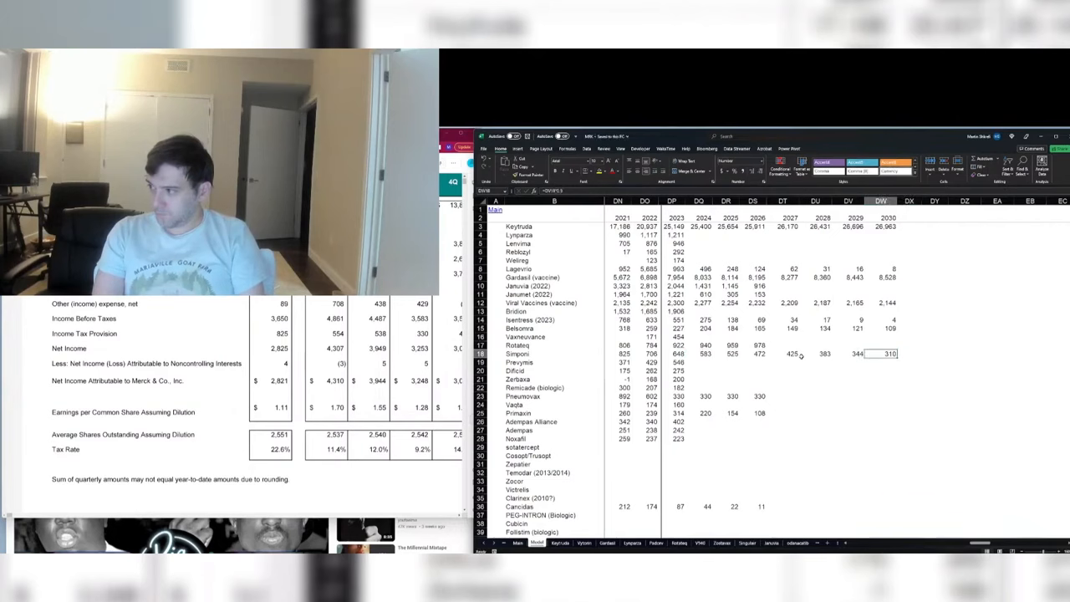
# Step: Forecast Zerbaxa's 2024 sales as 90% of 2023 with the formula =DP21*0.9
pyautogui.press('Down')
pyautogui.press('Down')
pyautogui.press('Left')
pyautogui.press('Left')
pyautogui.press('Left')
pyautogui.press('Left')
pyautogui.press('Left')
pyautogui.press('Left')
pyautogui.press('Left')
pyautogui.press('Down')
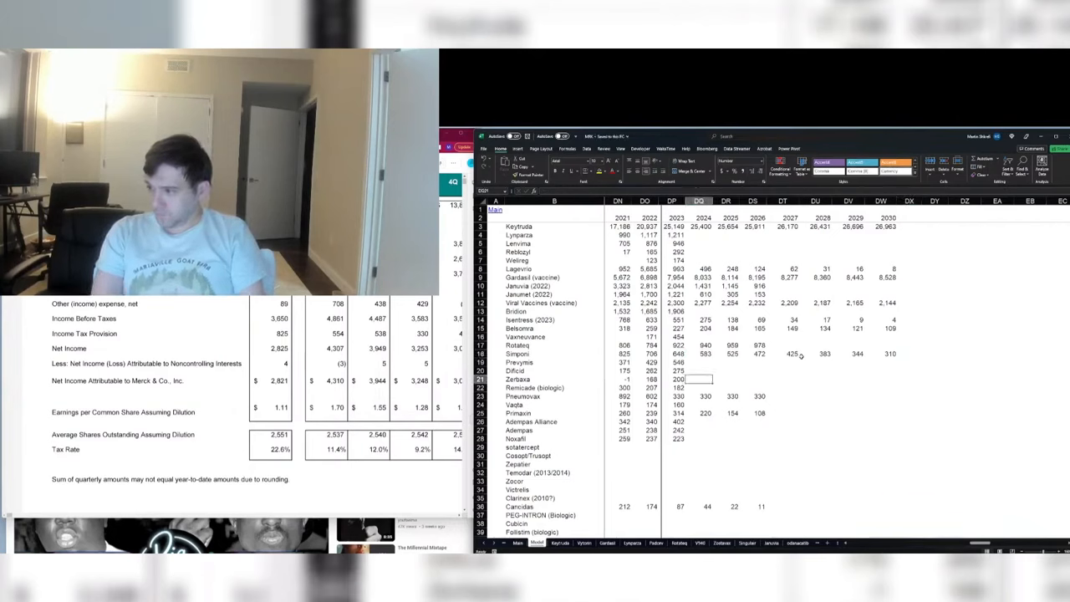
pyautogui.write('=DP21*0.9')
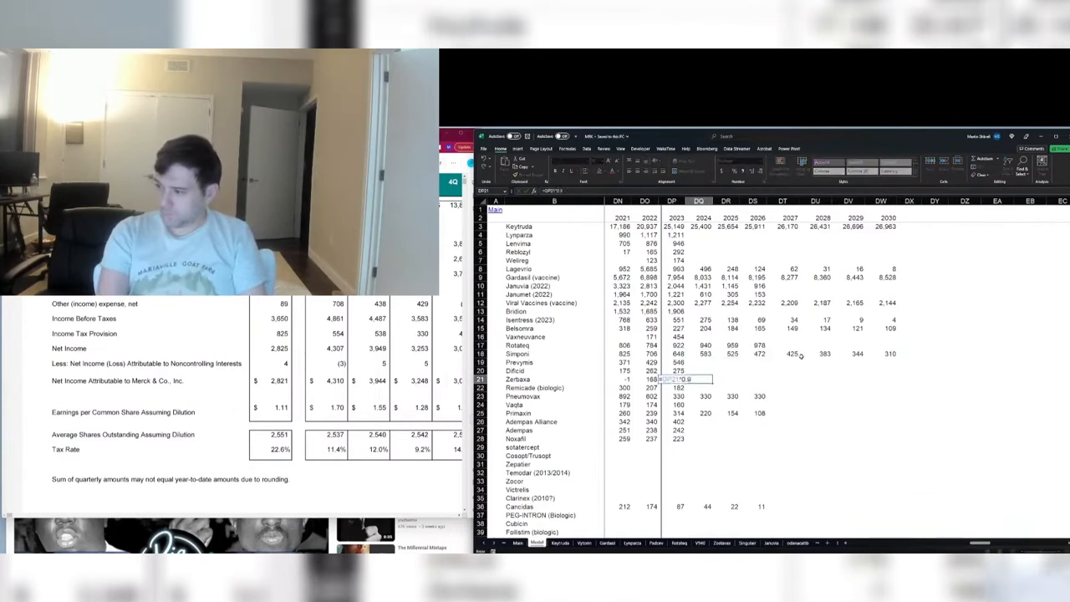
pyautogui.hotkey('ctrl', 'Return')
# Step: Copy Zerbaxa's 2024 decline formula across through 2030 and into the Remicade and Dificid rows for the same years
pyautogui.hotkey('shift', 'Right')
pyautogui.hotkey('shift', 'Right')
pyautogui.hotkey('shift', 'Right')
pyautogui.hotkey('shift', 'Right')
pyautogui.hotkey('shift', 'Right')
pyautogui.hotkey('shift', 'Right')
pyautogui.hotkey('shift', 'Right')
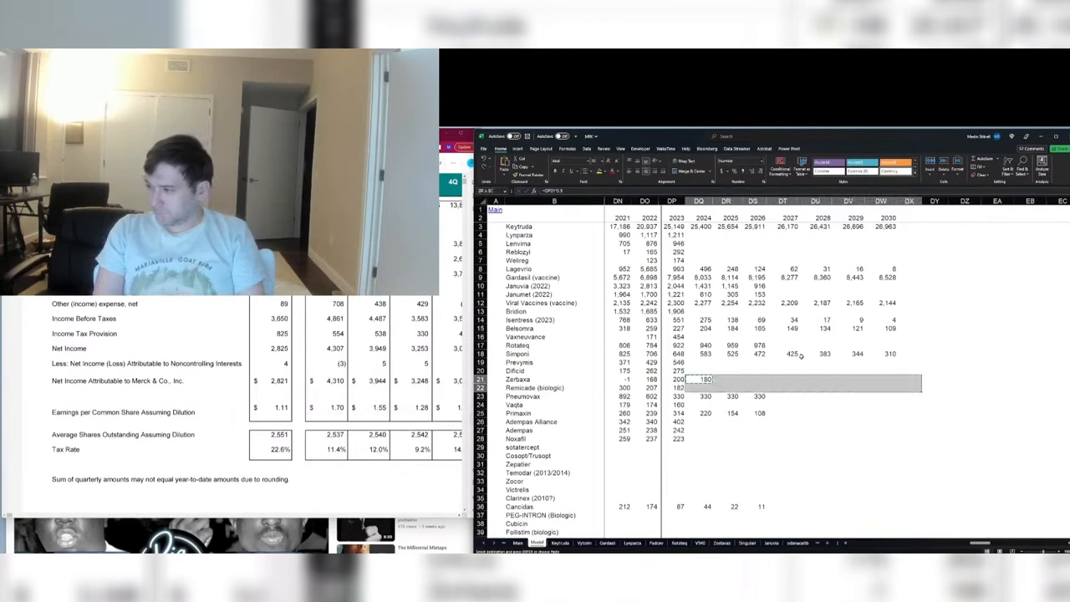
pyautogui.hotkey('shift', 'Left')
pyautogui.hotkey('ctrl', 'v')
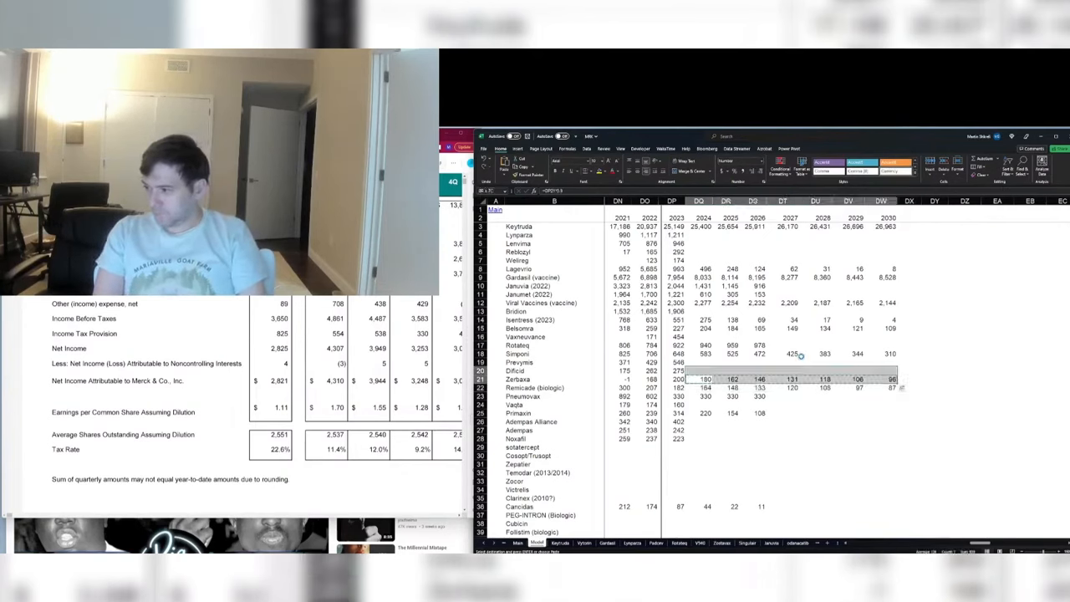
pyautogui.press('Down')
pyautogui.press('Down')
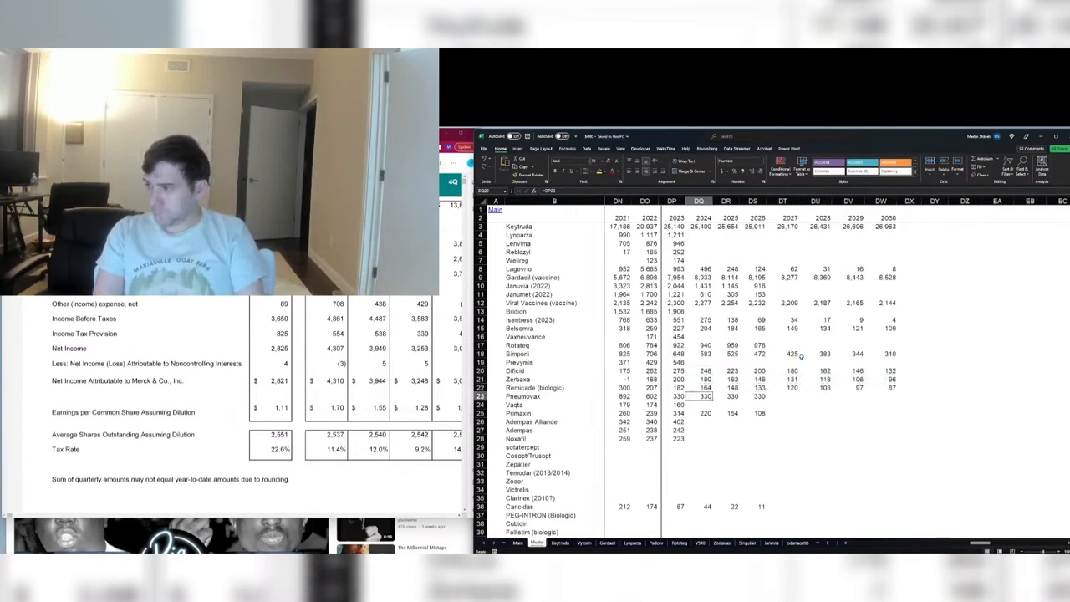
# Step: Review Pneumovax's past annual sales and clear its 2024 through 2026 forecasts
pyautogui.press('Left')
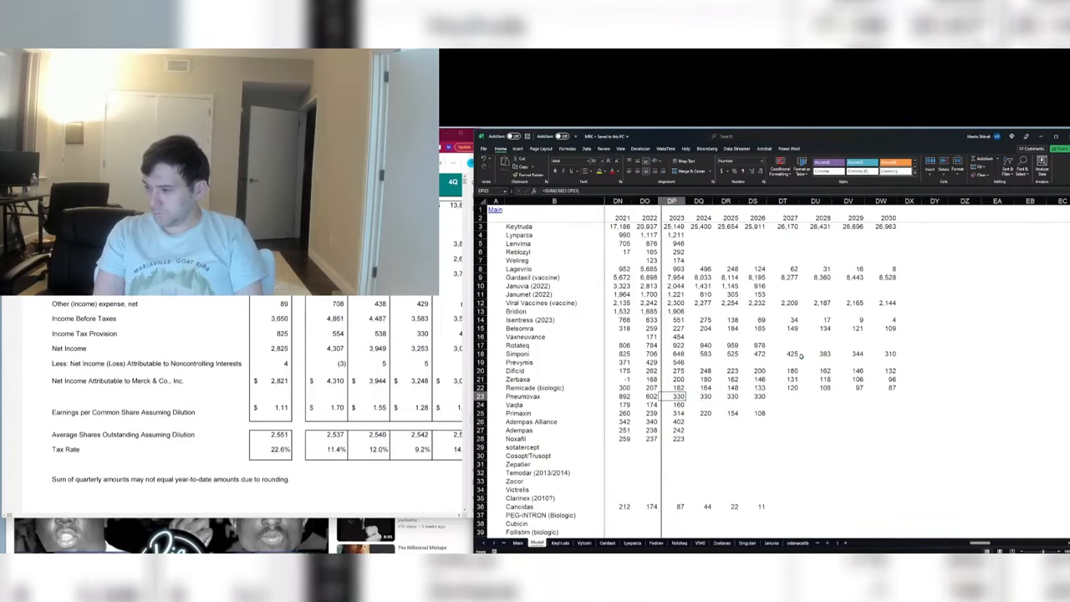
pyautogui.press('Left')
pyautogui.press('Left')
pyautogui.press('Left')
pyautogui.press('Right')
pyautogui.press('Right')
pyautogui.press('Right')
pyautogui.press('Right')
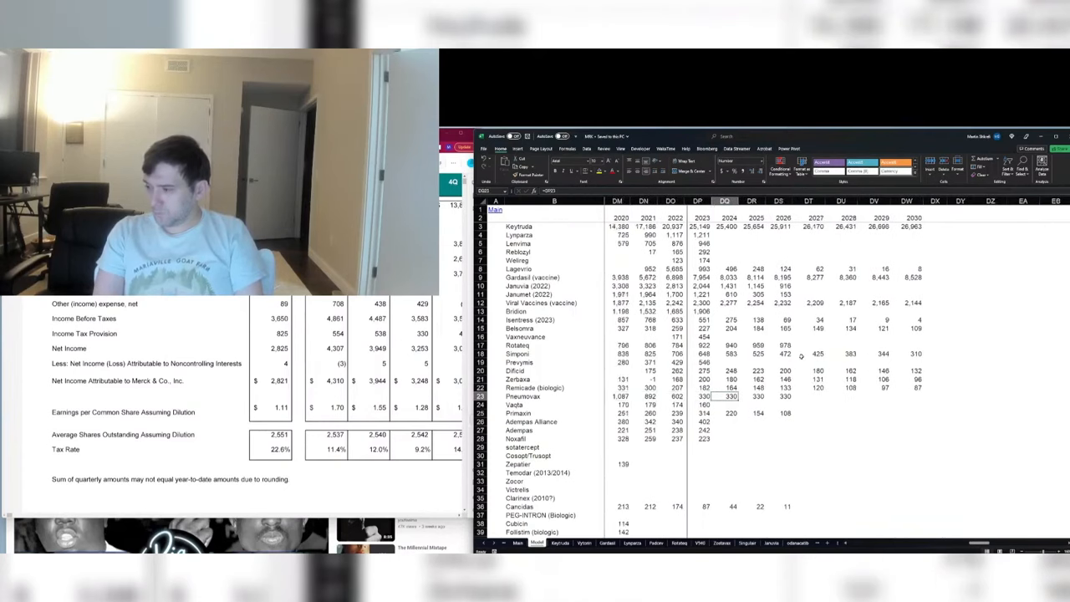
pyautogui.hotkey('shift', 'Right')
pyautogui.hotkey('shift', 'Right')
pyautogui.press('Delete')
# Step: Clear Primaxin's sales forecasts for 2024 through 2026
pyautogui.press('Left')
pyautogui.press('Down')
pyautogui.press('Down')
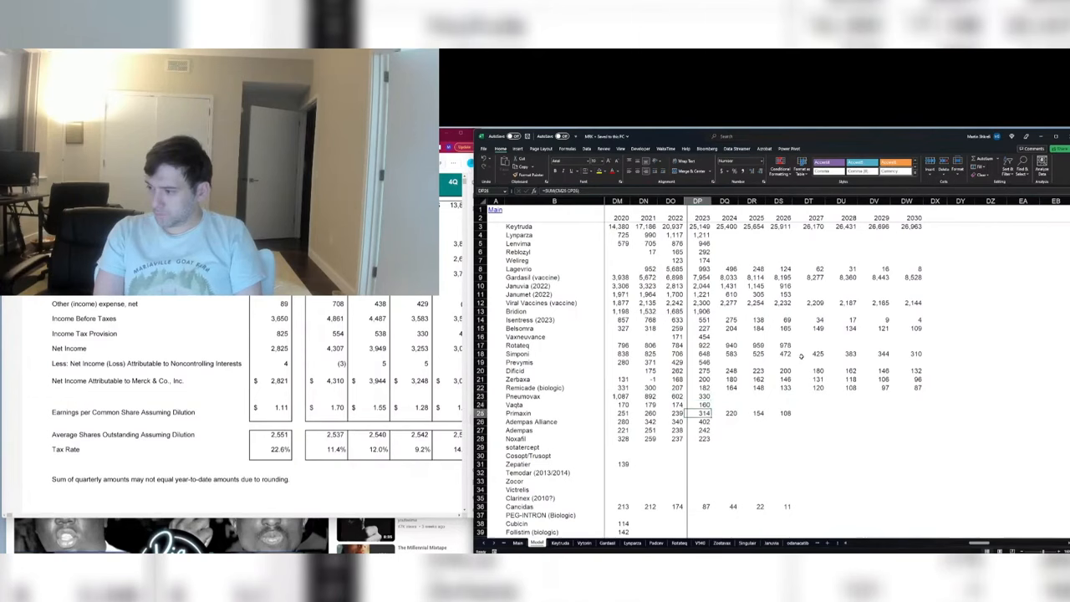
pyautogui.press('Right')
pyautogui.hotkey('shift', 'Right')
pyautogui.hotkey('shift', 'Right')
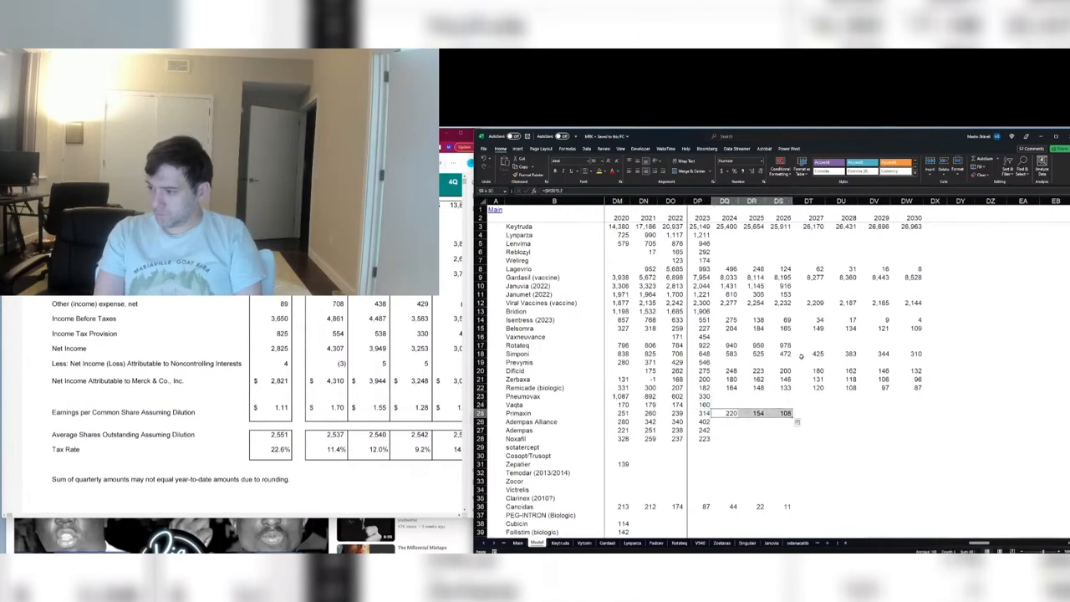
pyautogui.press('Delete')
# Step: Clear Cancidas's 2023 sales estimate
pyautogui.press('Left')
pyautogui.press('Down')
pyautogui.press('Down')
pyautogui.press('Down')
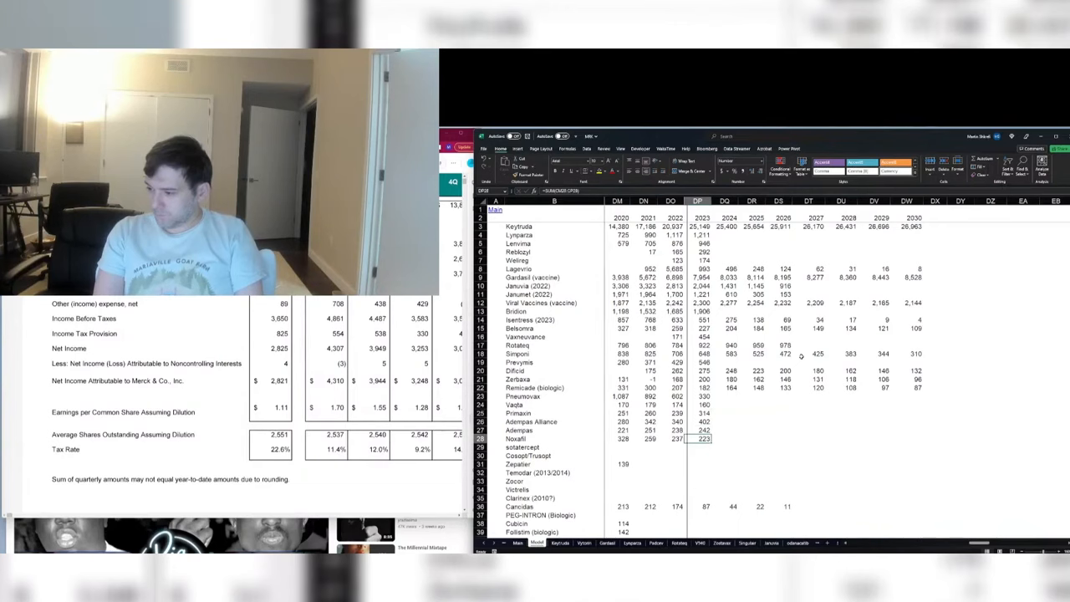
pyautogui.hotkey('ctrl', 'Down')
pyautogui.press('Delete')
pyautogui.press('Left')
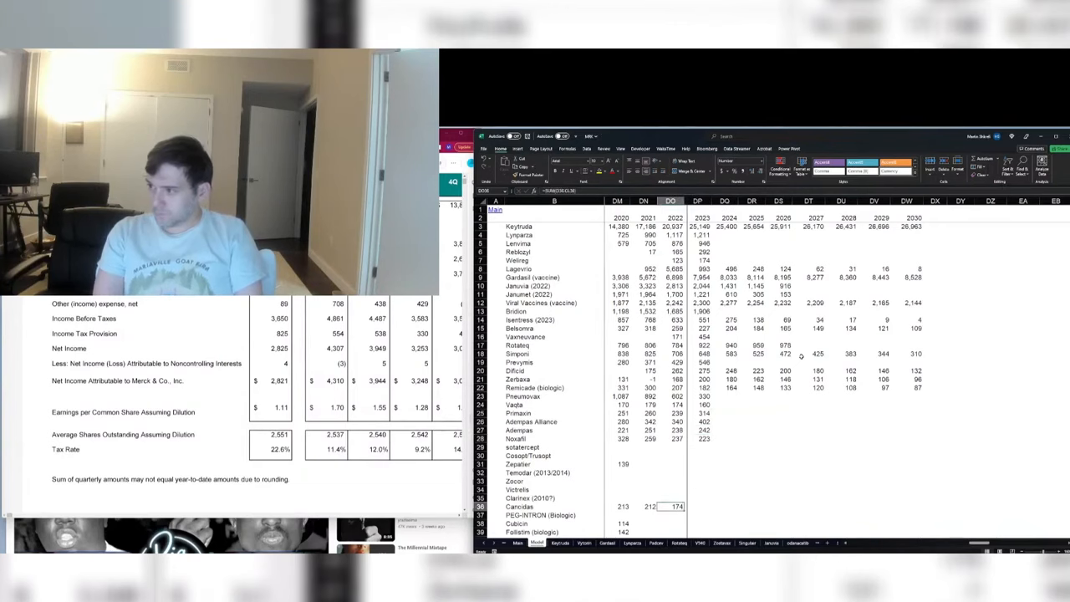
# Step: Save the workbook and clear Invanz's 2023 sales estimate
pyautogui.press('Right')
pyautogui.hotkey('ctrl', 'Down')
pyautogui.hotkey('ctrl', 's')
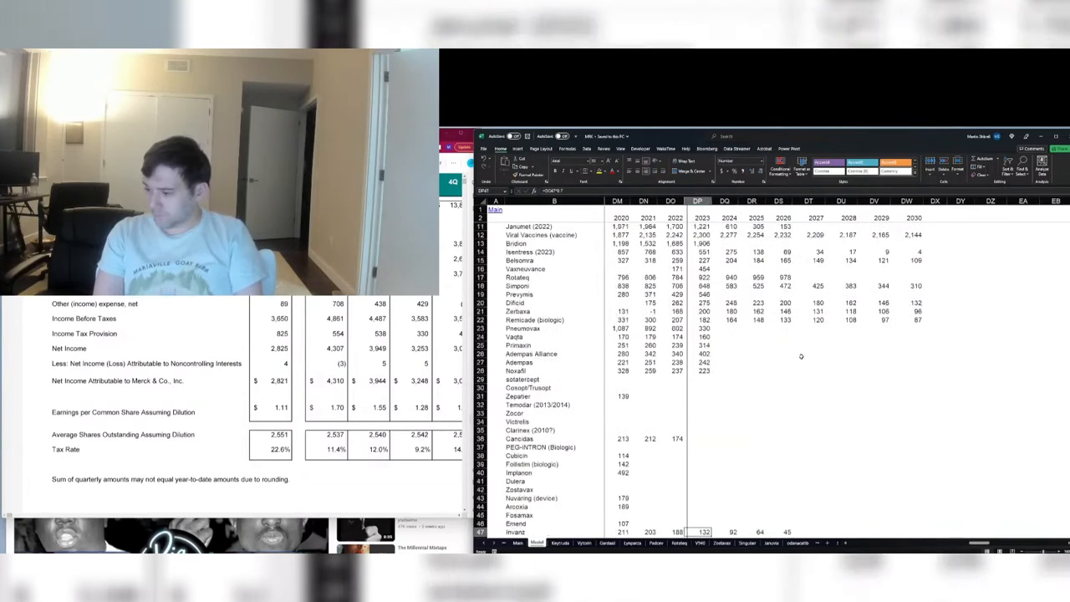
# Step: Fill the Animal sales growth formula from 2026 across through 2030
pyautogui.hotkey('ctrl', 'Down')
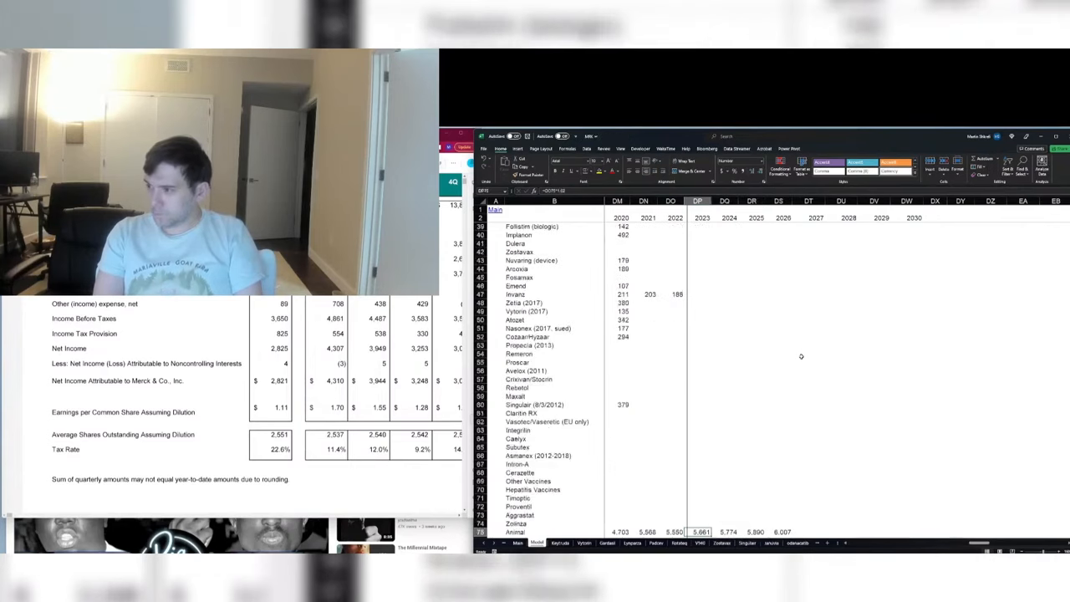
pyautogui.press('Right')
pyautogui.press('Right')
pyautogui.press('Right')
pyautogui.hotkey('shift', 'Right')
pyautogui.hotkey('shift', 'Right')
pyautogui.hotkey('shift', 'Right')
pyautogui.hotkey('shift', 'Right')
pyautogui.hotkey('shift', 'Right')
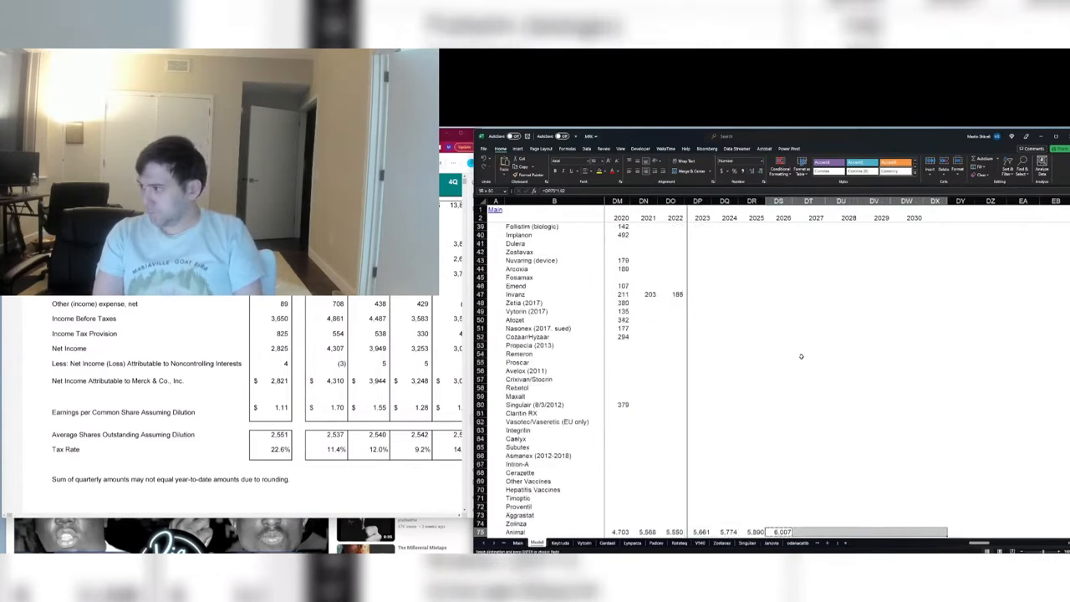
pyautogui.hotkey('shift', 'Left')
pyautogui.hotkey('ctrl', 'r')
# Step: Fill the Other sales forecast formula from 2026 across through 2030
pyautogui.hotkey('ctrl', 'Down')
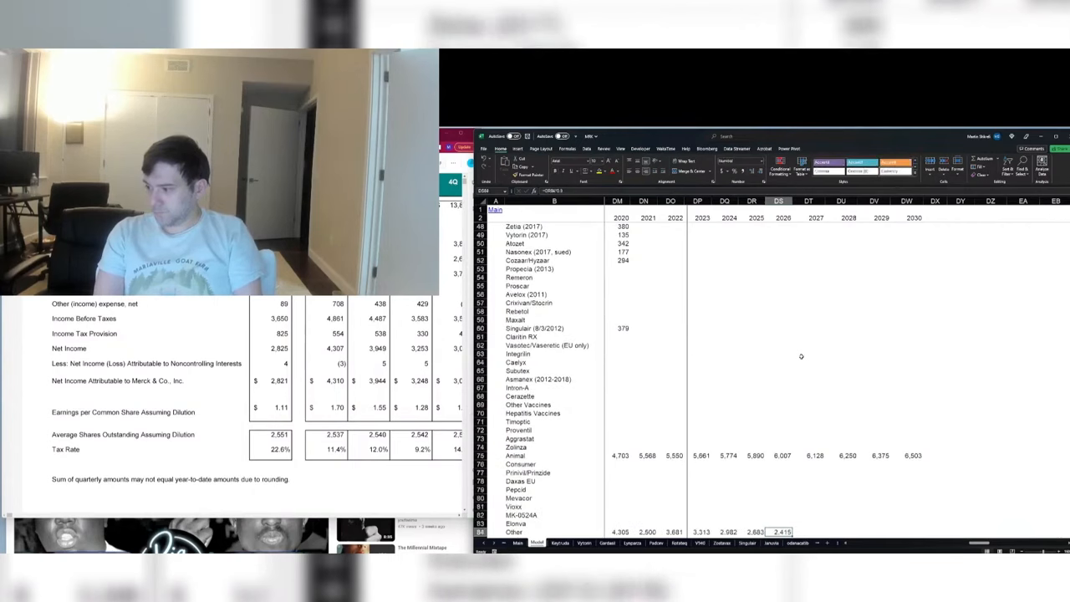
pyautogui.hotkey('shift', 'Right')
pyautogui.hotkey('shift', 'Right')
pyautogui.hotkey('shift', 'Right')
pyautogui.hotkey('shift', 'Right')
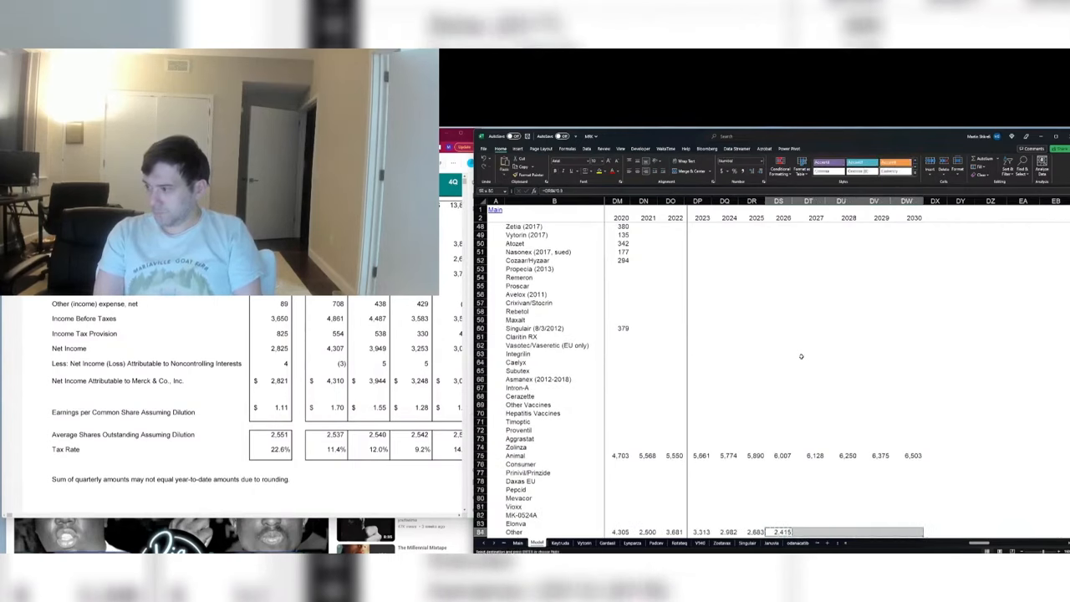
pyautogui.hotkey('ctrl', 'r')
# Step: Extend the Revenue total formula from 2026 across through 2030
pyautogui.press('Down')
pyautogui.press('Down')
pyautogui.press('Up')
pyautogui.hotkey('shift', 'Right')
pyautogui.hotkey('shift', 'Right')
pyautogui.hotkey('shift', 'Right')
pyautogui.hotkey('shift', 'Right')
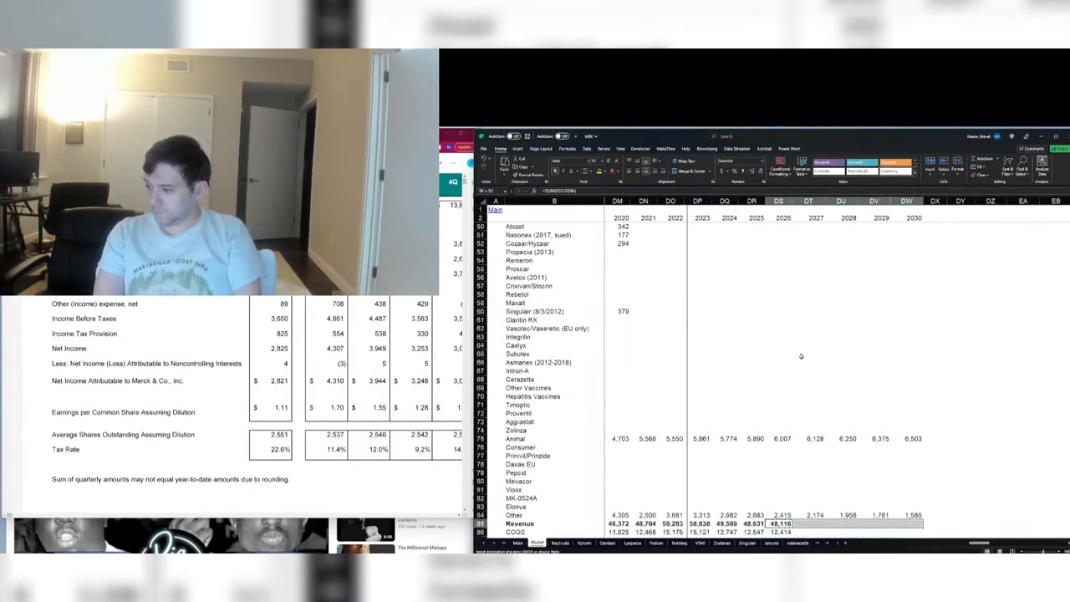
pyautogui.hotkey('ctrl', 'r')
# Step: Check the ranges summed by the Revenue formulas for 2027 and 2030
pyautogui.press('F2')
pyautogui.press('Tab')
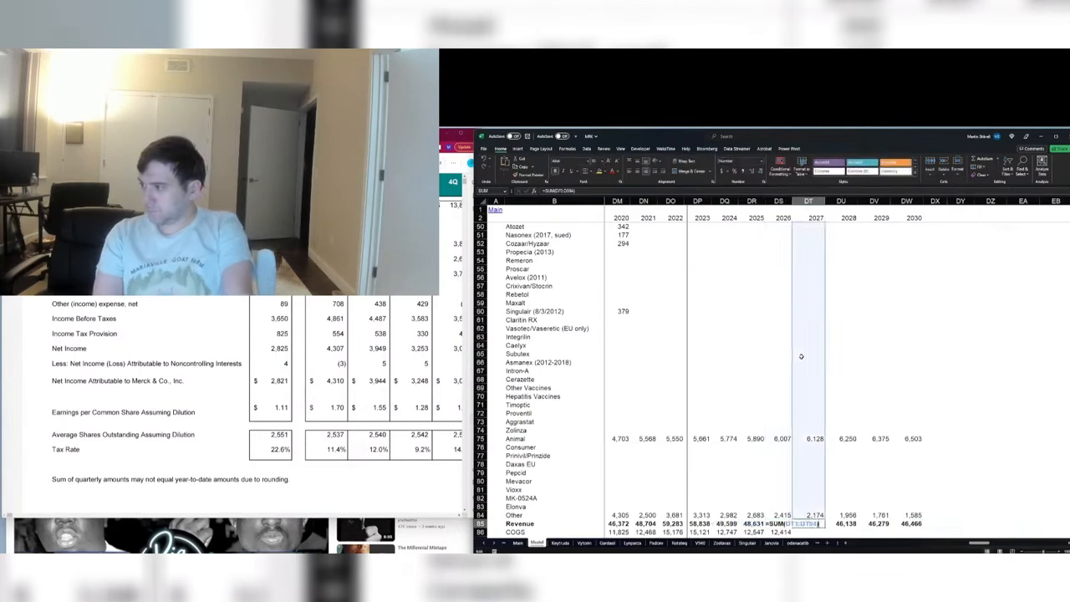
pyautogui.press('Right')
pyautogui.press('Right')
pyautogui.press('Right')
pyautogui.press('F2')
pyautogui.press('Escape')
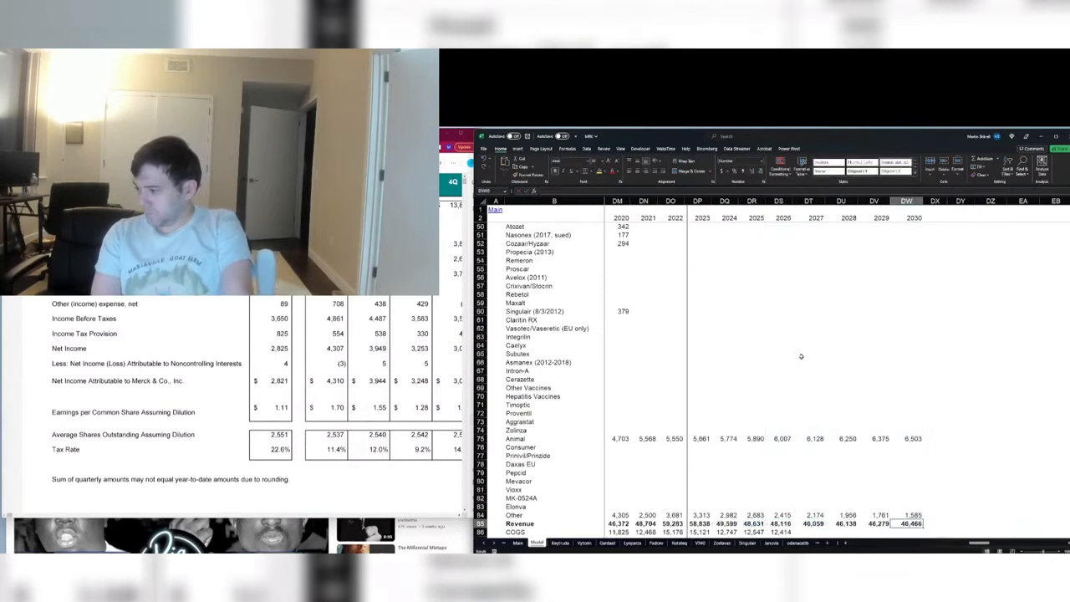
# Step: Search the drug and pipeline list on the Main sheet and return to the Model sheet
pyautogui.press('Right')
pyautogui.hotkey('ctrl', 'Up')
pyautogui.press('Down')
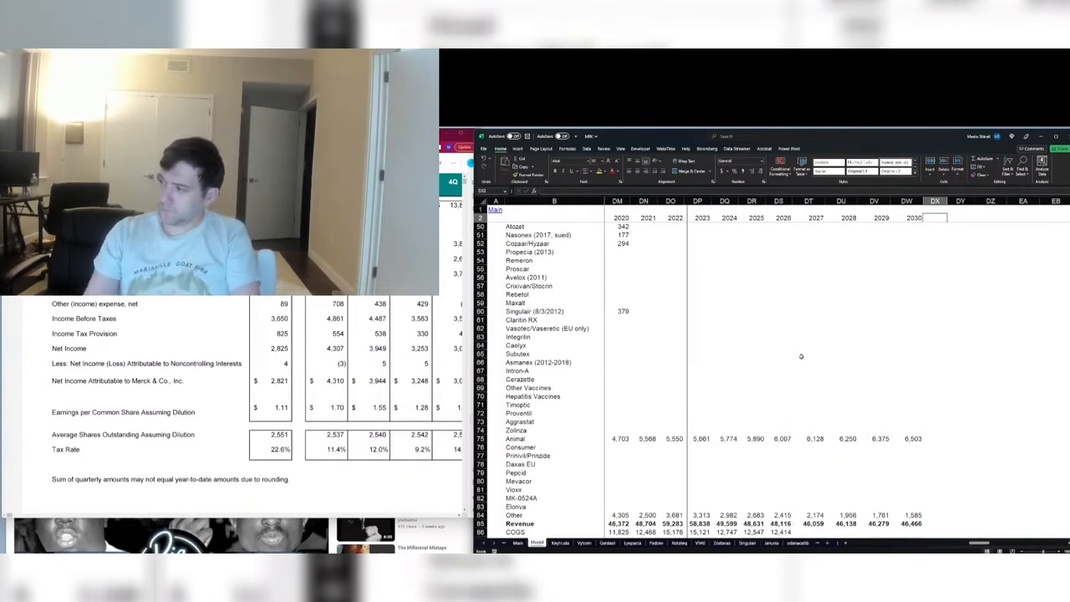
pyautogui.hotkey('ctrl', 'pageup')
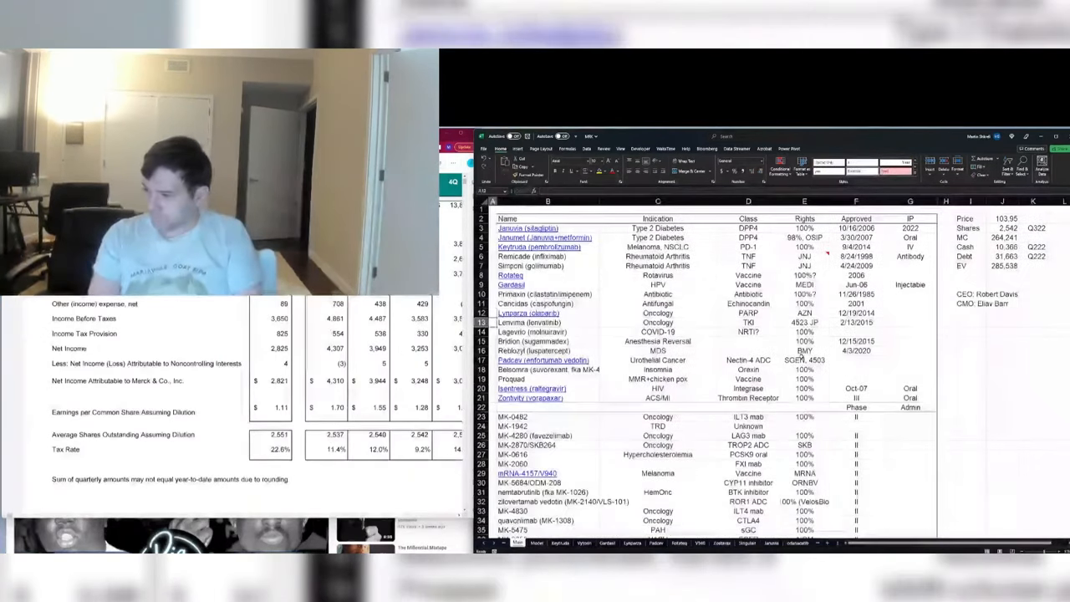
pyautogui.click(548, 435)
pyautogui.hotkey('ctrl', 'f')
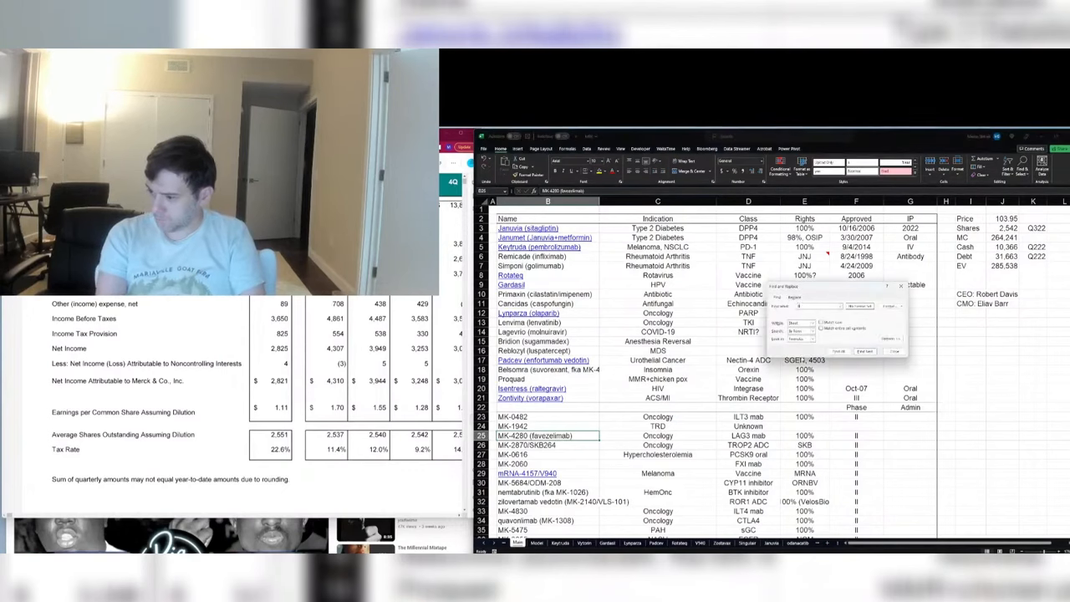
pyautogui.press('Return')
pyautogui.press('Escape')
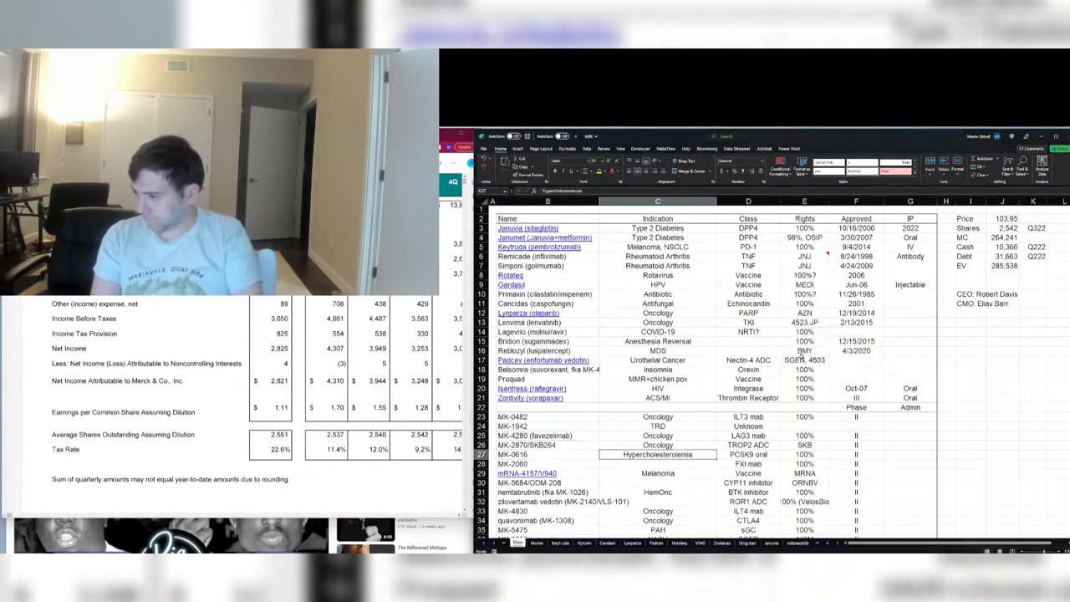
pyautogui.hotkey('ctrl', 'pagedown')
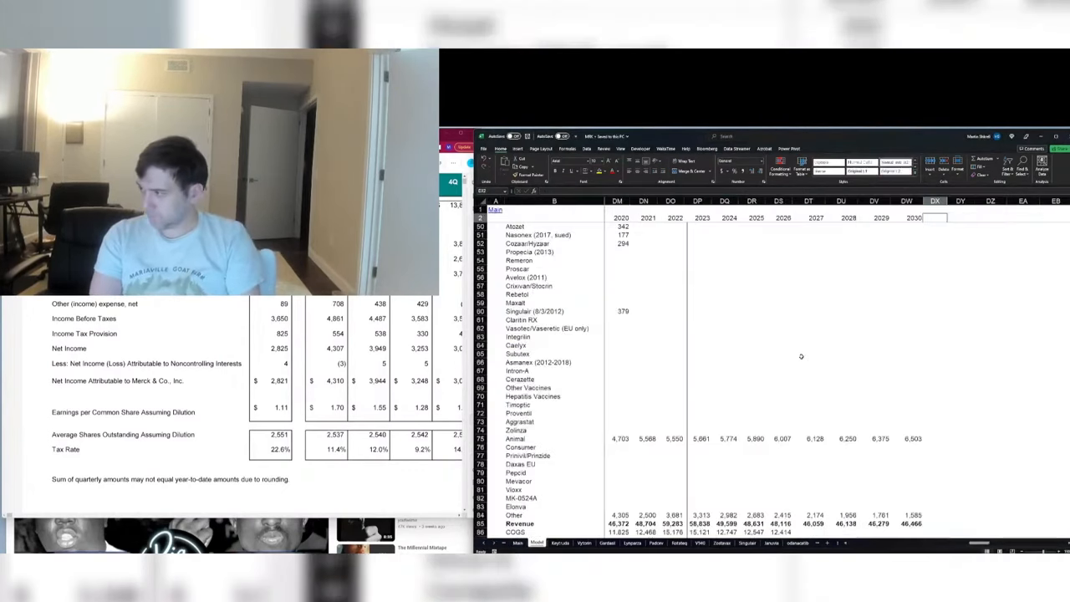
# Step: Add year headers 2031 through 2035 after 2030, using the formula =DW2+1 and copying it across
pyautogui.write('=DW2+1')
pyautogui.hotkey('ctrl', 'Return')
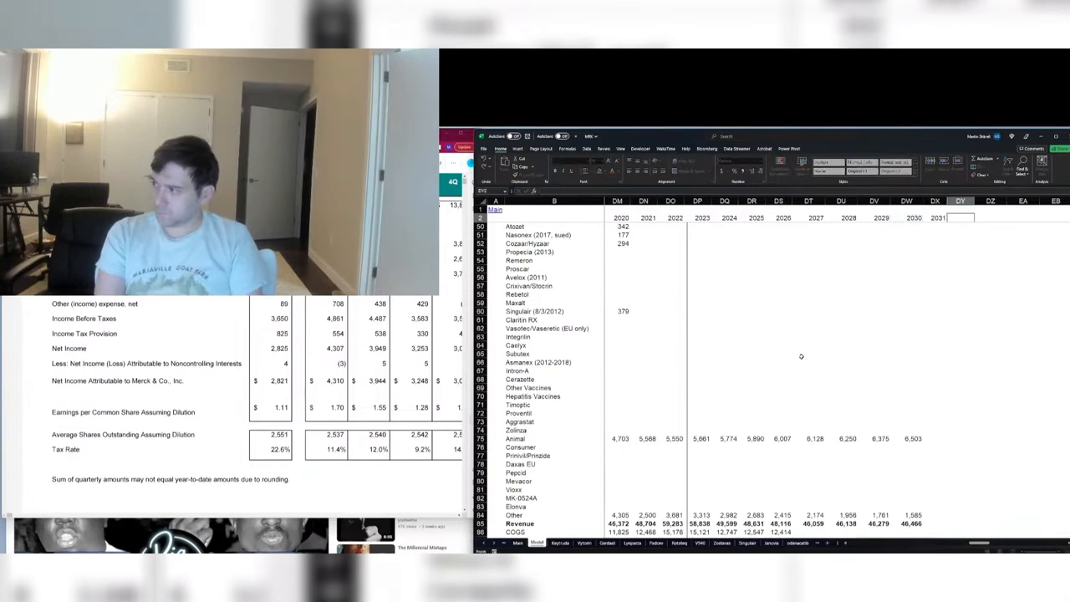
pyautogui.hotkey('ctrl', 'c')
pyautogui.hotkey('shift', 'Right')
pyautogui.hotkey('shift', 'Right')
pyautogui.hotkey('shift', 'Right')
pyautogui.hotkey('shift', 'Right')
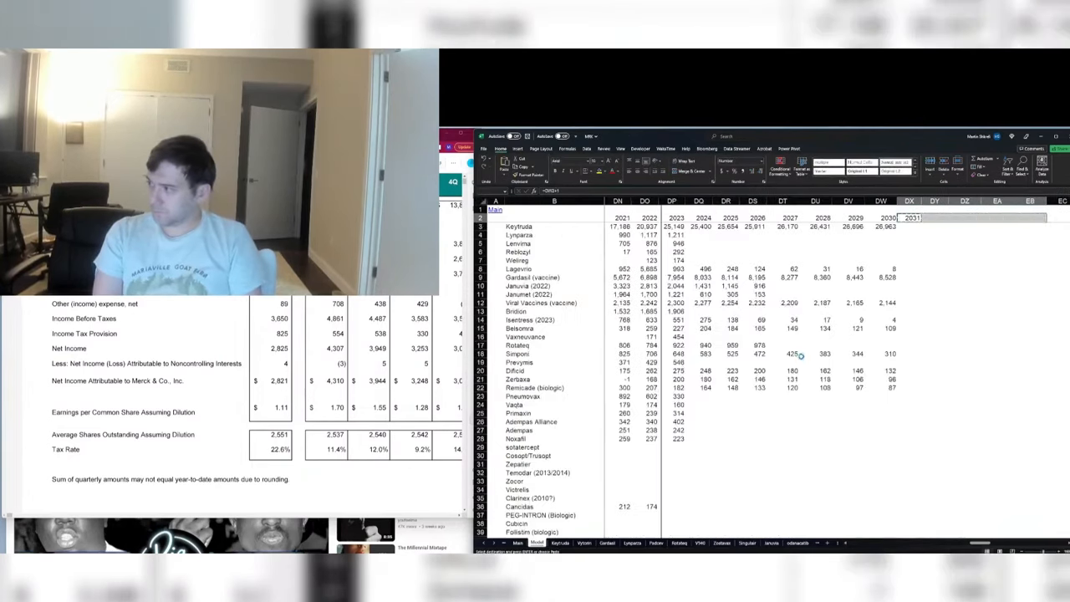
pyautogui.press('Return')
pyautogui.press('Right')
pyautogui.press('Down')
pyautogui.press('Left')
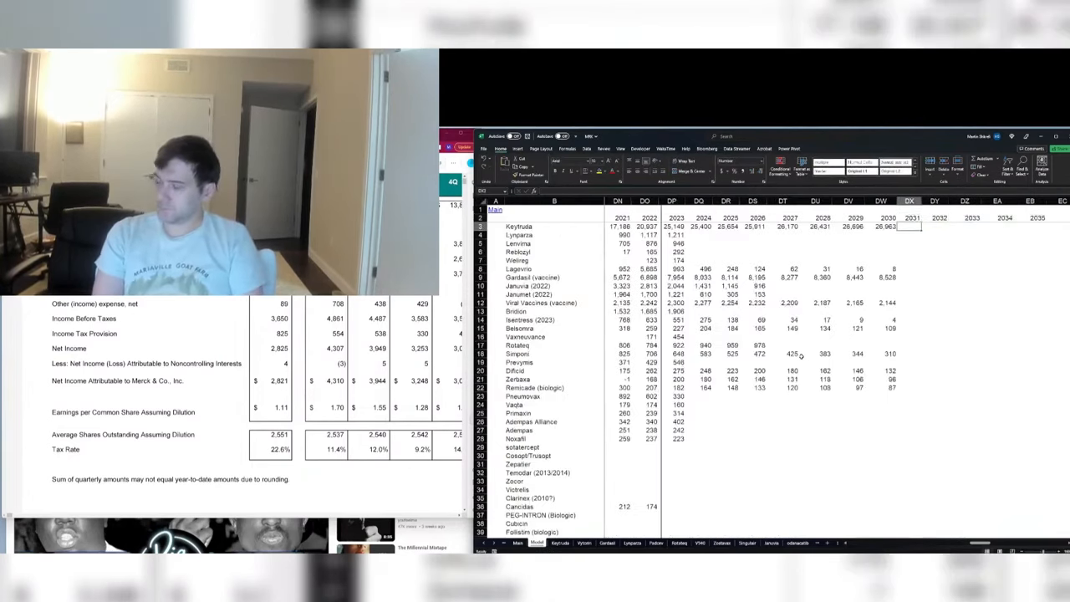
# Step: Switch to the browser, search the web for "keytruda biosimilar" and examine the results for patent expiry information
pyautogui.click(327, 385)
pyautogui.hotkey('ctrl', 't')
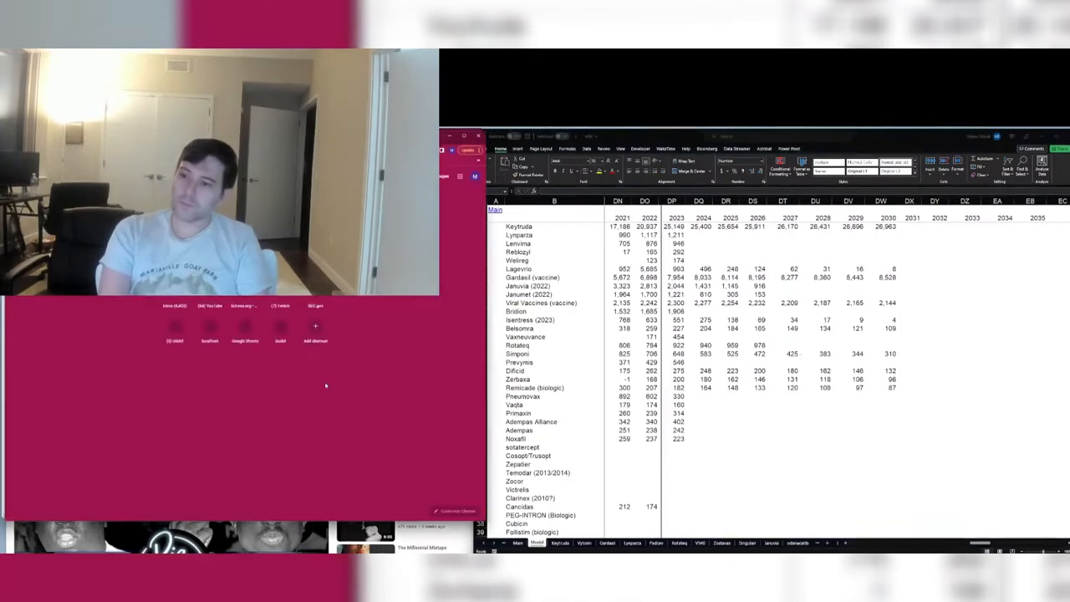
pyautogui.press('Return')
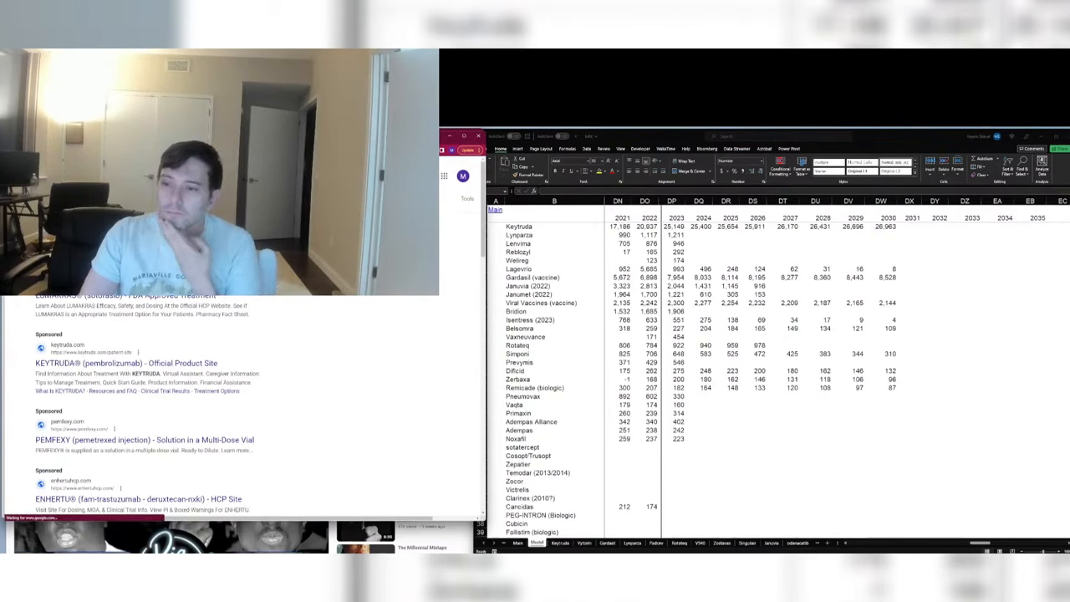
pyautogui.scroll(-5, 340, 314)
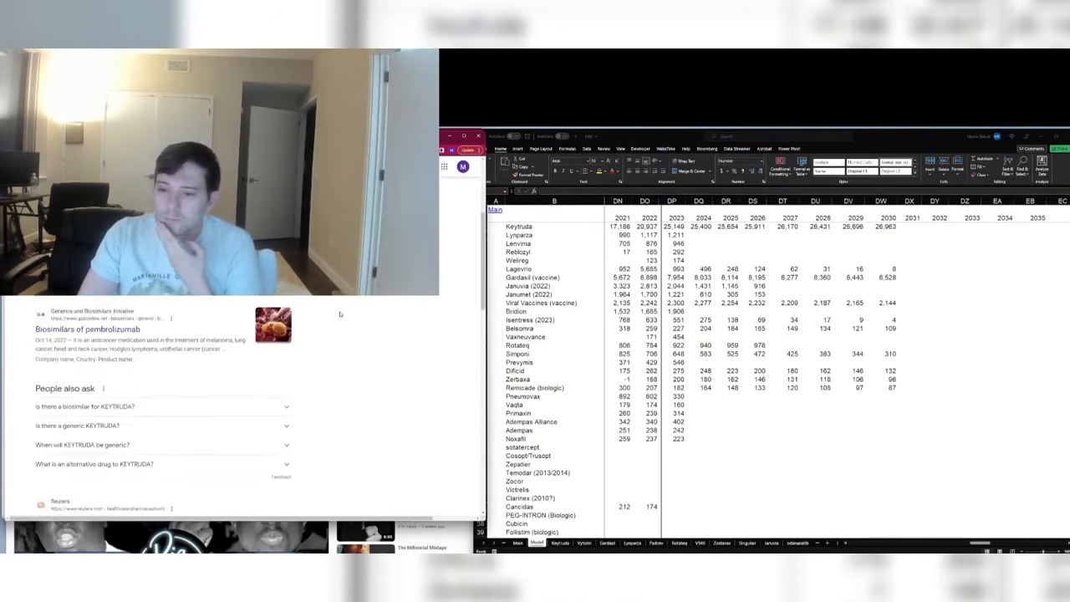
pyautogui.scroll(-2, 299, 304)
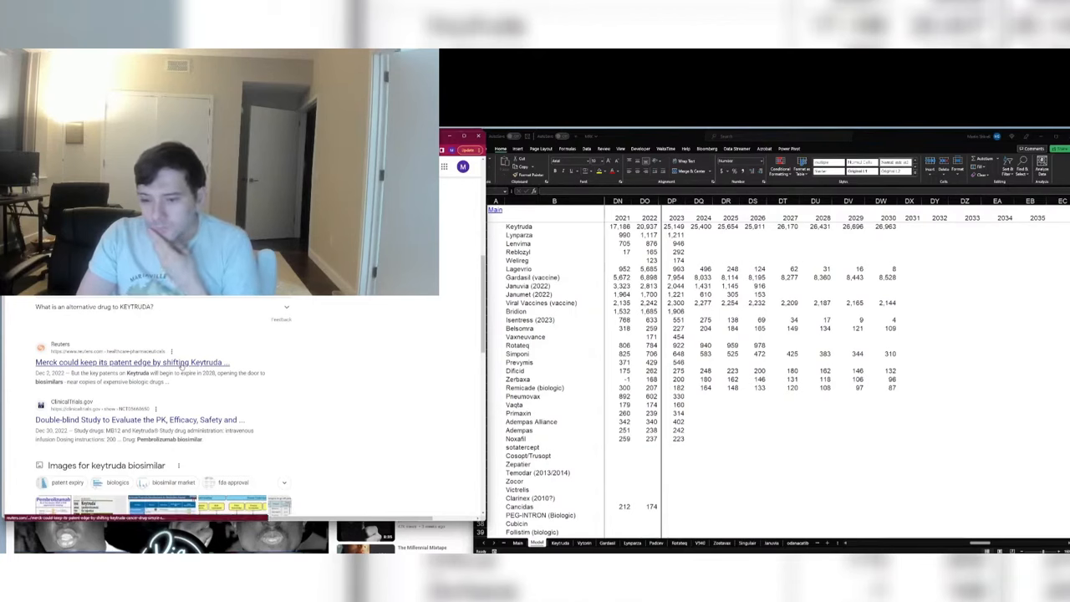
# Step: Switch back to Excel and change Keytruda's 2029 and 2030 formulas to 0.9 and 0.8 times the prior year's sales
pyautogui.click(853, 226)
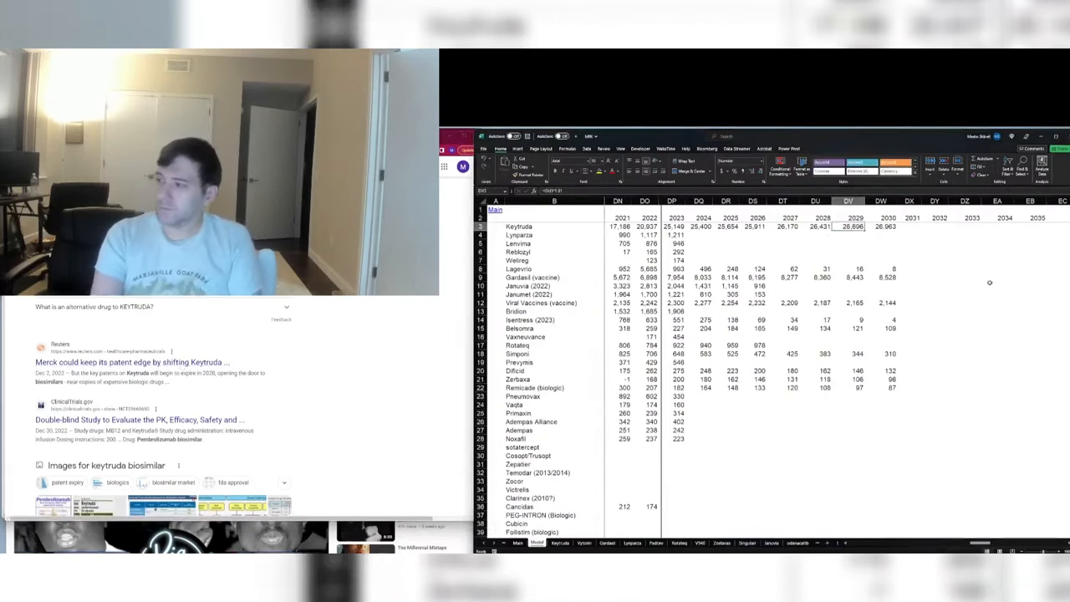
pyautogui.press('F2')
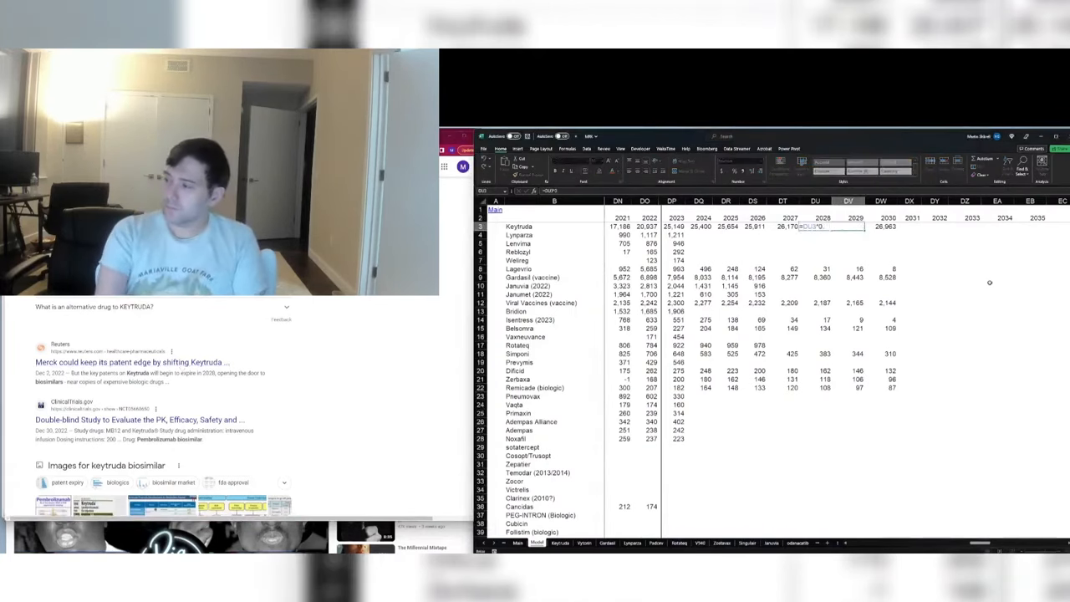
pyautogui.press('Tab')
pyautogui.press('F2')
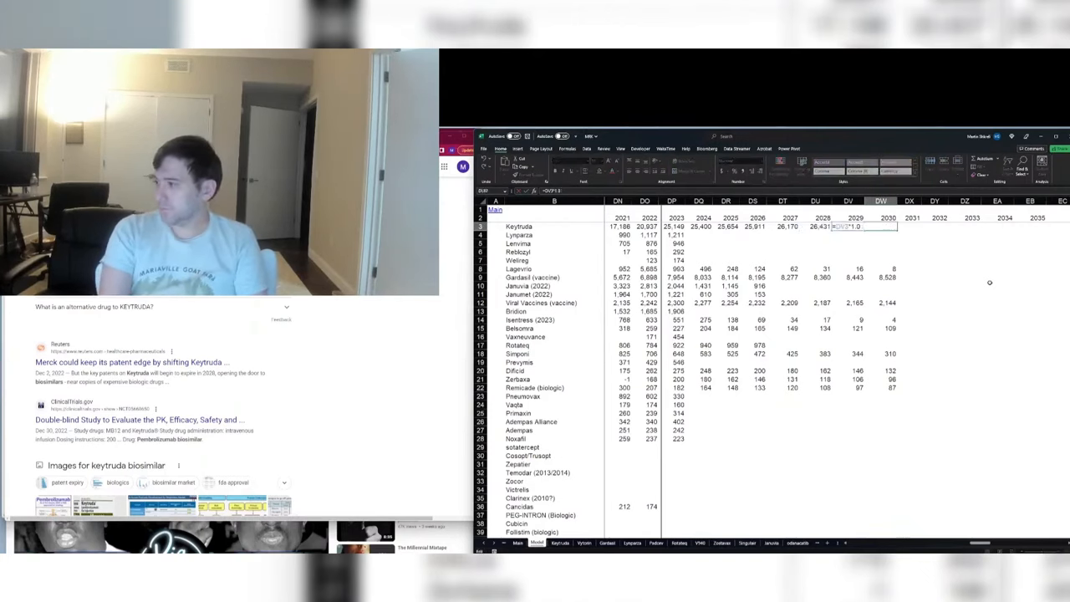
pyautogui.press('Tab')
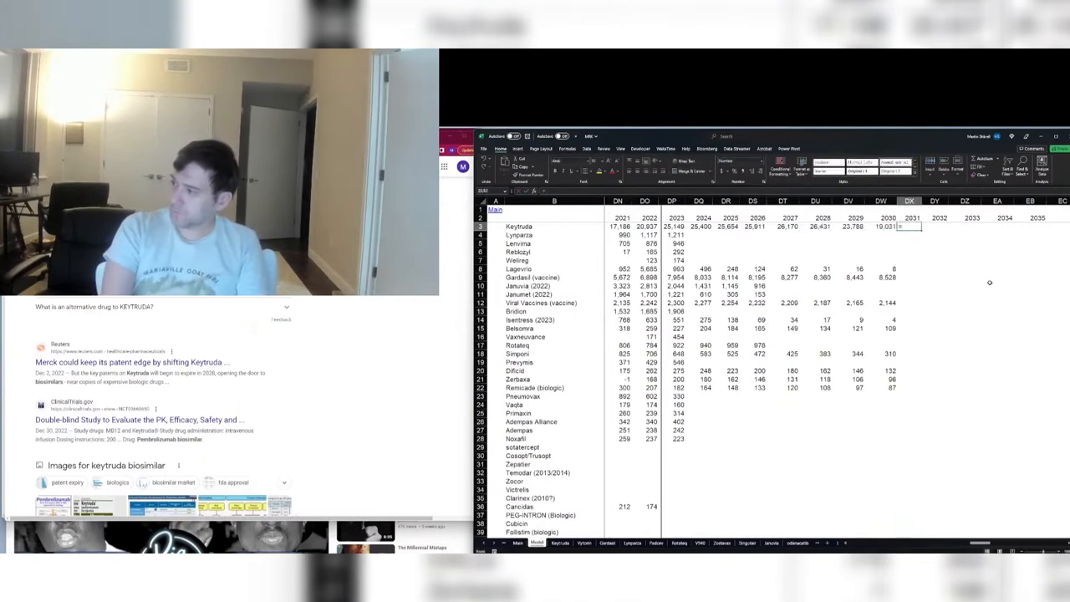
# Step: Forecast Keytruda's 2031 sales with =DW3*0.7 and its 2032 sales as 0.6 times 2031
pyautogui.write('=DW3*0.7')
pyautogui.press('Tab')
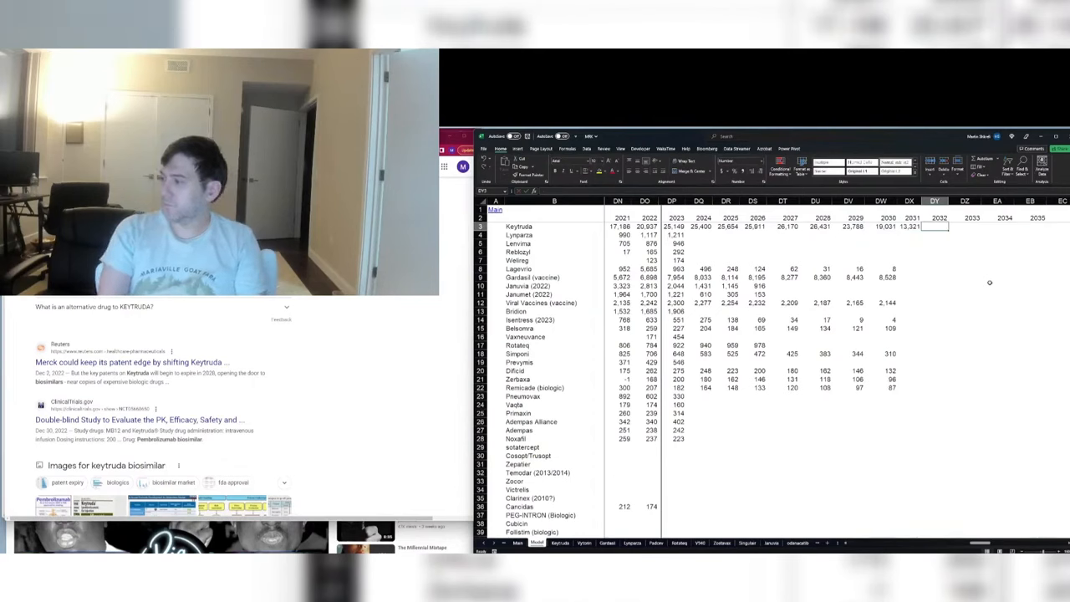
pyautogui.write('=DX3')
pyautogui.write('.6')
pyautogui.press('Tab')
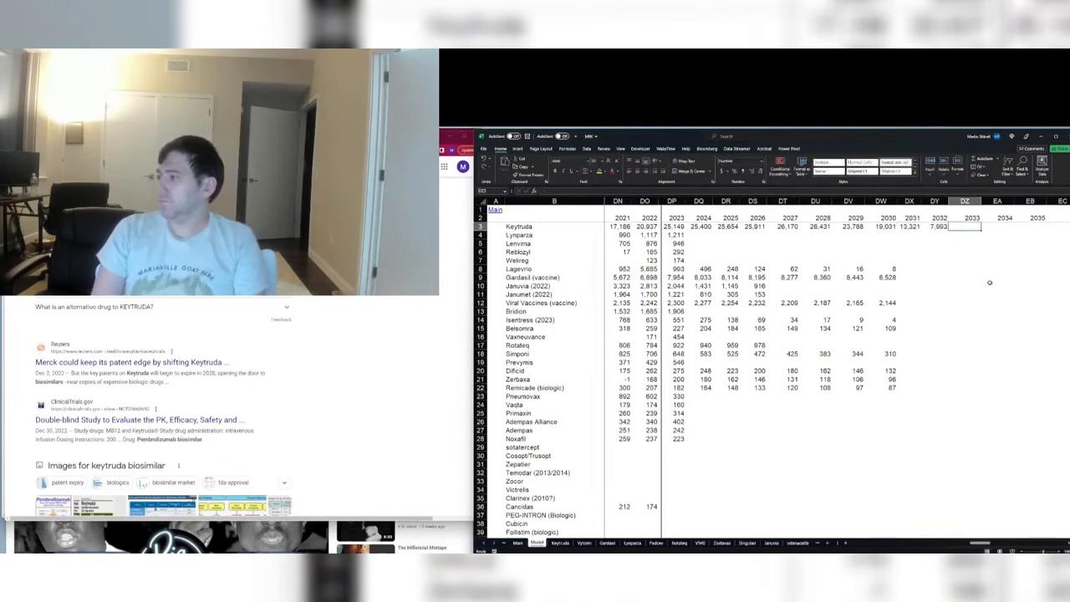
# Step: Copy Keytruda's 2032 sales formula across 2033 through 2035
pyautogui.press('Left')
pyautogui.hotkey('shift', 'Right')
pyautogui.hotkey('shift', 'Right')
pyautogui.hotkey('shift', 'Right')
pyautogui.hotkey('ctrl', 'r')
pyautogui.press('Left')
pyautogui.press('Down')
pyautogui.press('Up')
pyautogui.press('Up')
pyautogui.press('Left')
pyautogui.press('Left')
pyautogui.press('Left')
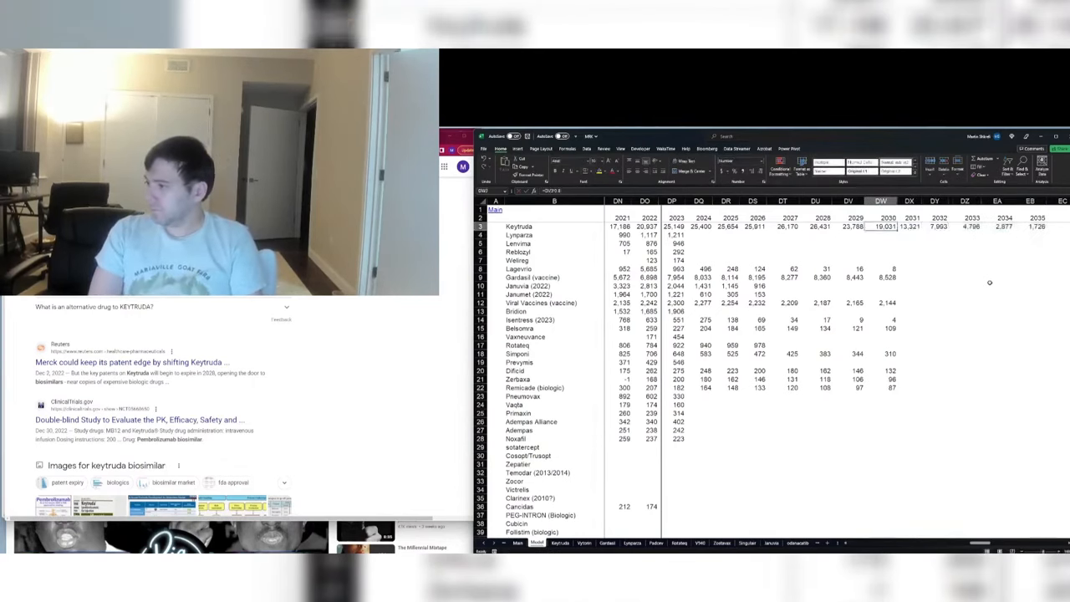
# Step: Give the forecast year columns out to 2035 a uniform width
pyautogui.moveTo(753, 202)
pyautogui.mouseDown()
pyautogui.moveTo(1046, 201)
pyautogui.moveTo(1032, 201)
pyautogui.mouseUp()
pyautogui.click(930, 226)
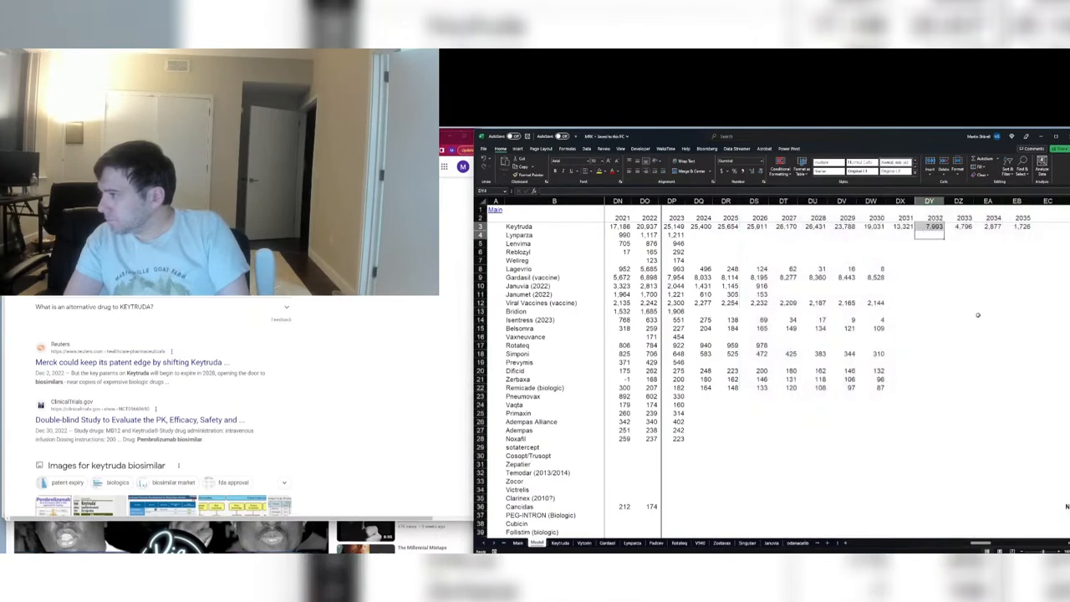
pyautogui.press('Up')
pyautogui.press('Down')
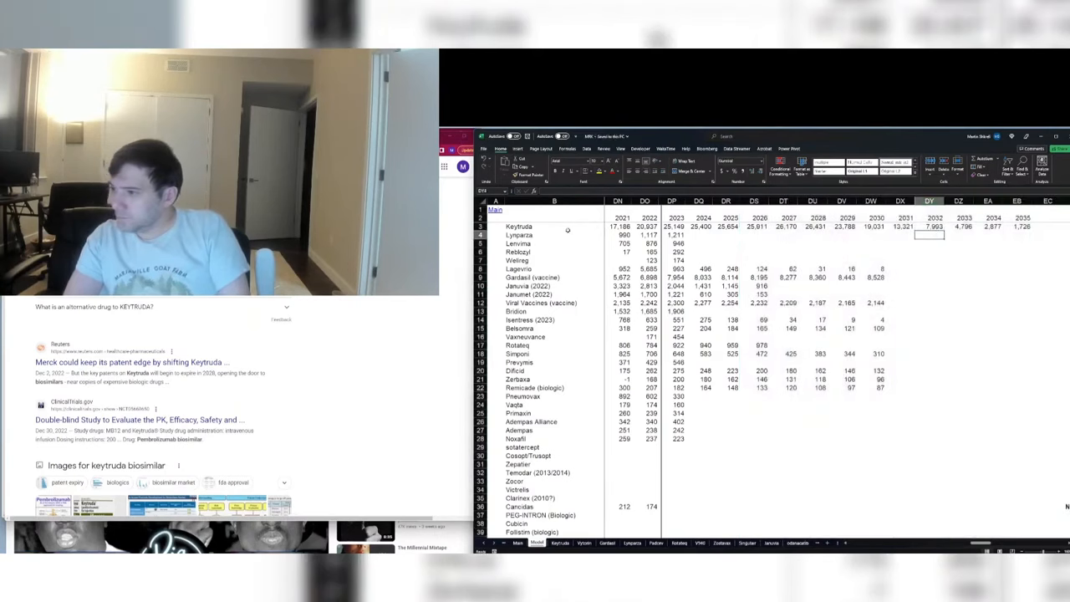
# Step: On the Keytruda sheet, insert a row above Clinical Trials labelled IP with the value 2028?, and save the workbook
pyautogui.click(496, 210)
pyautogui.click(561, 253)
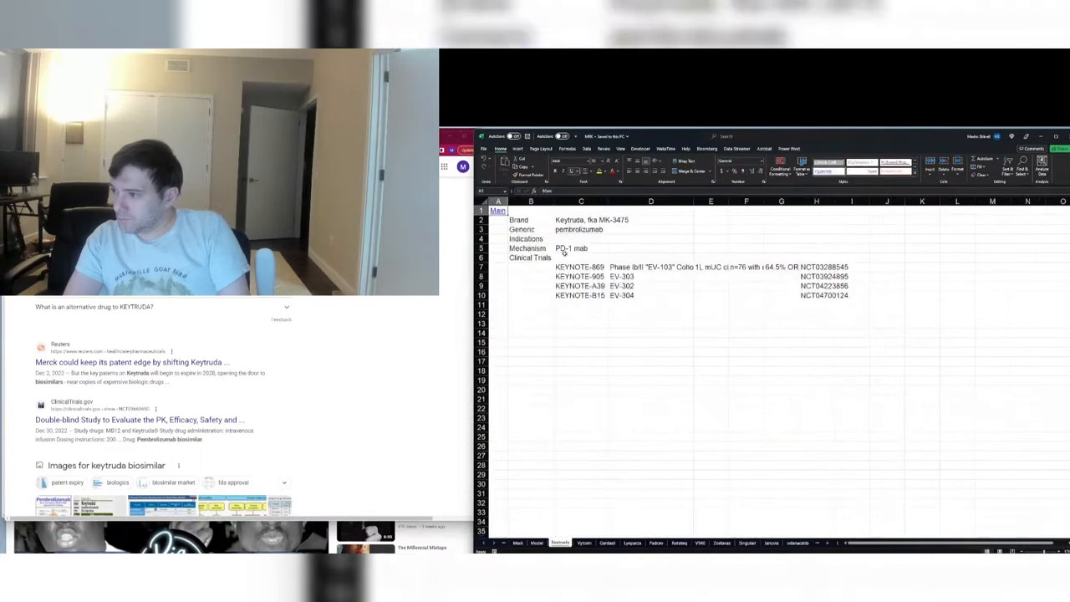
pyautogui.click(565, 240)
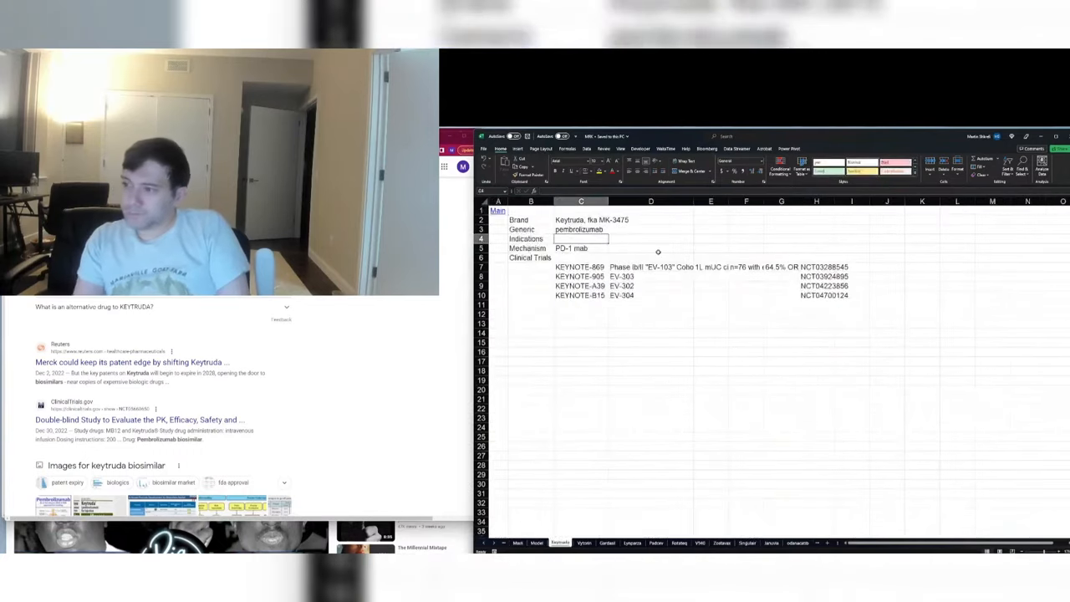
pyautogui.press('Down')
pyautogui.press('Down')
pyautogui.hotkey('shift', 'space')
pyautogui.hotkey('ctrl', 'shift', '=')
pyautogui.press('Left')
pyautogui.write('IP')
pyautogui.press('Tab')
pyautogui.write('20')
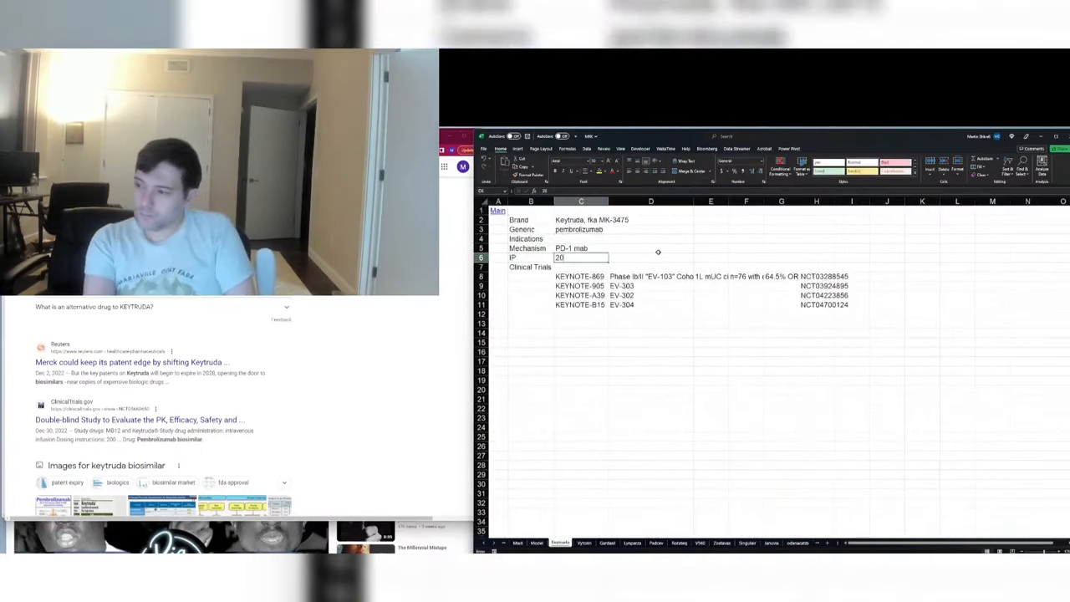
pyautogui.write('28?')
pyautogui.press('Return')
pyautogui.hotkey('ctrl', 's')
# Step: Fill in Keytruda's Indications as NSCLC, Melanoma
pyautogui.press('Left')
pyautogui.press('Up')
pyautogui.press('Up')
pyautogui.press('Up')
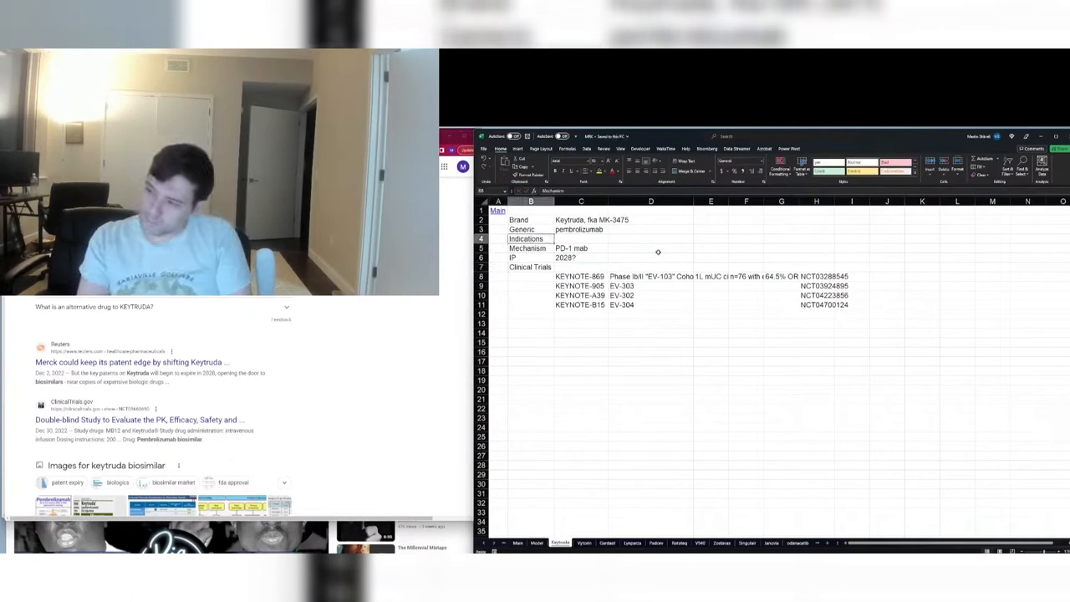
pyautogui.press('Right')
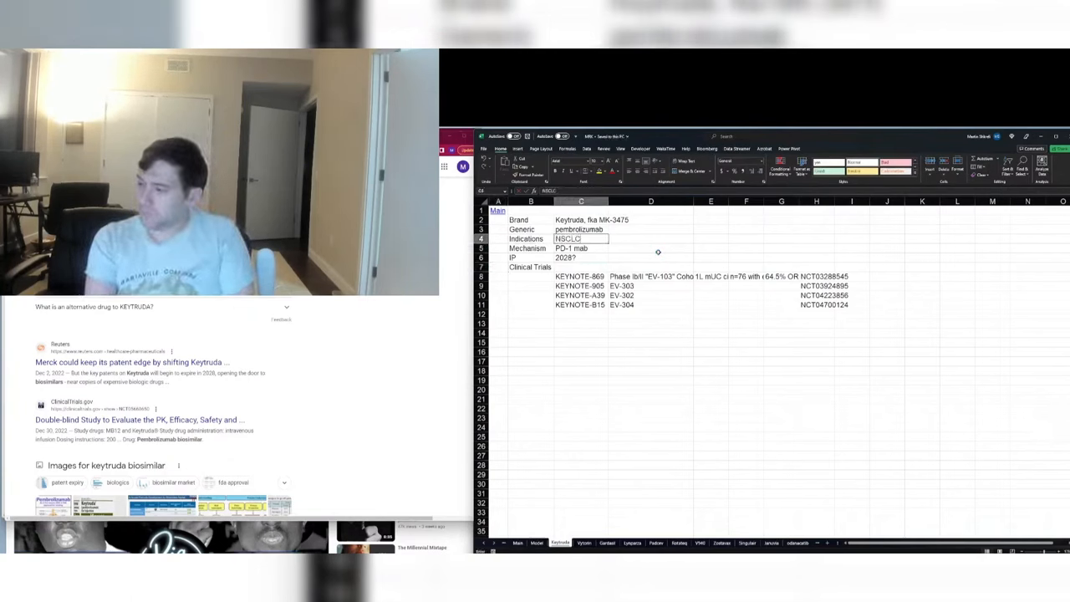
pyautogui.press('F2')
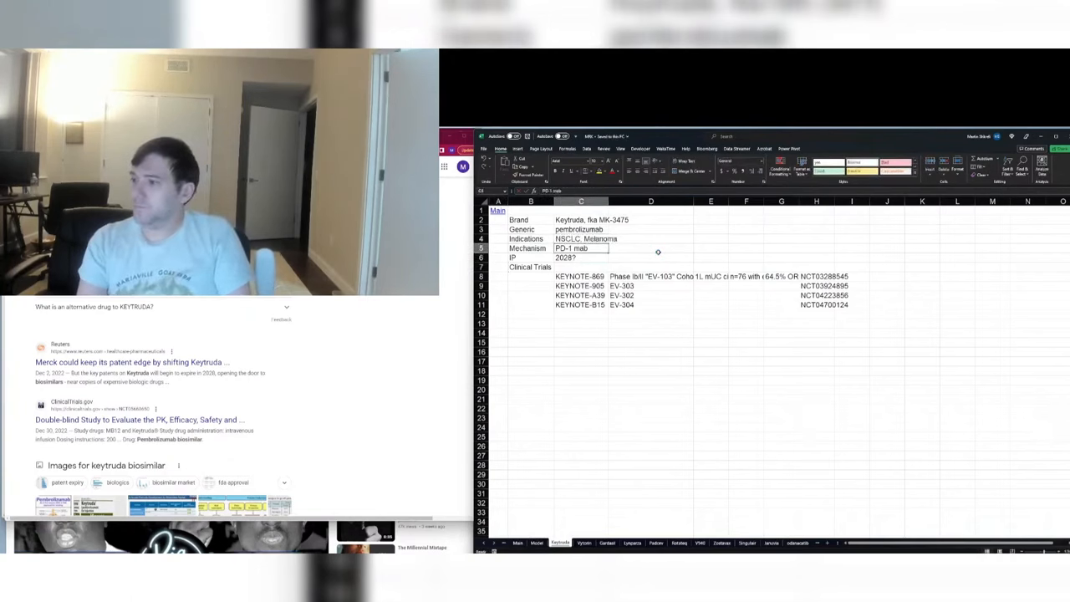
# Step: Return to the Main sheet and review the list of approved drugs from Januvia down to Padcev
pyautogui.click(499, 211)
pyautogui.click(499, 210)
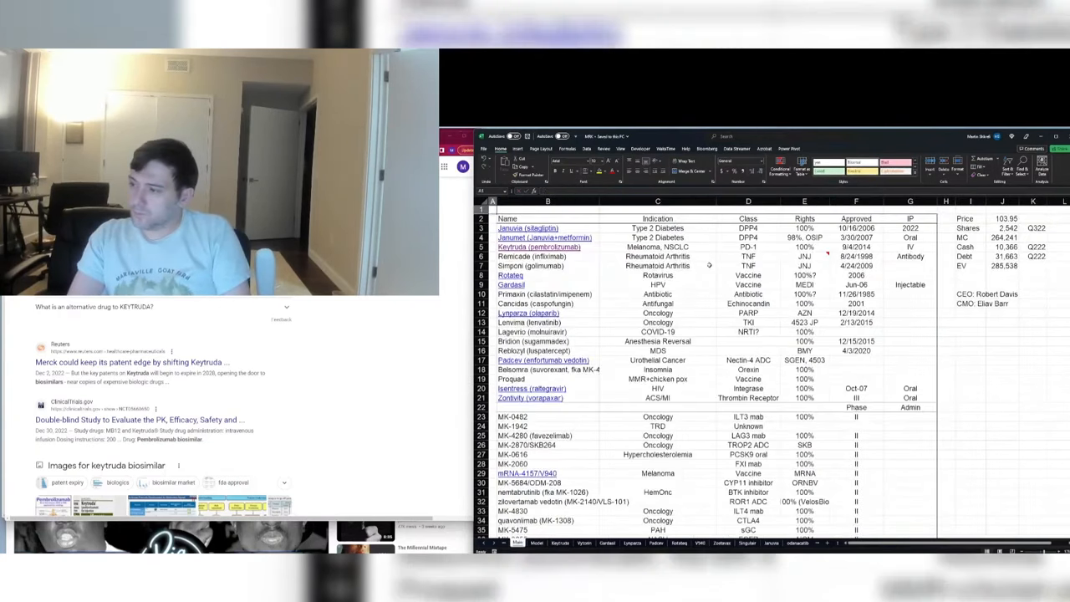
pyautogui.click(726, 266)
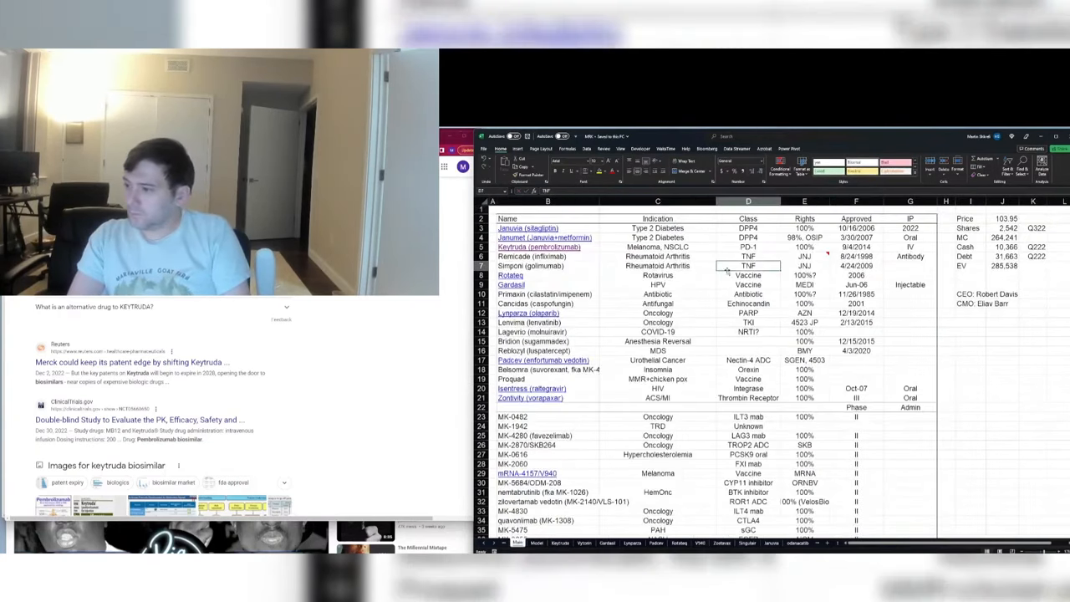
pyautogui.click(583, 227)
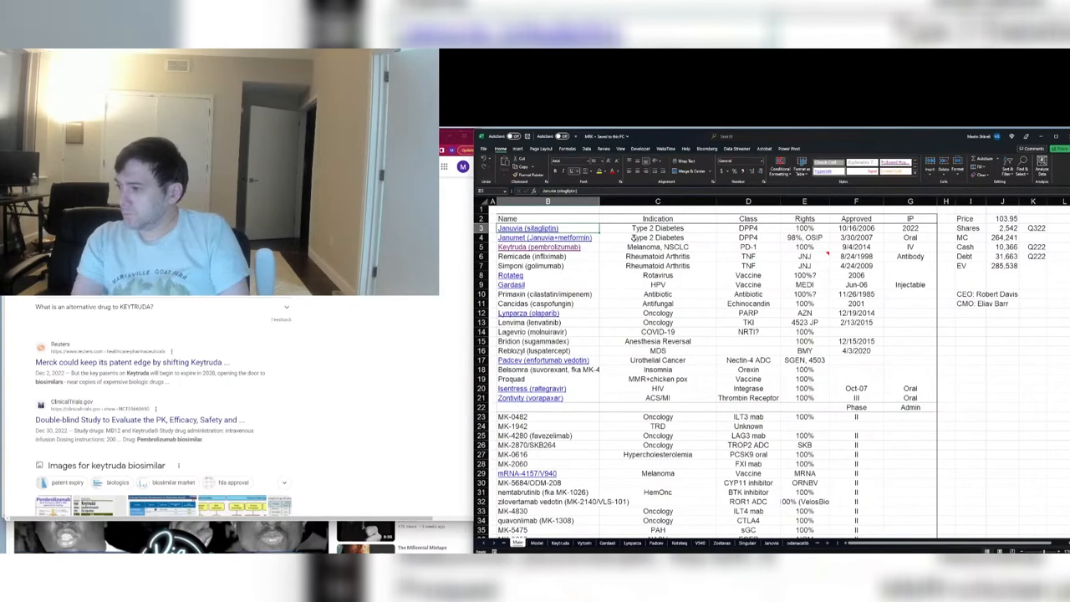
pyautogui.press('Down')
pyautogui.press('Down')
pyautogui.press('Down')
pyautogui.press('Down')
pyautogui.press('Down')
pyautogui.press('Down')
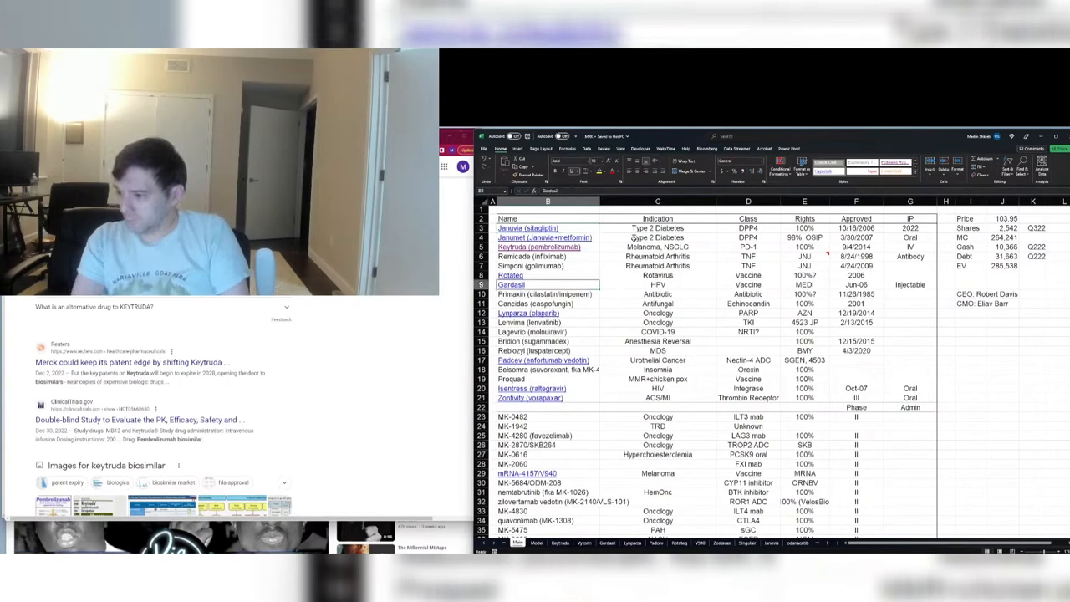
pyautogui.press('Down')
pyautogui.press('Down')
pyautogui.press('Down')
pyautogui.press('Down')
pyautogui.press('Down')
pyautogui.press('Down')
pyautogui.press('Down')
pyautogui.press('Down')
pyautogui.press('Down')
pyautogui.press('Down')
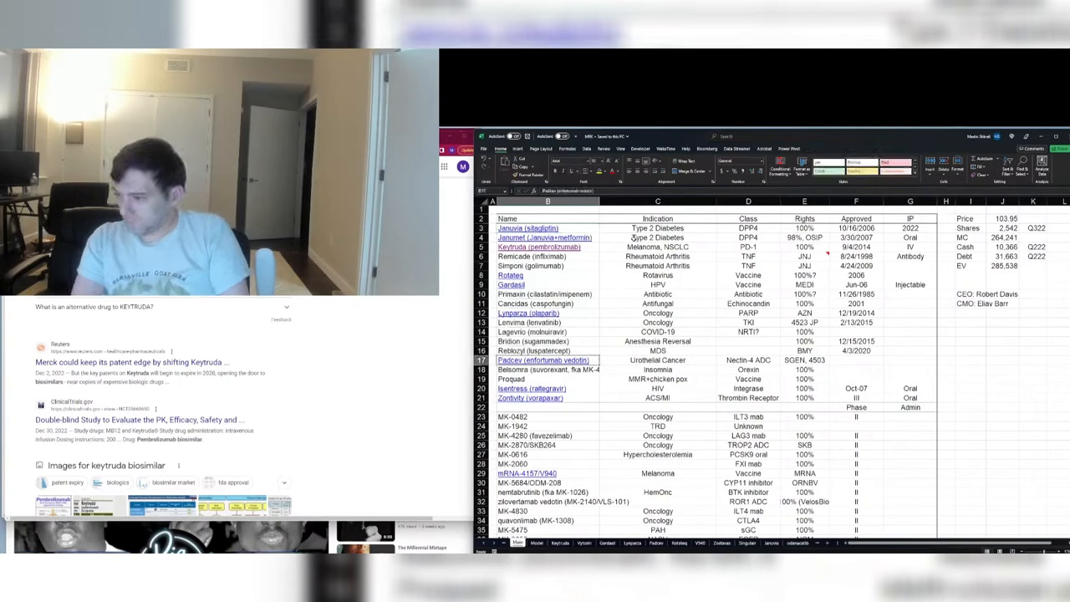
pyautogui.hotkey('ctrl', 'Home')
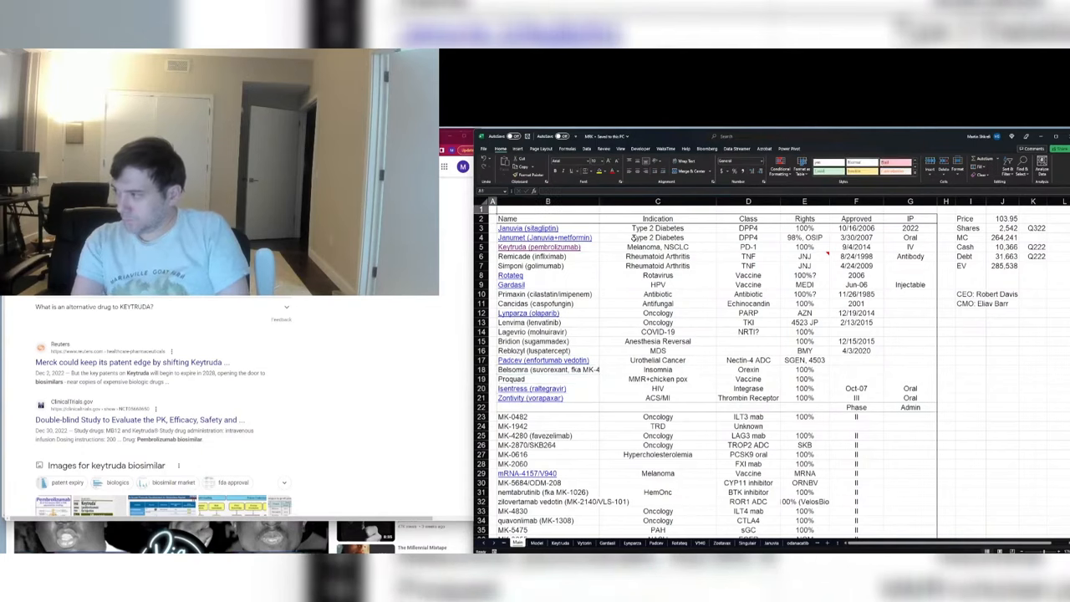
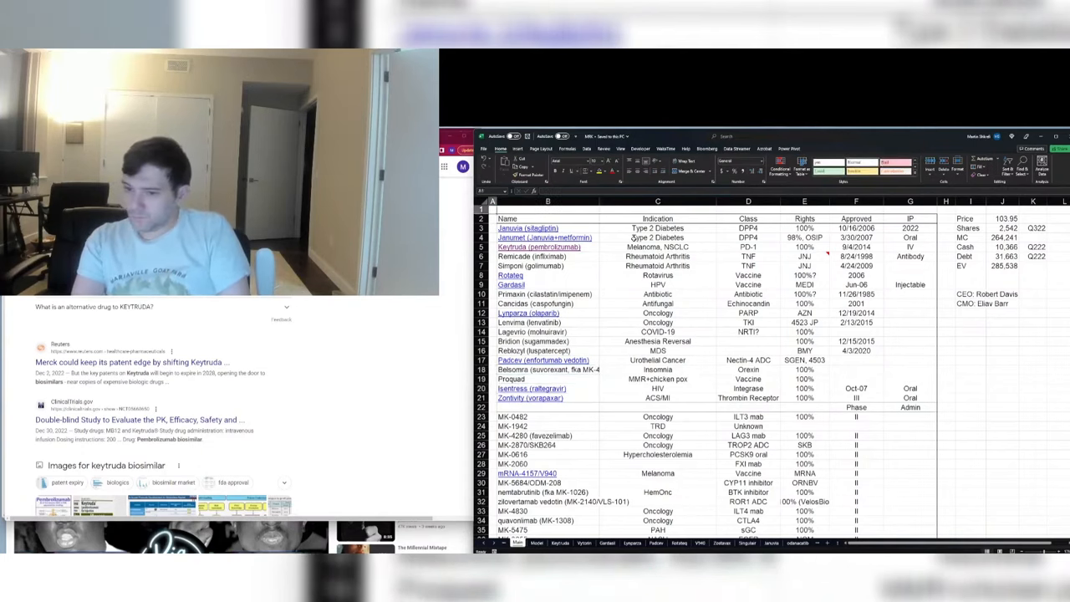
# Step: Open the Lynparza sheet and examine the expiry dates of its patents
pyautogui.hotkey('ctrl', 'pagedown')
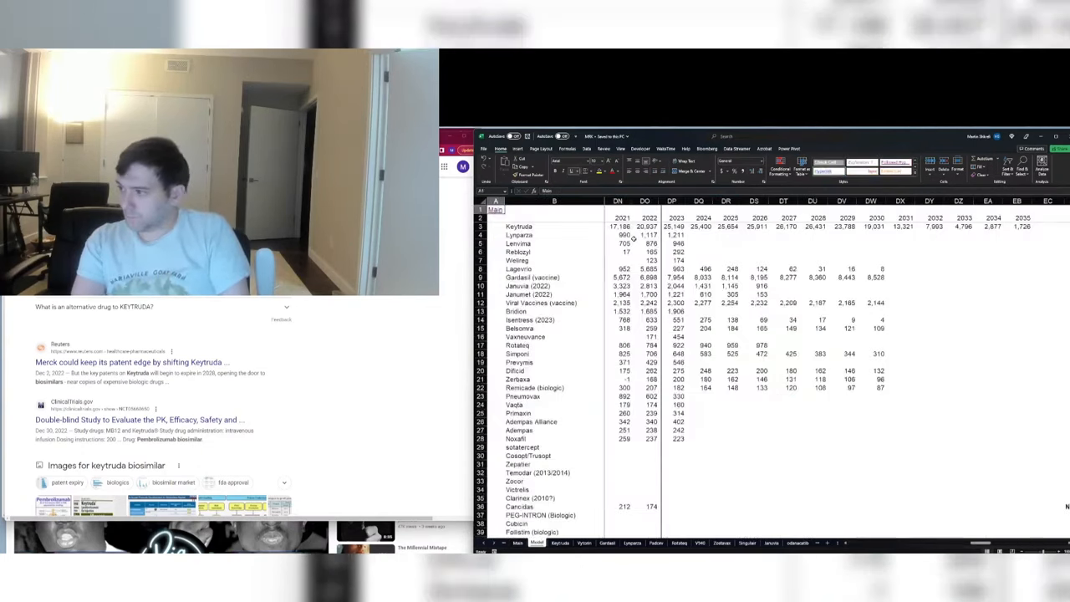
pyautogui.hotkey('ctrl', 'pageup')
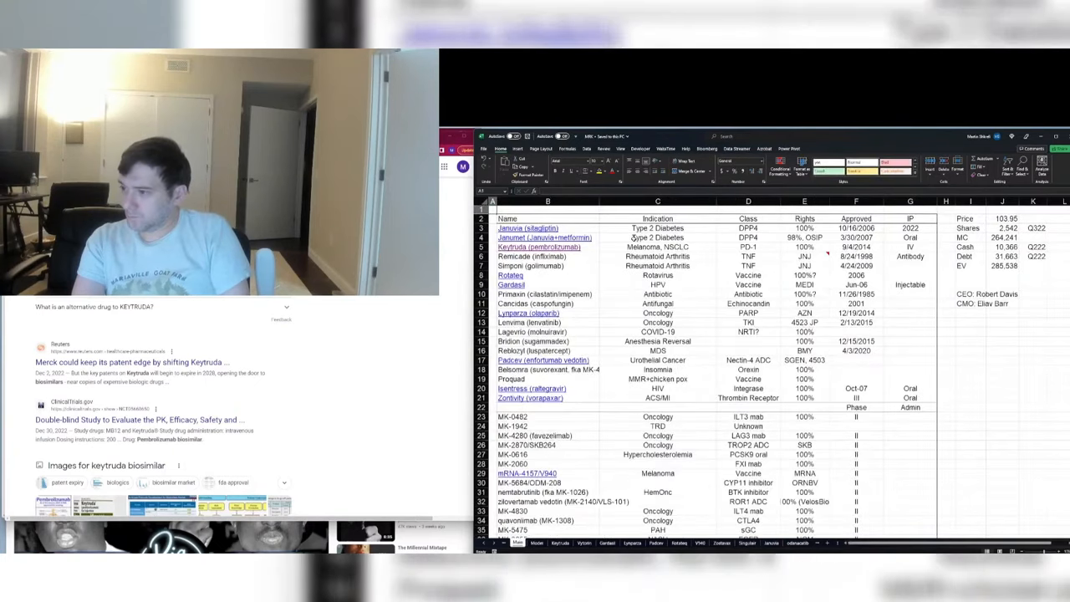
pyautogui.hotkey('ctrl', 'pagedown')
pyautogui.hotkey('ctrl', 'pagedown')
pyautogui.hotkey('ctrl', 'pagedown')
pyautogui.hotkey('ctrl', 'pagedown')
pyautogui.hotkey('ctrl', 'pagedown')
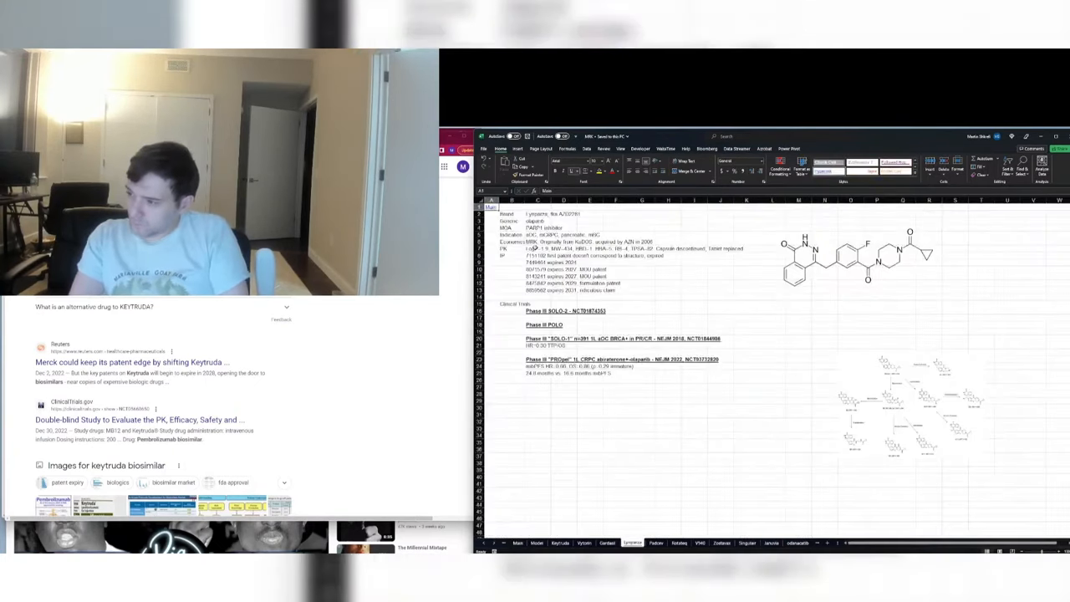
pyautogui.click(533, 248)
pyautogui.scroll(2, 535, 251)
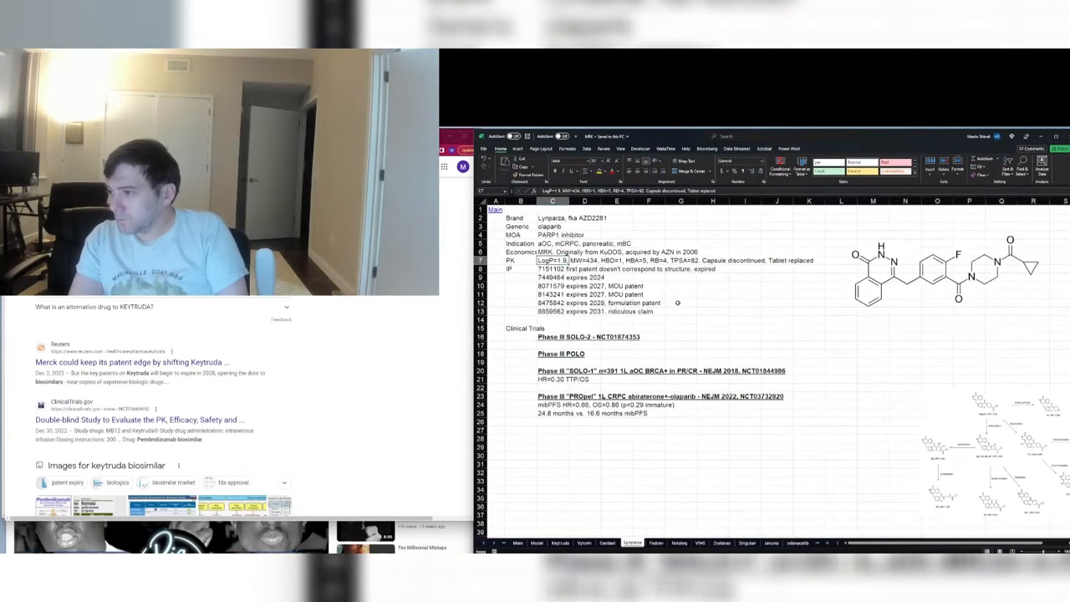
pyautogui.click(610, 278)
pyautogui.press('Left')
pyautogui.press('Left')
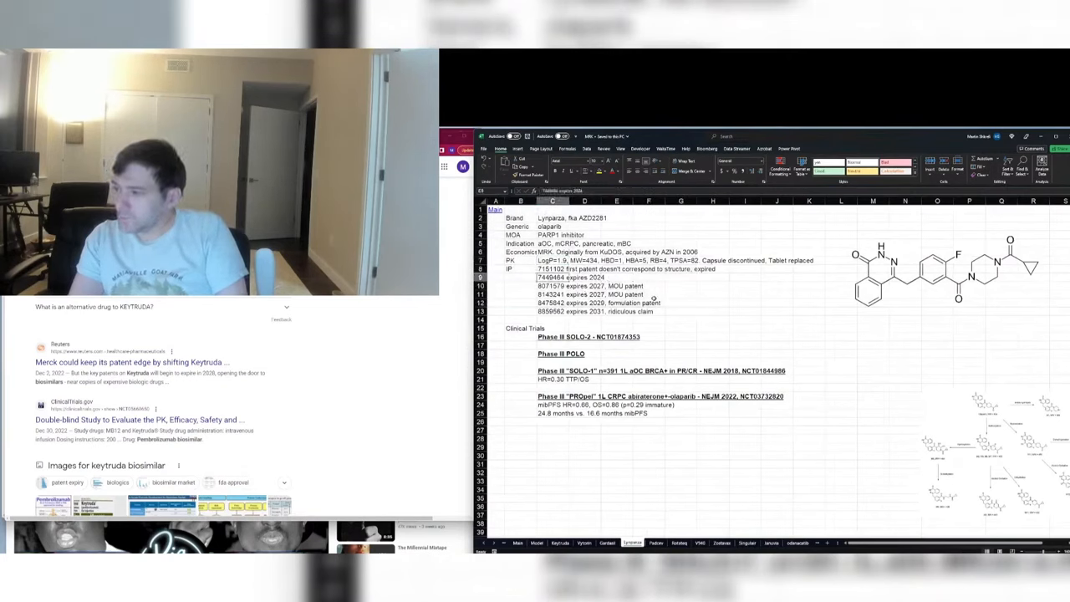
pyautogui.click(534, 278)
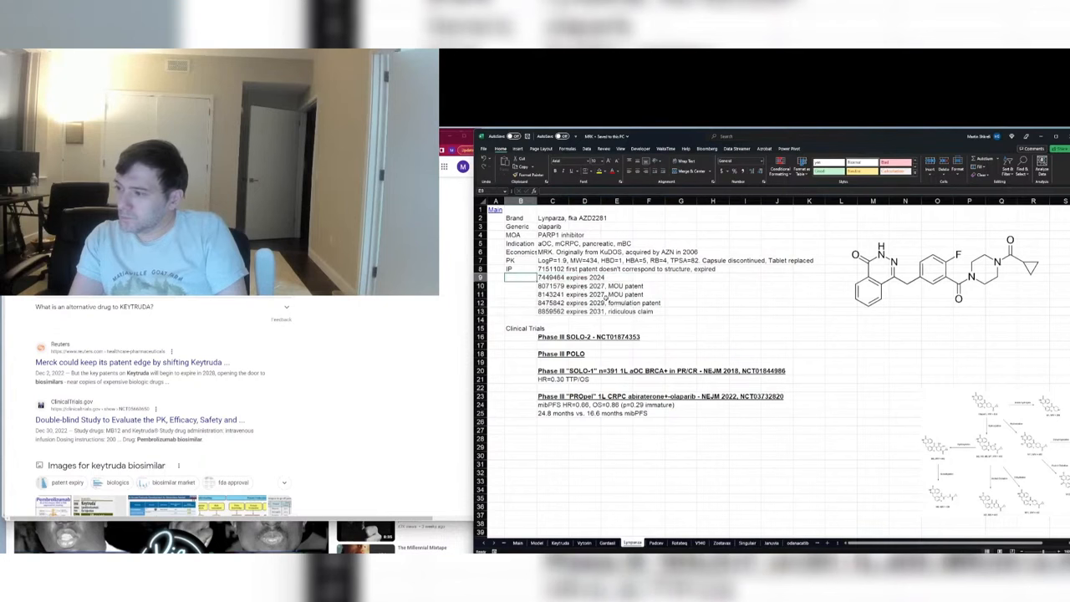
pyautogui.press('Right')
pyautogui.press('Right')
pyautogui.press('Up')
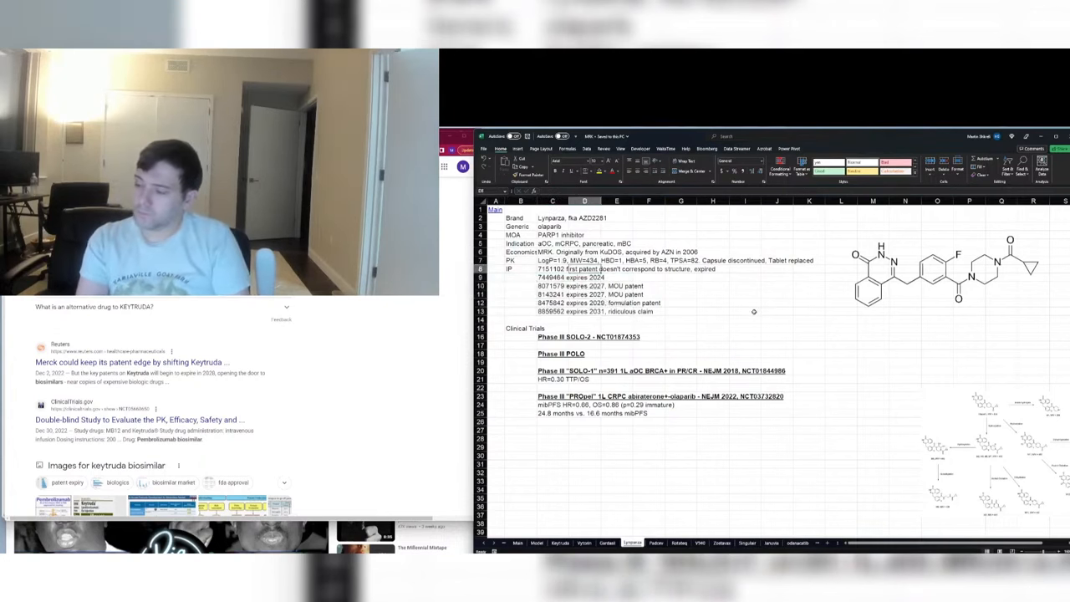
# Step: Back on the Model sheet, forecast Lynparza's 2024 sales as 0.9 times 2023 and its 2025 sales as 0.5 times 2024
pyautogui.hotkey('ctrl', 'pageup')
pyautogui.hotkey('ctrl', 'pageup')
pyautogui.hotkey('ctrl', 'pageup')
pyautogui.hotkey('ctrl', 'pageup')
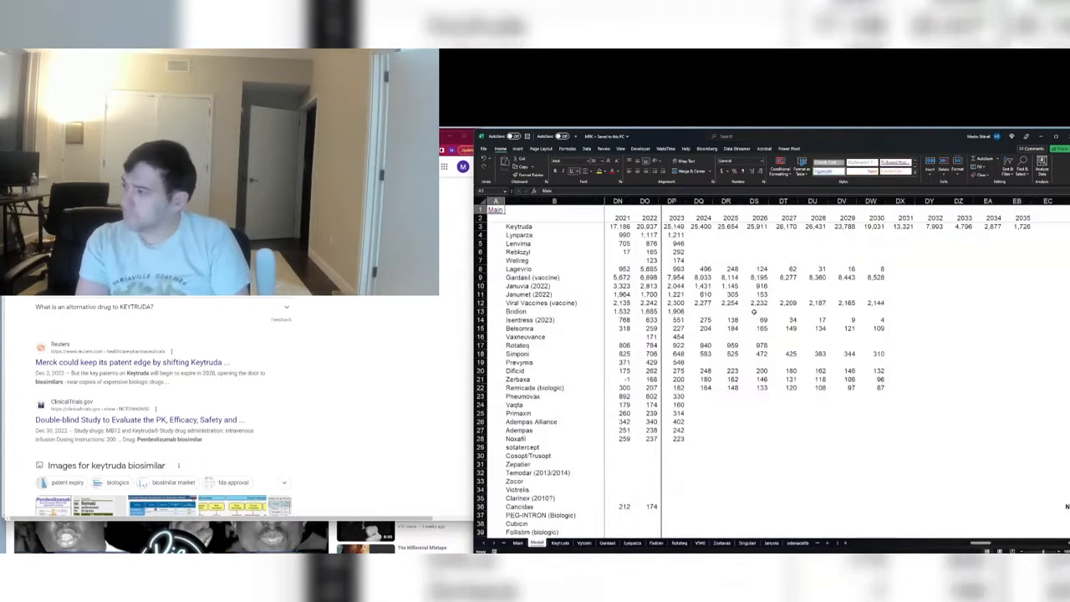
pyautogui.click(699, 235)
pyautogui.write('=')
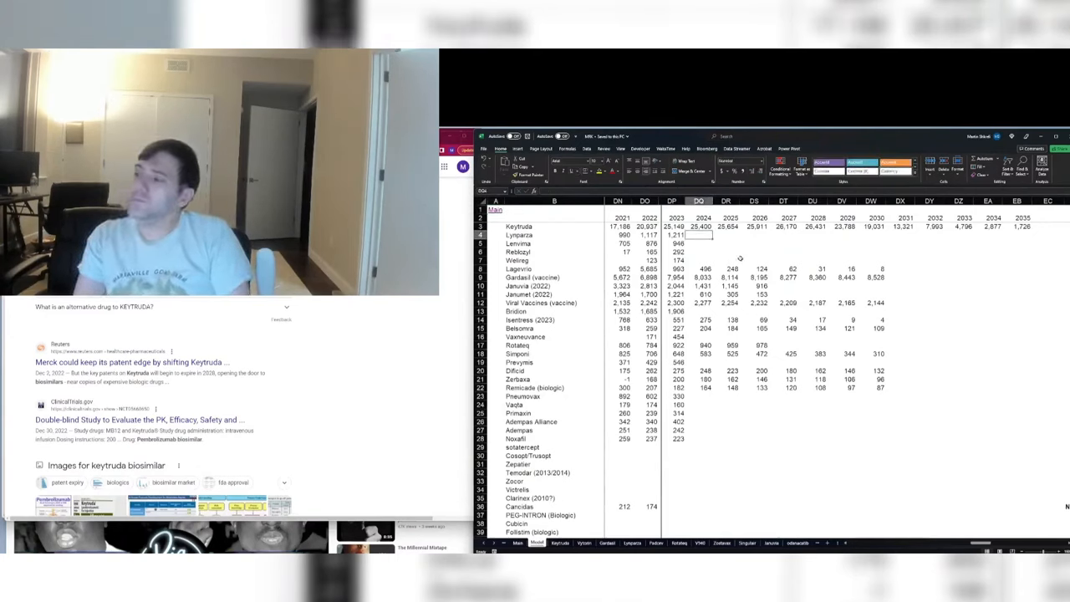
pyautogui.press('Left')
pyautogui.write('*0.9')
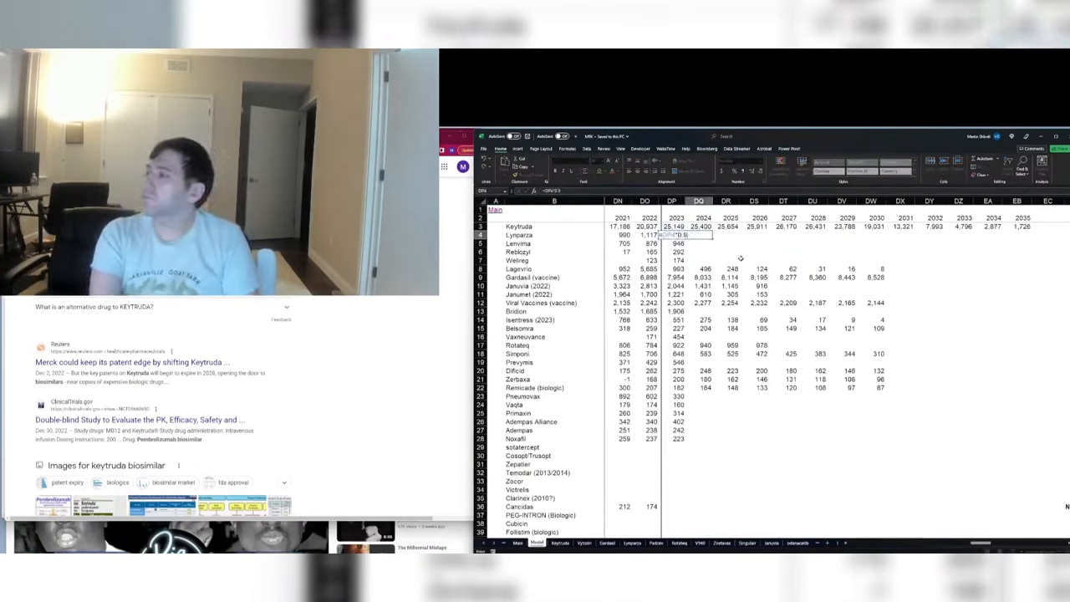
pyautogui.press('Tab')
pyautogui.write('=')
pyautogui.press('Left')
pyautogui.write('*0.5')
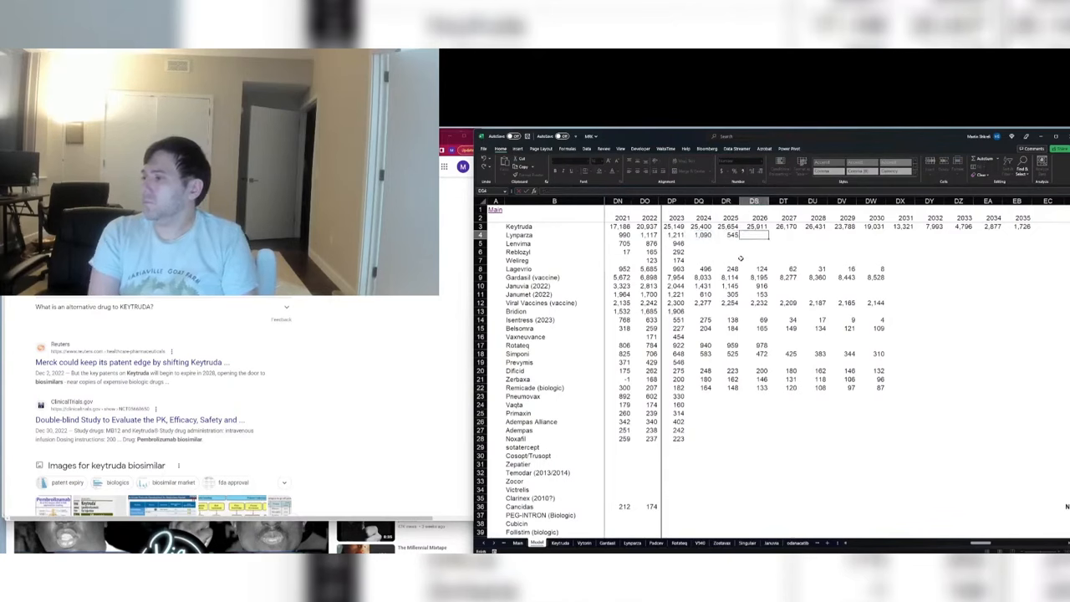
# Step: Copy Lynparza's 2025 formula across the remaining years through 2035
pyautogui.hotkey('ctrl', 'Return')
pyautogui.hotkey('ctrl', 'c')
pyautogui.hotkey('shift', 'Right')
pyautogui.hotkey('shift', 'Right')
pyautogui.hotkey('shift', 'Right')
pyautogui.hotkey('shift', 'Right')
pyautogui.hotkey('shift', 'Right')
pyautogui.hotkey('shift', 'Right')
pyautogui.hotkey('shift', 'Right')
pyautogui.hotkey('shift', 'Right')
pyautogui.hotkey('shift', 'Right')
pyautogui.hotkey('shift', 'Right')
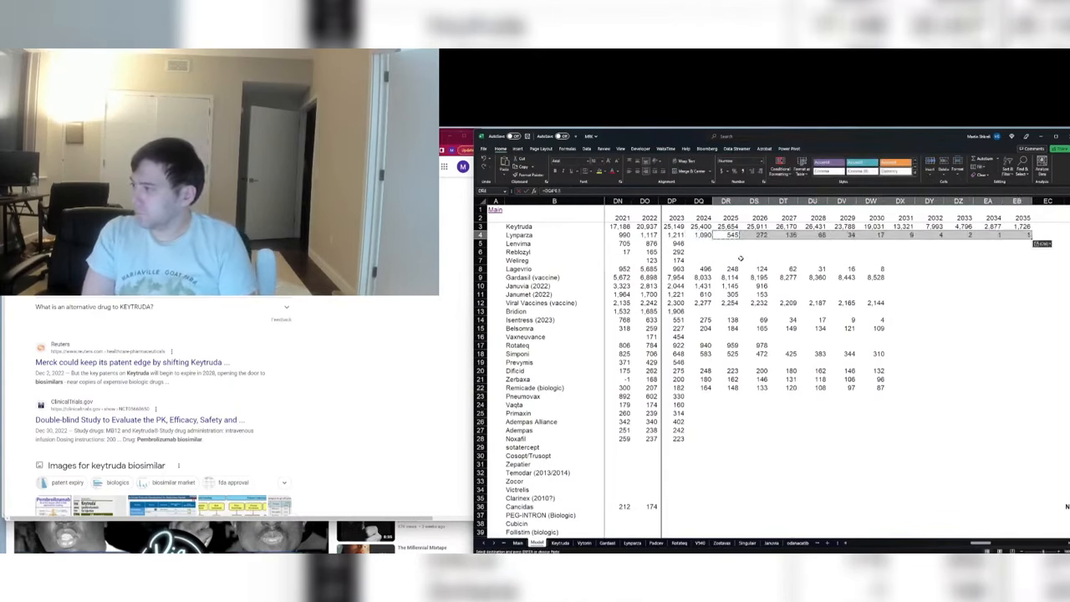
pyautogui.hotkey('ctrl', 'v')
# Step: Enter sotatercept sales of 50 for 2023, 500 for 2024, 1000 for 2025, 1250 for 2026 and 1300 for 2027
pyautogui.press('Down')
pyautogui.press('Down')
pyautogui.press('Down')
pyautogui.press('Down')
pyautogui.press('Down')
pyautogui.press('Down')
pyautogui.press('Down')
pyautogui.press('Down')
pyautogui.press('Down')
pyautogui.press('Down')
pyautogui.press('Down')
pyautogui.press('Down')
pyautogui.press('Down')
pyautogui.press('Down')
pyautogui.press('Down')
pyautogui.press('Down')
pyautogui.press('Down')
pyautogui.press('Down')
pyautogui.press('Down')
pyautogui.press('Down')
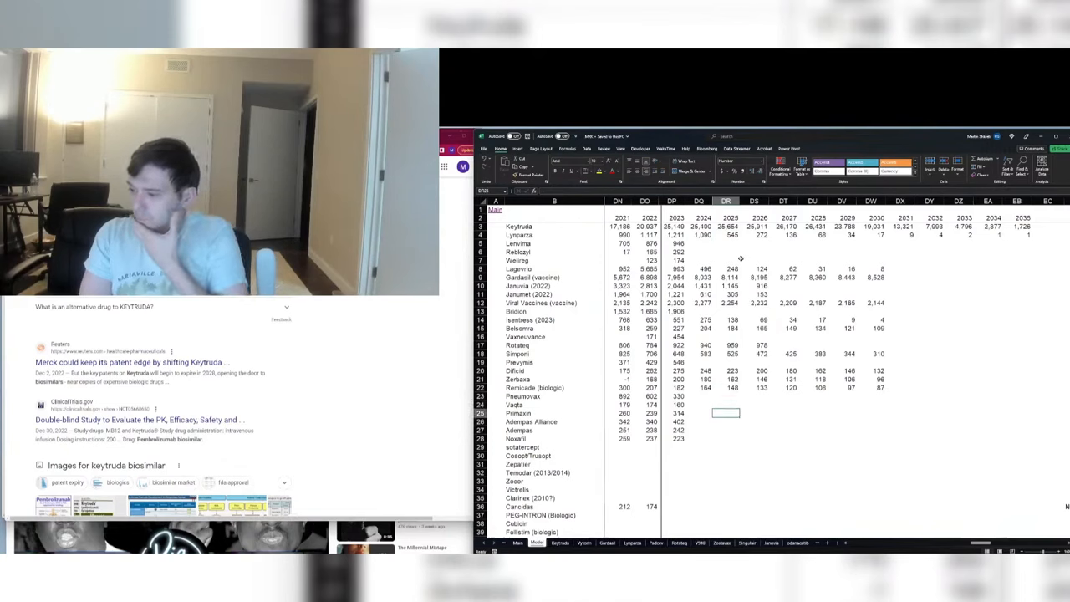
pyautogui.press('Left')
pyautogui.press('Down')
pyautogui.press('Down')
pyautogui.press('Down')
pyautogui.press('Left')
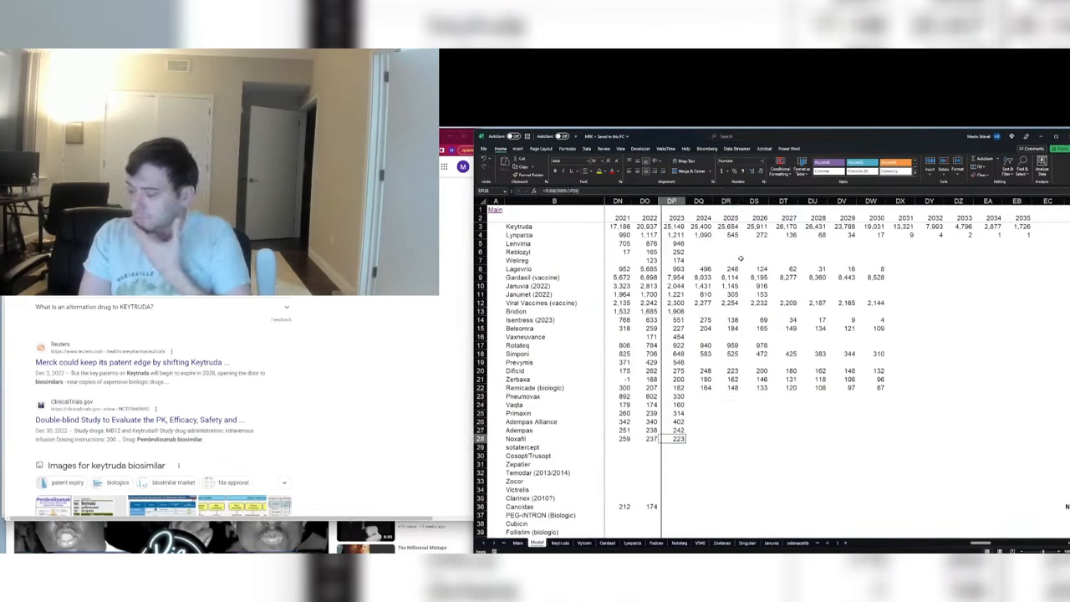
pyautogui.press('Down')
pyautogui.write('5')
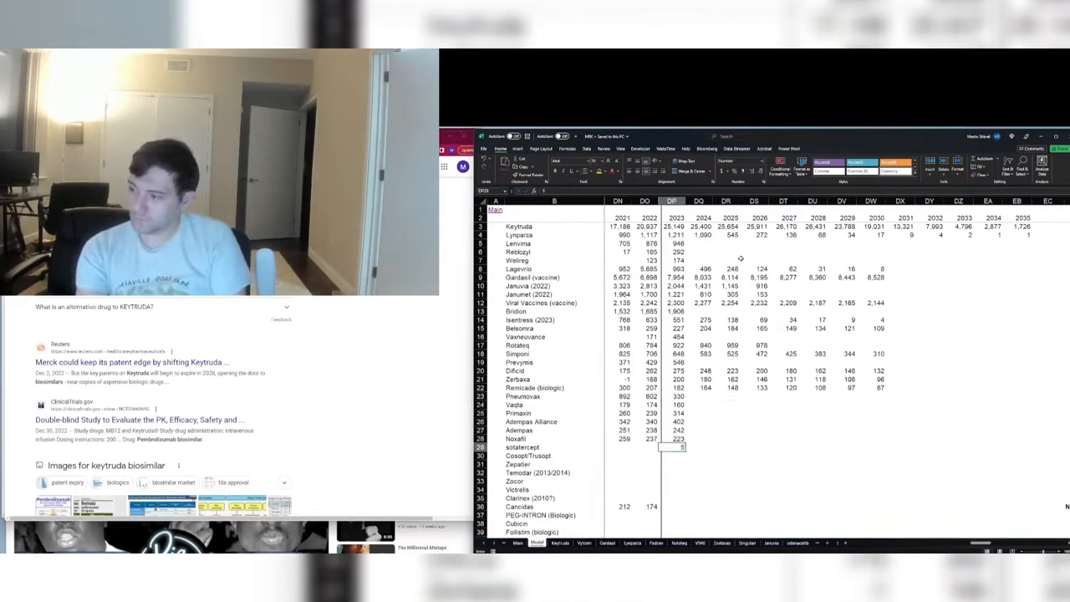
pyautogui.write('0')
pyautogui.press('Tab')
pyautogui.write('500')
pyautogui.press('Tab')
pyautogui.write('1000')
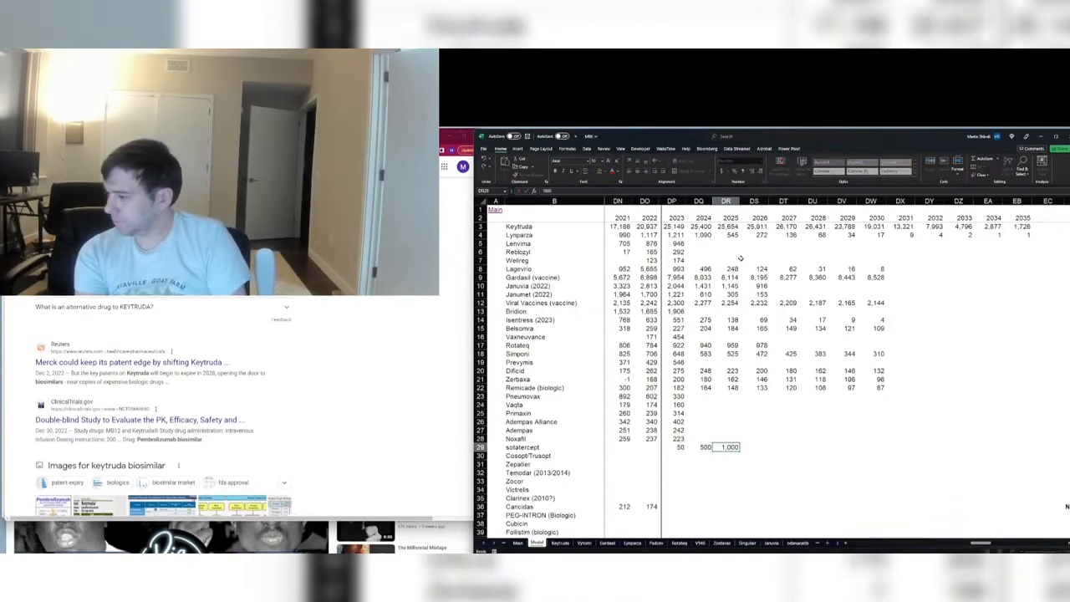
pyautogui.press('Tab')
pyautogui.write('1250')
pyautogui.press('Tab')
pyautogui.write('1300')
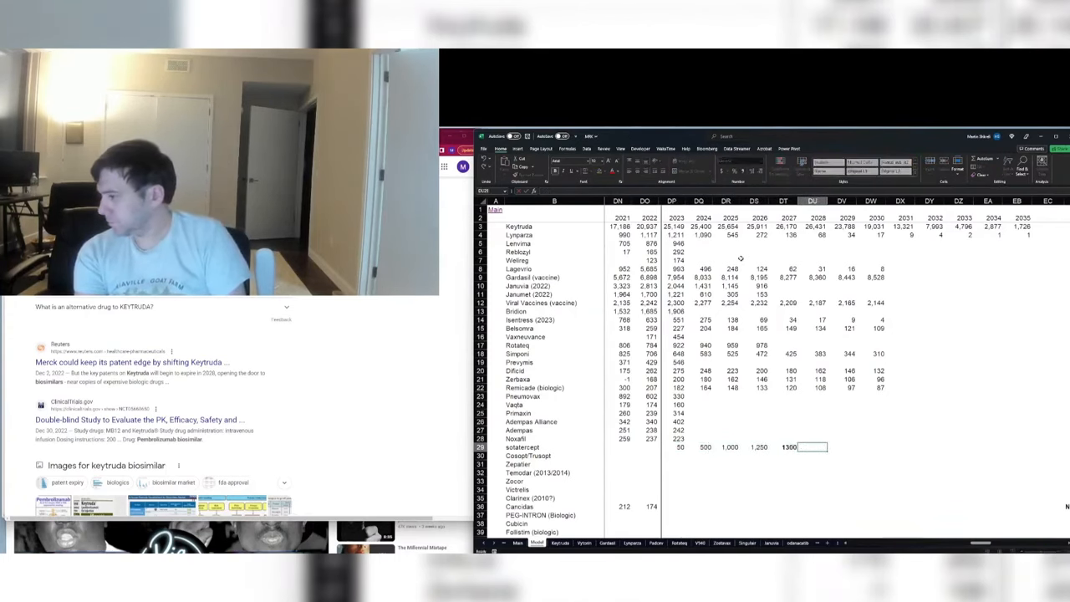
# Step: Format sotatercept's 2027 value as a non-bold number with a thousands separator, and forecast its 2028 sales as 1.01 times 2027
pyautogui.hotkey('ctrl', '1')
pyautogui.press('Return')
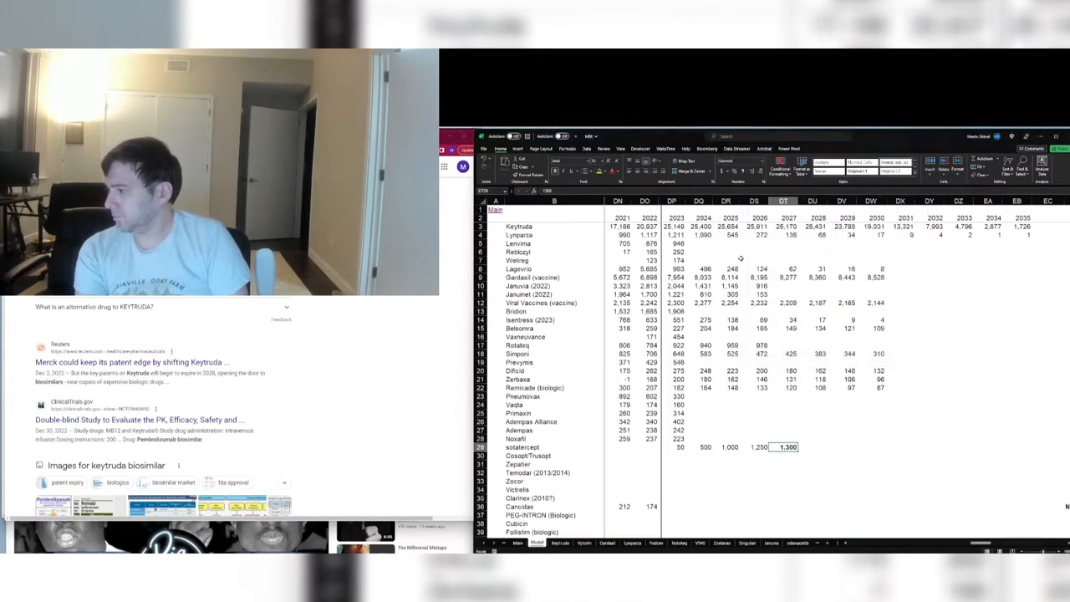
pyautogui.press('Tab')
pyautogui.write('1313')
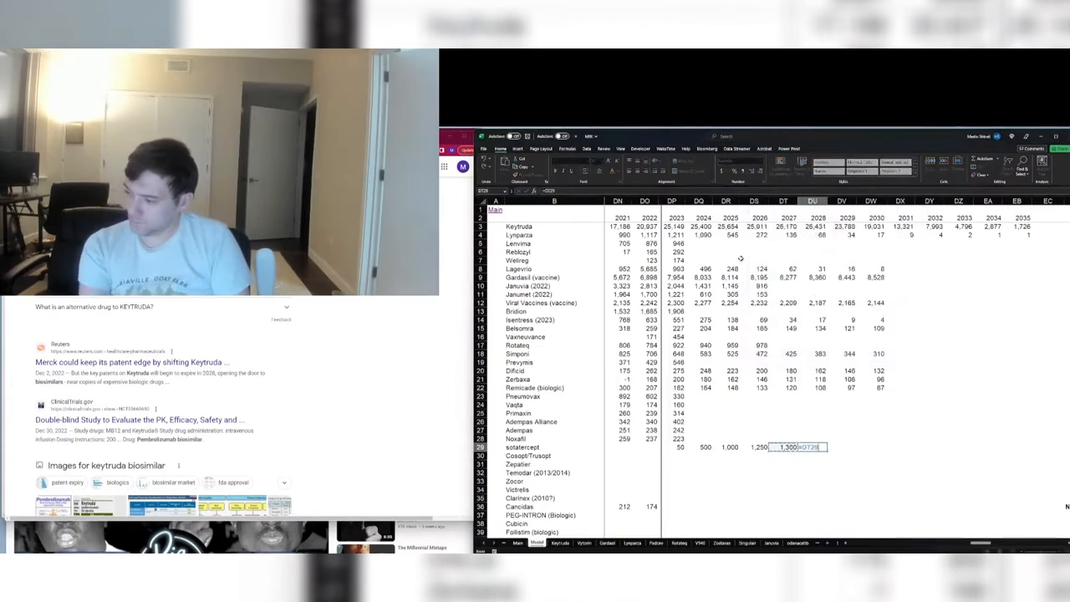
pyautogui.press('Tab')
# Step: Copy sotatercept's 2028 growth formula across the remaining years through 2035 and save the workbook
pyautogui.press('Left')
pyautogui.hotkey('shift', 'Right')
pyautogui.hotkey('shift', 'Right')
pyautogui.hotkey('shift', 'Right')
pyautogui.hotkey('shift', 'Right')
pyautogui.hotkey('shift', 'Right')
pyautogui.hotkey('shift', 'Right')
pyautogui.hotkey('shift', 'Right')
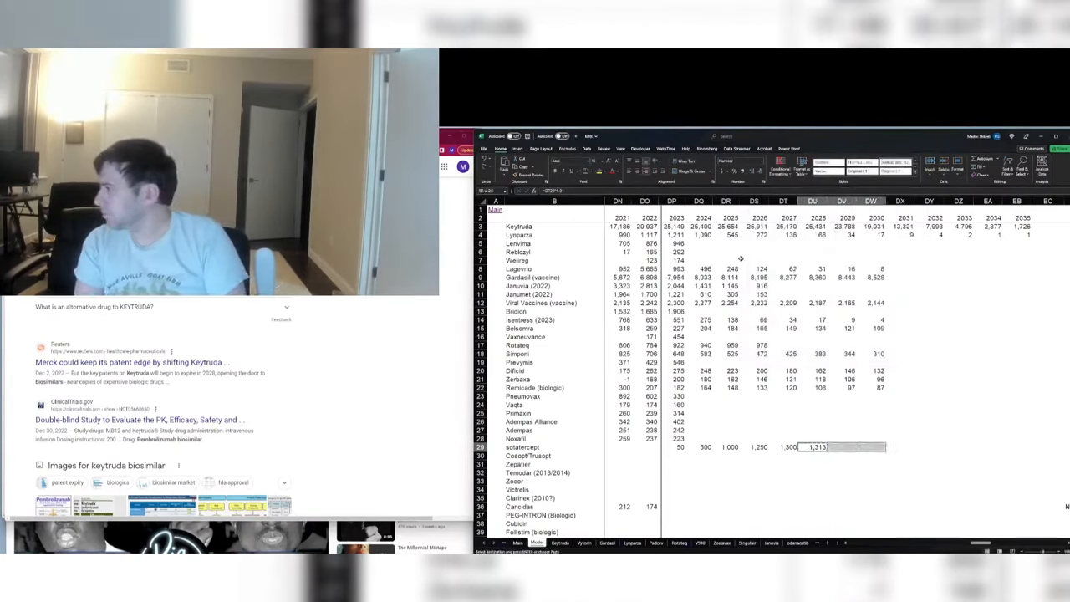
pyautogui.hotkey('ctrl', 'r')
pyautogui.hotkey('ctrl', 'z')
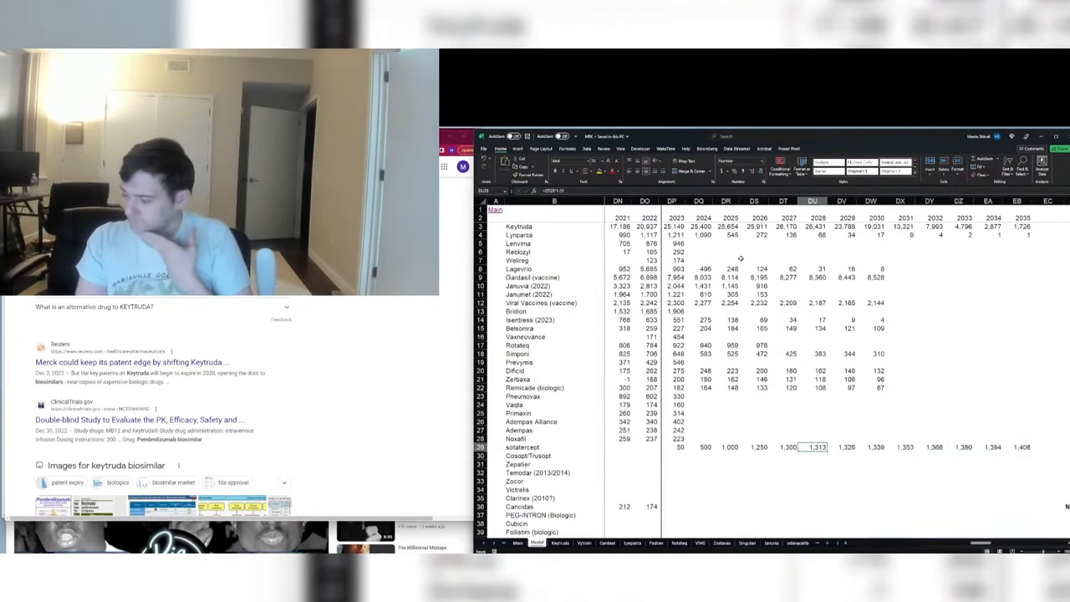
# Step: Extend the Animal sales forecast formula across the years 2031 through 2035
pyautogui.press('pagedown')
pyautogui.hotkey('ctrl', 'Down')
pyautogui.press('Right')
pyautogui.press('Right')
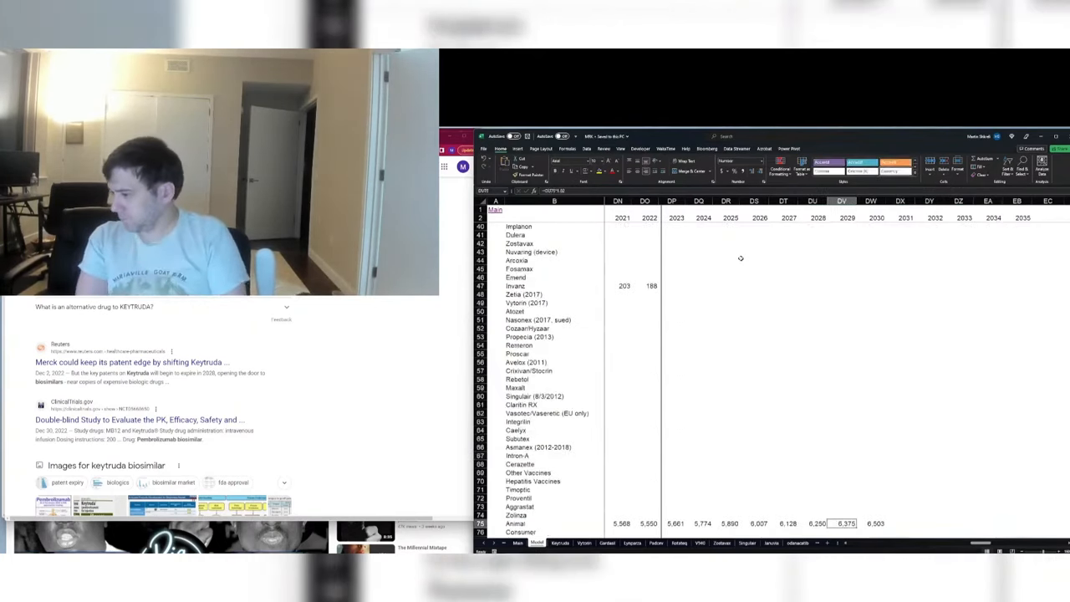
pyautogui.hotkey('shift', 'Right')
pyautogui.hotkey('shift', 'Right')
pyautogui.hotkey('shift', 'Right')
pyautogui.hotkey('shift', 'Right')
pyautogui.hotkey('shift', 'Right')
# Step: Copy the 2030 formulas for Other sales and total Revenue across the years through 2035
pyautogui.press('pagedown')
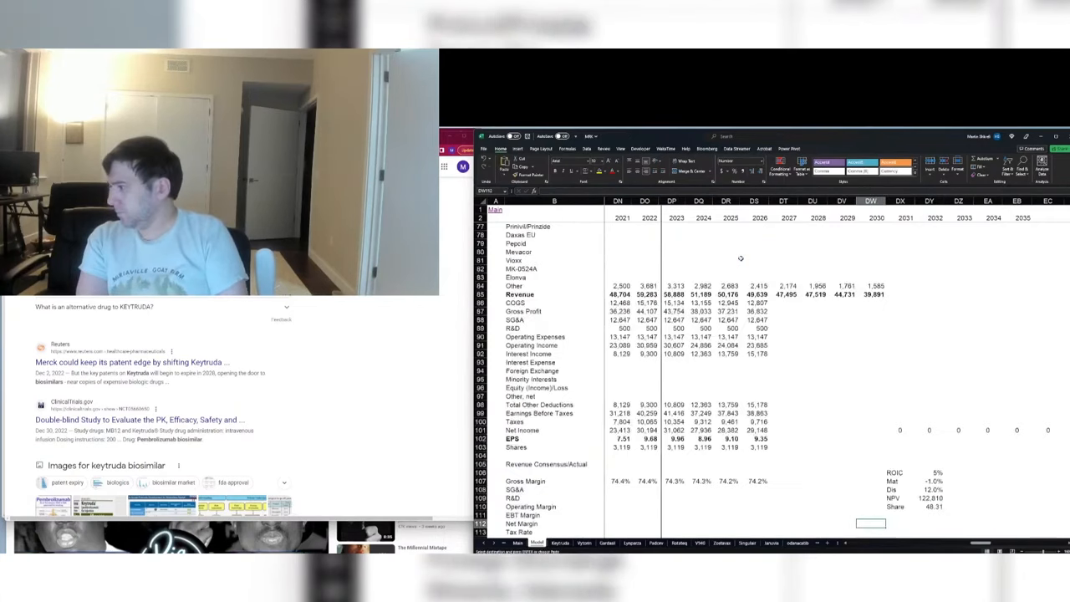
pyautogui.hotkey('ctrl', 'Up')
pyautogui.hotkey('shift', 'Up')
pyautogui.hotkey('shift', 'Right')
pyautogui.hotkey('shift', 'Right')
pyautogui.hotkey('shift', 'Right')
pyautogui.hotkey('shift', 'Right')
pyautogui.hotkey('shift', 'Right')
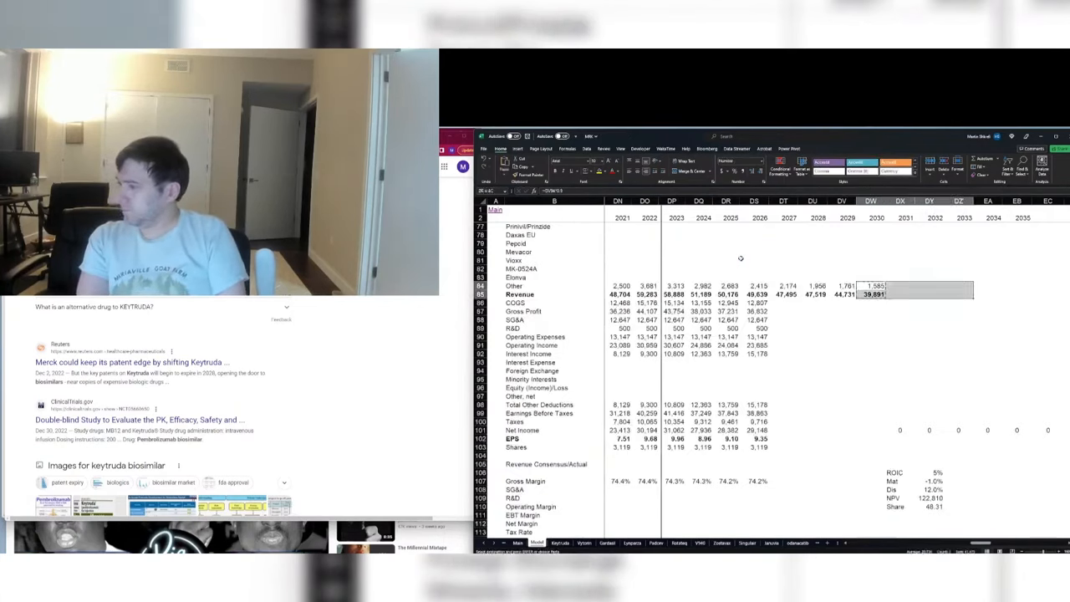
pyautogui.hotkey('ctrl', 'r')
pyautogui.press('Up')
pyautogui.press('Right')
pyautogui.press('Right')
pyautogui.press('Right')
pyautogui.press('Right')
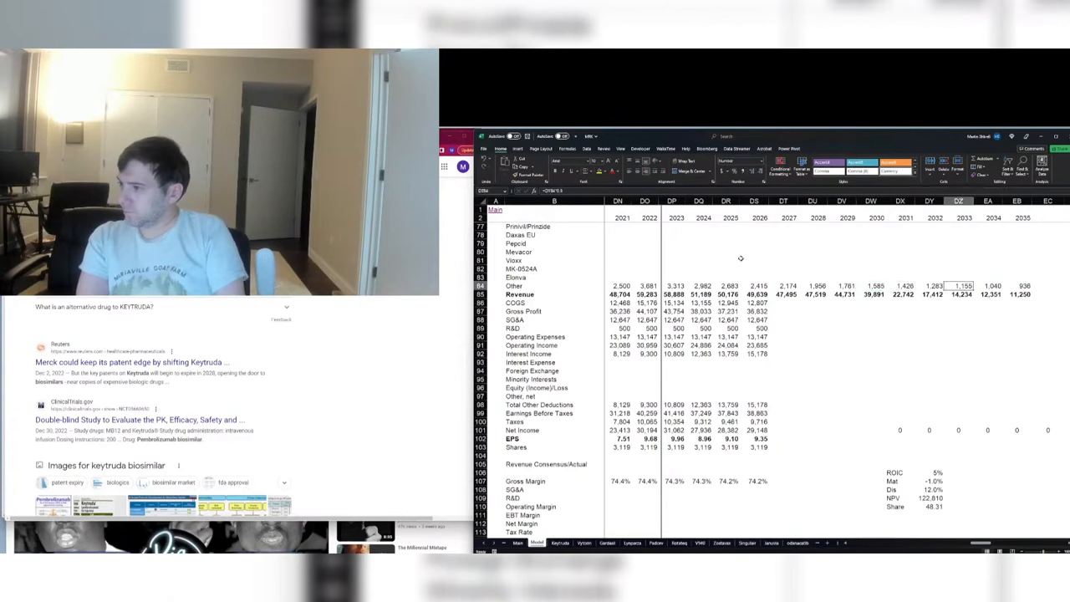
# Step: Clear the zero values in the Net Income row from 2031 onward
pyautogui.press('Down')
pyautogui.press('Down')
pyautogui.press('Down')
pyautogui.press('Down')
pyautogui.press('Down')
pyautogui.press('Down')
pyautogui.press('Down')
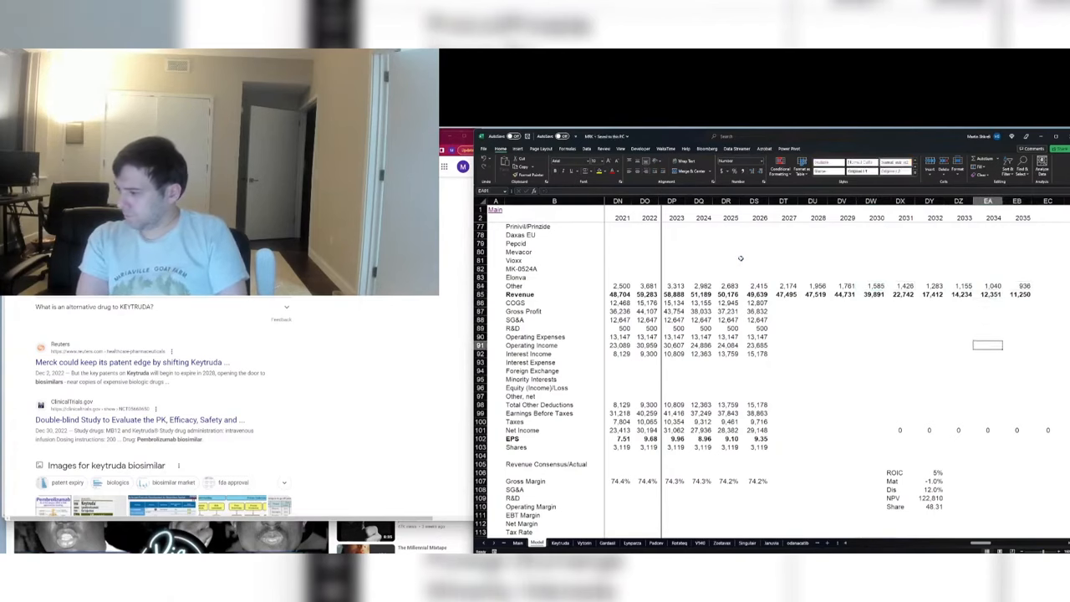
pyautogui.press('Left')
pyautogui.press('Left')
pyautogui.press('Left')
pyautogui.press('Down')
pyautogui.press('Down')
pyautogui.press('Down')
pyautogui.press('Down')
pyautogui.press('Down')
pyautogui.press('Down')
pyautogui.press('Down')
pyautogui.press('Down')
pyautogui.press('Down')
pyautogui.press('Down')
pyautogui.hotkey('ctrl', 'shift', 'Right')
pyautogui.press('Left')
pyautogui.press('Left')
pyautogui.press('Left')
pyautogui.press('Left')
pyautogui.press('Left')
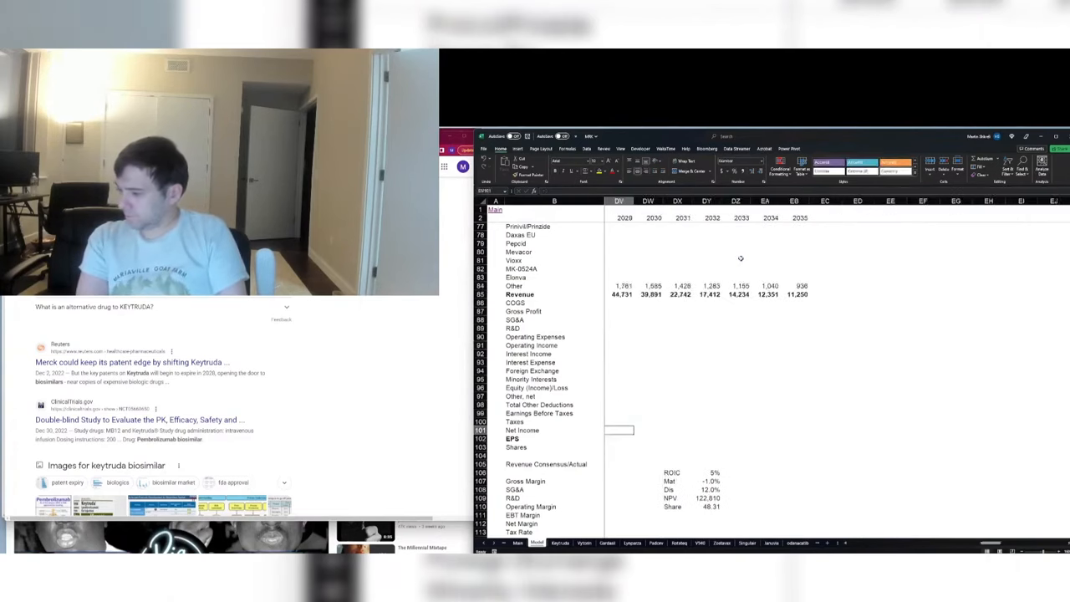
# Step: Move the block of ROIC, Mat, Dis, NPV and Share assumptions to start at cell ED106, beyond the 2035 column
pyautogui.press('Down')
pyautogui.press('Right')
pyautogui.press('Right')
pyautogui.press('Right')
pyautogui.press('Right')
pyautogui.press('Right')
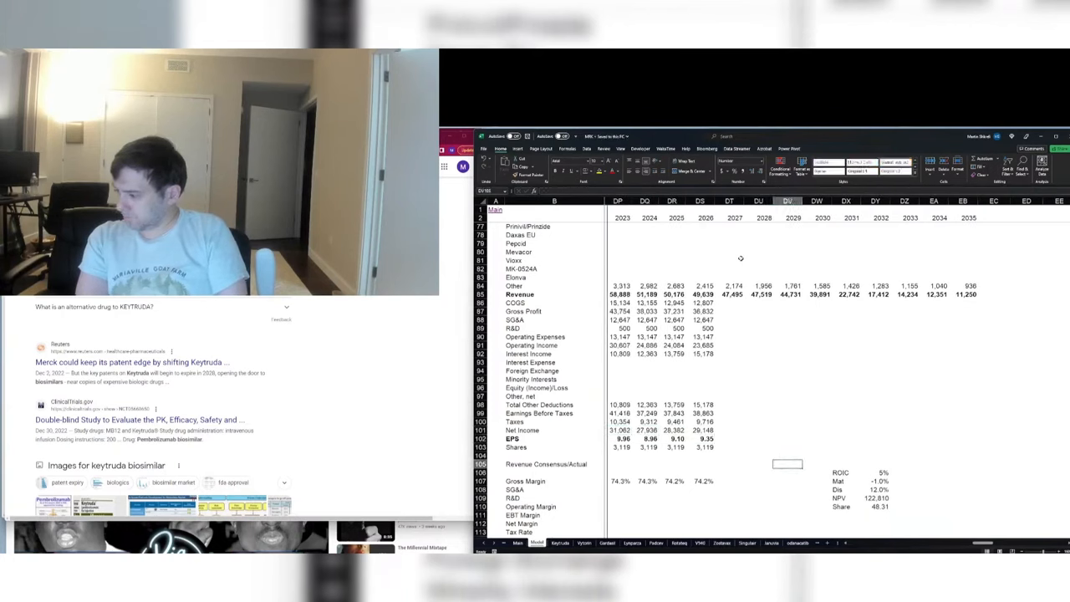
pyautogui.press('Down')
pyautogui.press('Down')
pyautogui.press('Down')
pyautogui.press('Down')
pyautogui.hotkey('shift', 'Right')
pyautogui.hotkey('shift', 'Right')
pyautogui.hotkey('shift', 'Down')
pyautogui.hotkey('shift', 'Down')
pyautogui.hotkey('shift', 'Down')
pyautogui.hotkey('shift', 'Down')
pyautogui.hotkey('ctrl', 'x')
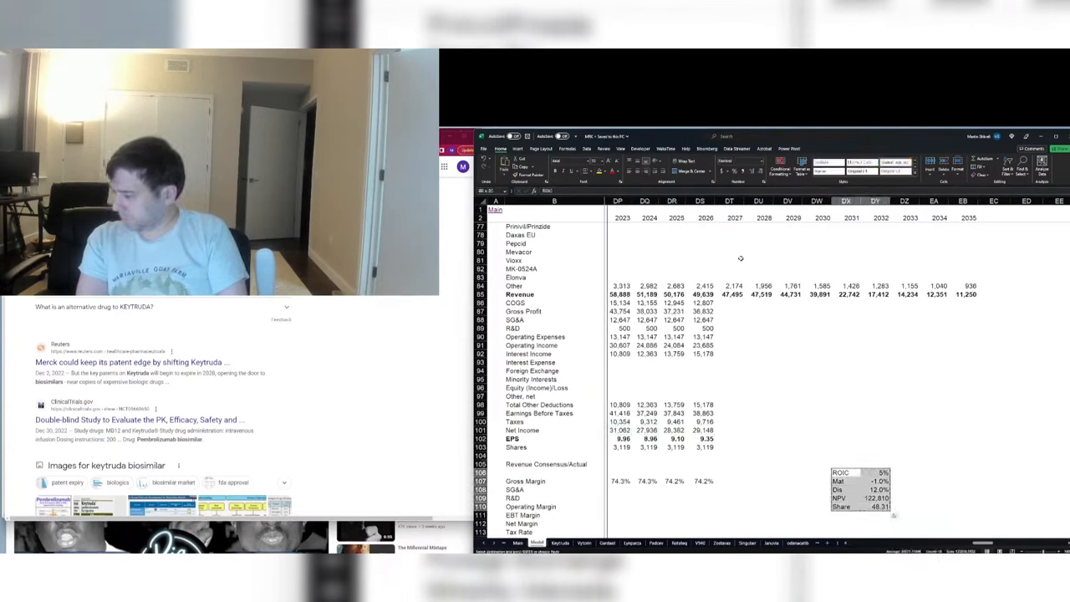
pyautogui.press('Right')
pyautogui.press('Right')
pyautogui.press('Right')
pyautogui.press('Right')
pyautogui.press('Right')
pyautogui.press('Right')
pyautogui.hotkey('ctrl', 'v')
# Step: Set the ROIC assumption to 1% and the discount rate (Dis) to 8%
pyautogui.press('Right')
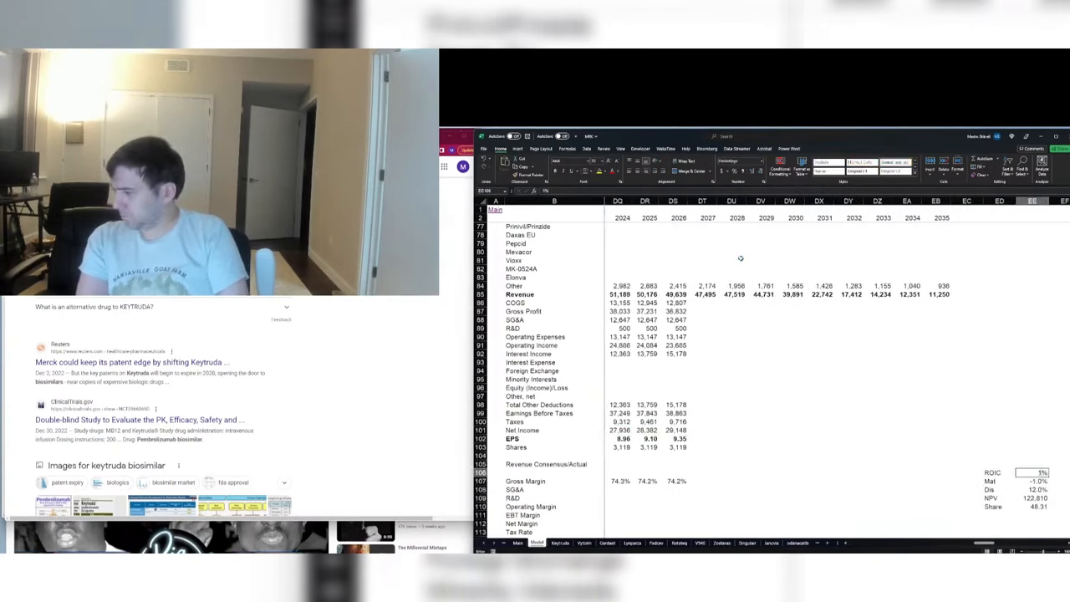
pyautogui.press('F2')
pyautogui.press('Return')
pyautogui.press('Down')
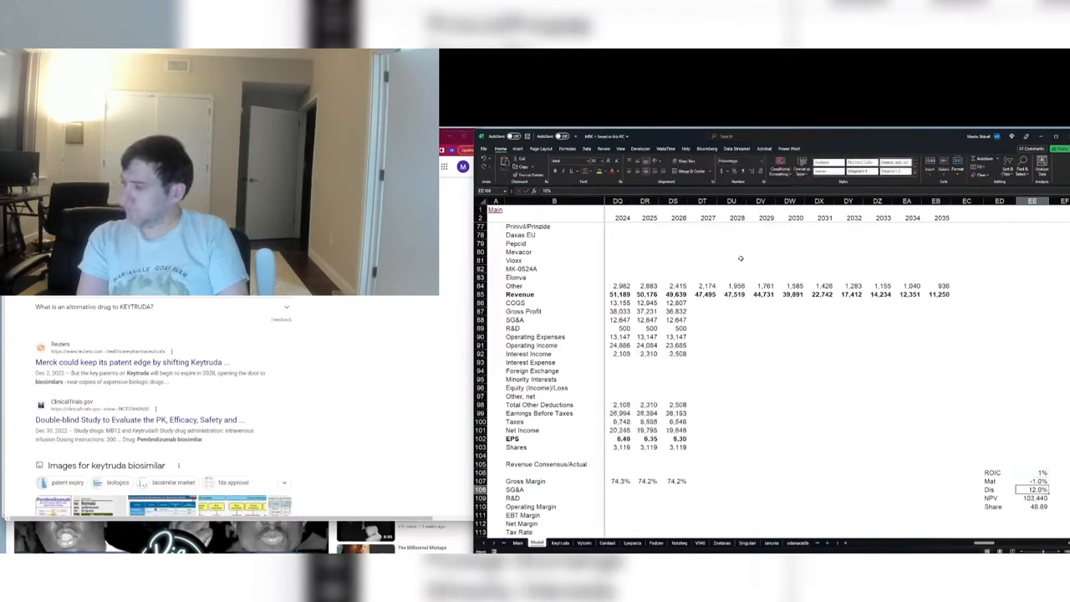
pyautogui.write('8%')
pyautogui.press('Return')
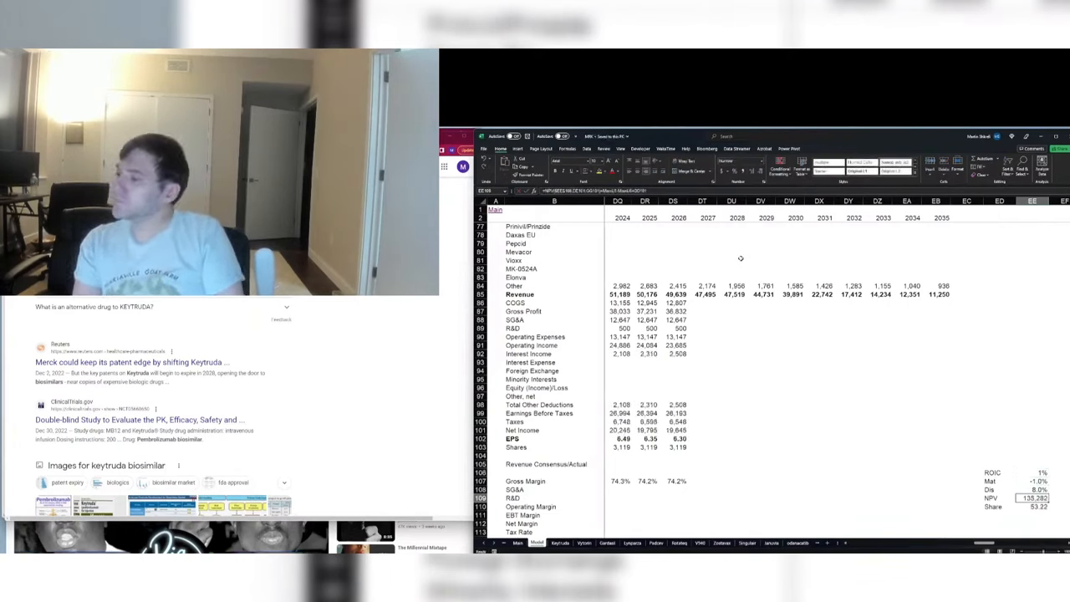
# Step: Enter the 2027 Gross Profit as that year's Revenue multiplied by 0.8
pyautogui.press('Left')
pyautogui.press('Left')
pyautogui.press('Left')
pyautogui.press('Left')
pyautogui.press('Left')
pyautogui.press('Left')
pyautogui.press('Left')
pyautogui.press('Up')
pyautogui.press('Up')
pyautogui.press('Up')
pyautogui.press('Up')
pyautogui.press('Up')
pyautogui.press('Up')
pyautogui.press('Up')
pyautogui.press('Up')
pyautogui.press('Up')
pyautogui.press('Up')
pyautogui.press('Up')
pyautogui.press('Up')
pyautogui.press('Up')
pyautogui.press('Up')
pyautogui.press('Up')
pyautogui.press('Up')
pyautogui.press('Up')
pyautogui.press('Up')
pyautogui.press('Up')
pyautogui.press('Up')
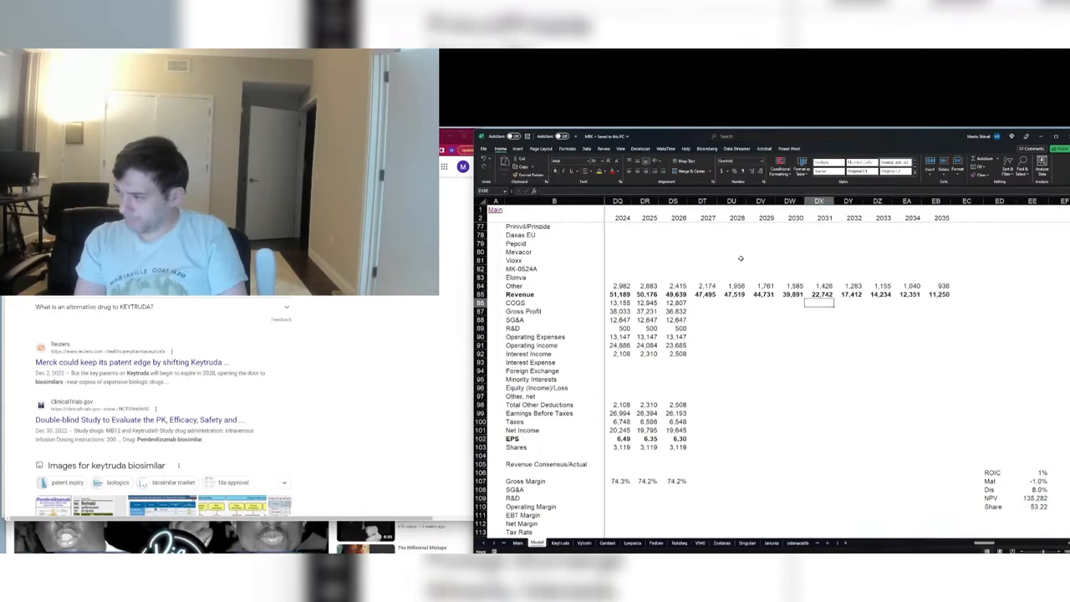
pyautogui.press('Left')
pyautogui.press('Left')
pyautogui.press('Left')
pyautogui.press('Left')
pyautogui.press('Left')
pyautogui.press('Down')
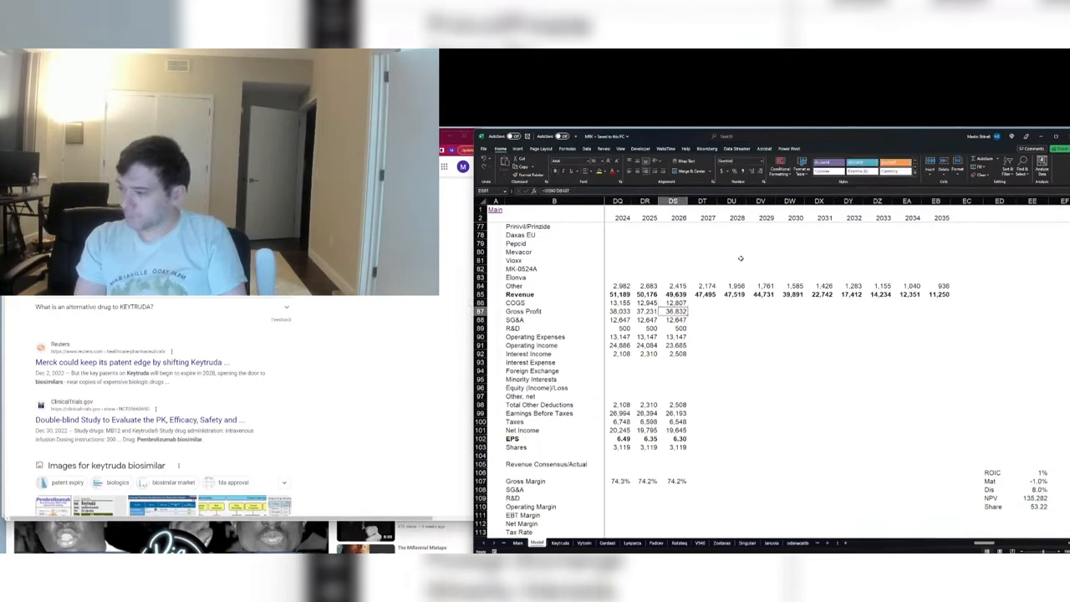
pyautogui.press('Right')
pyautogui.write('=')
pyautogui.press('Up')
pyautogui.press('Up')
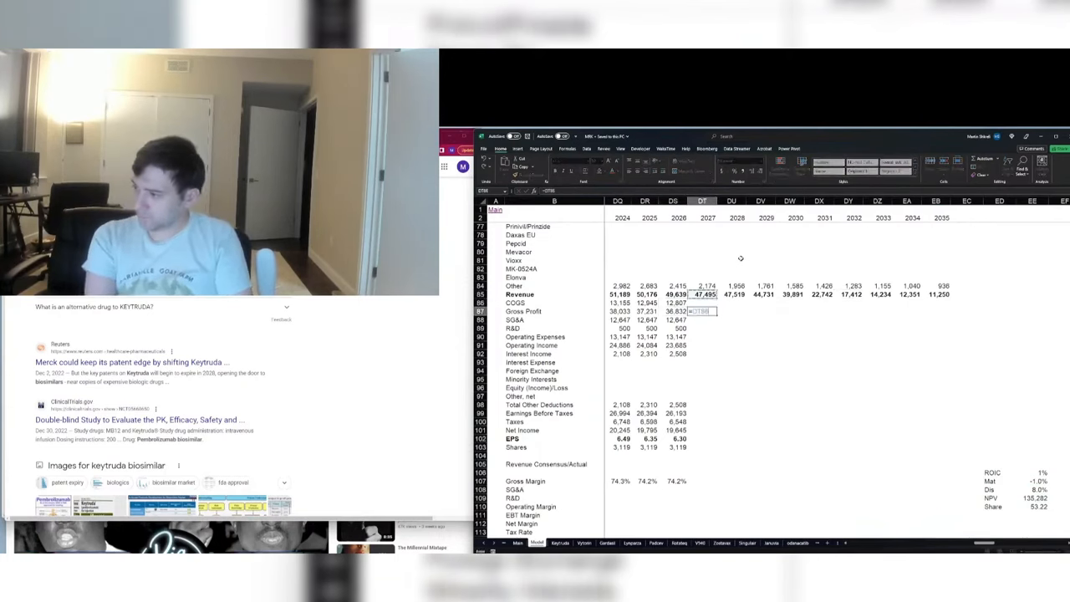
pyautogui.write('*0.8')
pyautogui.hotkey('ctrl', 'Return')
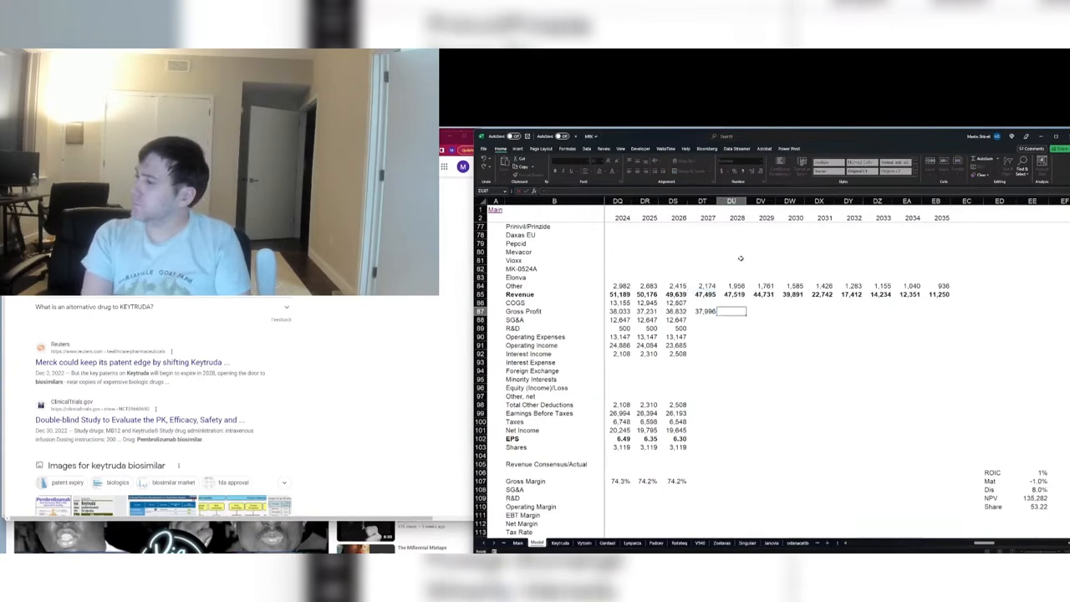
# Step: Fill the 2027 Gross Profit formula across through 2035
pyautogui.hotkey('shift', 'Right')
pyautogui.hotkey('shift', 'Right')
pyautogui.hotkey('shift', 'Right')
pyautogui.hotkey('shift', 'Right')
pyautogui.hotkey('shift', 'Right')
pyautogui.hotkey('shift', 'Right')
pyautogui.hotkey('shift', 'Right')
pyautogui.hotkey('shift', 'Right')
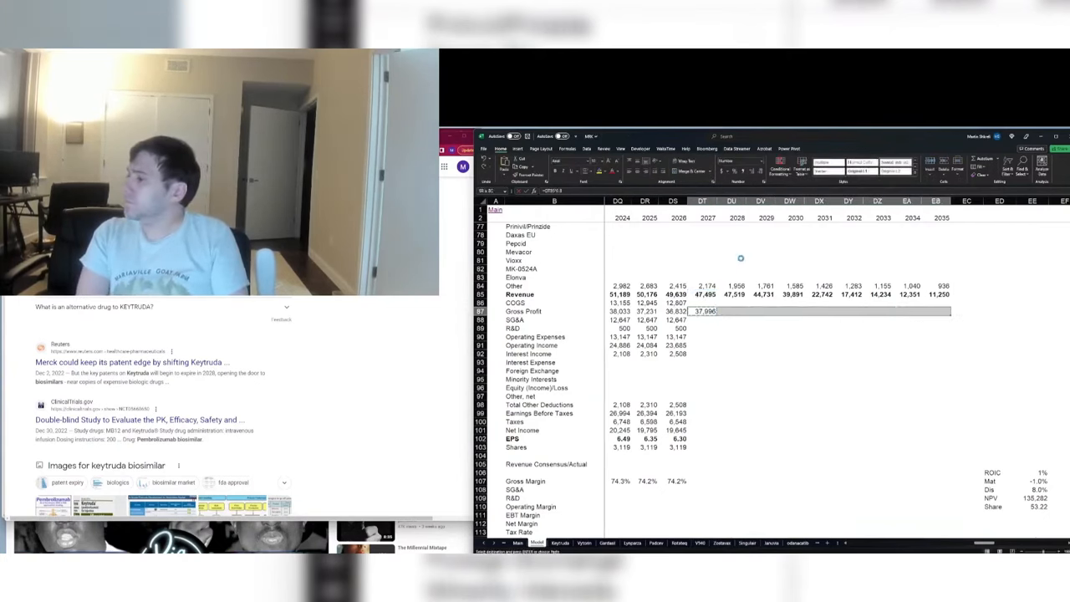
pyautogui.hotkey('ctrl', 'r')
# Step: Enter the 2027 COGS as that year's Revenue minus Gross Profit
pyautogui.press('Left')
pyautogui.press('Right')
pyautogui.press('Up')
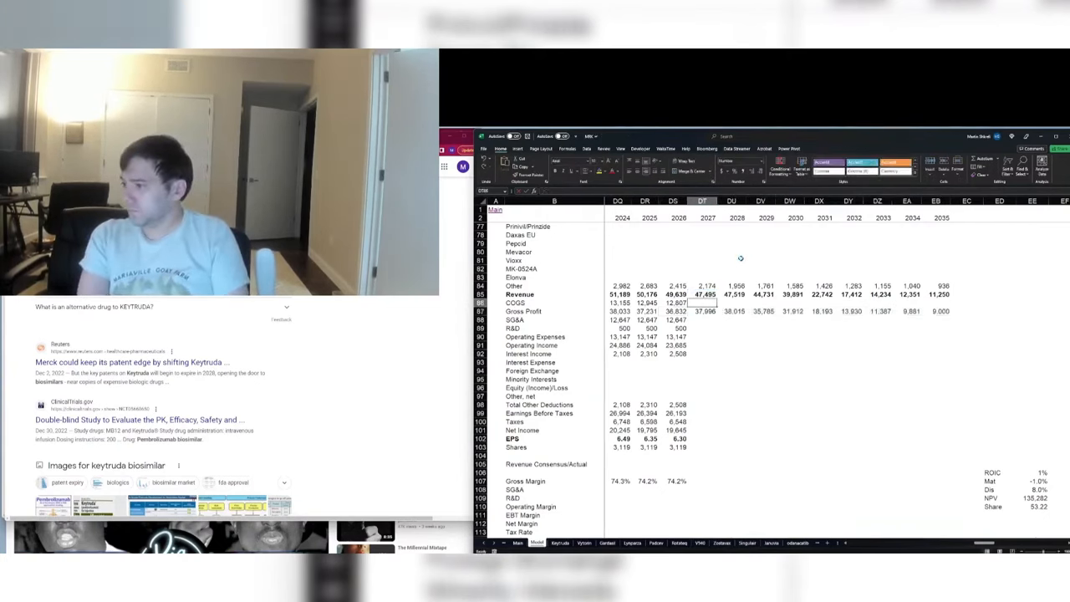
pyautogui.write('=')
pyautogui.press('Up')
pyautogui.write('-')
pyautogui.press('Down')
pyautogui.hotkey('ctrl', 'Return')
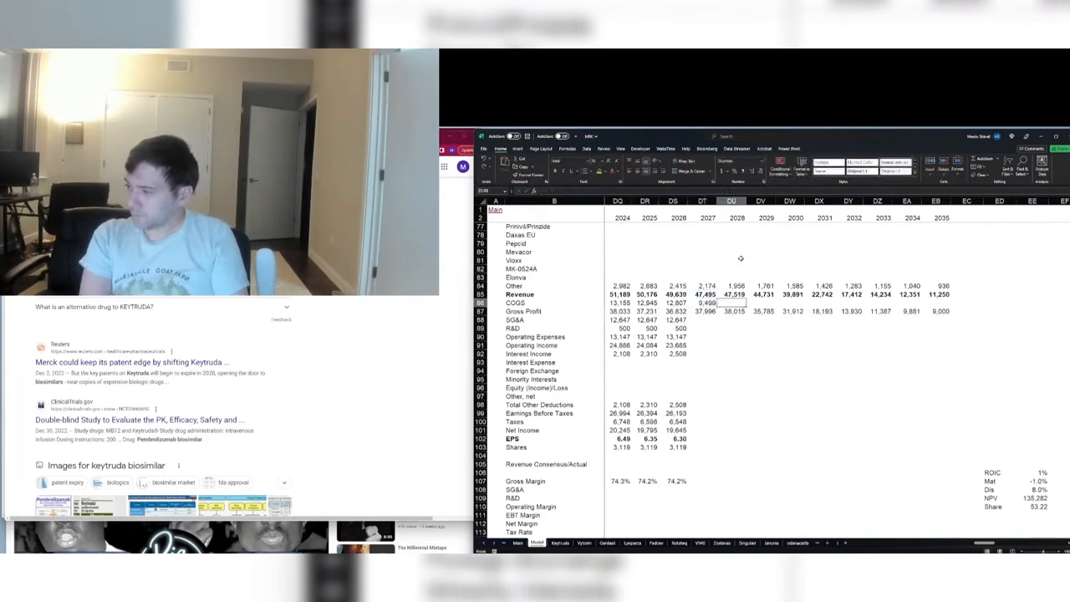
# Step: Fill the 2027 COGS formula across through 2035
pyautogui.hotkey('shift', 'Right')
pyautogui.hotkey('shift', 'Right')
pyautogui.hotkey('shift', 'Right')
pyautogui.hotkey('shift', 'Right')
pyautogui.hotkey('shift', 'Right')
pyautogui.hotkey('shift', 'Right')
pyautogui.hotkey('shift', 'Right')
pyautogui.hotkey('shift', 'Right')
pyautogui.hotkey('ctrl', 'r')
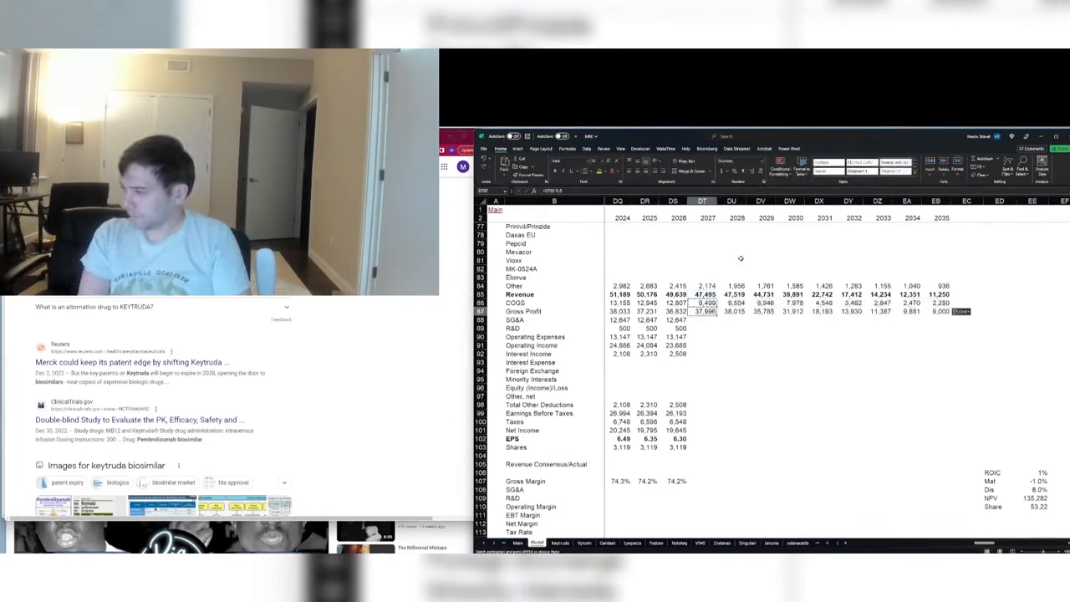
# Step: Extend the 2026 Operating Expenses and Operating Income formulas across through 2035
pyautogui.press('Left')
pyautogui.press('Down')
pyautogui.press('Down')
pyautogui.press('Down')
pyautogui.press('Down')
pyautogui.hotkey('shift', 'Down')
pyautogui.hotkey('shift', 'Right')
pyautogui.hotkey('shift', 'Right')
pyautogui.hotkey('shift', 'Right')
pyautogui.hotkey('shift', 'Right')
pyautogui.hotkey('shift', 'Right')
pyautogui.hotkey('shift', 'Right')
pyautogui.hotkey('shift', 'Right')
pyautogui.hotkey('shift', 'Right')
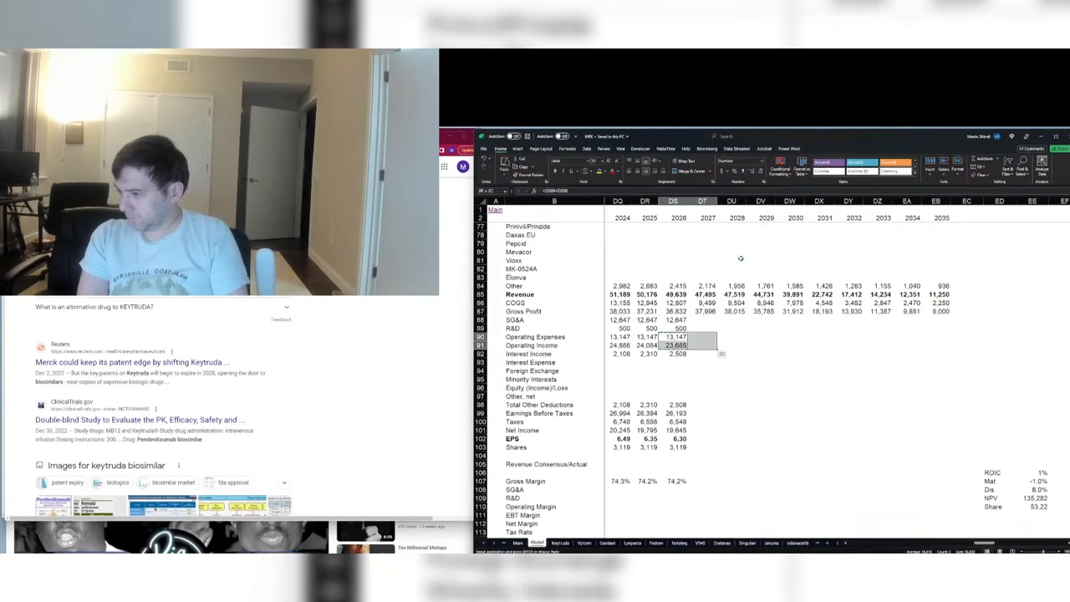
pyautogui.hotkey('ctrl', 'r')
# Step: Check the 2026 Total Other Deductions formula and copy it across through 2035
pyautogui.press('Down')
pyautogui.press('Down')
pyautogui.hotkey('ctrl', 'Down')
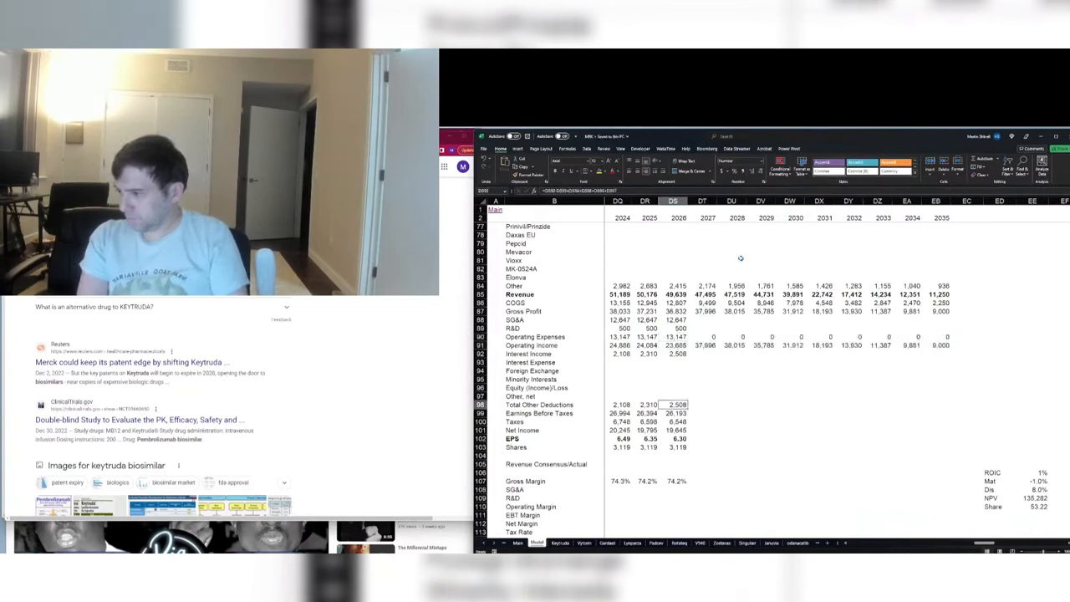
pyautogui.press('F2')
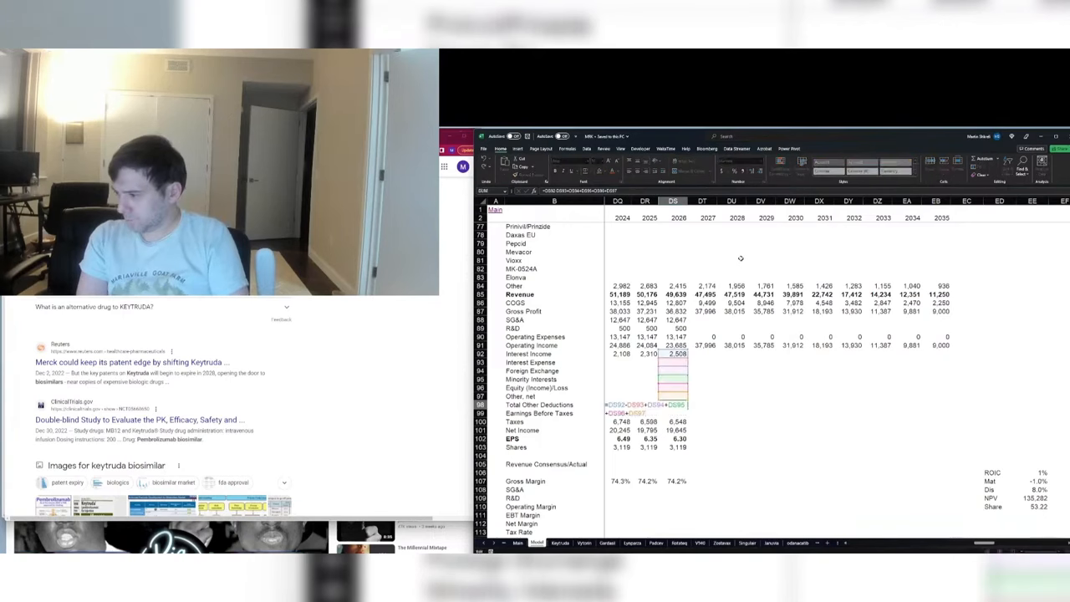
pyautogui.press('Escape')
pyautogui.hotkey('ctrl', 'c')
pyautogui.hotkey('shift', 'Right')
pyautogui.hotkey('shift', 'Right')
pyautogui.hotkey('shift', 'Right')
pyautogui.hotkey('shift', 'Right')
pyautogui.hotkey('shift', 'Right')
pyautogui.hotkey('shift', 'Right')
pyautogui.hotkey('shift', 'Right')
pyautogui.hotkey('shift', 'Right')
pyautogui.hotkey('shift', 'Right')
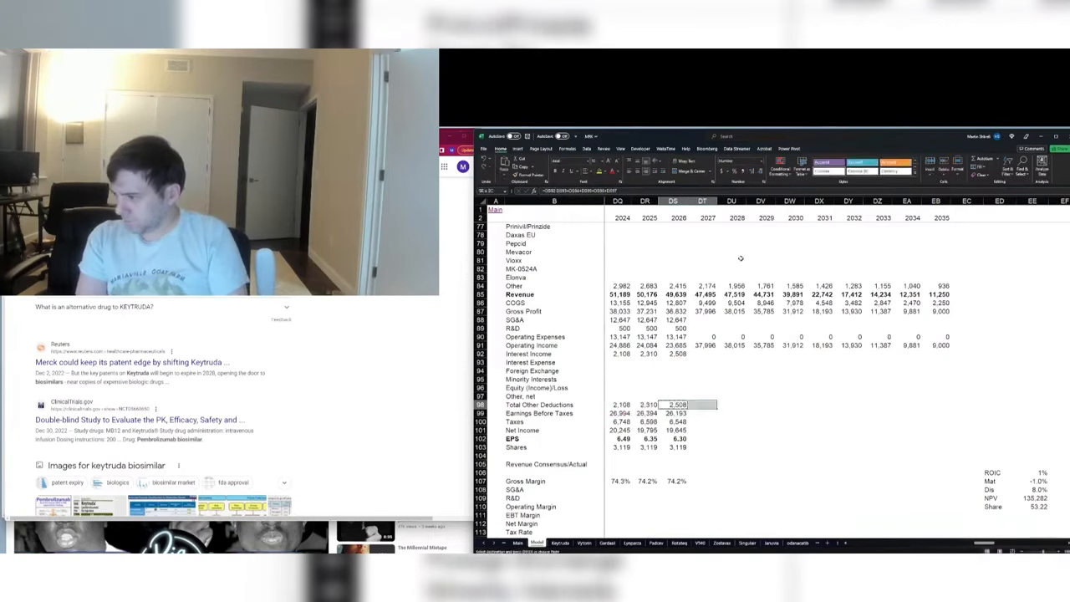
pyautogui.hotkey('ctrl', 'v')
pyautogui.press('Down')
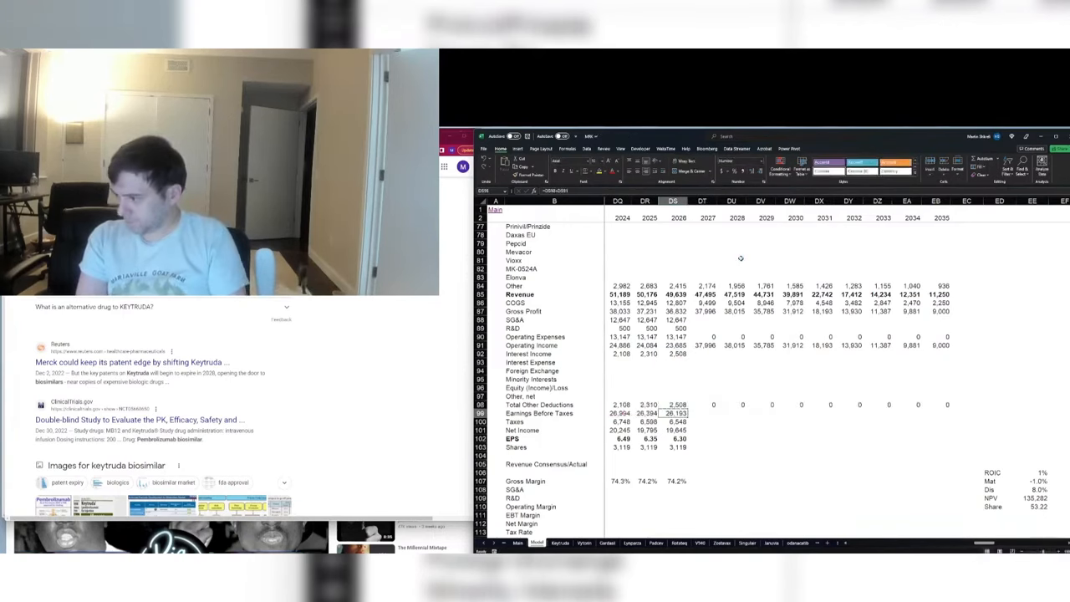
# Step: Copy the 2026 Earnings Before Taxes formula across through 2035
pyautogui.hotkey('shift', 'Right')
pyautogui.hotkey('shift', 'Right')
pyautogui.hotkey('shift', 'Right')
pyautogui.hotkey('shift', 'Right')
pyautogui.hotkey('shift', 'Right')
pyautogui.hotkey('shift', 'Right')
pyautogui.hotkey('shift', 'Right')
pyautogui.hotkey('shift', 'Right')
pyautogui.hotkey('shift', 'Right')
pyautogui.hotkey('ctrl', 'v')
pyautogui.press('Down')
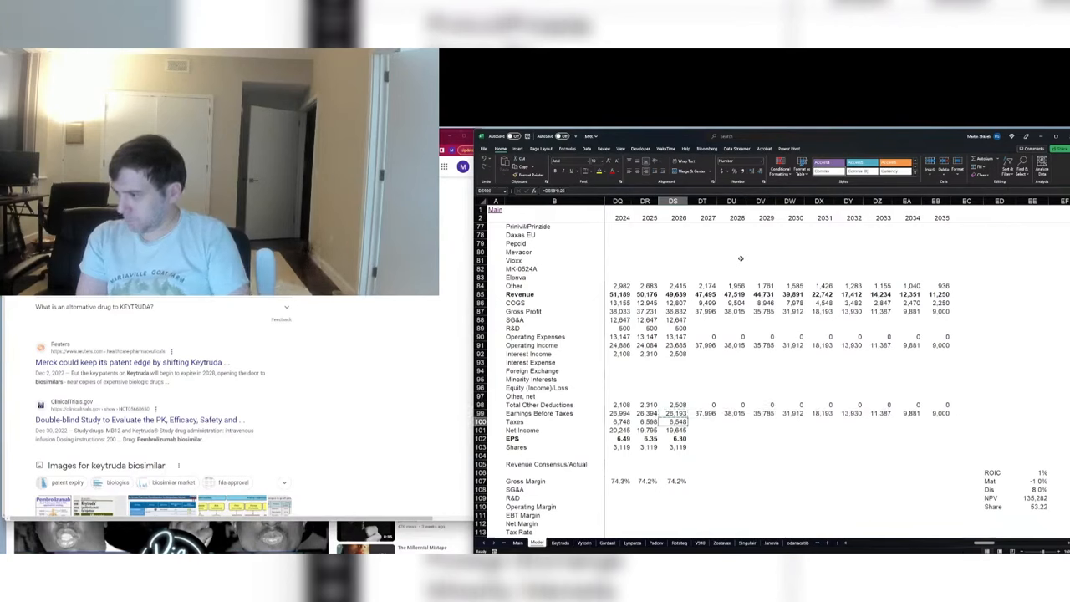
# Step: Extend the 2026 Taxes, Net Income, EPS and Shares cells across through 2035
pyautogui.hotkey('ctrl', 'c')
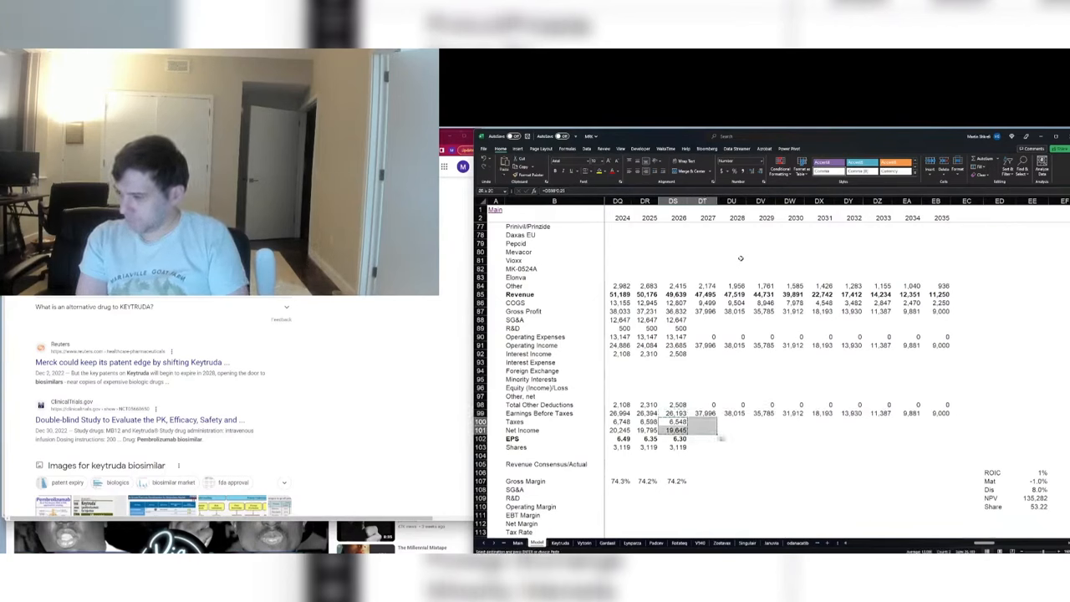
pyautogui.press('Down')
pyautogui.hotkey('shift', 'Right')
pyautogui.hotkey('shift', 'Right')
pyautogui.hotkey('shift', 'Right')
pyautogui.hotkey('shift', 'Right')
pyautogui.hotkey('shift', 'Right')
pyautogui.hotkey('shift', 'Right')
pyautogui.hotkey('shift', 'Right')
pyautogui.hotkey('shift', 'Right')
pyautogui.hotkey('shift', 'Right')
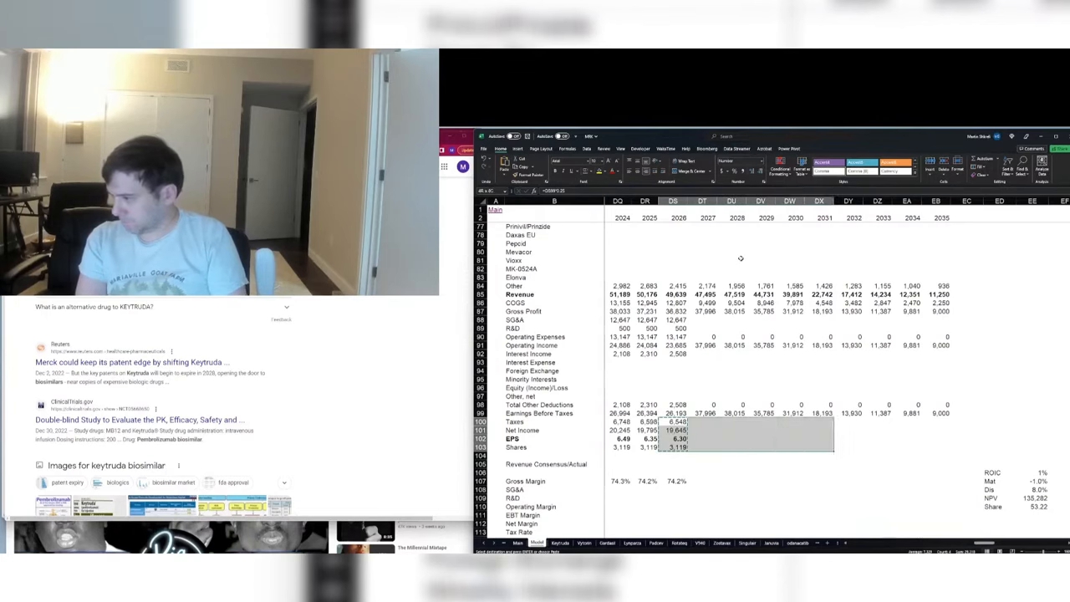
pyautogui.hotkey('shift', 'Left')
pyautogui.hotkey('ctrl', 'v')
pyautogui.press('Down')
pyautogui.press('Escape')
# Step: Copy the 2026 Gross Margin across through 2035
pyautogui.press('Down')
pyautogui.press('Down')
pyautogui.press('Down')
pyautogui.press('Down')
pyautogui.press('Down')
pyautogui.press('Down')
pyautogui.hotkey('ctrl', 'c')
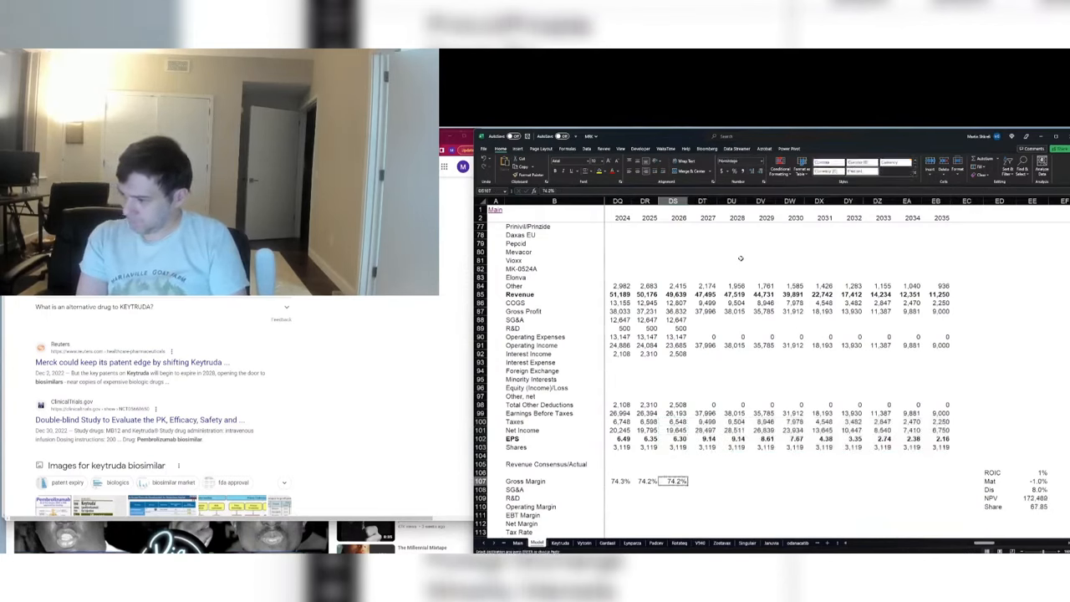
pyautogui.hotkey('shift', 'Right')
pyautogui.hotkey('shift', 'Right')
pyautogui.hotkey('shift', 'Right')
pyautogui.hotkey('shift', 'Right')
pyautogui.hotkey('shift', 'Right')
pyautogui.hotkey('shift', 'Right')
pyautogui.hotkey('shift', 'Right')
pyautogui.hotkey('shift', 'Right')
pyautogui.hotkey('shift', 'Right')
pyautogui.hotkey('ctrl', 'v')
# Step: Clear the Gross Margin values for 2023 through 2035
pyautogui.press('Left')
pyautogui.press('Up')
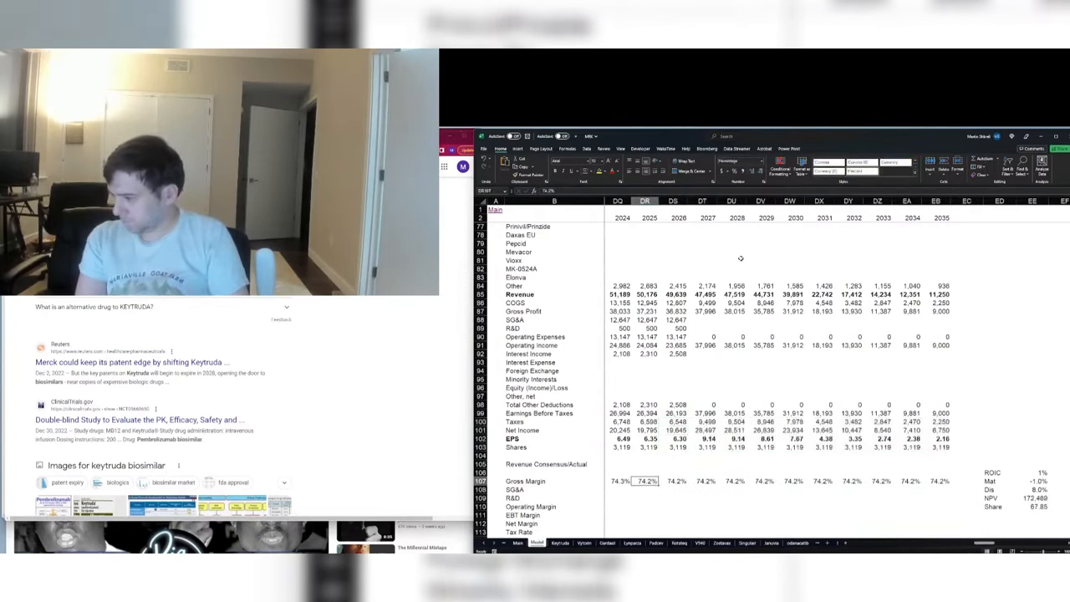
pyautogui.hotkey('ctrl', 'shift', 'Right')
pyautogui.press('Delete')
pyautogui.press('Up')
pyautogui.press('Down')
pyautogui.press('Left')
pyautogui.press('Left')
pyautogui.press('Left')
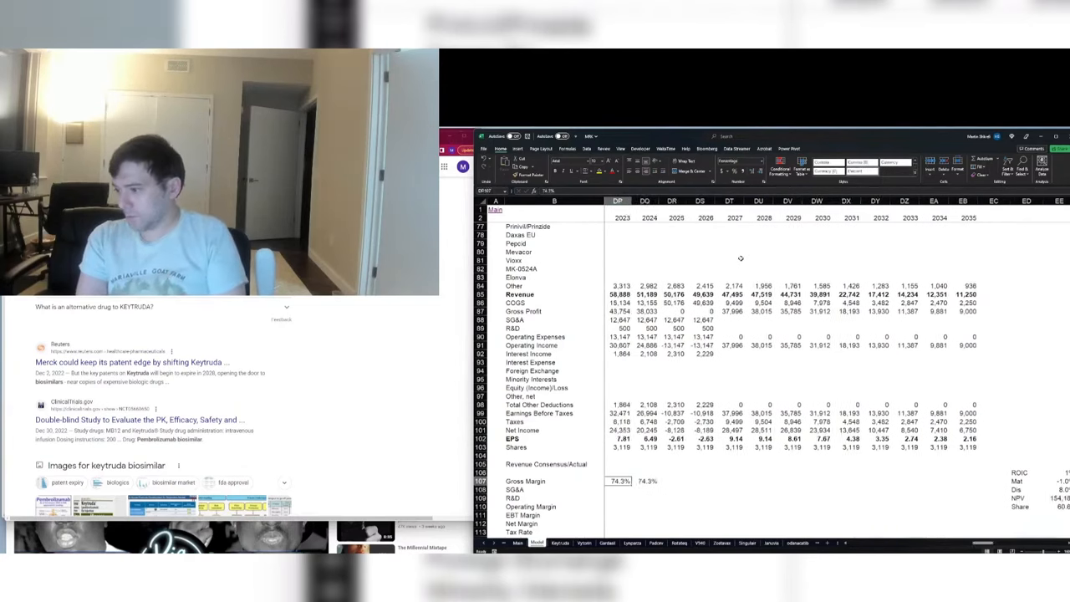
pyautogui.press('Right')
pyautogui.press('Delete')
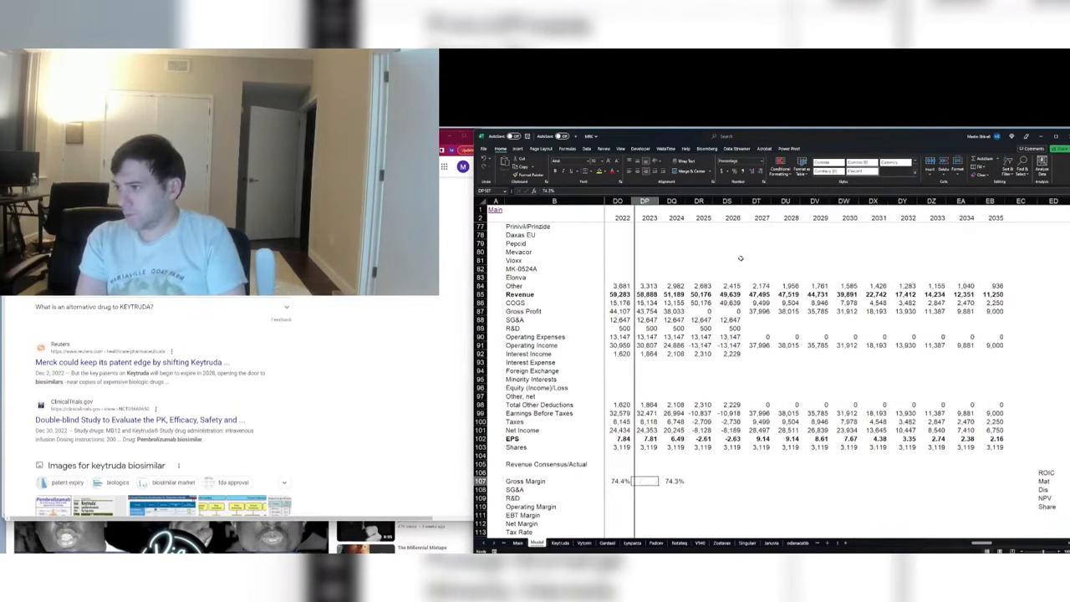
pyautogui.press('Right')
pyautogui.press('Delete')
# Step: Clear the earlier Gross Margin values from 2022 back to 2014
pyautogui.press('Left')
pyautogui.press('Left')
pyautogui.press('Left')
pyautogui.press('Left')
pyautogui.press('Left')
pyautogui.press('Left')
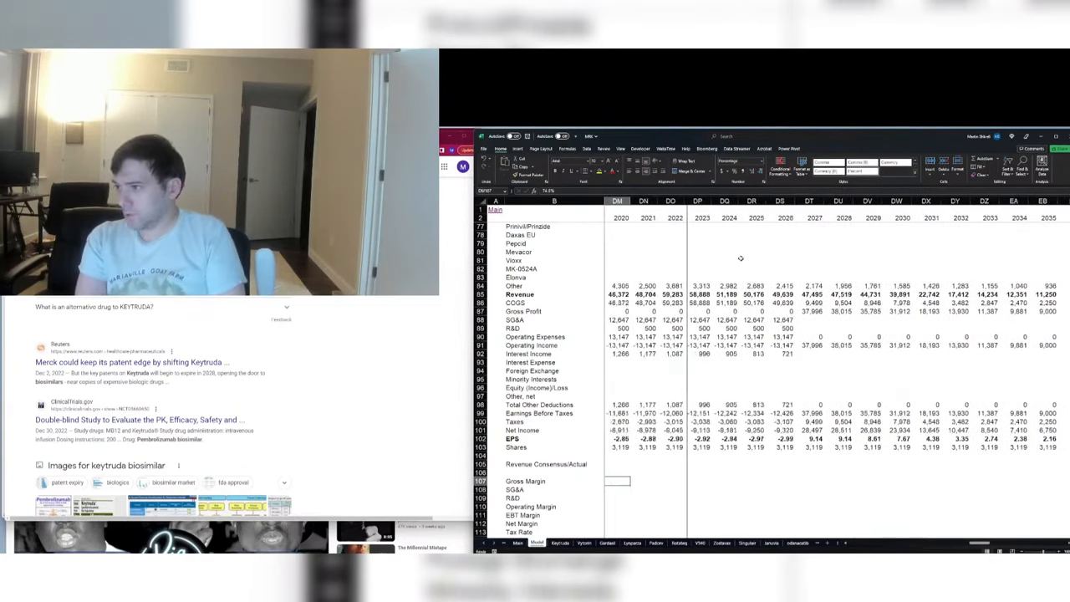
pyautogui.press('Left')
pyautogui.press('Left')
pyautogui.press('Left')
pyautogui.press('Left')
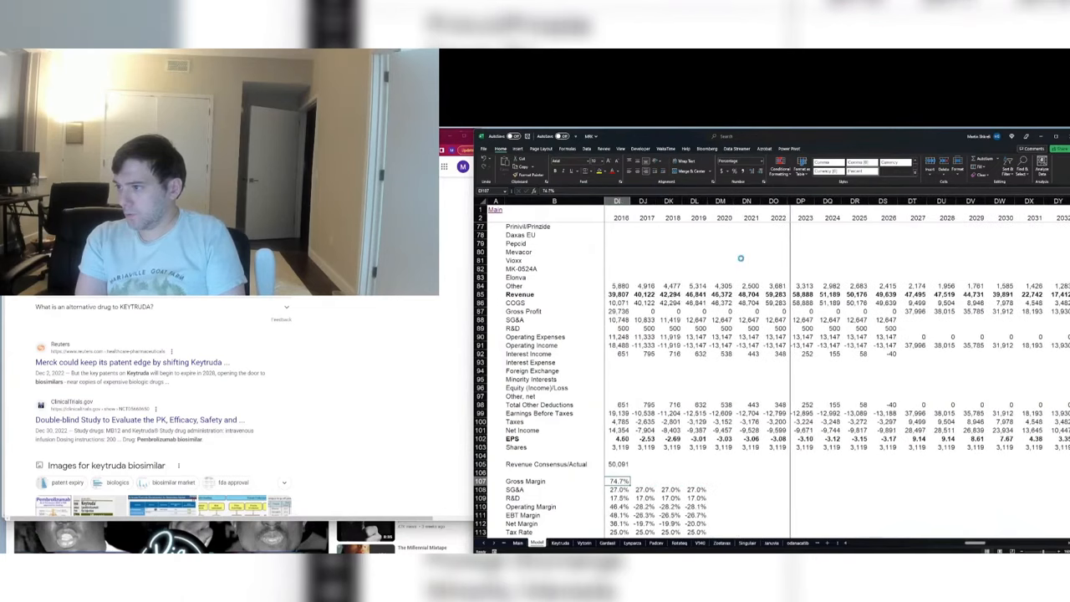
pyautogui.press('Left')
pyautogui.press('Left')
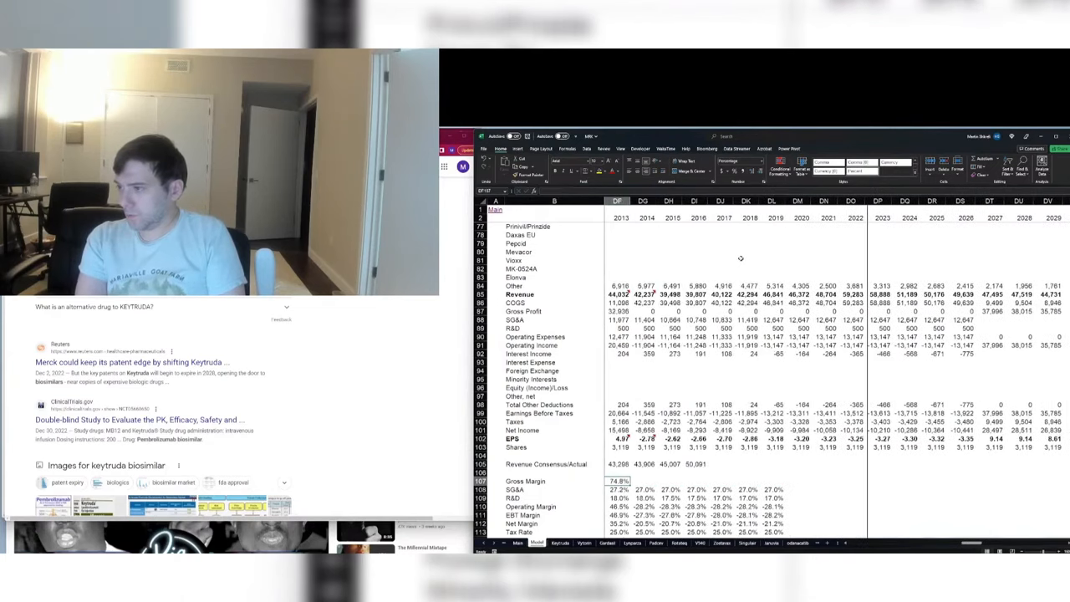
# Step: Check the NPV and per-share value beside the projections out to 2035
pyautogui.press('Right')
pyautogui.press('Right')
pyautogui.press('Right')
pyautogui.press('Right')
pyautogui.press('Right')
pyautogui.press('Right')
pyautogui.press('Right')
pyautogui.press('Right')
pyautogui.press('Right')
pyautogui.press('Right')
pyautogui.press('Right')
pyautogui.press('Right')
pyautogui.press('Right')
pyautogui.press('Right')
pyautogui.press('Right')
pyautogui.press('Right')
pyautogui.press('Right')
pyautogui.press('Right')
pyautogui.press('Right')
pyautogui.press('Right')
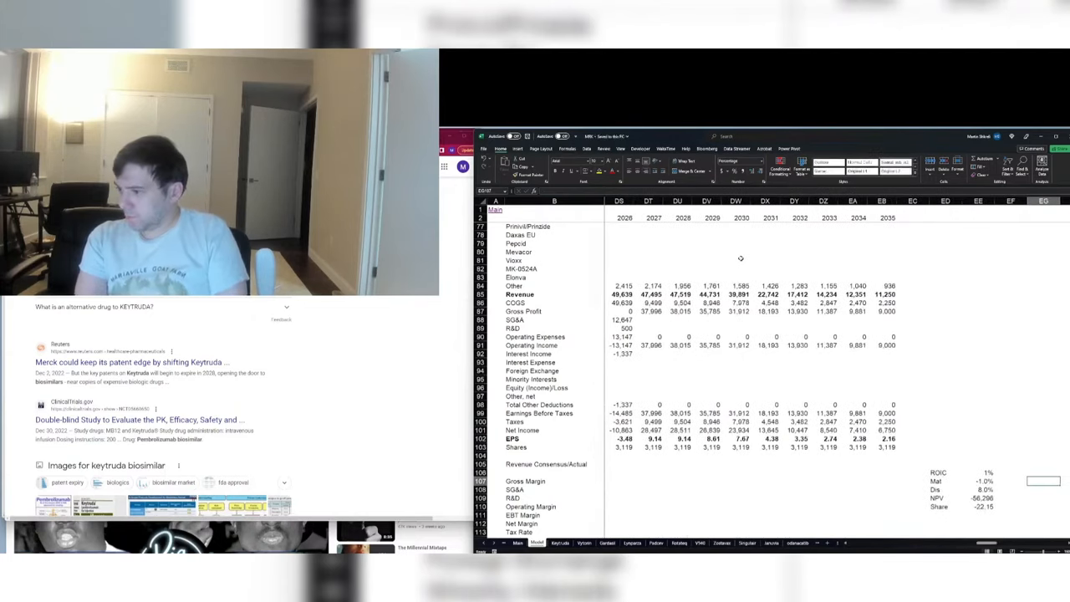
# Step: Examine the product revenue forecasts from 2026 to 2035, starting with Keytruda and Lynparza
pyautogui.press('pageup')
pyautogui.press('pageup')
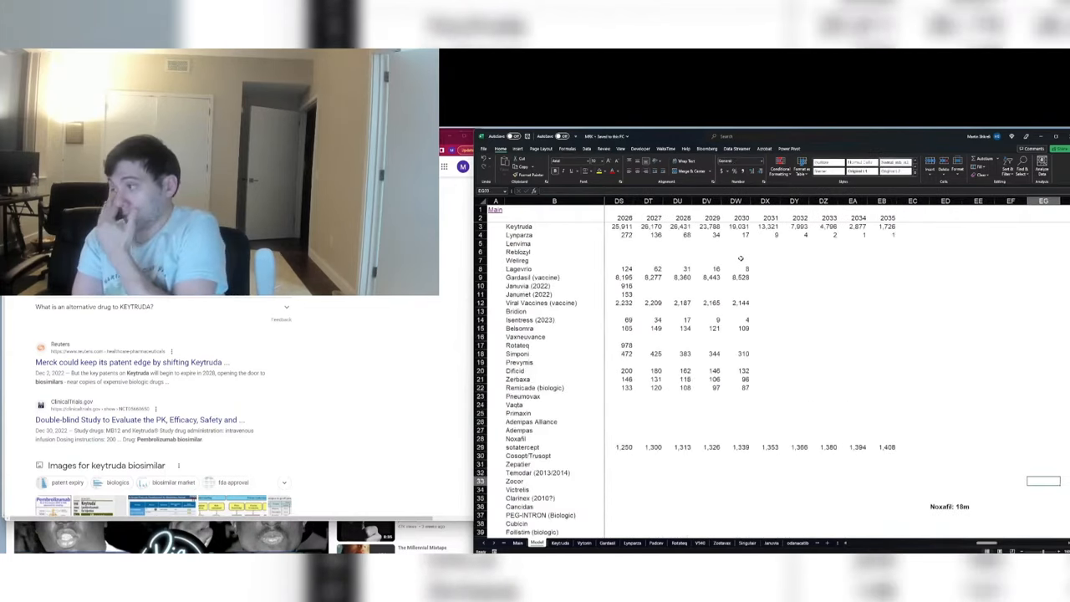
pyautogui.press('pageup')
pyautogui.press('Left')
pyautogui.press('Left')
pyautogui.press('Left')
pyautogui.press('Left')
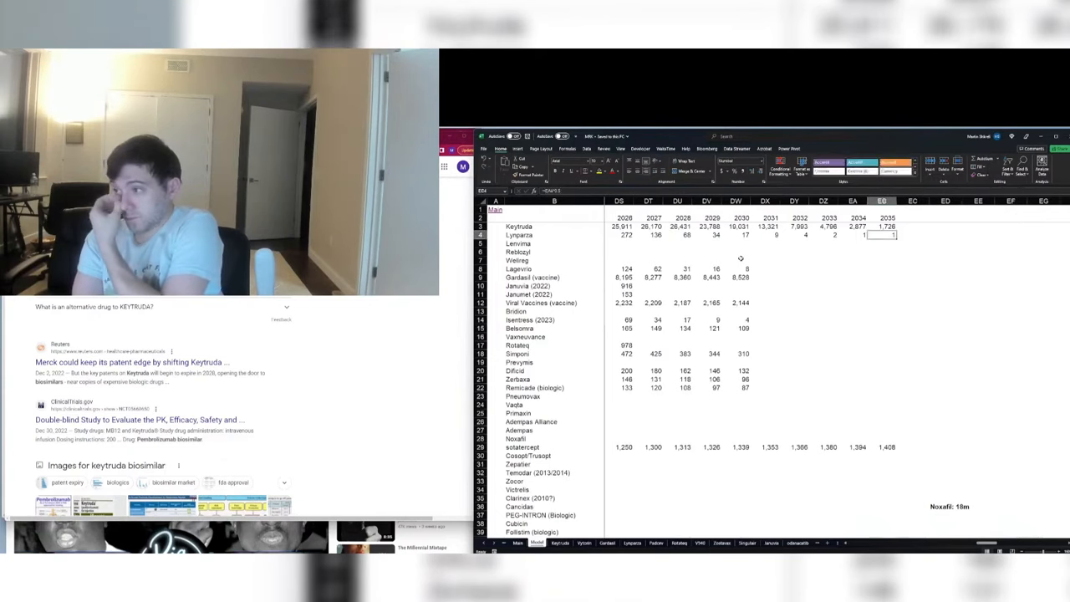
pyautogui.press('Left')
pyautogui.press('Left')
pyautogui.press('Left')
pyautogui.press('Left')
pyautogui.press('Left')
# Step: Check the drug list on the Main sheet and move the Vytorin sheet to just before Singulair
pyautogui.hotkey('ctrl', 'pageup')
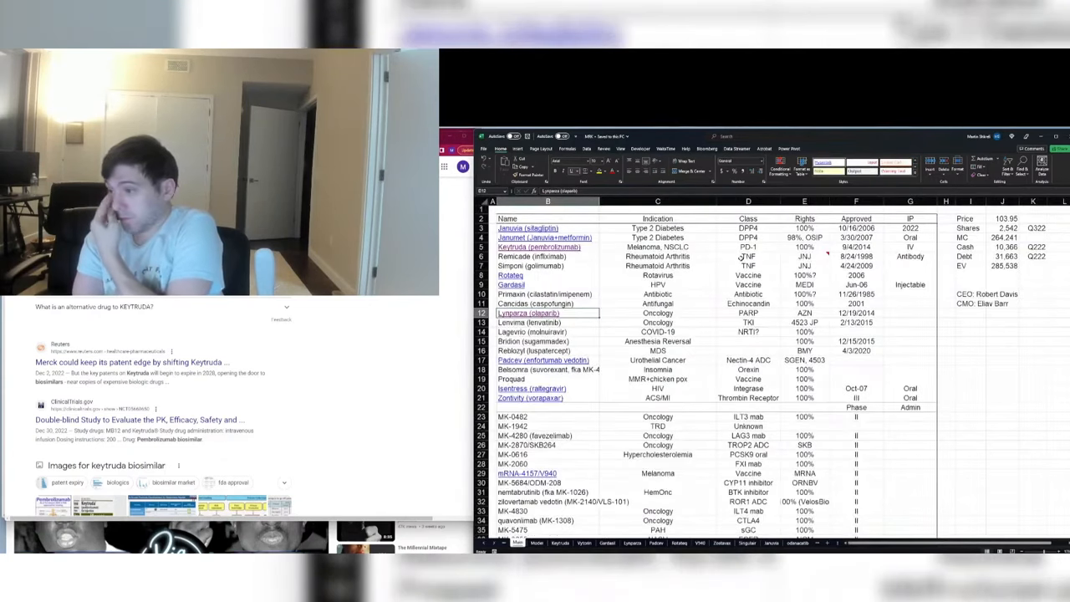
pyautogui.press('Down')
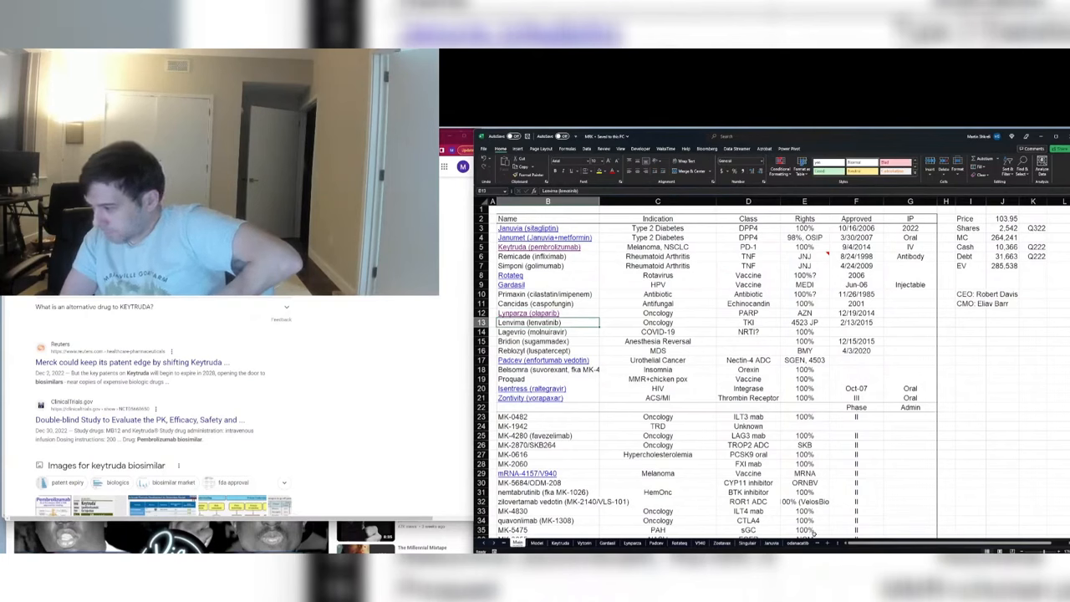
pyautogui.scroll(-10, 494, 545)
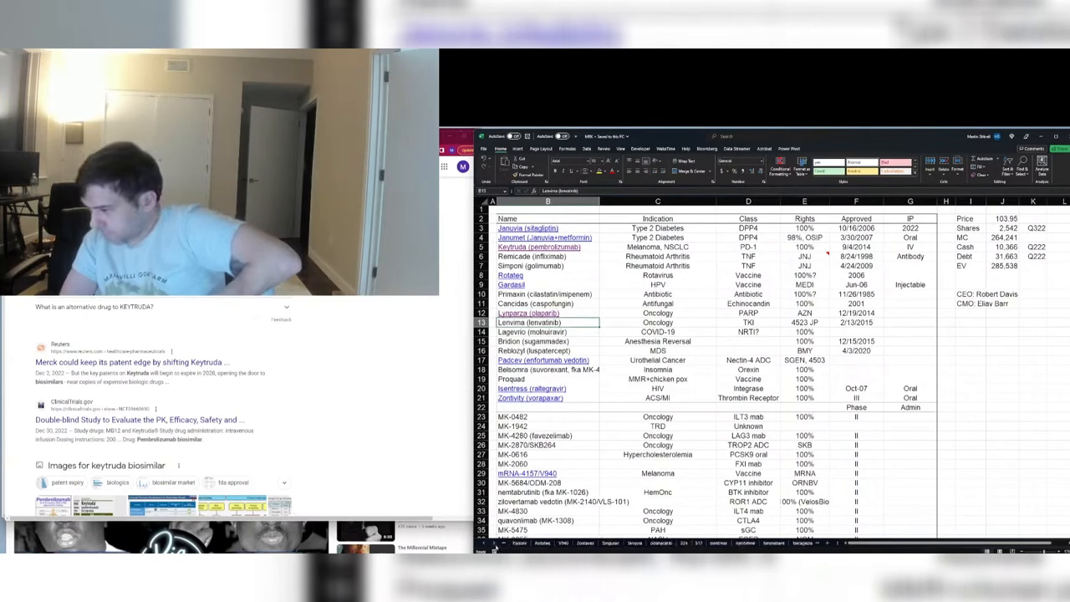
pyautogui.scroll(-4, 494, 545)
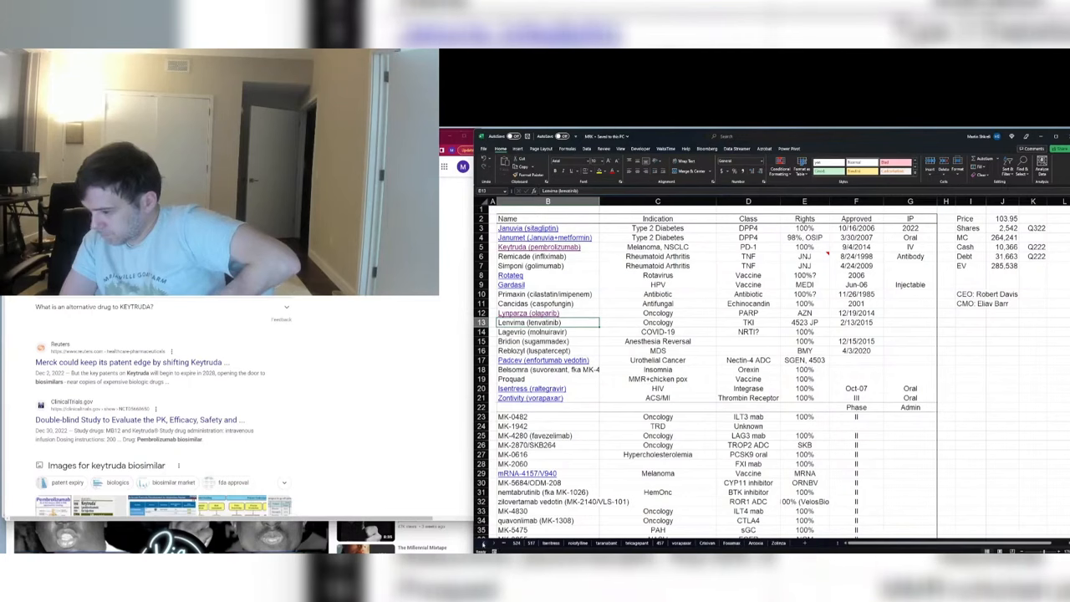
pyautogui.scroll(8, 494, 545)
pyautogui.scroll(3, 495, 545)
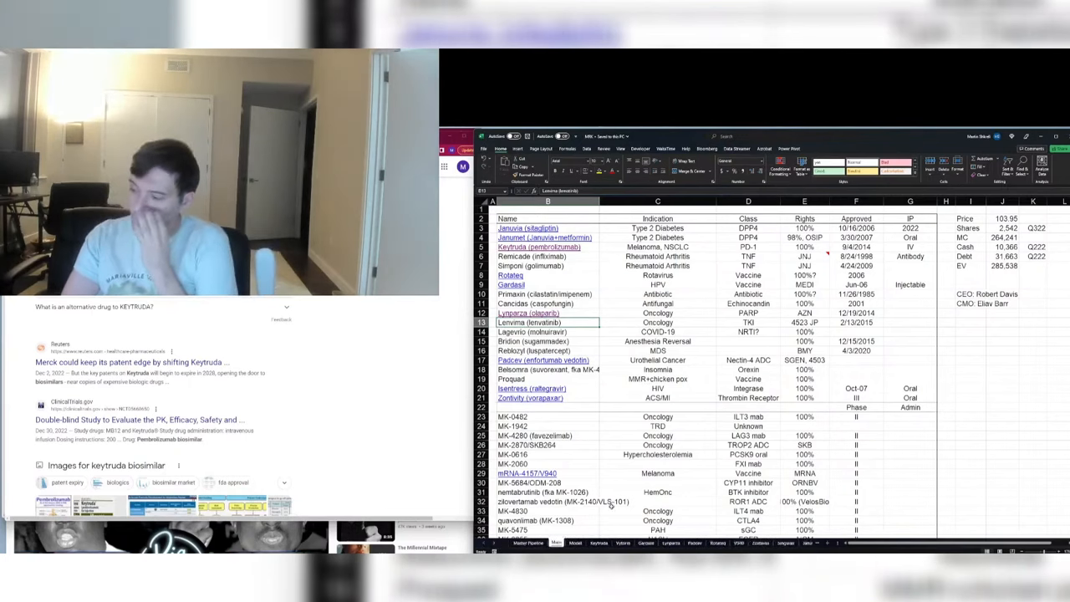
pyautogui.moveTo(625, 544); pyautogui.dragTo(781, 545)
# Step: Insert a new worksheet before the Lynparza sheet and name it Lenvima
pyautogui.click(646, 544)
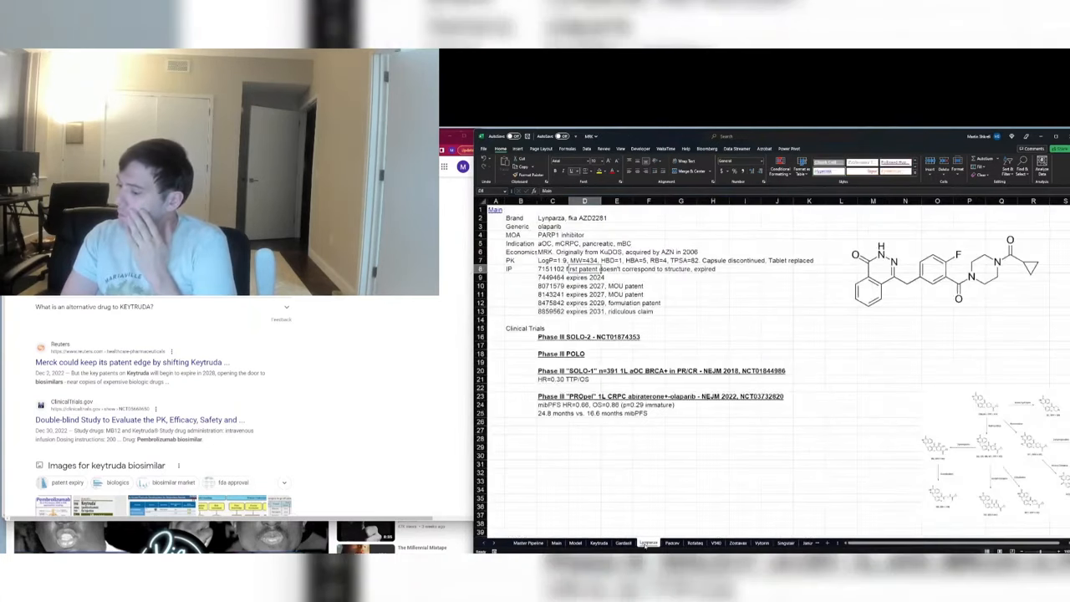
pyautogui.rightClick(648, 545)
pyautogui.click(669, 458)
pyautogui.press('Return')
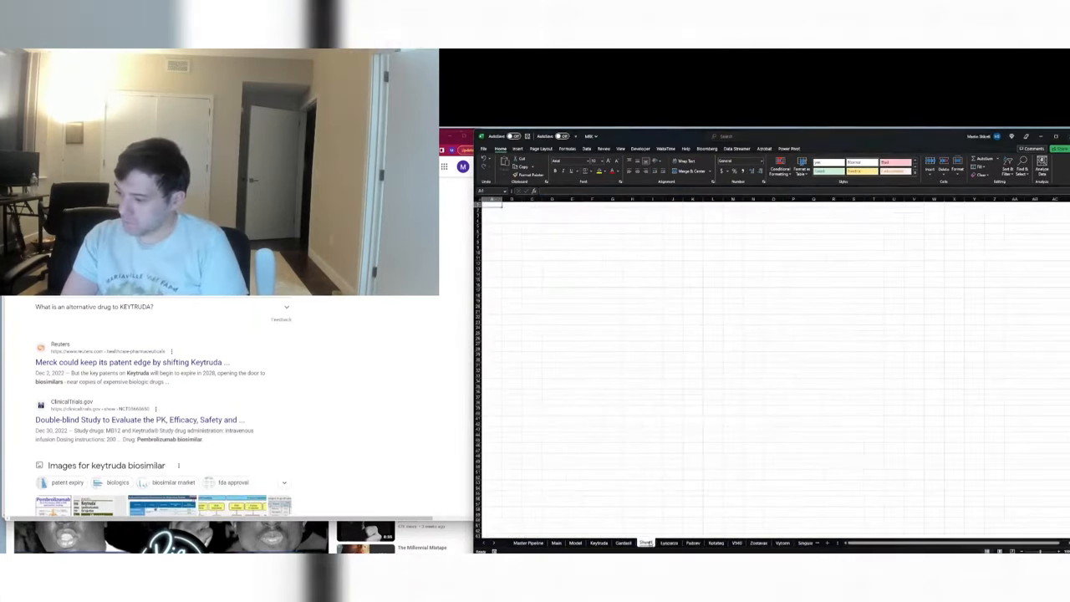
pyautogui.doubleClick(646, 543)
pyautogui.write('Lenvima')
pyautogui.press('Return')
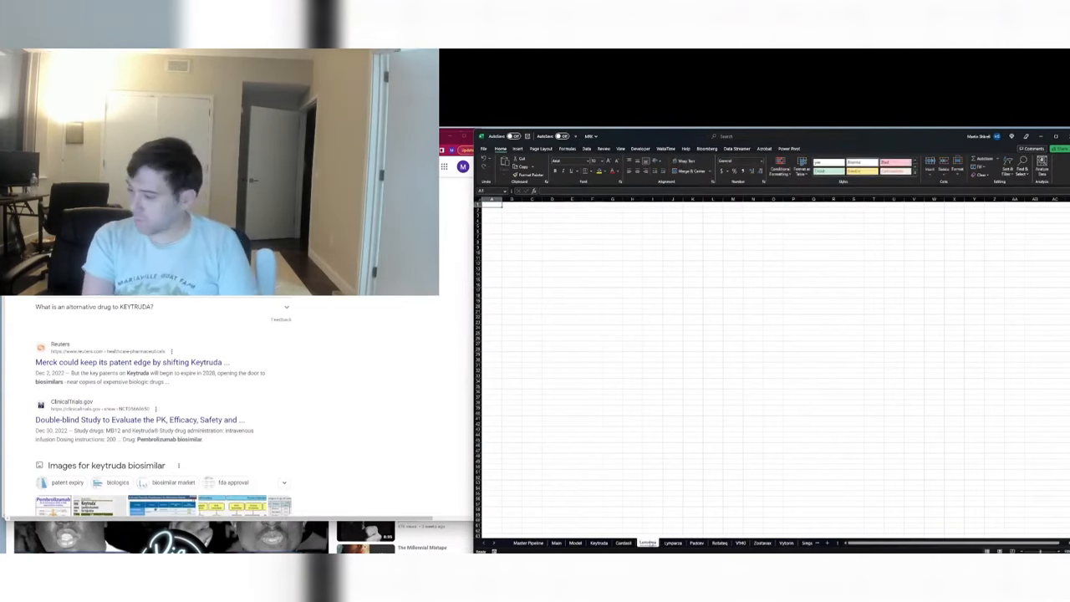
# Step: Enter Main in A1 and add a Brand row with the value Lenvima in B2:C2
pyautogui.write('Main')
pyautogui.press('Return')
pyautogui.press('Right')
pyautogui.scroll(4, 556, 378)
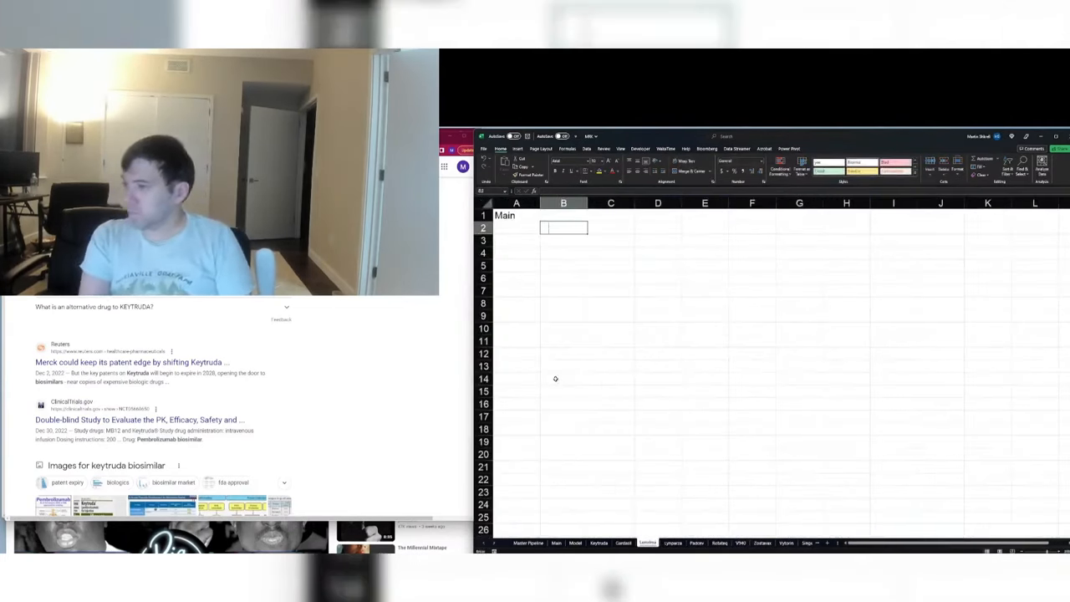
pyautogui.write('Brand')
pyautogui.press('Tab')
pyautogui.write('LA')
pyautogui.press('Escape')
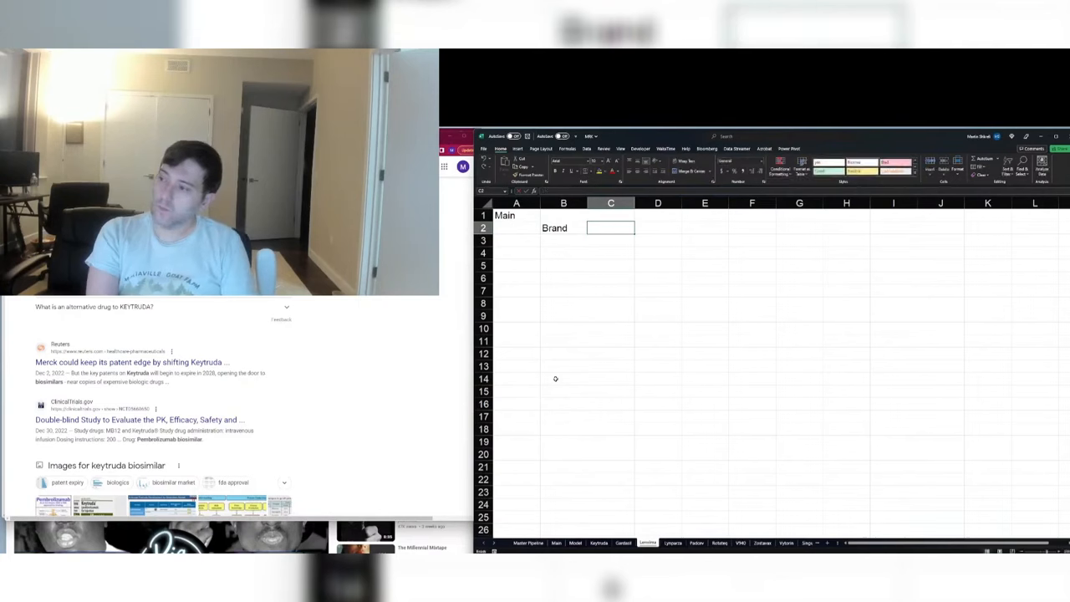
pyautogui.write('Lenvima')
pyautogui.press('Return')
# Step: Add the label Generic in B3 under Brand
pyautogui.press('Right')
pyautogui.write('Gen')
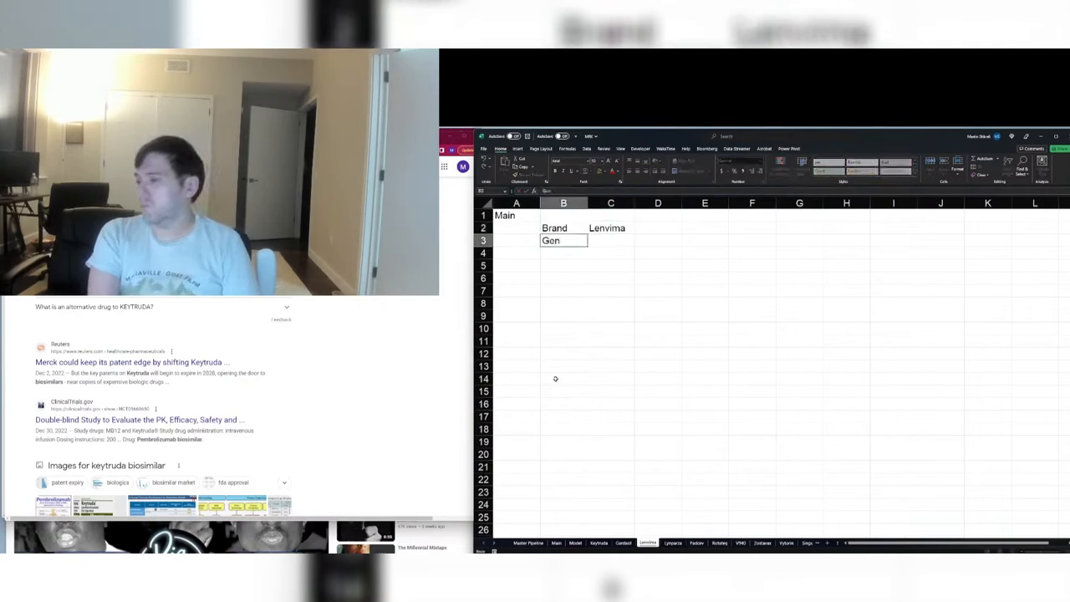
pyautogui.write('eric')
pyautogui.press('Tab')
# Step: Switch to the browser and search the Drugs@FDA database for lenvima
pyautogui.hotkey('alt', 'Tab')
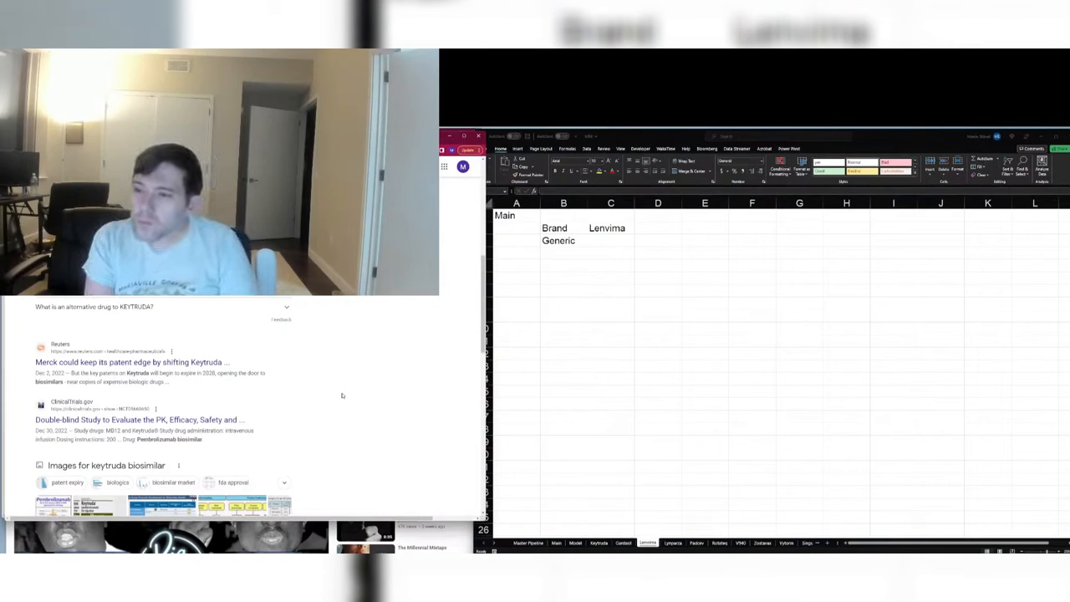
pyautogui.hotkey('alt', 'Left')
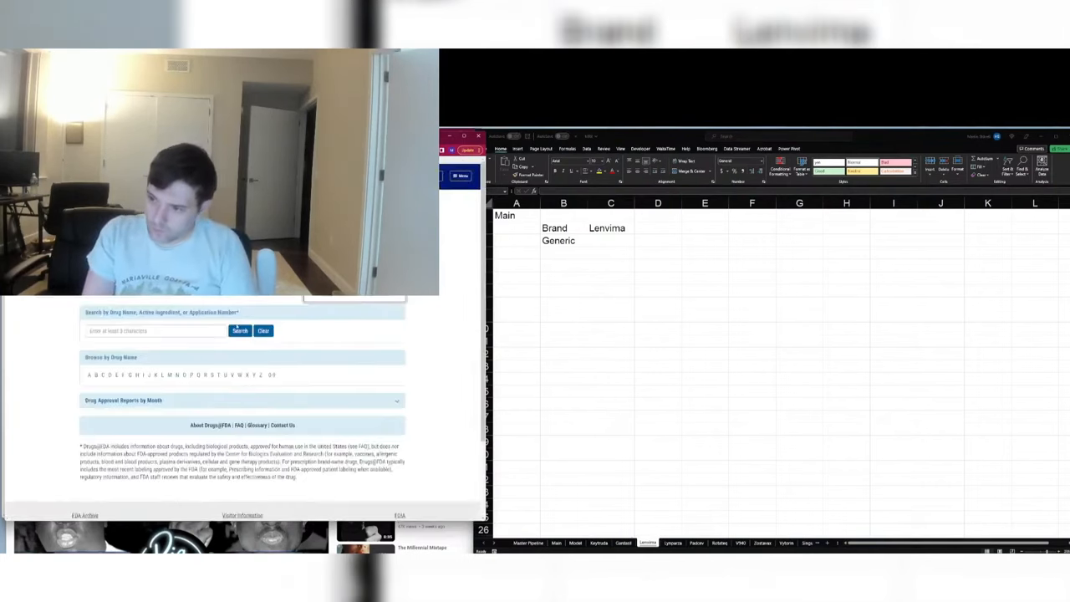
pyautogui.click(186, 330)
pyautogui.write('lenvima')
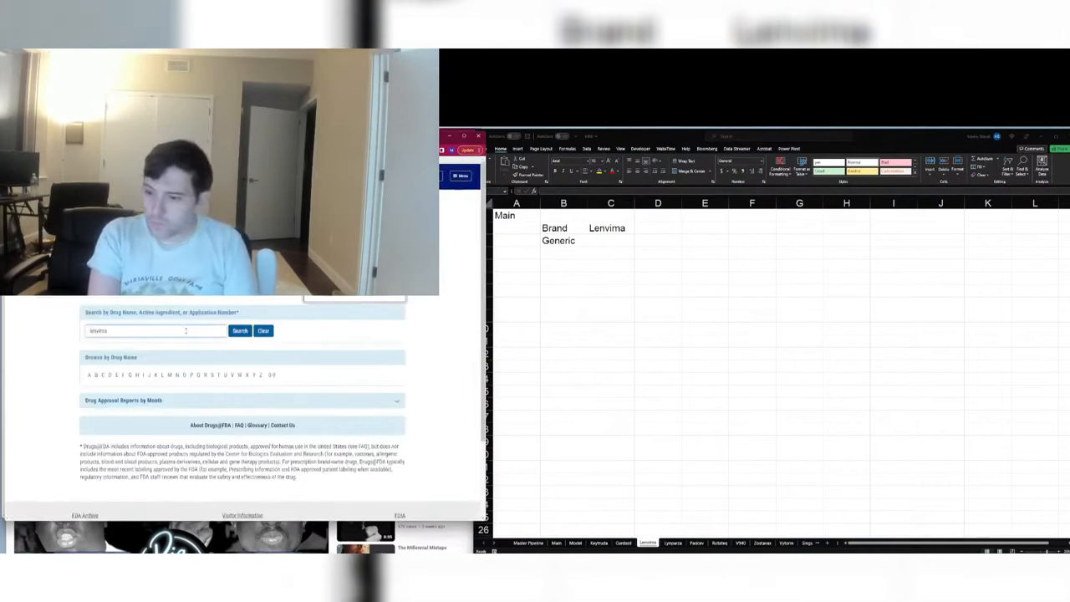
pyautogui.press('Return')
# Step: Return to the Excel workbook and enter lenvatinib as the generic name in C3
pyautogui.hotkey('alt', 'Tab')
pyautogui.press('Up')
pyautogui.press('Right')
pyautogui.write('lenvima')
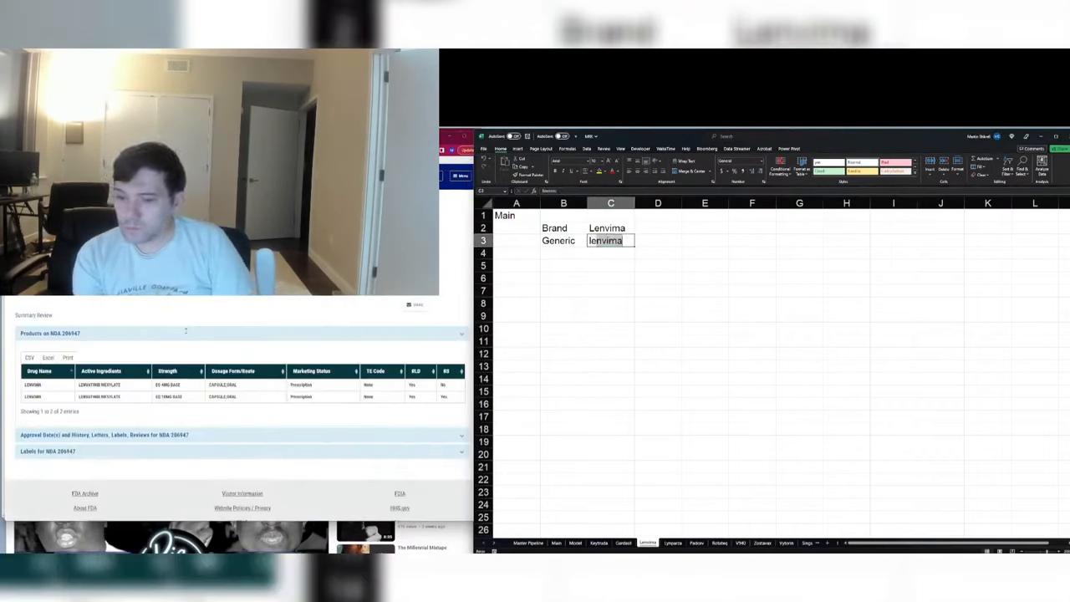
pyautogui.write('atin')
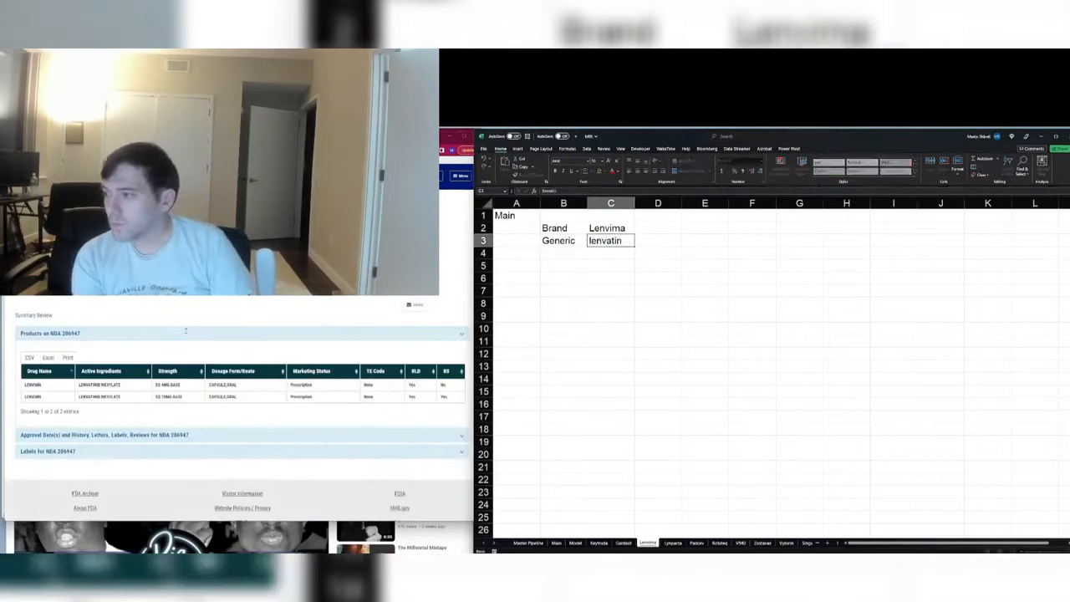
pyautogui.write('ib')
pyautogui.press('Return')
# Step: Add the labels Indication and MOA in B4 and B5
pyautogui.press('Left')
pyautogui.write('Indicatio')
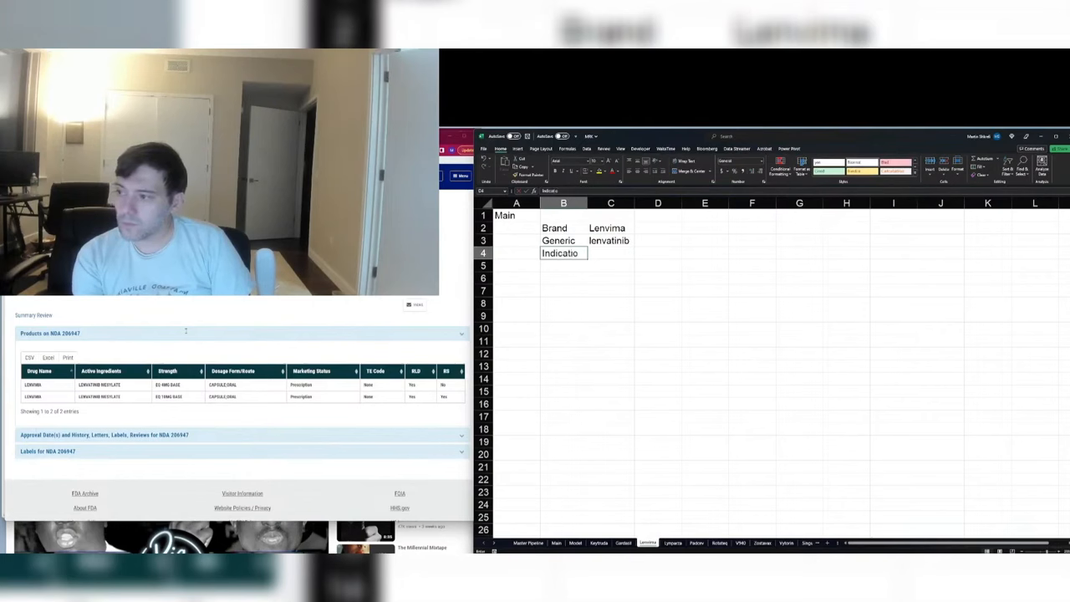
pyautogui.write('n')
pyautogui.press('Return')
pyautogui.press('Left')
pyautogui.press('Left')
pyautogui.write('MOA')
pyautogui.press('Return')
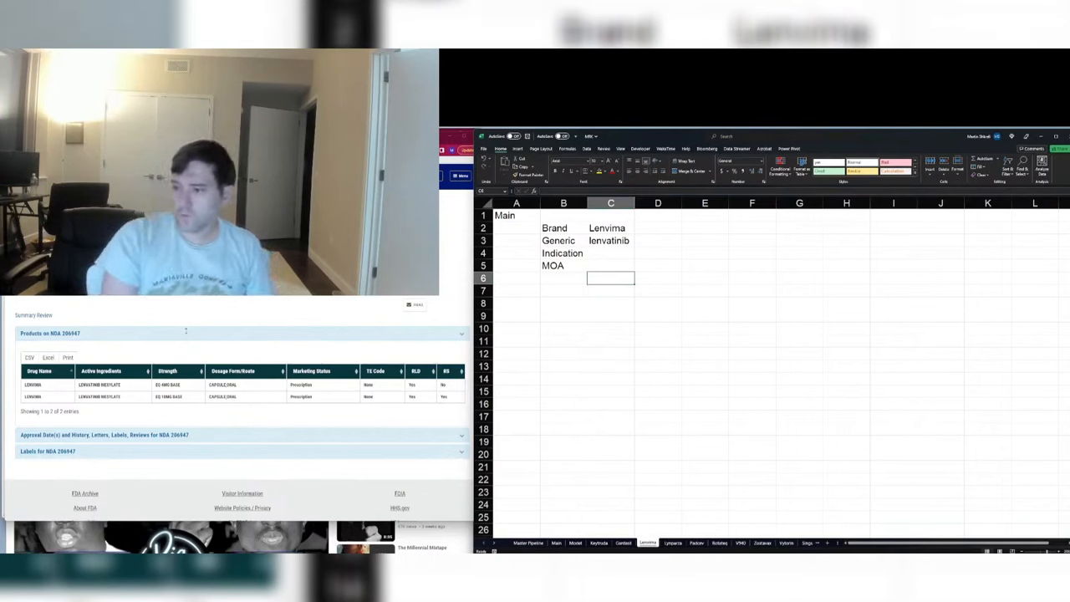
# Step: Look up Lenvima's original approval in the FDA approval history and add an Approval row with the date 2/13/2015 in B6:C6
pyautogui.click(235, 434)
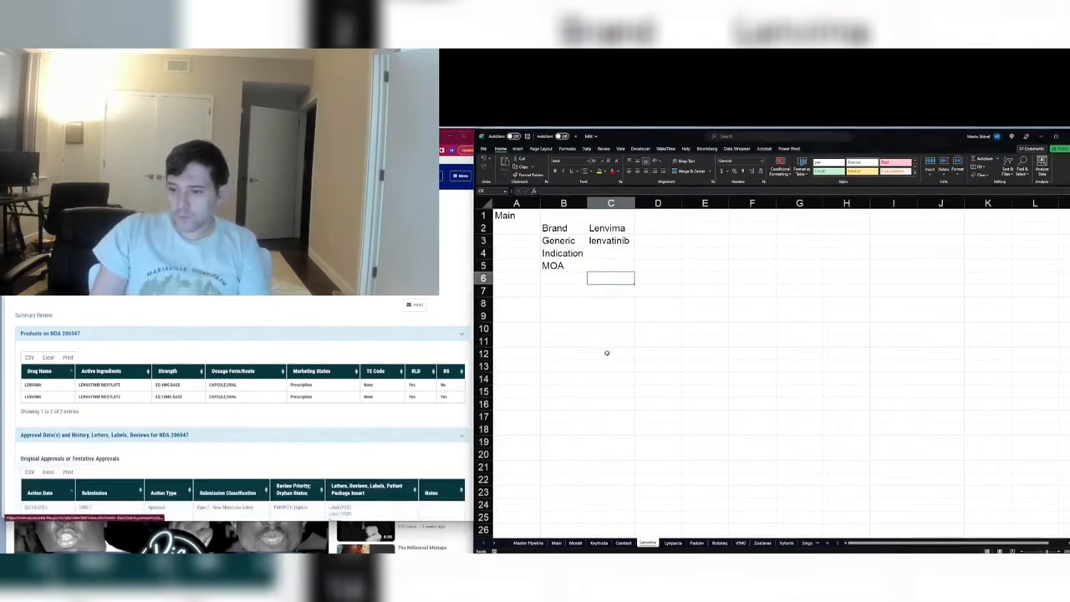
pyautogui.scroll(-1, 607, 354)
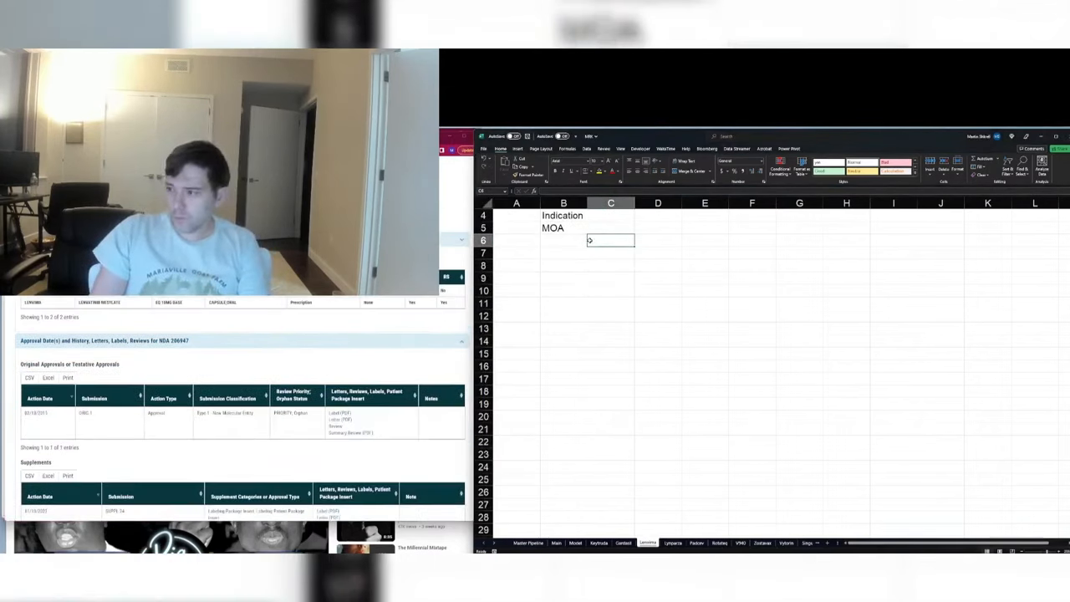
pyautogui.scroll(1, 571, 317)
pyautogui.press('Left')
pyautogui.write('Approval')
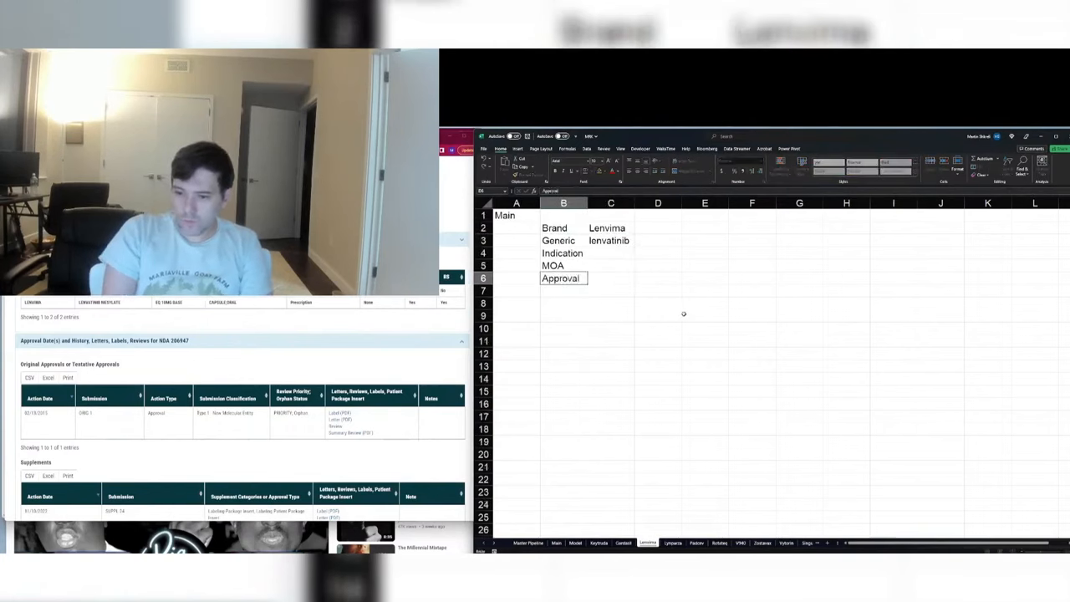
pyautogui.press('Tab')
pyautogui.write('2/13/2015')
pyautogui.press('Return')
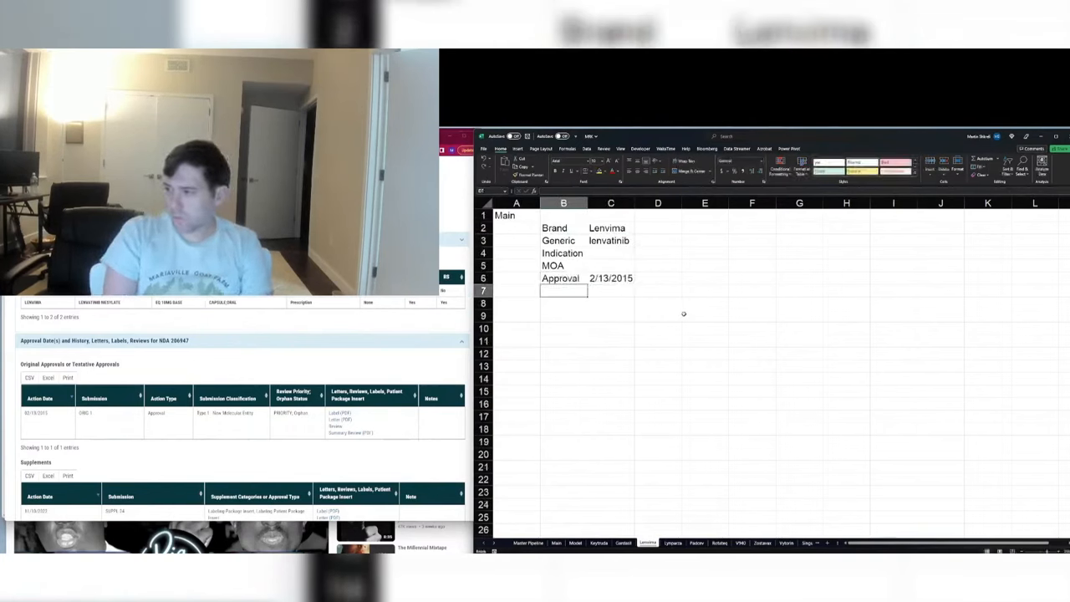
# Step: Add the label IP in B7 of the Lenvima sheet and save the workbook
pyautogui.write('IP')
pyautogui.press('Tab')
pyautogui.hotkey('ctrl', 's')
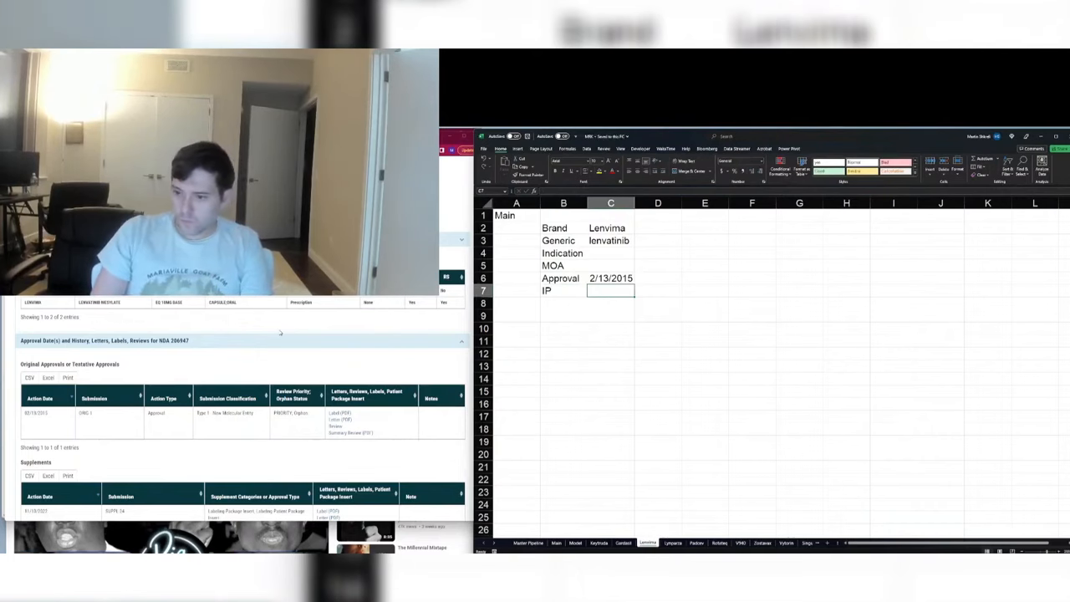
# Step: Open Lenvima's original FDA label to read its indications and enter thyroid cancer as the indication in C4
pyautogui.click(343, 418)
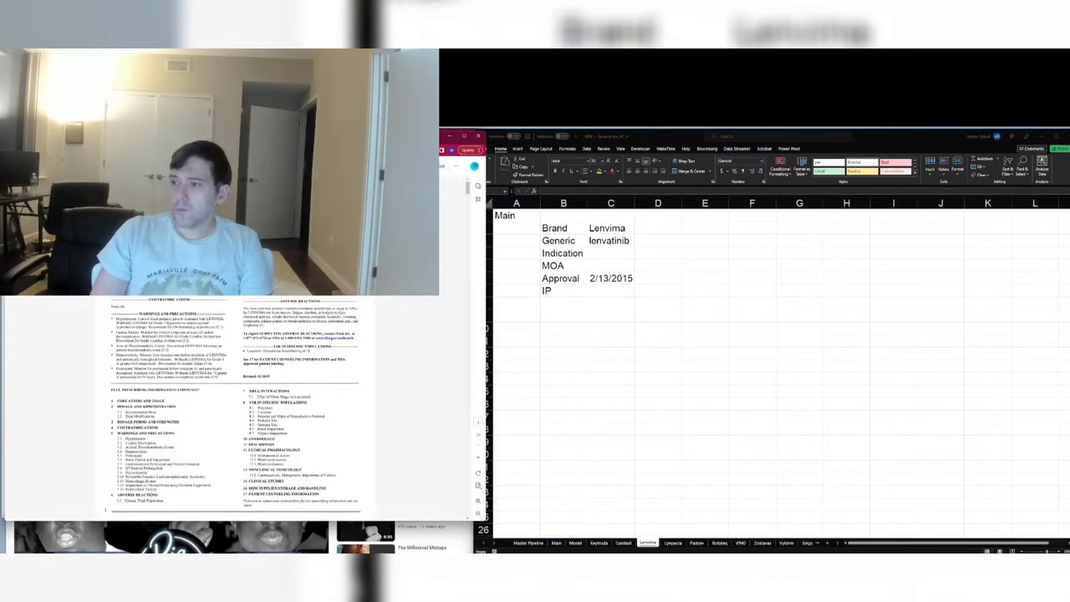
pyautogui.click(480, 501)
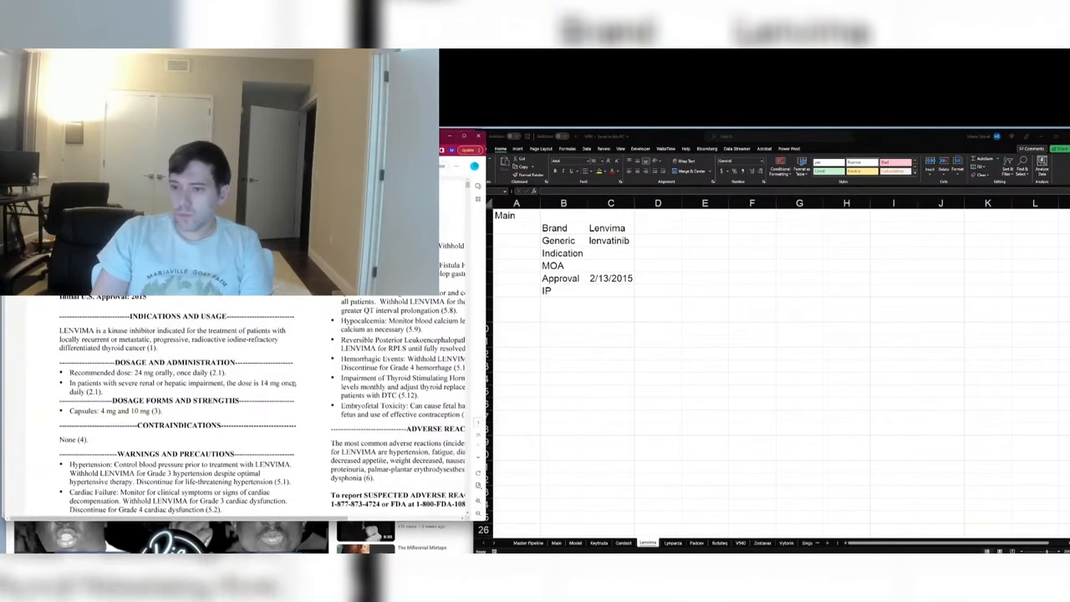
pyautogui.hotkey('alt', 'Tab')
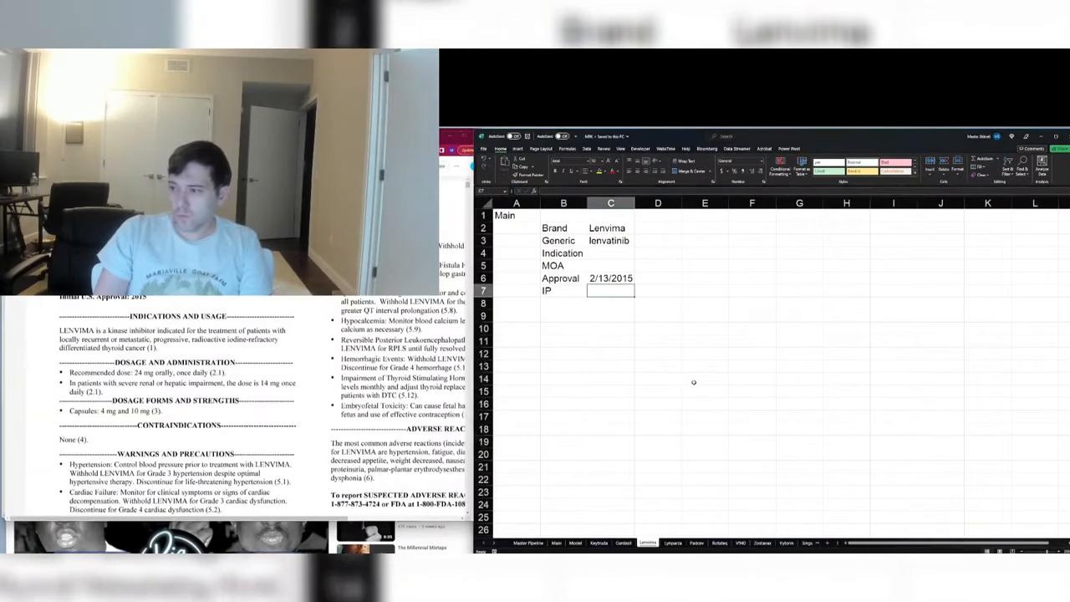
pyautogui.press('Up')
pyautogui.press('Up')
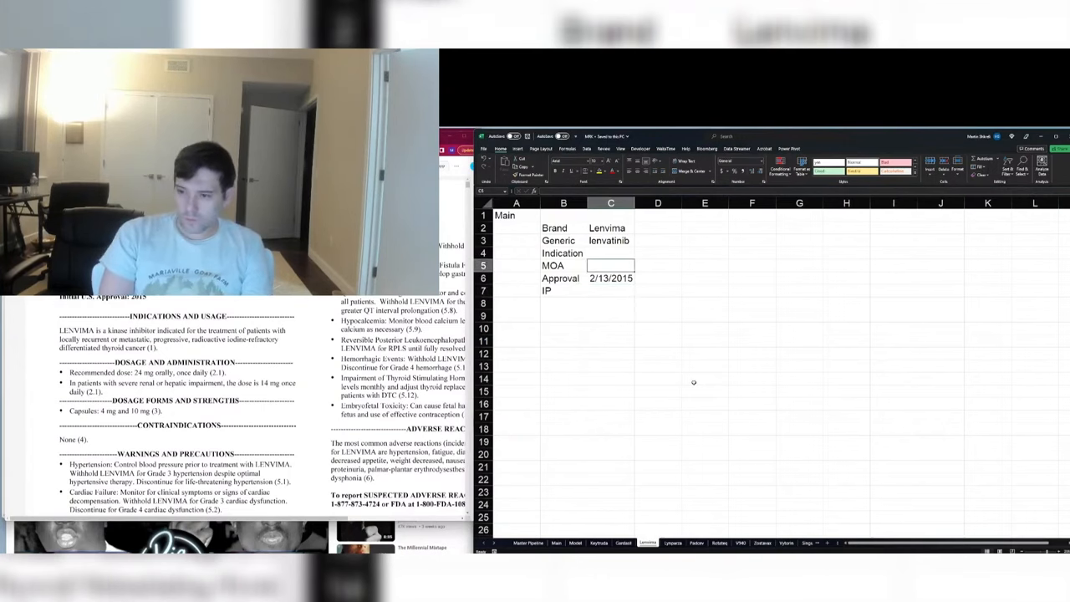
pyautogui.press('Up')
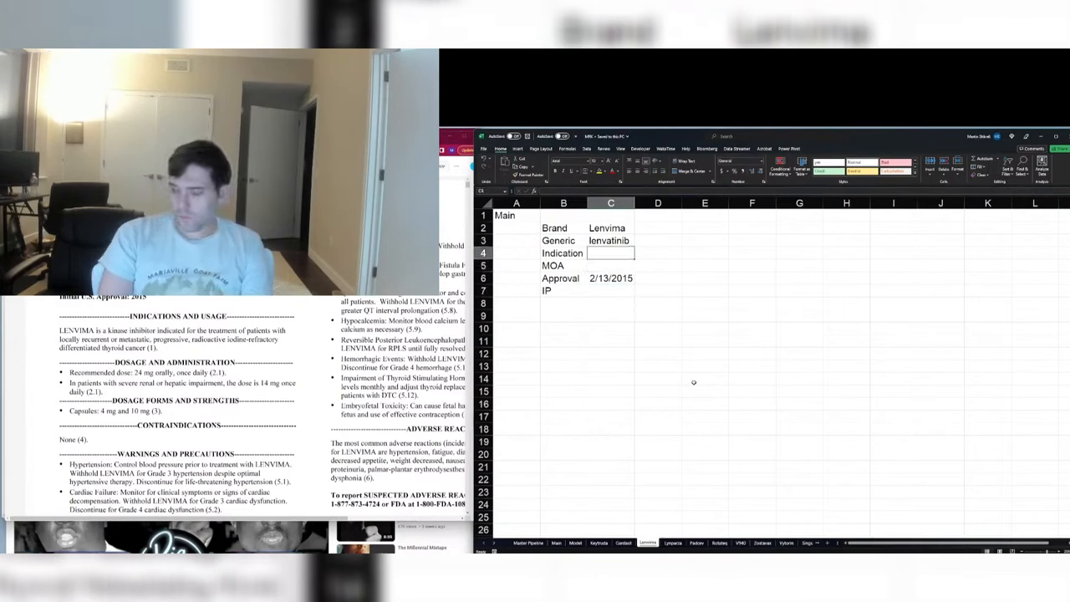
pyautogui.write('thyroid cancer')
pyautogui.press('Return')
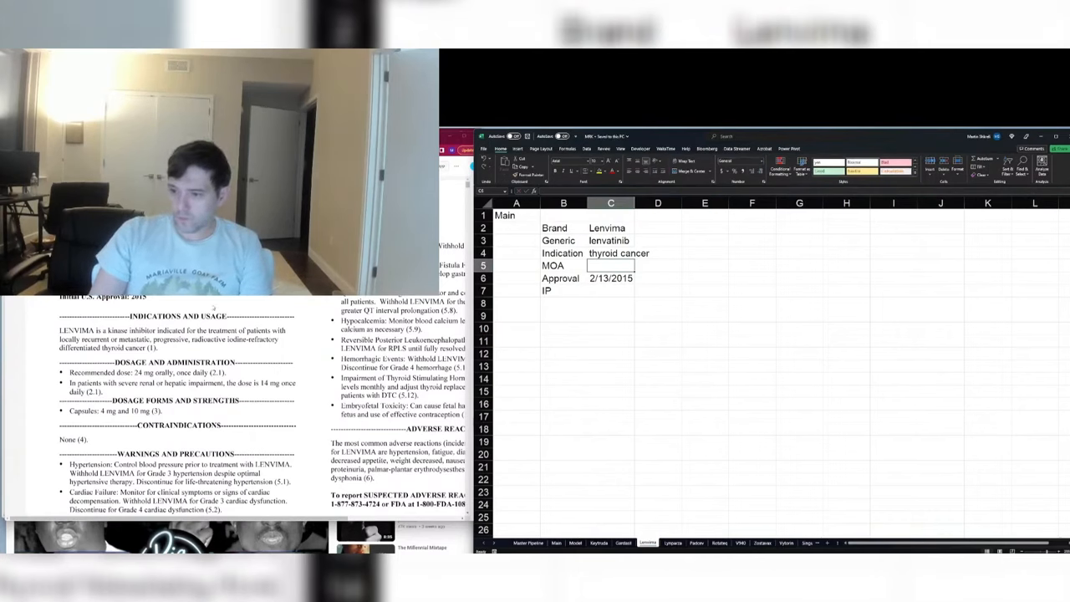
# Step: Expand the indication in C4 to read "differentiated thyroid cancer first indication"
pyautogui.press('Up')
pyautogui.press('F2')
pyautogui.press('Home')
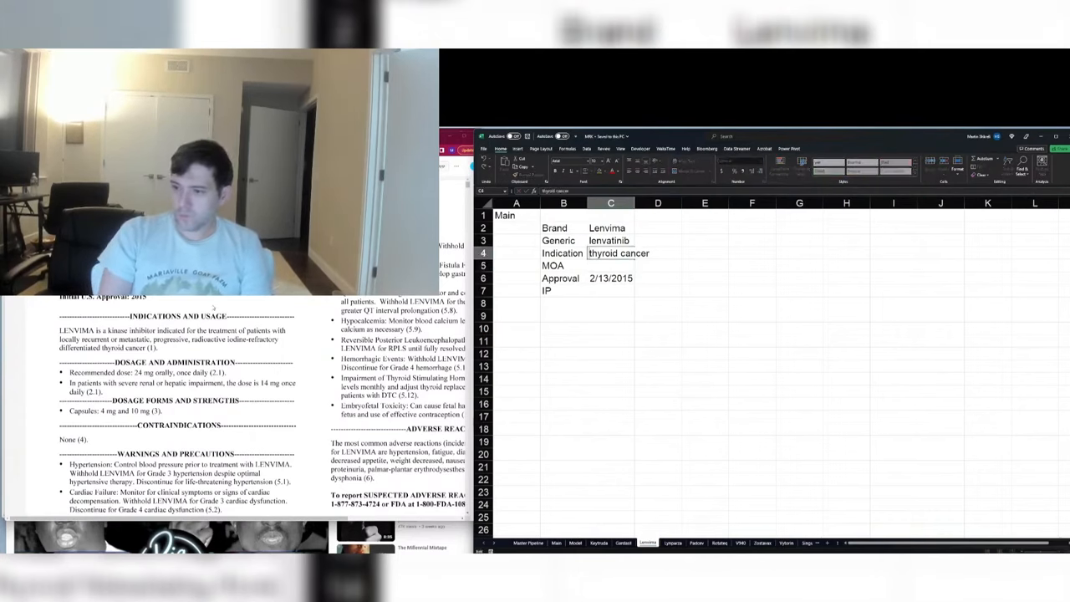
pyautogui.write('differentiated thyroid')
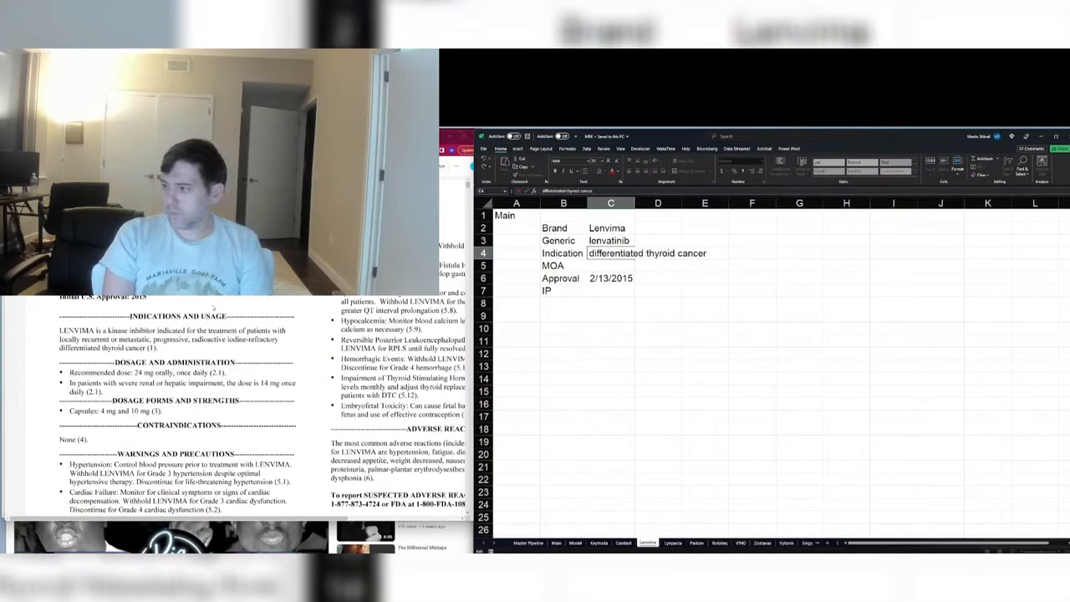
pyautogui.write(' cancer first indication')
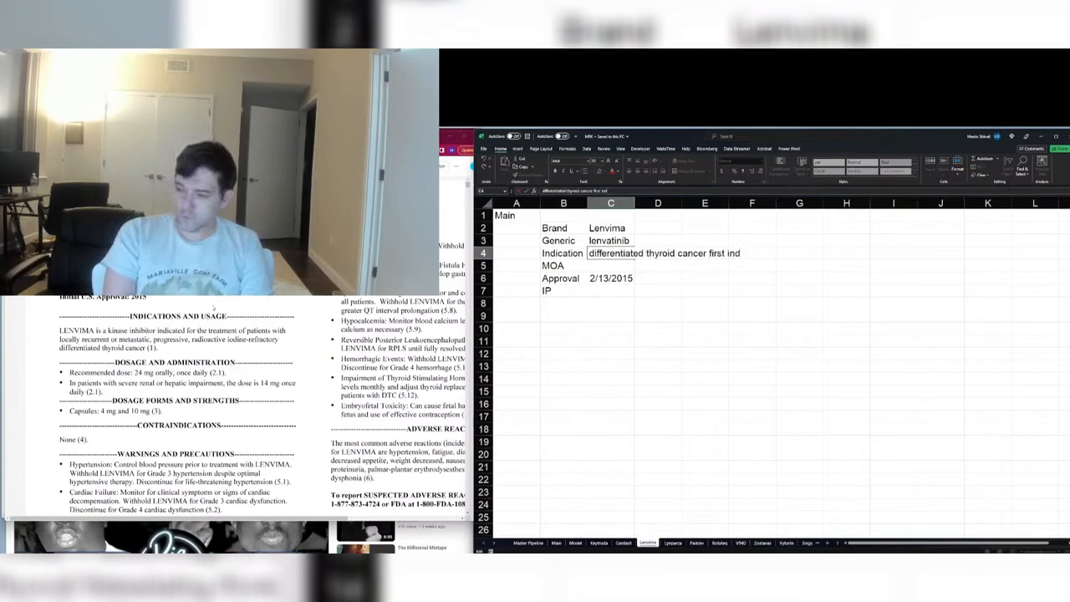
pyautogui.press('Return')
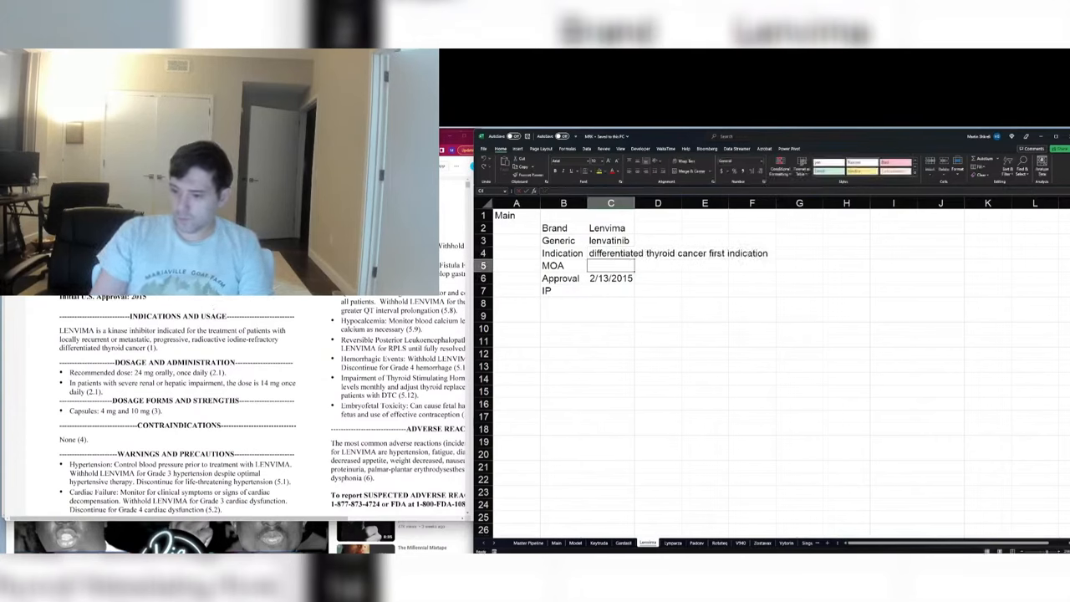
# Step: Look up lenvatinib's mechanism of action in the label and enter "VEGFR1/2/3 inhibitor" as the MOA in C5
pyautogui.scroll(-5, 234, 410)
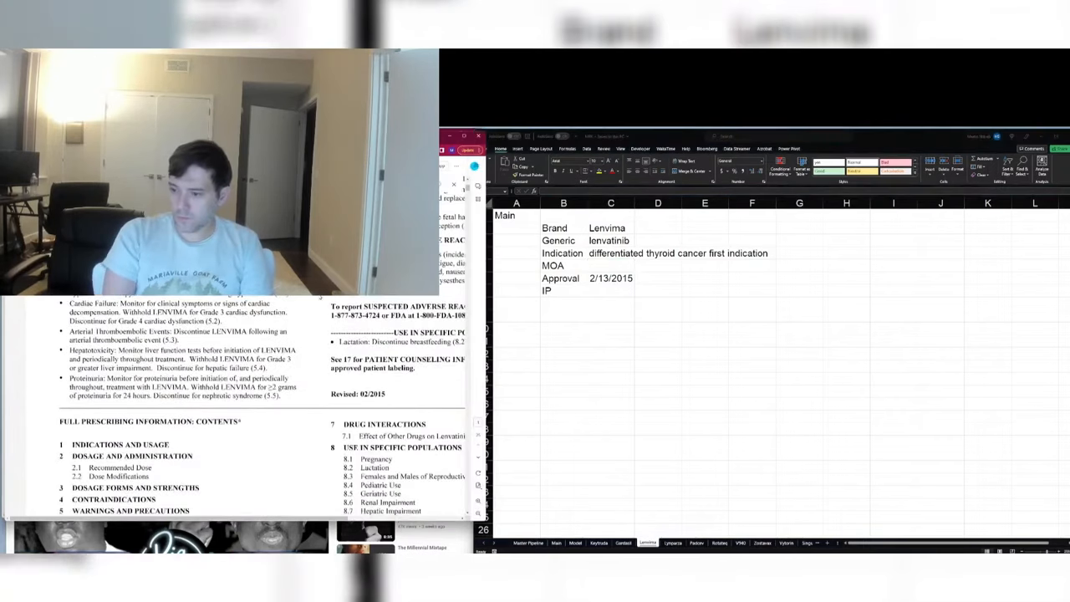
pyautogui.scroll(-10, 234, 409)
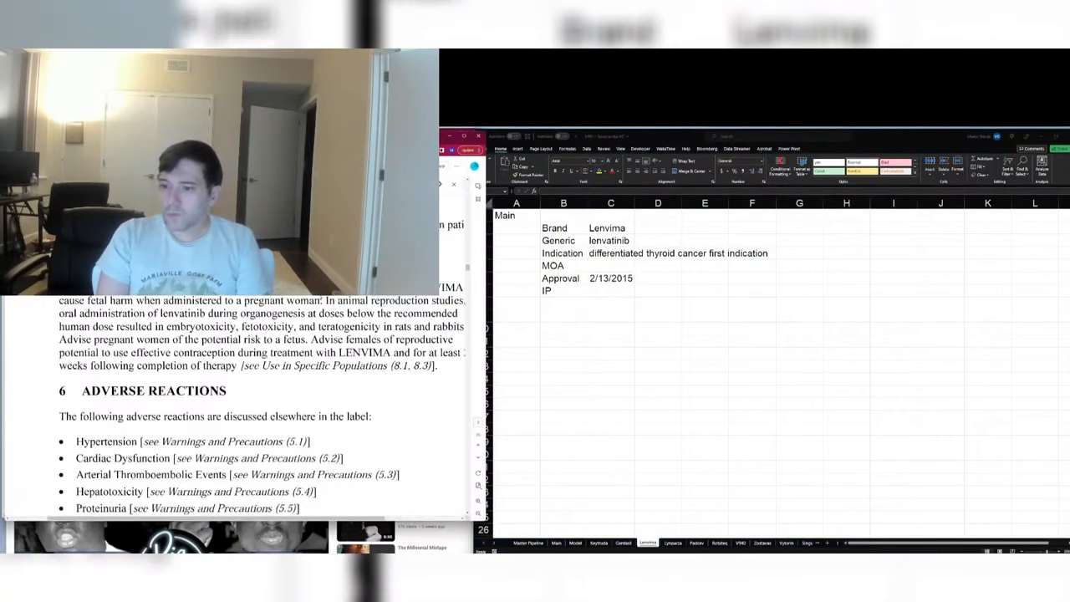
pyautogui.scroll(-15, 234, 410)
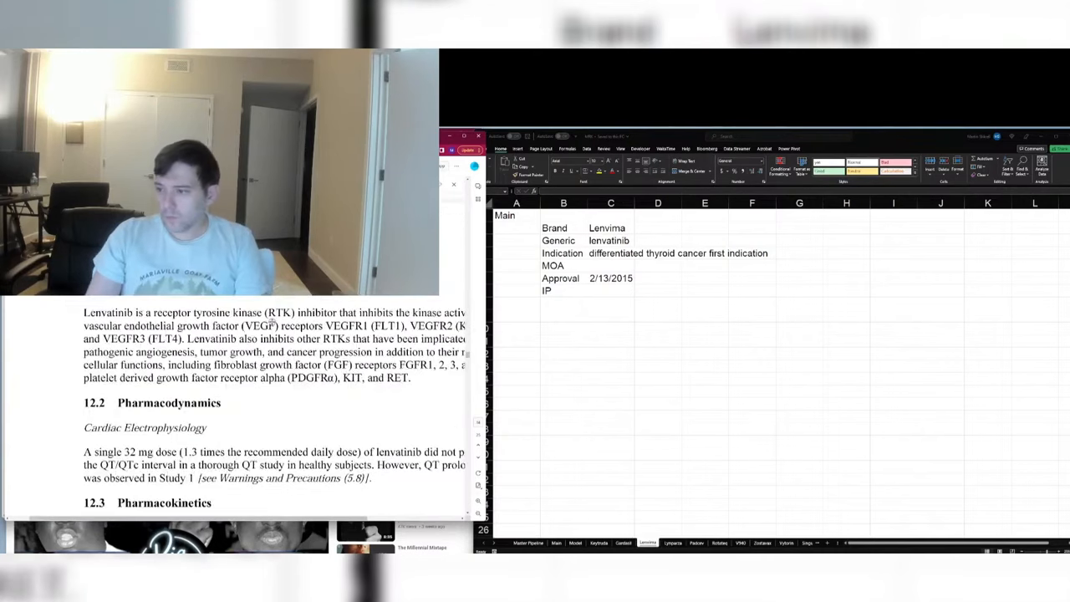
pyautogui.scroll(-2, 234, 410)
pyautogui.scroll(2, 234, 410)
pyautogui.click(611, 265)
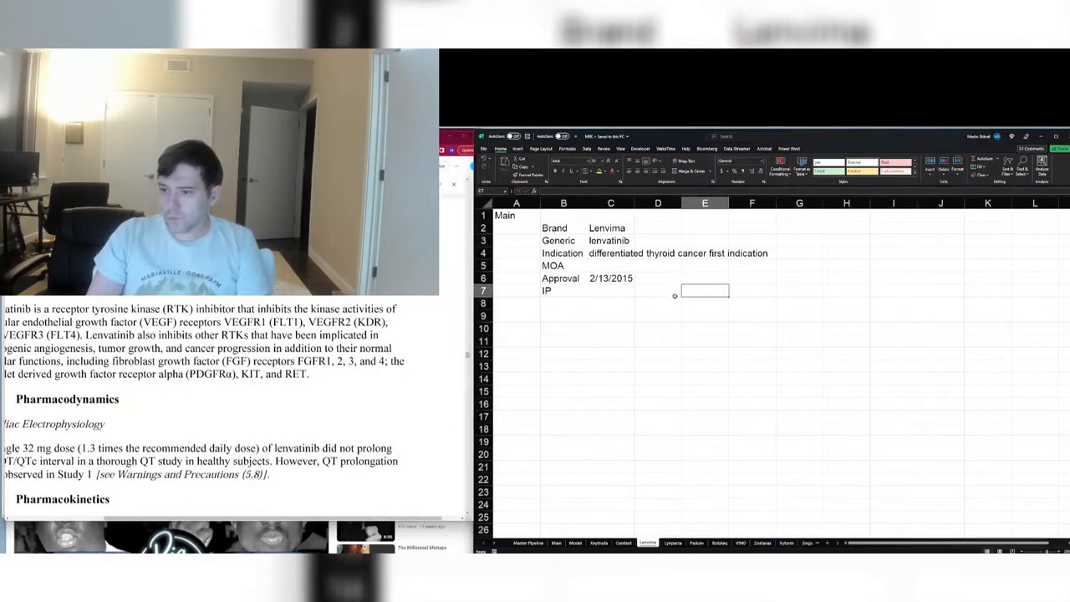
pyautogui.write('VEGFR')
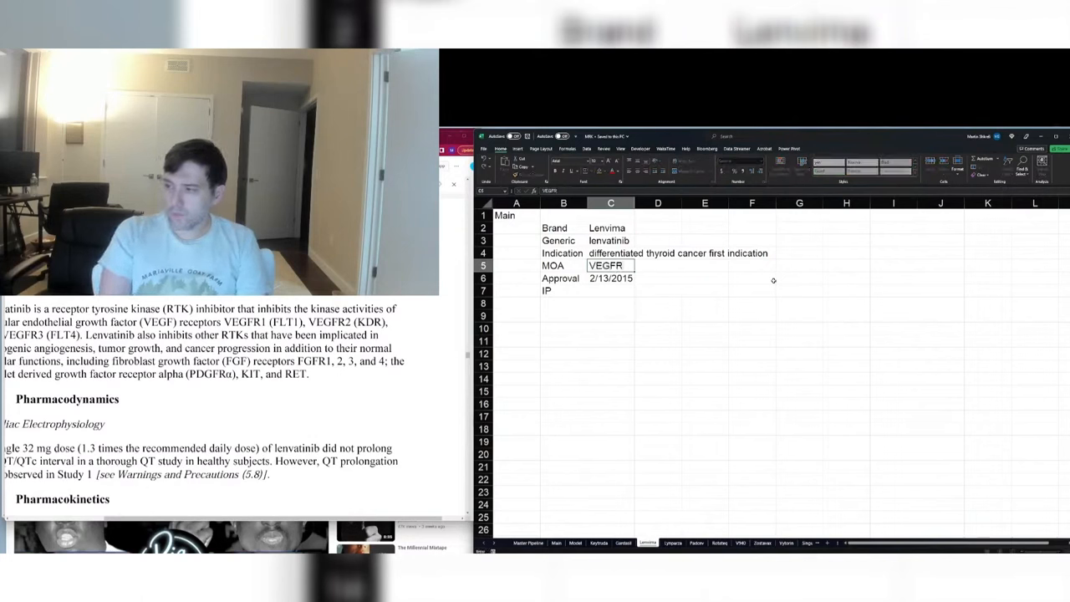
pyautogui.write('1/2/3 inhibitor')
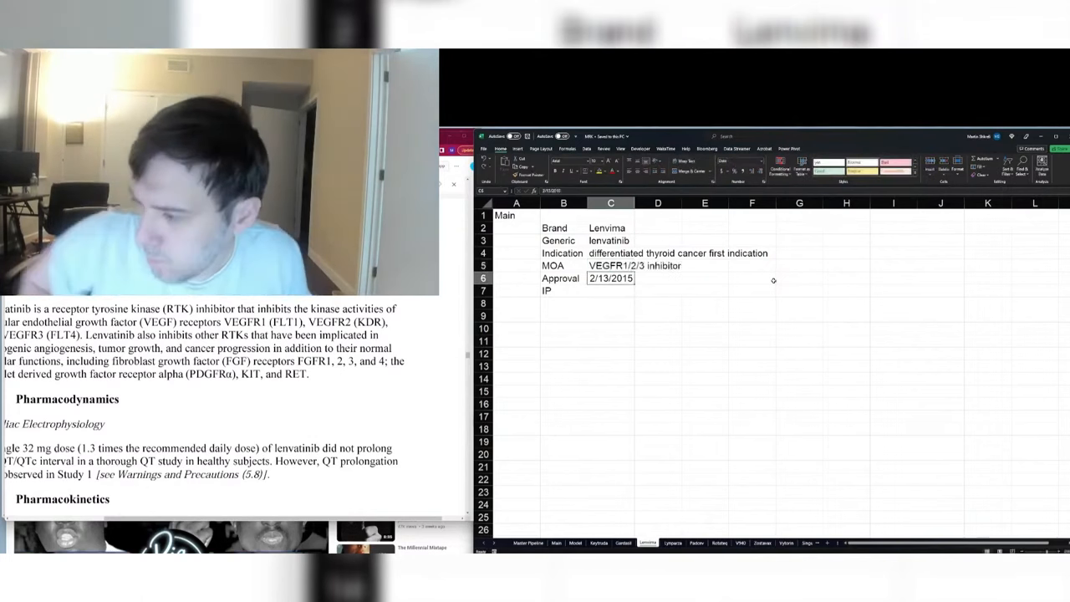
pyautogui.press('Return')
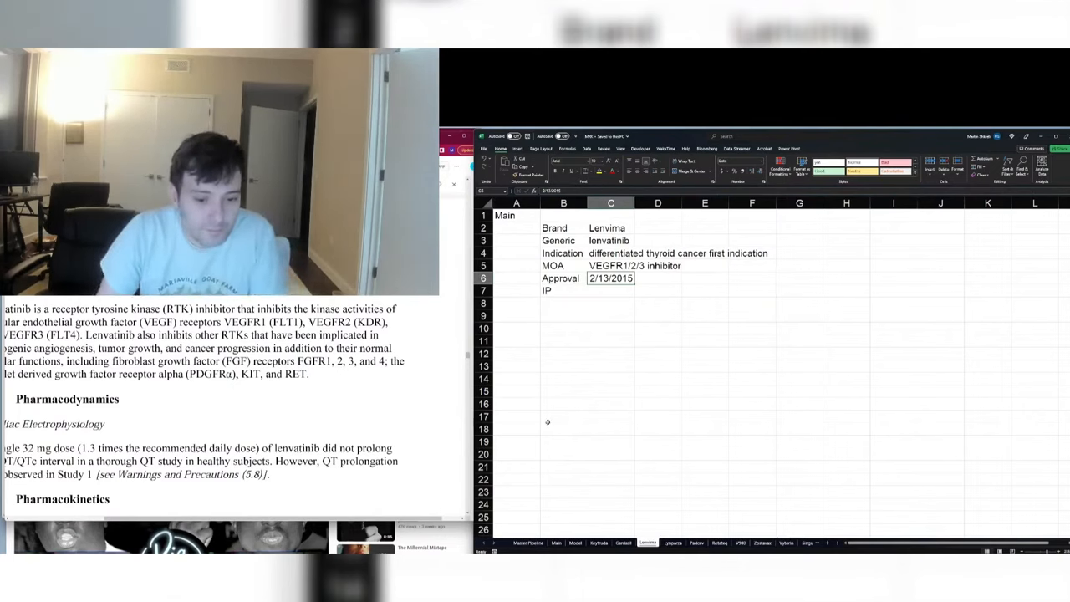
# Step: Switch back to the browser, leave the label, and search the FDA Orange Book for lenvatinib
pyautogui.hotkey('alt', 'Tab')
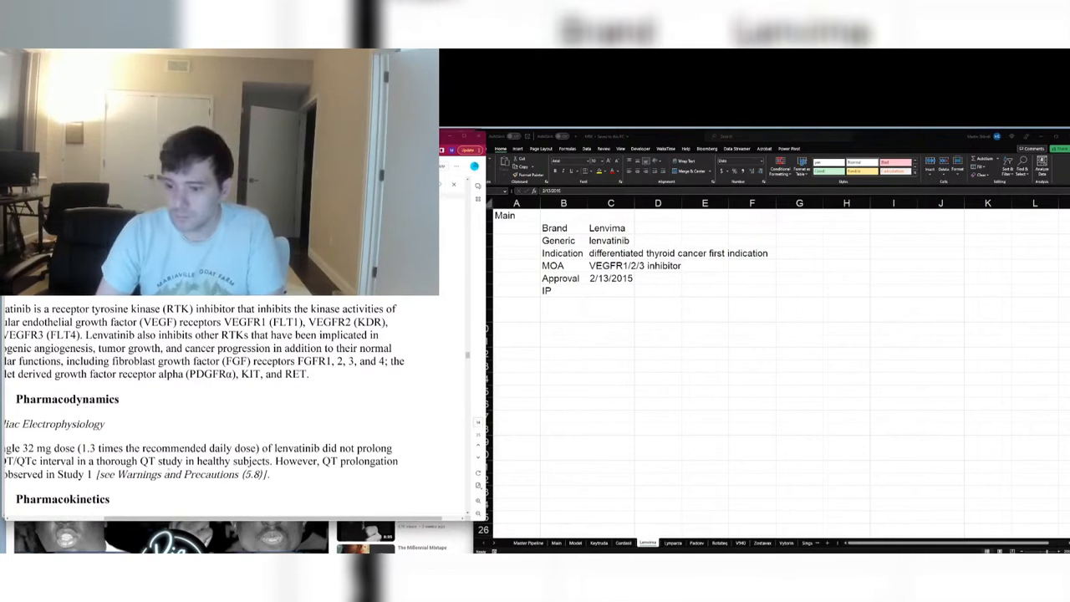
pyautogui.hscroll(-3, 234, 401)
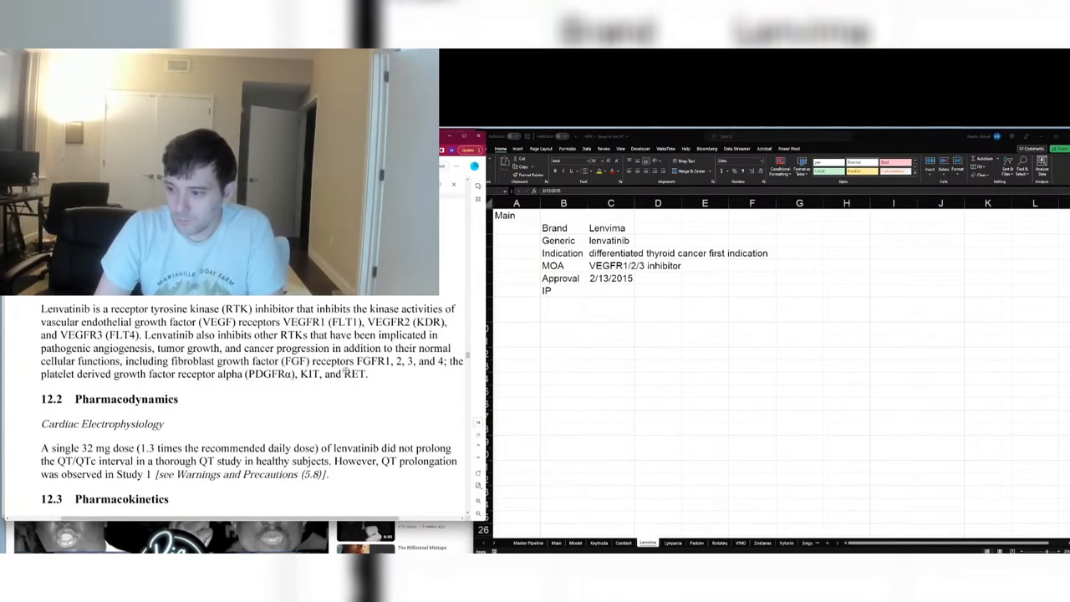
pyautogui.hscroll(3, 351, 373)
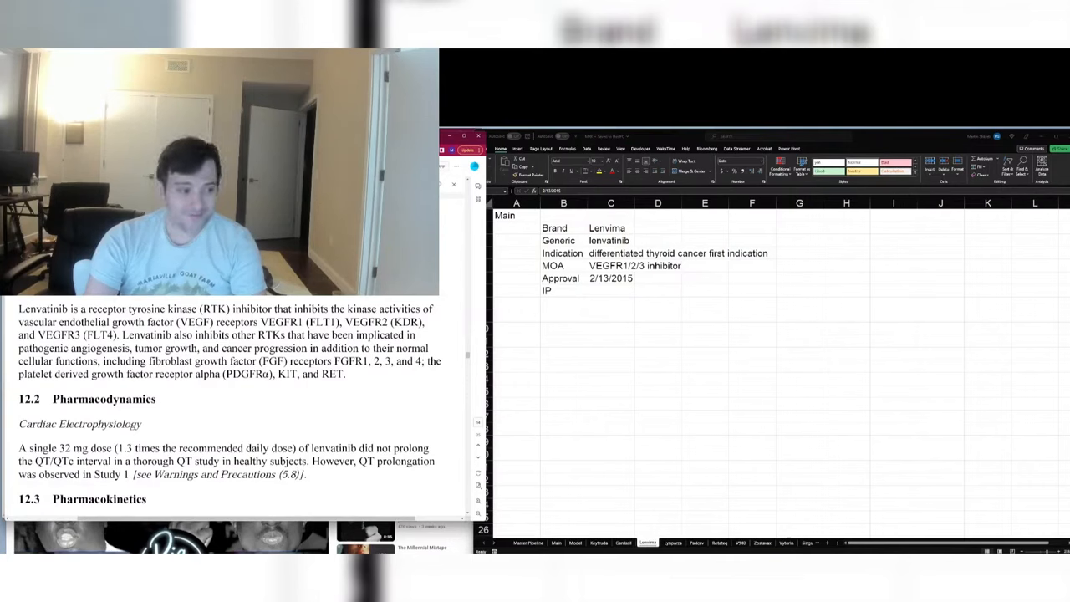
pyautogui.hotkey('alt', 'Left')
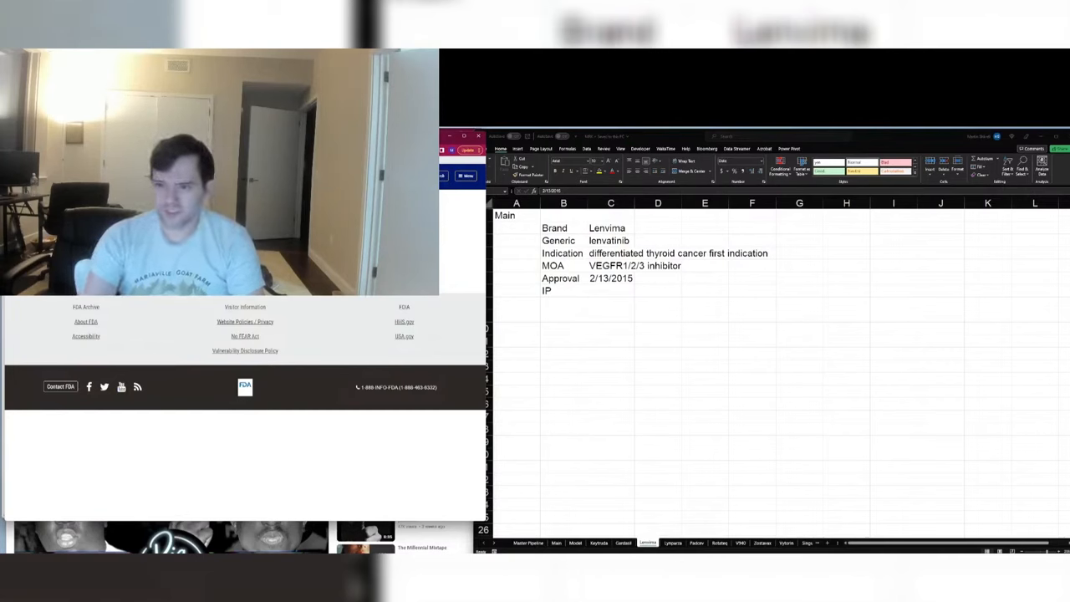
pyautogui.scroll(-1, 245, 377)
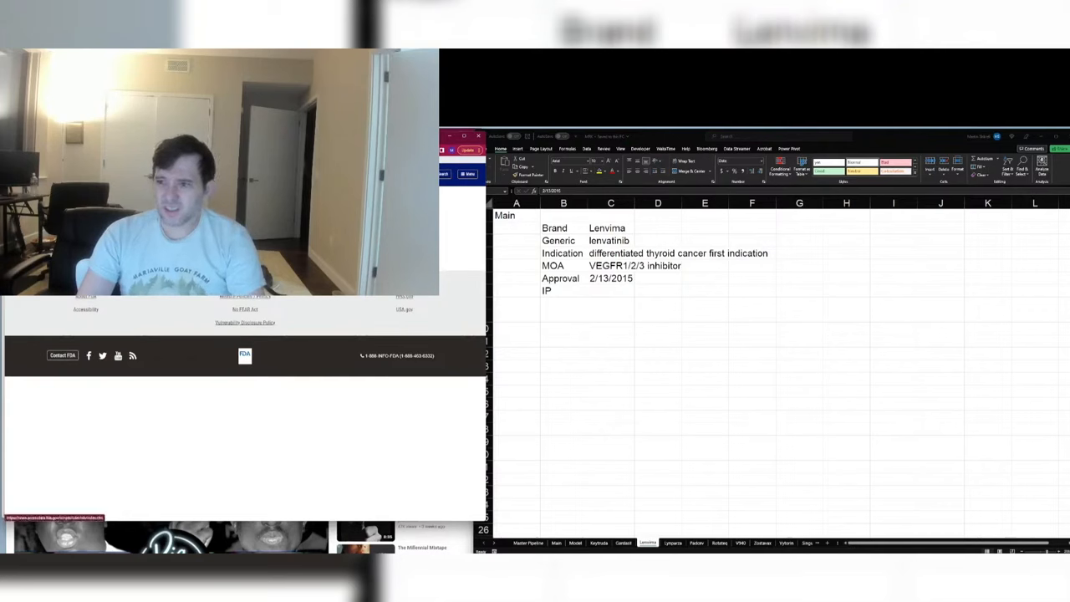
pyautogui.click(76, 243)
pyautogui.click(78, 310)
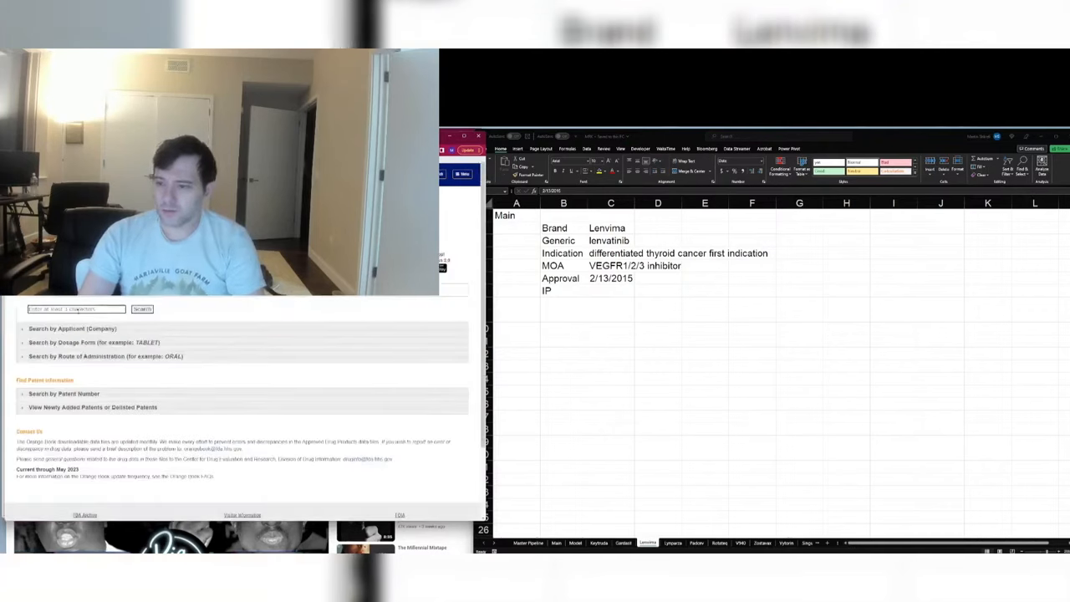
pyautogui.write('lenvatini')
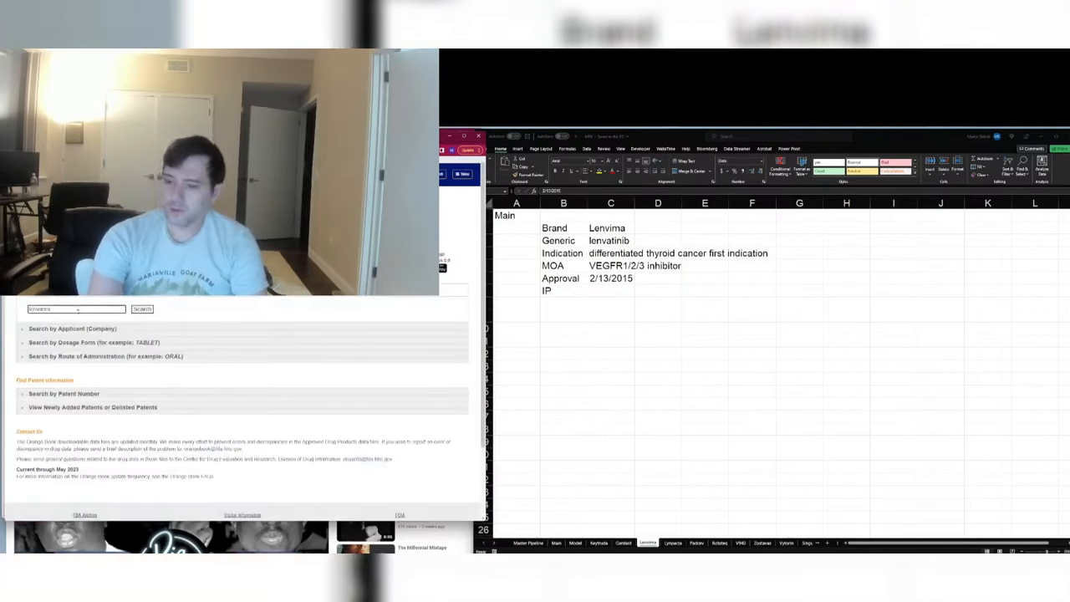
pyautogui.write('b')
pyautogui.press('Return')
# Step: Return to the Excel workbook, fit column A to its contents, and hyperlink cell A1 to the Main sheet
pyautogui.click(736, 306)
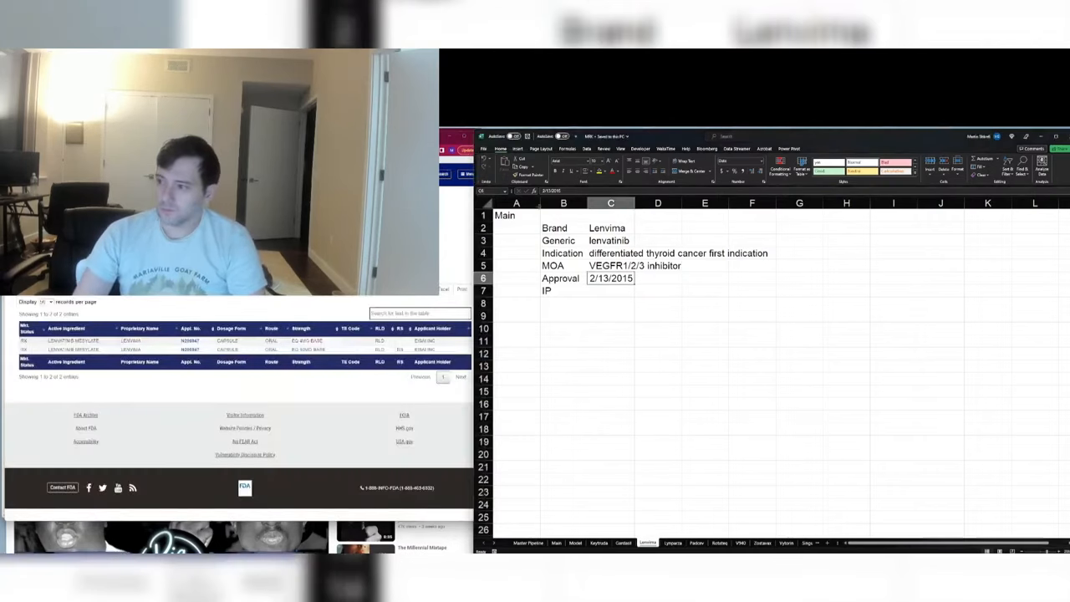
pyautogui.doubleClick(540, 204)
pyautogui.click(506, 218)
pyautogui.hotkey('ctrl', 'k')
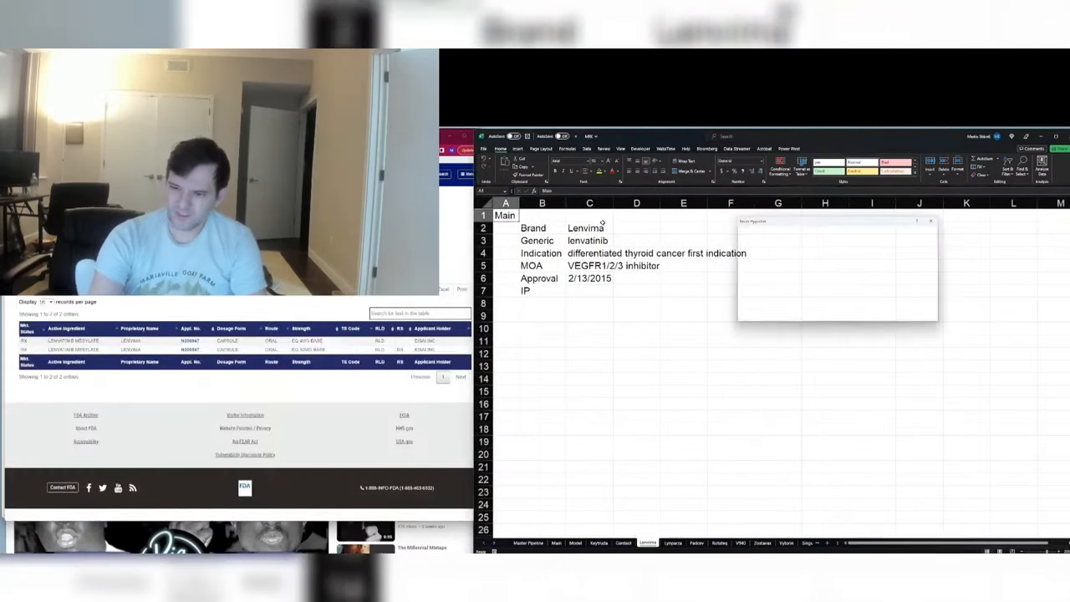
pyautogui.click(754, 271)
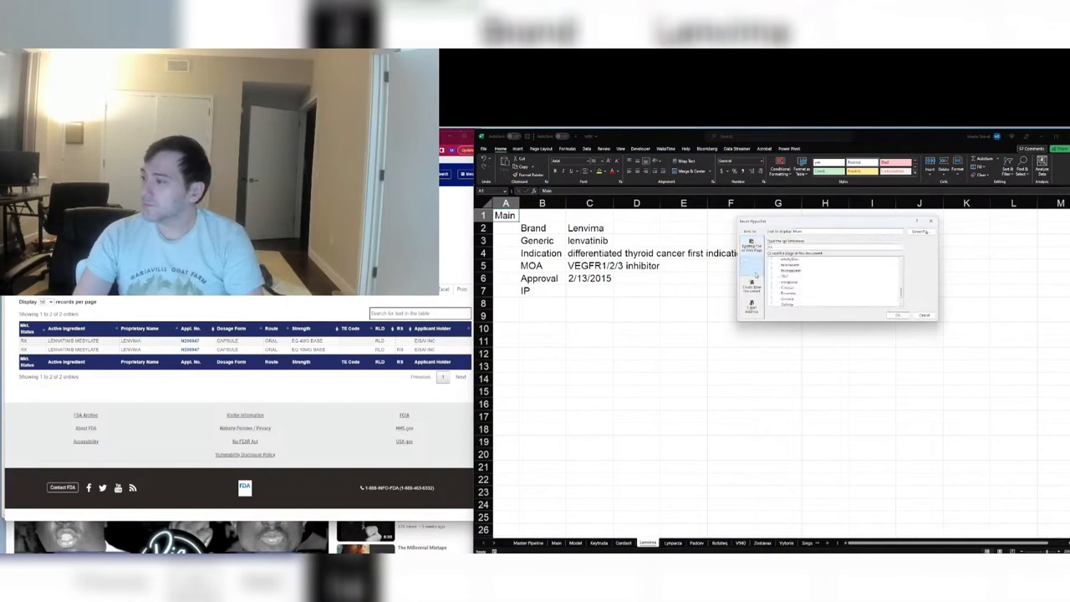
pyautogui.click(785, 272)
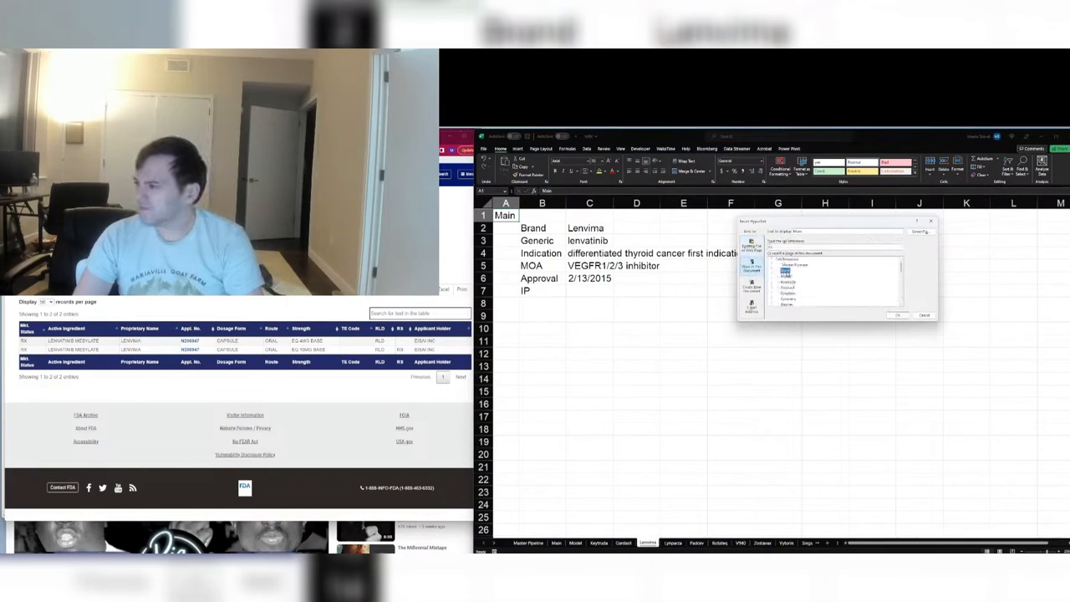
pyautogui.press('Return')
# Step: Look up the patent and exclusivity information for Lenvima 10 mg in the Orange Book and enter "2025 first expiry" as the IP in C7
pyautogui.click(590, 293)
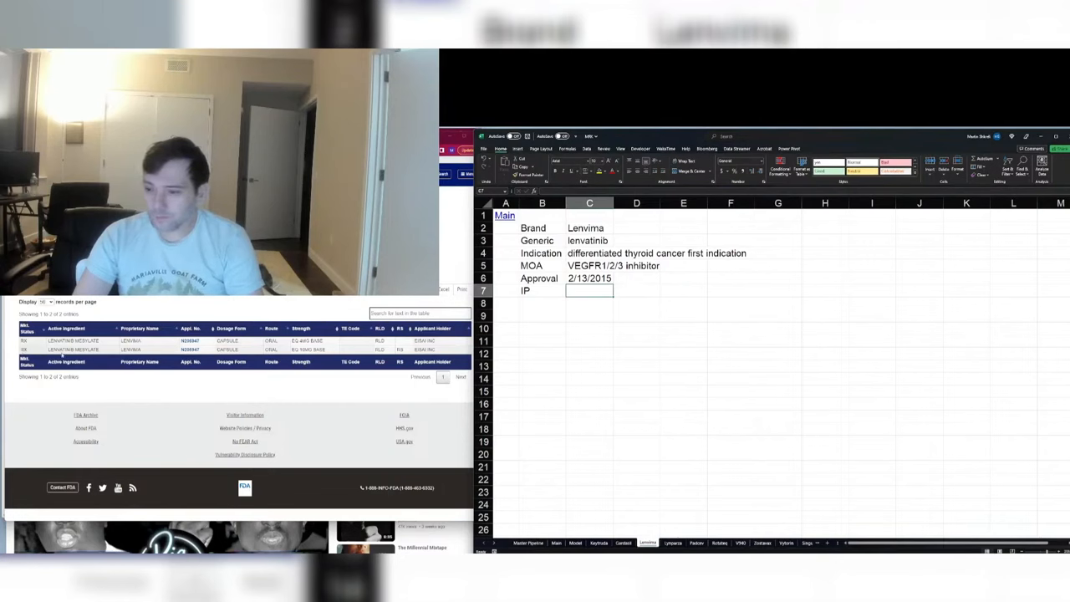
pyautogui.click(192, 352)
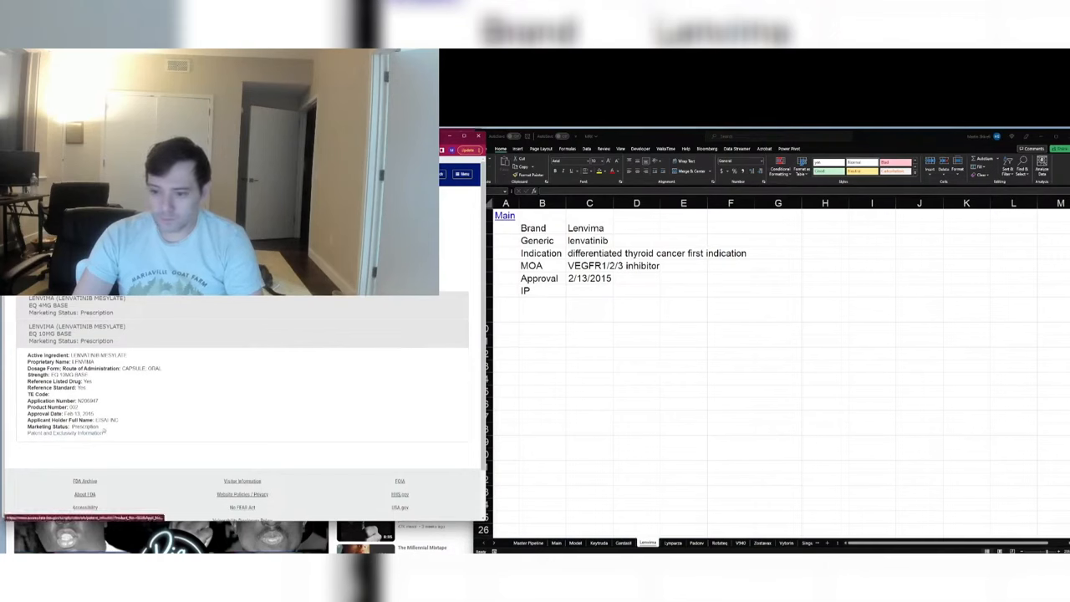
pyautogui.click(73, 434)
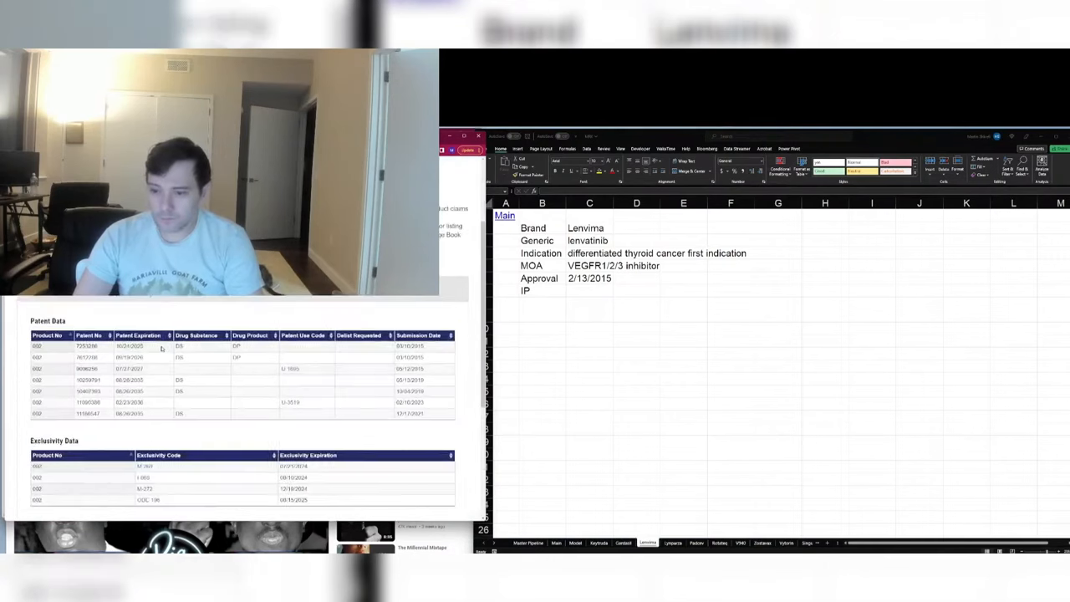
pyautogui.click(638, 354)
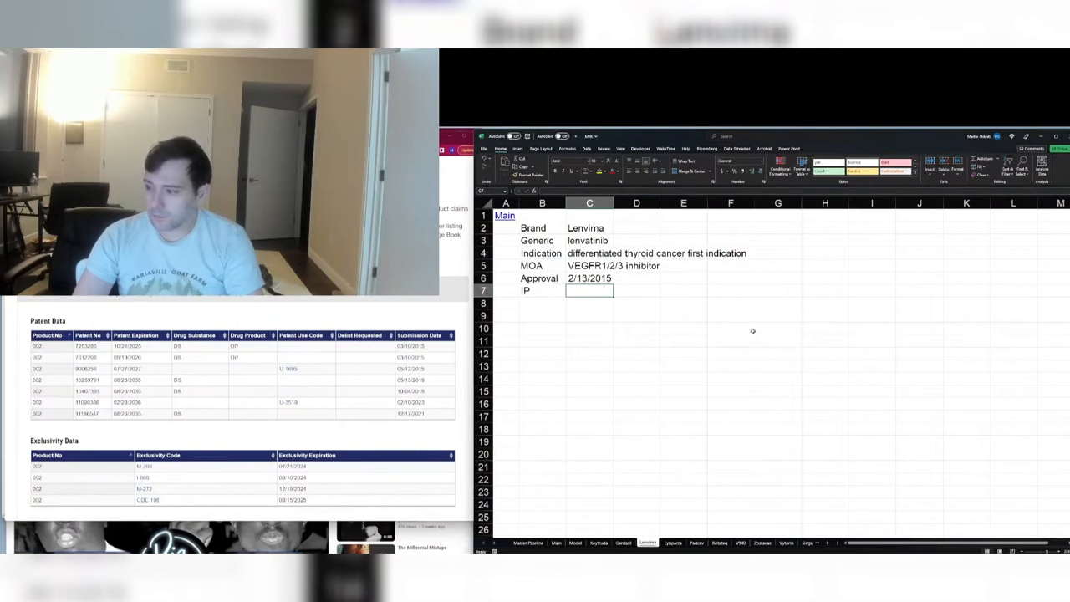
pyautogui.write('2025 first expi')
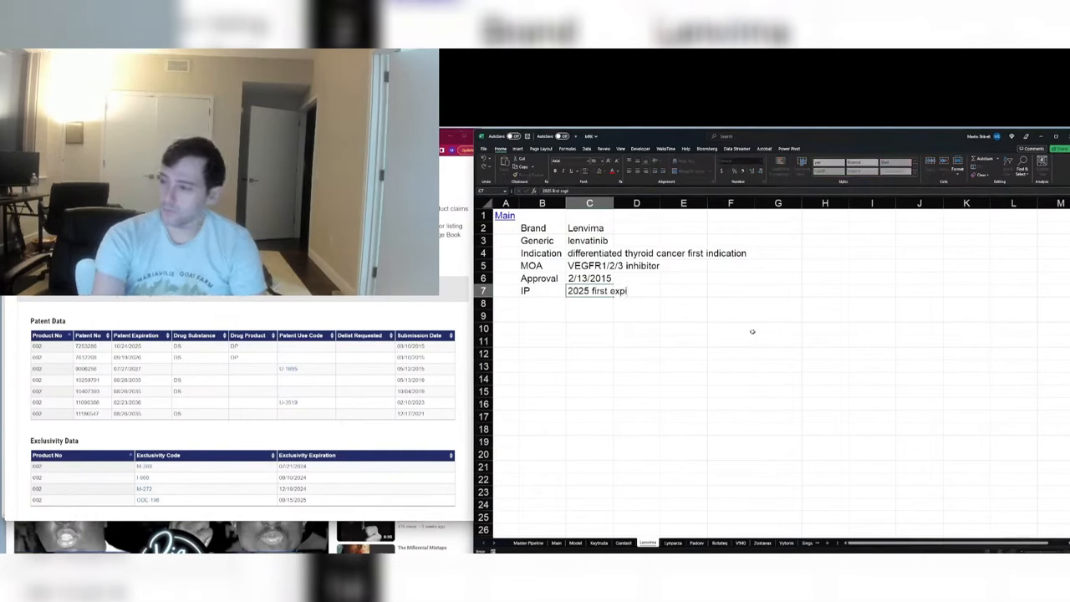
pyautogui.write('ry')
# Step: Copy the first patent number from the Orange Book into C7 so the IP entry reads "7253286 - 2025 first expiry"
pyautogui.click(88, 345)
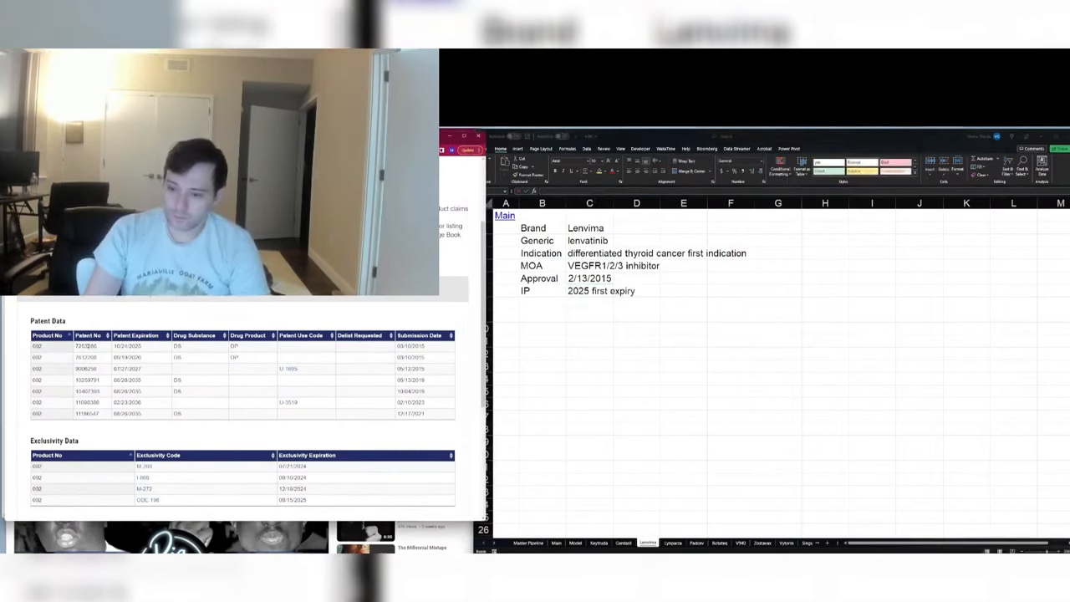
pyautogui.hotkey('alt', 'Tab')
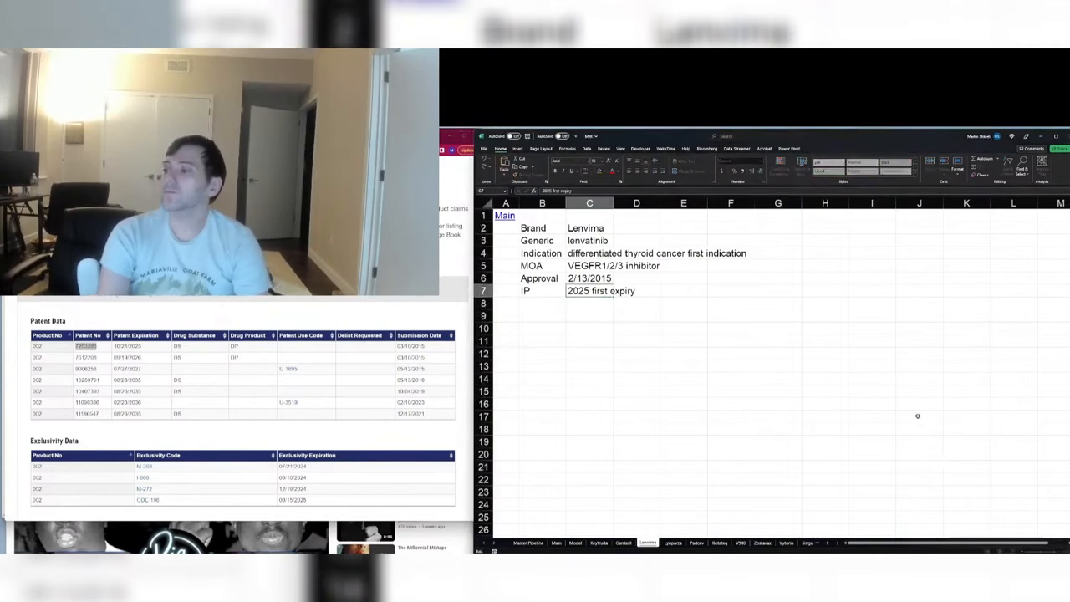
pyautogui.write('7253286')
pyautogui.write('-')
pyautogui.press('Return')
# Step: Search the web for patent 7253286 and open its full text at claim 1
pyautogui.hotkey('alt', 'Tab')
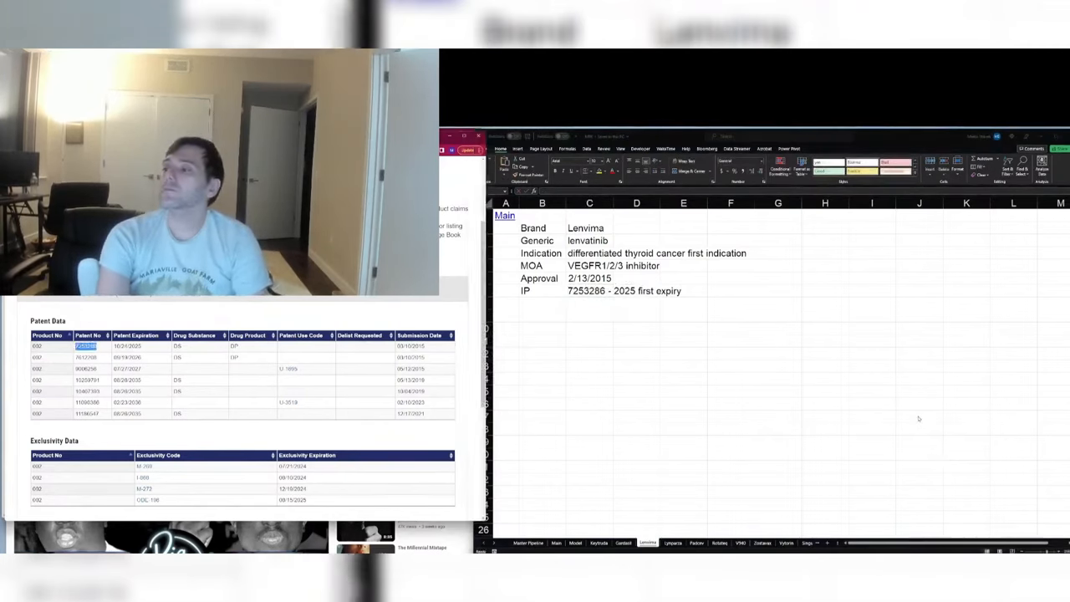
pyautogui.hotkey('ctrl', 't')
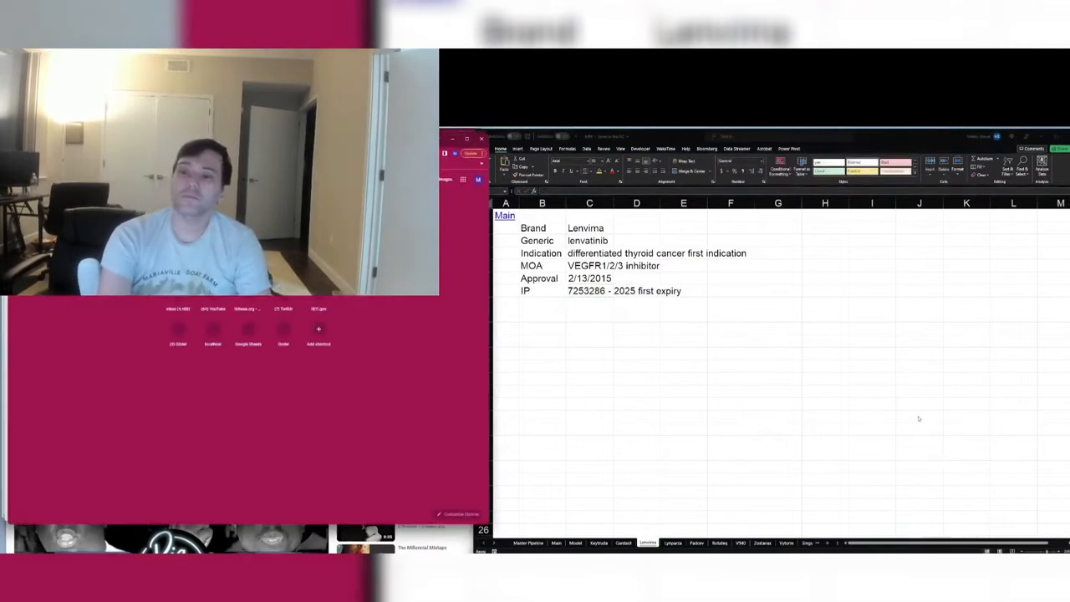
pyautogui.press('Return')
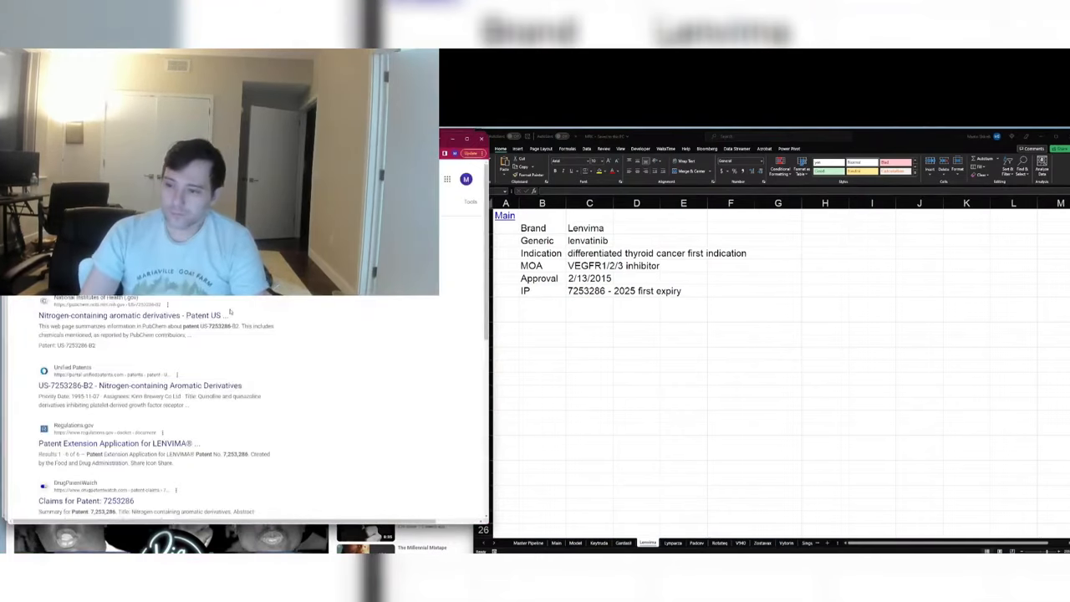
pyautogui.click(130, 315)
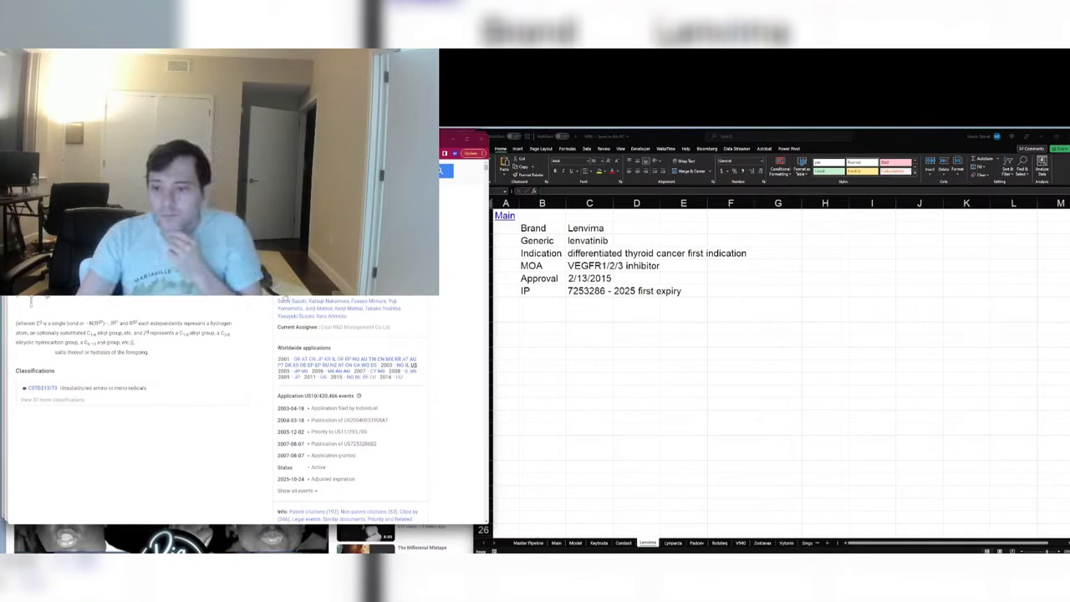
pyautogui.scroll(-5, 134, 327)
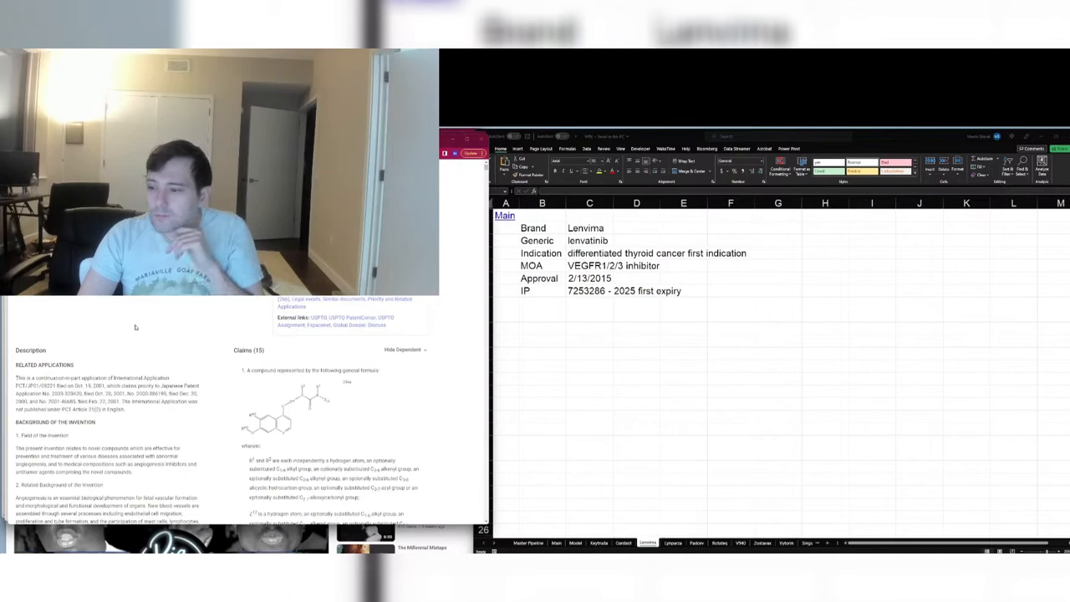
# Step: Copy the general formula image from claim 1 into the Lenvima sheet below the IP row and shrink it to about four rows high
pyautogui.rightClick(292, 416)
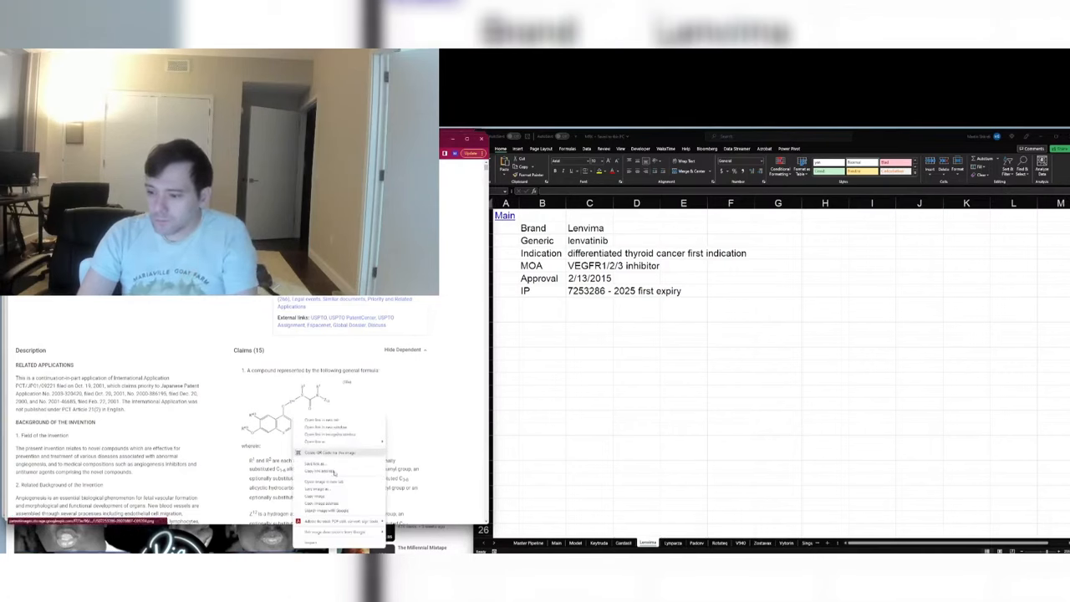
pyautogui.click(318, 496)
pyautogui.click(589, 303)
pyautogui.hotkey('ctrl', 'v')
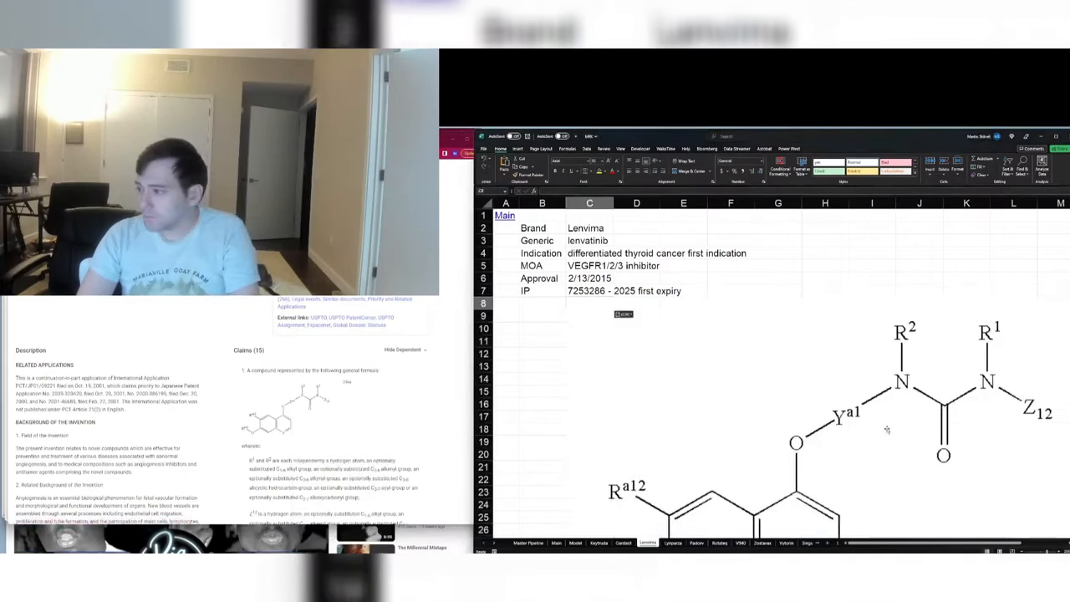
pyautogui.keyDown('ctrl'); pyautogui.scroll(-2, 887, 430); pyautogui.keyUp('ctrl')
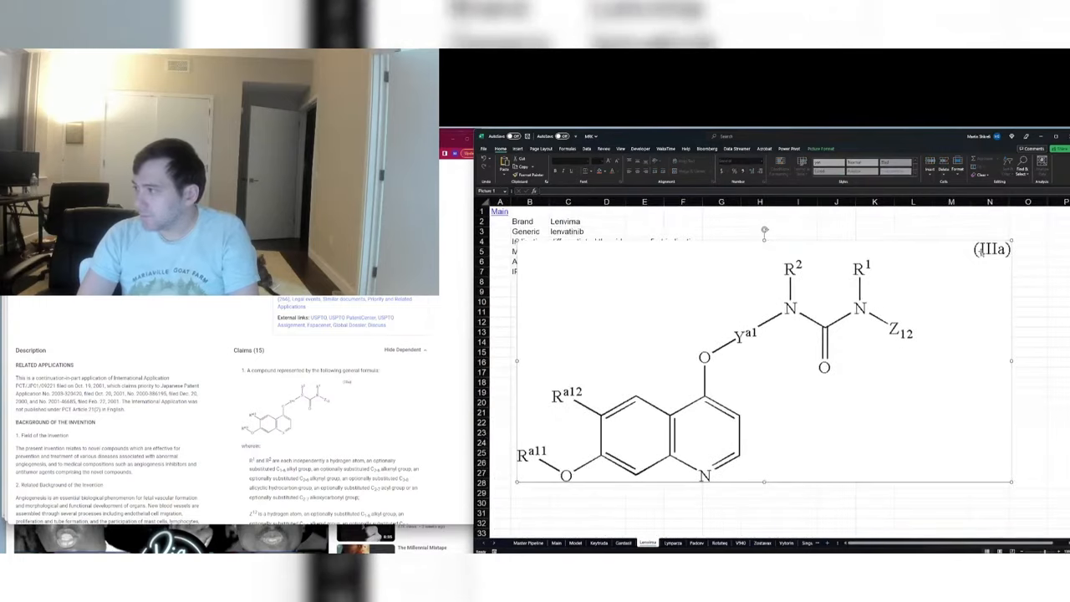
pyautogui.moveTo(1012, 240); pyautogui.dragTo(745, 353)
pyautogui.moveTo(674, 409); pyautogui.dragTo(716, 345)
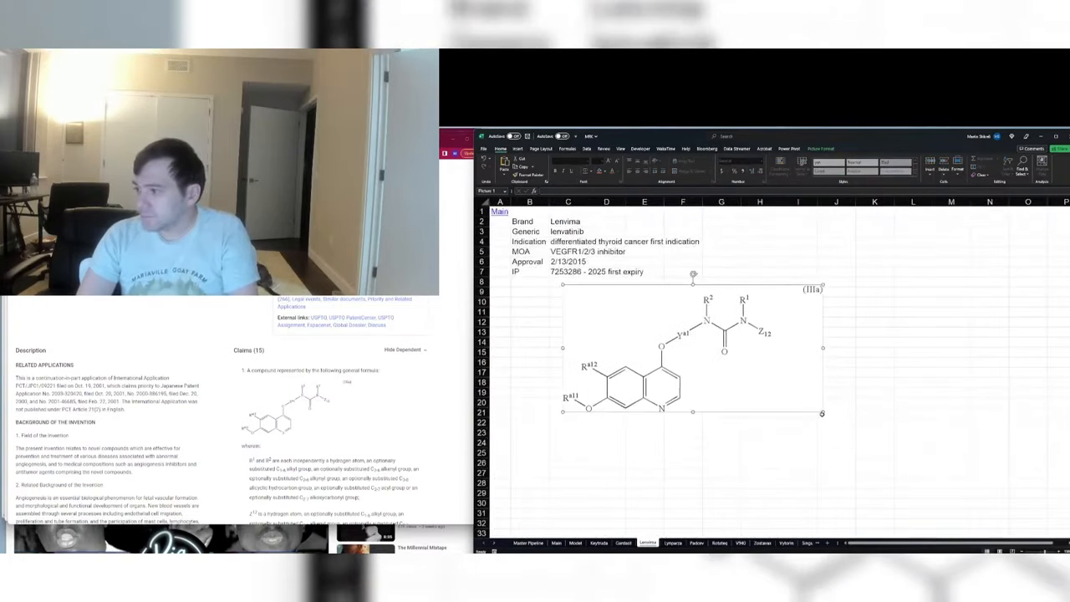
pyautogui.moveTo(822, 413); pyautogui.dragTo(630, 318)
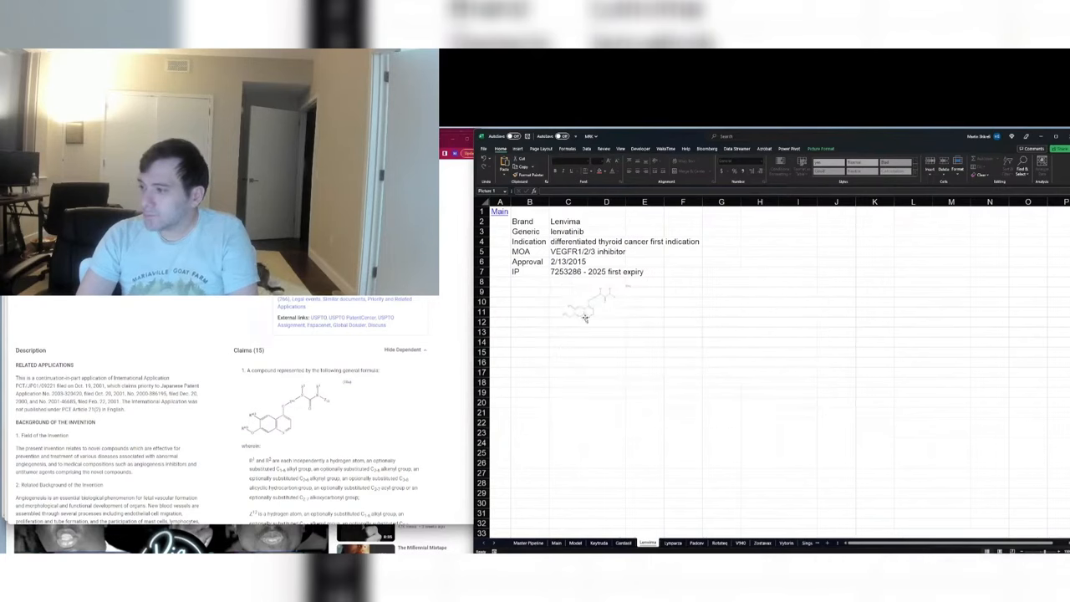
# Step: Label the structure image "286 claim" in E9 and shift the image so it no longer covers the label
pyautogui.click(650, 294)
pyautogui.write("'286 c")
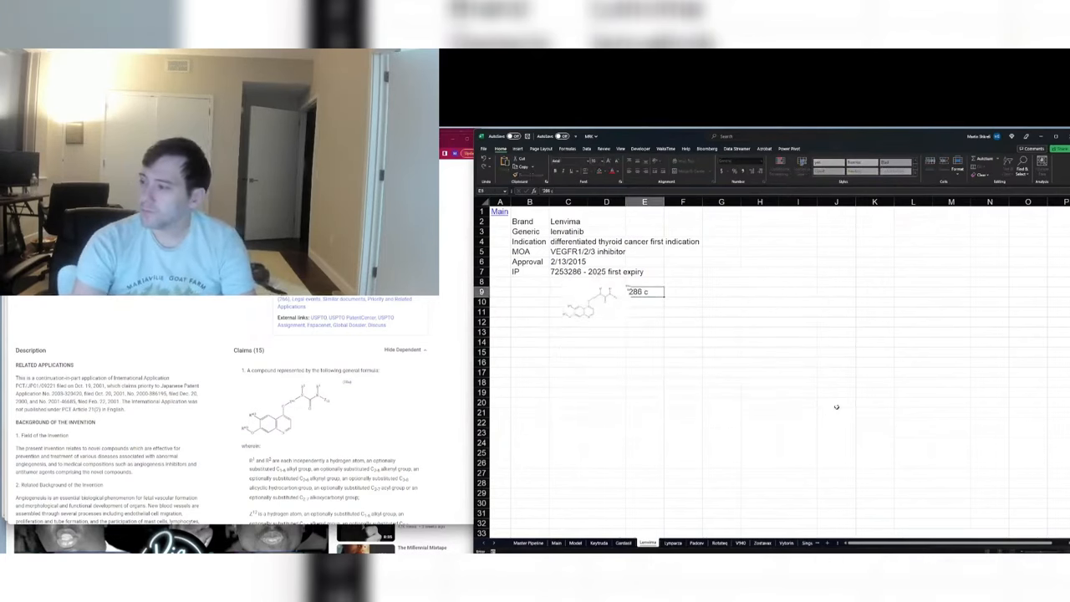
pyautogui.write('laim')
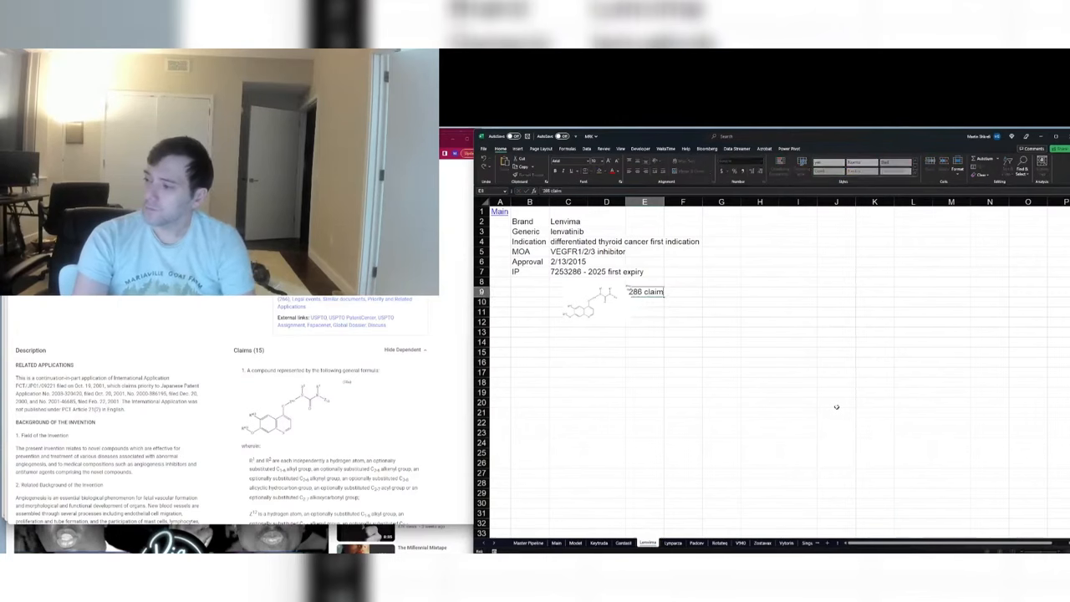
pyautogui.press('Return')
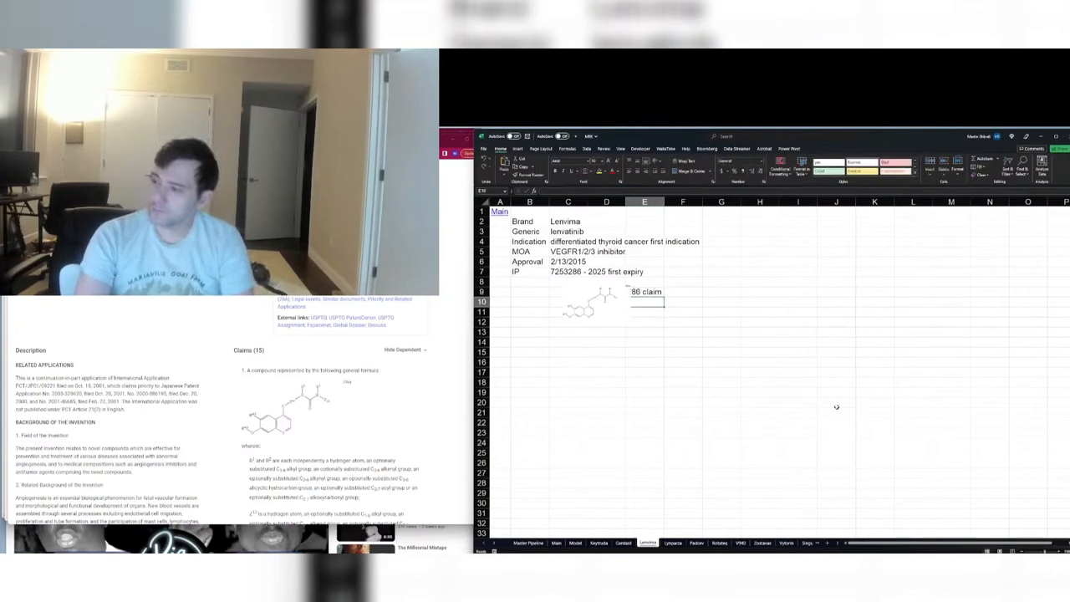
pyautogui.moveTo(589, 301); pyautogui.dragTo(575, 299)
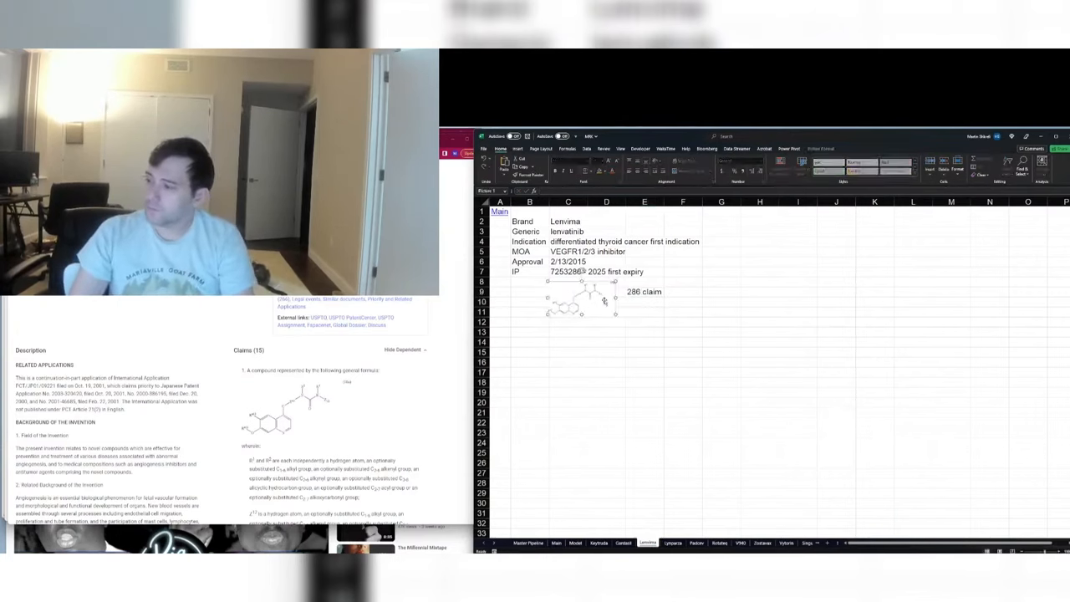
pyautogui.press('Escape')
pyautogui.click(562, 332)
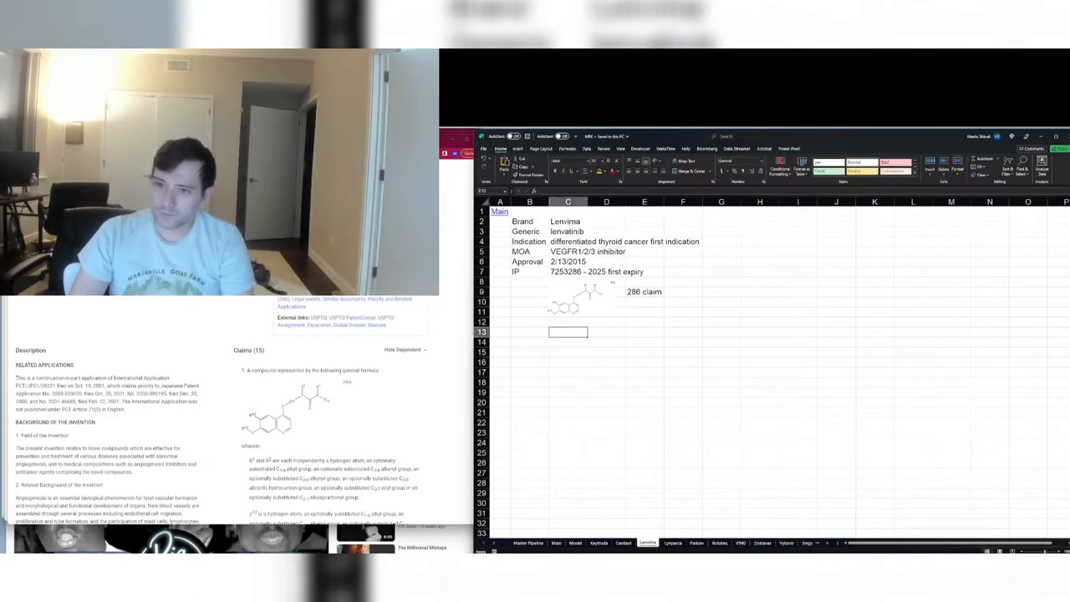
# Step: Look up the second Orange Book patent on the web and enter "7612208 - 2026 expiry of crystal patent" in C13
pyautogui.hotkey('alt', 'Tab')
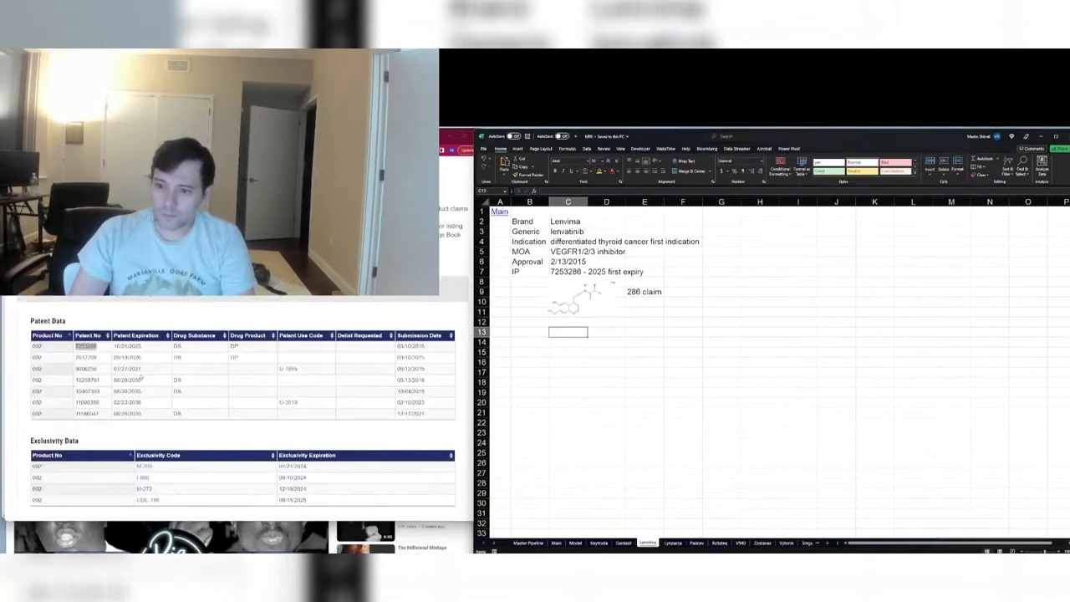
pyautogui.hotkey('ctrl', 't')
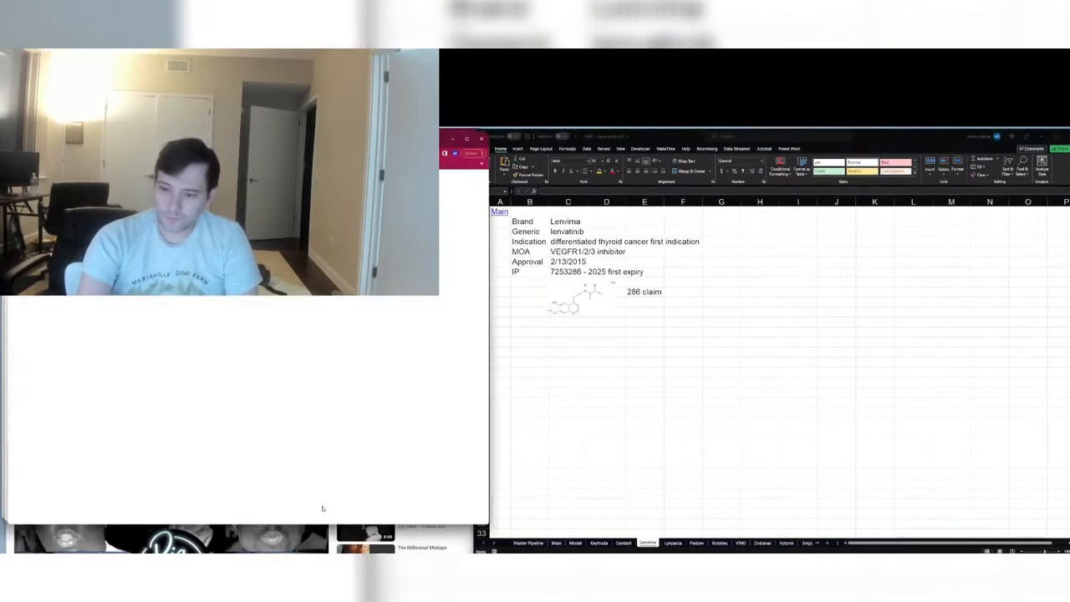
pyautogui.press('Return')
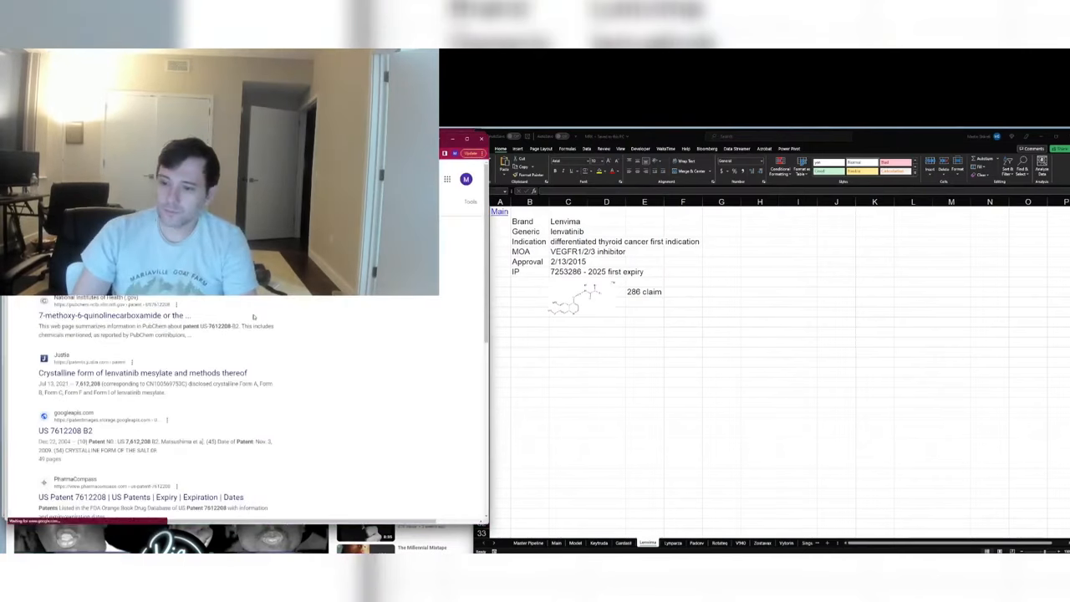
pyautogui.hotkey('alt', 'Tab')
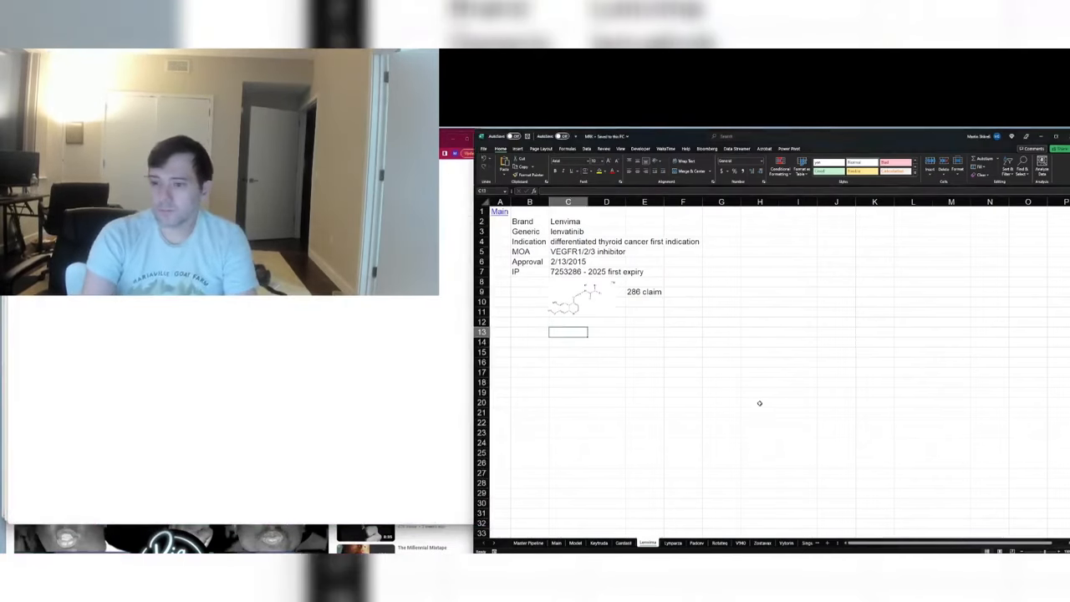
pyautogui.write('76122')
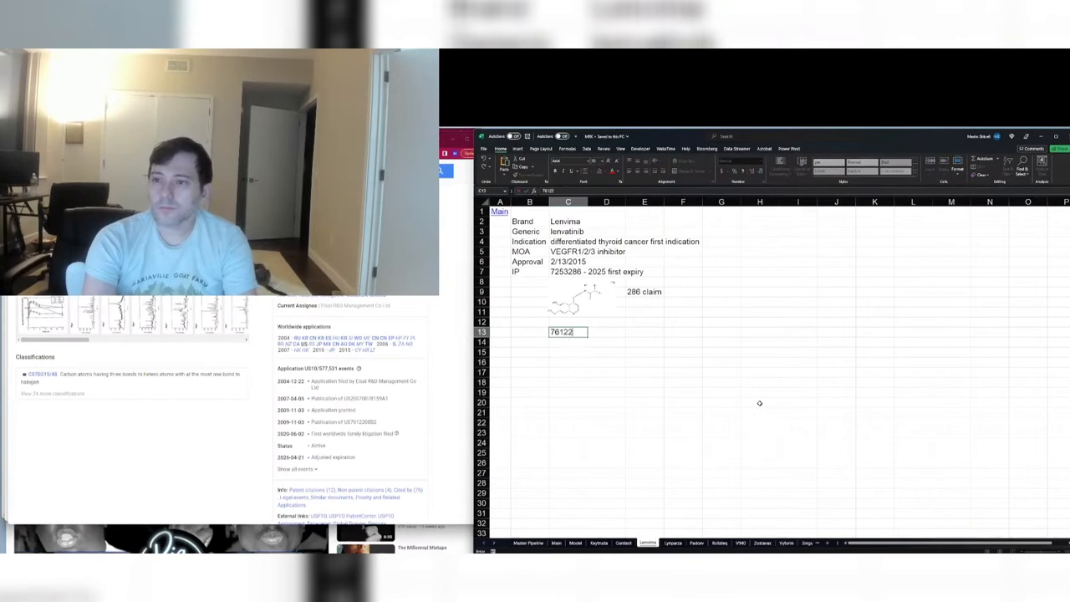
pyautogui.write('08')
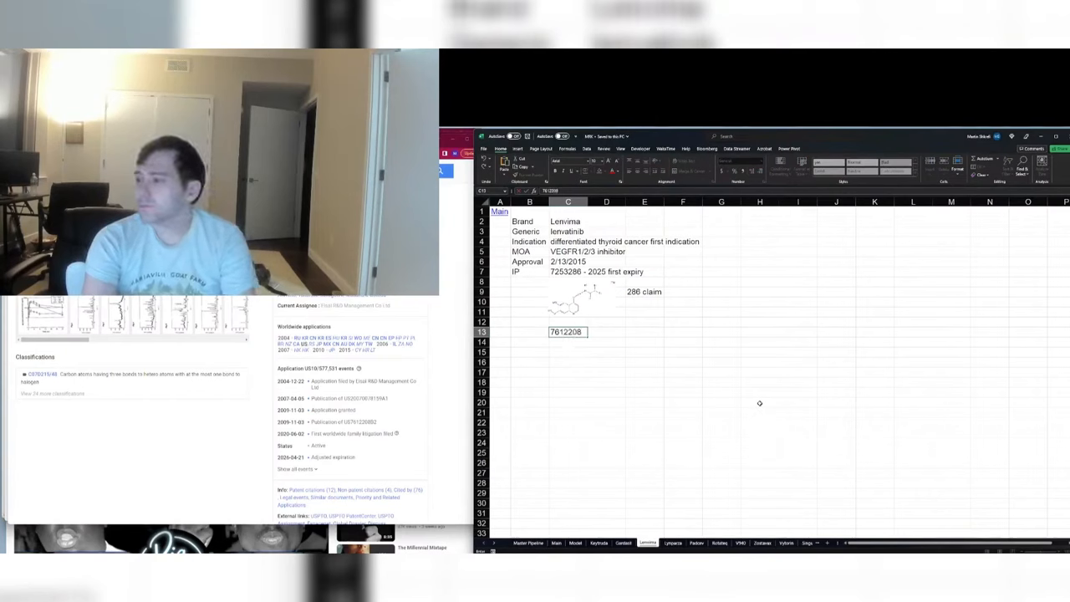
pyautogui.write(' - 2026 expiry o')
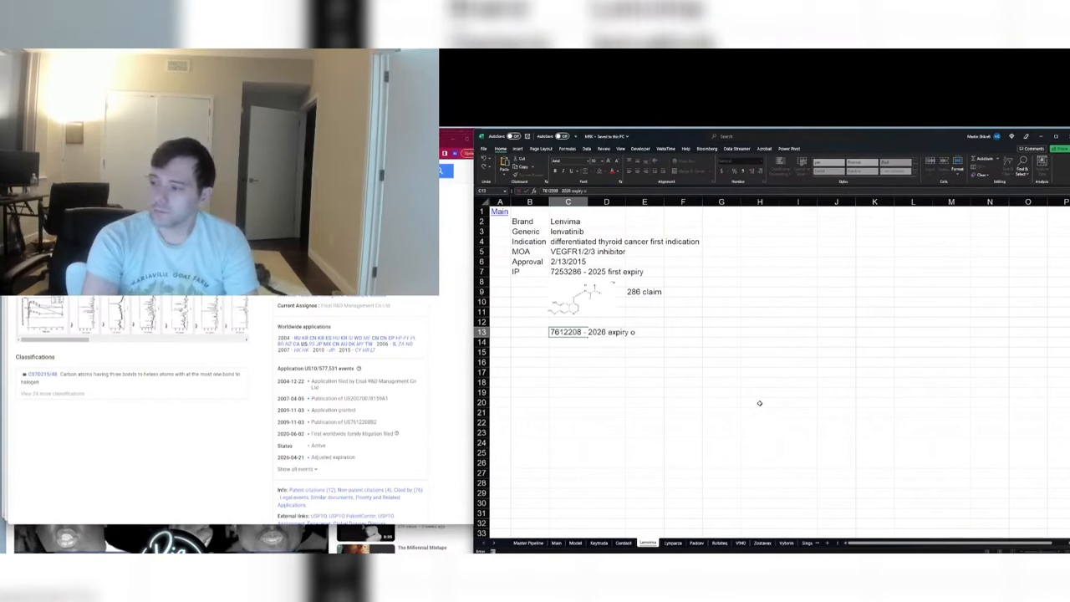
pyautogui.write('f crystal patent')
pyautogui.press('Return')
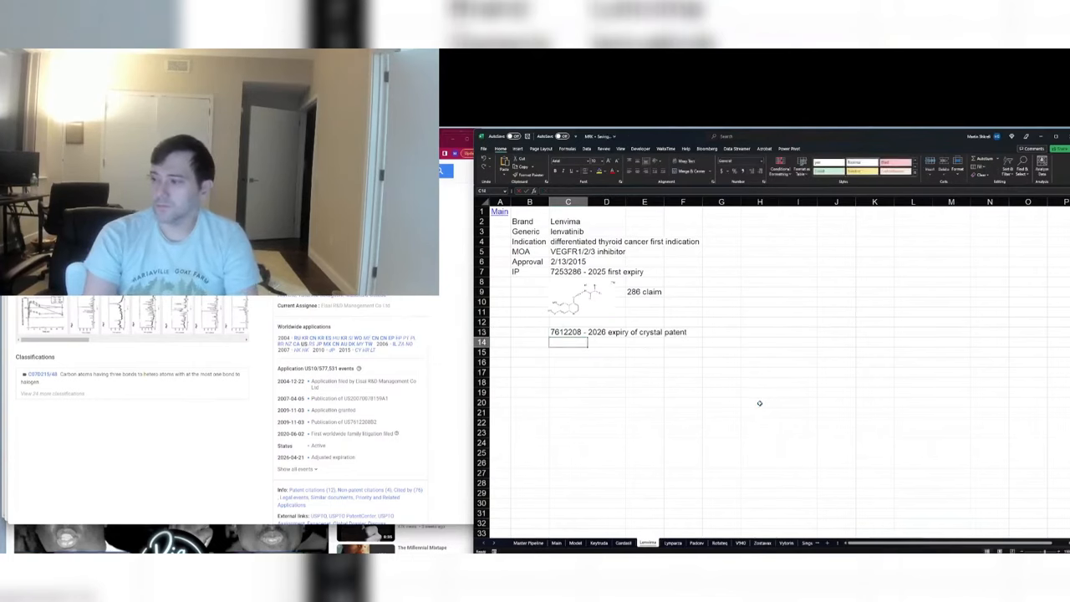
# Step: On the Model sheet, forecast Lenvima sales for 2024 and 2025 at 5% annual growth, starting with =DP5*1.05
pyautogui.click(683, 262)
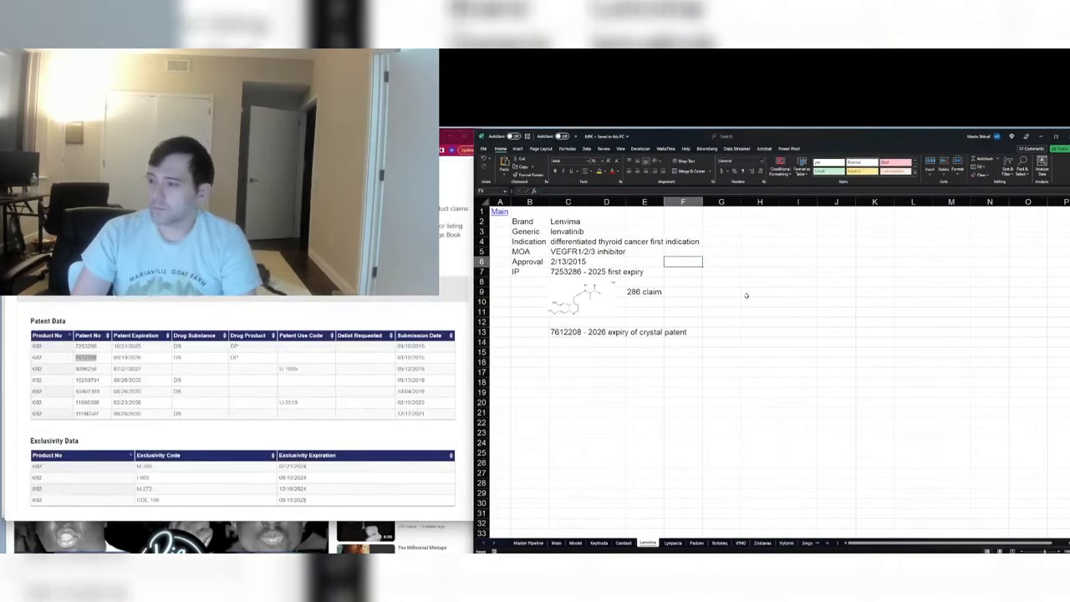
pyautogui.hotkey('ctrl', 'pageup')
pyautogui.hotkey('ctrl', 'pageup')
pyautogui.hotkey('ctrl', 'pageup')
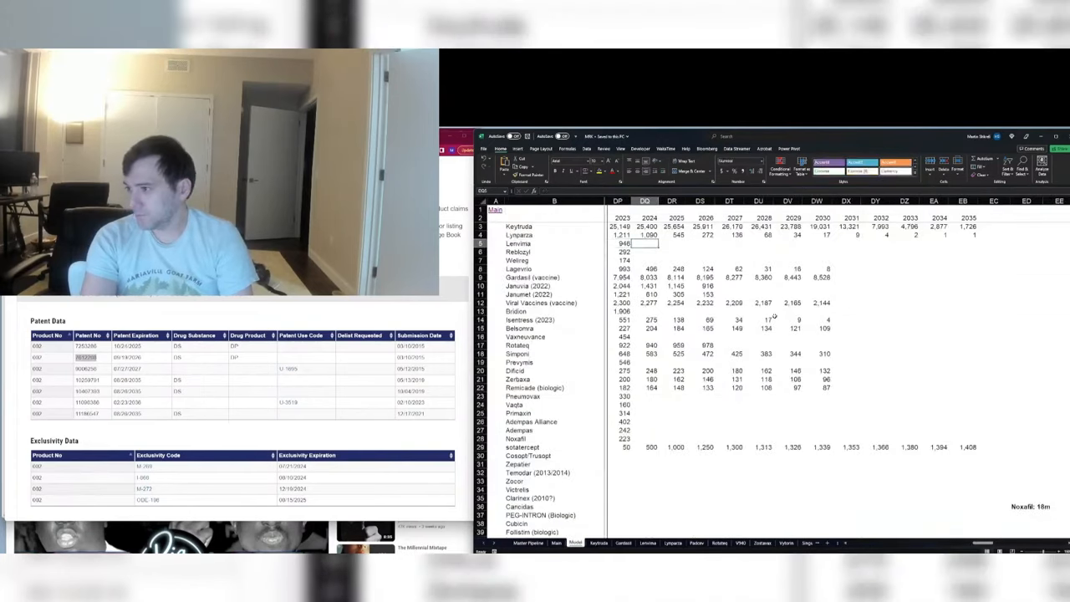
pyautogui.press('Left')
pyautogui.press('Left')
pyautogui.press('Right')
pyautogui.press('Right')
pyautogui.press('Right')
pyautogui.write('=DP5*1.05')
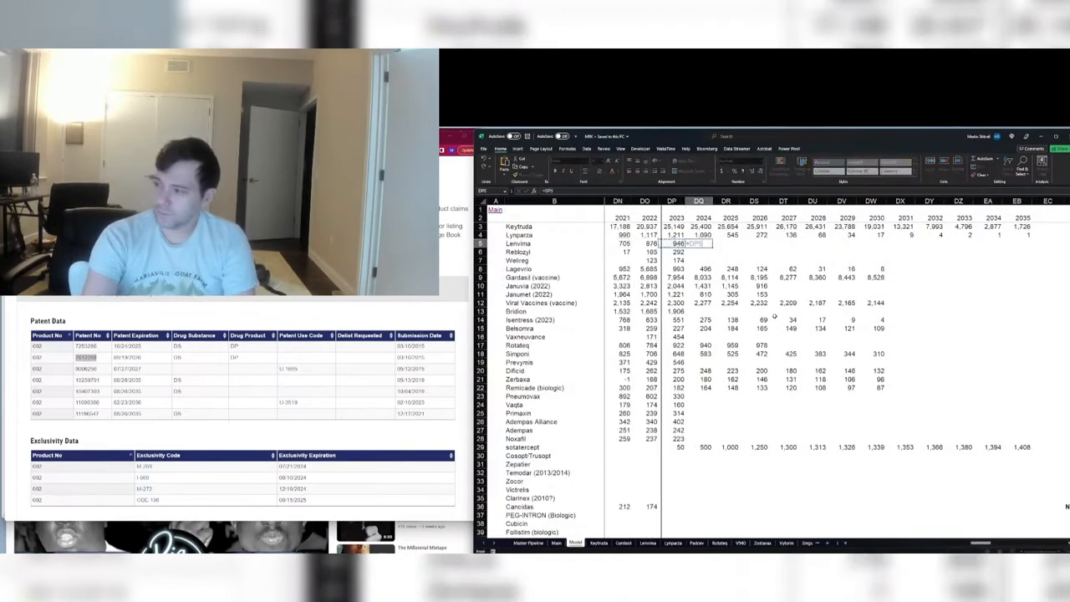
pyautogui.press('Tab')
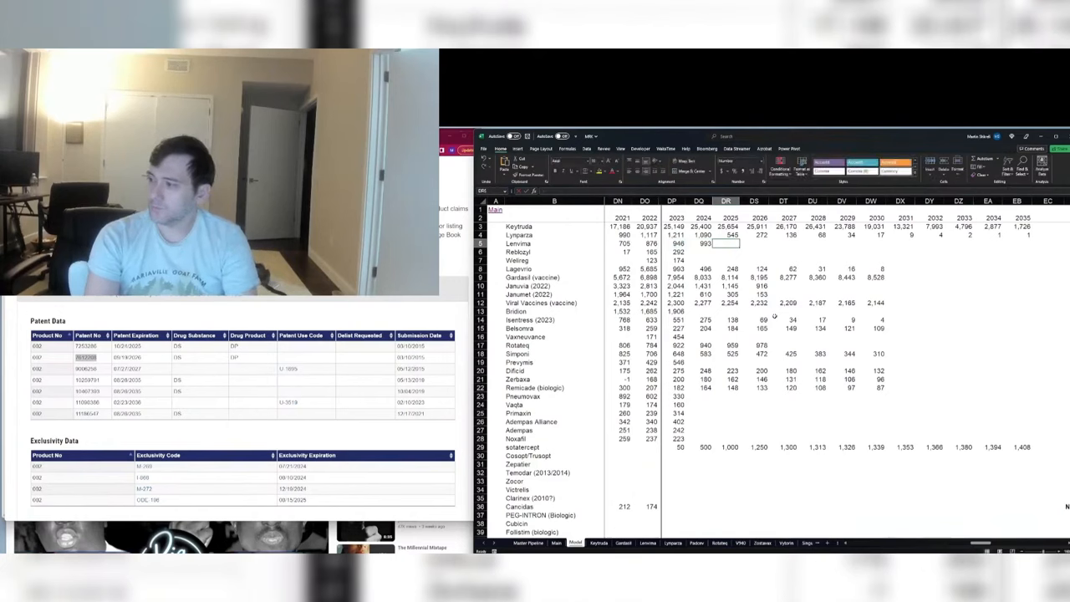
pyautogui.press('Tab')
# Step: Halve Lenvima sales each year from 2026 with =DR5*0.5 and copy the formula across through 2035
pyautogui.write('=DR5*.5')
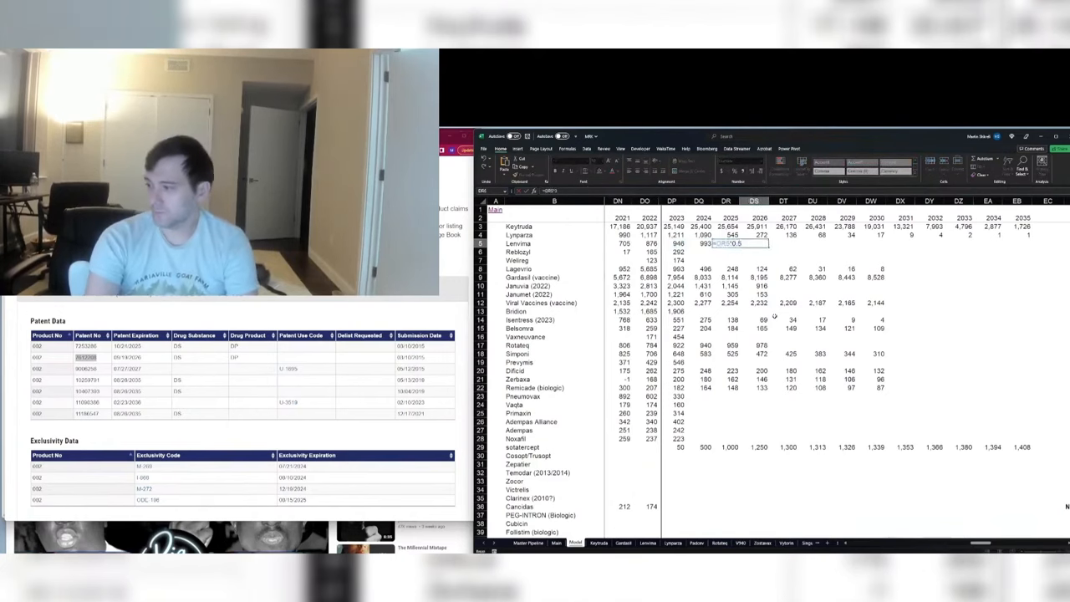
pyautogui.hotkey('ctrl', 'Return')
pyautogui.hotkey('ctrl', 'c')
pyautogui.hotkey('shift', 'Right')
pyautogui.hotkey('shift', 'Right')
pyautogui.hotkey('shift', 'Right')
pyautogui.hotkey('shift', 'Right')
pyautogui.hotkey('shift', 'Right')
pyautogui.hotkey('shift', 'Right')
pyautogui.hotkey('shift', 'Right')
pyautogui.hotkey('shift', 'Right')
pyautogui.hotkey('shift', 'Right')
pyautogui.press('Return')
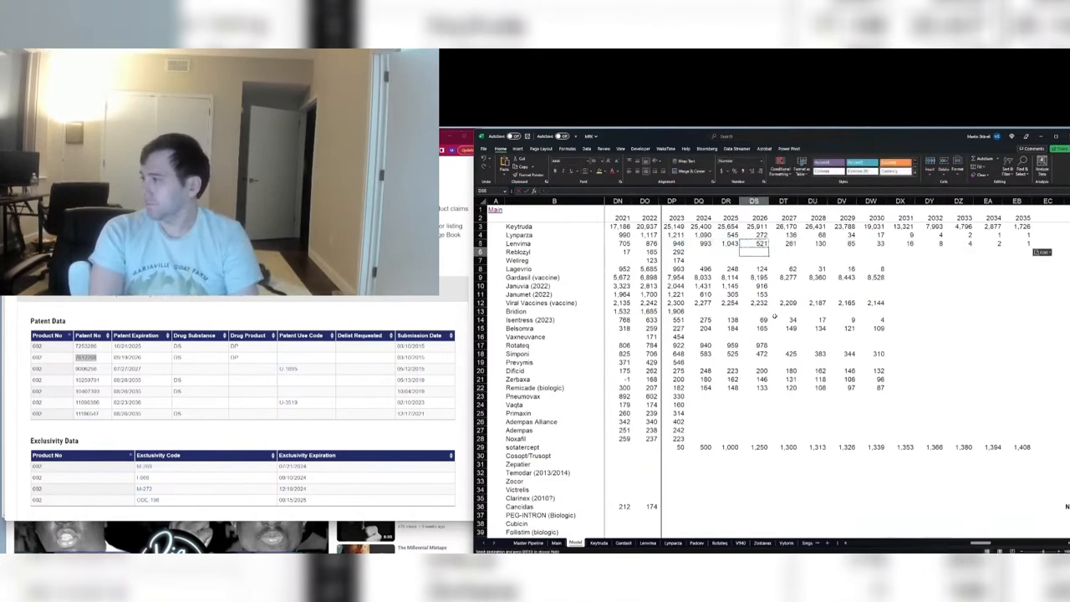
# Step: Forecast Reblozyl sales at 30% annual growth with =DP6*1.3 in 2024 and fill the formula across through 2027
pyautogui.press('Down')
pyautogui.press('Left')
pyautogui.press('Left')
pyautogui.press('Left')
pyautogui.press('Right')
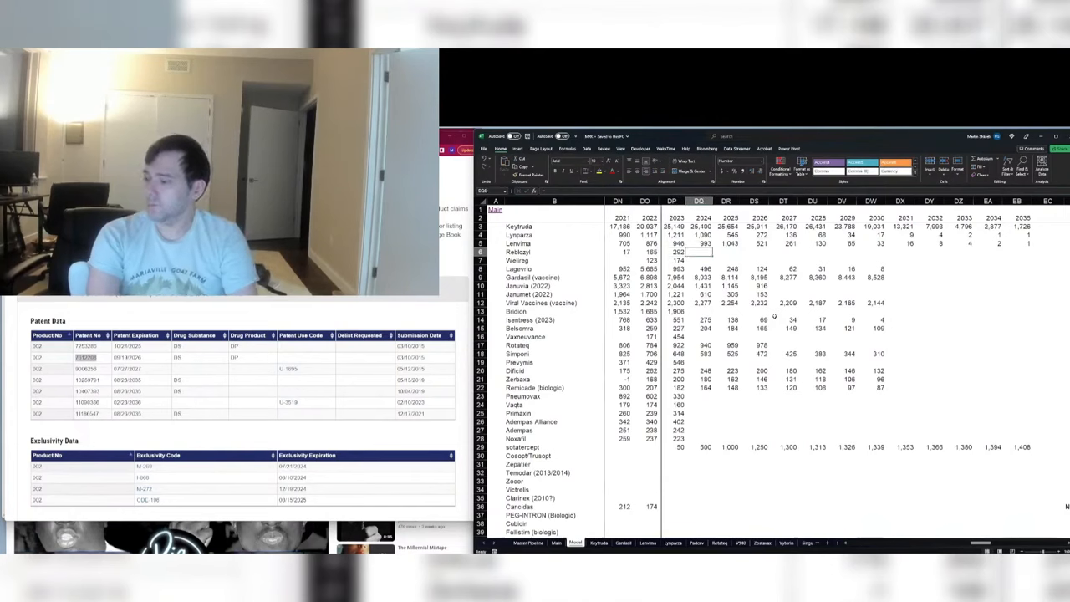
pyautogui.write('=DP6*1.3')
pyautogui.press('Tab')
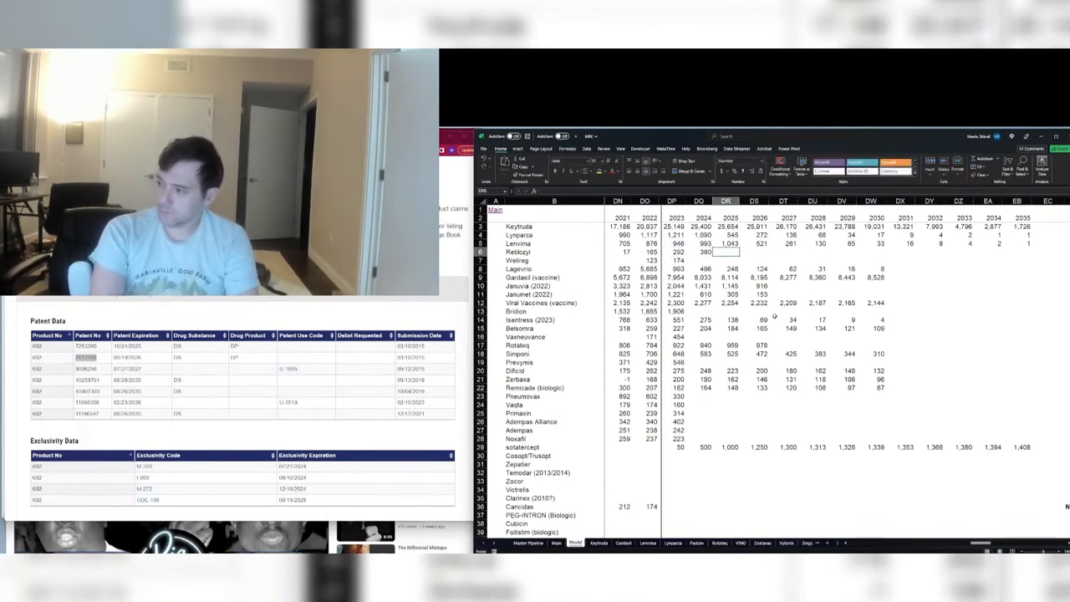
pyautogui.hotkey('ctrl', 'r')
pyautogui.press('Right')
pyautogui.hotkey('ctrl', 'r')
pyautogui.press('Right')
pyautogui.hotkey('ctrl', 'r')
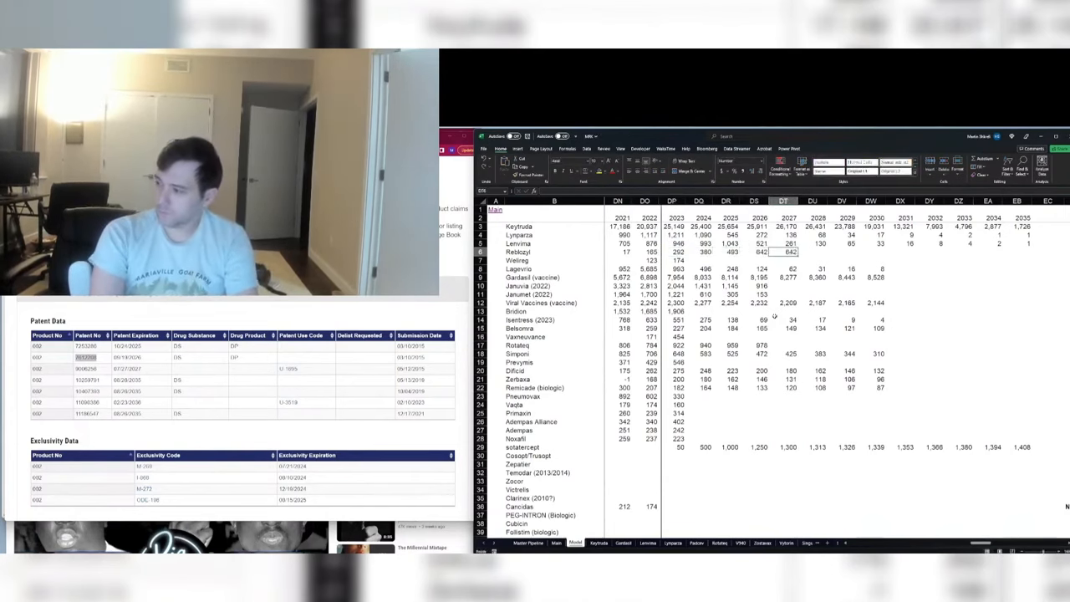
pyautogui.press('Right')
pyautogui.write('=')
pyautogui.press('Escape')
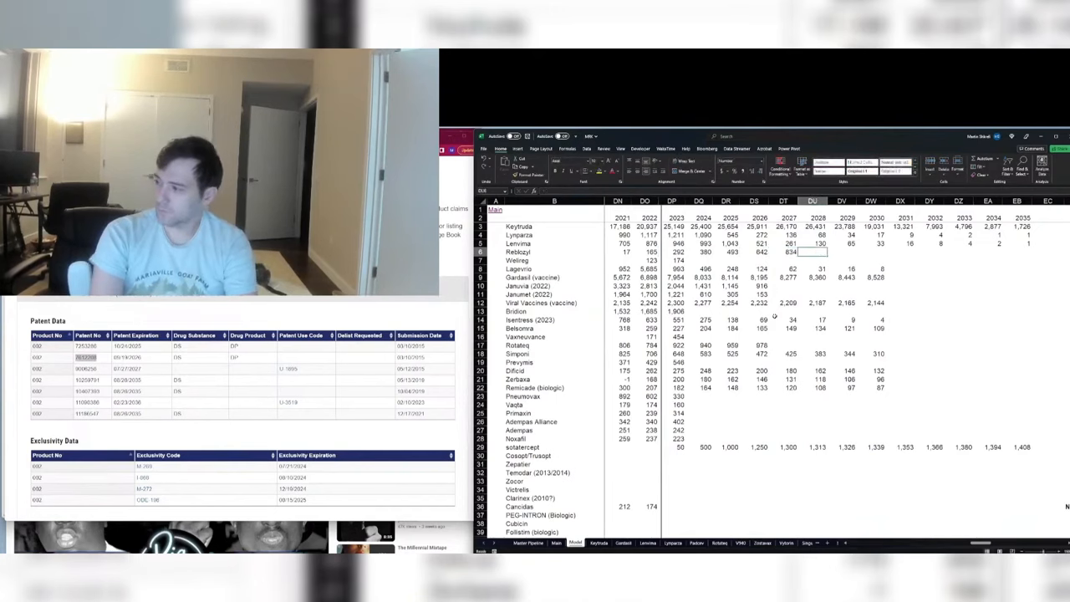
# Step: Forecast Reblozyl sales at 5% annual growth from 2028 with =DT6*1.05 and fill the formula across through 2035
pyautogui.write('=')
pyautogui.press('Left')
pyautogui.write('*1.05')
pyautogui.hotkey('ctrl', 'Return')
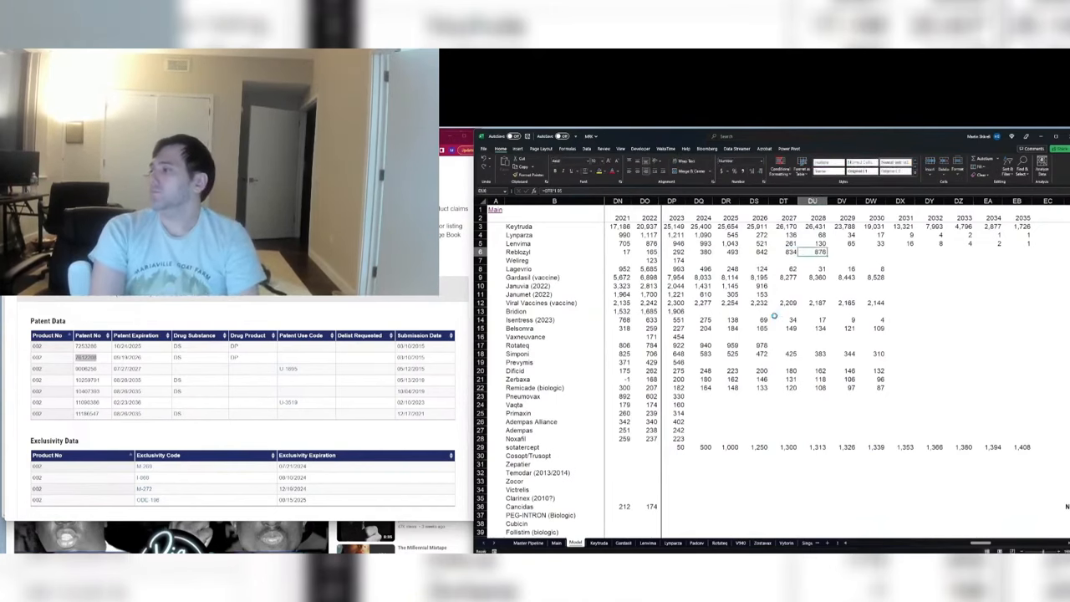
pyautogui.hotkey('shift', 'Right')
pyautogui.hotkey('shift', 'Right')
pyautogui.hotkey('shift', 'Right')
pyautogui.hotkey('shift', 'Right')
pyautogui.hotkey('shift', 'Right')
pyautogui.hotkey('shift', 'Right')
pyautogui.hotkey('shift', 'Right')
pyautogui.hotkey('ctrl', 'r')
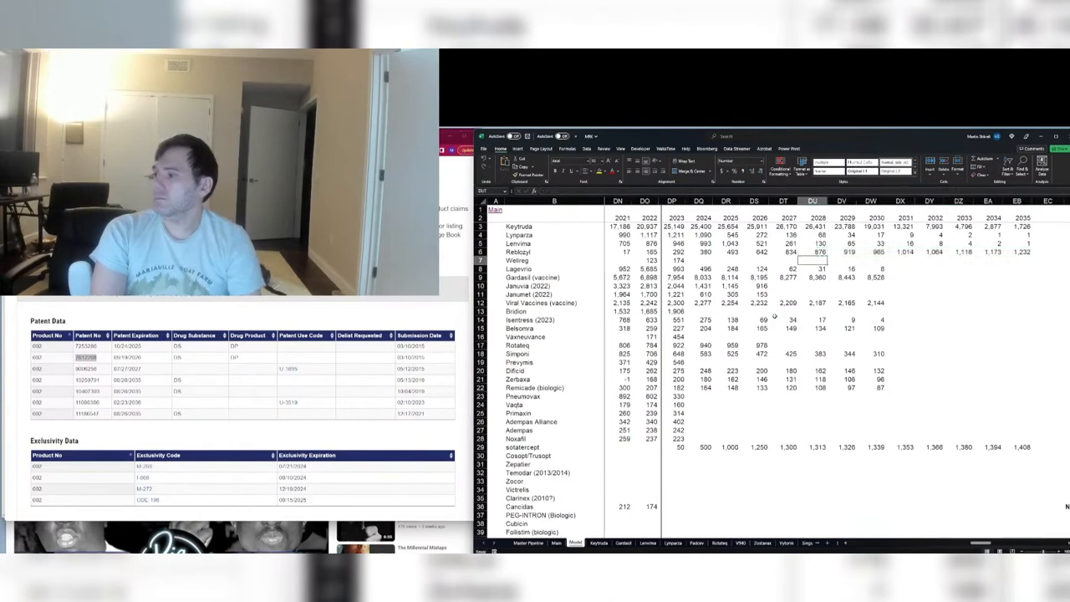
# Step: Switch to the browser and return the Orange Book site from the Lenvima patent details to its approved drug search page
pyautogui.press('Down')
pyautogui.hotkey('ctrl', 'Left')
pyautogui.press('Right')
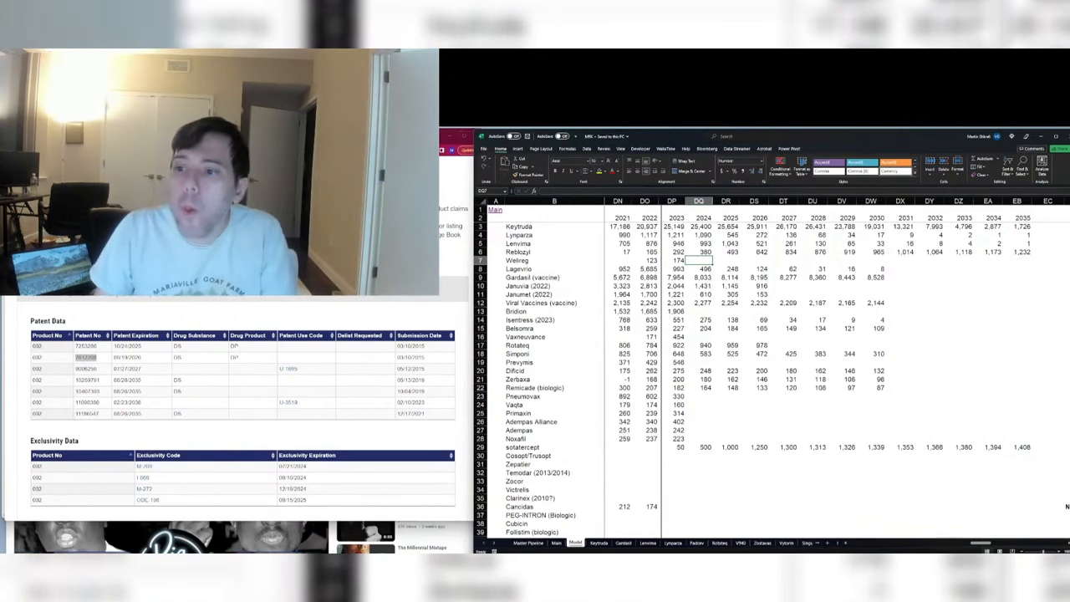
pyautogui.hotkey('alt', 'Tab')
pyautogui.scroll(5, 243, 410)
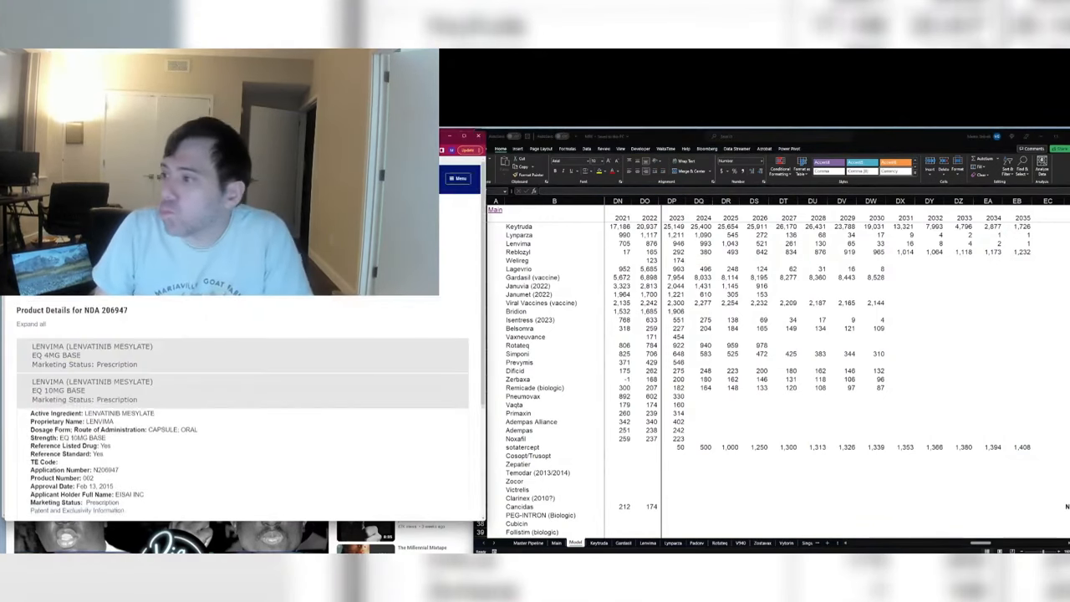
pyautogui.hotkey('alt', 'Left')
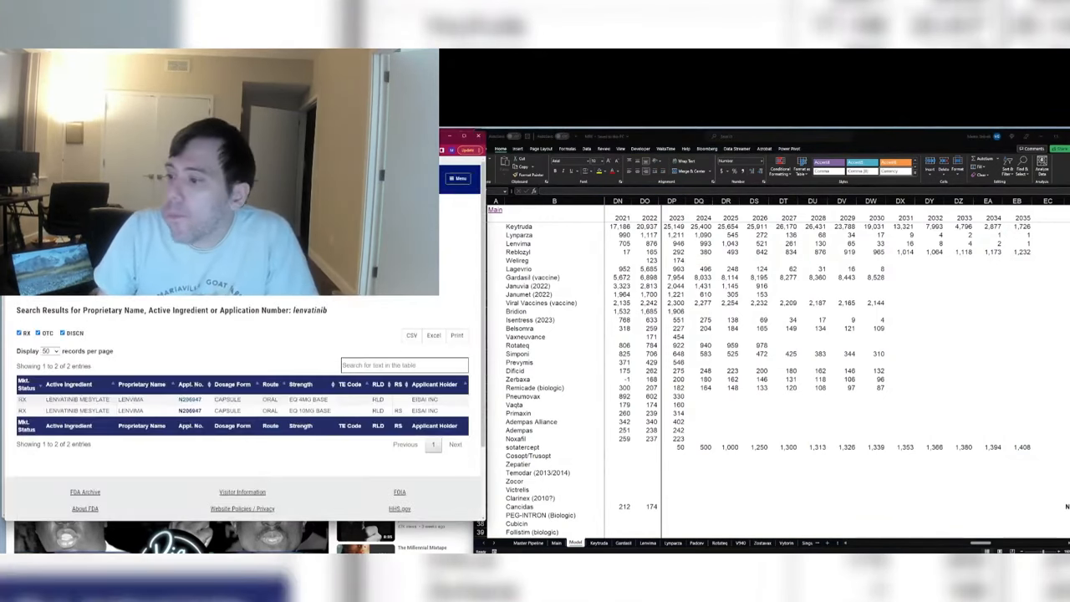
pyautogui.hotkey('alt', 'Left')
pyautogui.hotkey('alt', 'Tab')
# Step: On the Main sheet, correct Lagevrio's generic name in B14 to "molnupiravir"
pyautogui.hotkey('ctrl', 'pageup')
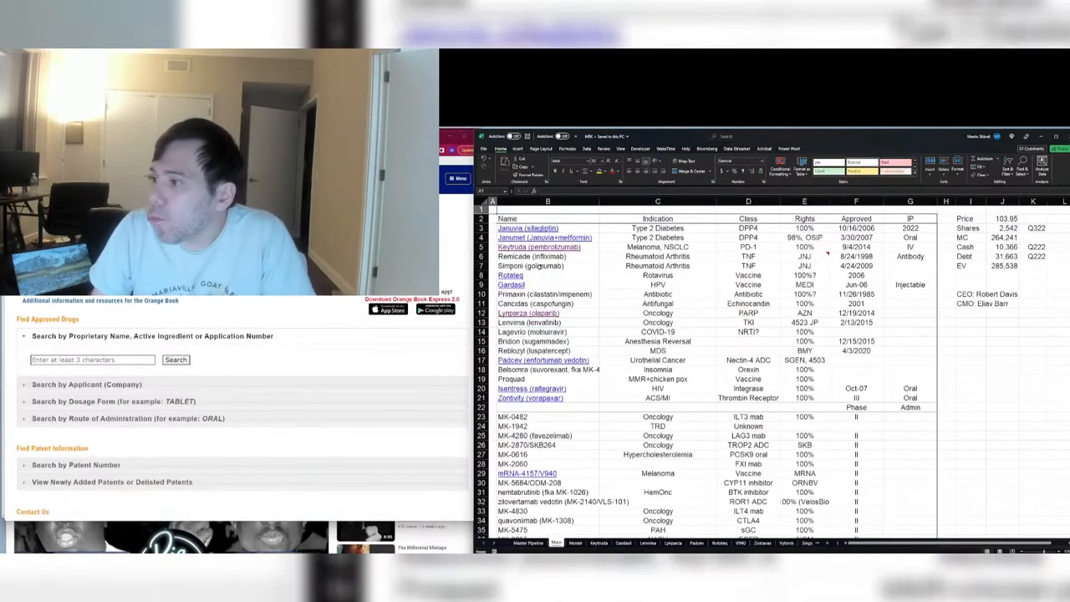
pyautogui.click(538, 265)
pyautogui.click(531, 332)
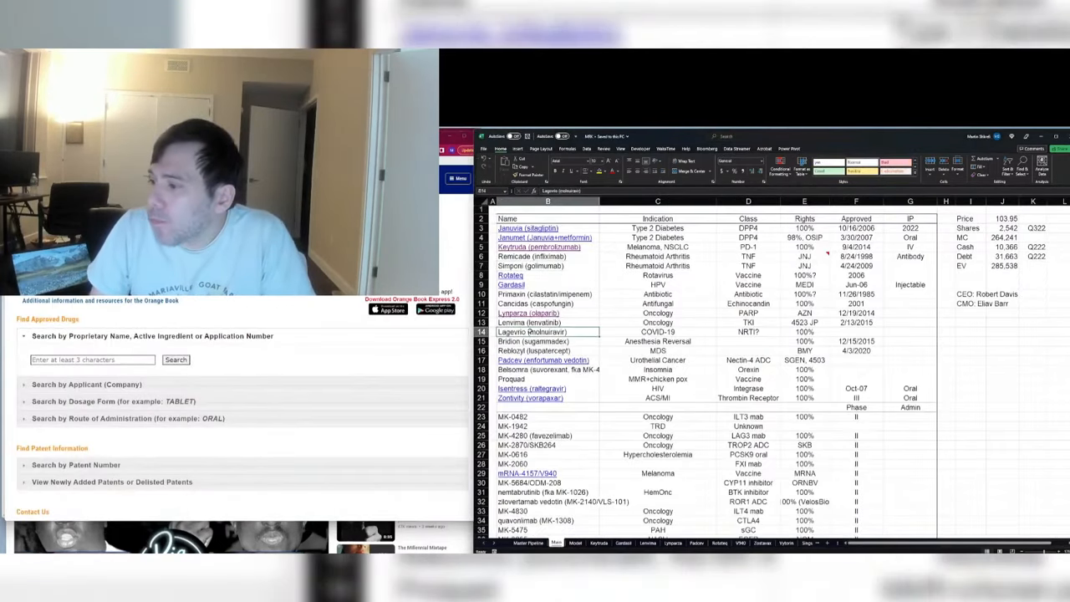
pyautogui.click(529, 323)
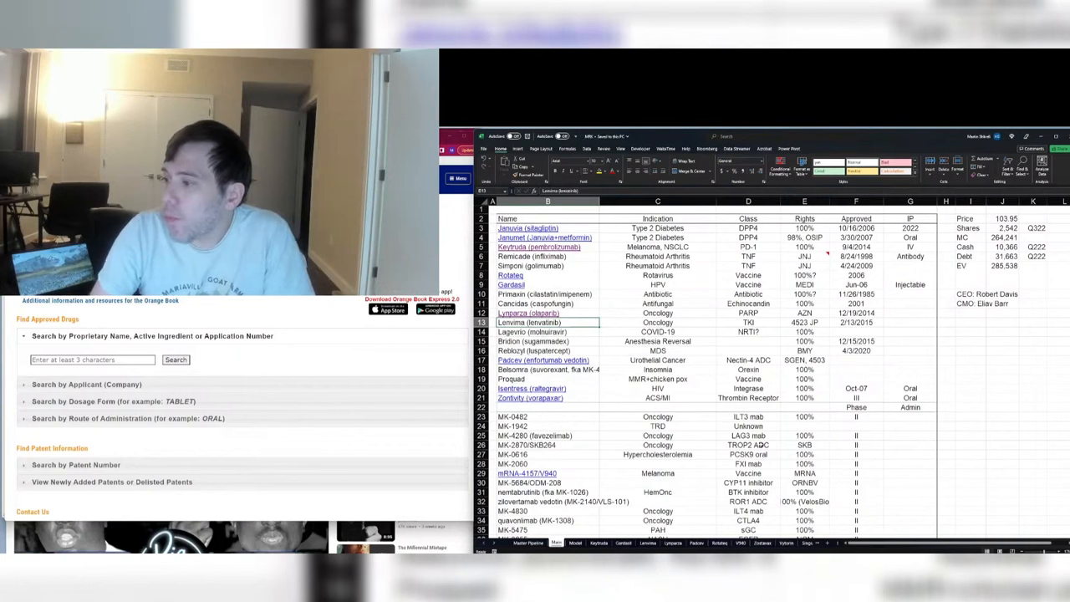
pyautogui.press('Down')
pyautogui.press('F2')
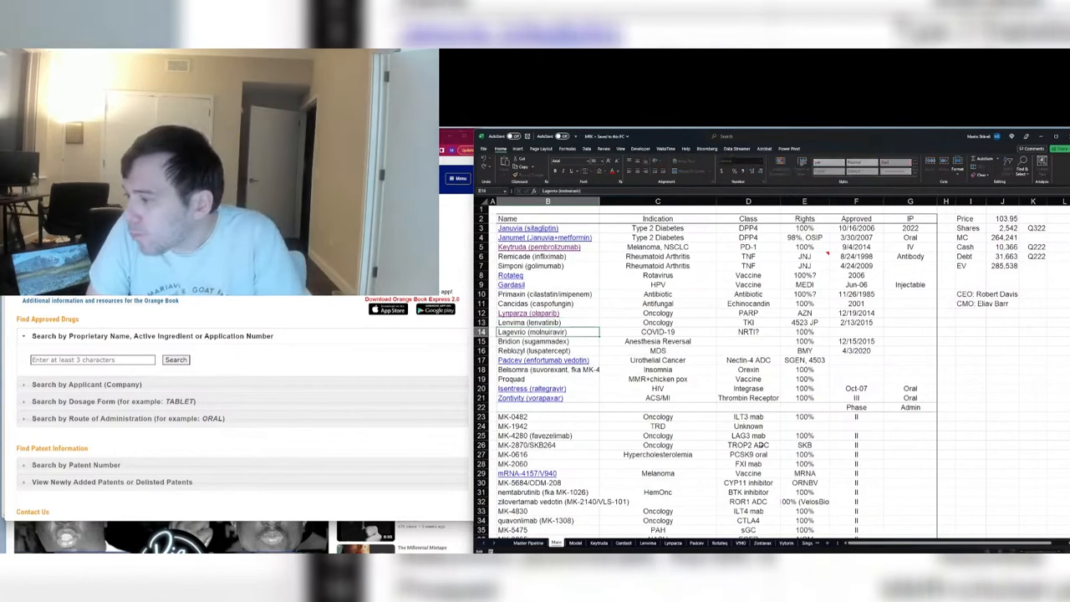
pyautogui.write('p')
pyautogui.press('Return')
# Step: Hyperlink the Lenvima (lenvatinib) entry in B13 to the Lenvima sheet in this workbook
pyautogui.press('Up')
pyautogui.press('Up')
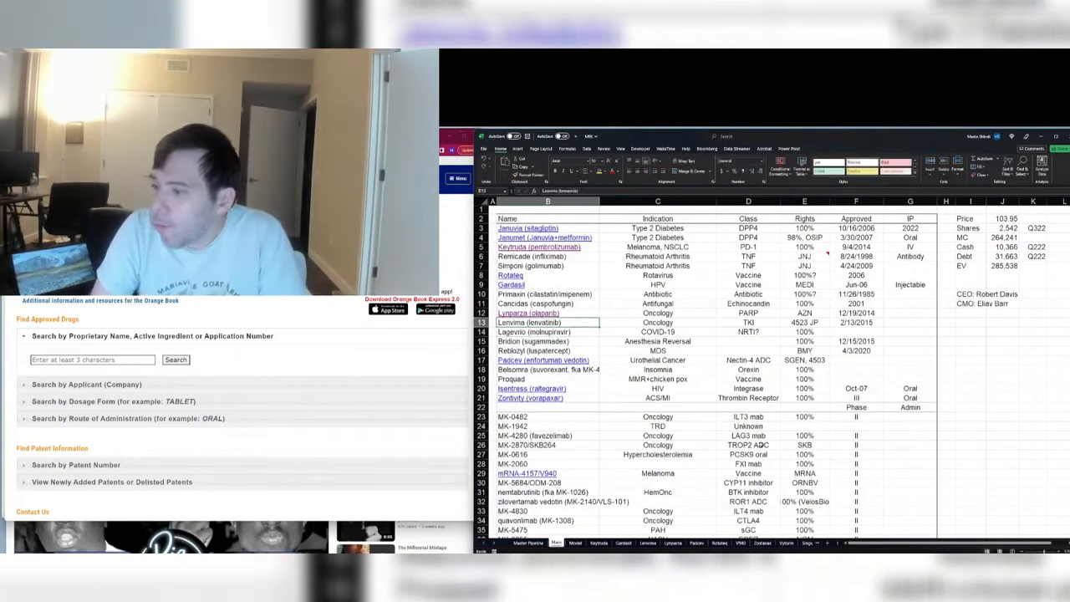
pyautogui.hotkey('ctrl', 'k')
pyautogui.scroll(2, 812, 276)
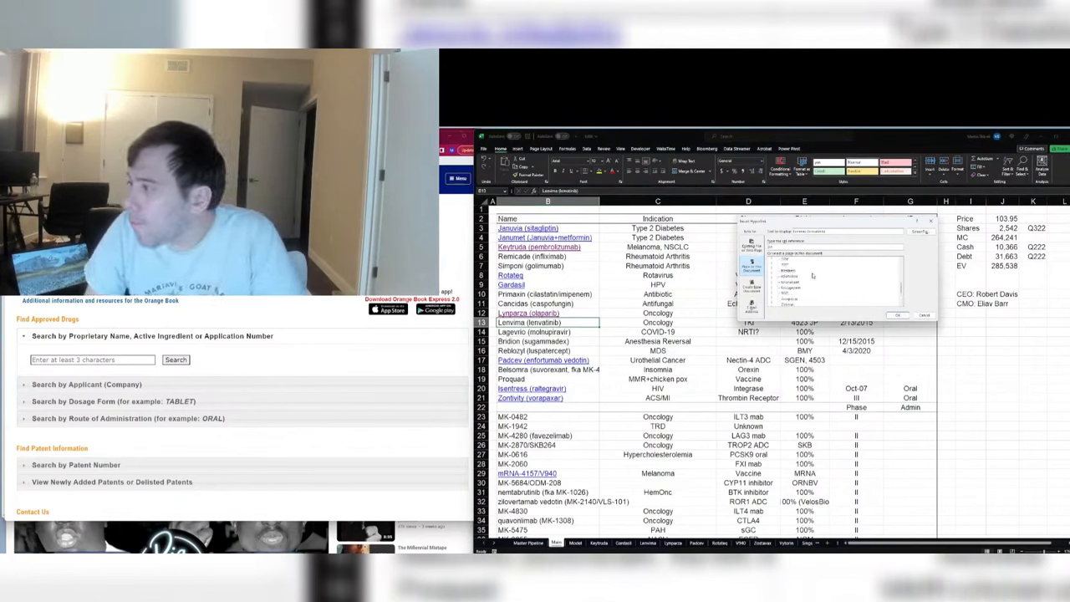
pyautogui.scroll(2, 807, 286)
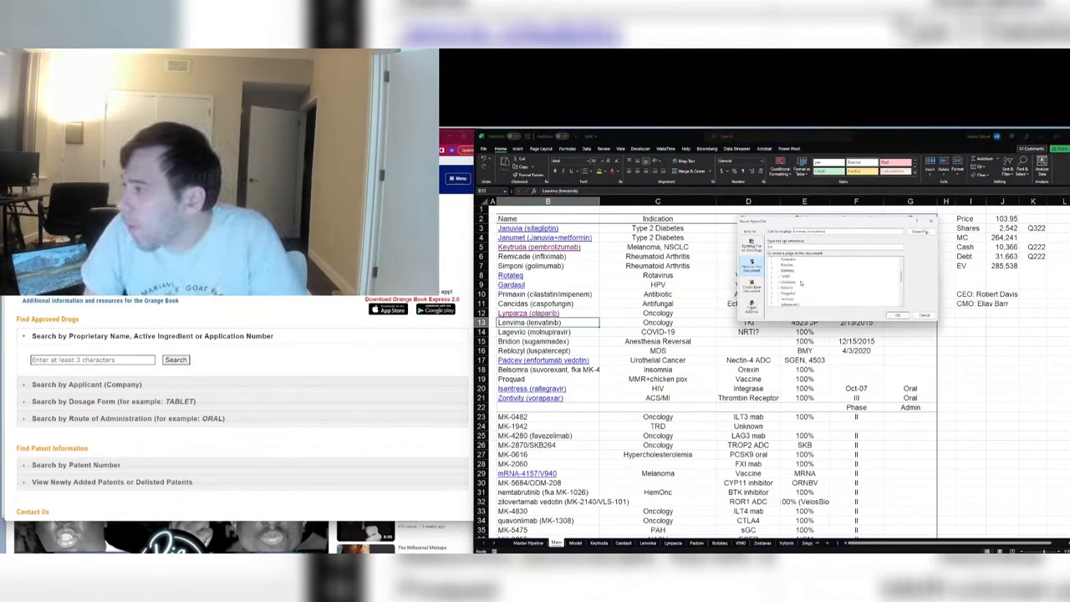
pyautogui.scroll(2, 800, 282)
pyautogui.doubleClick(791, 276)
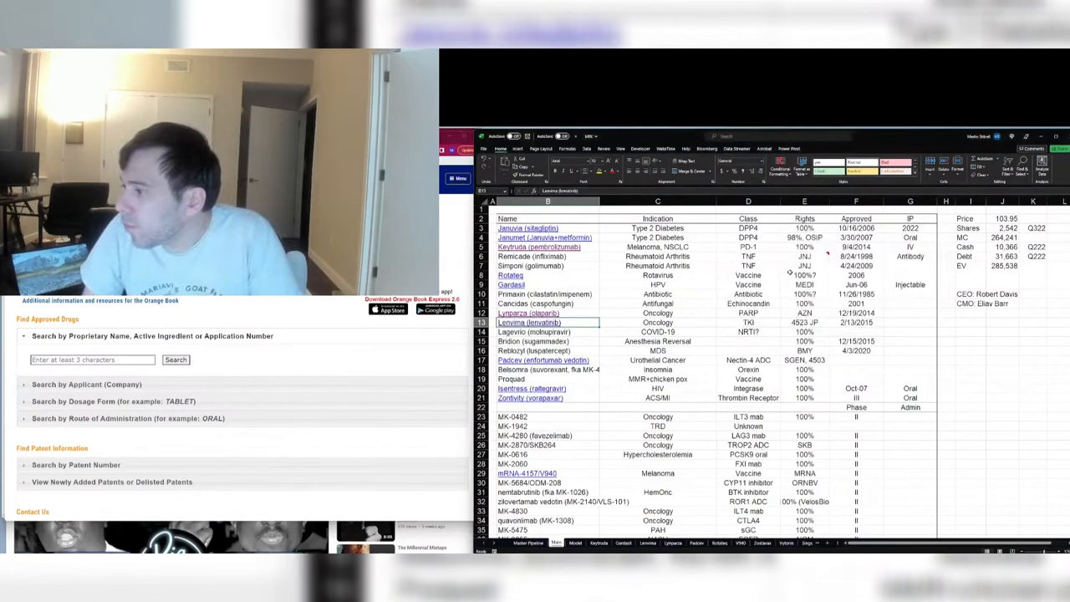
# Step: Enter 2025 in the IP column for Lenvima on the Main sheet
pyautogui.click(862, 325)
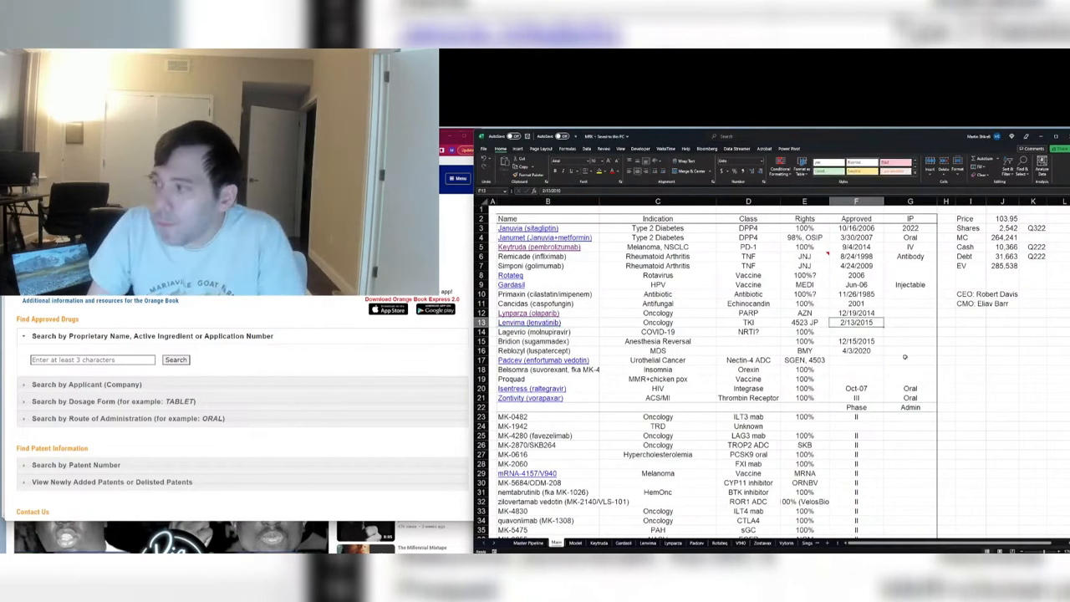
pyautogui.press('Tab')
pyautogui.write('2025')
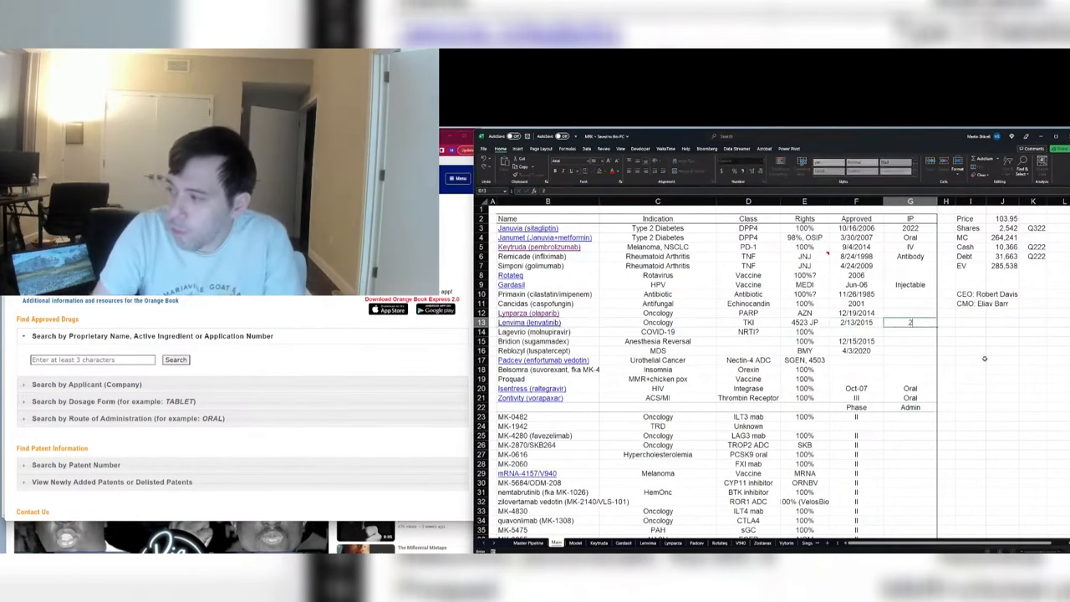
pyautogui.press('Return')
# Step: Check Lynparza's sales forecast on the Model sheet and enter 2024 as its IP year in G12 of Main
pyautogui.press('Up')
pyautogui.press('Right')
pyautogui.press('Up')
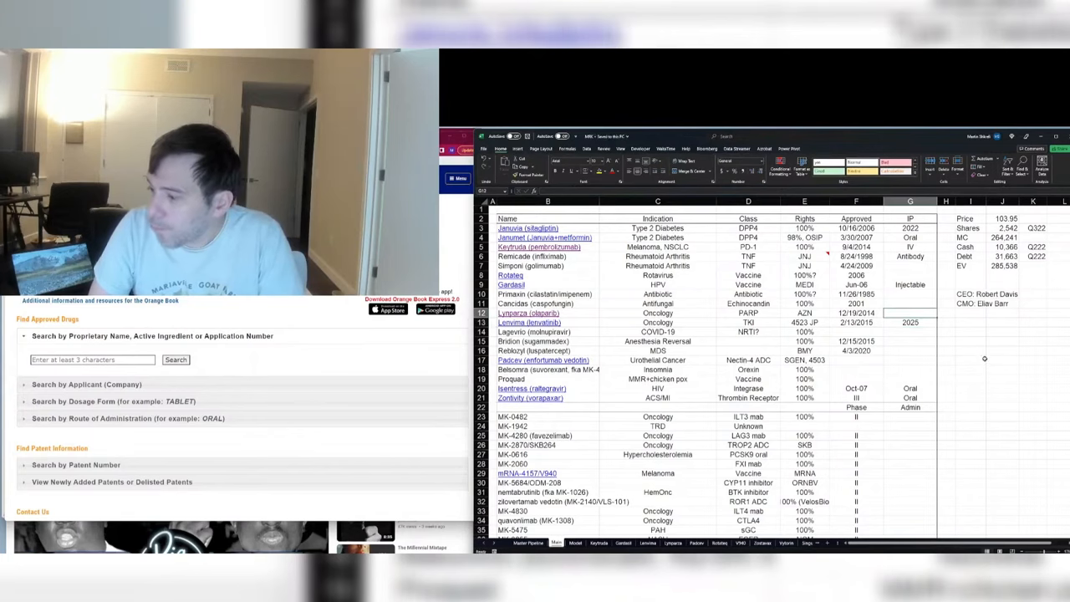
pyautogui.hotkey('ctrl', 'pagedown')
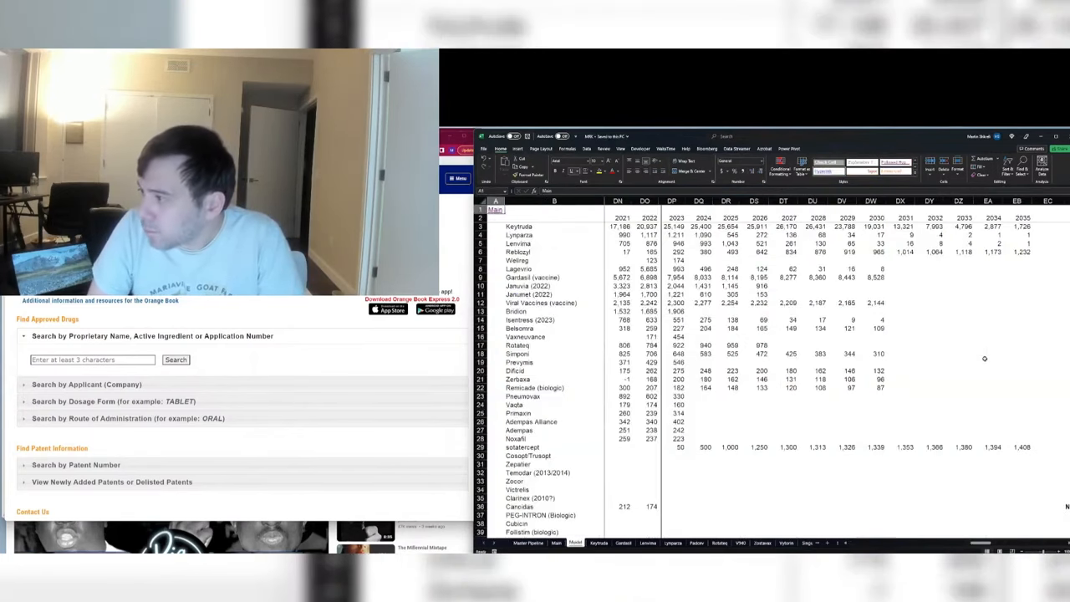
pyautogui.hotkey('ctrl', 'pageup')
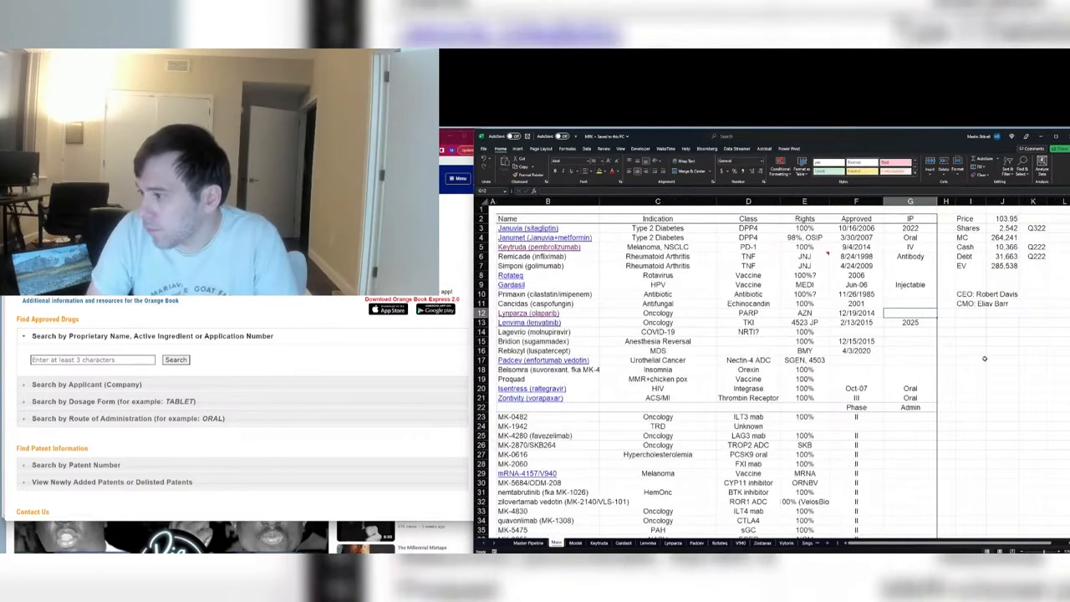
pyautogui.write('2024')
pyautogui.press('Up')
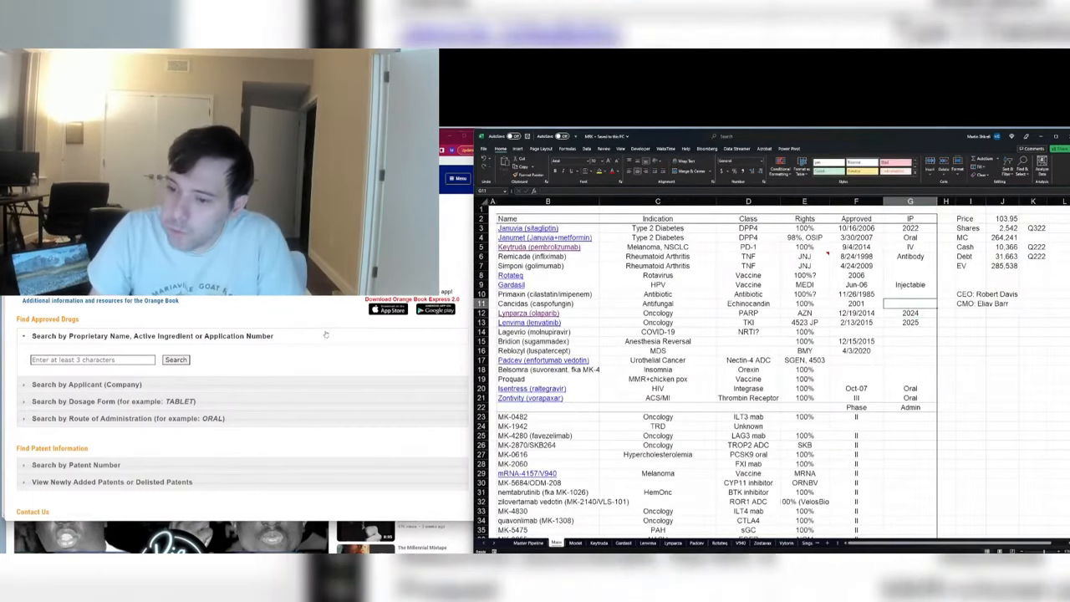
# Step: Search the Orange Book website for "welireg" and go back to the workbook
pyautogui.click(115, 361)
pyautogui.write('welire')
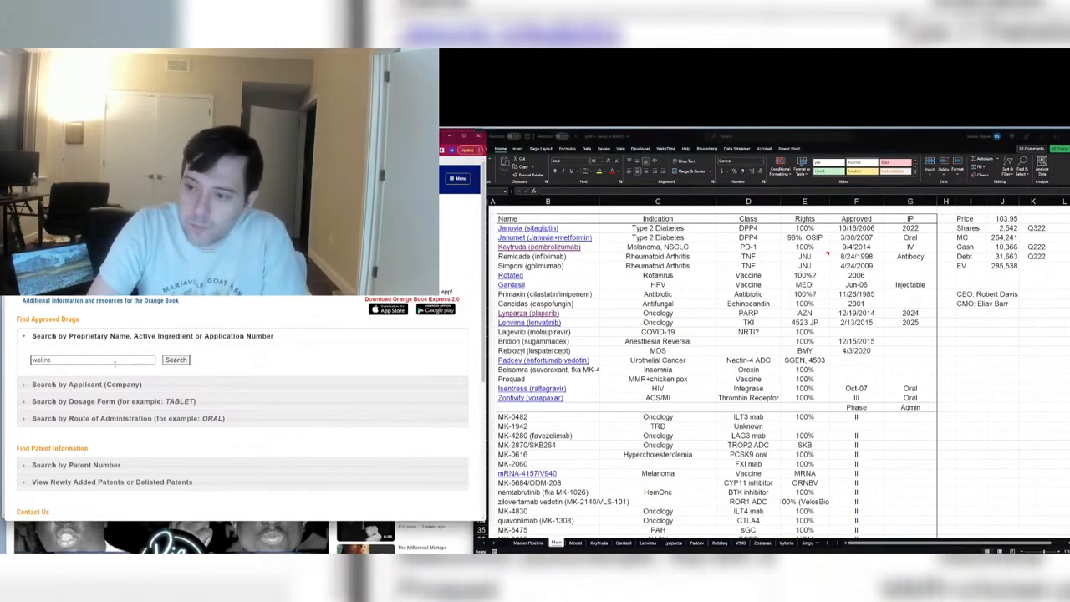
pyautogui.write('g')
pyautogui.press('Return')
pyautogui.hotkey('alt', 'Tab')
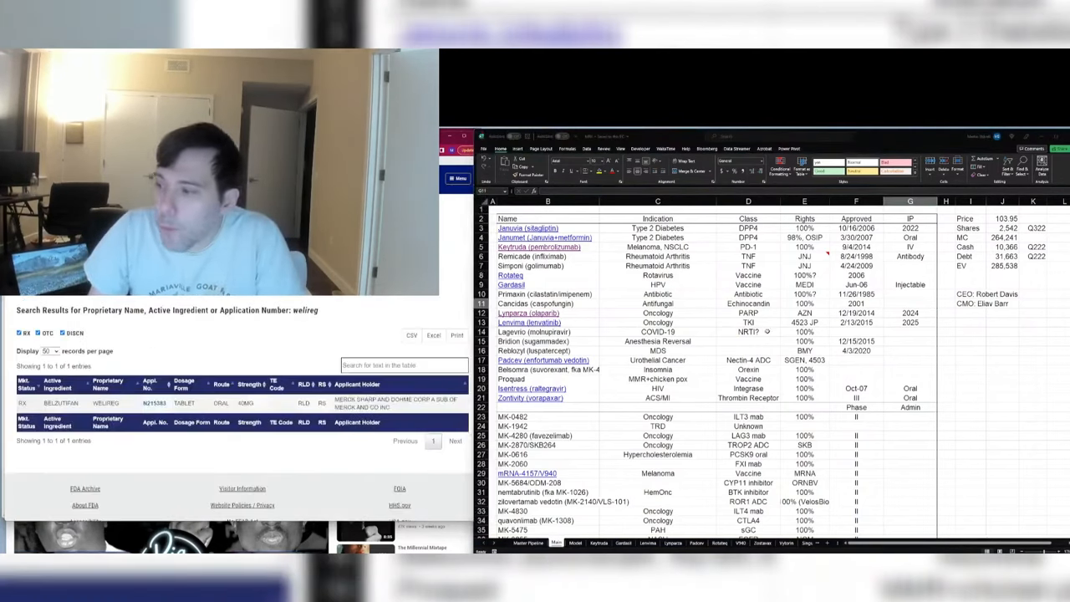
# Step: Insert a blank row above Proquad in the Main sheet's drug list
pyautogui.hotkey('shift', 'space')
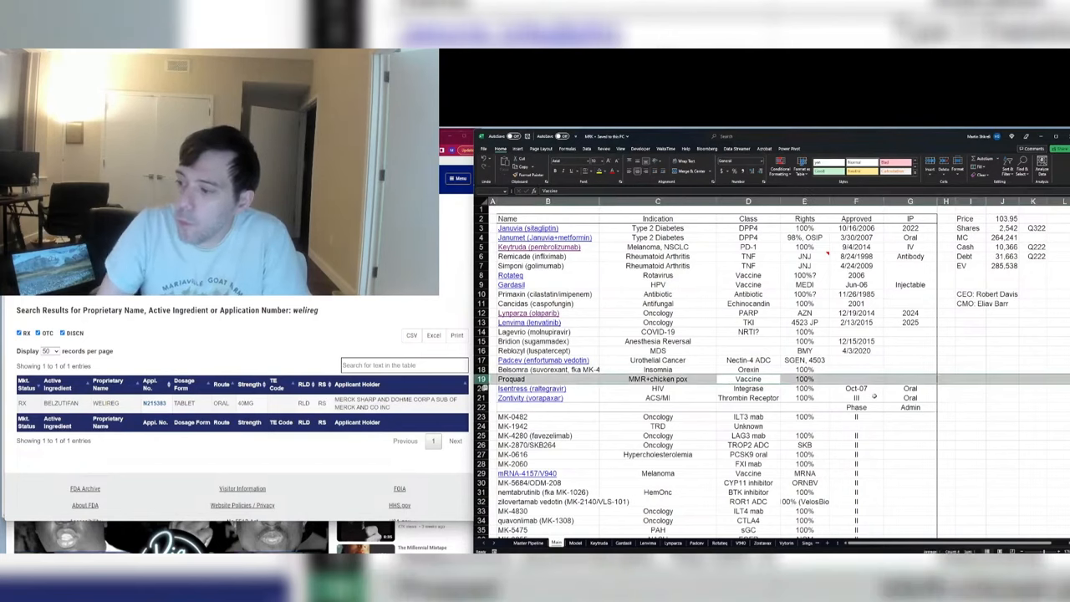
pyautogui.hotkey('ctrl', 'shift', '=')
pyautogui.click(547, 398)
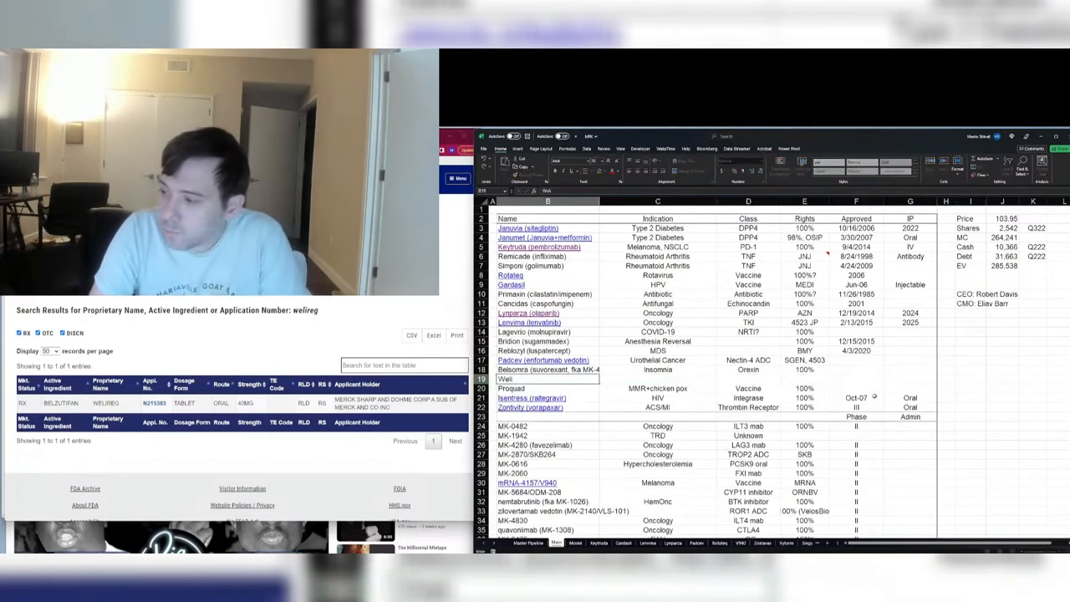
# Step: Move the Zontivity (vorapaxar) row from Main to the Master Pipeline sheet, inserting it in row 18 below the upper product block
pyautogui.click(548, 407)
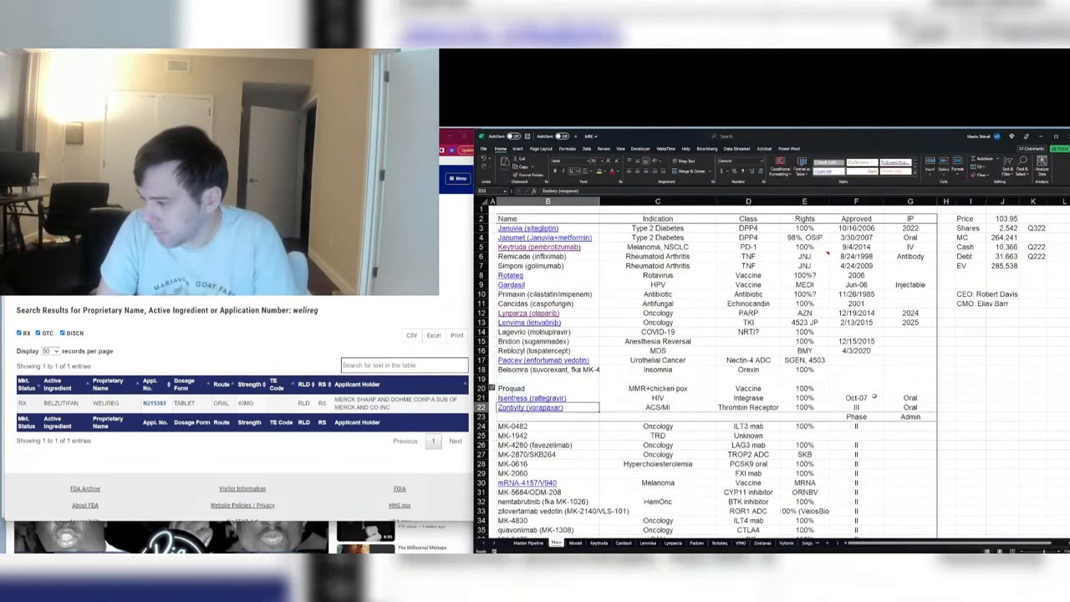
pyautogui.hotkey('shift', 'space')
pyautogui.hotkey('ctrl', 'c')
pyautogui.hotkey('ctrl', 'pageup')
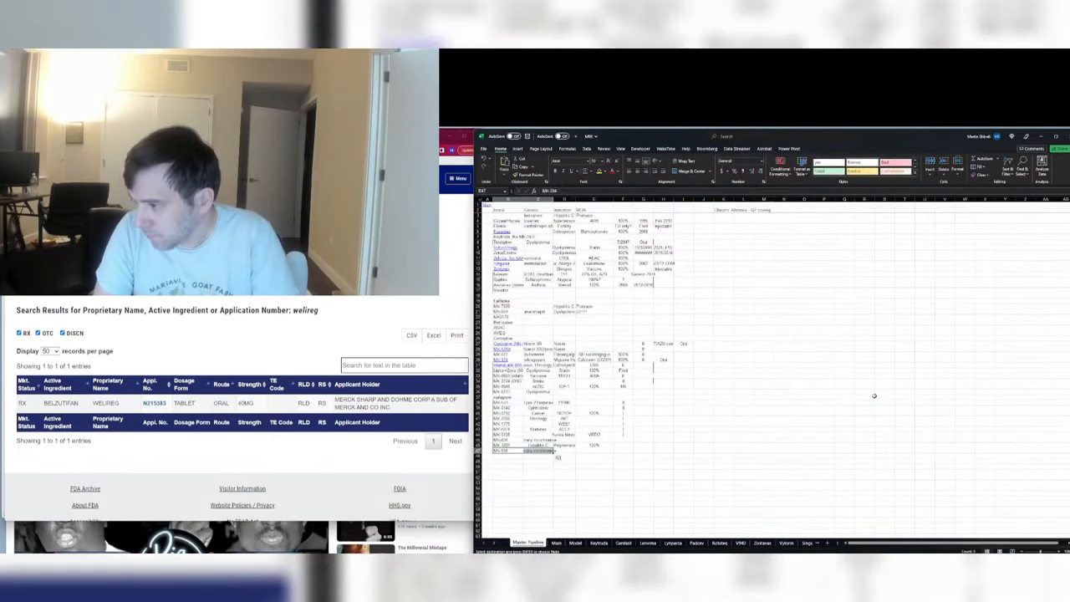
pyautogui.hotkey('ctrl', 'Up')
pyautogui.press('Left')
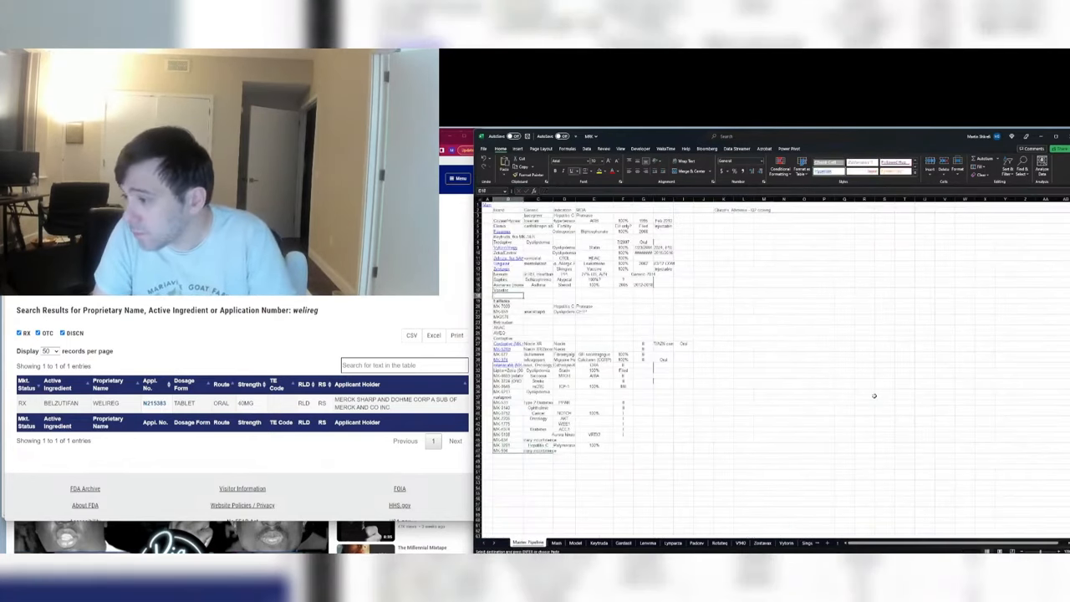
pyautogui.hotkey('shift', 'space')
pyautogui.hotkey('ctrl', 'shift', '+')
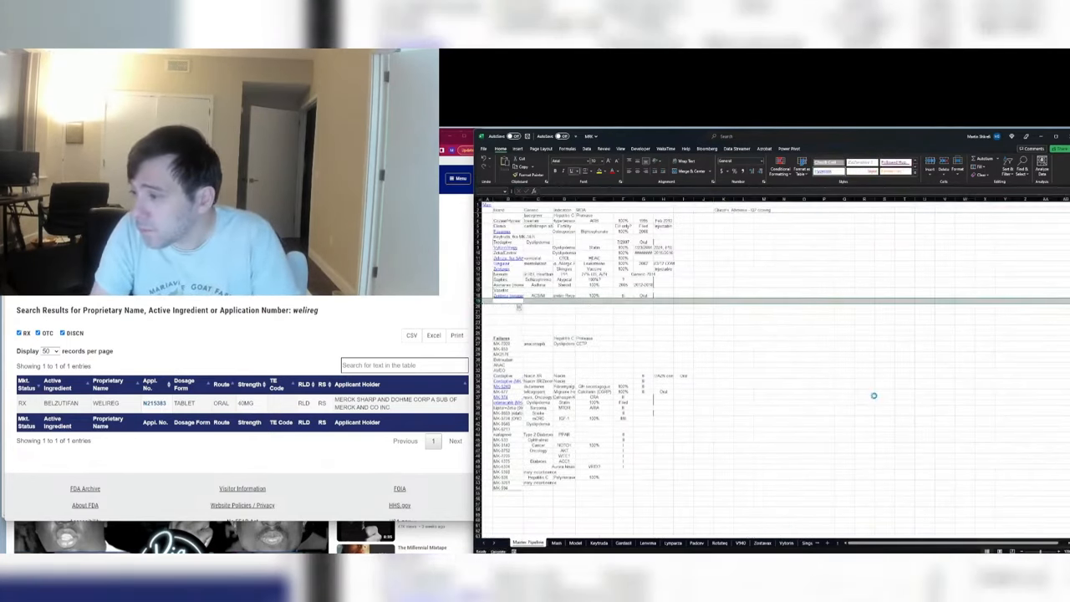
# Step: Enter "Welireg (belzutifan)" in B19 of the Main sheet and remove the emptied row 22
pyautogui.hotkey('ctrl', 'pagedown')
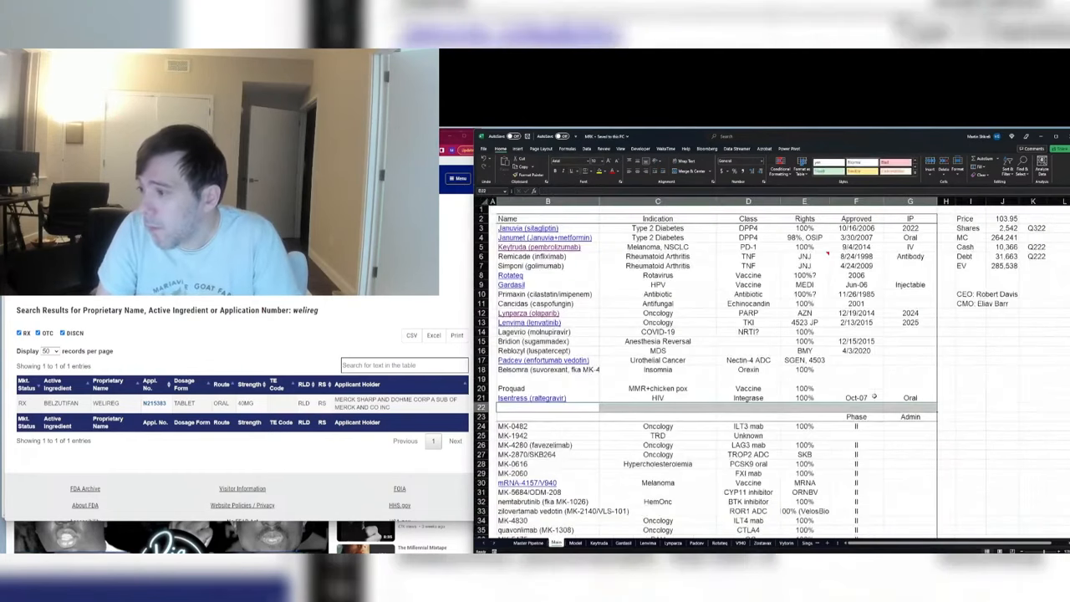
pyautogui.press('Up')
pyautogui.press('Up')
pyautogui.press('Up')
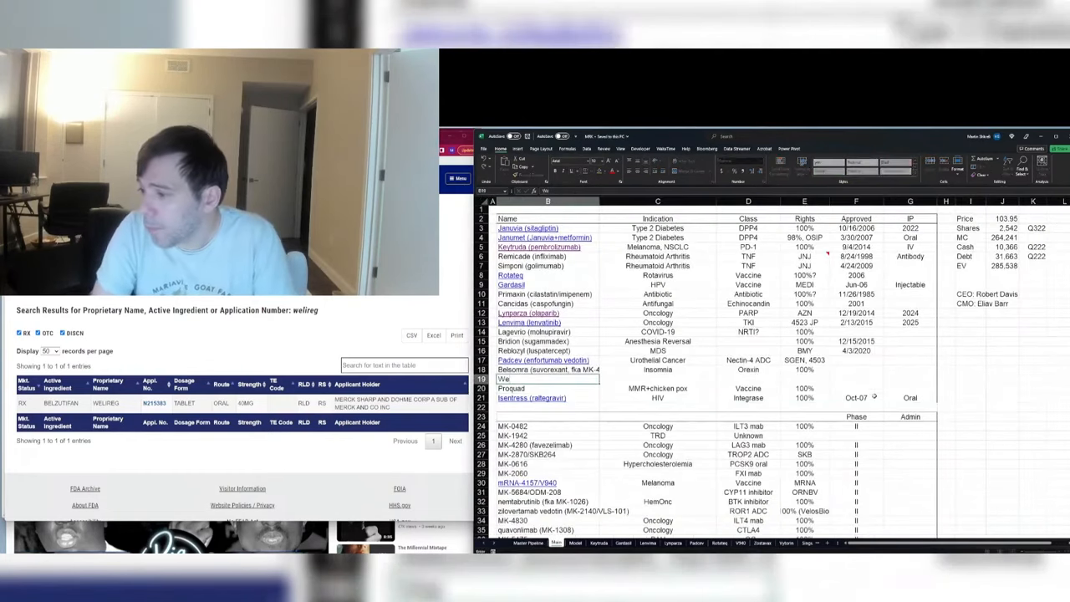
pyautogui.write('Welireg')
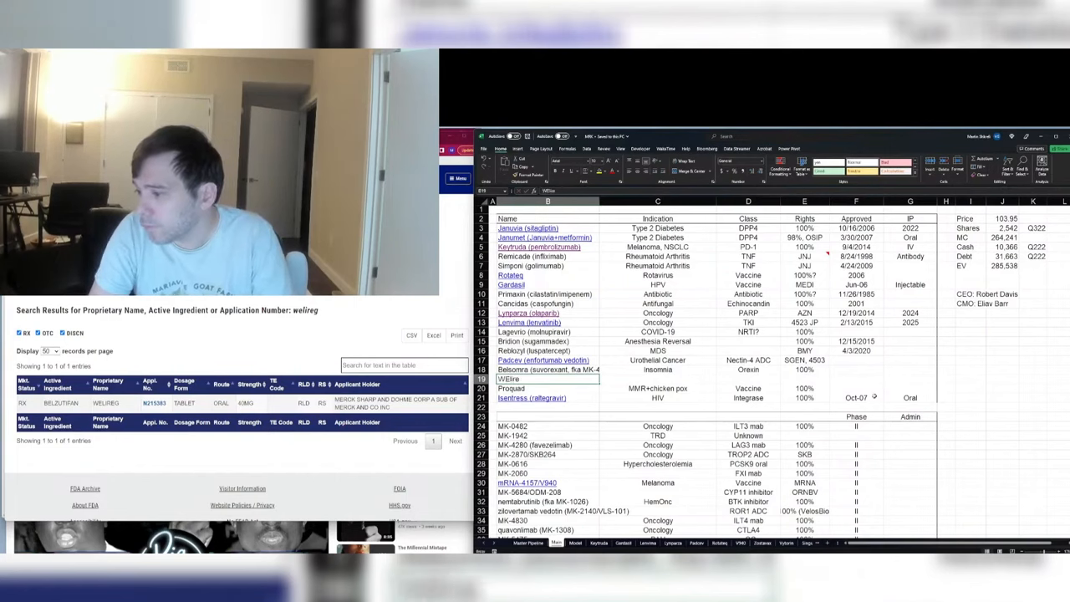
pyautogui.press('Return')
pyautogui.press('Up')
pyautogui.press('F2')
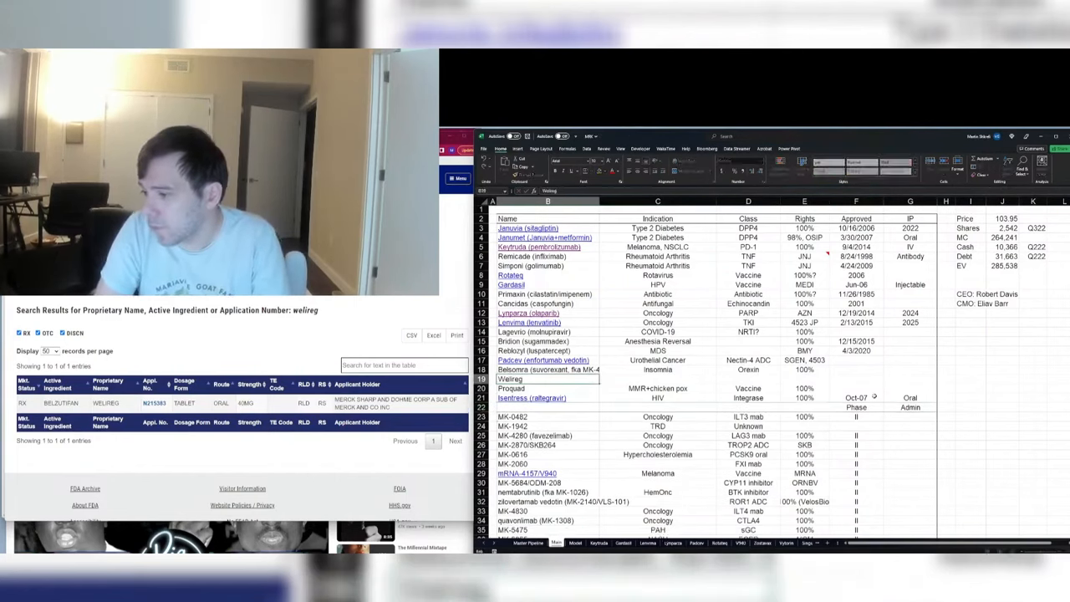
pyautogui.write('(belzutifan)')
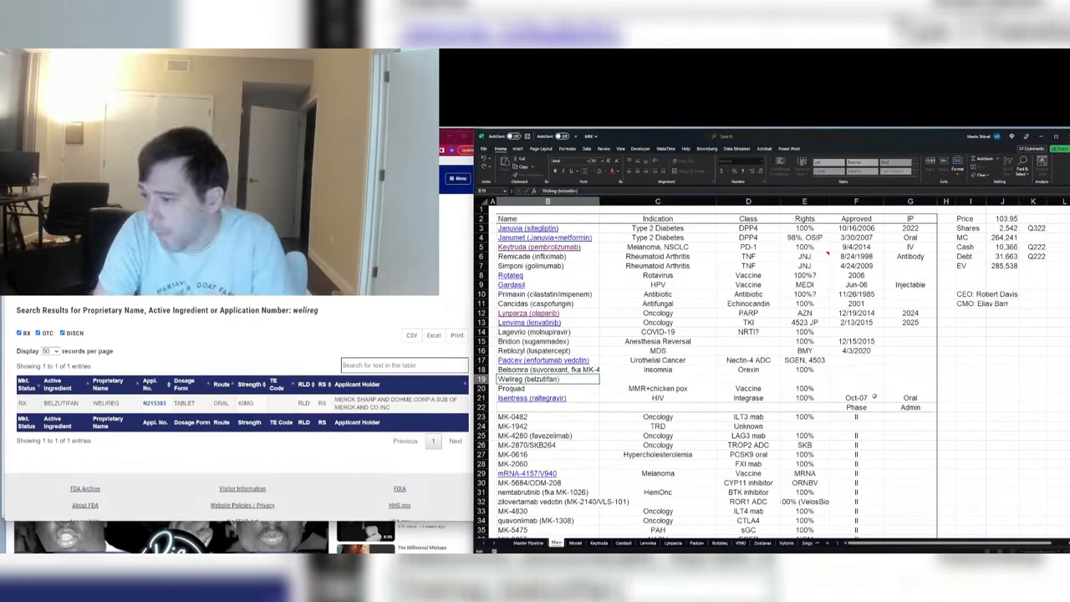
pyautogui.press('Tab')
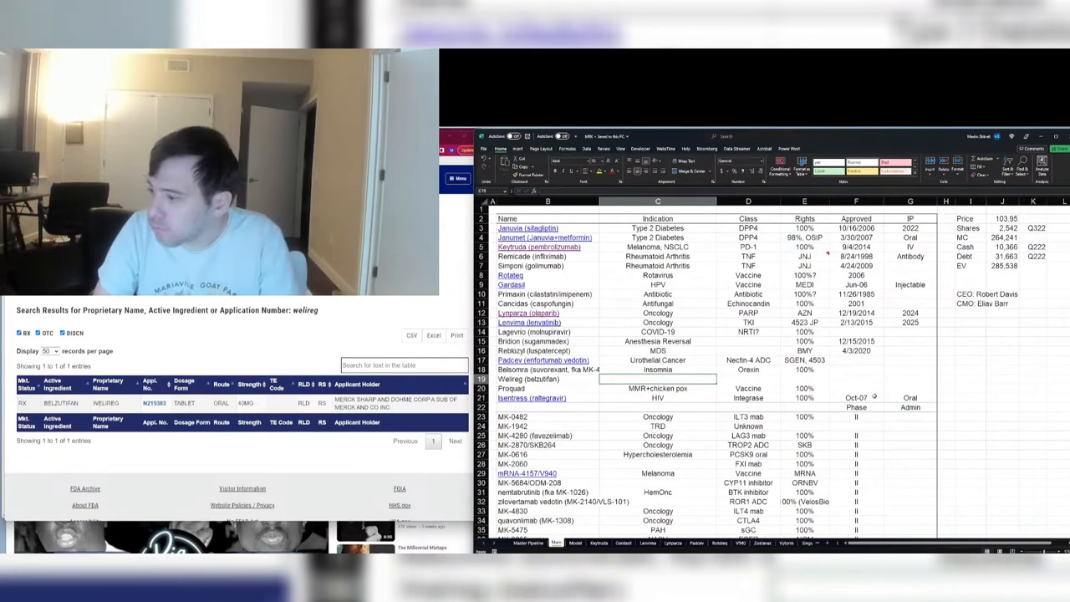
pyautogui.click(548, 378)
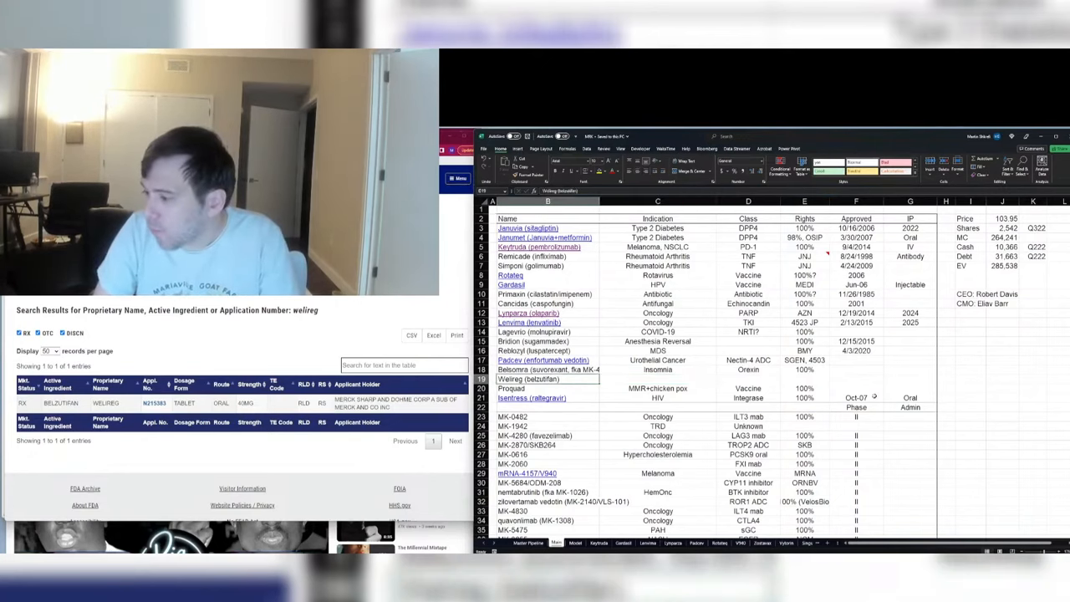
pyautogui.click(547, 370)
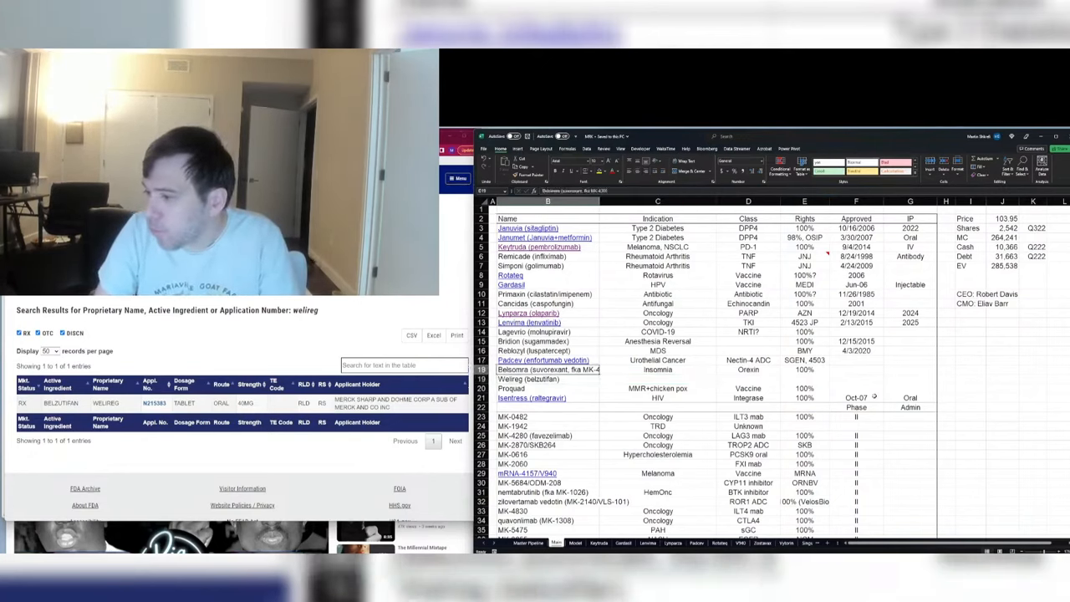
# Step: Move the Cancidas (caspofungin) row from Main to the Master Pipeline sheet and delete the emptied row 11 from Main's drug list
pyautogui.click(547, 294)
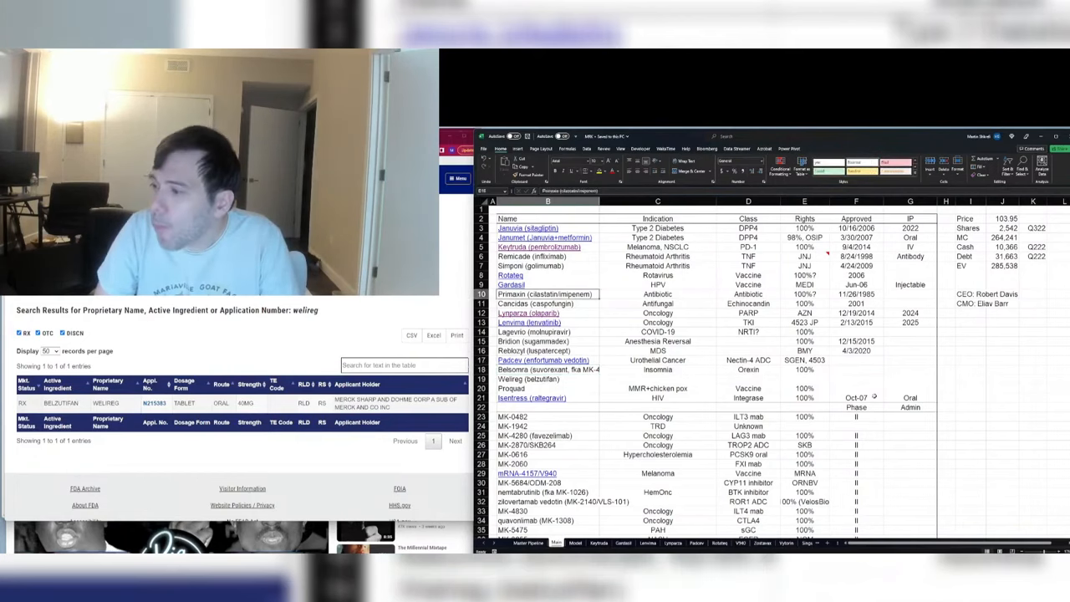
pyautogui.click(547, 303)
pyautogui.hotkey('ctrl', 'shift', 'Right')
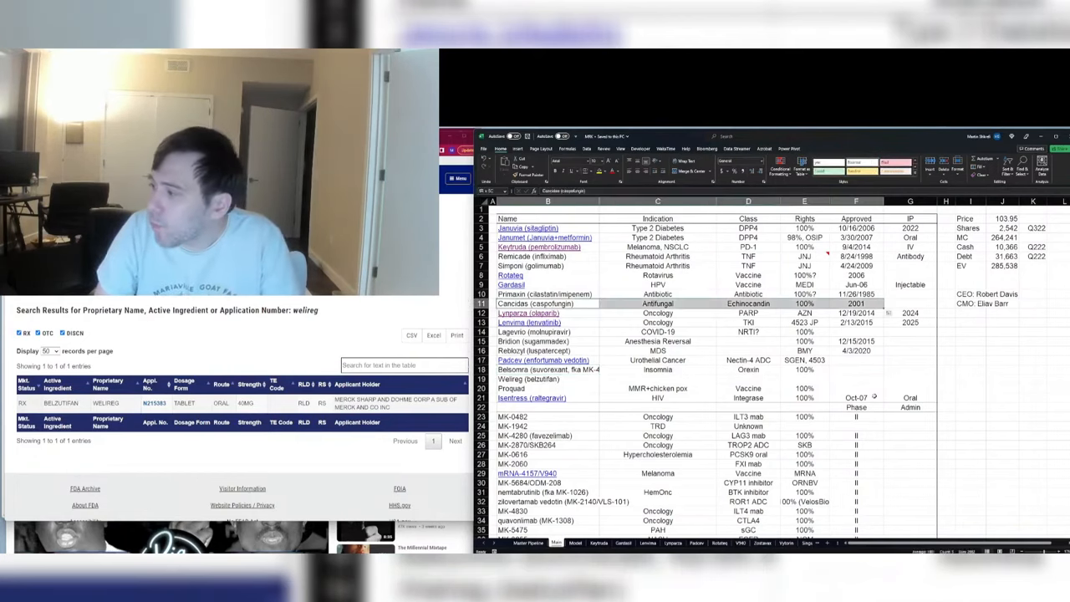
pyautogui.hotkey('ctrl', 'c')
pyautogui.hotkey('ctrl', 'pageup')
pyautogui.hotkey('ctrl', 'pagedown')
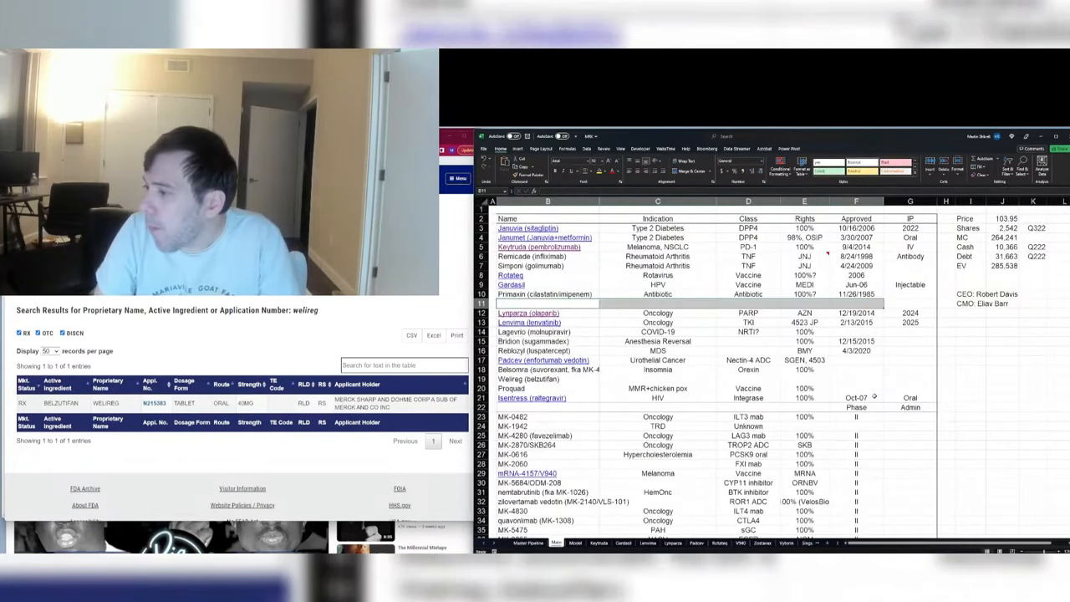
pyautogui.click(548, 313)
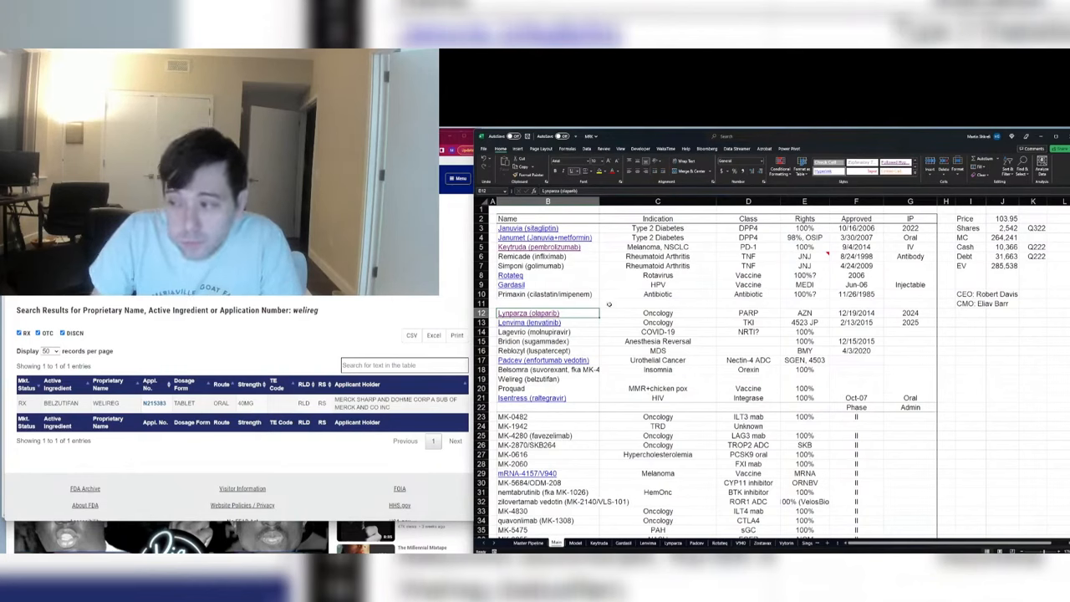
pyautogui.moveTo(544, 302); pyautogui.dragTo(897, 302)
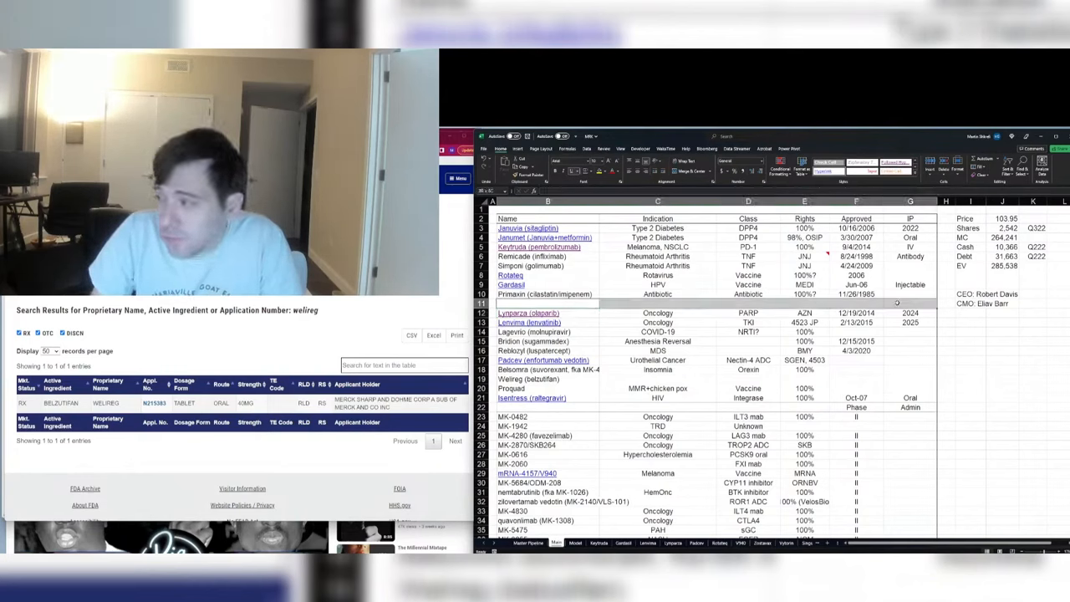
pyautogui.hotkey('ctrl', '-')
pyautogui.press('Return')
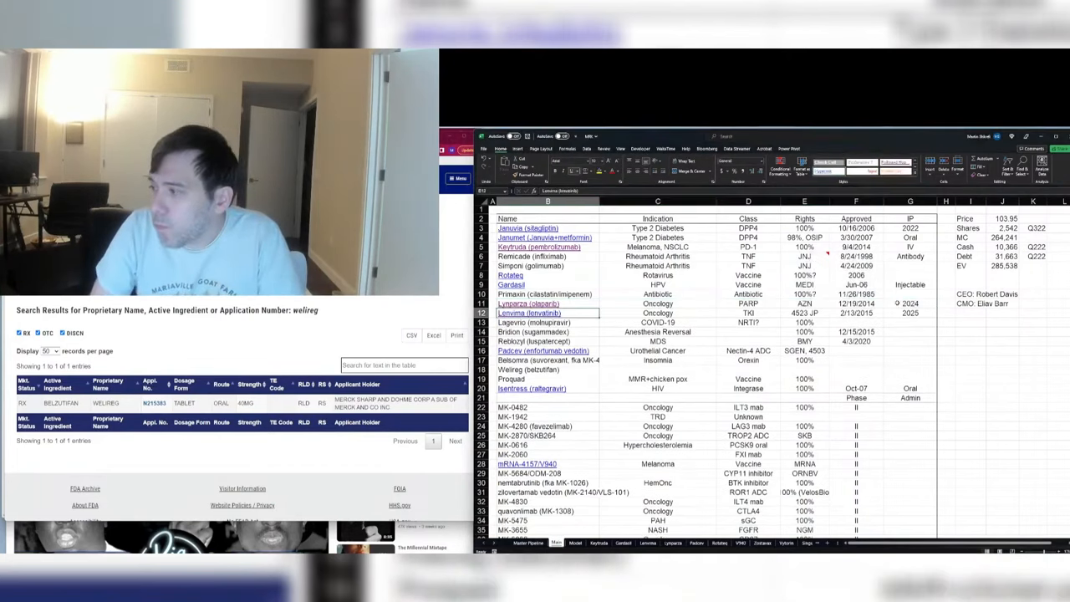
# Step: Open Welireg's product details on the Orange Book website and return to the workbook
pyautogui.click(63, 408)
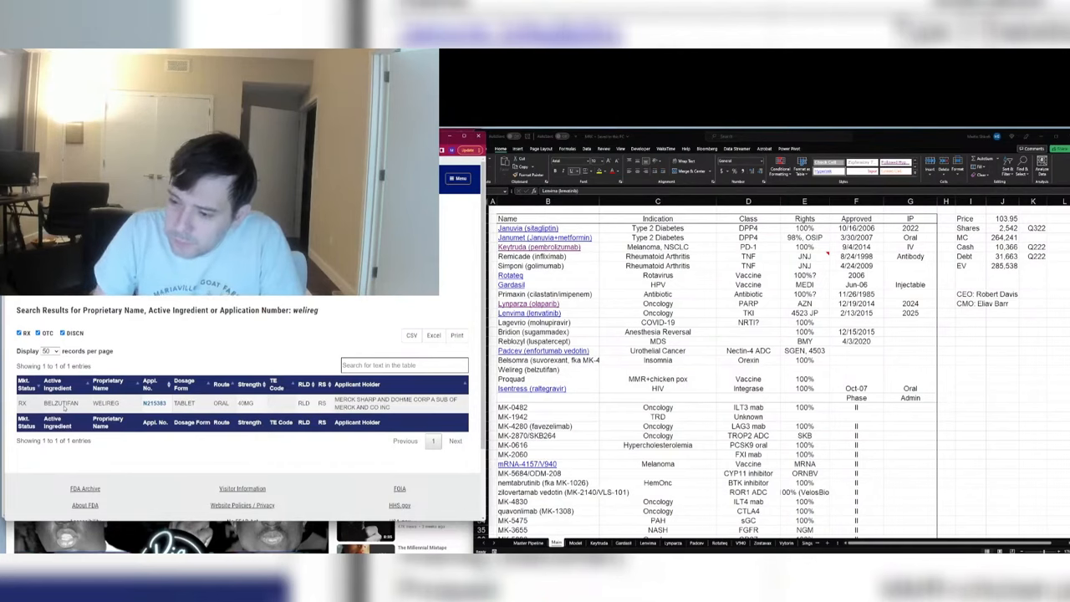
pyautogui.click(155, 403)
pyautogui.hotkey('alt', 'Tab')
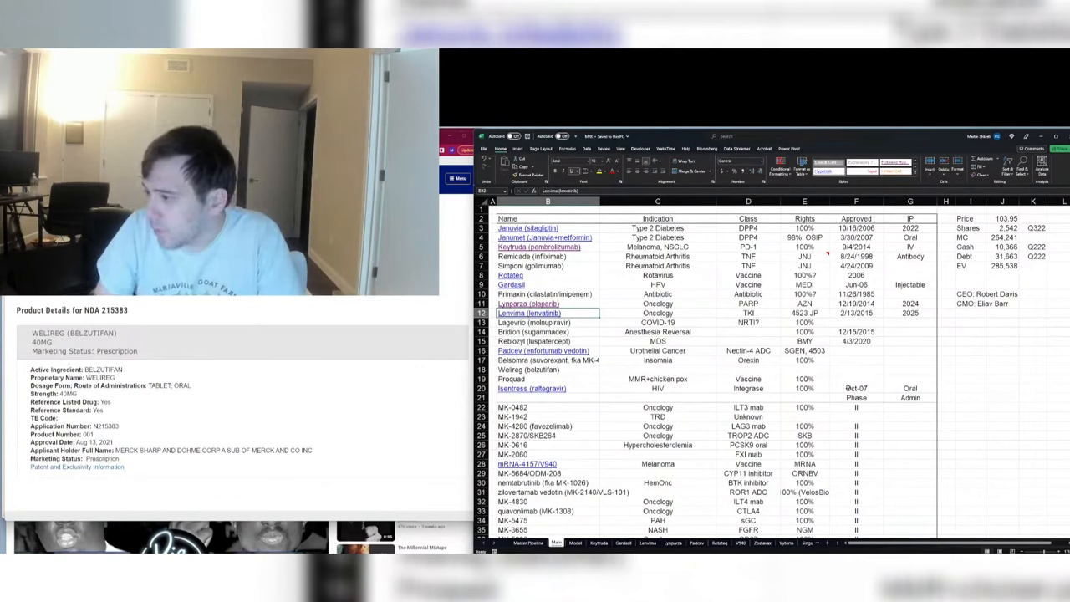
# Step: Enter 8/13/2021 as Welireg's approval date in F18 of the Main sheet
pyautogui.press('Right')
pyautogui.press('Right')
pyautogui.press('Right')
pyautogui.press('Right')
pyautogui.press('Down')
pyautogui.press('Down')
pyautogui.press('Down')
pyautogui.press('Down')
pyautogui.press('Down')
pyautogui.press('Down')
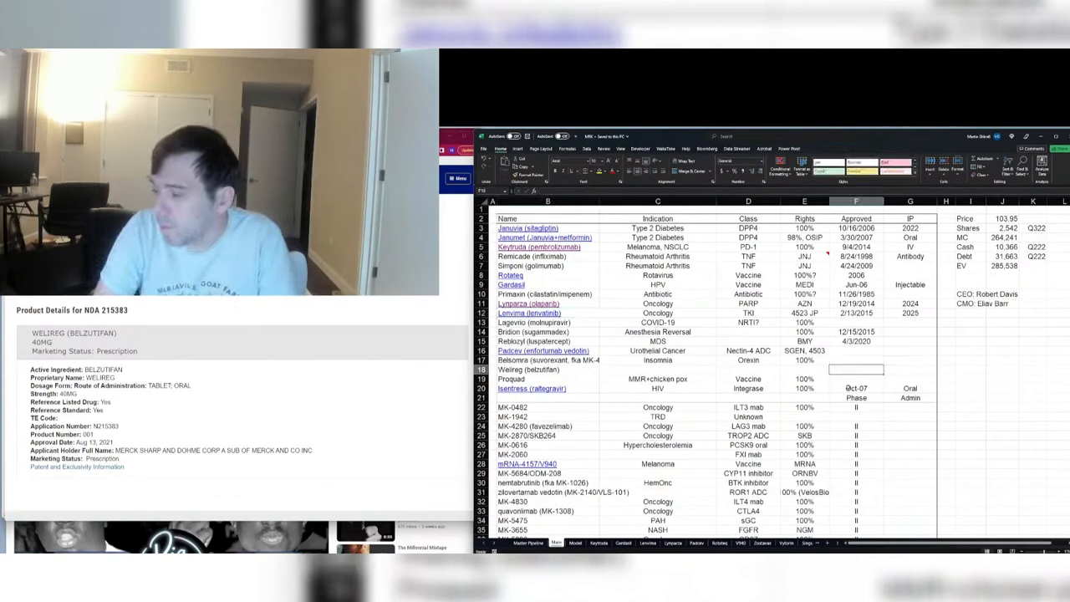
pyautogui.write('8/13/2021')
pyautogui.press('Return')
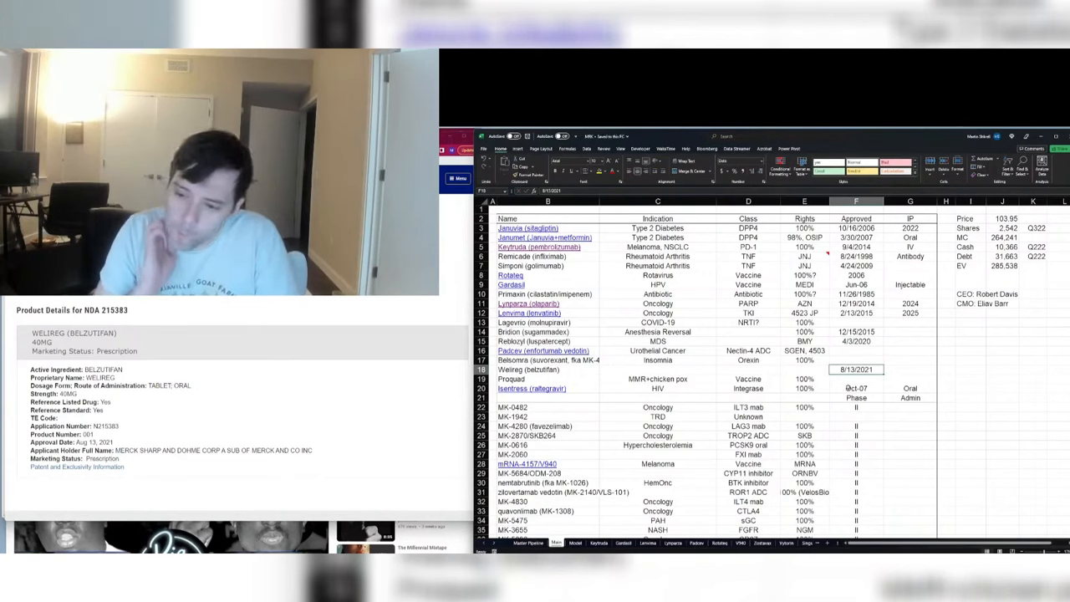
# Step: Open Welireg's patent and exclusivity information on the Orange Book website and go back to the workbook's Model sheet
pyautogui.click(103, 469)
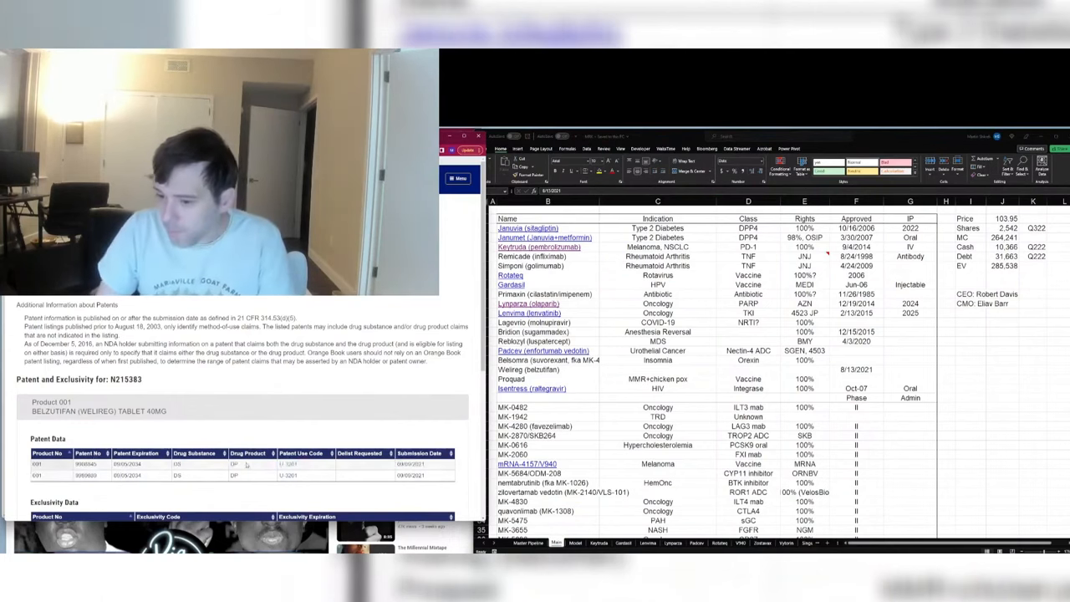
pyautogui.click(623, 382)
pyautogui.hotkey('ctrl', 'pagedown')
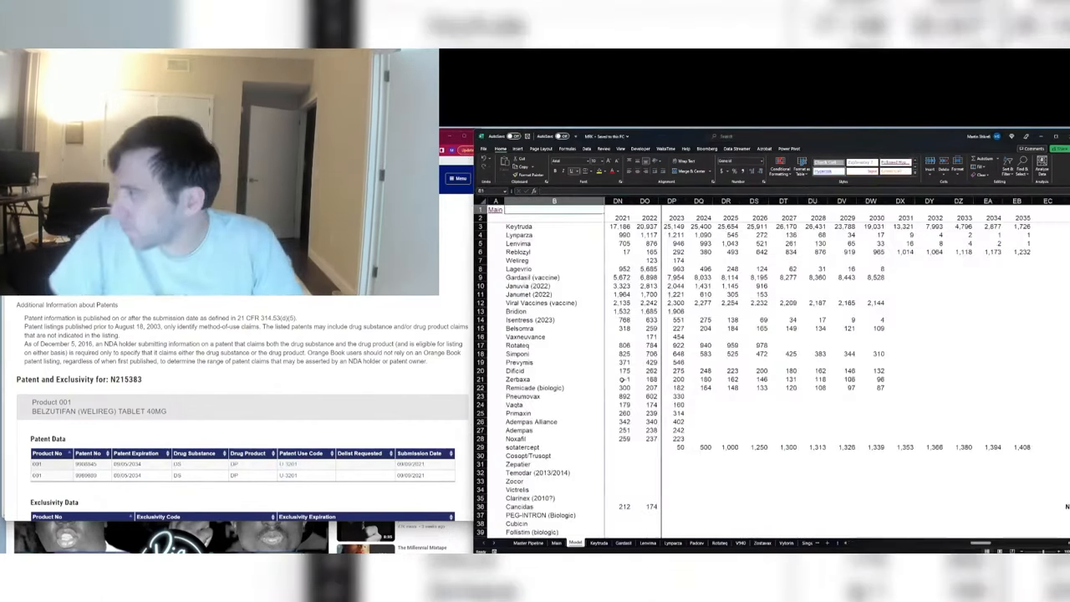
# Step: Project Welireg's 2034 and 2035 sales in row 7 at half the prior year, starting with =DZ7*0.5 in EA7
pyautogui.click(990, 261)
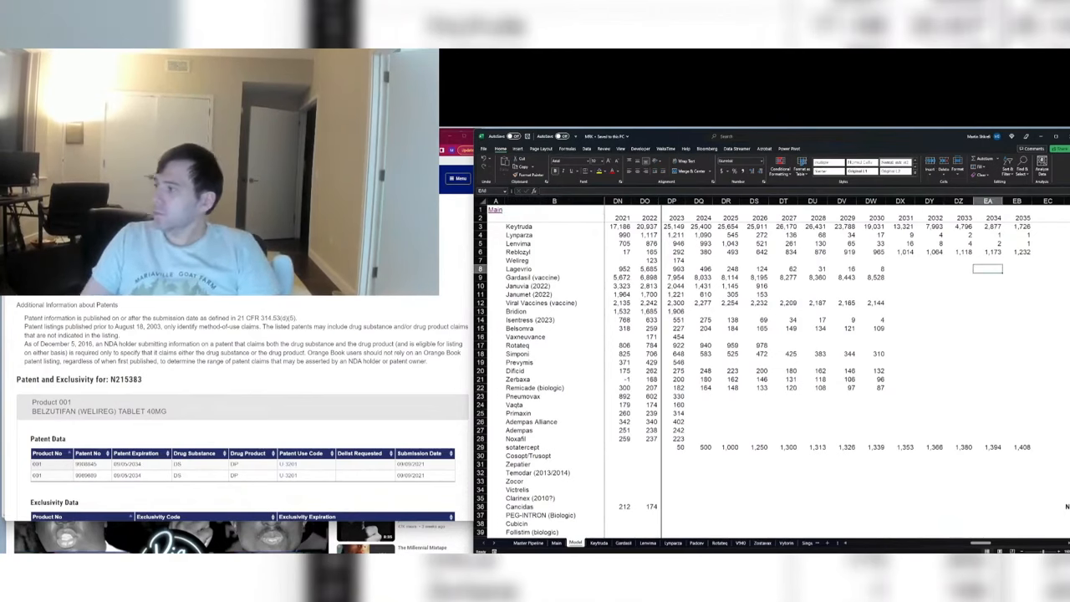
pyautogui.write('=DZ7*0.5')
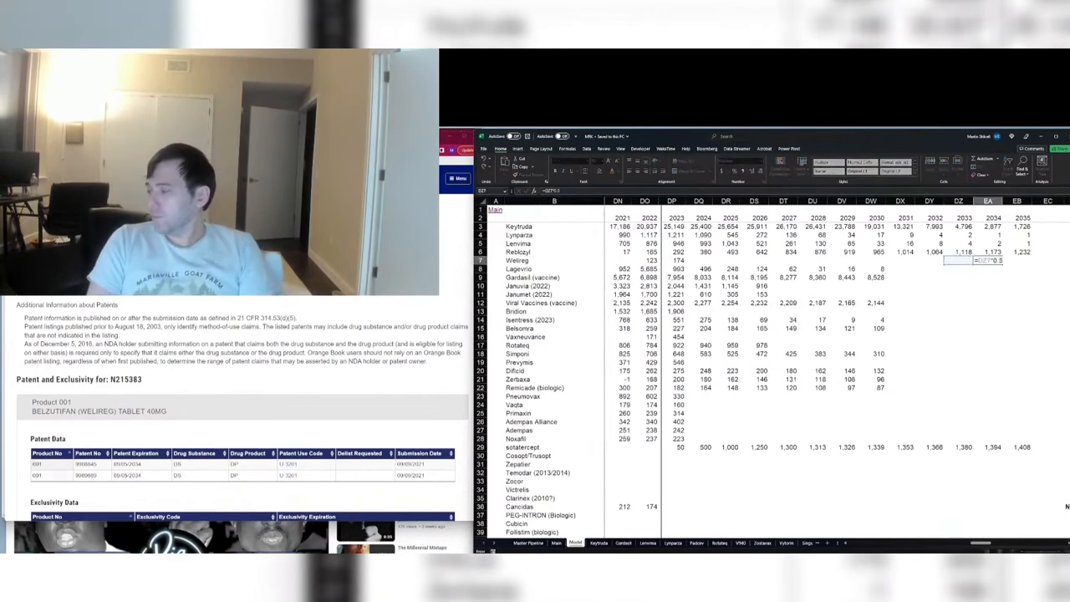
pyautogui.press('Tab')
# Step: Forecast Welireg's 2024 and 2025 sales as the prior year plus 50, using =DP7+50 and =DQ7+50
pyautogui.click(698, 260)
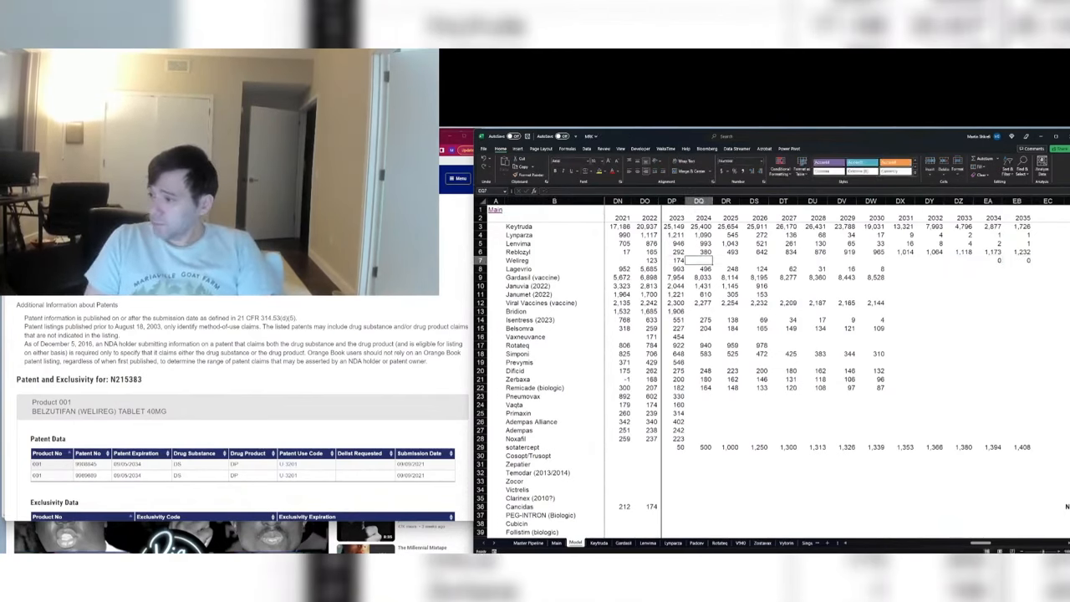
pyautogui.write('=DP7')
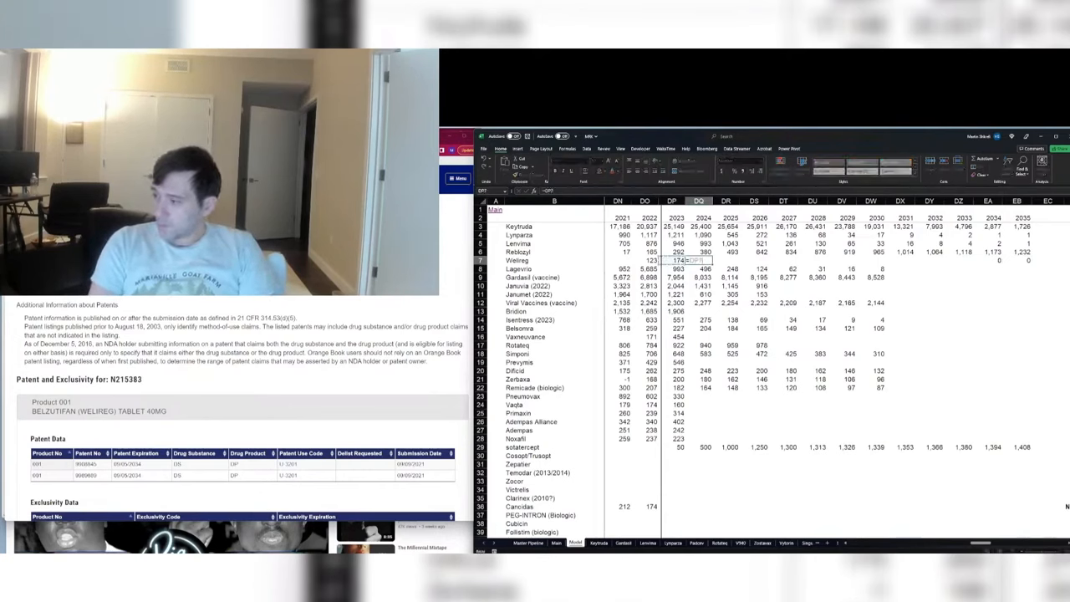
pyautogui.write('+50')
pyautogui.press('Tab')
pyautogui.write('=DQ7+50')
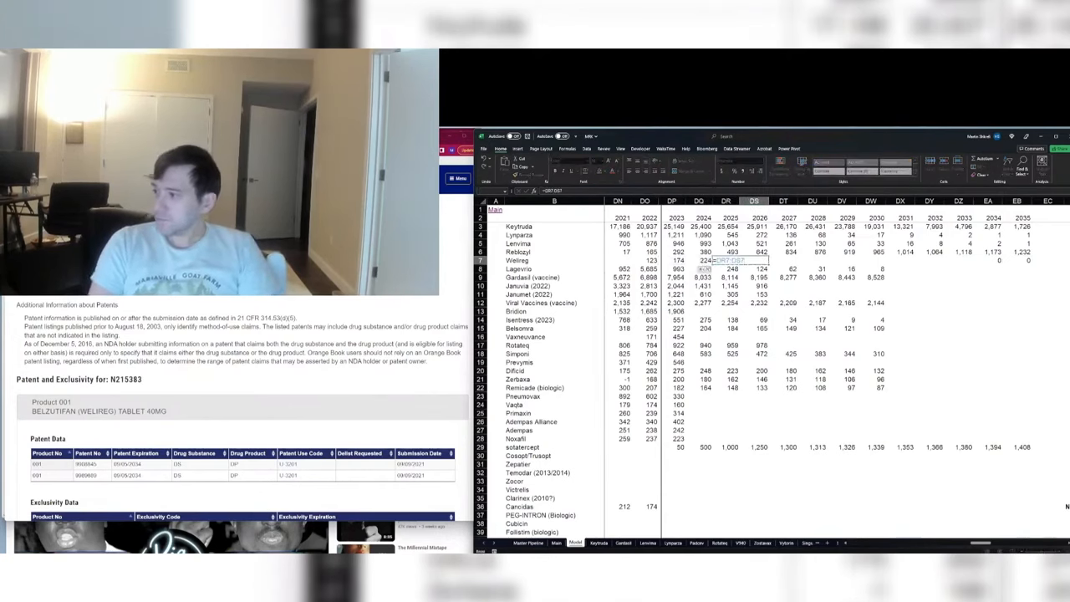
# Step: Grow Welireg's sales 3% a year from 2026 through 2033, entering =DR7*1.03 in DS7 and filling it across
pyautogui.press('BackSpace')
pyautogui.press('BackSpace')
pyautogui.press('BackSpace')
pyautogui.press('BackSpace')
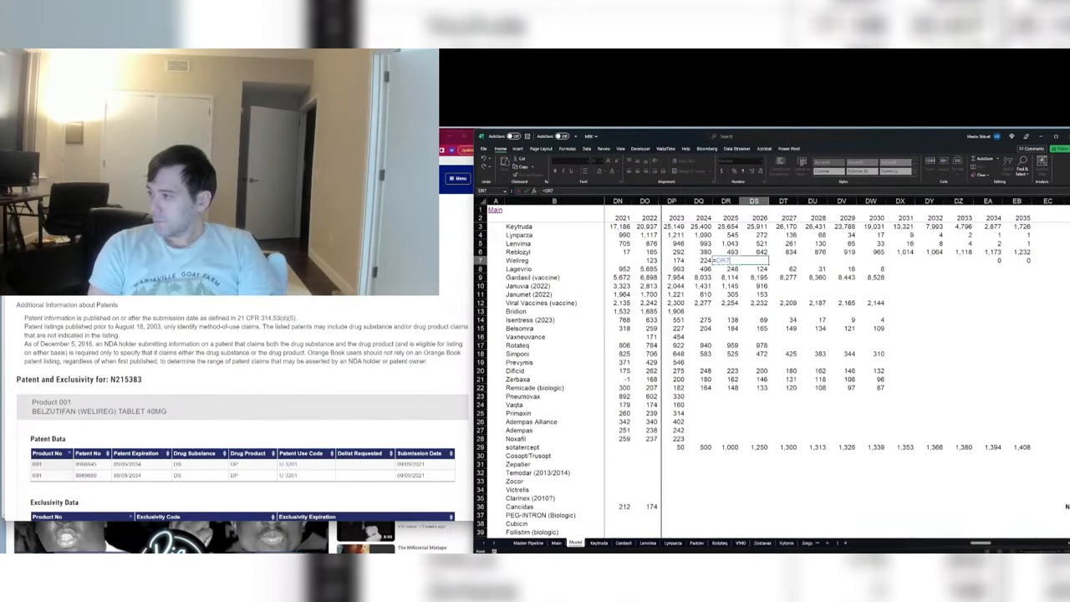
pyautogui.write('*1.03')
pyautogui.hotkey('ctrl', 'Return')
pyautogui.hotkey('shift', 'Right')
pyautogui.hotkey('shift', 'Right')
pyautogui.hotkey('shift', 'Right')
pyautogui.hotkey('shift', 'Right')
pyautogui.hotkey('shift', 'Right')
pyautogui.hotkey('shift', 'Right')
pyautogui.hotkey('shift', 'Right')
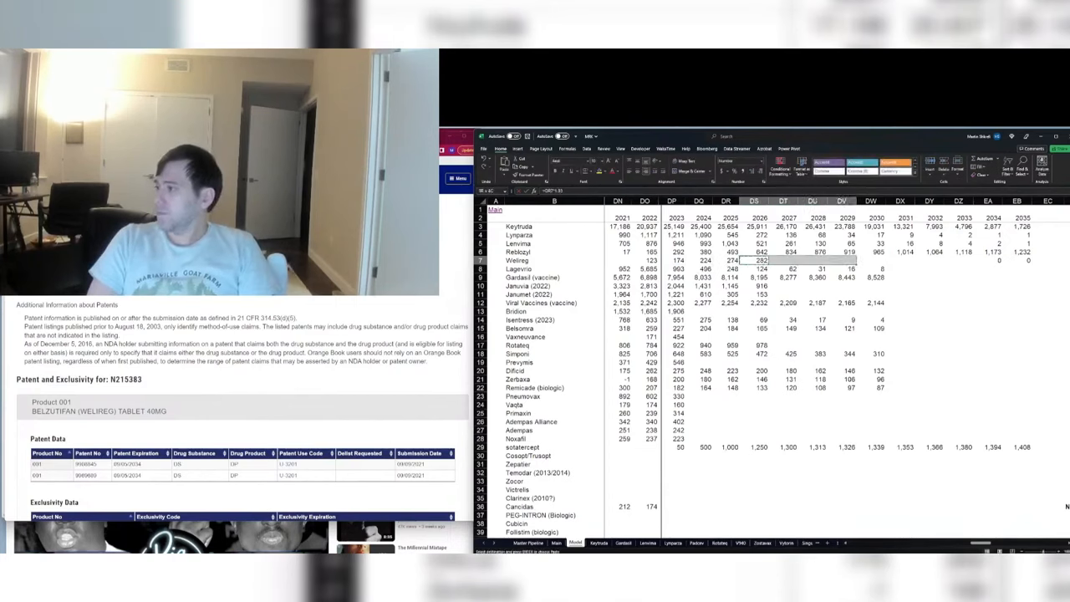
pyautogui.hotkey('ctrl', 'r')
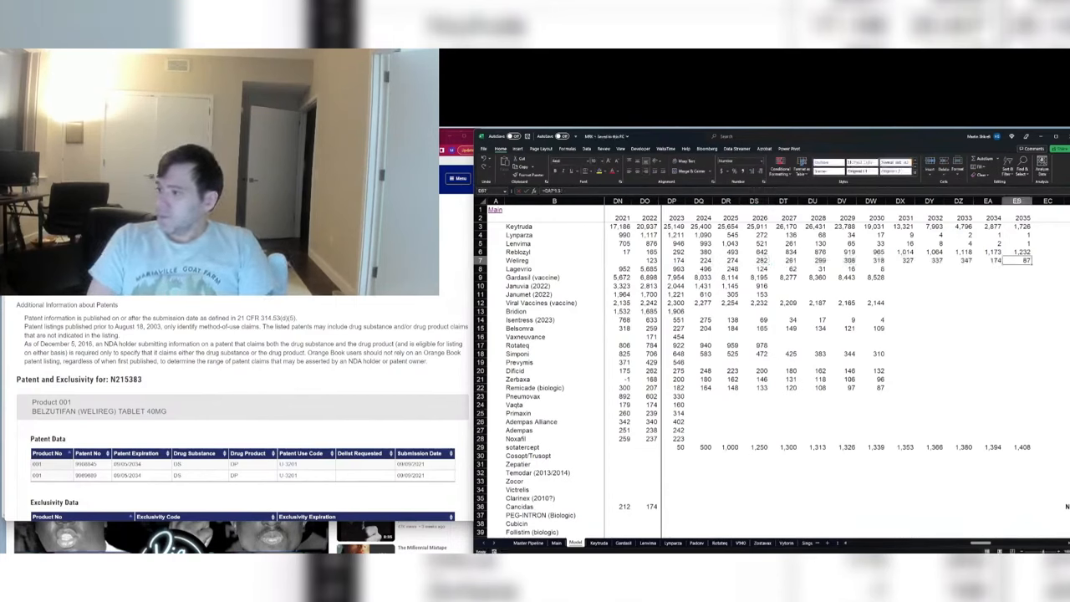
# Step: Extend Lagevrio's sales forecast from 2030 through 2035 by filling the DW8 formula across to EB8
pyautogui.click(959, 268)
pyautogui.press('Left')
pyautogui.press('Left')
pyautogui.press('Left')
pyautogui.hotkey('shift', 'Right')
pyautogui.hotkey('shift', 'Right')
pyautogui.hotkey('shift', 'Right')
pyautogui.hotkey('shift', 'Right')
pyautogui.hotkey('shift', 'Right')
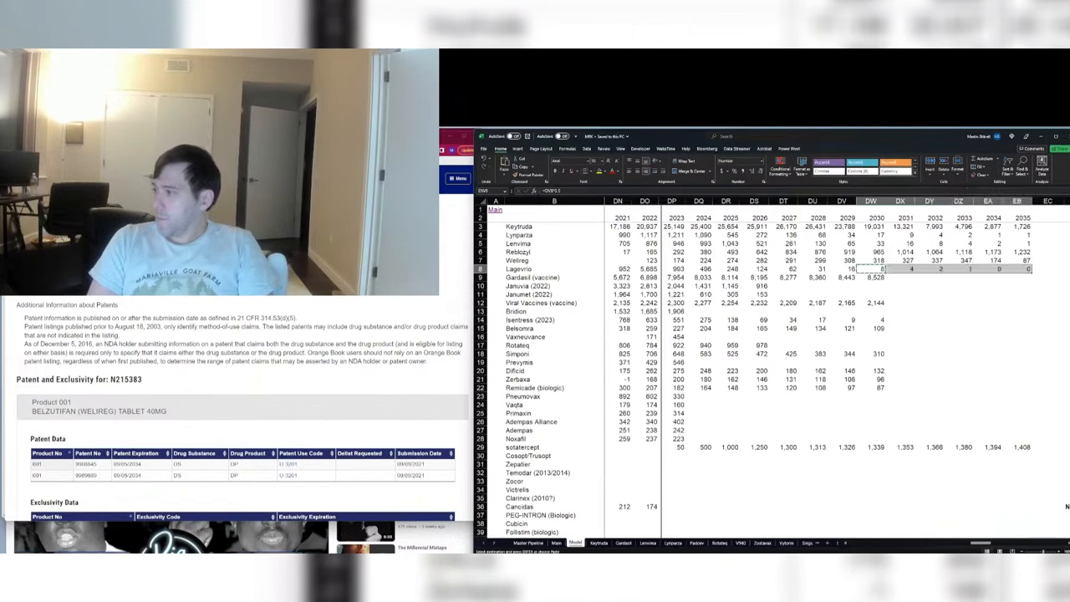
pyautogui.hotkey('ctrl', 'r')
# Step: Extend Gardasil's sales forecast through 2035 by filling the DW9 formula across to EB9
pyautogui.press('Down')
pyautogui.press('Down')
pyautogui.press('Up')
pyautogui.hotkey('shift', 'Right')
pyautogui.hotkey('shift', 'Right')
pyautogui.hotkey('shift', 'Right')
pyautogui.hotkey('shift', 'Right')
pyautogui.hotkey('shift', 'Right')
pyautogui.hotkey('shift', 'Right')
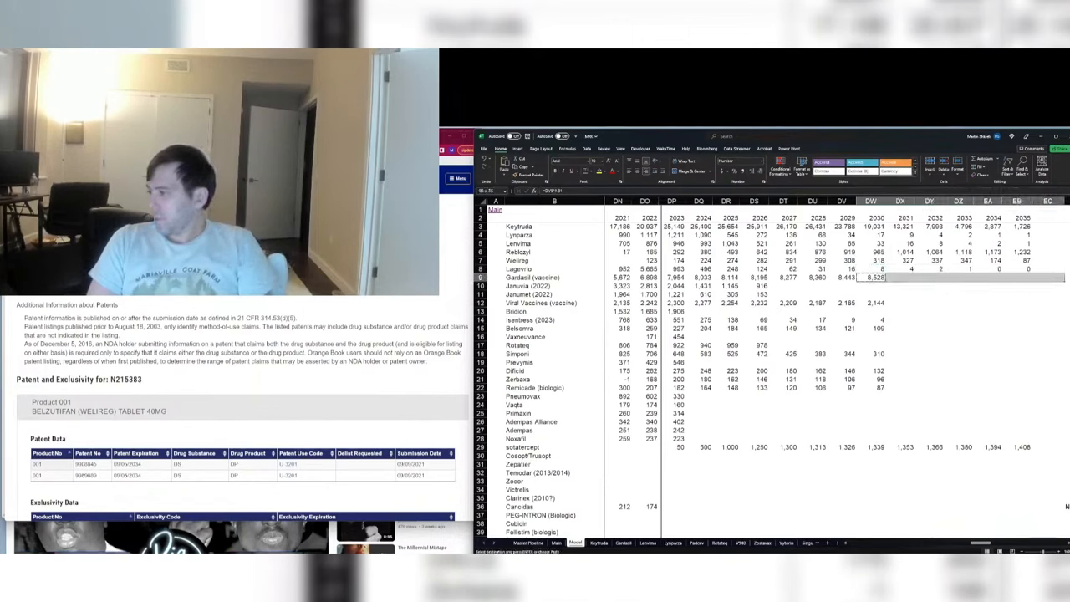
pyautogui.hotkey('shift', 'Left')
pyautogui.hotkey('ctrl', 'r')
# Step: Forecast Januvia's 2027 sales in DT10 as the 2026 value times 0.2
pyautogui.press('Down')
pyautogui.press('Left')
pyautogui.press('Left')
pyautogui.press('Left')
pyautogui.press('Left')
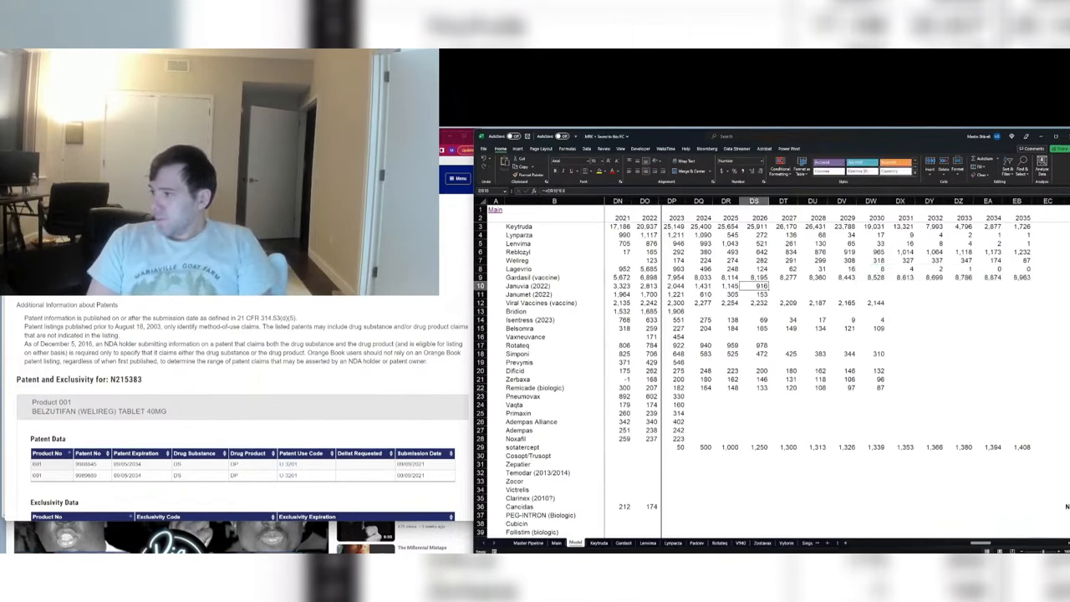
pyautogui.press('Right')
pyautogui.write('=')
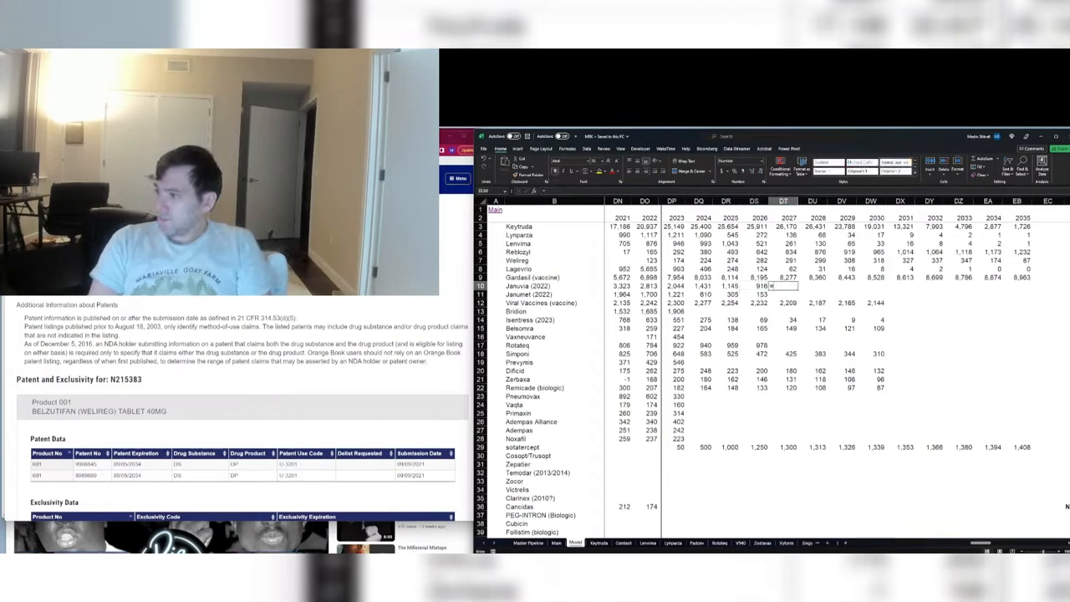
pyautogui.press('Left')
pyautogui.write('*0.2')
pyautogui.hotkey('ctrl', 'Return')
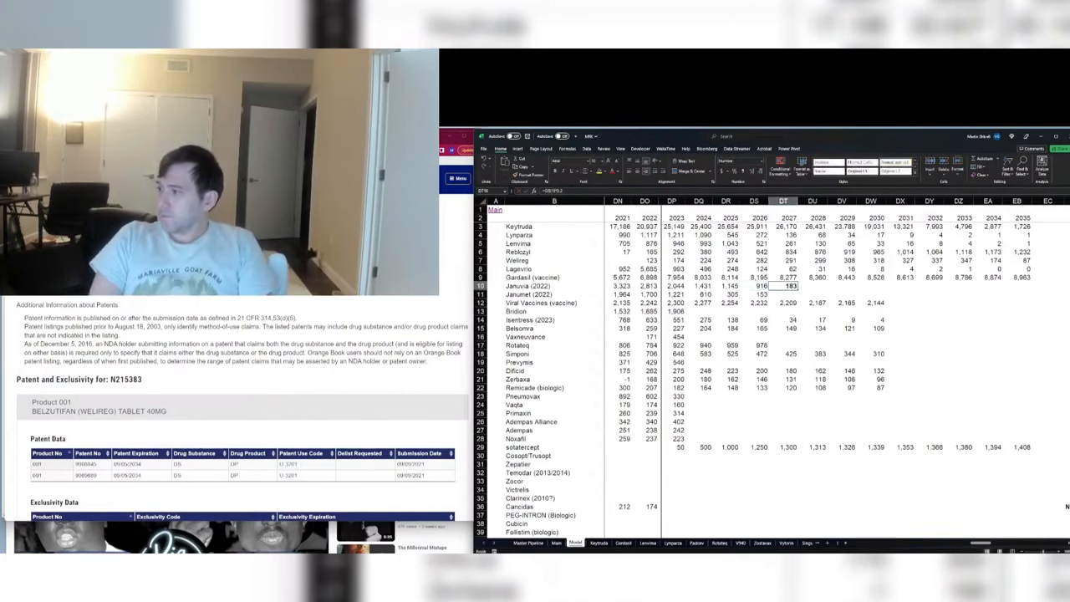
# Step: Copy Januvia's 2027 formula across the Januvia and Janumet rows through 2035
pyautogui.hotkey('ctrl', 'c')
pyautogui.hotkey('shift', 'Right')
pyautogui.hotkey('shift', 'Right')
pyautogui.hotkey('shift', 'Right')
pyautogui.hotkey('shift', 'Right')
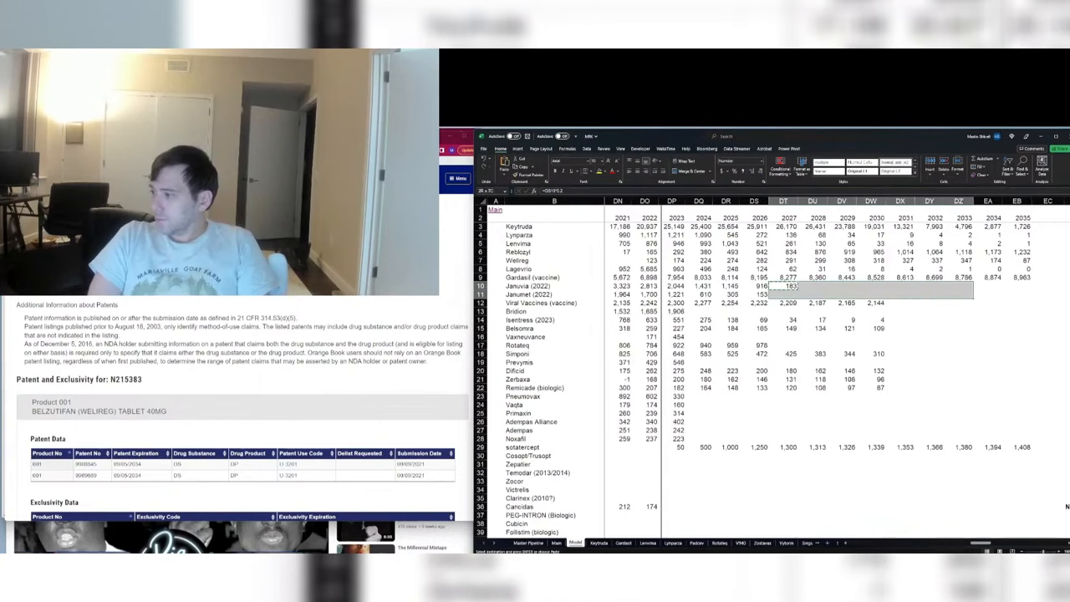
pyautogui.hotkey('ctrl', 'v')
pyautogui.hotkey('shift', 'Right')
pyautogui.hotkey('ctrl', 'v')
pyautogui.press('Down')
pyautogui.press('Escape')
# Step: Extend the Viral Vaccines forecast through 2035 by filling the DW12 formula across to EB12
pyautogui.press('Down')
pyautogui.hotkey('ctrl', 'Right')
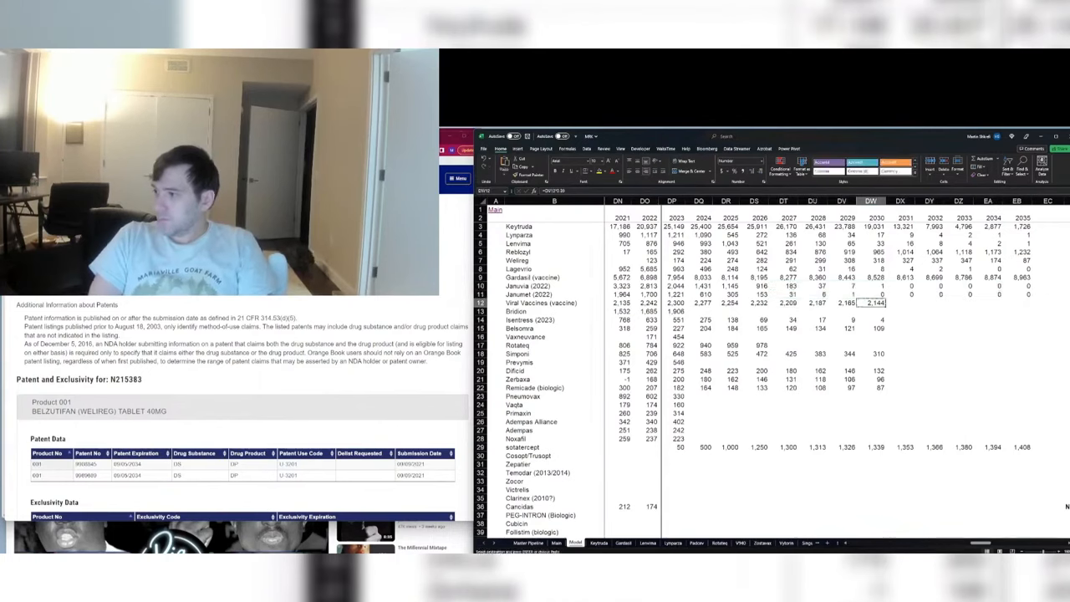
pyautogui.hotkey('shift', 'Right')
pyautogui.hotkey('shift', 'Right')
pyautogui.hotkey('shift', 'Right')
pyautogui.hotkey('shift', 'Right')
pyautogui.hotkey('shift', 'Right')
pyautogui.hotkey('ctrl', 'r')
# Step: Check Bridion's entries on the Model and Main sheets, search the Orange Book for "bridion" and open its 500 mg product details
pyautogui.press('Down')
pyautogui.hotkey('ctrl', 'Left')
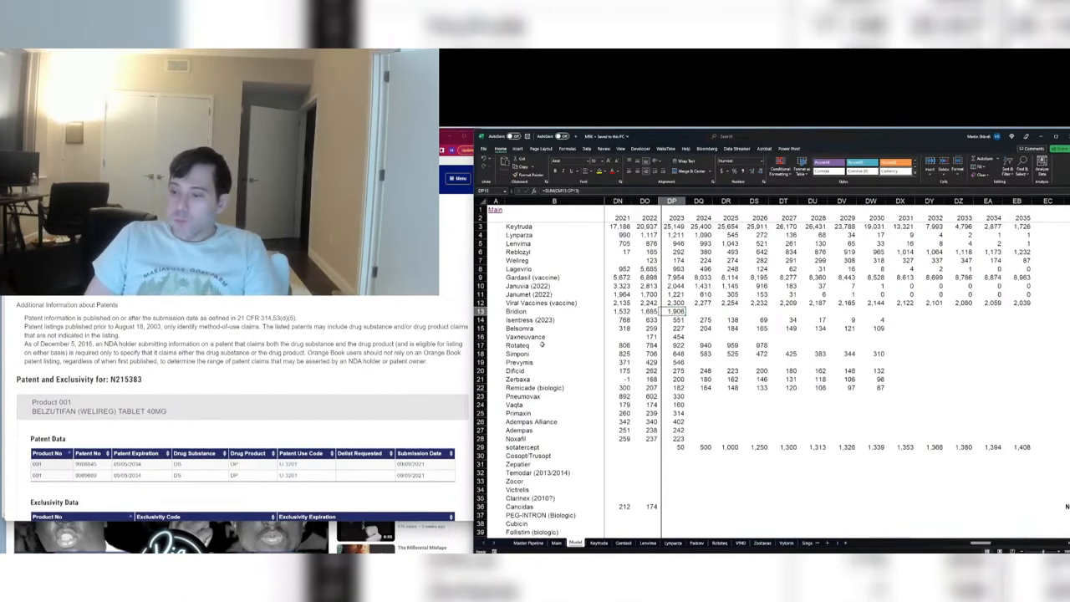
pyautogui.click(696, 313)
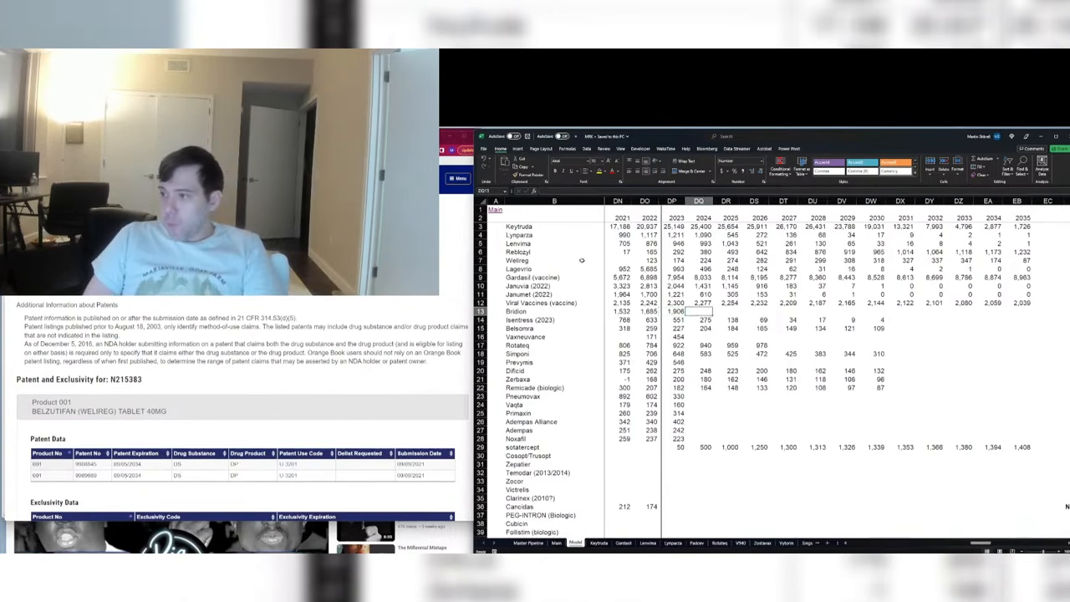
pyautogui.hotkey('ctrl', 'pageup')
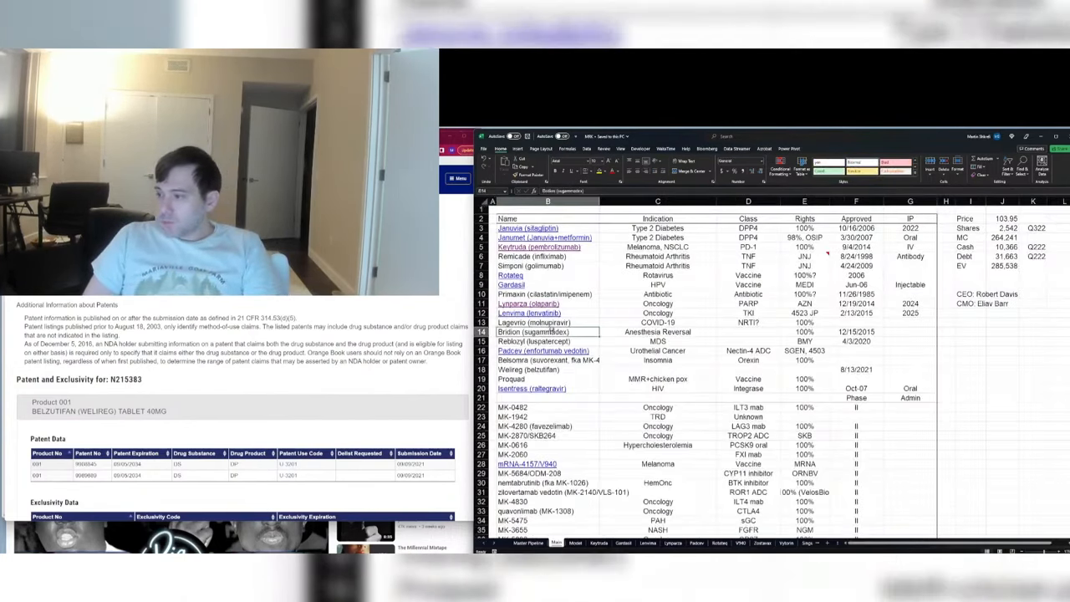
pyautogui.click(125, 321)
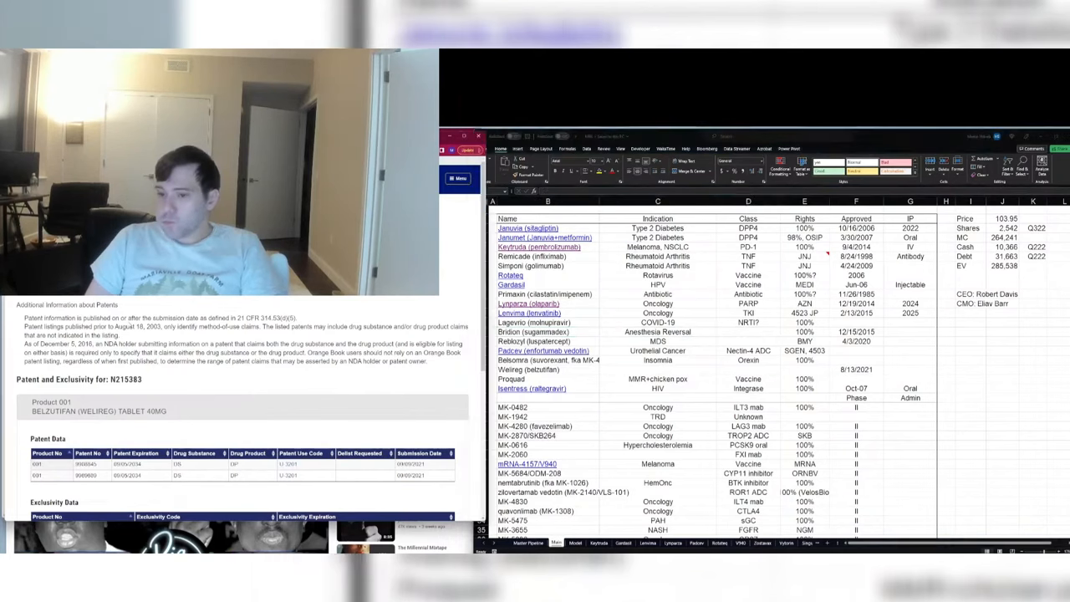
pyautogui.hotkey('alt', 'Left')
pyautogui.hotkey('alt', 'Left')
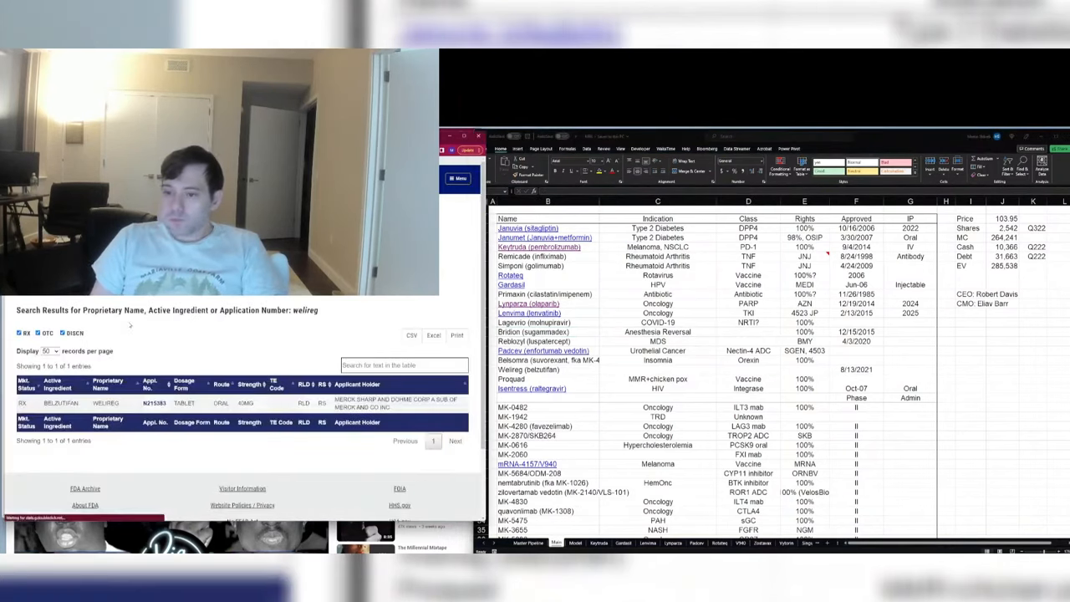
pyautogui.hotkey('alt', 'Left')
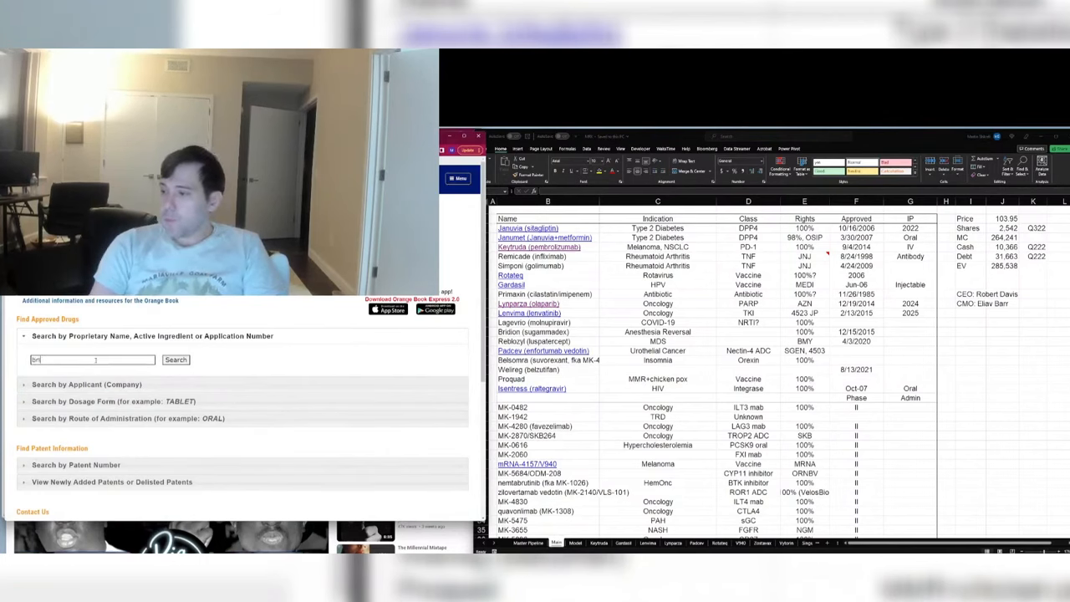
pyautogui.press('Return')
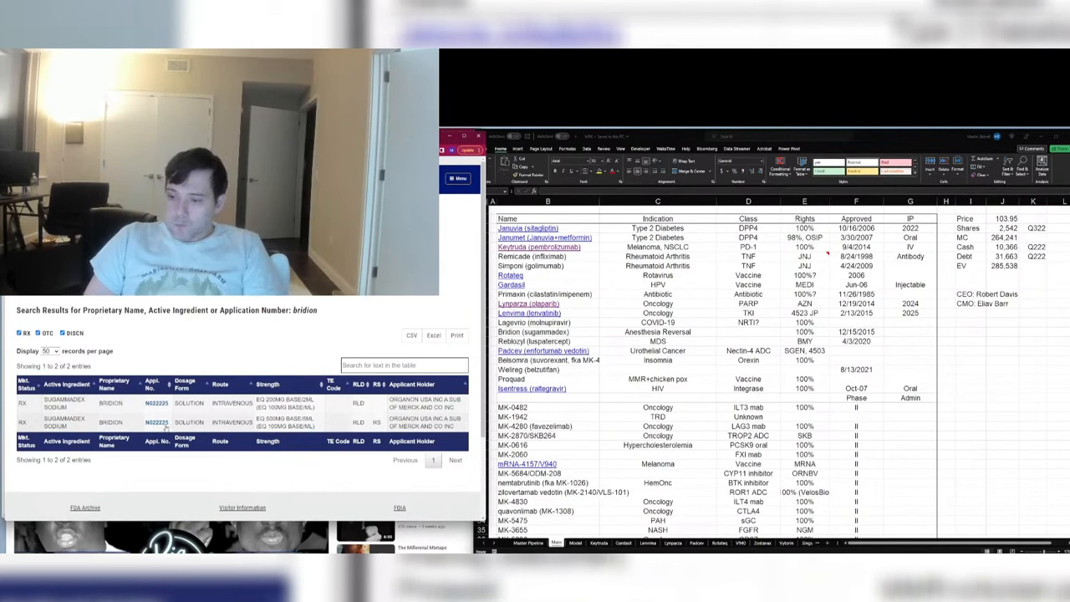
pyautogui.click(164, 423)
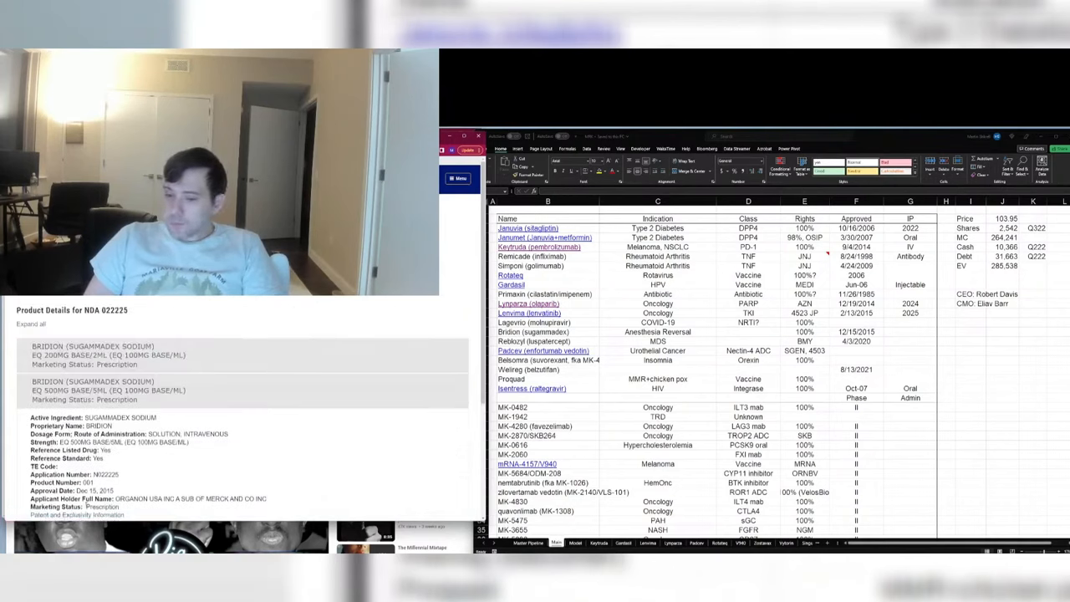
# Step: Open the patent and exclusivity information for Bridion in the Orange Book and view its patent expiration date
pyautogui.click(487, 407)
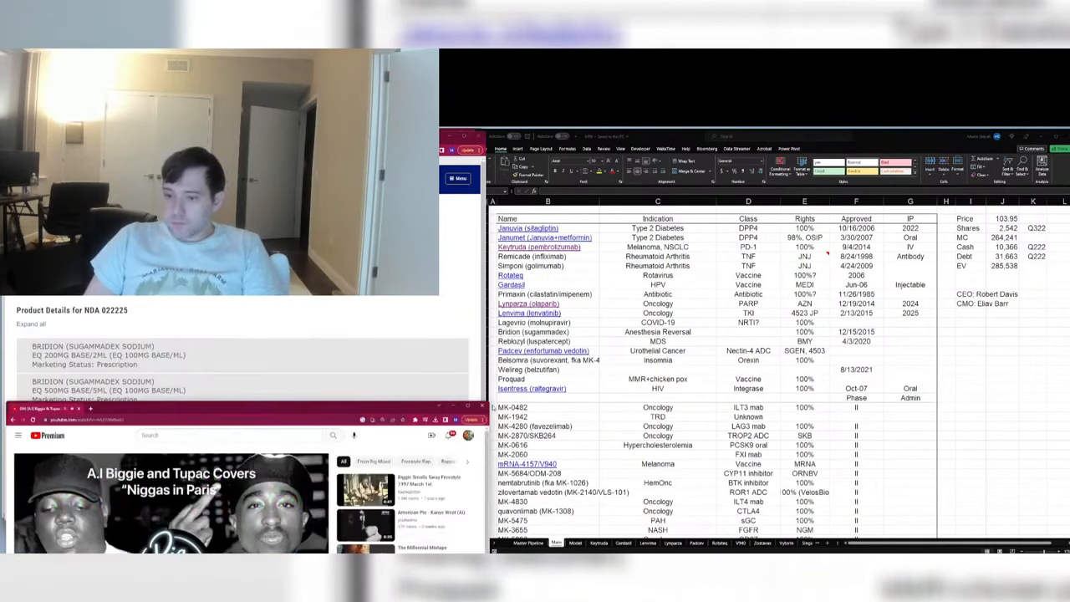
pyautogui.click(484, 408)
pyautogui.click(97, 516)
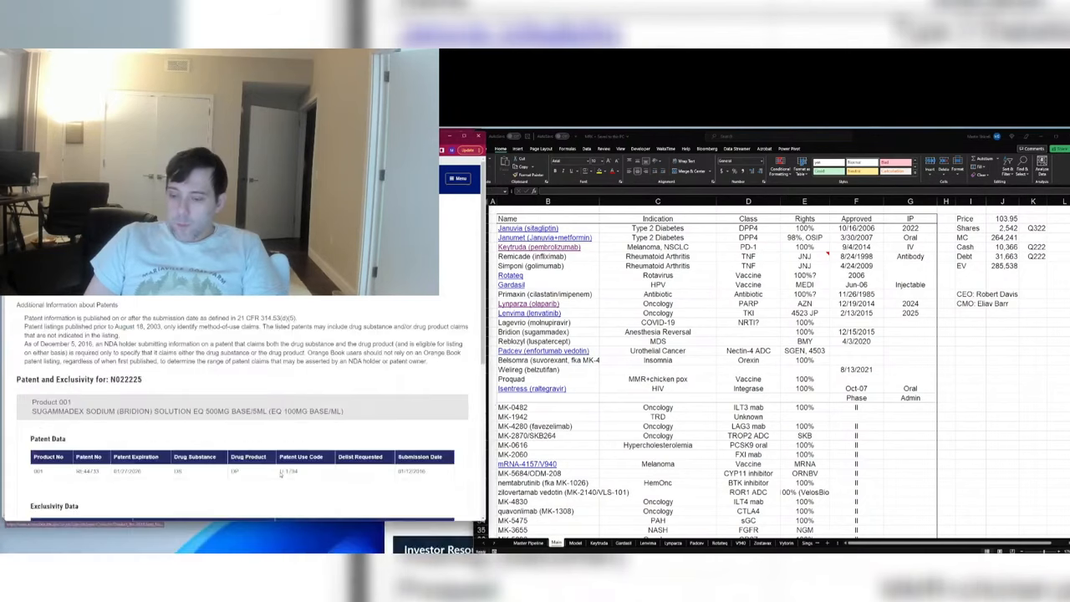
pyautogui.scroll(-5, 243, 335)
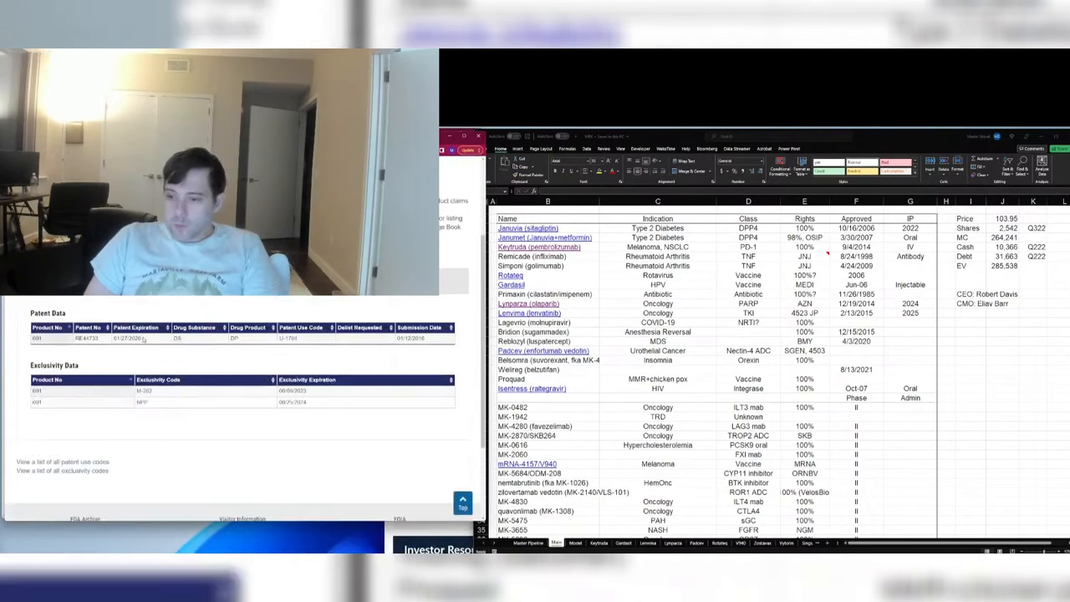
# Step: Enter 2026 as Bridion's IP expiry in G14 on the Main sheet
pyautogui.click(720, 331)
pyautogui.press('Right')
pyautogui.press('Right')
pyautogui.press('Right')
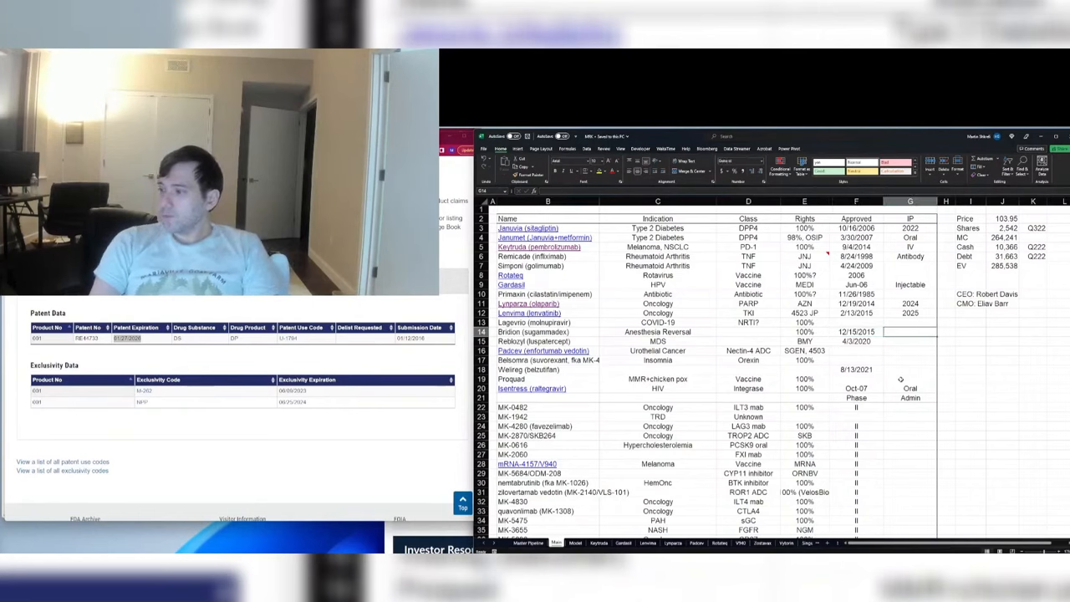
pyautogui.write('2026')
pyautogui.press('Return')
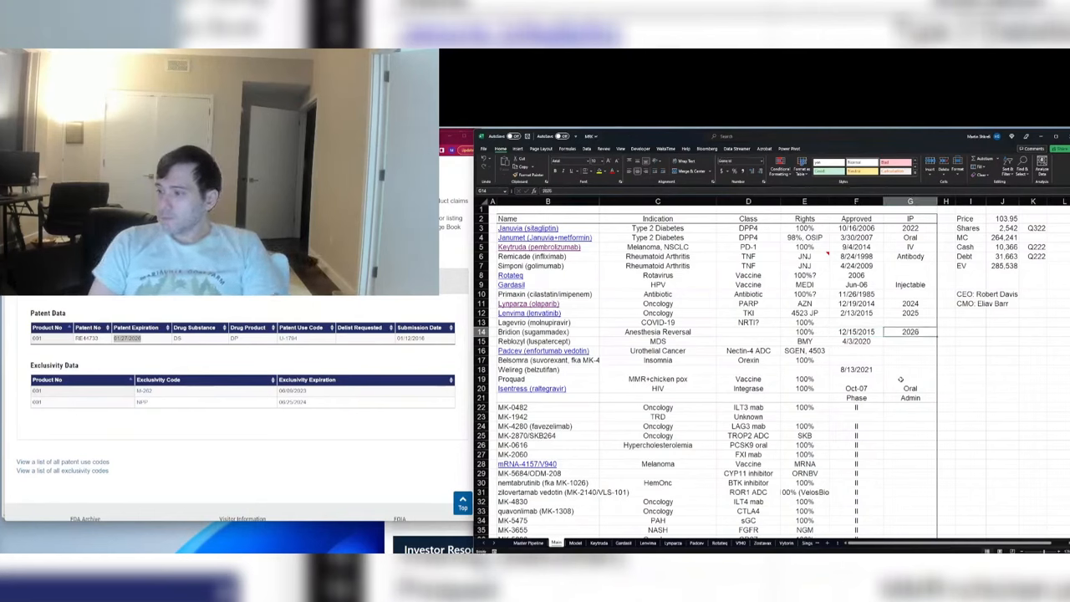
# Step: Enter N/A in the IP column for Reblozyl and Padcev
pyautogui.press('Down')
pyautogui.write('N/A')
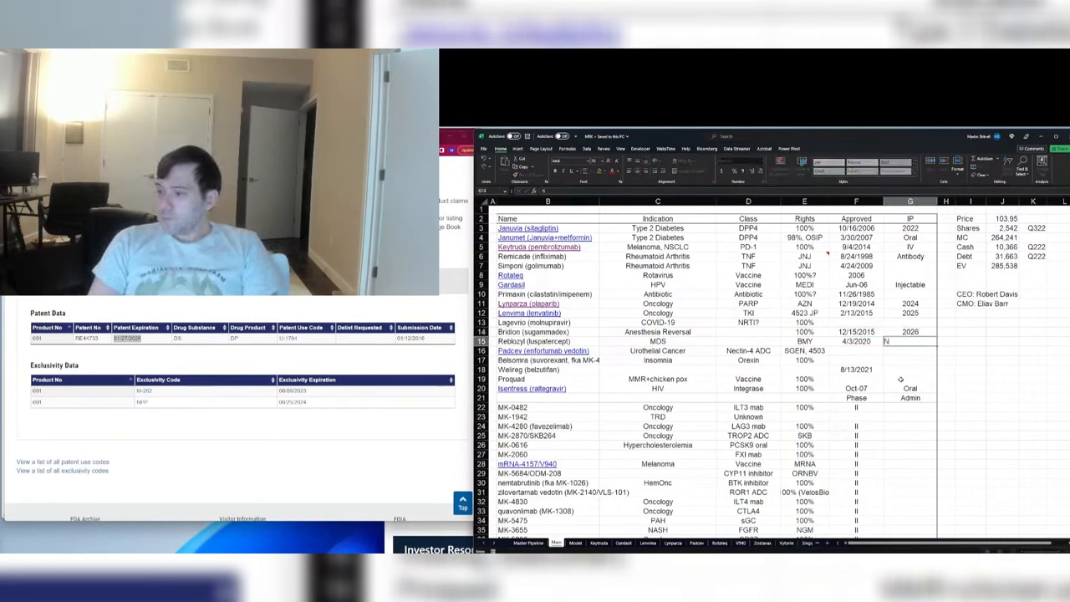
pyautogui.press('Return')
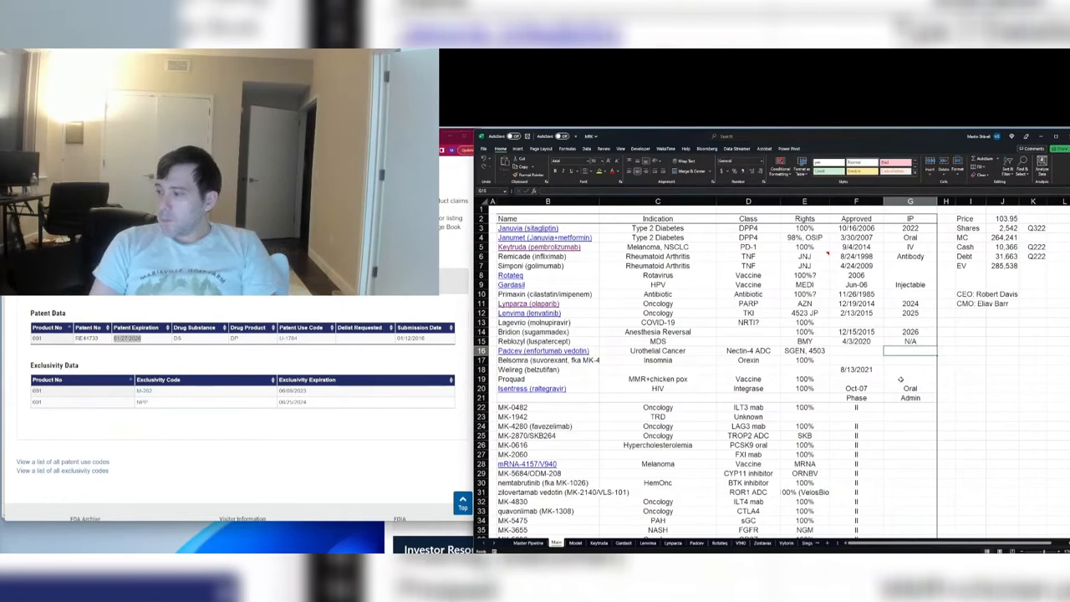
pyautogui.press('Return')
pyautogui.press('Down')
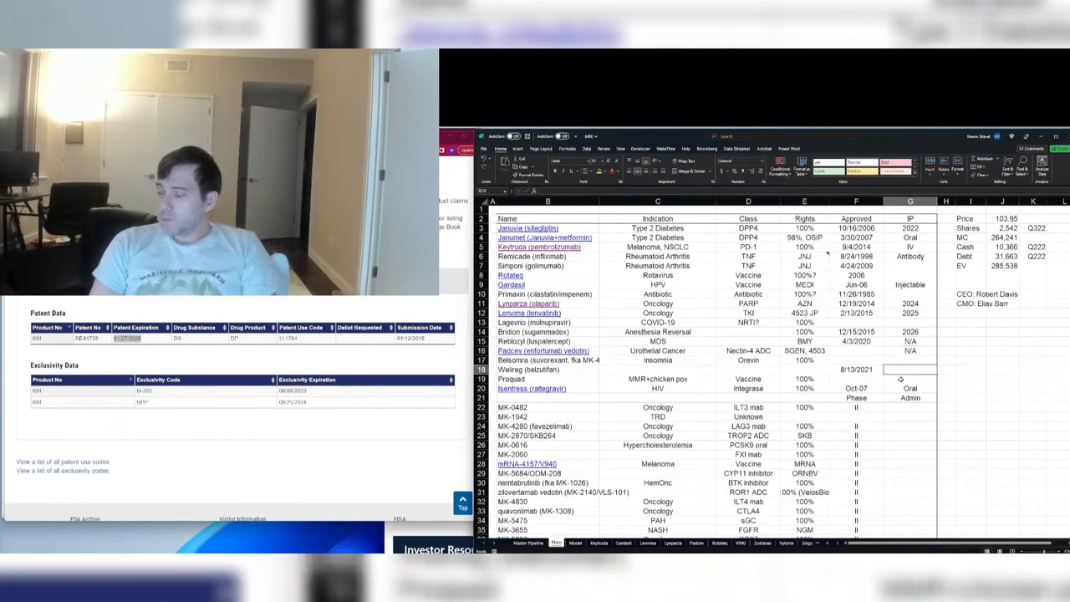
# Step: Fill the IP column with 2035 for Welireg and N/A for Proquad, and clear Isentress's "Oral" entry
pyautogui.write('202')
pyautogui.write('5')
pyautogui.press('Return')
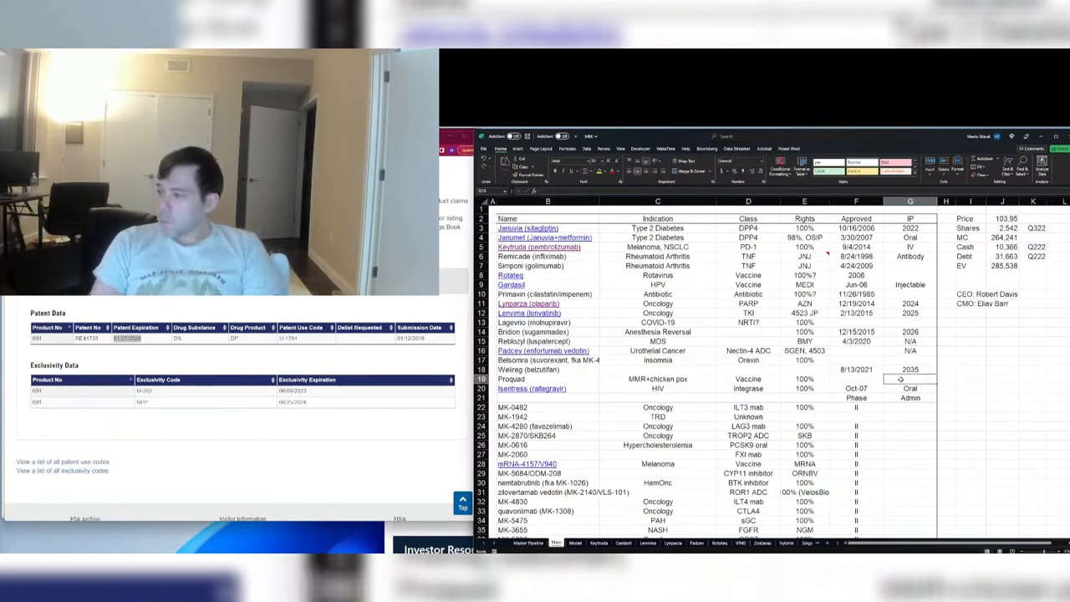
pyautogui.write('N/A')
pyautogui.press('Return')
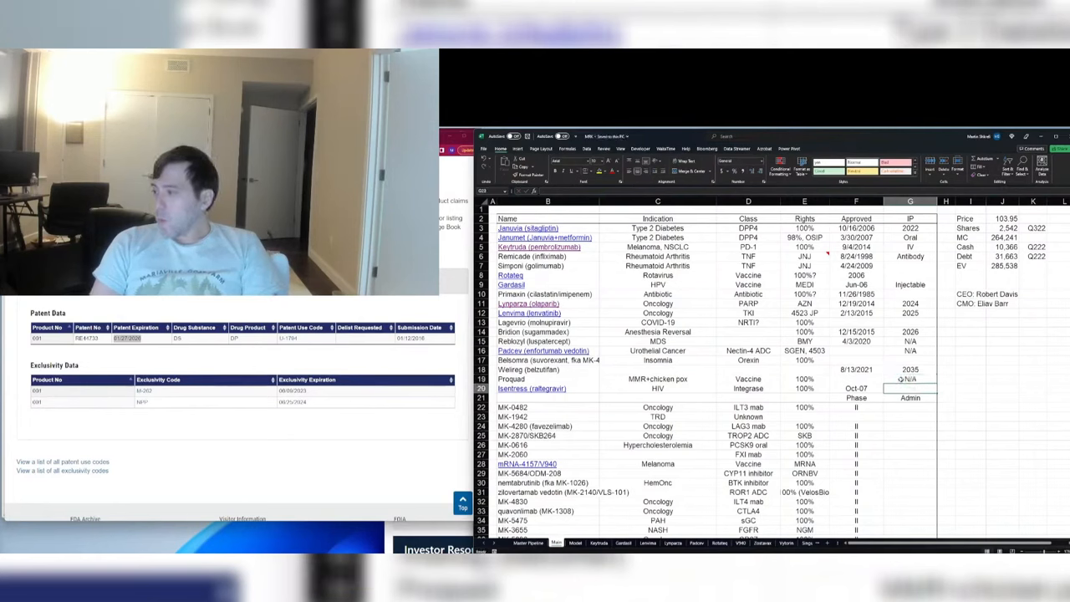
# Step: Enter N/A as Rotateq's IP and Antibody as Simponi's IP
pyautogui.press('Up')
pyautogui.press('Up')
pyautogui.press('Up')
pyautogui.press('Up')
pyautogui.press('Up')
pyautogui.press('Up')
pyautogui.press('Up')
pyautogui.press('Up')
pyautogui.press('Up')
pyautogui.press('Up')
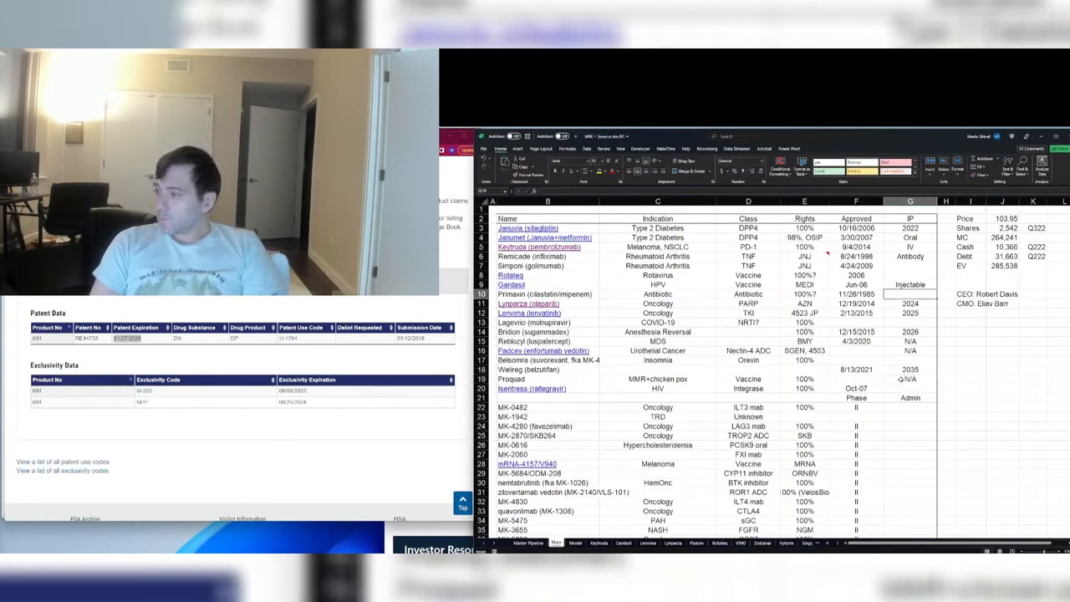
pyautogui.press('Up')
pyautogui.write('N/A')
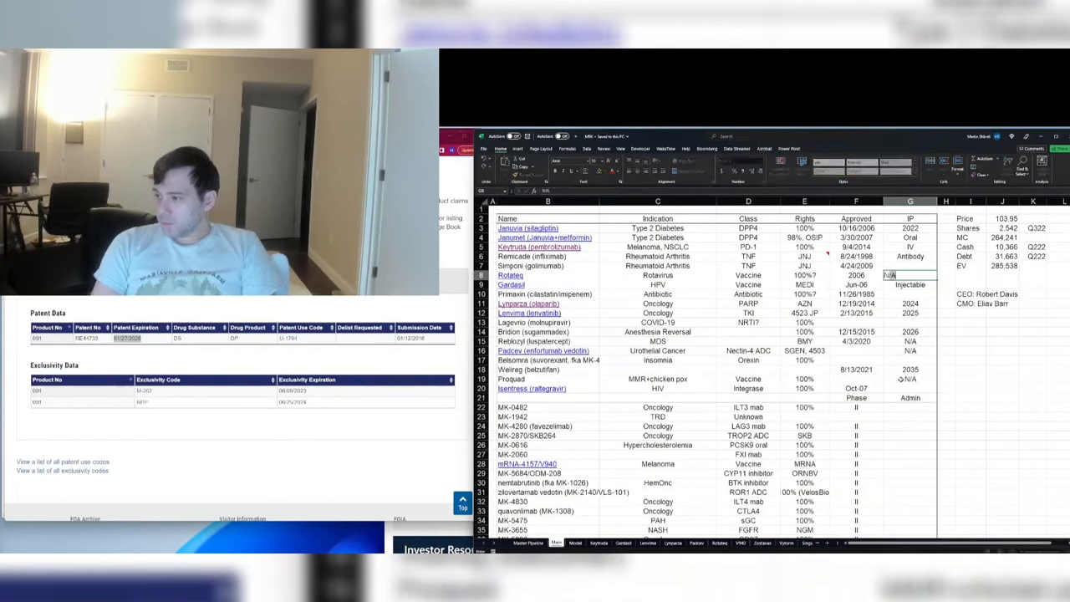
pyautogui.press('Right')
pyautogui.press('Up')
pyautogui.press('Left')
pyautogui.write('Antibody')
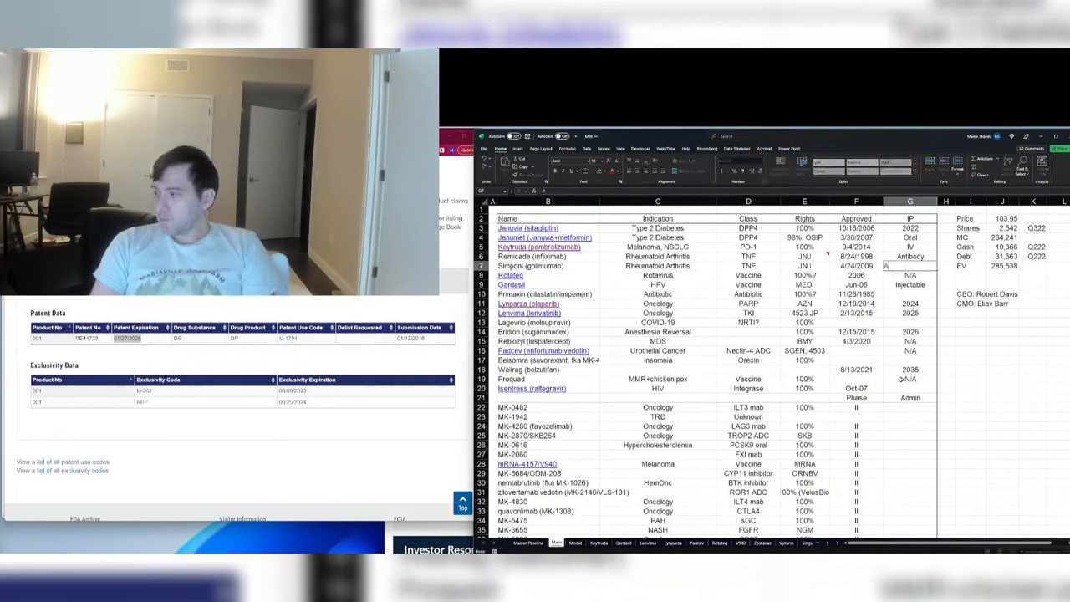
pyautogui.press('Down')
pyautogui.press('Down')
pyautogui.press('Down')
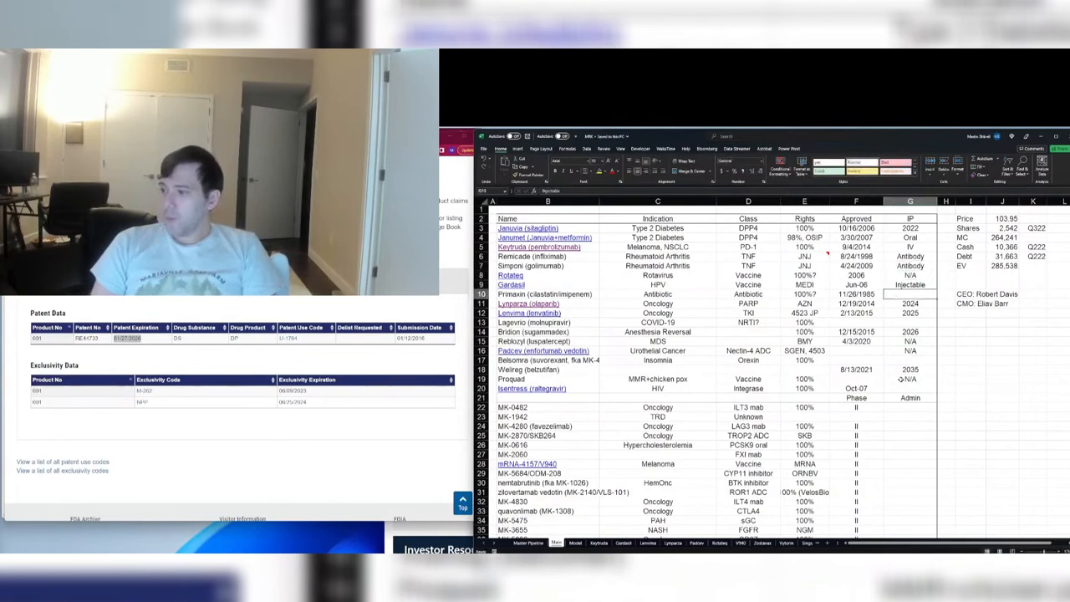
# Step: On the Model sheet, forecast Bridion's 2024 sales in DQ13 as the 2023 value times 1.02 and copy the formula to 2025
pyautogui.hotkey('ctrl', 'pagedown')
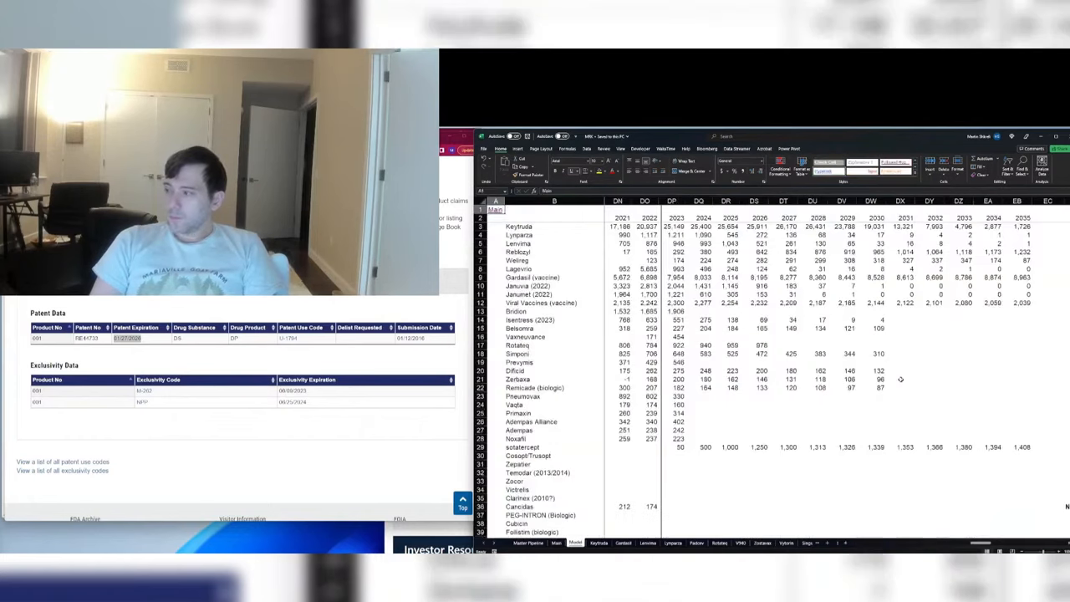
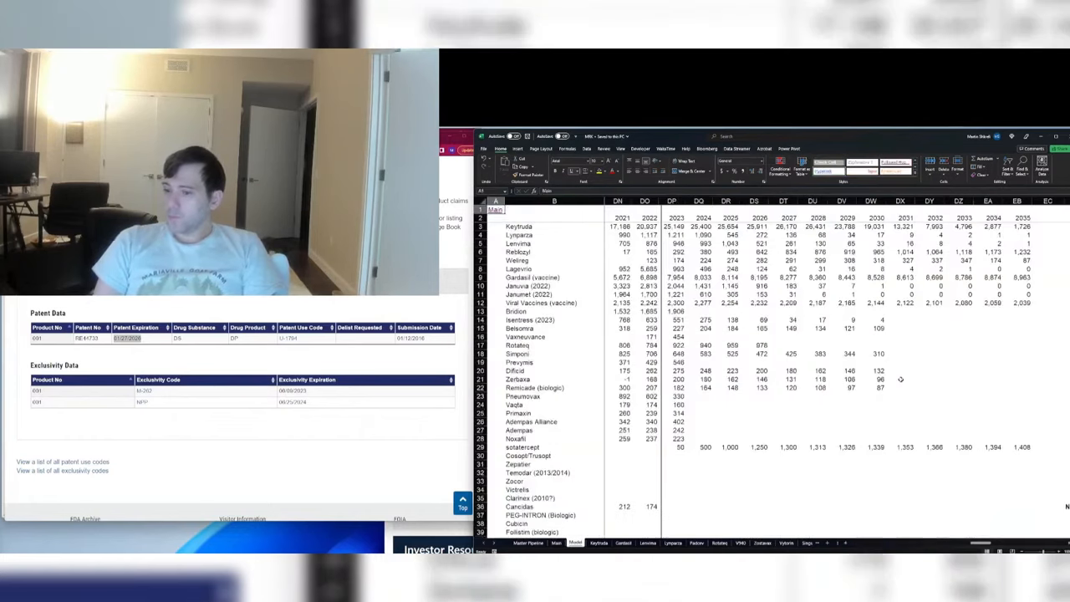
pyautogui.click(705, 321)
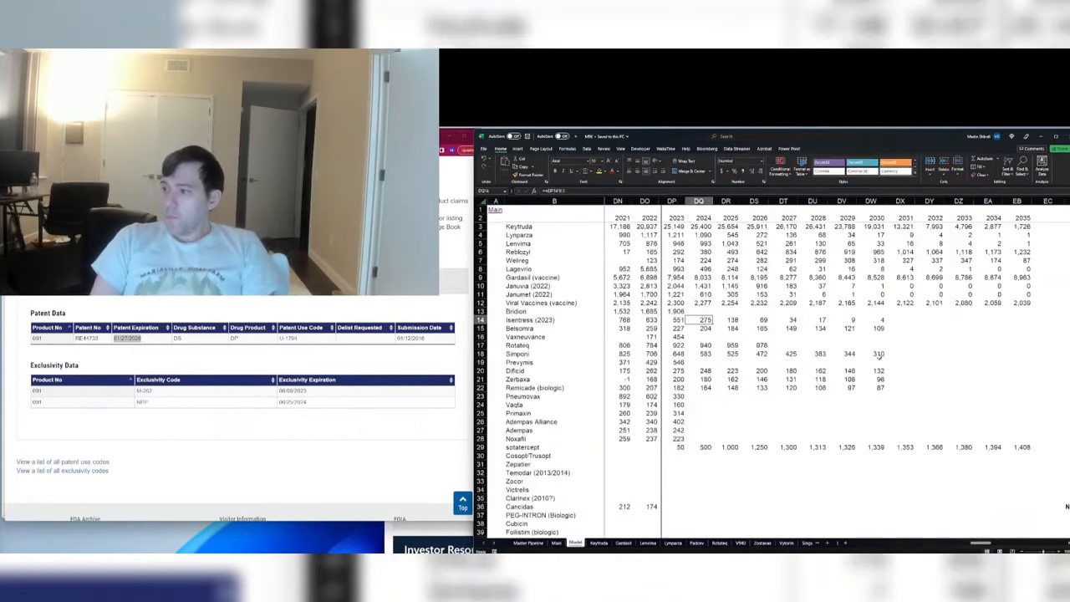
pyautogui.press('Up')
pyautogui.write('=')
pyautogui.press('Left')
pyautogui.write('*1.0')
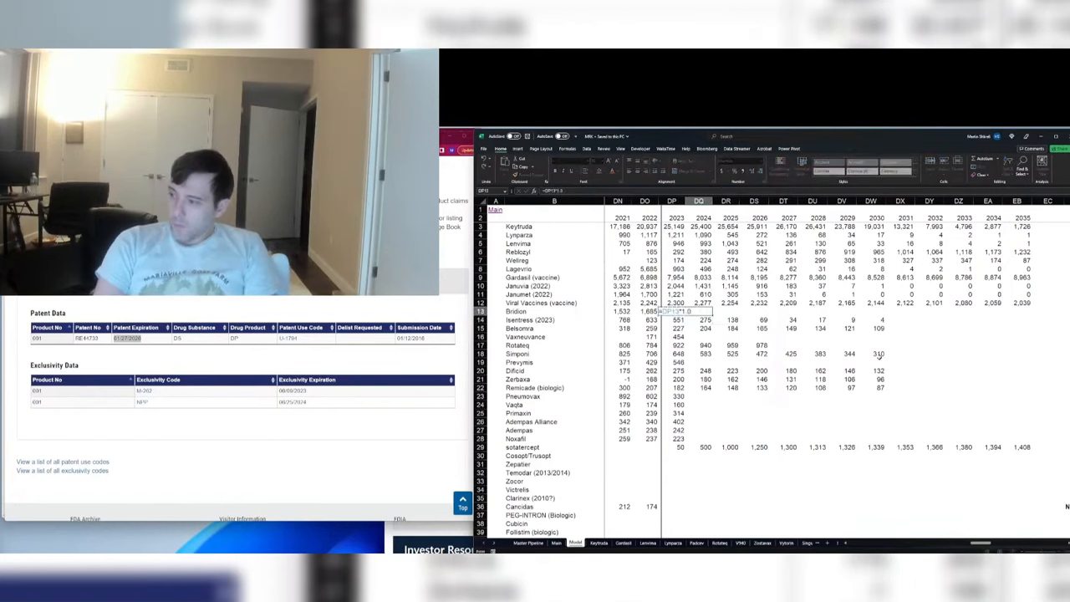
pyautogui.write('2')
pyautogui.press('Tab')
pyautogui.hotkey('ctrl', 'r')
# Step: Forecast Bridion's 2026 sales in DS13 as the 2025 value times 0.5 and fill the formula through 2035
pyautogui.press('Tab')
pyautogui.write('=DS13')
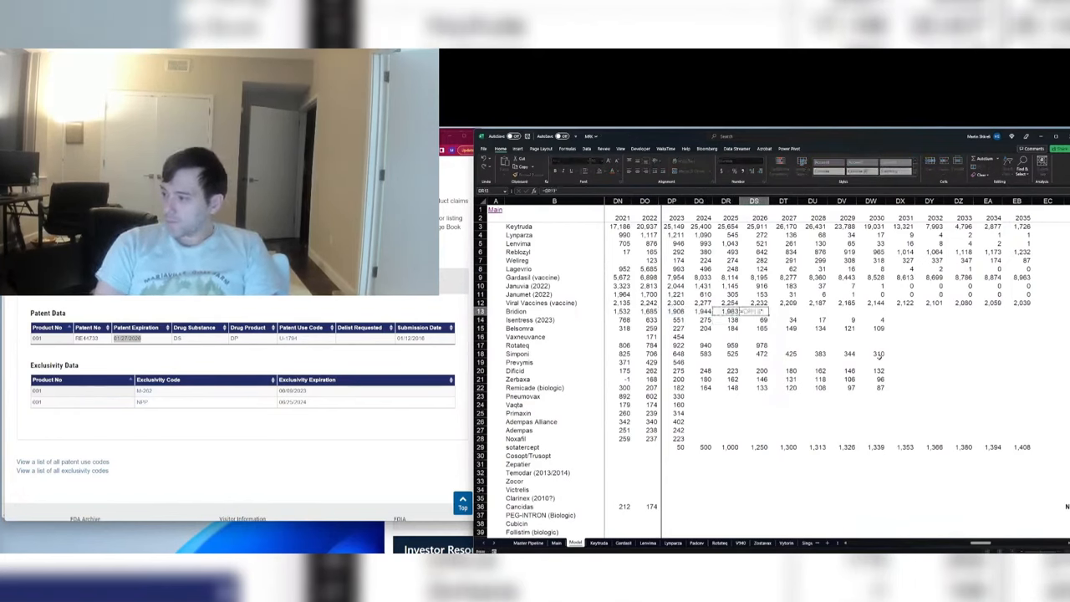
pyautogui.write('*0.5')
pyautogui.press('Tab')
pyautogui.hotkey('ctrl', 'r')
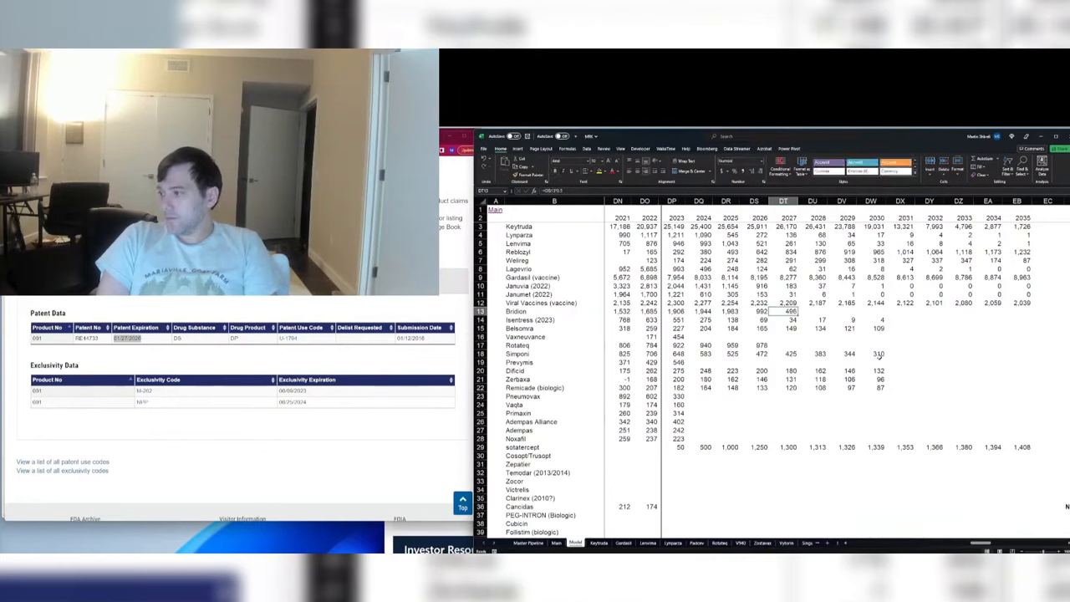
pyautogui.hotkey('shift', 'Right')
pyautogui.hotkey('shift', 'Right')
pyautogui.hotkey('shift', 'Right')
pyautogui.hotkey('shift', 'Right')
pyautogui.hotkey('shift', 'Right')
pyautogui.hotkey('shift', 'Right')
pyautogui.hotkey('shift', 'Right')
pyautogui.hotkey('shift', 'Right')
pyautogui.hotkey('ctrl', 'r')
# Step: Extend the Isentress and Belsomra forecasts through 2035 by copying their 2030 formulas in DW14:DW15 across to column EB
pyautogui.press('Down')
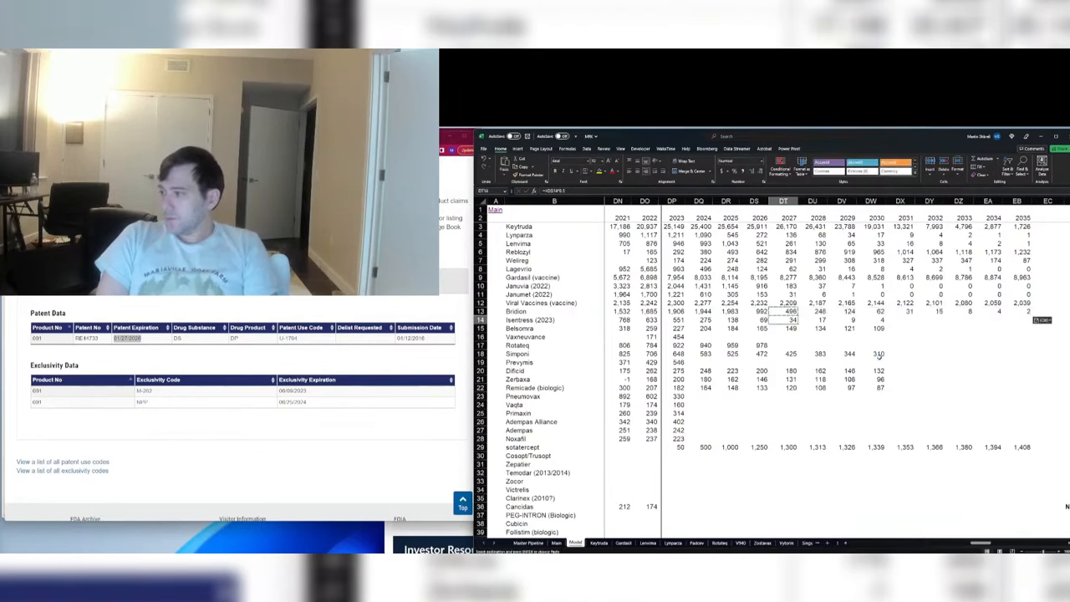
pyautogui.press('Right')
pyautogui.press('Right')
pyautogui.press('Right')
pyautogui.hotkey('shift', 'Down')
pyautogui.hotkey('ctrl', 'c')
pyautogui.hotkey('shift', 'Right')
pyautogui.hotkey('shift', 'Right')
pyautogui.hotkey('shift', 'Right')
pyautogui.hotkey('shift', 'Right')
pyautogui.hotkey('shift', 'Right')
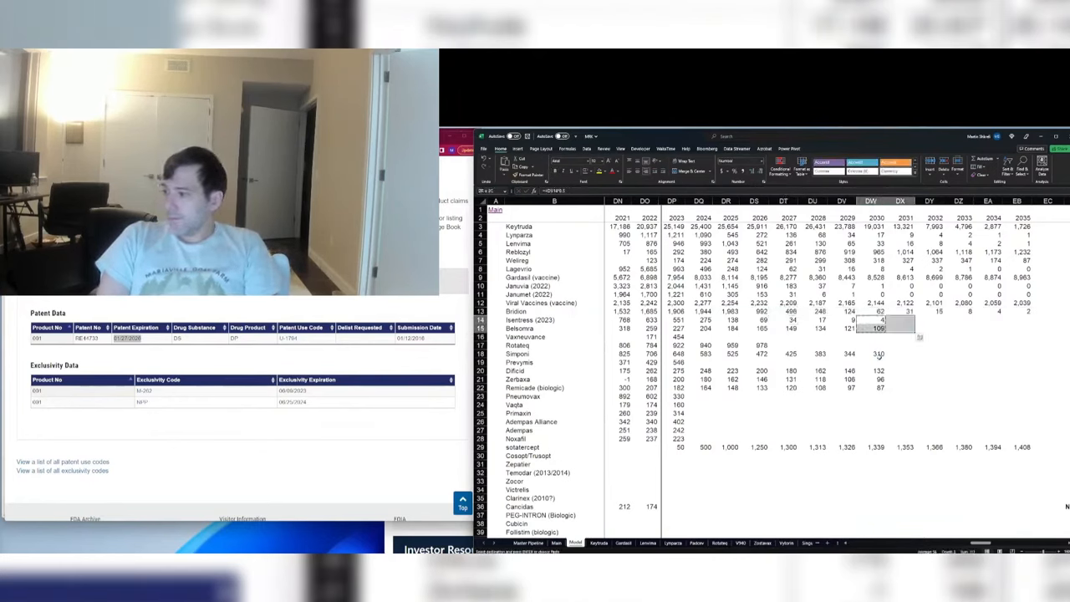
pyautogui.hotkey('ctrl', 'v')
# Step: Extend the Simponi forecast through 2035 by copying its 2030 formula in DW18 across to EB18
pyautogui.click(879, 356)
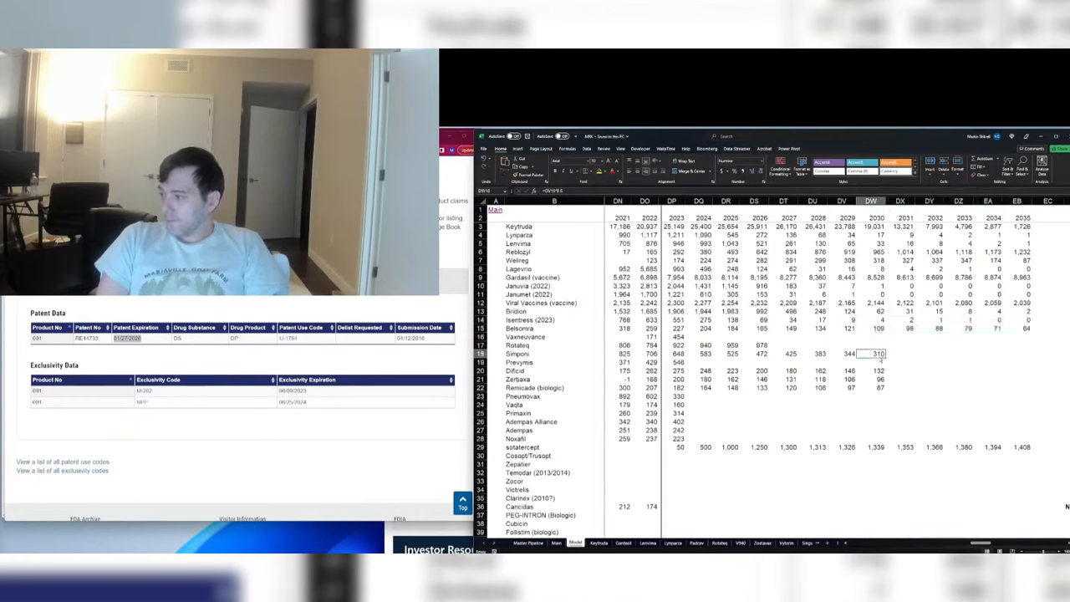
pyautogui.hotkey('ctrl', 'c')
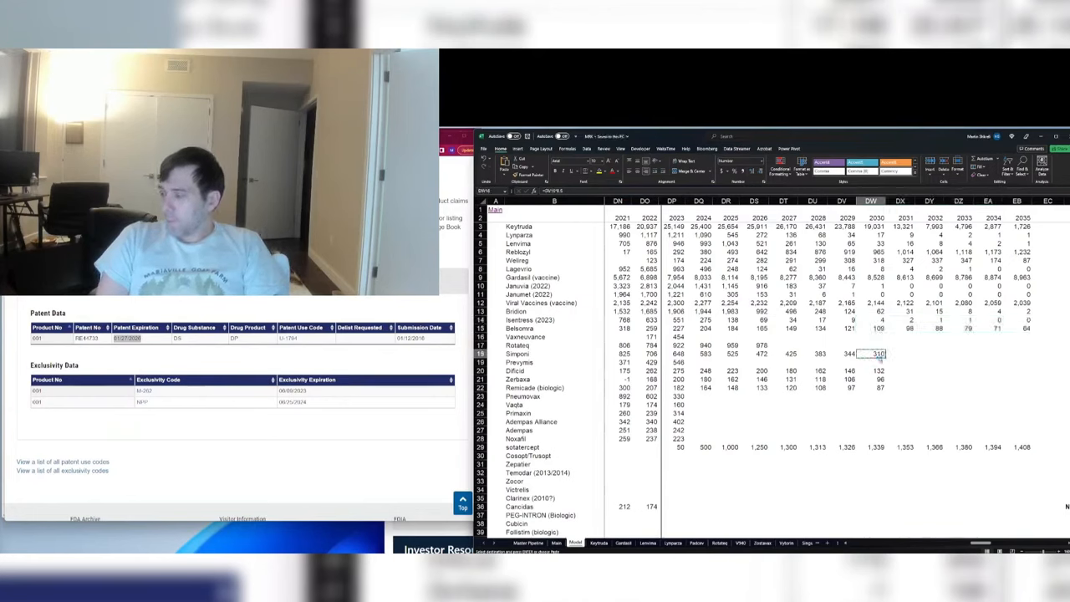
pyautogui.hotkey('shift', 'Right')
pyautogui.hotkey('shift', 'Right')
pyautogui.hotkey('shift', 'Right')
pyautogui.hotkey('shift', 'Right')
pyautogui.hotkey('shift', 'Right')
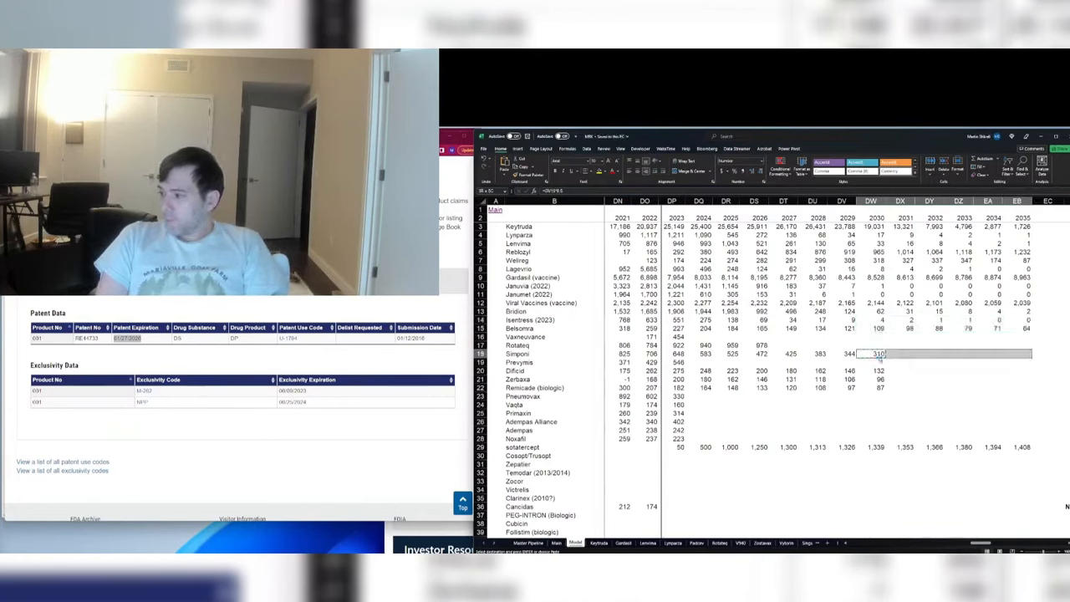
pyautogui.press('Return')
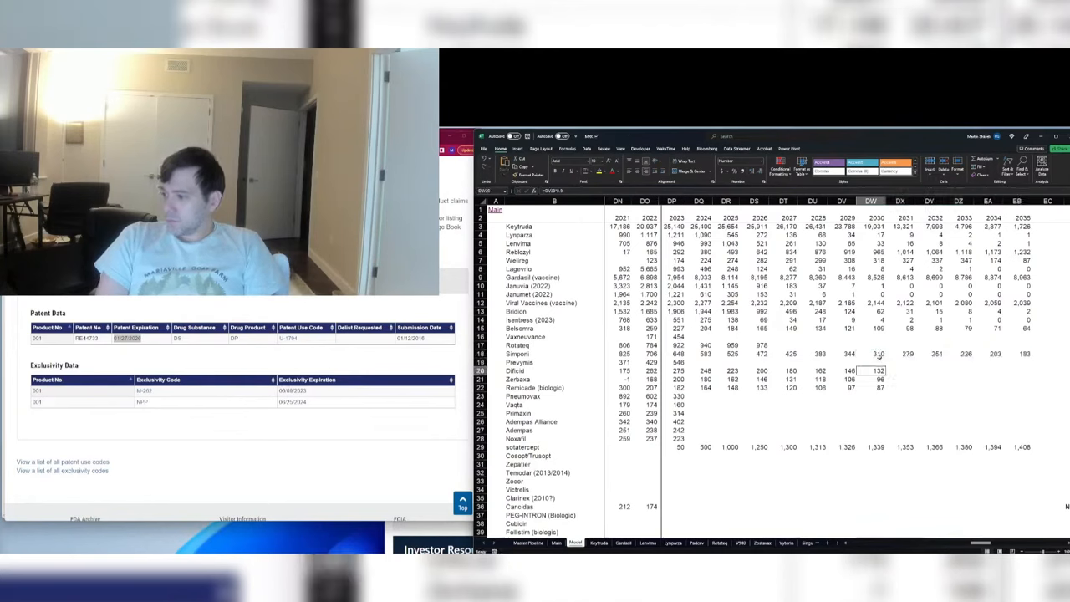
# Step: Extend the Remicade forecast through 2035 by copying its 2030 formula in DW22 across to EB22
pyautogui.press('Down')
pyautogui.press('Down')
pyautogui.press('Down')
pyautogui.press('Down')
pyautogui.hotkey('ctrl', 'c')
pyautogui.hotkey('shift', 'Right')
pyautogui.hotkey('shift', 'Right')
pyautogui.hotkey('shift', 'Right')
pyautogui.hotkey('shift', 'Right')
pyautogui.hotkey('shift', 'Right')
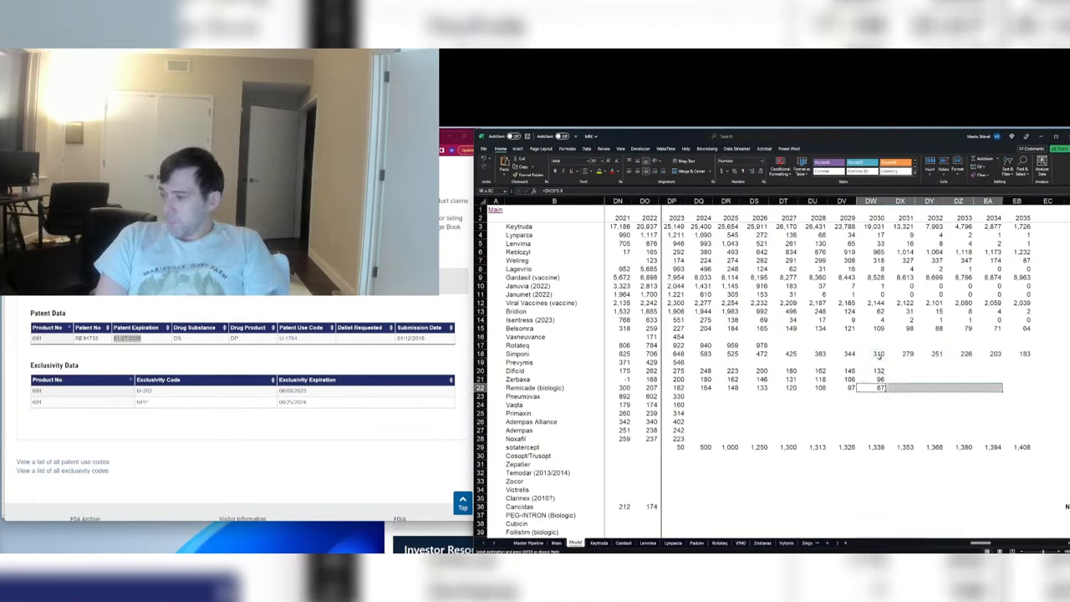
pyautogui.press('Return')
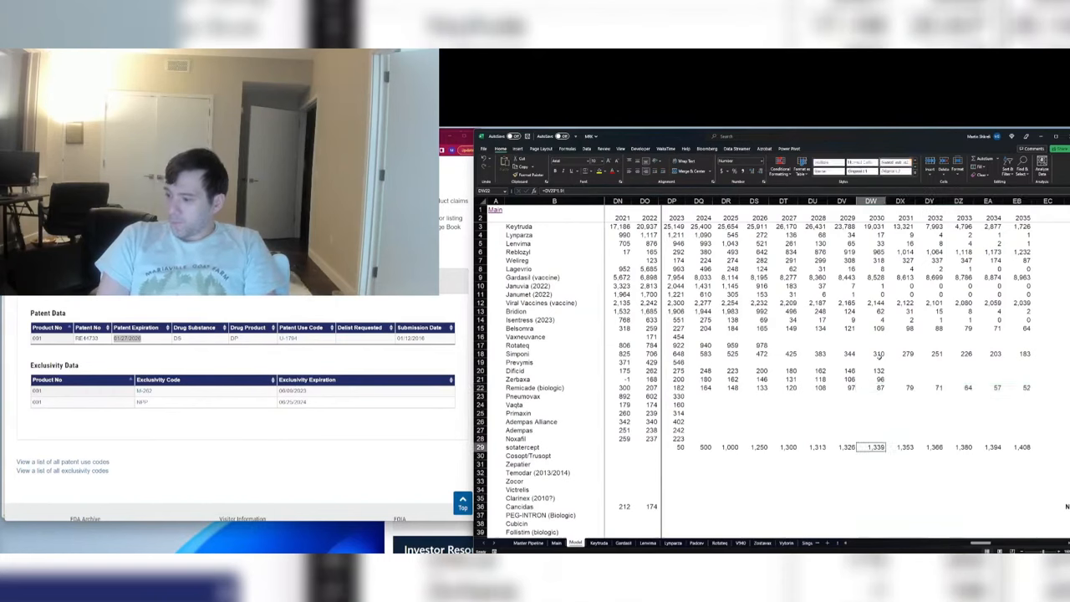
# Step: Forecast Noxafil's 2024 sales in DQ28 as the 2023 value times 0.9
pyautogui.press('Down')
pyautogui.press('Down')
pyautogui.press('Down')
pyautogui.press('Down')
pyautogui.press('Down')
pyautogui.press('Down')
pyautogui.press('Left')
pyautogui.press('Left')
pyautogui.press('Left')
pyautogui.press('Left')
pyautogui.press('Left')
pyautogui.press('Left')
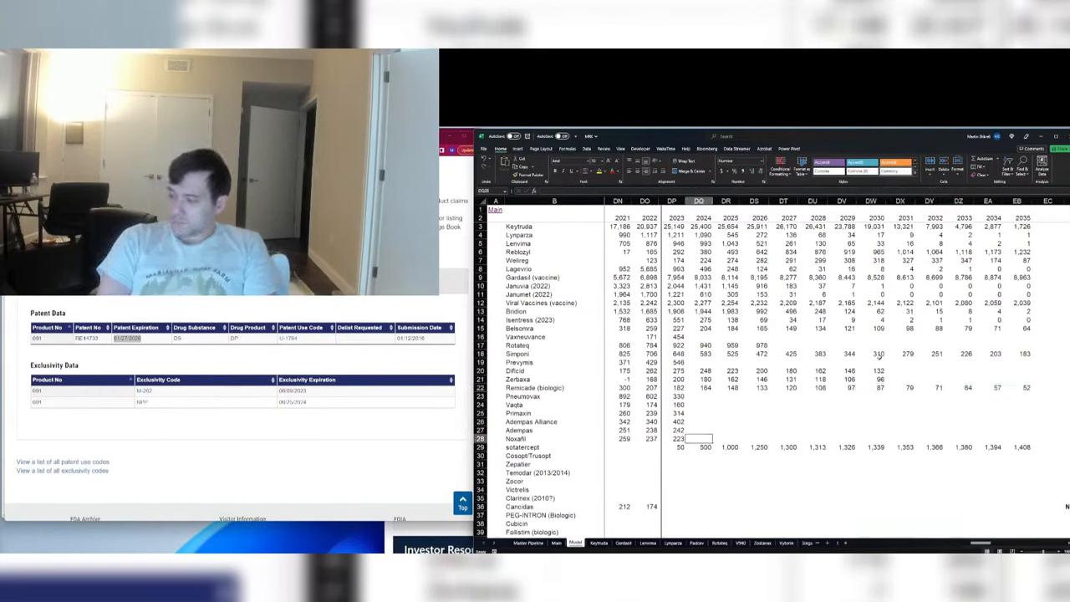
pyautogui.write('=')
pyautogui.press('Left')
pyautogui.write('*0.9')
pyautogui.hotkey('ctrl', 'Return')
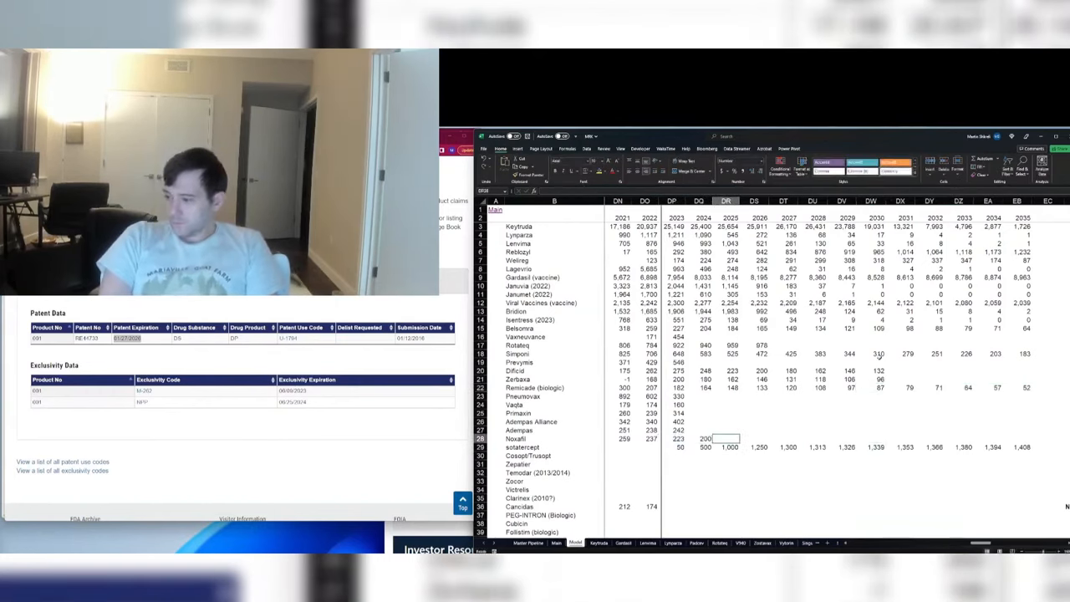
# Step: Copy Noxafil's 2024 formula across row 28 through 2035
pyautogui.hotkey('ctrl', 'c')
pyautogui.hotkey('shift', 'Right')
pyautogui.hotkey('shift', 'Right')
pyautogui.hotkey('shift', 'Right')
pyautogui.hotkey('shift', 'Right')
pyautogui.hotkey('shift', 'Right')
pyautogui.hotkey('shift', 'Right')
pyautogui.hotkey('shift', 'Right')
pyautogui.hotkey('shift', 'Right')
pyautogui.hotkey('shift', 'Right')
pyautogui.hotkey('shift', 'Right')
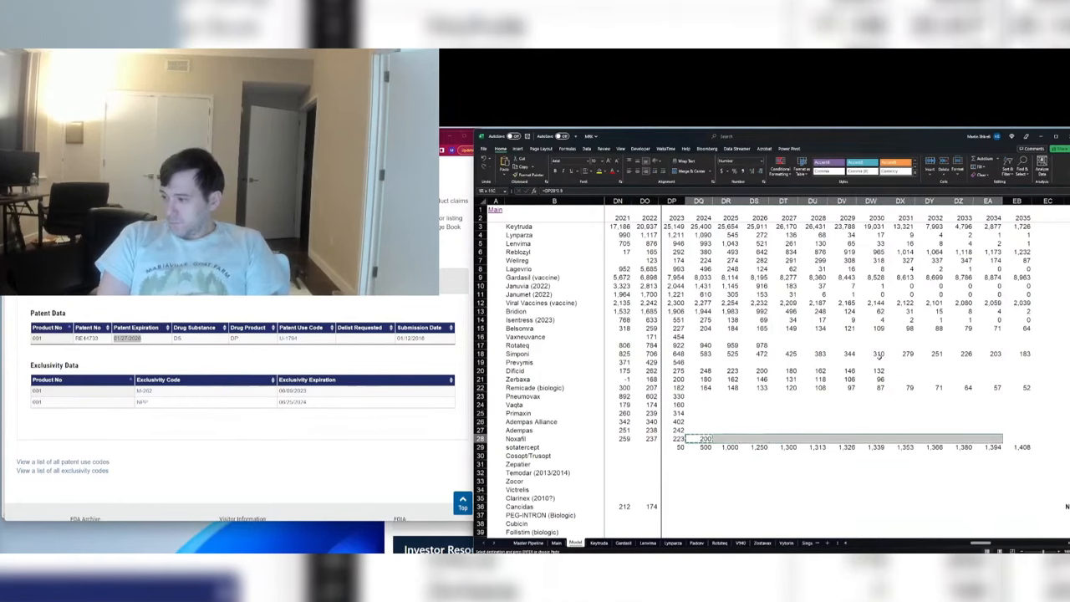
pyautogui.hotkey('shift', 'Right')
pyautogui.press('Return')
pyautogui.press('Down')
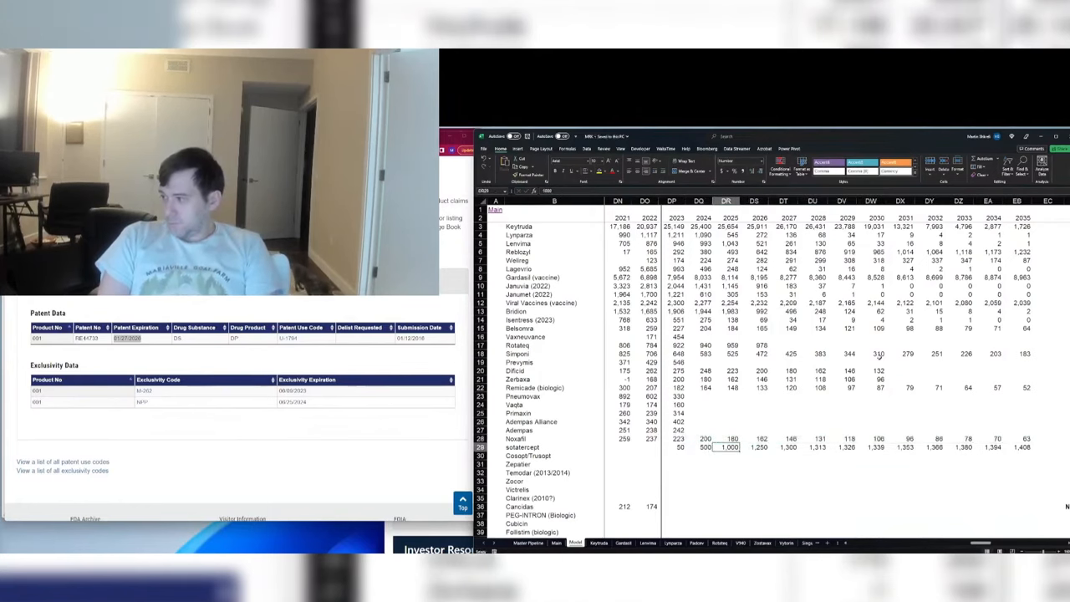
# Step: Examine the remaining product rows and the income statement forecast, ending on the 2027 SG&A cell DT88
pyautogui.hotkey('ctrl', 'Right')
pyautogui.press('Down')
pyautogui.press('Down')
pyautogui.press('Down')
pyautogui.press('Down')
pyautogui.press('Down')
pyautogui.press('Down')
pyautogui.press('Down')
pyautogui.press('Down')
pyautogui.press('Down')
pyautogui.press('Down')
pyautogui.press('Down')
pyautogui.press('Down')
pyautogui.press('Down')
pyautogui.press('Down')
pyautogui.press('Down')
pyautogui.press('Down')
pyautogui.press('Down')
pyautogui.press('Down')
pyautogui.press('Down')
pyautogui.press('Down')
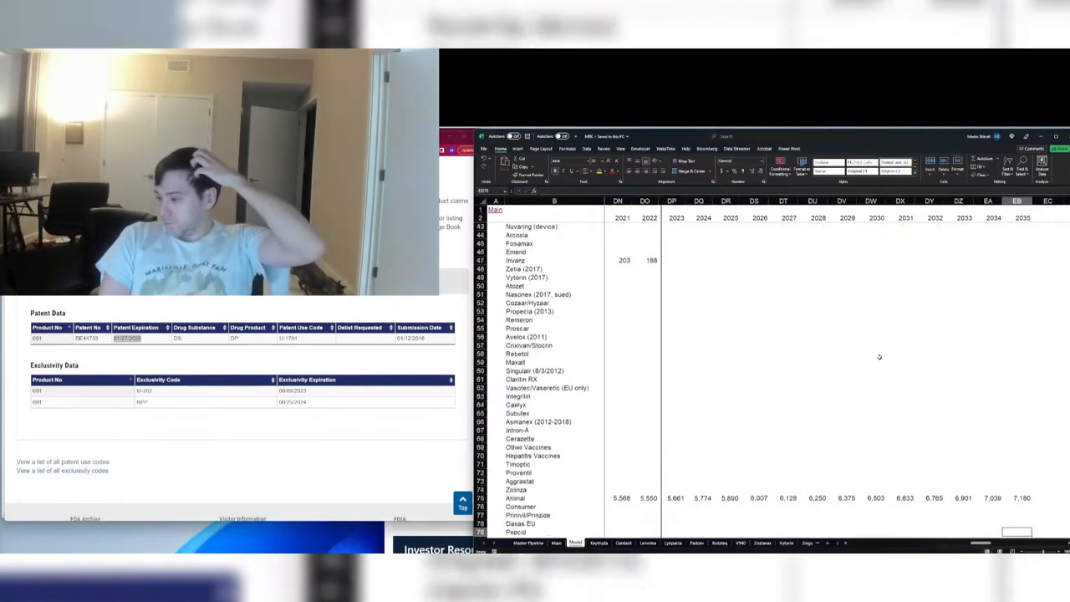
pyautogui.scroll(-8, 879, 357)
pyautogui.press('Up')
pyautogui.press('Up')
pyautogui.press('Up')
pyautogui.press('Up')
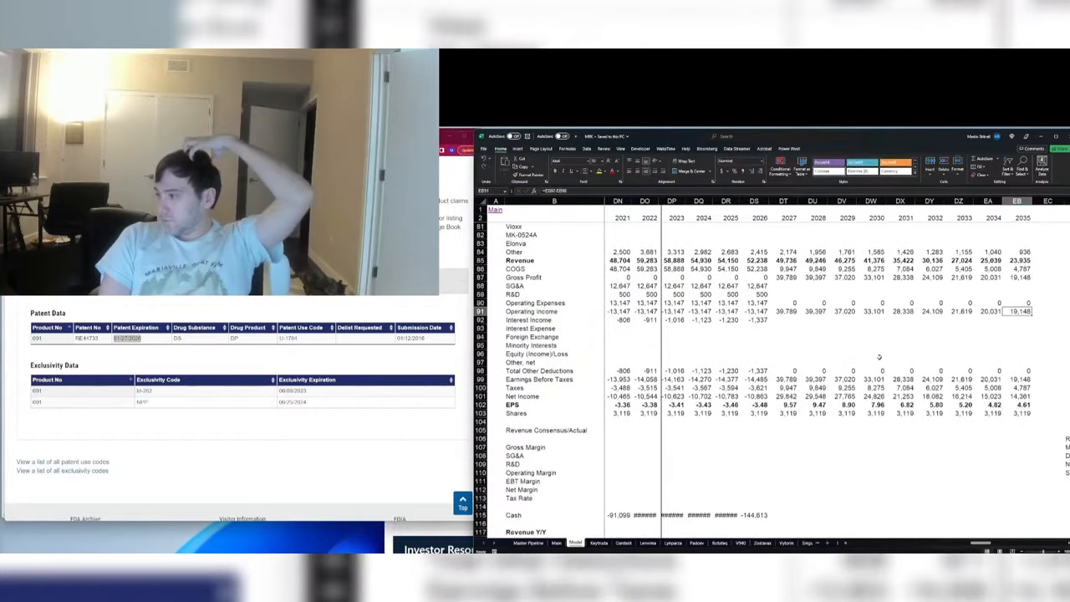
pyautogui.press('Up')
pyautogui.press('Up')
pyautogui.press('Up')
pyautogui.press('Left')
pyautogui.press('Left')
pyautogui.press('Left')
pyautogui.press('Left')
pyautogui.press('Left')
pyautogui.press('Left')
pyautogui.press('Left')
pyautogui.press('Left')
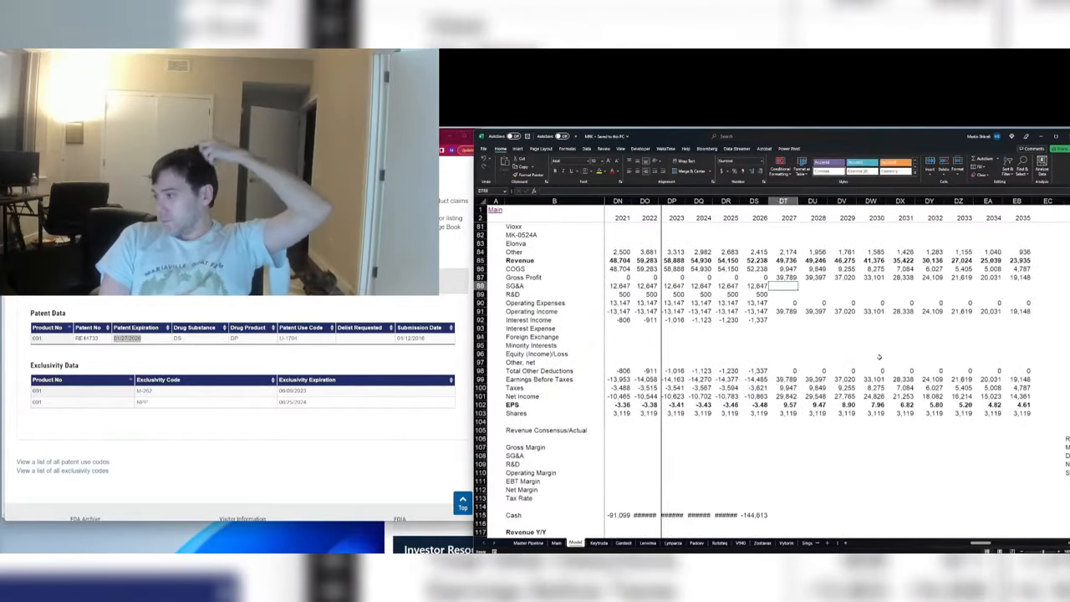
# Step: Forecast 2027 SG&A in DT88 as revenue in DT85 times 0.25
pyautogui.write('=')
pyautogui.press('Up')
pyautogui.press('Up')
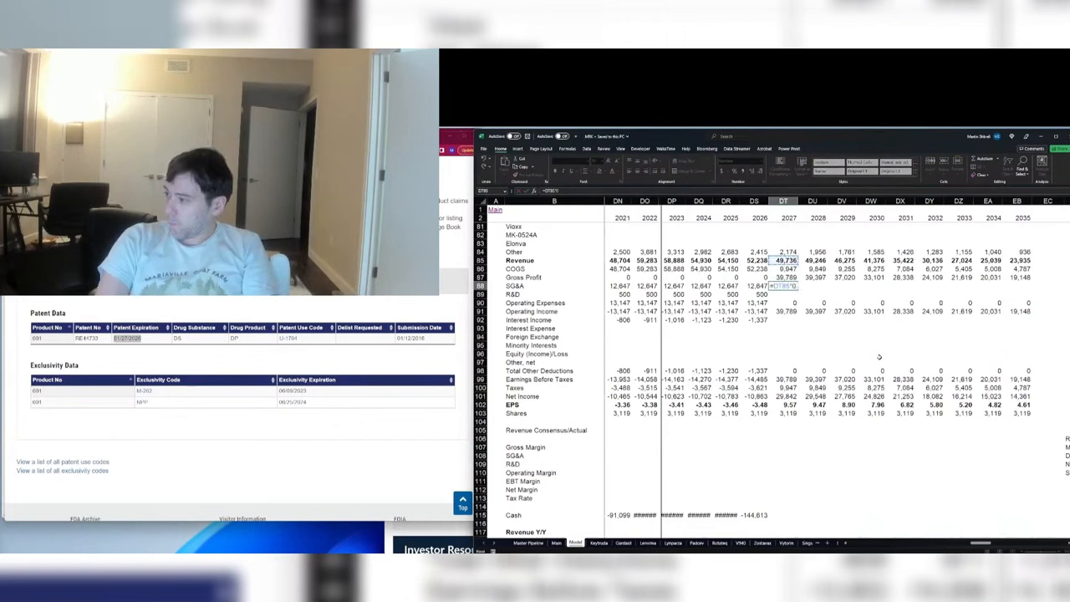
pyautogui.write('*0.25')
pyautogui.hotkey('ctrl', 'Return')
# Step: Copy the 2027 SG&A formula across row 88 through 2035
pyautogui.hotkey('shift', 'Right')
pyautogui.hotkey('shift', 'Right')
pyautogui.hotkey('shift', 'Right')
pyautogui.hotkey('shift', 'Right')
pyautogui.hotkey('shift', 'Right')
pyautogui.hotkey('shift', 'Right')
pyautogui.hotkey('shift', 'Right')
pyautogui.hotkey('shift', 'Right')
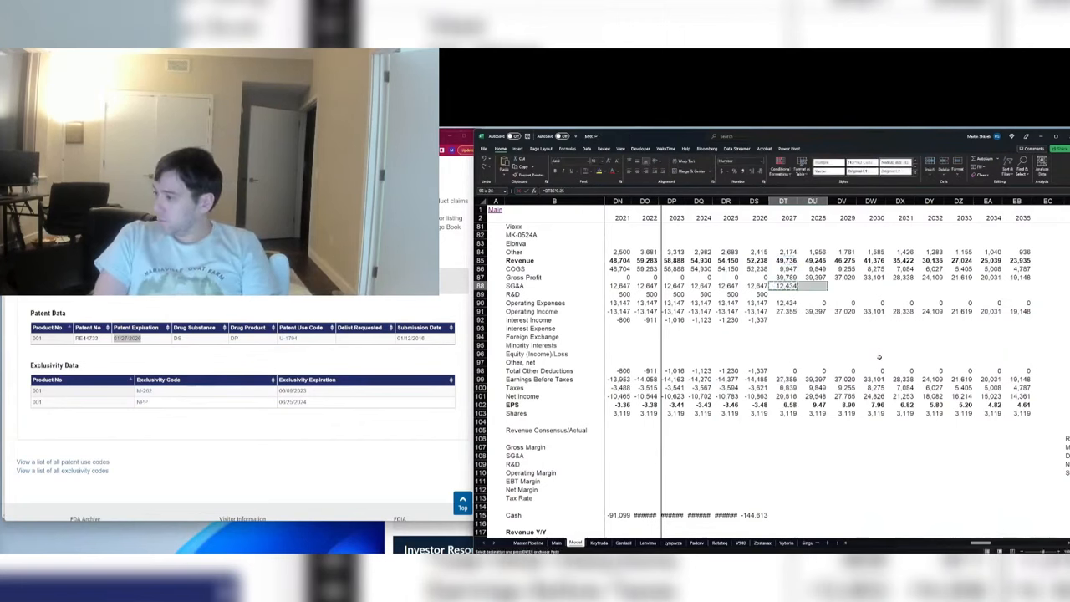
pyautogui.hotkey('ctrl', 'r')
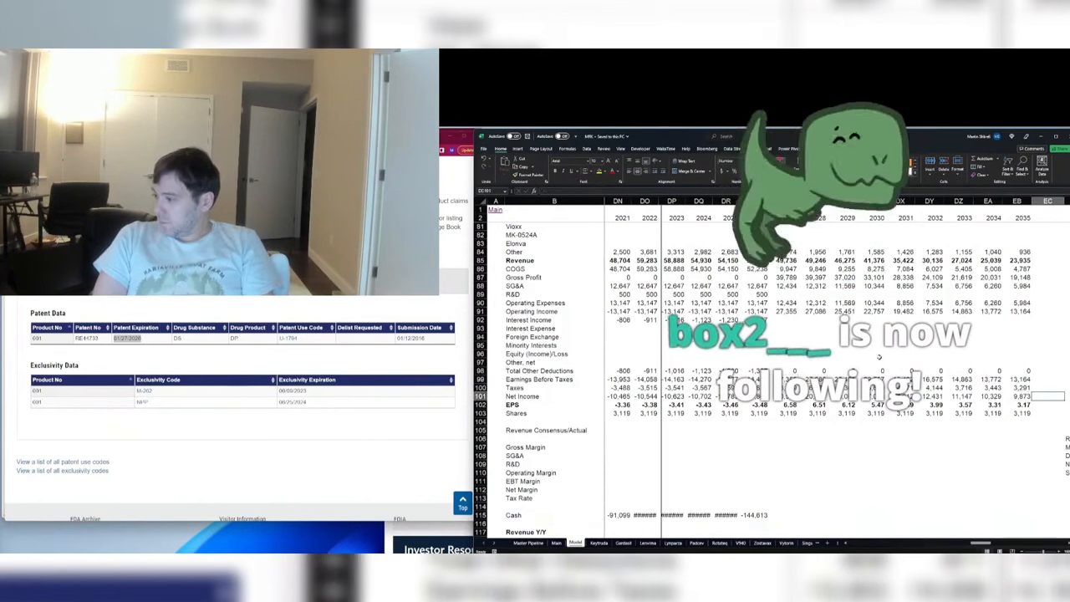
# Step: Enter terminal net income in EC101 as 2035 net income times one plus the Mat rate, with an absolute reference to EE107
pyautogui.press('Down')
pyautogui.press('Down')
pyautogui.press('Down')
pyautogui.press('Down')
pyautogui.press('Down')
pyautogui.press('Down')
pyautogui.press('Down')
pyautogui.press('Down')
pyautogui.press('Down')
pyautogui.press('Down')
pyautogui.press('Down')
pyautogui.press('Down')
pyautogui.press('Down')
pyautogui.press('Right')
pyautogui.write('=')
pyautogui.press('Left')
pyautogui.write('*(1+')
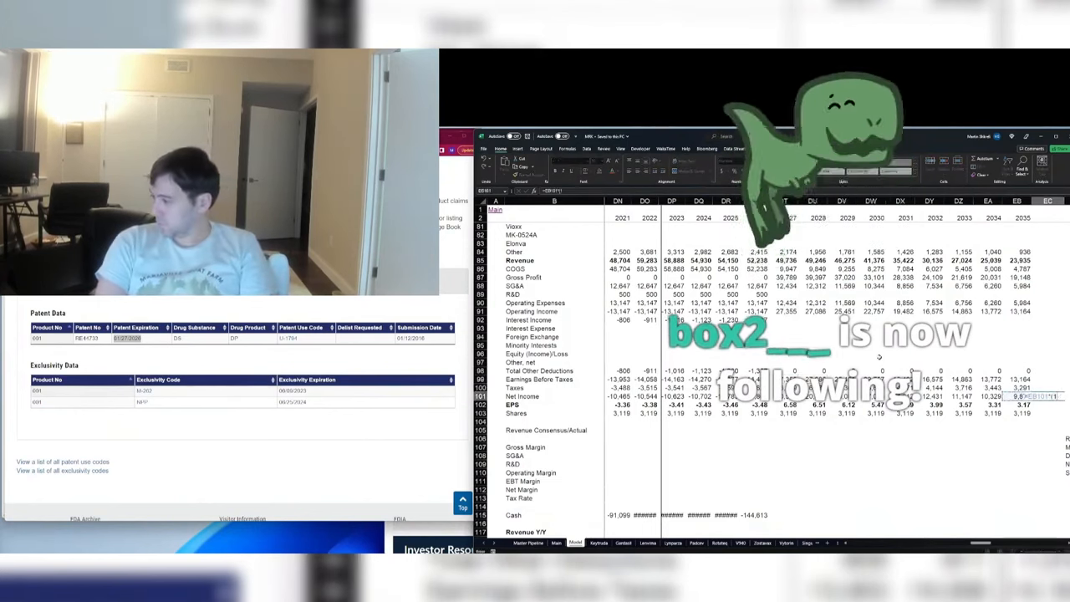
pyautogui.press('Right')
pyautogui.press('Right')
pyautogui.press('Down')
pyautogui.press('Down')
pyautogui.press('Down')
pyautogui.press('Down')
pyautogui.press('Down')
pyautogui.press('Down')
pyautogui.press('F4')
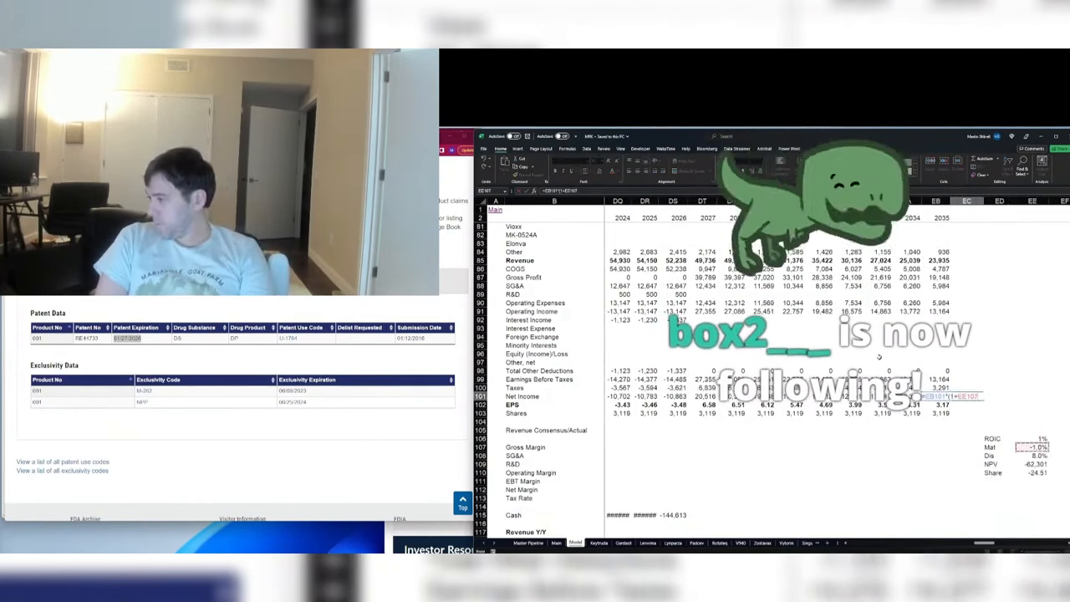
pyautogui.press('Return')
pyautogui.press('Return')
# Step: Copy the EC101 terminal net income formula across row 101 out to around column HD
pyautogui.hotkey('ctrl', 'c')
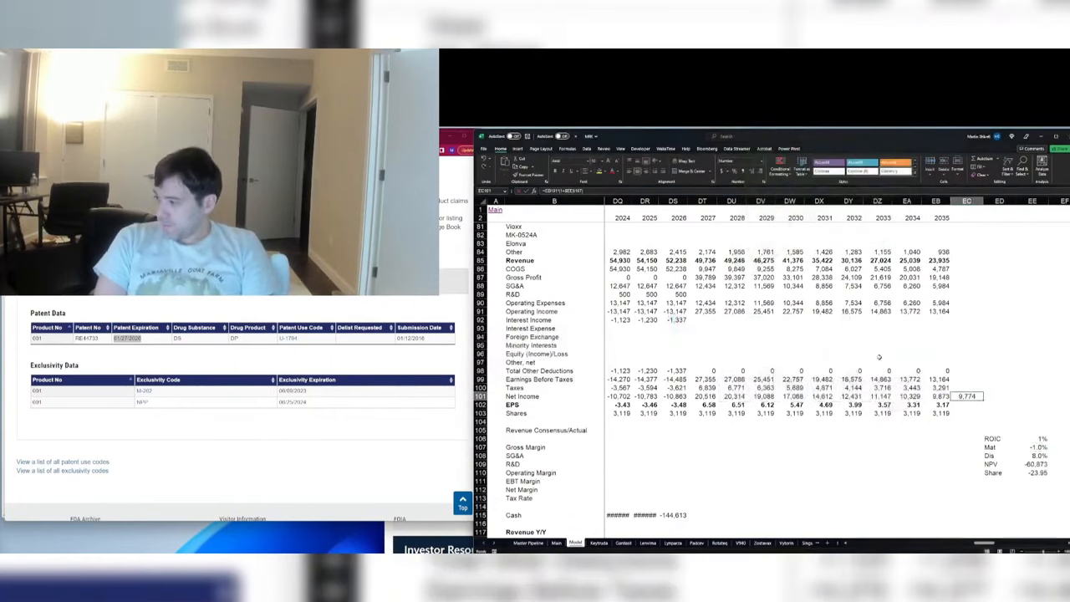
pyautogui.press('Right')
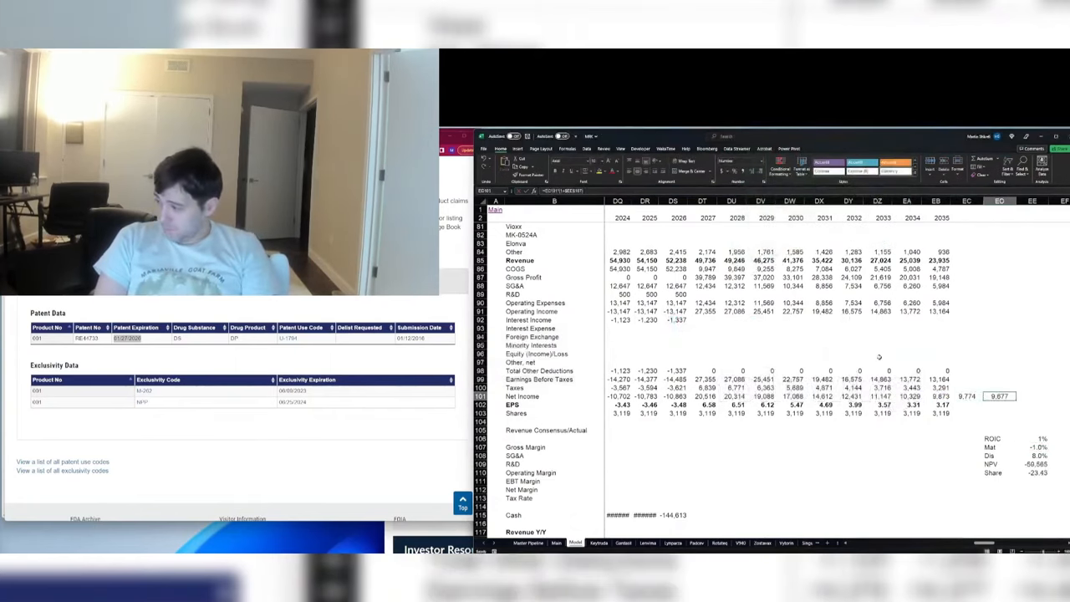
pyautogui.hotkey('ctrl', 'v')
pyautogui.press('Right')
pyautogui.hotkey('ctrl', 'v')
pyautogui.hotkey('shift', 'Right')
pyautogui.hotkey('shift', 'Right')
pyautogui.hotkey('shift', 'Right')
pyautogui.hotkey('shift', 'Right')
pyautogui.hotkey('shift', 'Right')
pyautogui.hotkey('shift', 'Right')
pyautogui.hotkey('shift', 'Right')
pyautogui.hotkey('shift', 'Right')
pyautogui.hotkey('shift', 'Right')
pyautogui.hotkey('shift', 'Right')
pyautogui.hotkey('shift', 'Right')
pyautogui.hotkey('shift', 'Right')
pyautogui.hotkey('shift', 'Right')
pyautogui.hotkey('shift', 'Right')
pyautogui.hotkey('shift', 'Right')
pyautogui.hotkey('shift', 'Right')
pyautogui.hotkey('shift', 'Right')
pyautogui.hotkey('shift', 'Right')
pyautogui.hotkey('shift', 'Right')
pyautogui.hotkey('shift', 'Right')
pyautogui.hotkey('shift', 'Right')
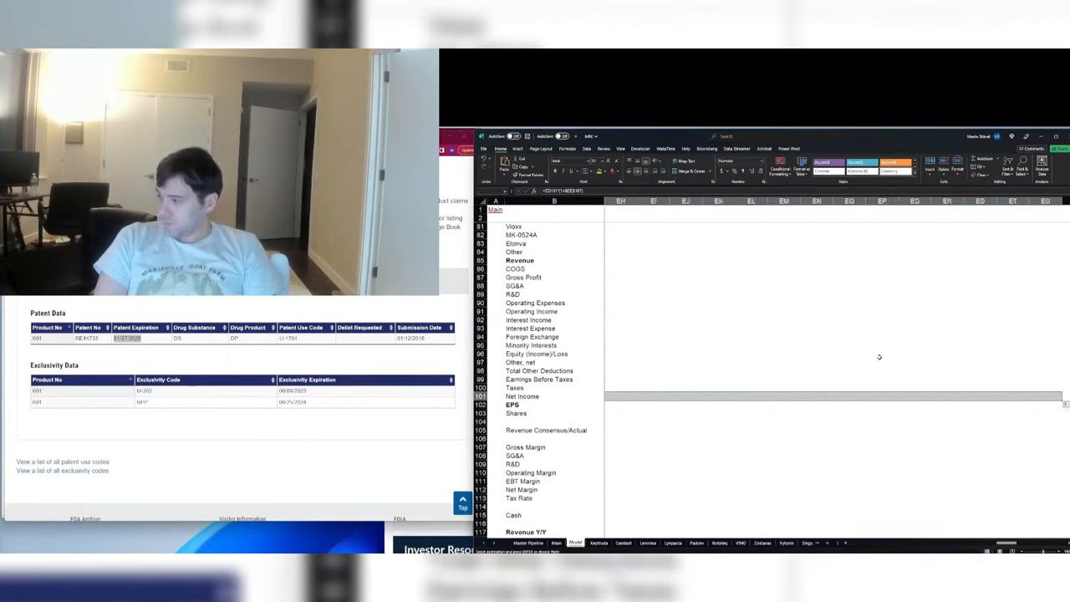
pyautogui.hotkey('shift', 'Right')
pyautogui.hotkey('shift', 'Right')
pyautogui.hotkey('shift', 'Right')
pyautogui.hotkey('shift', 'Right')
pyautogui.hotkey('shift', 'Right')
pyautogui.hotkey('shift', 'Right')
pyautogui.hotkey('shift', 'Right')
pyautogui.hotkey('shift', 'Right')
pyautogui.hotkey('shift', 'Right')
pyautogui.hotkey('shift', 'Right')
pyautogui.hotkey('shift', 'Right')
pyautogui.hotkey('shift', 'Right')
pyautogui.hotkey('shift', 'Right')
pyautogui.hotkey('shift', 'Right')
pyautogui.hotkey('shift', 'Right')
pyautogui.hotkey('shift', 'Right')
pyautogui.hotkey('shift', 'Right')
pyautogui.hotkey('shift', 'Right')
pyautogui.hotkey('shift', 'Right')
pyautogui.hotkey('shift', 'Right')
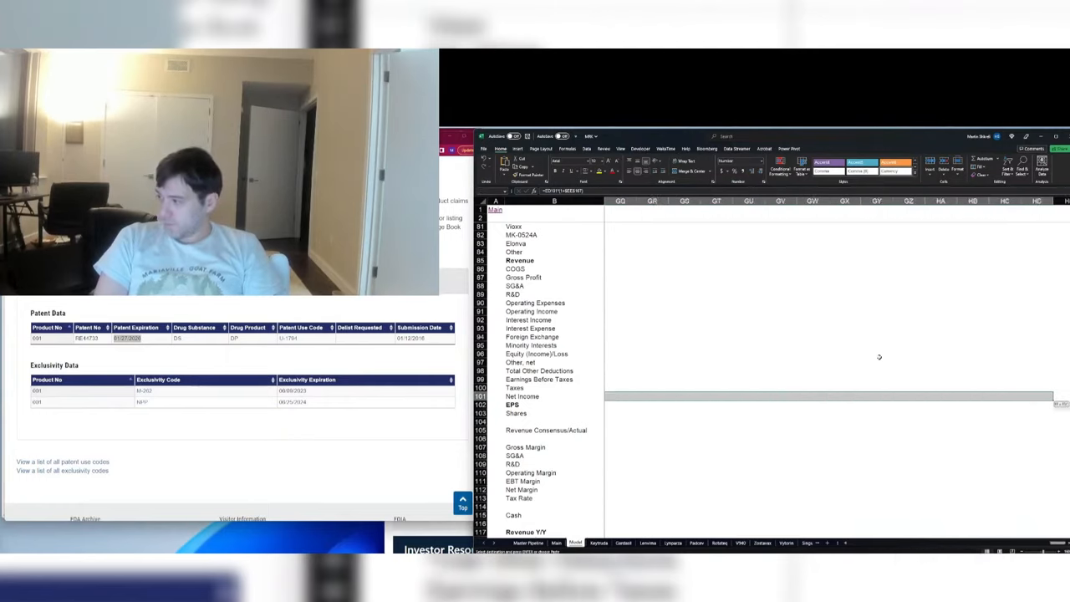
pyautogui.hotkey('ctrl', 'v')
# Step: Examine the valuation block and the 2023 to 2026 income statement rows from net income up to gross profit
pyautogui.hotkey('ctrl', 'Left')
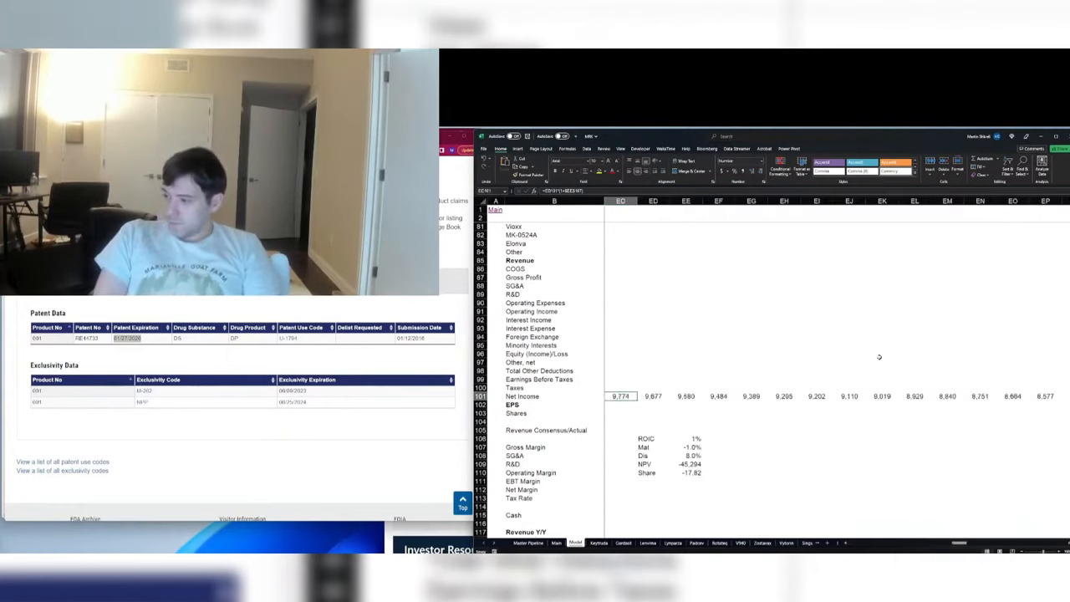
pyautogui.press('Left')
pyautogui.press('Left')
pyautogui.press('Left')
pyautogui.press('Left')
pyautogui.press('Left')
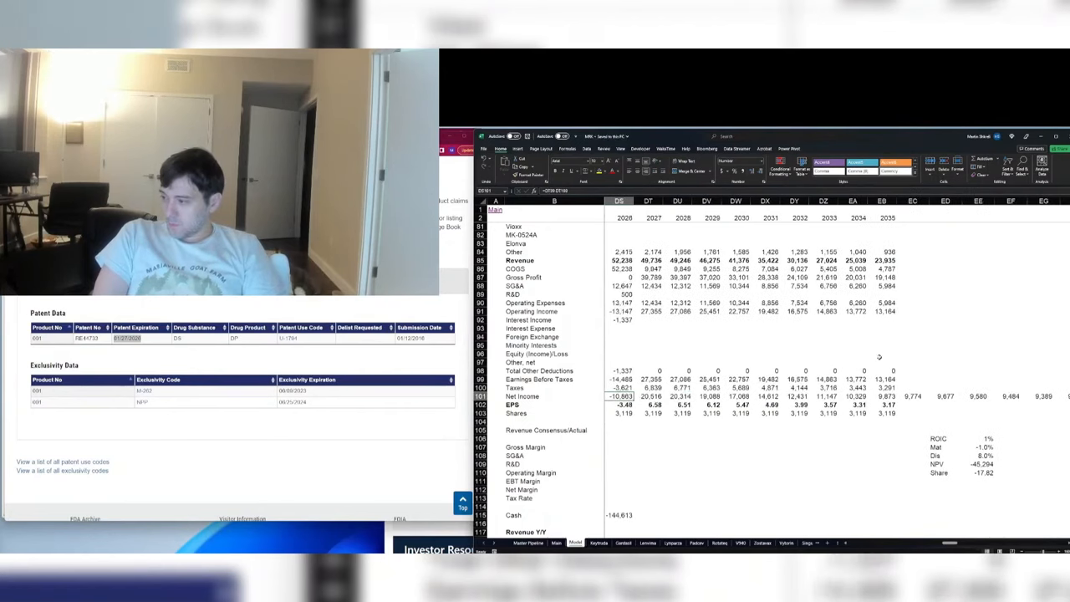
pyautogui.press('Up')
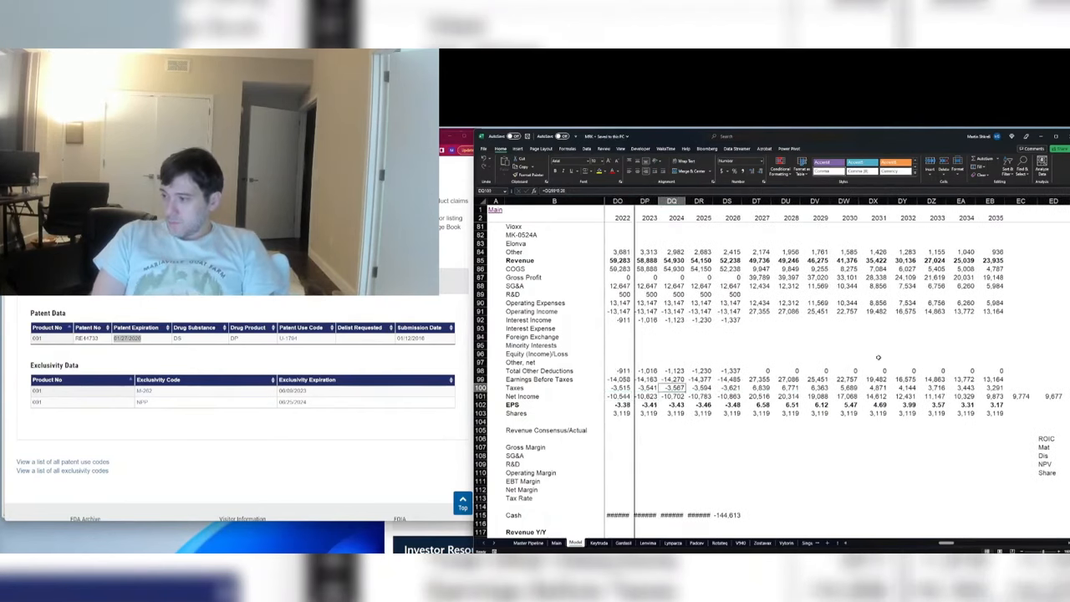
pyautogui.press('Up')
pyautogui.press('Up')
pyautogui.press('Up')
pyautogui.press('Up')
pyautogui.press('Up')
pyautogui.press('Up')
pyautogui.press('Up')
pyautogui.press('Up')
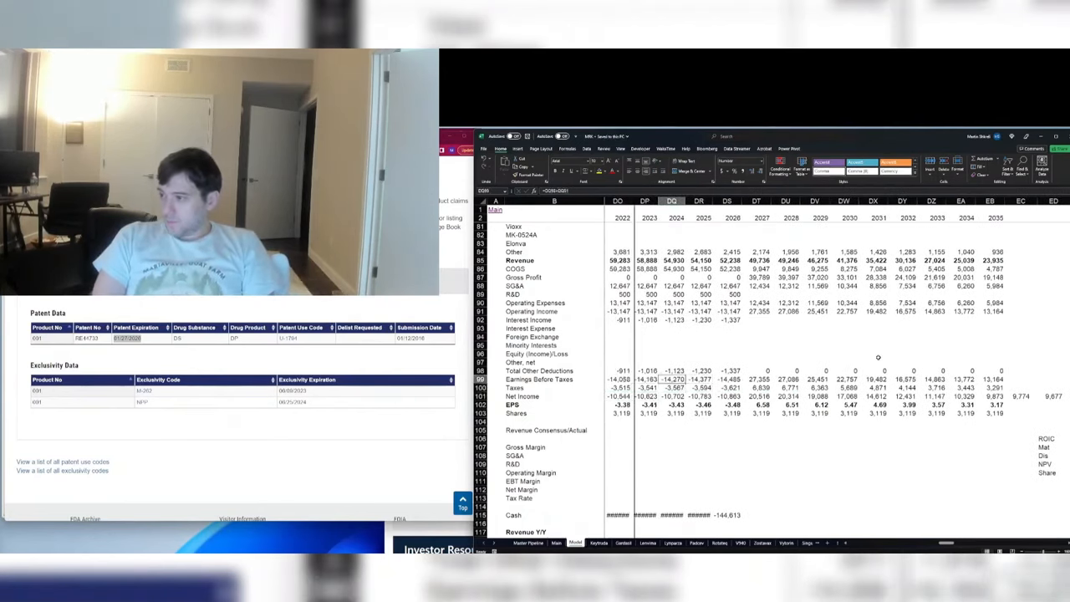
pyautogui.press('Up')
pyautogui.press('Up')
pyautogui.press('Up')
pyautogui.press('Up')
pyautogui.press('Up')
pyautogui.press('Up')
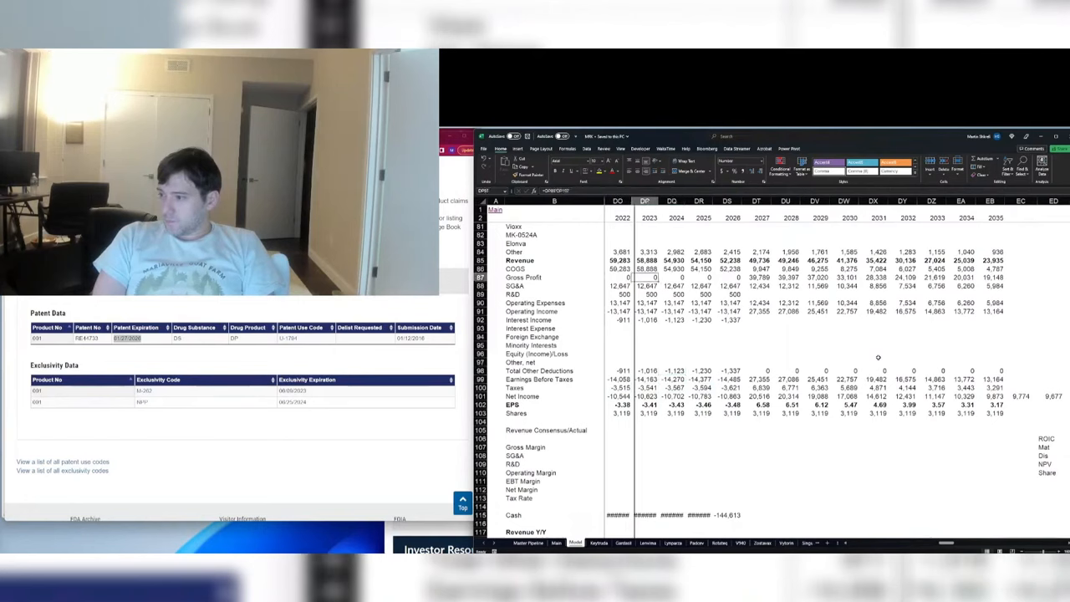
# Step: Copy the 2027 COGS and gross profit formulas back into 2024 through 2026, and save the workbook
pyautogui.press('Right')
pyautogui.press('Right')
pyautogui.press('Right')
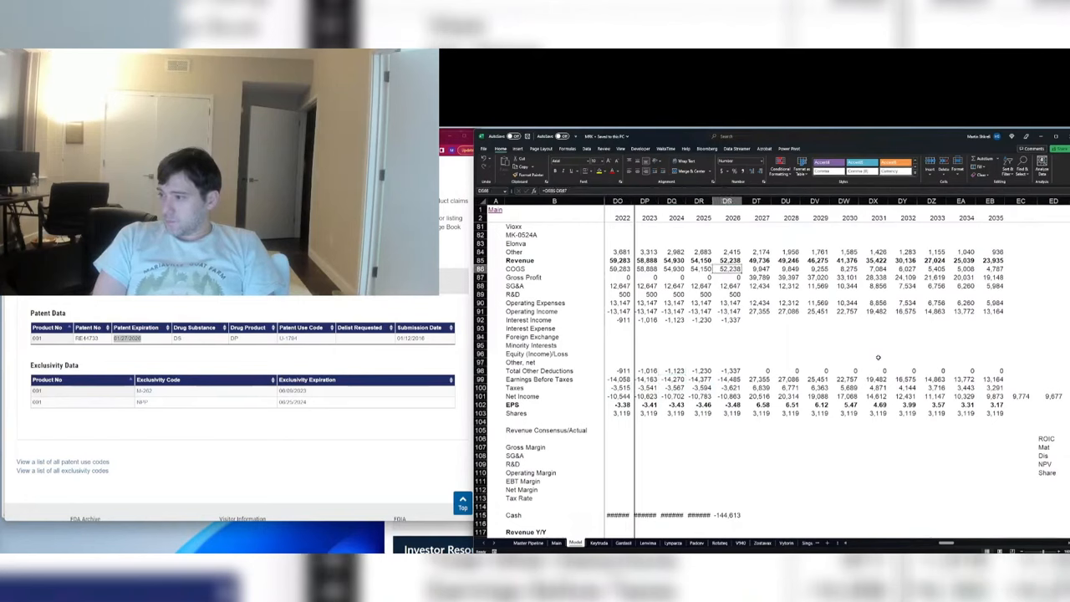
pyautogui.press('Right')
pyautogui.hotkey('shift', 'Down')
pyautogui.hotkey('ctrl', 'c')
pyautogui.hotkey('shift', 'Left')
pyautogui.hotkey('shift', 'Left')
pyautogui.hotkey('shift', 'Left')
pyautogui.hotkey('ctrl', 'v')
pyautogui.hotkey('ctrl', 's')
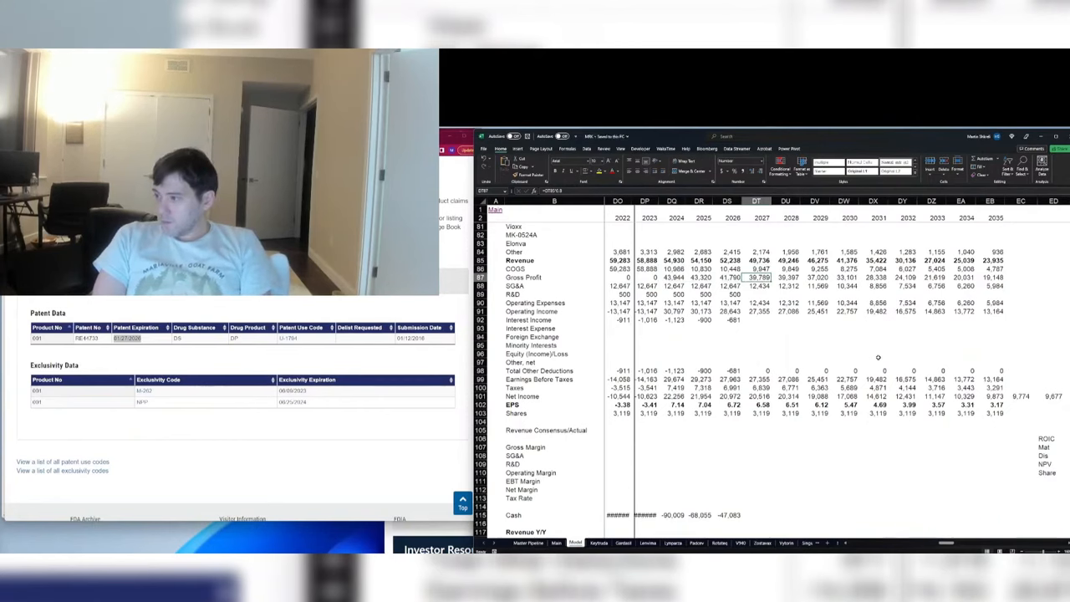
# Step: Delete the interest income forecasts for 2023 through 2026 in DP92:DS92
pyautogui.press('Down')
pyautogui.press('Down')
pyautogui.press('Left')
pyautogui.press('Down')
pyautogui.press('Down')
pyautogui.press('Down')
pyautogui.hotkey('shift', 'Left')
pyautogui.hotkey('shift', 'Left')
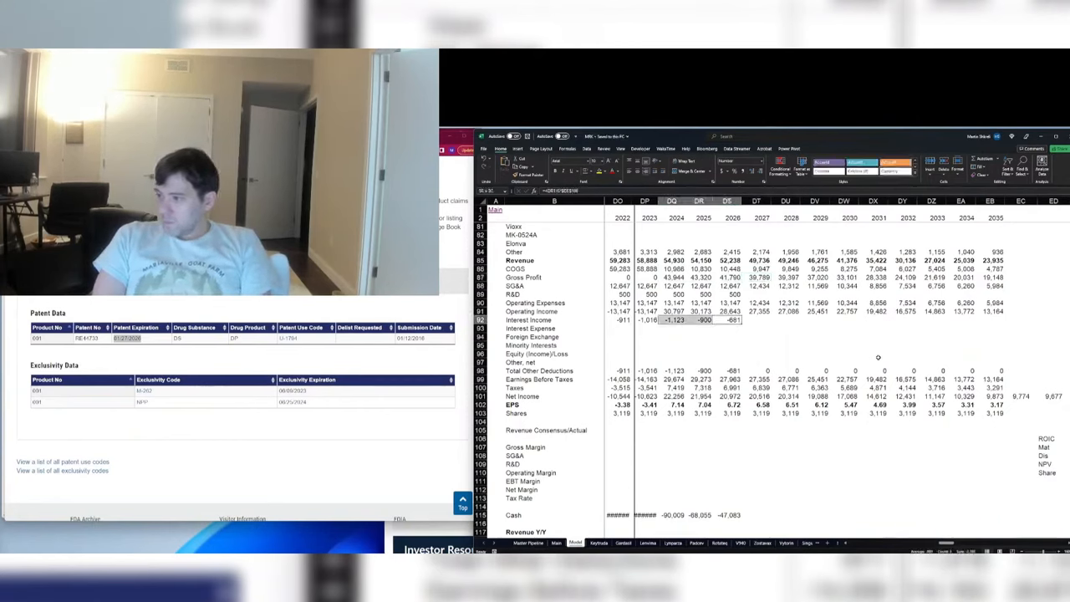
pyautogui.hotkey('shift', 'Left')
pyautogui.press('Delete')
pyautogui.press('Down')
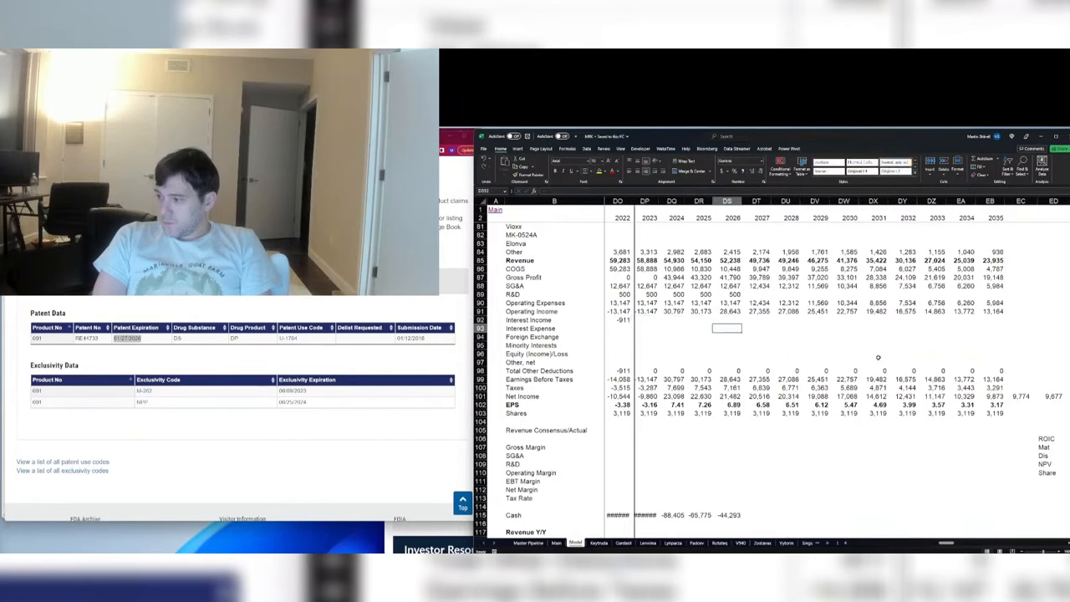
# Step: Set 2022 shares in DO103 to the average of the four 2022 quarterly share counts
pyautogui.press('Down')
pyautogui.press('Down')
pyautogui.press('Down')
pyautogui.press('Down')
pyautogui.press('Down')
pyautogui.press('Down')
pyautogui.press('Down')
pyautogui.press('Down')
pyautogui.press('Down')
pyautogui.press('Down')
pyautogui.press('Left')
pyautogui.press('Left')
pyautogui.press('Left')
pyautogui.press('Left')
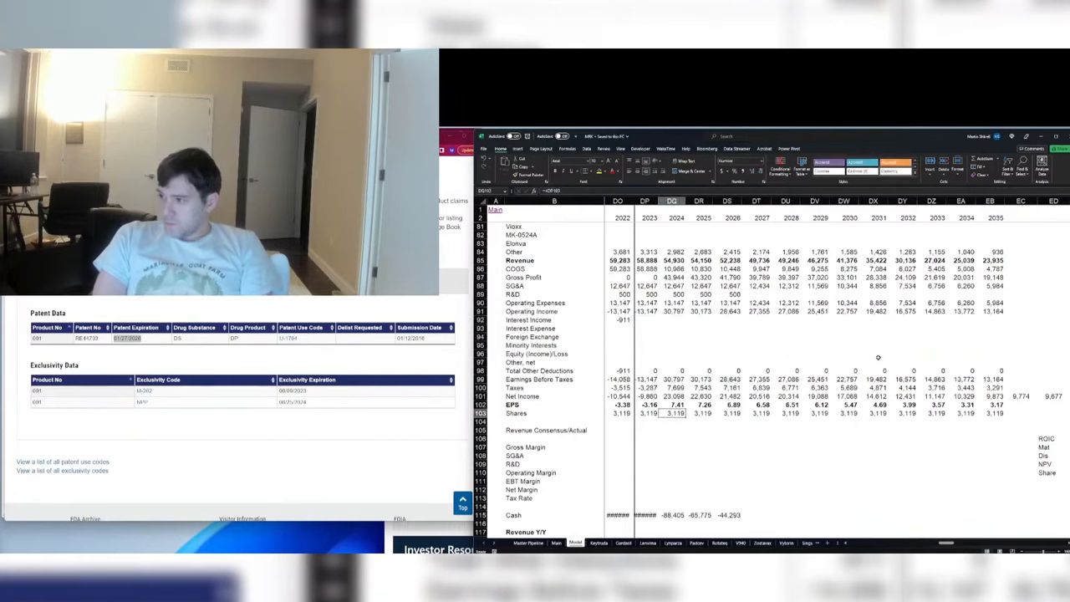
pyautogui.press('Down')
pyautogui.write('=average(')
pyautogui.press('Up')
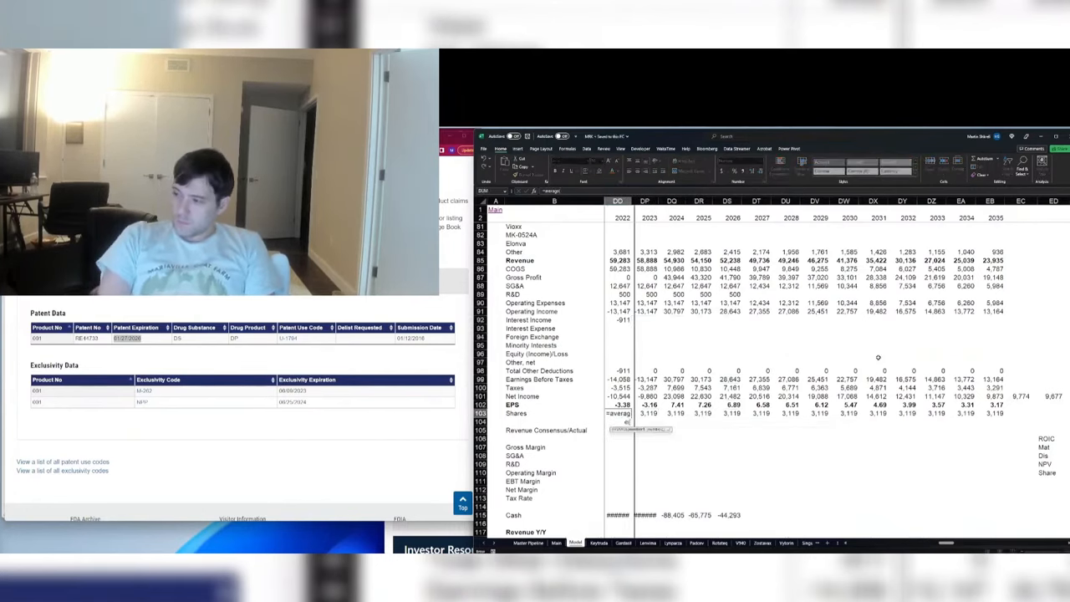
pyautogui.press('Left')
pyautogui.press('Left')
pyautogui.press('Left')
pyautogui.press('Left')
pyautogui.press('Left')
pyautogui.press('Left')
pyautogui.press('Left')
pyautogui.press('Left')
pyautogui.press('Left')
pyautogui.press('Left')
pyautogui.press('Left')
pyautogui.press('Left')
pyautogui.press('Right')
pyautogui.press('Right')
pyautogui.press('Right')
pyautogui.press('Right')
pyautogui.press('Right')
pyautogui.press('Right')
pyautogui.press('Right')
pyautogui.press('Right')
pyautogui.press('Right')
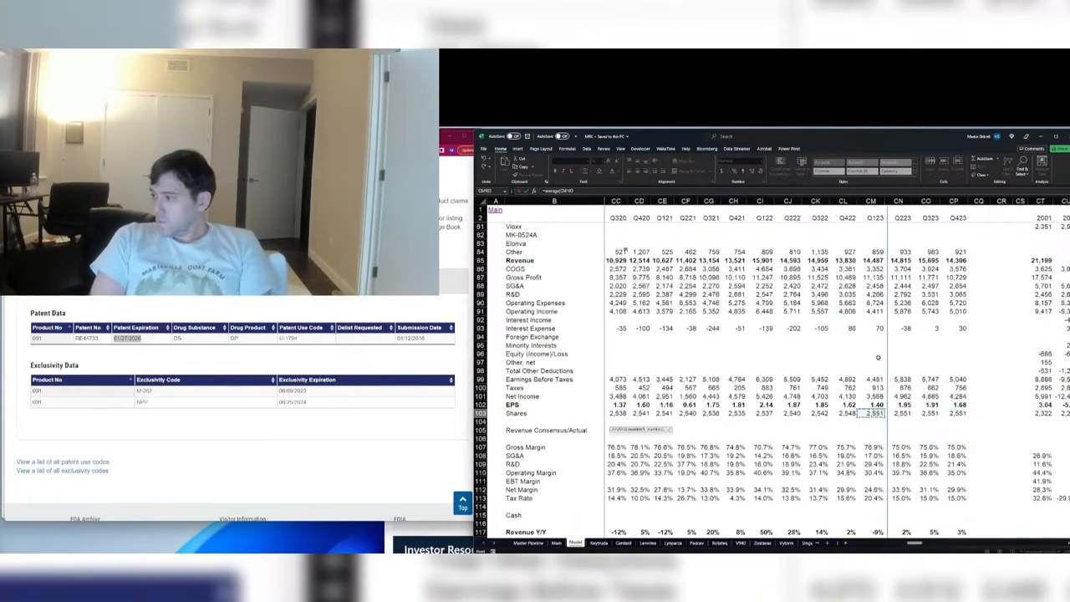
pyautogui.hotkey('shift', 'Left')
# Step: Set 2023 shares in DP103 to the average of the quarterly share counts in CM103:CP103
pyautogui.press('BackSpace')
pyautogui.press('BackSpace')
pyautogui.press('BackSpace')
pyautogui.press('BackSpace')
pyautogui.press('BackSpace')
pyautogui.press('BackSpace')
pyautogui.press('BackSpace')
pyautogui.press('BackSpace')
pyautogui.press('BackSpace')
pyautogui.press('BackSpace')
pyautogui.press('BackSpace')
pyautogui.press('BackSpace')
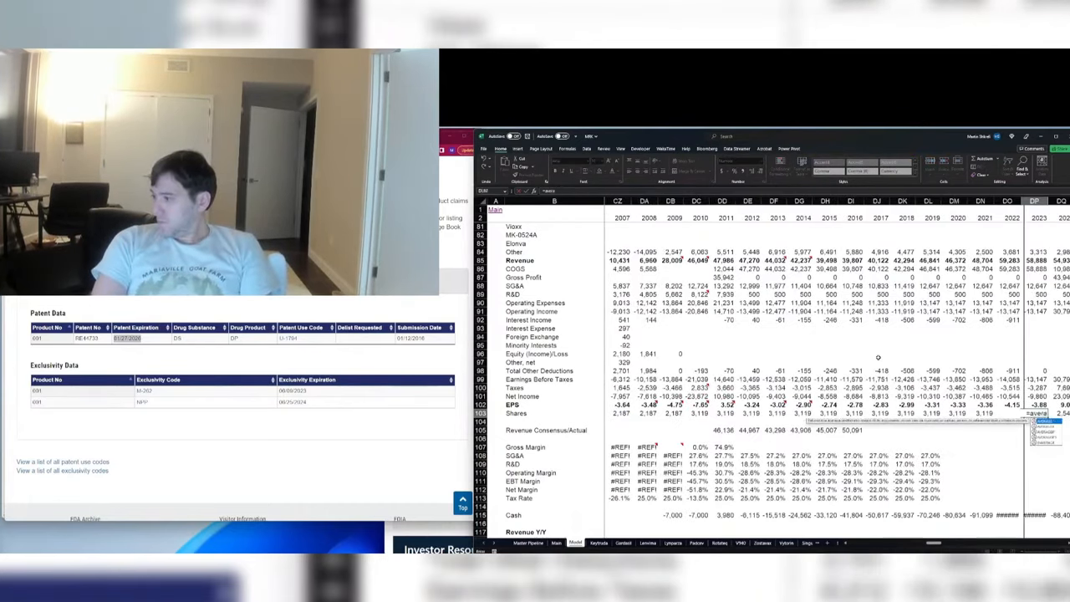
pyautogui.hotkey('ctrl', 'Left')
pyautogui.hotkey('ctrl', 'Left')
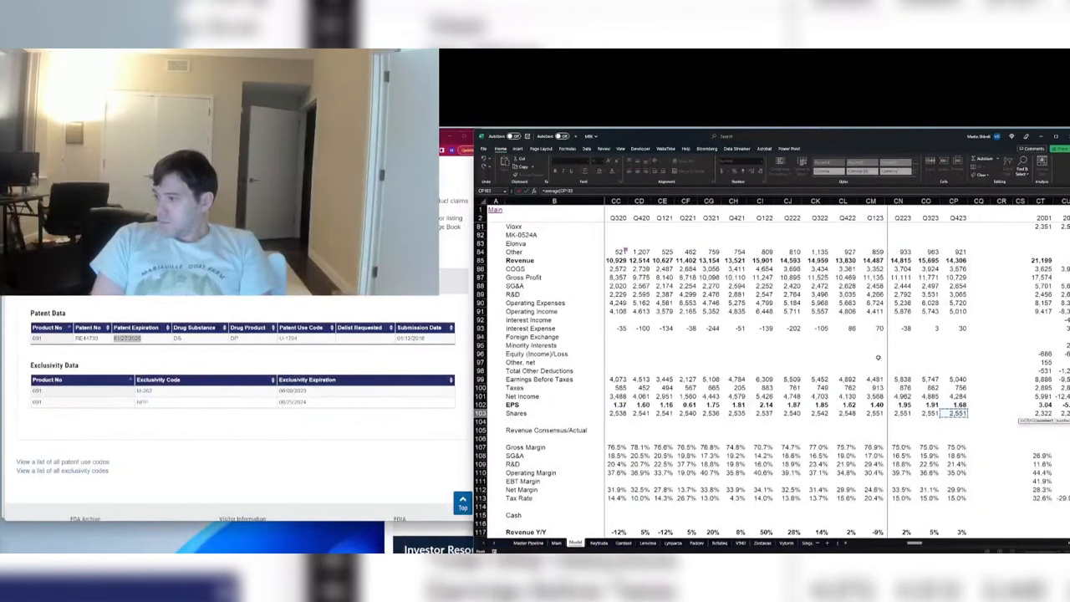
pyautogui.press('Left')
pyautogui.press('Left')
pyautogui.press('Left')
pyautogui.press('Left')
pyautogui.hotkey('shift', 'Left')
pyautogui.hotkey('shift', 'Left')
pyautogui.hotkey('shift', 'Left')
pyautogui.press('Return')
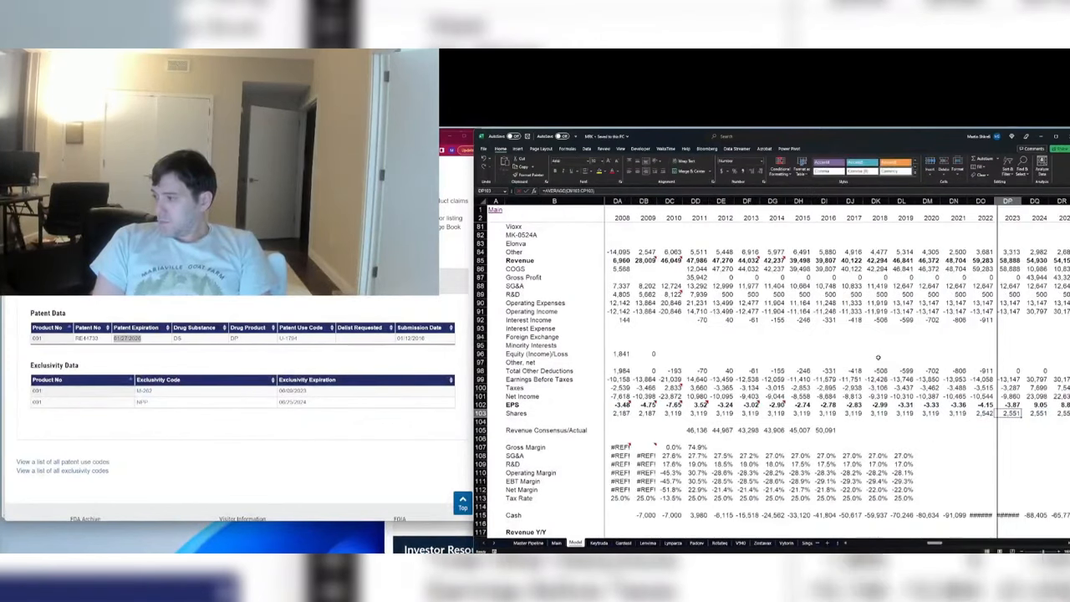
# Step: Copy the 2022 quarterly sum formula from DO84 into the 2023 Animal and Other sales cells, DP75 and DP84
pyautogui.press('Up')
pyautogui.press('Up')
pyautogui.press('Up')
pyautogui.press('Up')
pyautogui.press('Up')
pyautogui.press('Up')
pyautogui.press('Up')
pyautogui.press('Up')
pyautogui.press('Up')
pyautogui.press('Up')
pyautogui.press('Up')
pyautogui.press('Up')
pyautogui.press('Up')
pyautogui.press('Up')
pyautogui.press('Up')
pyautogui.press('Up')
pyautogui.press('Up')
pyautogui.press('Up')
pyautogui.press('Up')
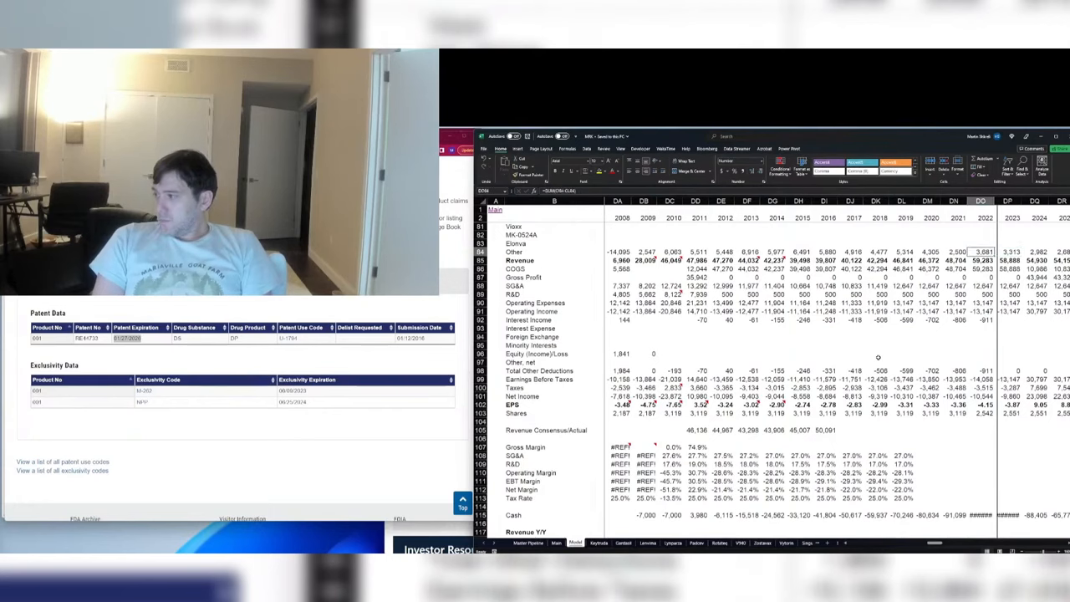
pyautogui.press('Right')
pyautogui.hotkey('ctrl', 'Up')
pyautogui.hotkey('ctrl', 'Up')
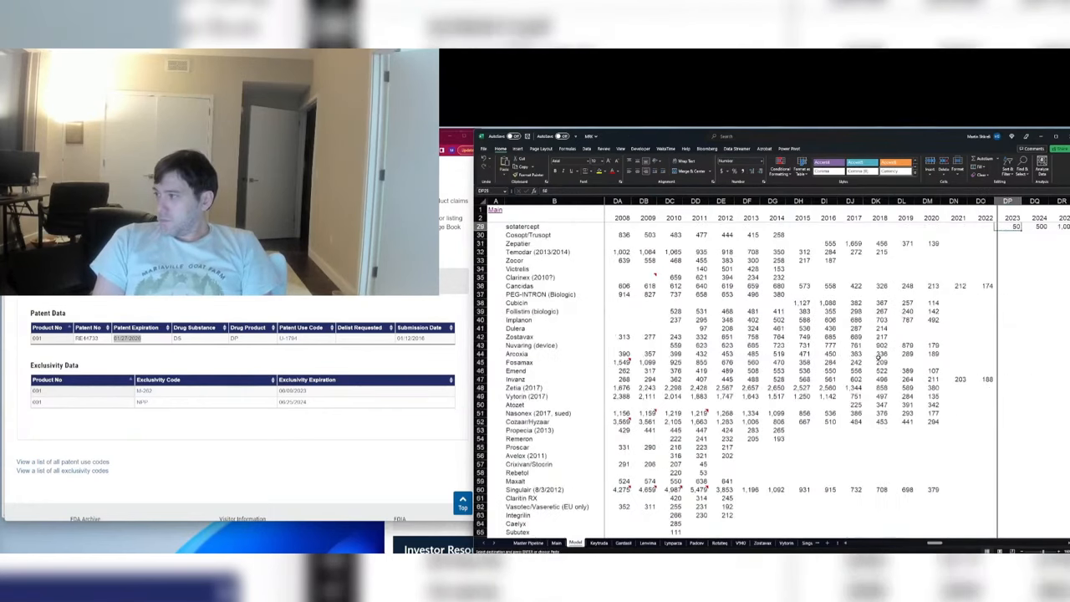
pyautogui.hotkey('ctrl', 'Up')
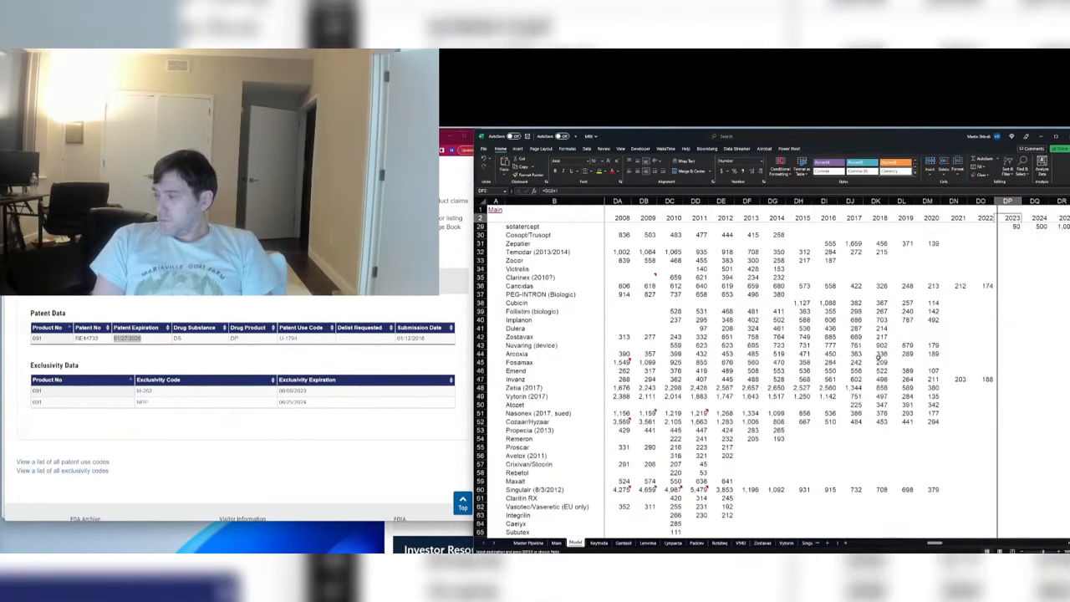
pyautogui.hotkey('ctrl', 'Down')
pyautogui.hotkey('ctrl', 'Down')
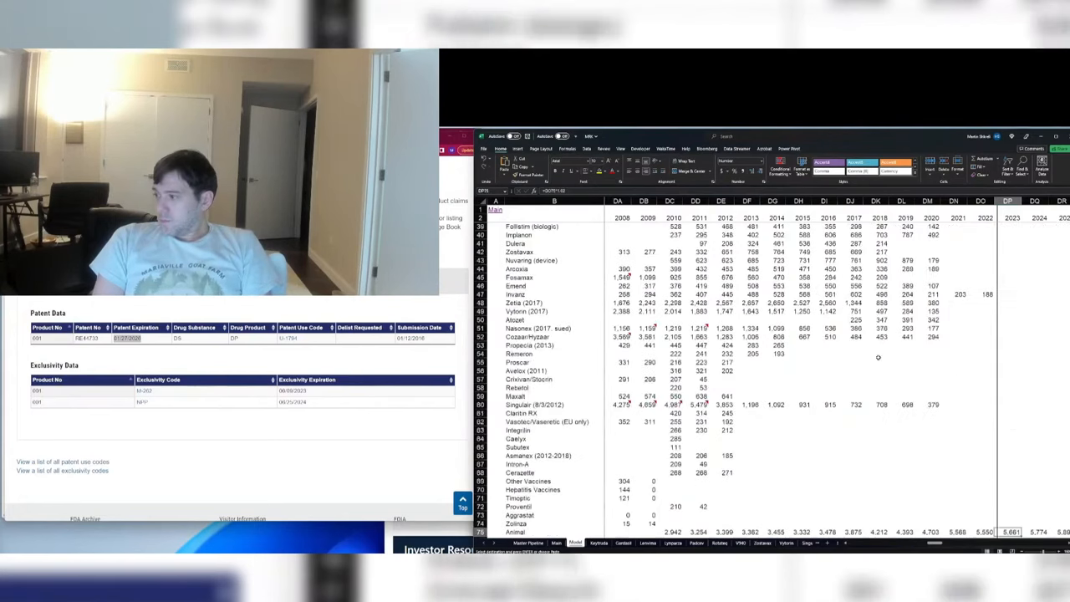
pyautogui.hotkey('ctrl', 'Down')
pyautogui.hotkey('ctrl', 'Down')
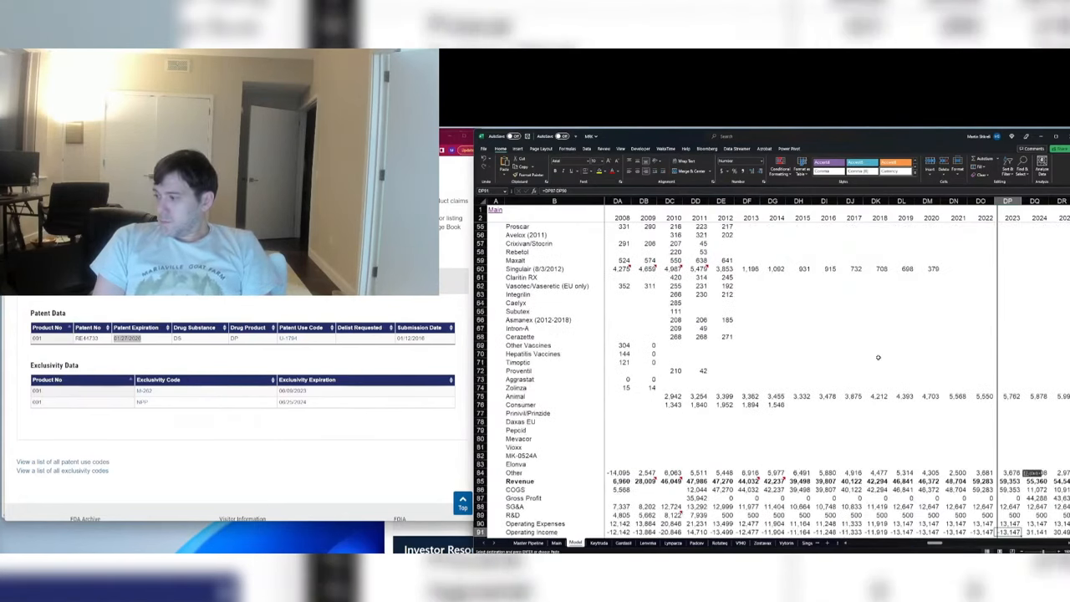
# Step: Set 2023 COGS to the sum of its four quarters and gross profit to =DP85-DP86
pyautogui.press('Up')
pyautogui.press('Up')
pyautogui.press('Up')
pyautogui.press('Up')
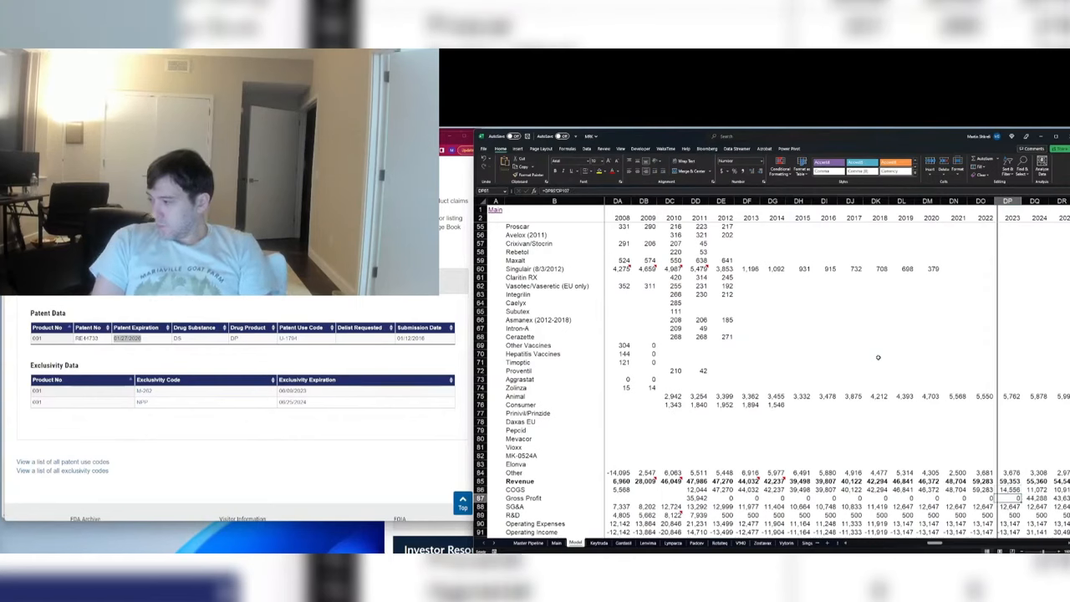
pyautogui.press('Up')
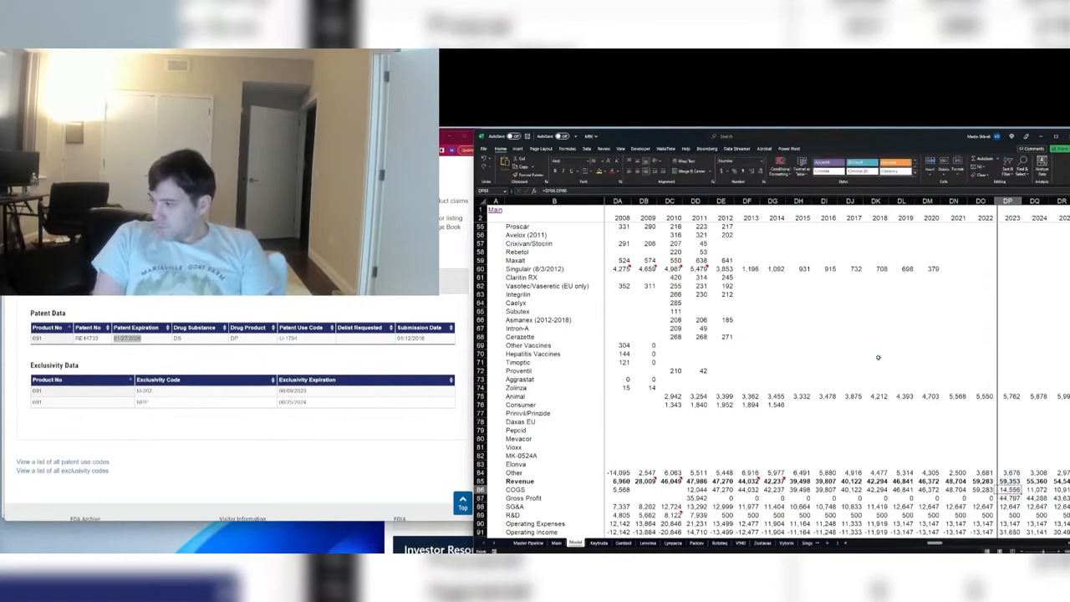
# Step: Check the Other sales sum formulas, then make 2022 COGS a sum of its four quarters and extend the gross profit formula to 2022
pyautogui.press('Left')
pyautogui.press('Up')
pyautogui.press('Up')
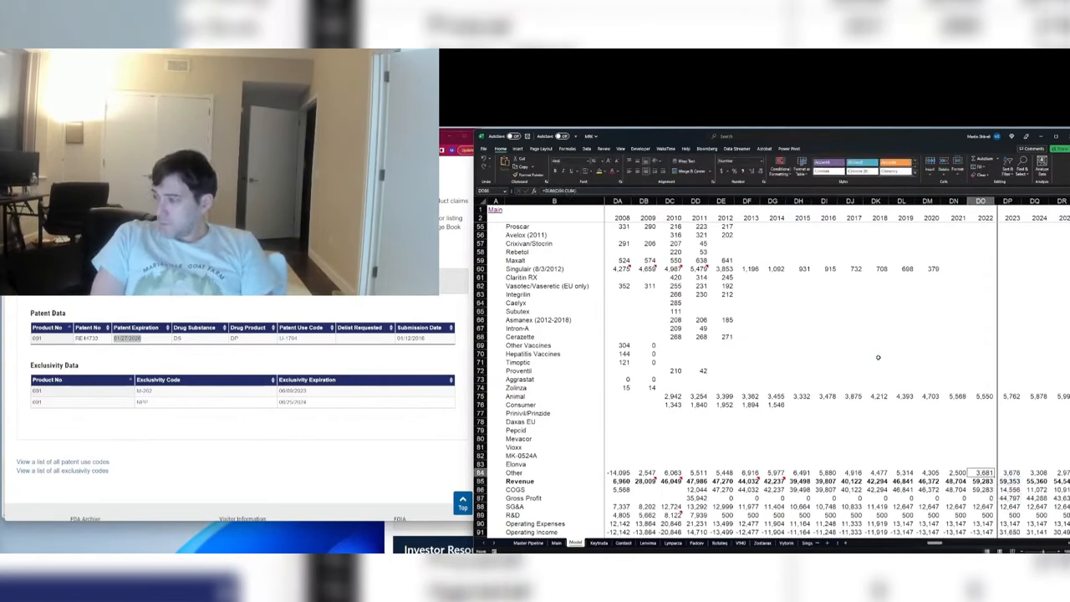
pyautogui.press('F2')
pyautogui.press('Escape')
pyautogui.press('F2')
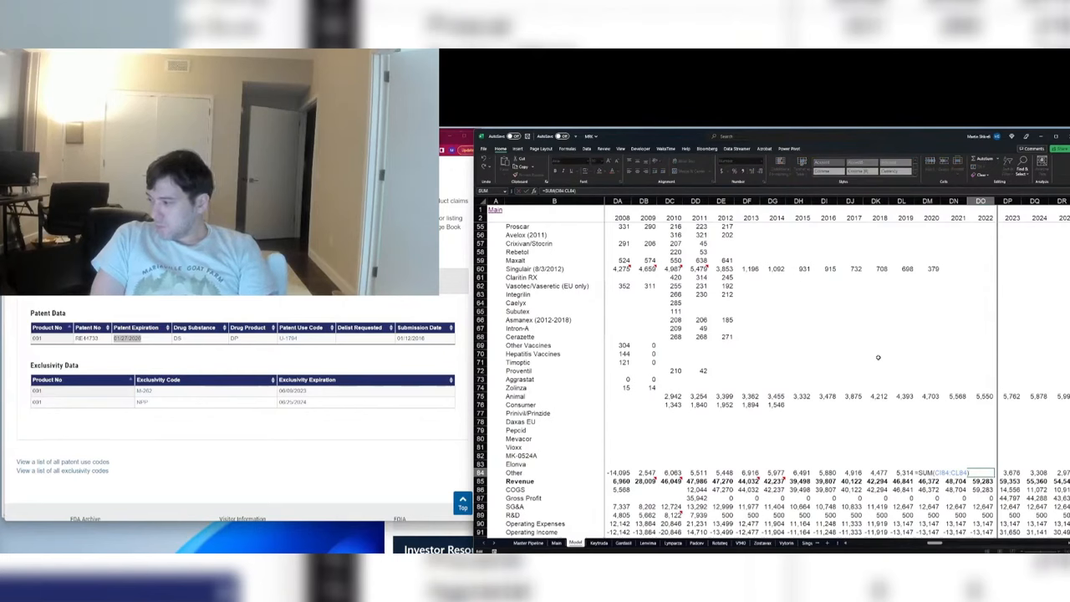
pyautogui.press('Tab')
pyautogui.press('F2')
pyautogui.press('Escape')
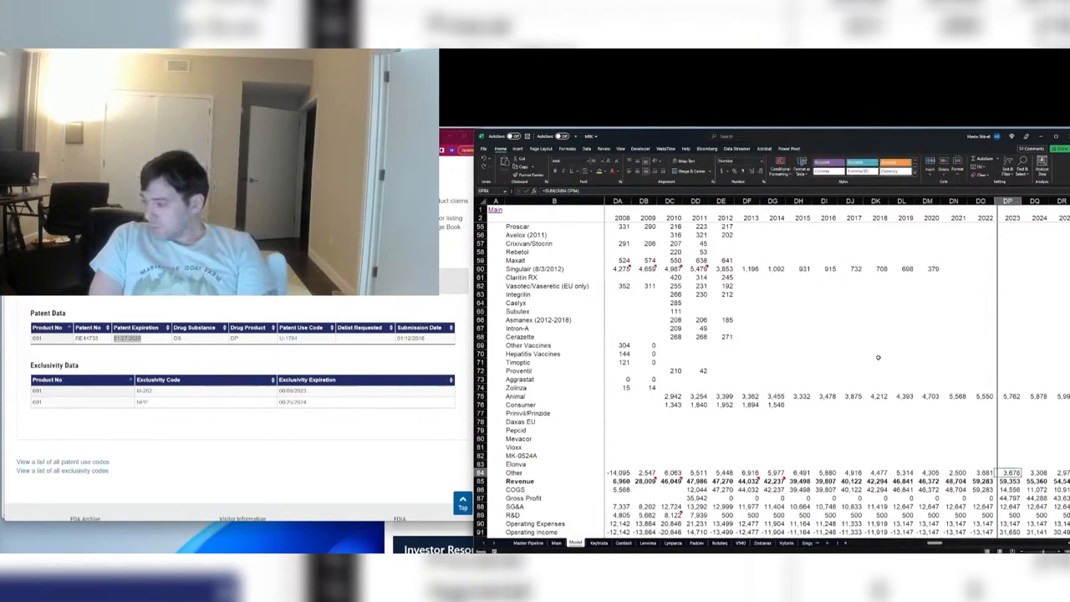
pyautogui.press('Left')
pyautogui.press('F2')
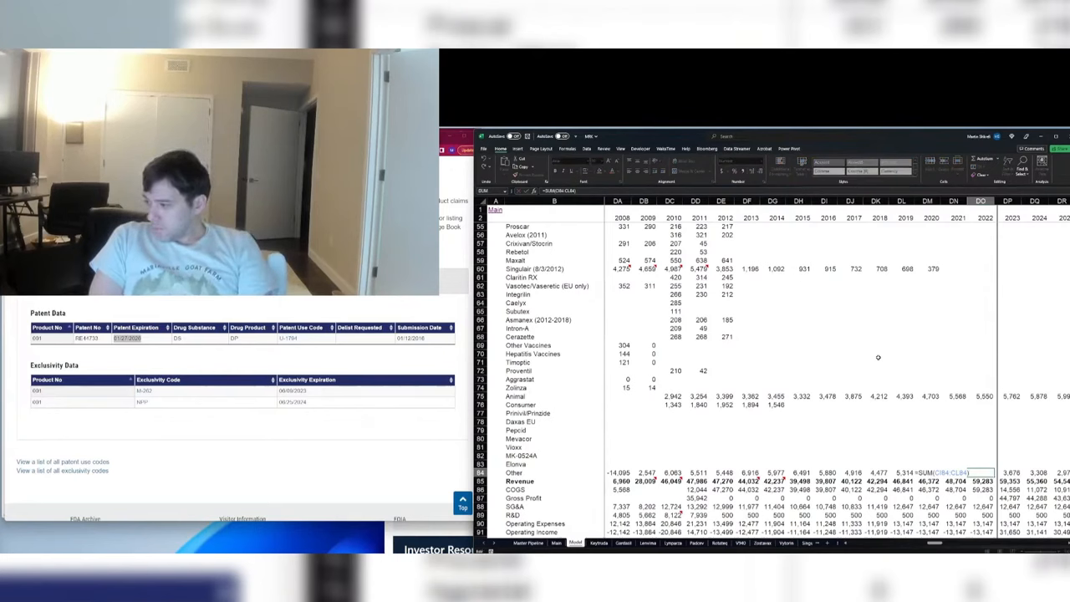
pyautogui.press('Escape')
pyautogui.hotkey('ctrl', 'v')
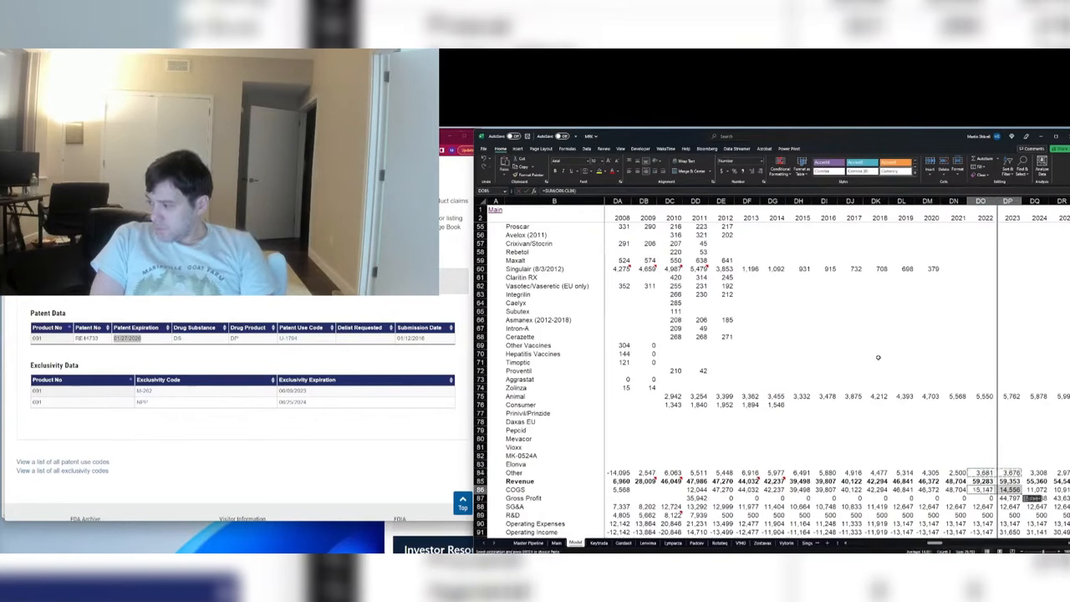
pyautogui.press('Down')
pyautogui.hotkey('shift', 'Right')
pyautogui.hotkey('shift', 'Down')
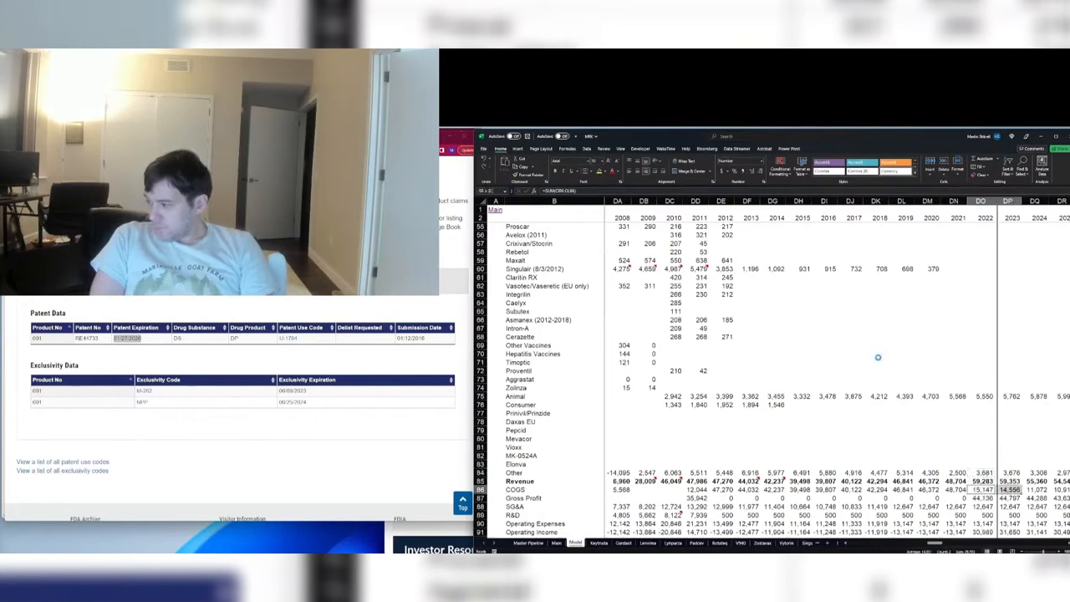
# Step: Sum the quarterly SG&A and R&D for 2022 and 2023, and set operating expenses to SG&A plus R&D in both years
pyautogui.press('Down')
pyautogui.press('Down')
pyautogui.press('Down')
pyautogui.hotkey('ctrl', 'v')
pyautogui.press('Down')
pyautogui.press('Down')
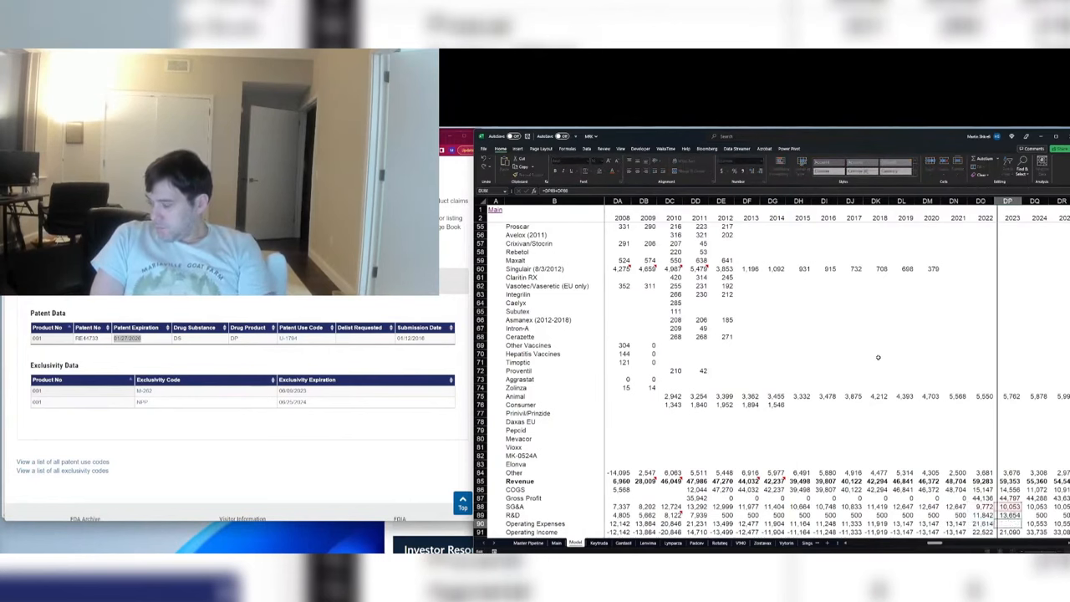
pyautogui.press('Down')
pyautogui.press('Down')
# Step: Examine the 2022 to 2024 income statement rows down to EPS and the R&D figures back to 2020
pyautogui.press('Right')
pyautogui.press('Right')
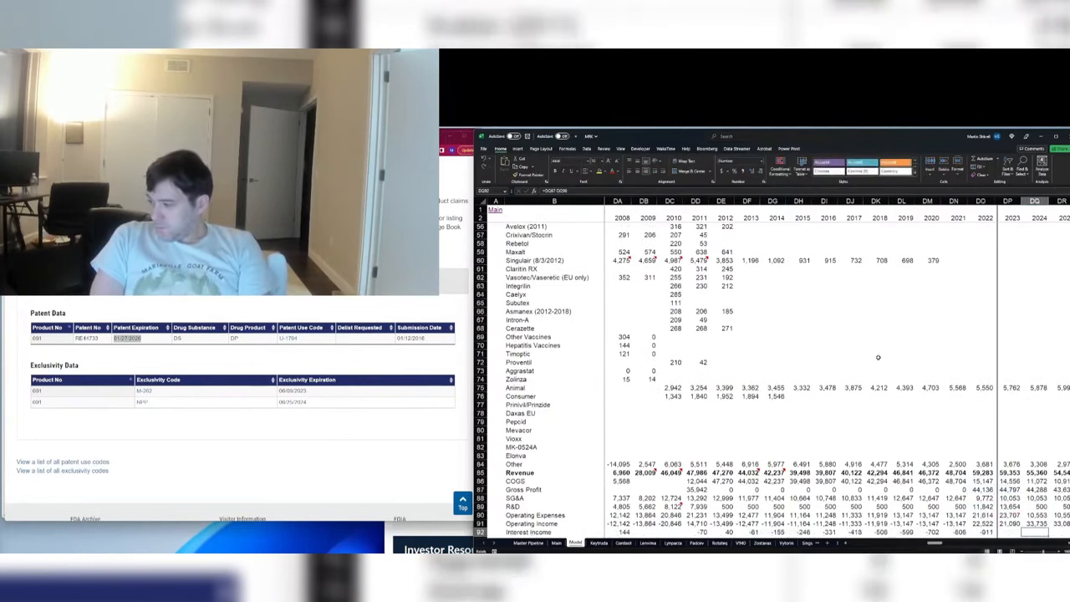
pyautogui.scroll(-3, 878, 357)
pyautogui.press('Left')
pyautogui.press('Left')
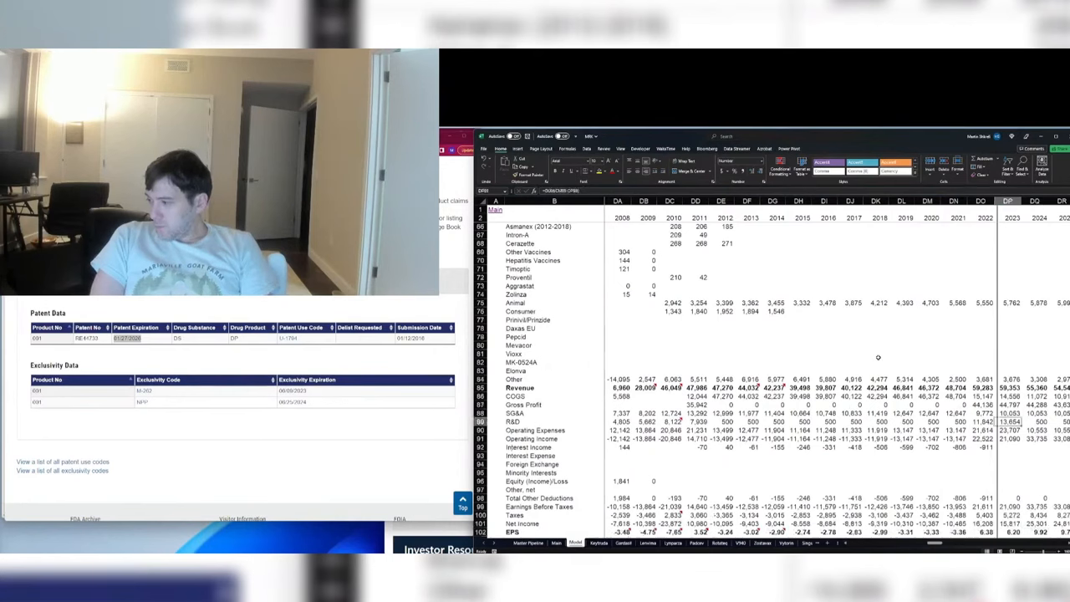
pyautogui.press('Up')
pyautogui.press('Up')
pyautogui.press('Up')
pyautogui.press('Left')
pyautogui.press('Left')
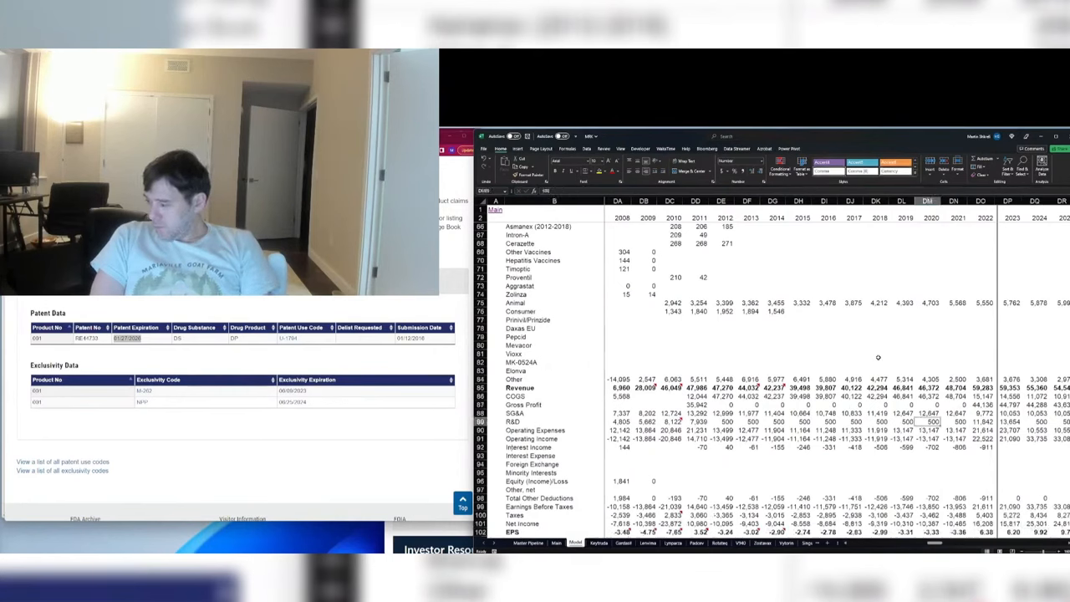
# Step: Clear the placeholder R&D values for 2012 through 2021 in the annual columns
pyautogui.press('Right')
pyautogui.hotkey('shift', 'Left')
pyautogui.hotkey('shift', 'Left')
pyautogui.hotkey('shift', 'Left')
pyautogui.hotkey('shift', 'Left')
pyautogui.hotkey('shift', 'Left')
pyautogui.hotkey('shift', 'Left')
pyautogui.hotkey('shift', 'Left')
pyautogui.hotkey('shift', 'Left')
pyautogui.hotkey('shift', 'Left')
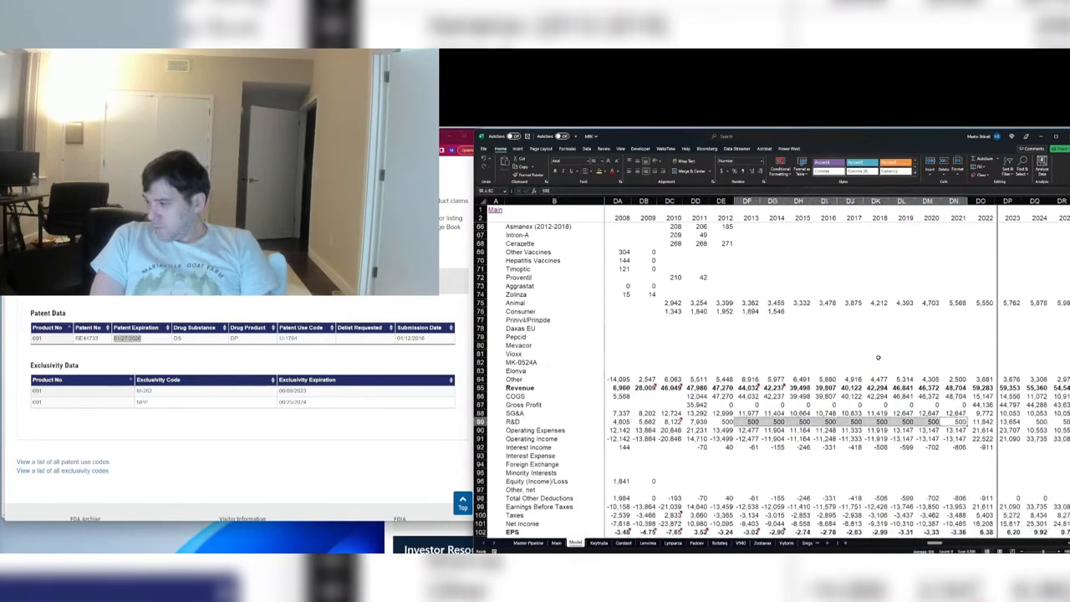
pyautogui.press('Delete')
# Step: Clear the forecast R&D values for 2024 through 2026
pyautogui.press('Right')
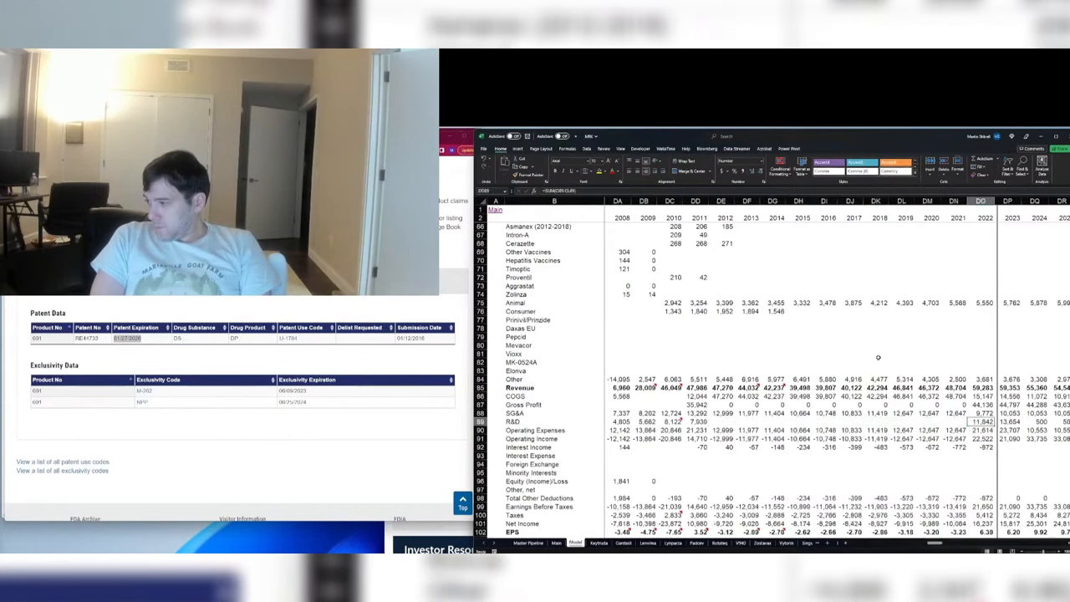
pyautogui.press('Right')
pyautogui.press('Right')
pyautogui.hotkey('shift', 'Right')
pyautogui.hotkey('shift', 'Right')
pyautogui.press('Delete')
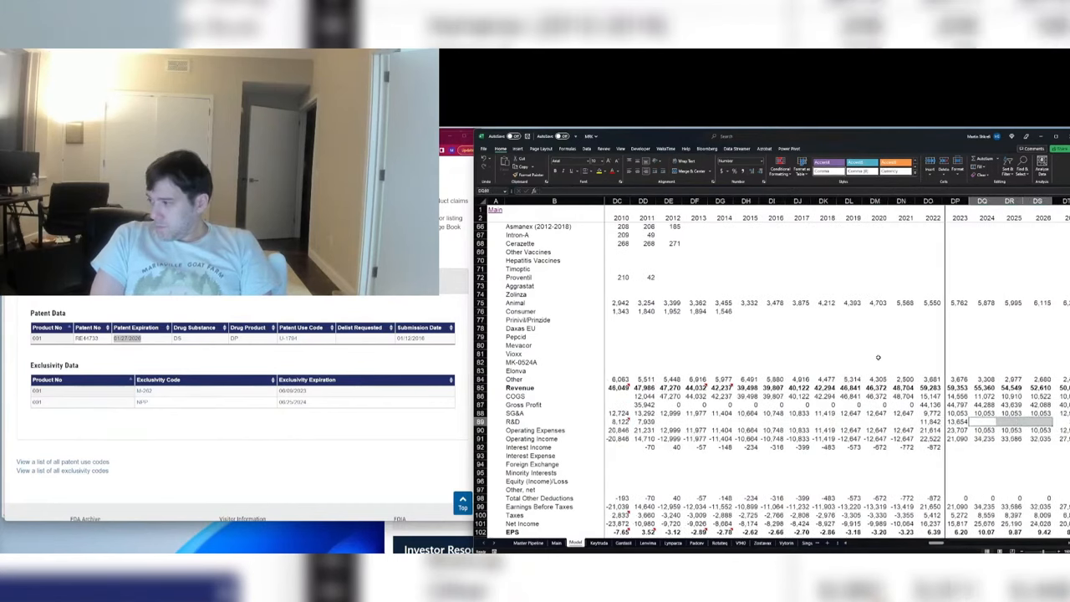
# Step: Copy the 2022 and 2023 R&D annual-sum formulas into the Interest Income row for the same years
pyautogui.press('Left')
pyautogui.press('Left')
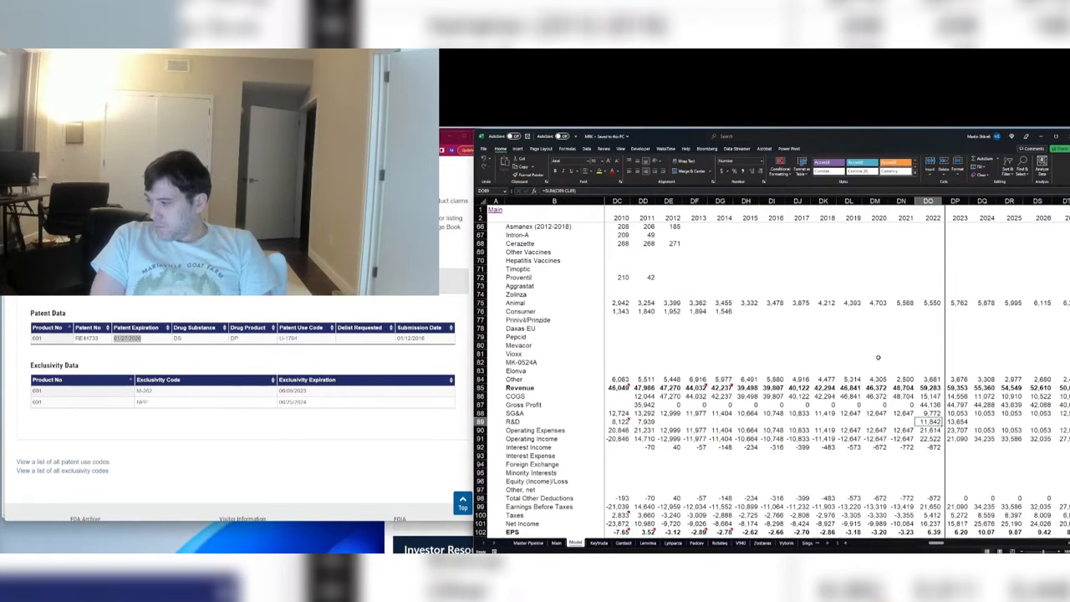
pyautogui.hotkey('shift', 'Right')
pyautogui.hotkey('ctrl', 'c')
pyautogui.press('Down')
pyautogui.press('Down')
pyautogui.press('Down')
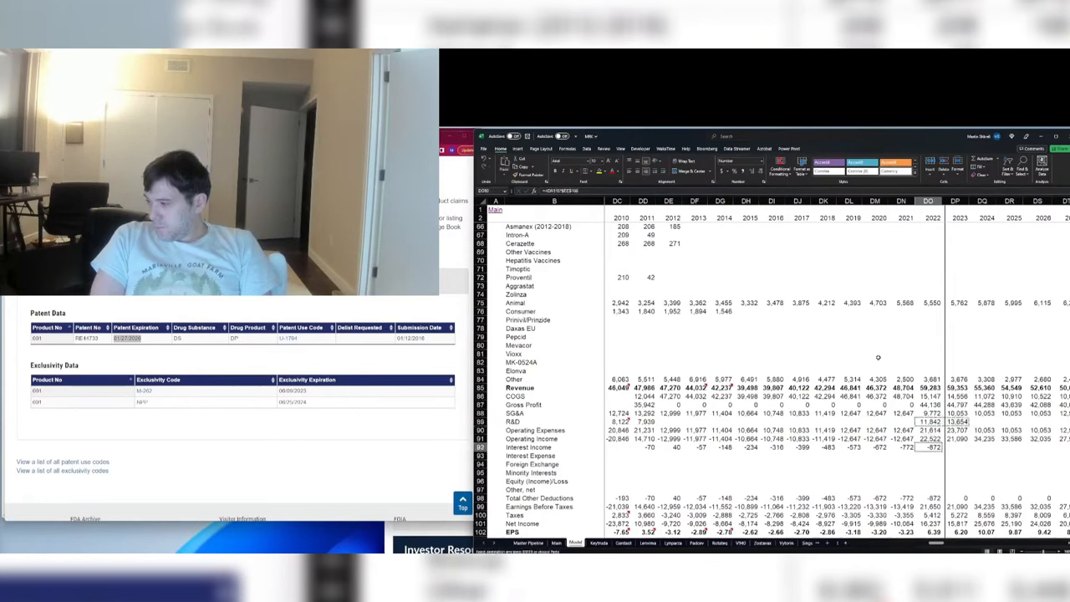
pyautogui.press('Return')
pyautogui.press('Up')
pyautogui.hotkey('shift', 'Right')
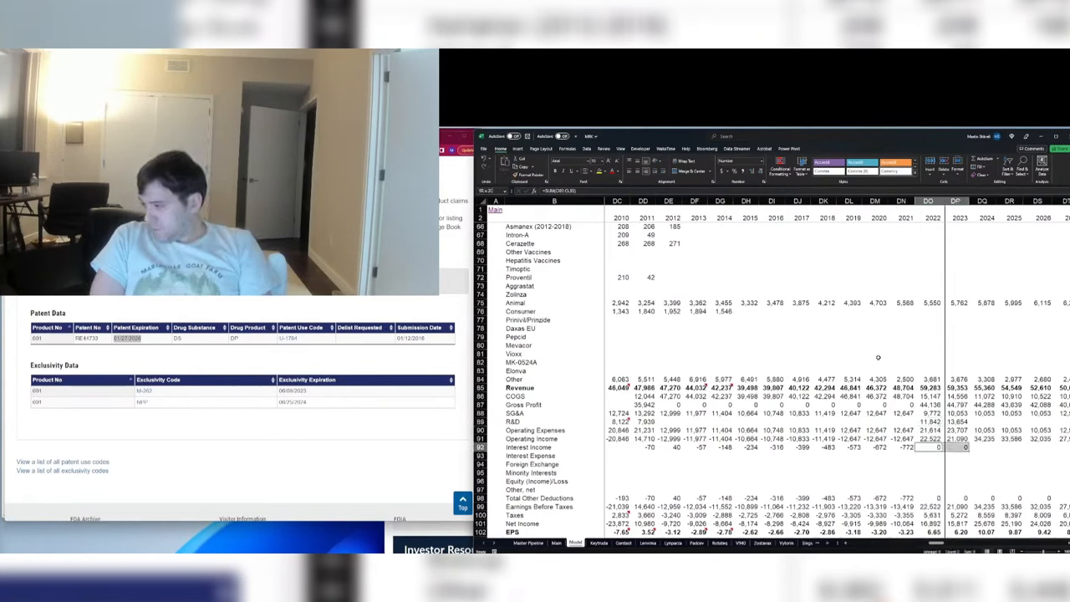
# Step: Copy the 2022 and 2023 Interest Income sum formulas down through the Other, net row
pyautogui.hotkey('ctrl', 'c')
pyautogui.hotkey('shift', 'Down')
pyautogui.hotkey('shift', 'Down')
pyautogui.hotkey('shift', 'Down')
pyautogui.hotkey('shift', 'Down')
pyautogui.hotkey('shift', 'Down')
pyautogui.hotkey('ctrl', 'v')
pyautogui.press('Escape')
# Step: Clear the 2022 and 2023 formulas in Interest Income and in Foreign Exchange through Other, net, keeping Interest Expense
pyautogui.press('Down')
pyautogui.press('Up')
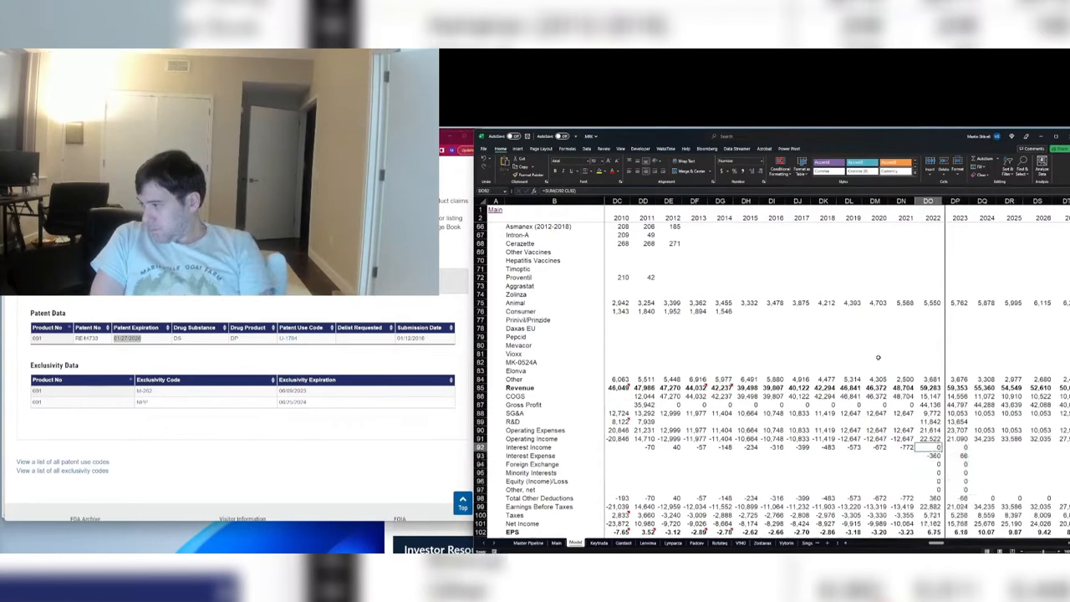
pyautogui.press('Delete')
pyautogui.press('Right')
pyautogui.press('Delete')
pyautogui.press('Down')
pyautogui.press('Down')
pyautogui.hotkey('shift', 'Down')
pyautogui.hotkey('shift', 'Down')
pyautogui.hotkey('shift', 'Down')
pyautogui.hotkey('shift', 'Left')
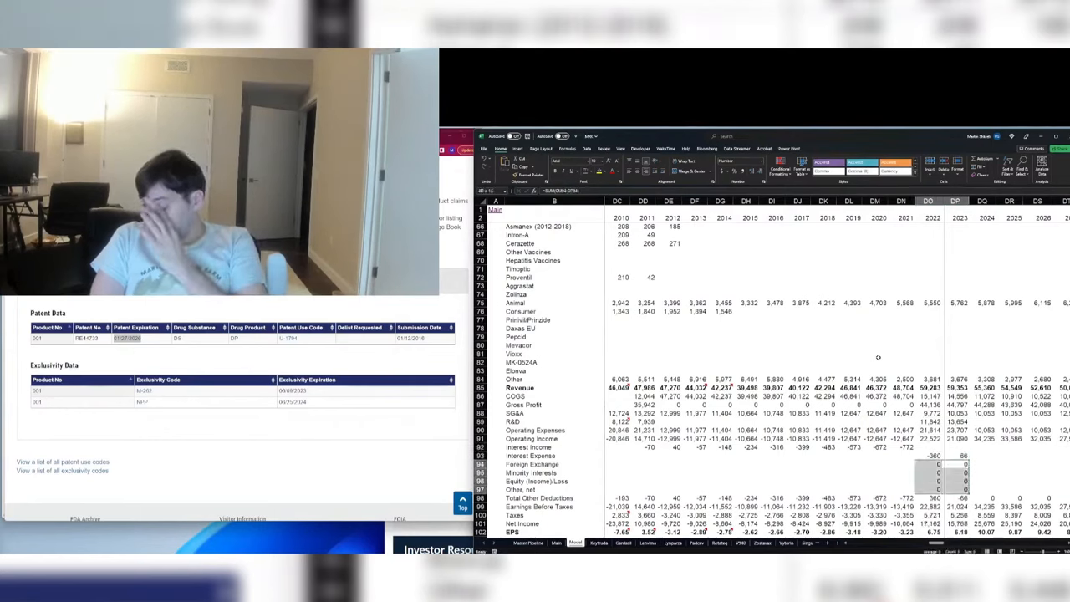
pyautogui.press('Delete')
# Step: Copy the 2022 and 2023 Interest Expense sum formulas into the Taxes row for the same years
pyautogui.press('Down')
pyautogui.press('Down')
pyautogui.press('Down')
pyautogui.press('Down')
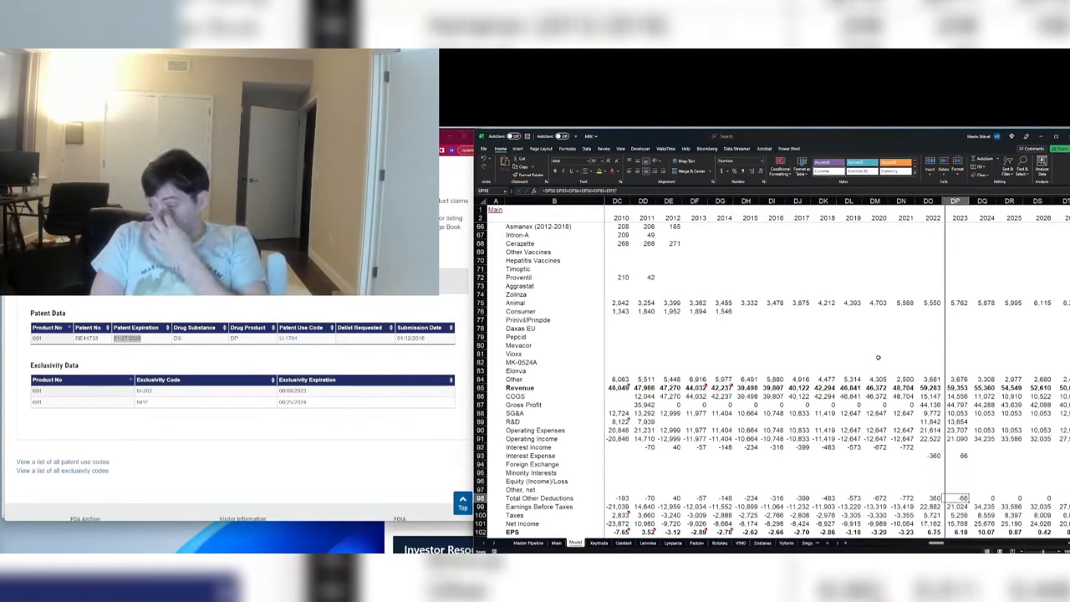
pyautogui.press('Up')
pyautogui.press('Up')
pyautogui.press('Up')
pyautogui.press('Up')
pyautogui.press('Up')
pyautogui.press('Left')
pyautogui.hotkey('shift', 'Right')
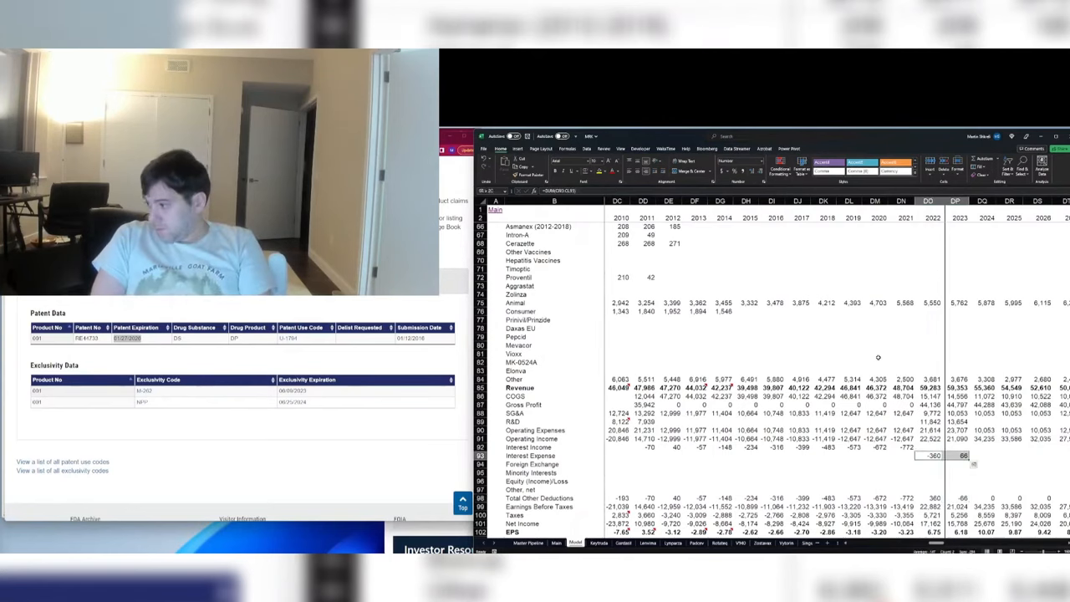
pyautogui.hotkey('ctrl', 'c')
pyautogui.press('Down')
pyautogui.press('Down')
pyautogui.press('Down')
pyautogui.press('Down')
pyautogui.press('Down')
pyautogui.press('Down')
pyautogui.press('Down')
pyautogui.hotkey('ctrl', 'v')
pyautogui.press('Escape')
pyautogui.press('Down')
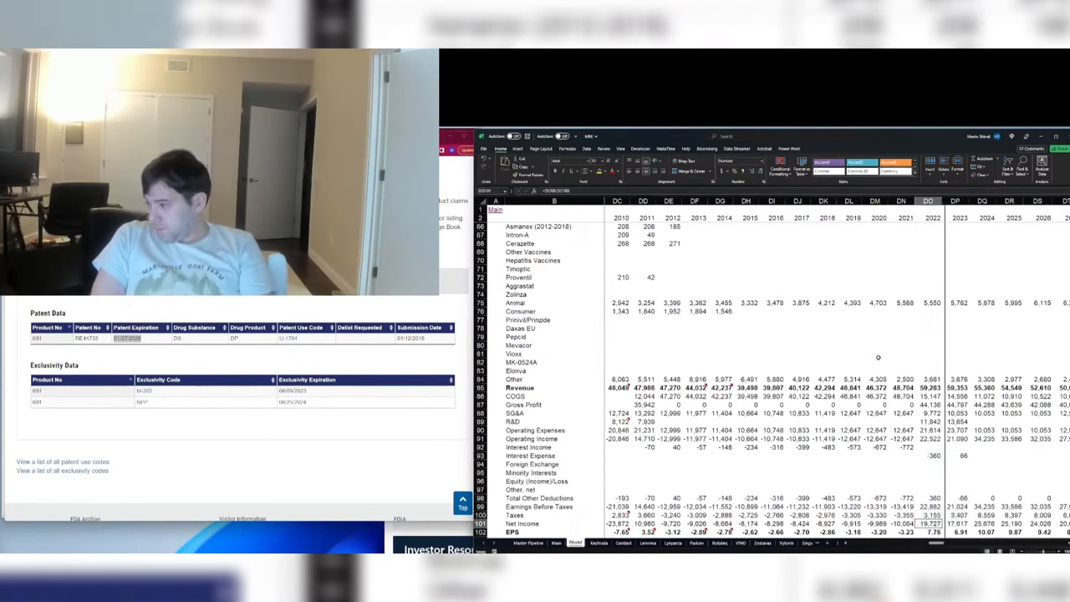
# Step: Look over the 2022 EPS and Shares rows beneath Net Income
pyautogui.press('Down')
pyautogui.press('Down')
pyautogui.press('Down')
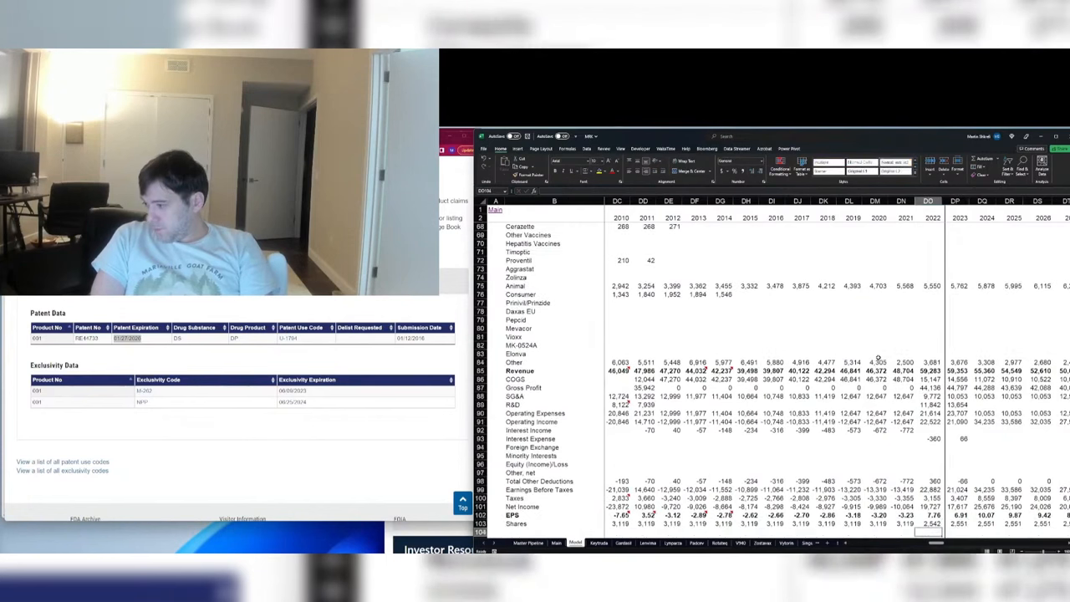
pyautogui.press('Up')
pyautogui.press('Up')
pyautogui.press('Up')
pyautogui.press('Up')
pyautogui.press('Up')
pyautogui.press('Up')
pyautogui.press('Up')
pyautogui.press('Up')
pyautogui.press('Up')
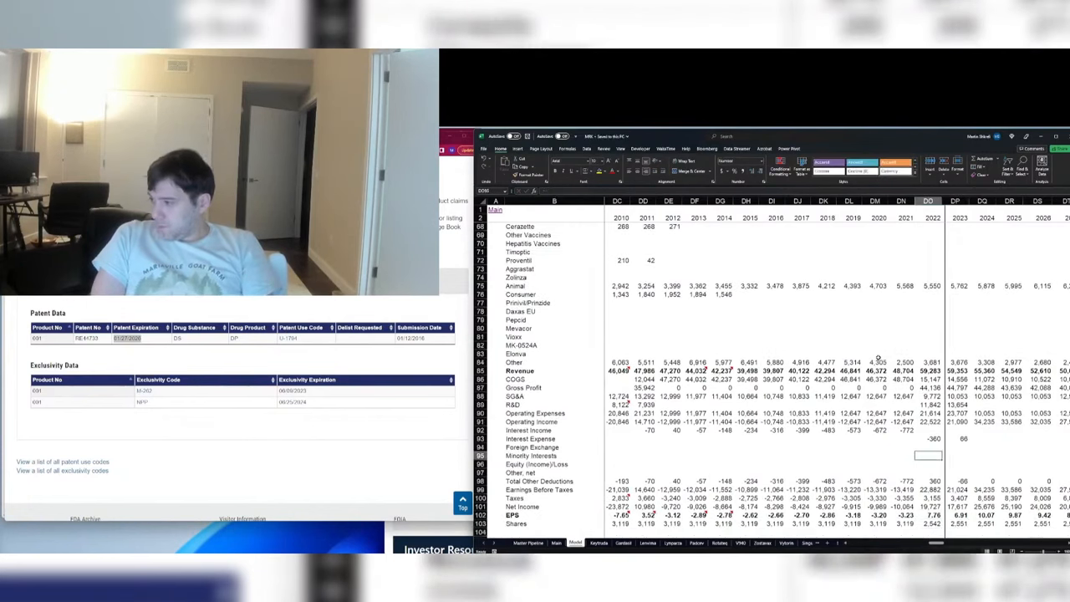
# Step: Examine the net income projections through 2035 and the valuation block with the NPV and per-share value beyond them
pyautogui.press('Right')
pyautogui.press('Right')
pyautogui.press('Right')
pyautogui.press('Right')
pyautogui.press('Right')
pyautogui.press('Right')
pyautogui.press('Right')
pyautogui.press('Right')
pyautogui.press('Right')
pyautogui.press('Right')
pyautogui.press('Right')
pyautogui.press('Right')
pyautogui.press('Right')
pyautogui.press('Right')
pyautogui.press('Right')
pyautogui.press('Right')
pyautogui.press('Right')
pyautogui.press('Right')
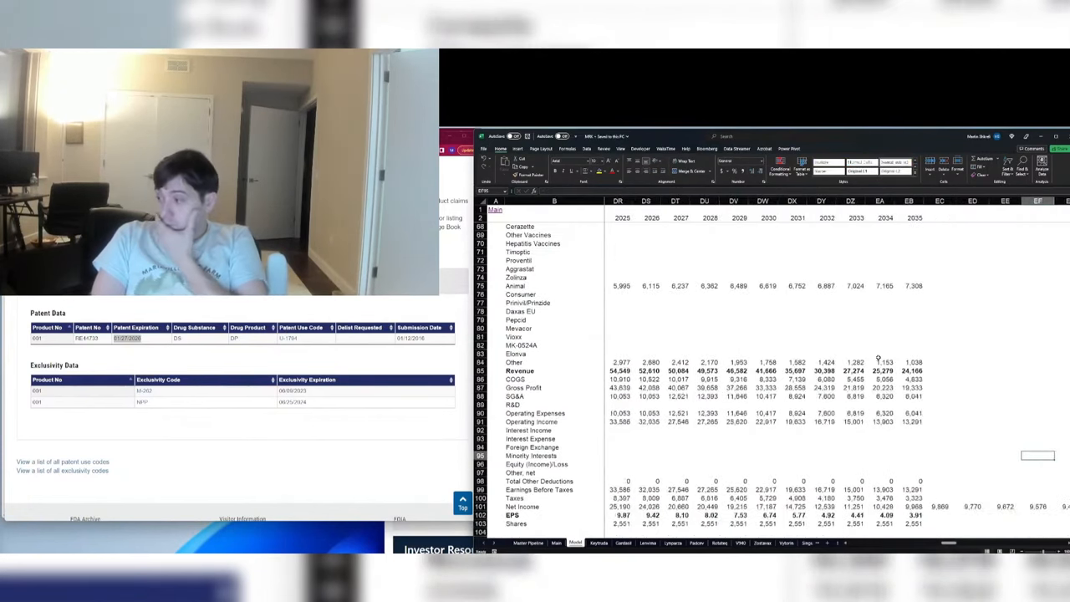
pyautogui.press('Down')
pyautogui.press('Down')
pyautogui.press('Down')
pyautogui.press('Down')
pyautogui.press('Down')
pyautogui.press('Down')
pyautogui.press('Down')
pyautogui.press('Down')
pyautogui.press('Down')
pyautogui.press('Down')
pyautogui.press('Down')
pyautogui.press('Down')
pyautogui.press('Down')
pyautogui.press('Down')
pyautogui.press('Down')
pyautogui.press('Down')
pyautogui.press('Down')
pyautogui.press('Down')
pyautogui.press('Down')
pyautogui.press('Down')
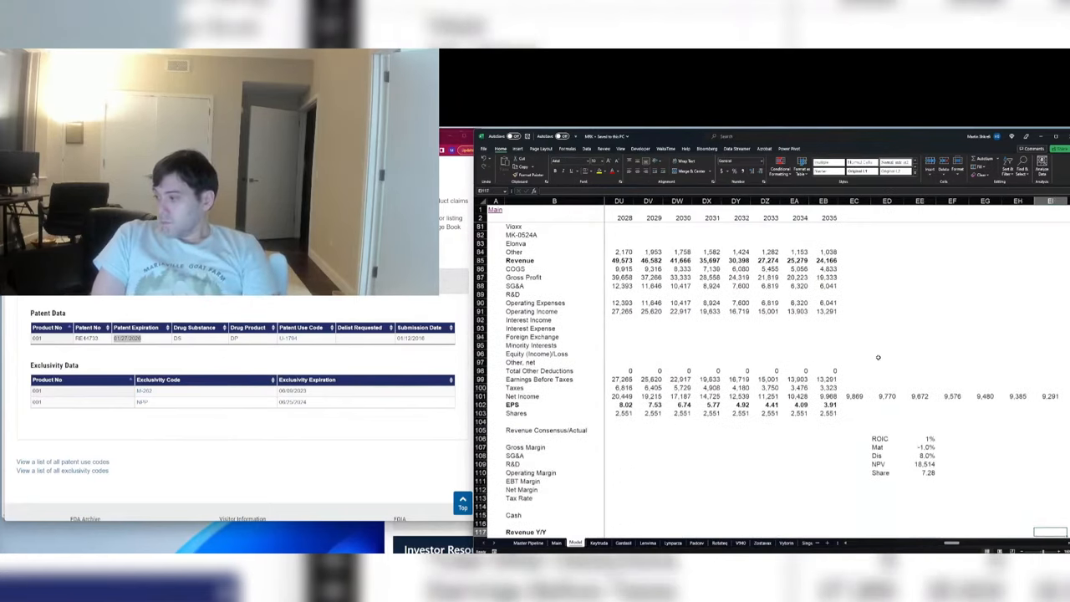
pyautogui.press('Right')
pyautogui.press('Left')
pyautogui.press('Left')
pyautogui.press('Left')
pyautogui.press('Up')
pyautogui.press('Up')
pyautogui.press('Up')
pyautogui.press('Up')
pyautogui.press('Up')
pyautogui.press('Up')
pyautogui.press('Up')
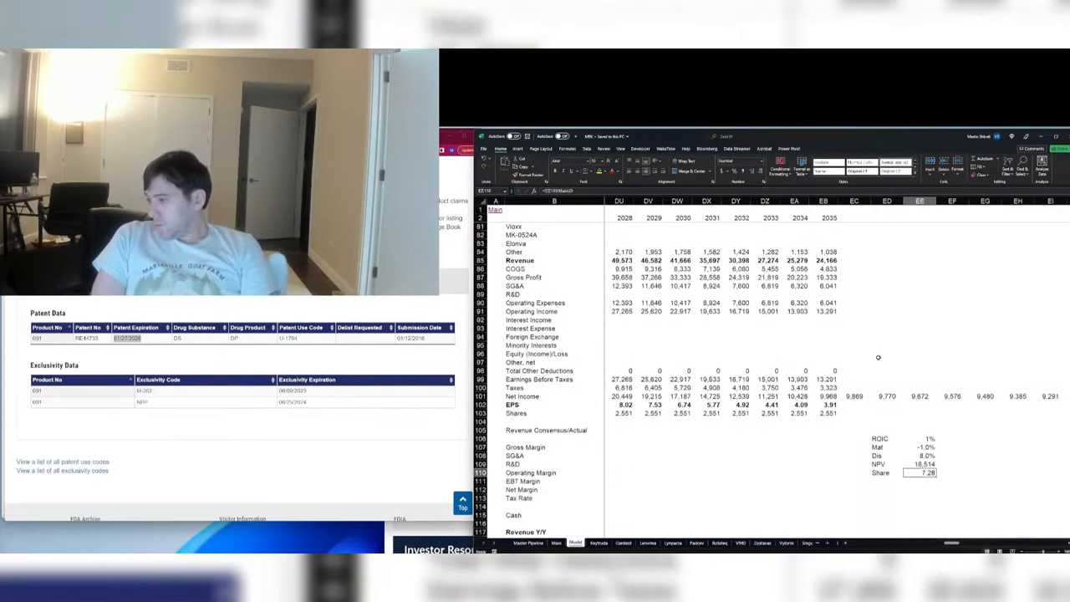
# Step: Shift the NPV formula's net income range to DQ101:GS101 so discounting starts with 2024
pyautogui.press('Up')
pyautogui.press('F2')
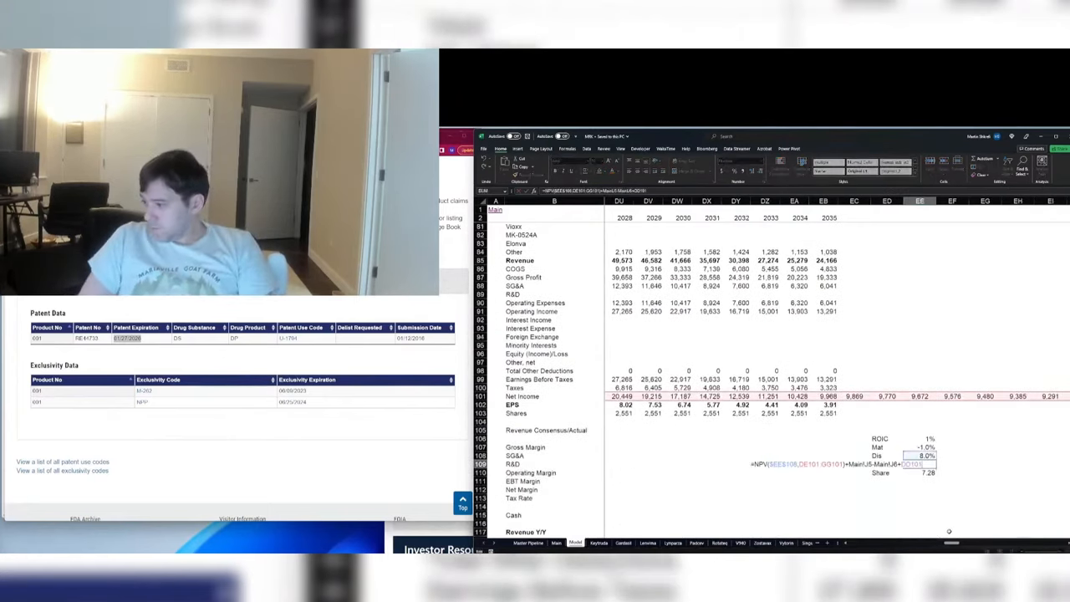
pyautogui.moveTo(950, 543); pyautogui.dragTo(939, 546)
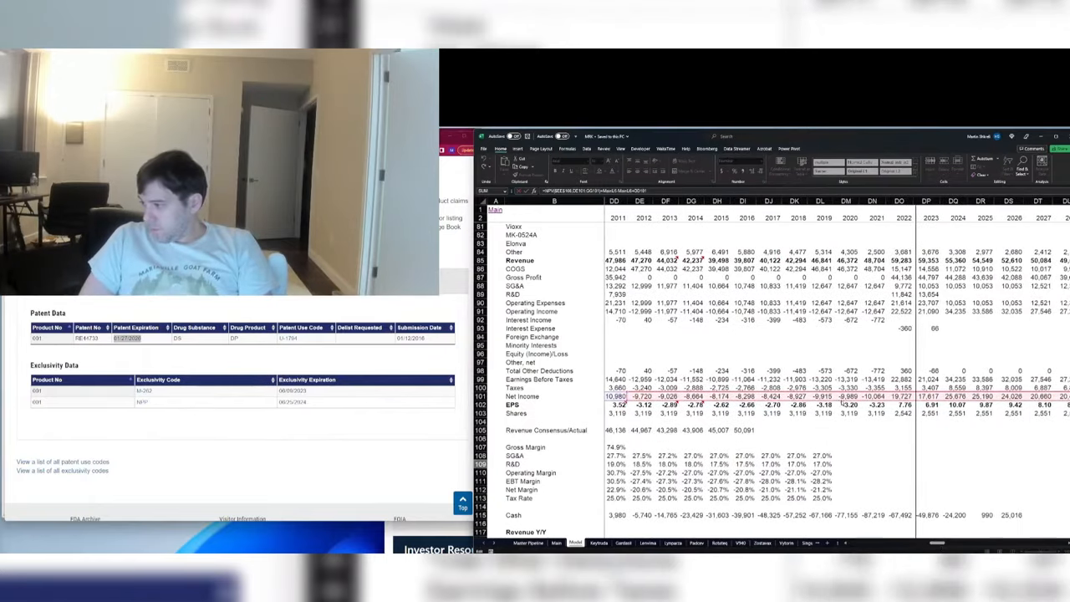
pyautogui.moveTo(843, 402); pyautogui.dragTo(1037, 402)
pyautogui.press('Return')
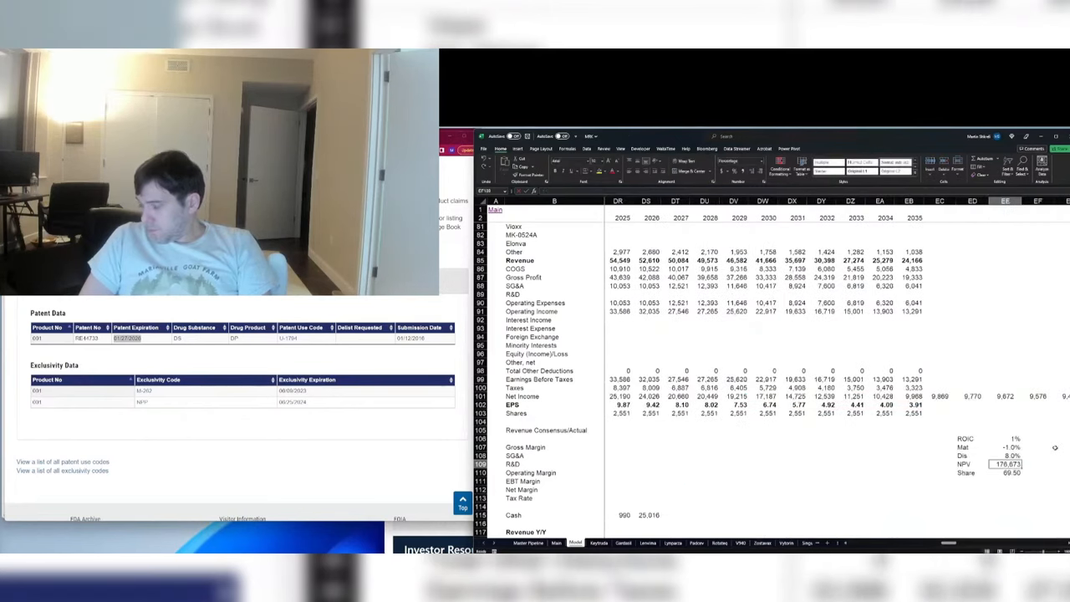
# Step: Change the net income cell added at the end of the NPV formula to DP101, the 2023 value
pyautogui.press('F2')
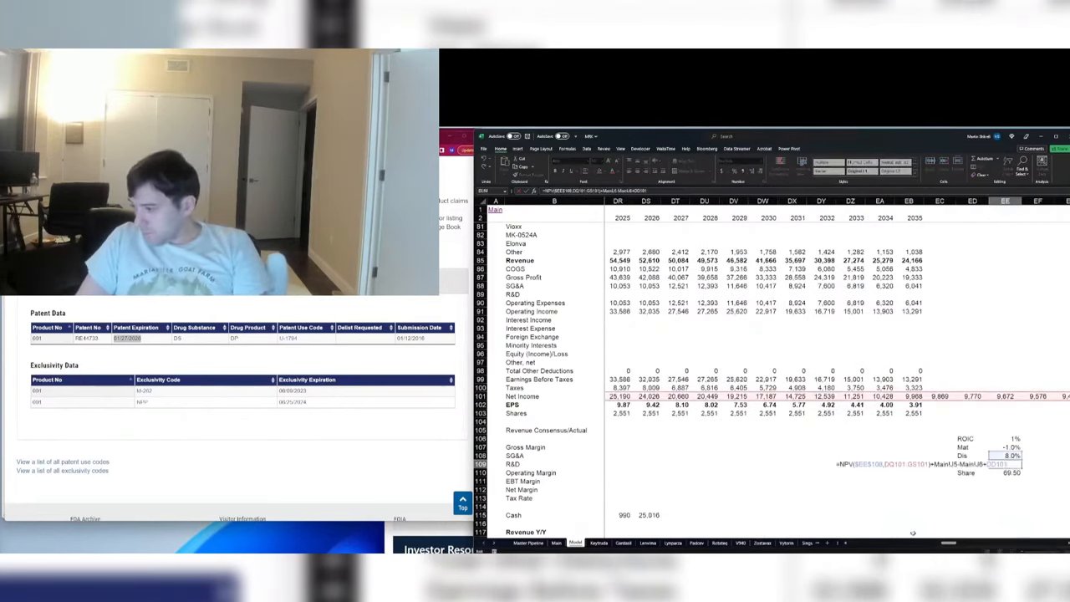
pyautogui.hscroll(-5, 836, 376)
pyautogui.moveTo(694, 399); pyautogui.dragTo(1011, 395)
pyautogui.press('Tab')
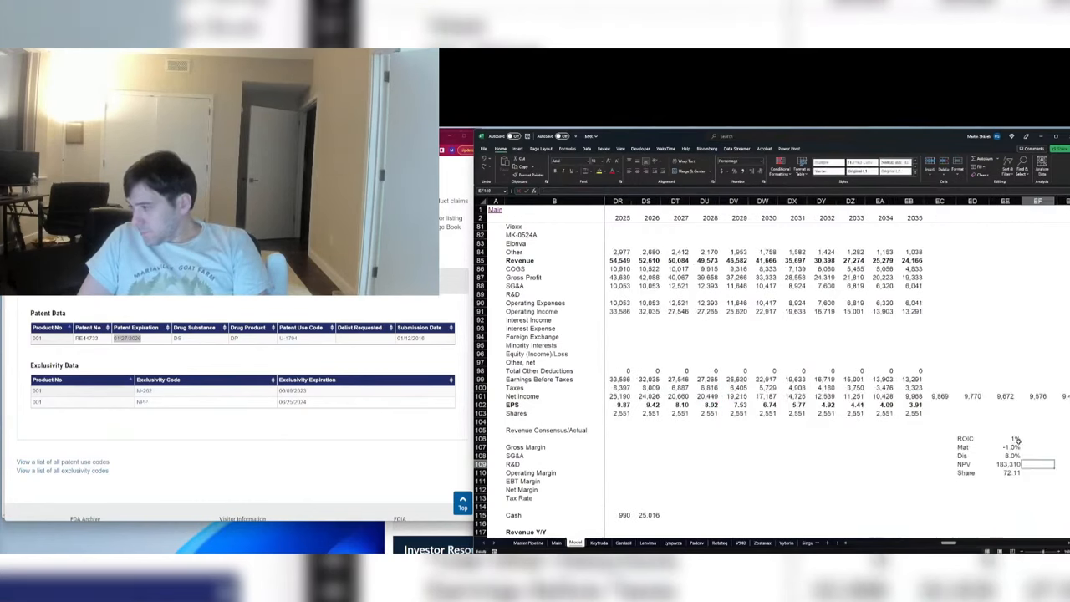
# Step: Check the cell references in the revised NPV formula
pyautogui.click(1007, 464)
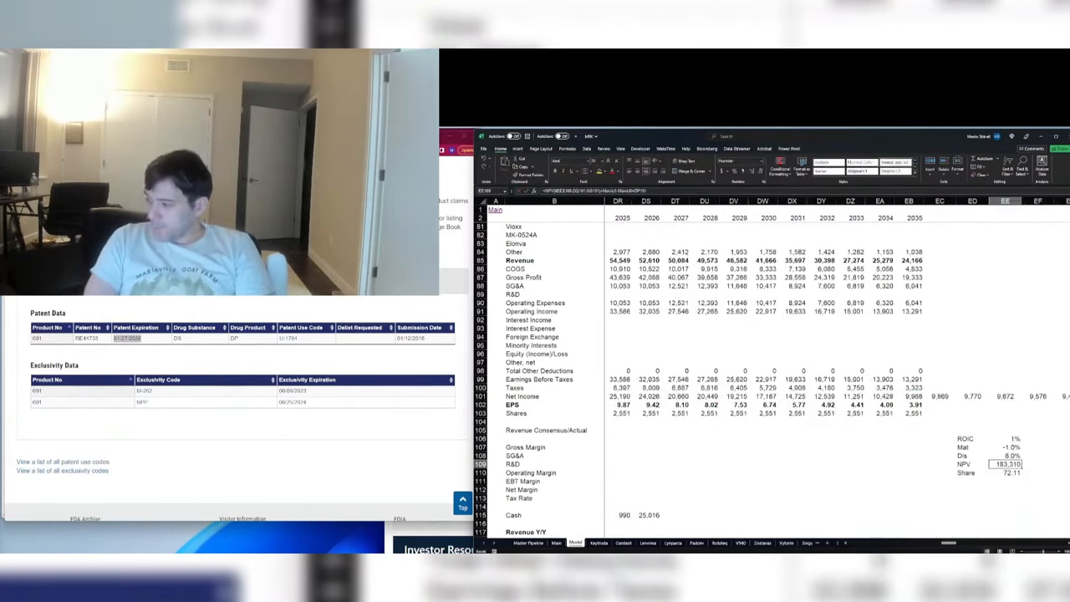
pyautogui.press('F2')
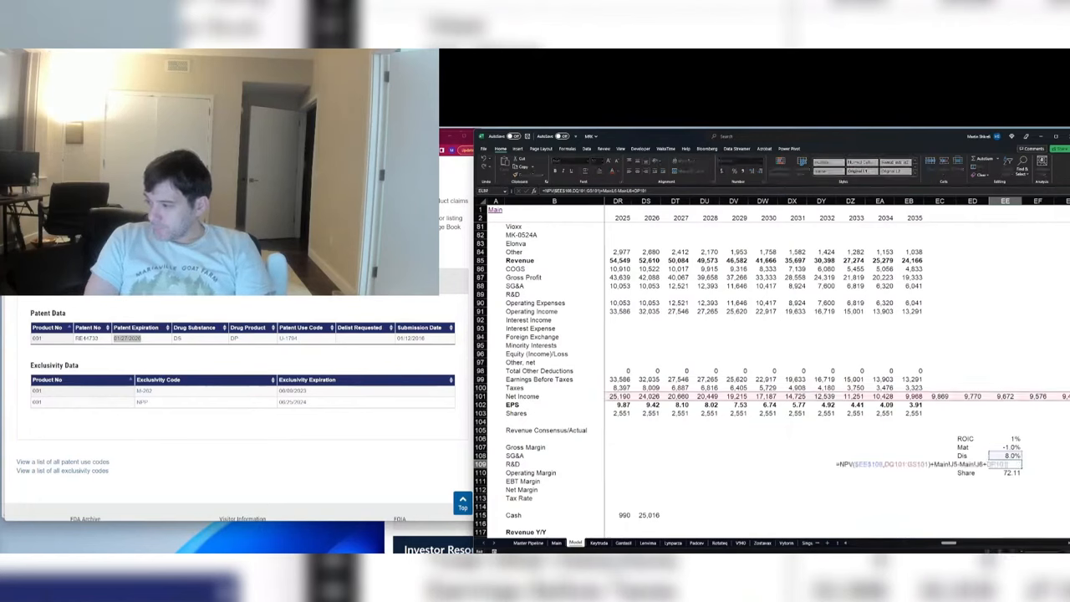
pyautogui.press('Tab')
pyautogui.press('Left')
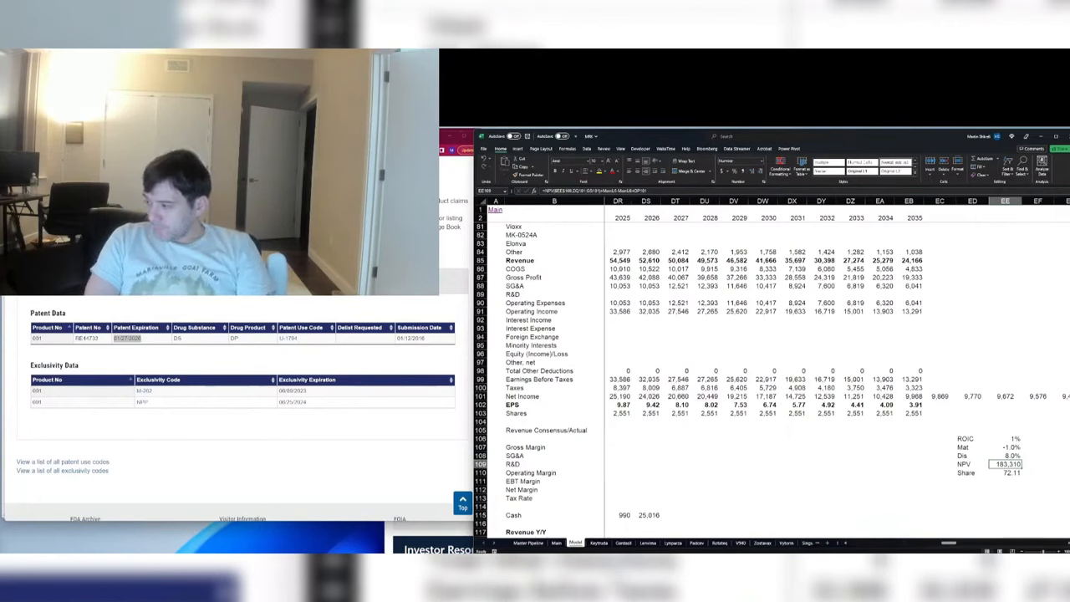
# Step: Look back across the model from the valuation block through the annual columns to the quarterly columns around 2018
pyautogui.press('Left')
pyautogui.press('Left')
pyautogui.press('Left')
pyautogui.press('Left')
pyautogui.press('Left')
pyautogui.press('Left')
pyautogui.press('Left')
pyautogui.press('Left')
pyautogui.press('Left')
pyautogui.press('Left')
pyautogui.press('Left')
pyautogui.press('Left')
pyautogui.press('Left')
pyautogui.press('Left')
pyautogui.press('Left')
pyautogui.press('Left')
pyautogui.press('Left')
pyautogui.press('Left')
pyautogui.press('Left')
pyautogui.press('Left')
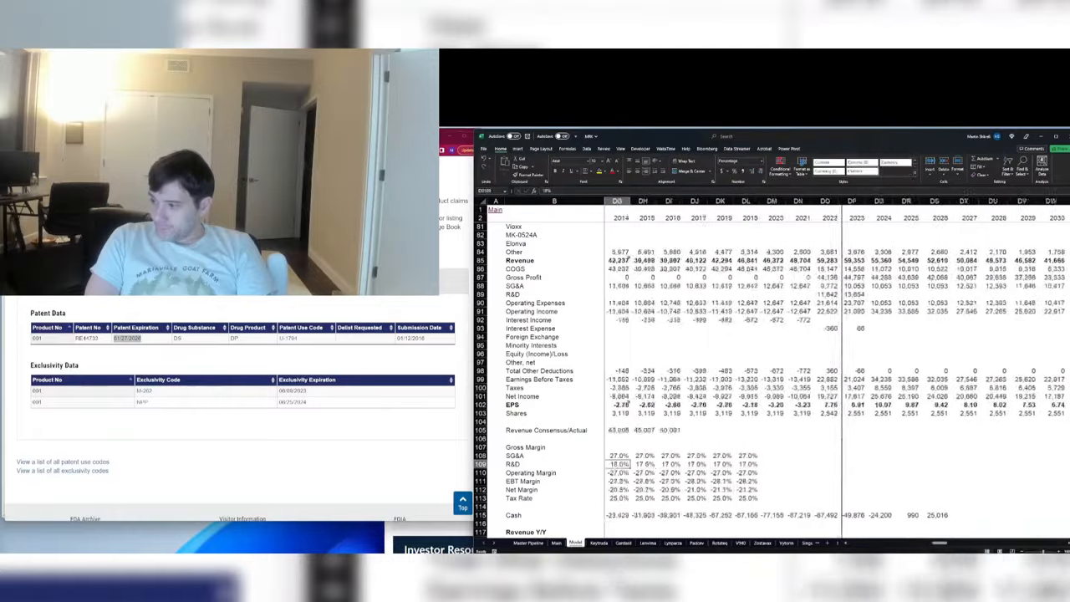
pyautogui.press('Left')
pyautogui.press('Left')
pyautogui.press('Left')
pyautogui.press('Left')
pyautogui.press('Left')
pyautogui.press('Left')
pyautogui.press('Left')
pyautogui.press('Left')
pyautogui.press('Left')
pyautogui.press('Left')
pyautogui.press('Left')
pyautogui.press('Left')
pyautogui.press('Left')
pyautogui.press('Left')
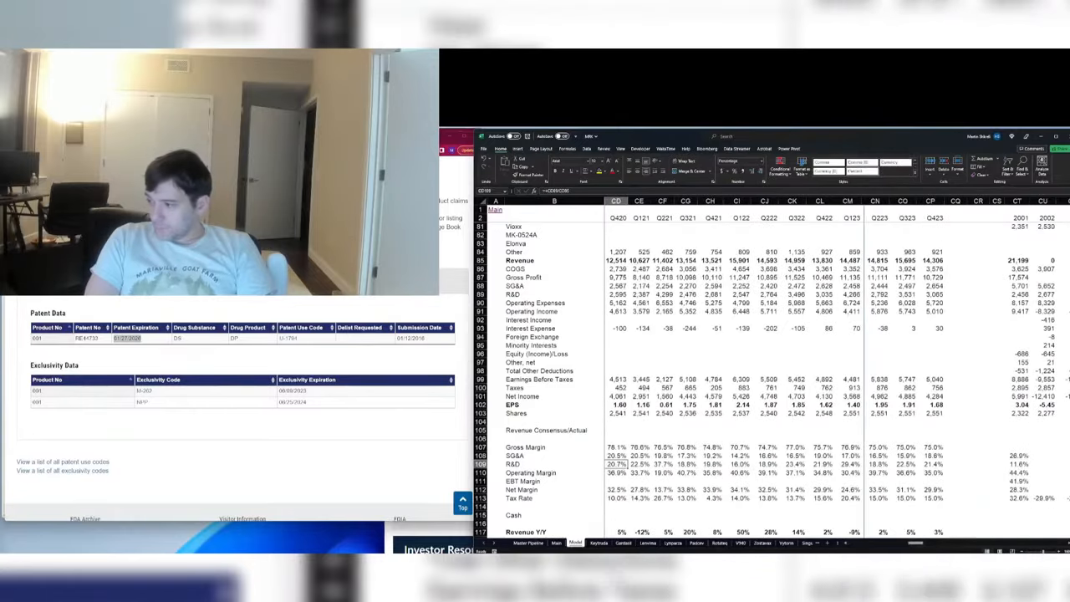
pyautogui.press('Right')
pyautogui.press('Left')
pyautogui.press('Left')
pyautogui.press('Left')
pyautogui.press('Left')
pyautogui.press('Left')
pyautogui.press('Left')
pyautogui.press('Left')
pyautogui.press('Left')
pyautogui.press('Left')
pyautogui.press('Left')
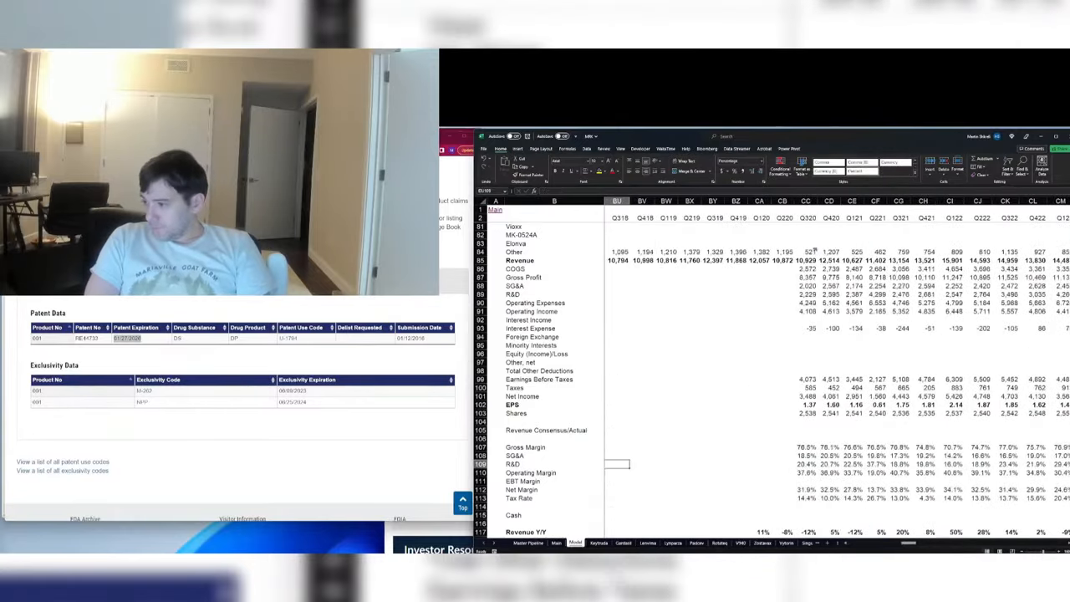
# Step: Locate the balance sheet block beneath the growth rows and bring the 2022 and 2023 quarterly columns into reach
pyautogui.press('pagedown')
pyautogui.press('Right')
pyautogui.press('Right')
pyautogui.press('Right')
pyautogui.press('Right')
pyautogui.press('Right')
pyautogui.press('Right')
pyautogui.press('Right')
pyautogui.press('Right')
pyautogui.press('Right')
pyautogui.press('Right')
pyautogui.press('Right')
pyautogui.press('Right')
pyautogui.press('Right')
pyautogui.press('Right')
pyautogui.press('Right')
pyautogui.press('Right')
pyautogui.press('Right')
pyautogui.press('Right')
pyautogui.press('Right')
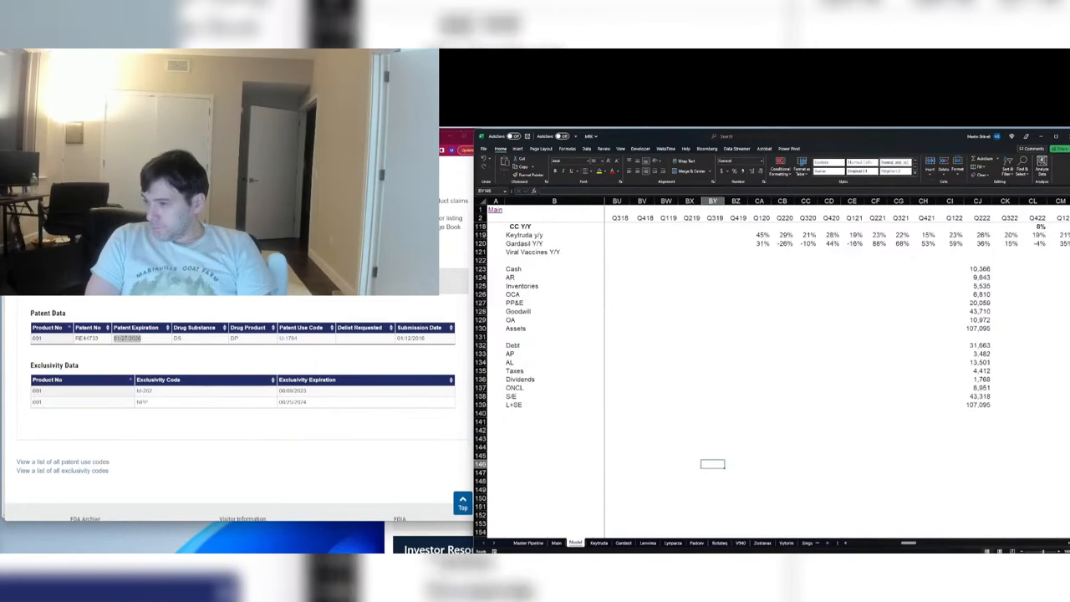
pyautogui.press('Left')
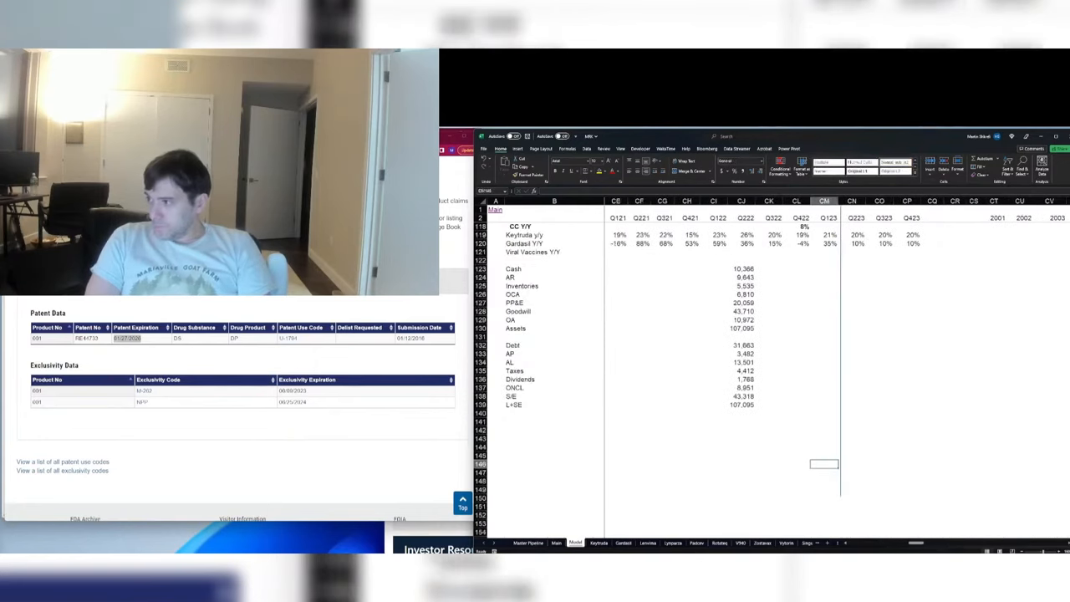
# Step: Insert a new row directly above Cash in the balance sheet and label it Net Cash
pyautogui.hotkey('ctrl', 'Up')
pyautogui.press('Down')
pyautogui.press('Down')
pyautogui.press('Down')
pyautogui.press('Left')
pyautogui.press('Left')
pyautogui.press('Left')
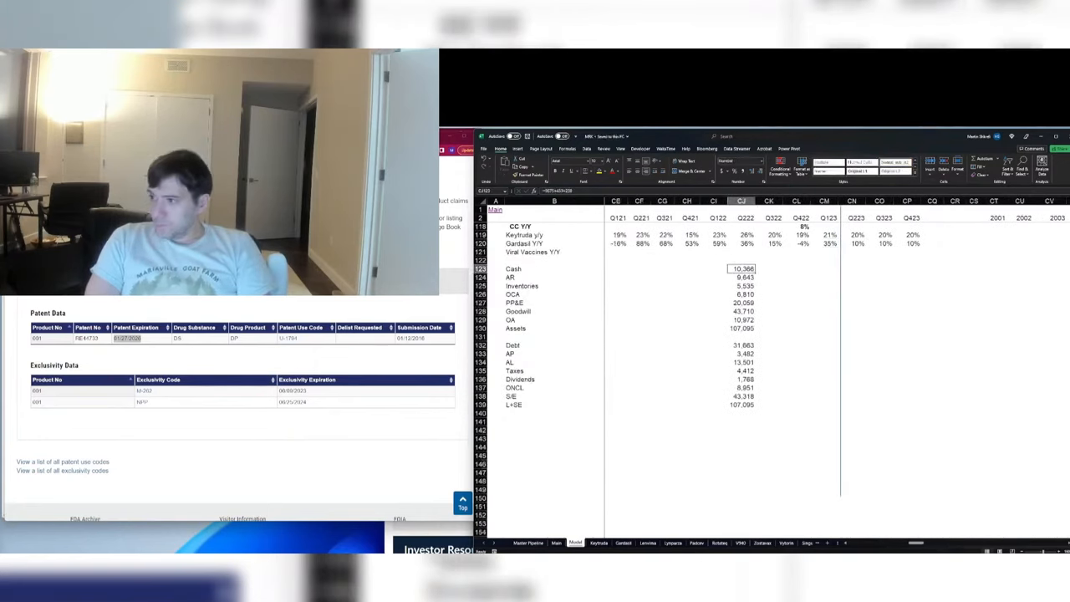
pyautogui.hotkey('shift', 'space')
pyautogui.hotkey('ctrl', 'shift', '+')
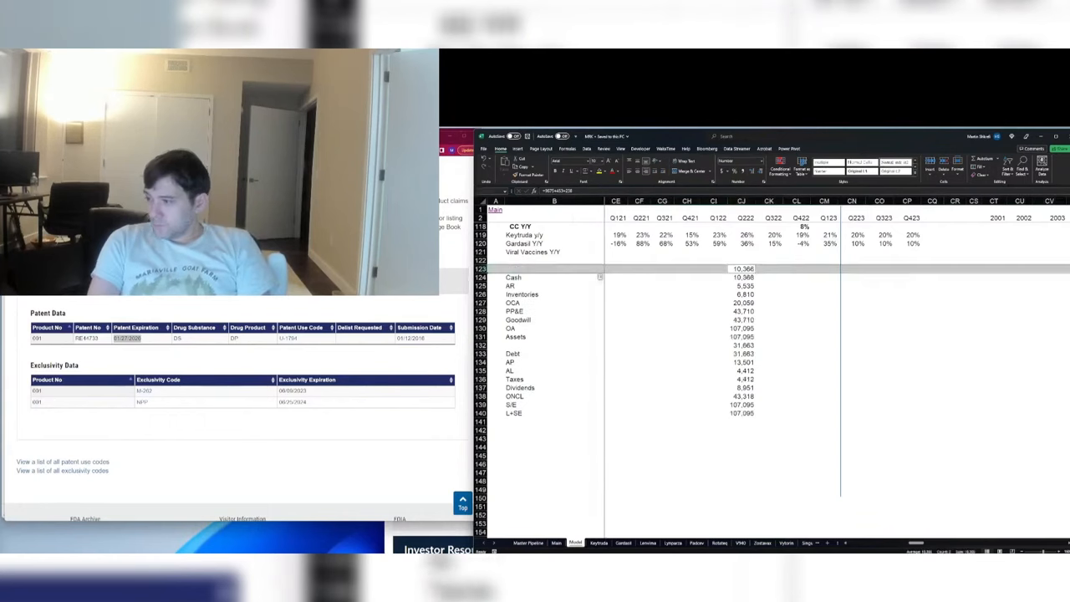
pyautogui.hotkey('ctrl', 'Left')
pyautogui.press('Right')
pyautogui.write('Net Cash')
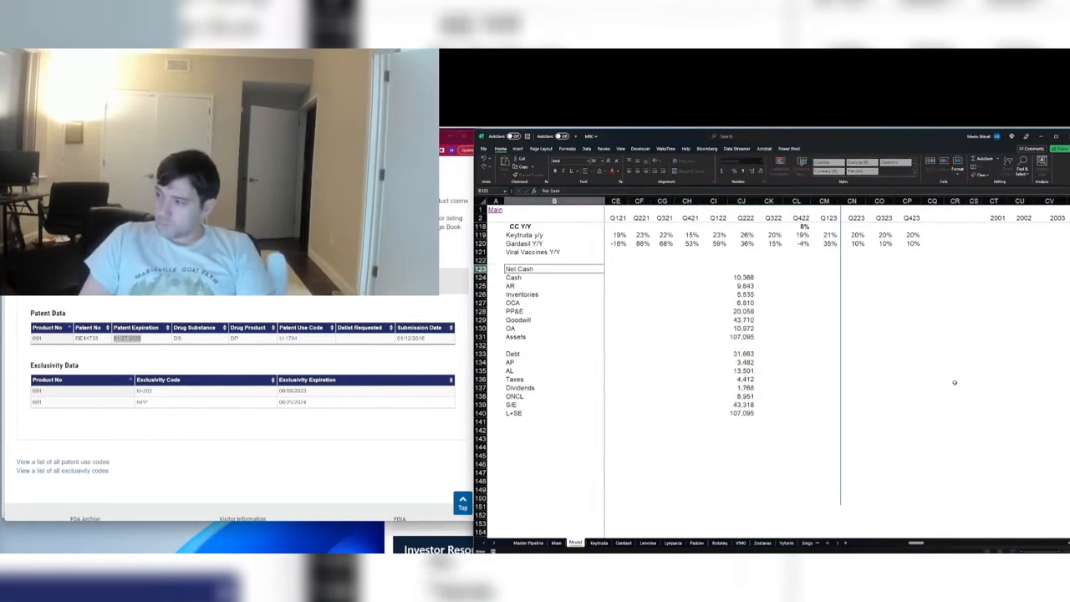
# Step: Calculate Q222 Net Cash with a formula subtracting Debt from Cash
pyautogui.press('Right')
pyautogui.press('Right')
pyautogui.press('Right')
pyautogui.press('Right')
pyautogui.press('Right')
pyautogui.press('Right')
pyautogui.write('=')
pyautogui.press('Down')
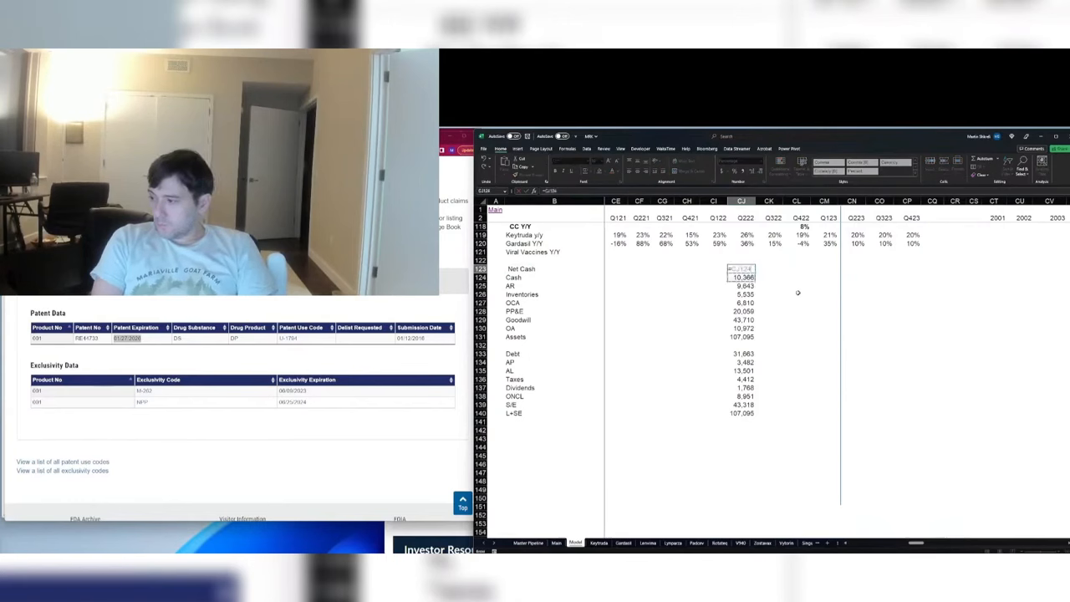
pyautogui.write('-')
pyautogui.press('Down')
pyautogui.press('Down')
pyautogui.press('Down')
pyautogui.press('Down')
pyautogui.press('Down')
pyautogui.press('Down')
pyautogui.press('Down')
pyautogui.press('Down')
pyautogui.press('Down')
pyautogui.press('Down')
pyautogui.press('Return')
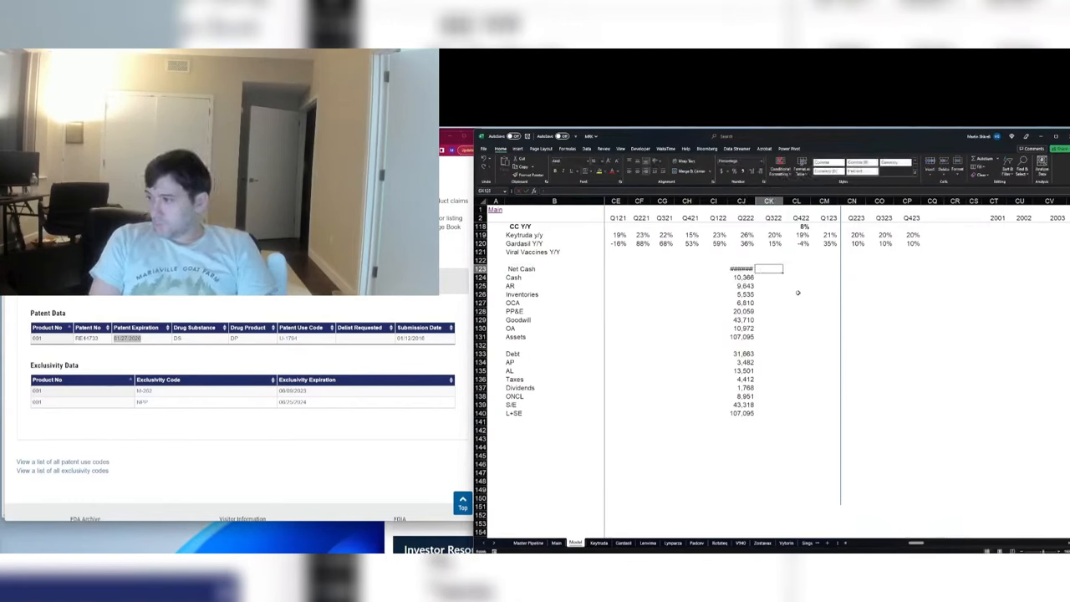
# Step: Format the Q222 Net Cash cell as a number with a thousands separator and no decimals
pyautogui.press('Up')
pyautogui.hotkey('ctrl', '1')
pyautogui.press('Up')
pyautogui.press('Up')
pyautogui.press('Up')
pyautogui.press('Up')
pyautogui.press('Up')
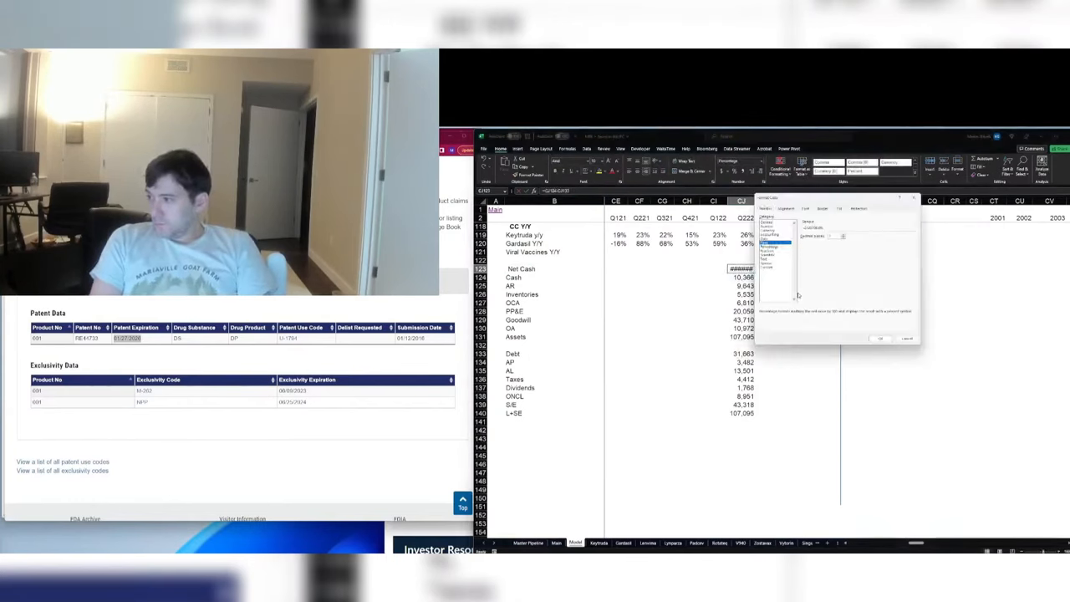
pyautogui.press('Return')
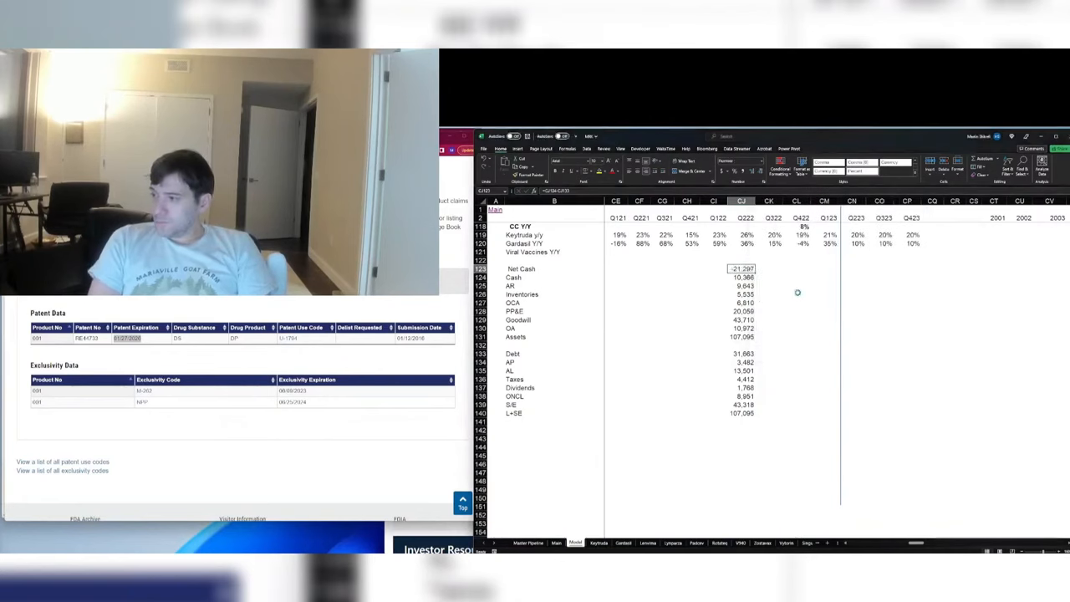
# Step: Copy the Q222 Net Cash formula across the row through Q123
pyautogui.hotkey('ctrl', 'c')
pyautogui.hotkey('shift', 'Right')
pyautogui.hotkey('shift', 'Right')
pyautogui.hotkey('shift', 'Right')
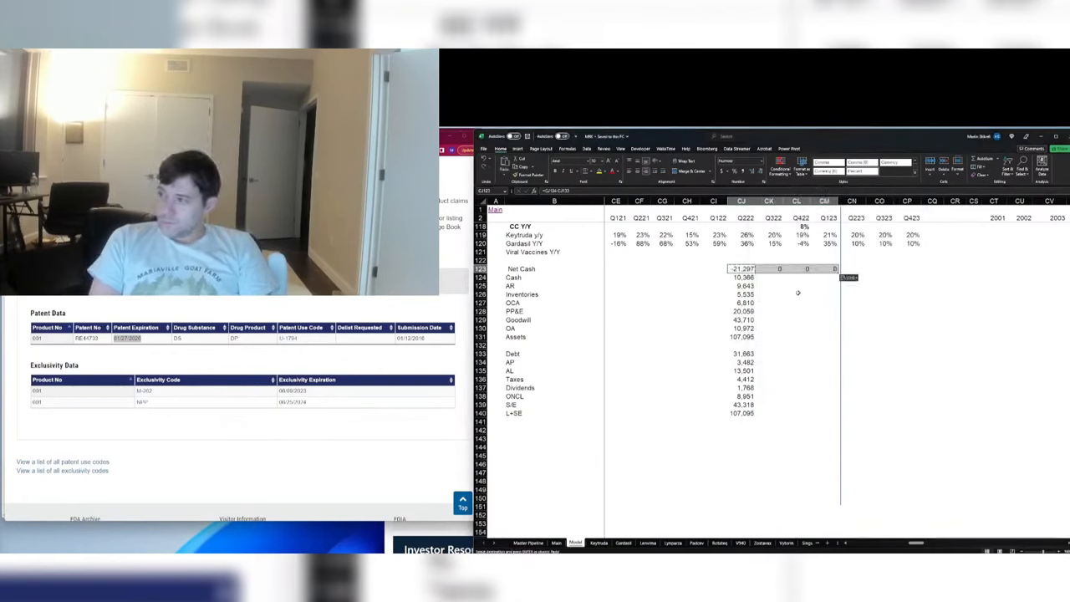
pyautogui.press('Return')
# Step: Switch to the browser and look up the company filings for ticker mrk on the SEC website
pyautogui.click(208, 456)
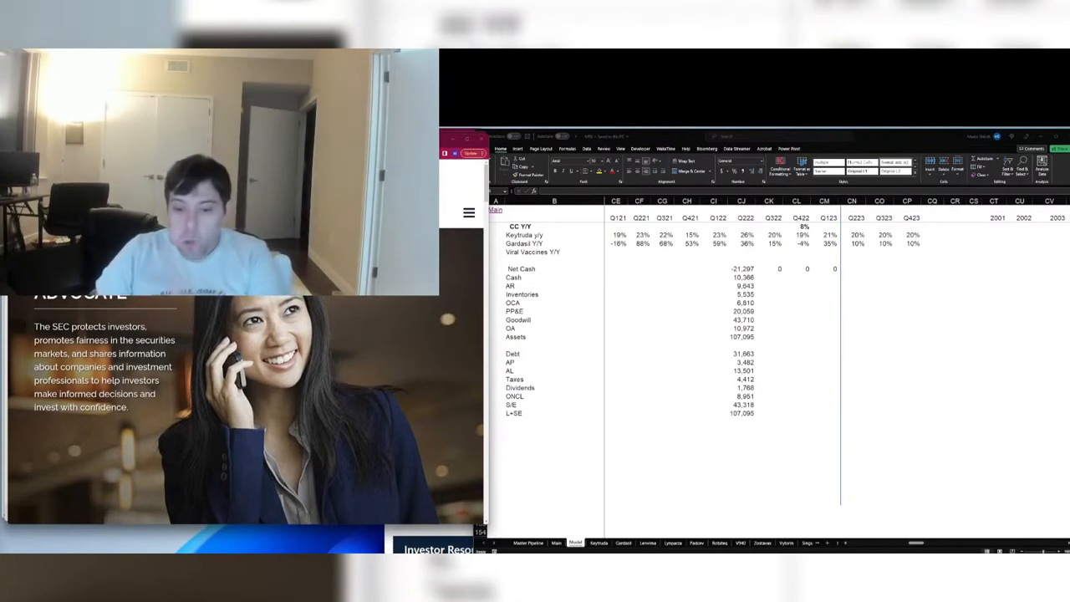
pyautogui.click(469, 212)
pyautogui.click(90, 457)
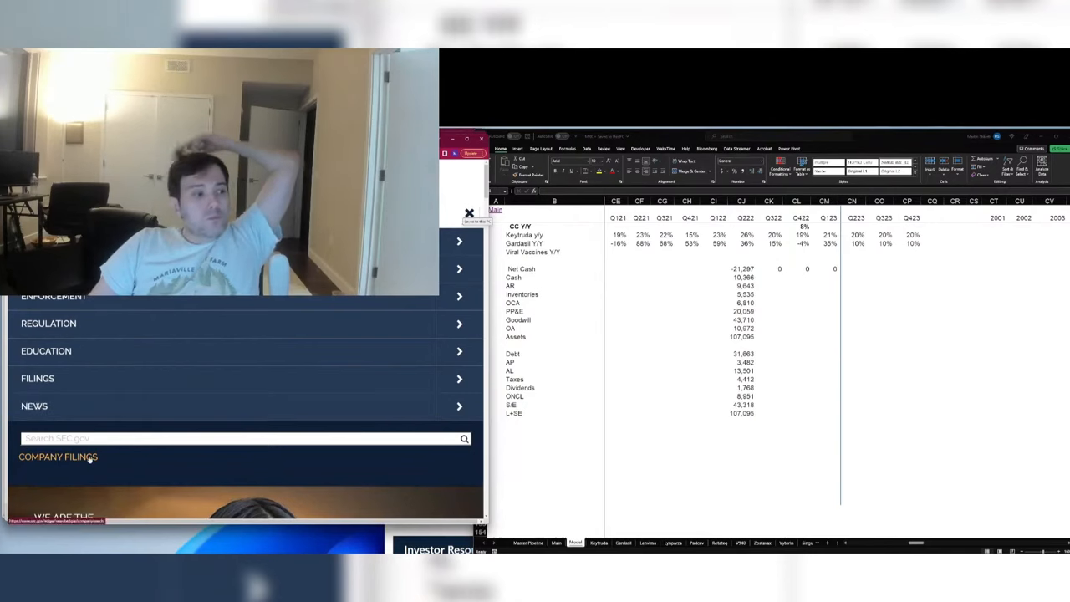
pyautogui.click(131, 325)
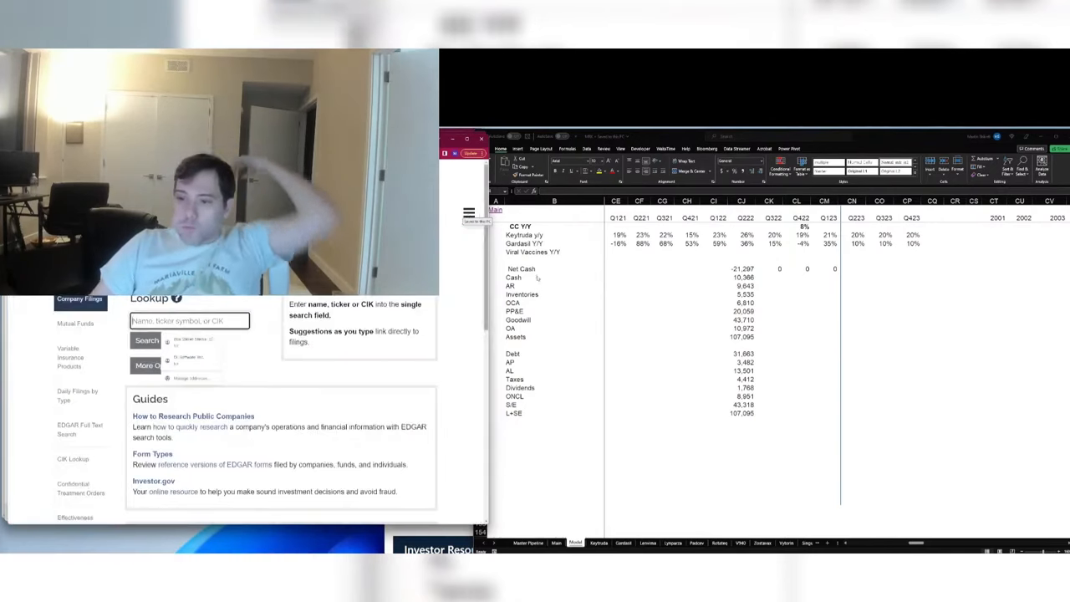
pyautogui.write('mrk')
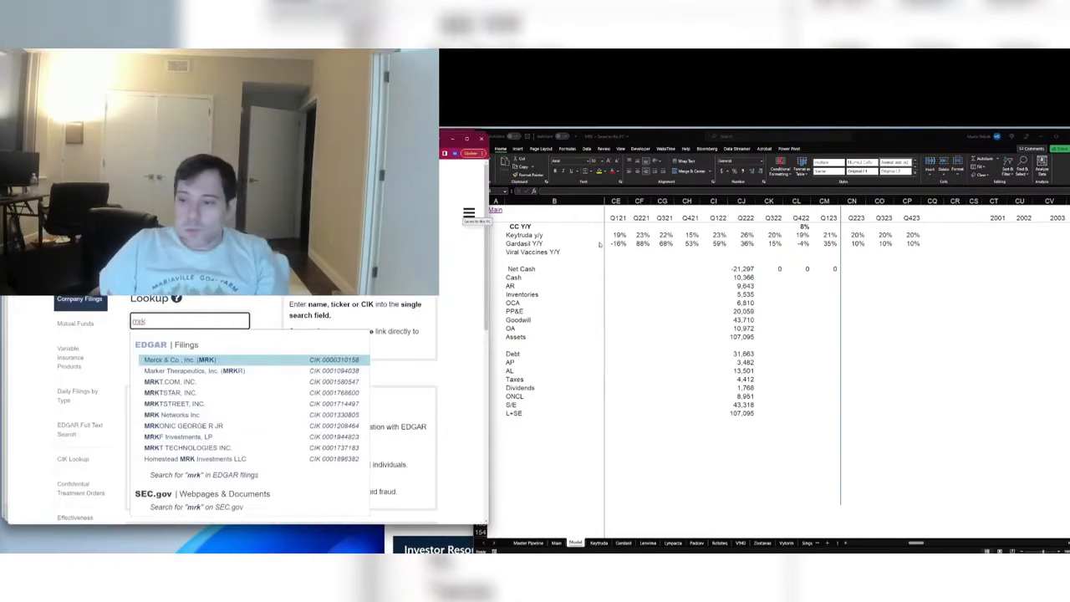
pyautogui.press('Return')
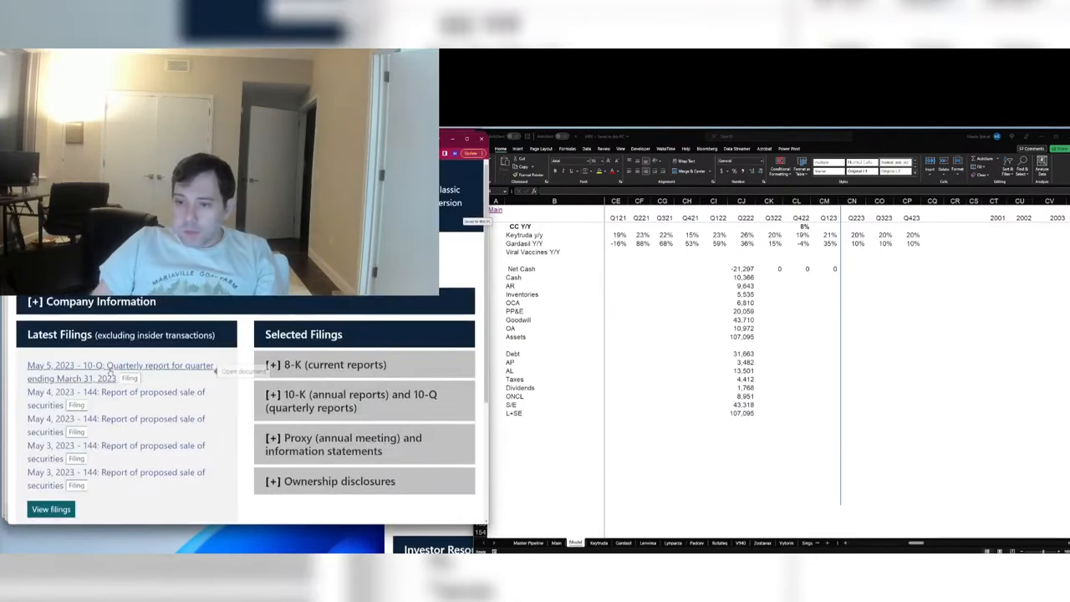
# Step: Open Merck's 10-Q for the quarter ending March 31, 2023 and go to its consolidated balance sheet
pyautogui.click(109, 371)
pyautogui.scroll(-5, 242, 376)
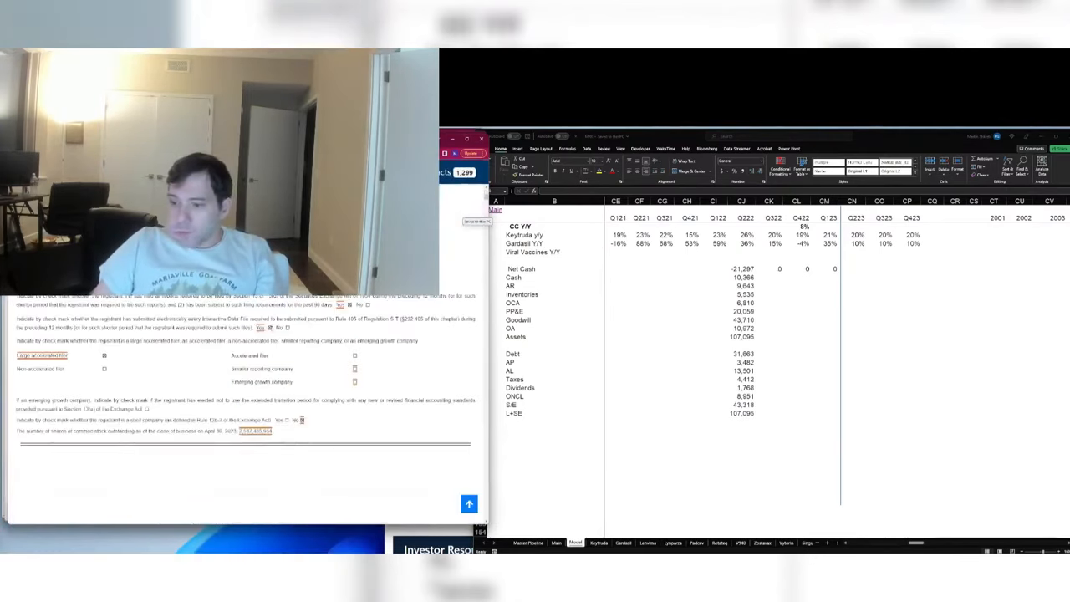
pyautogui.scroll(-15, 270, 331)
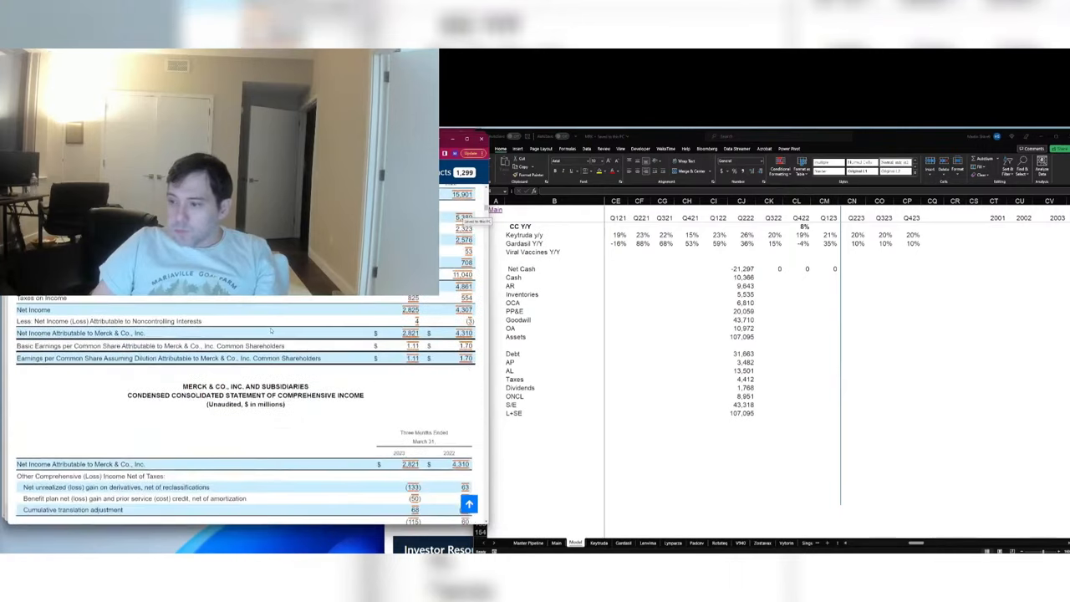
pyautogui.scroll(-12, 270, 331)
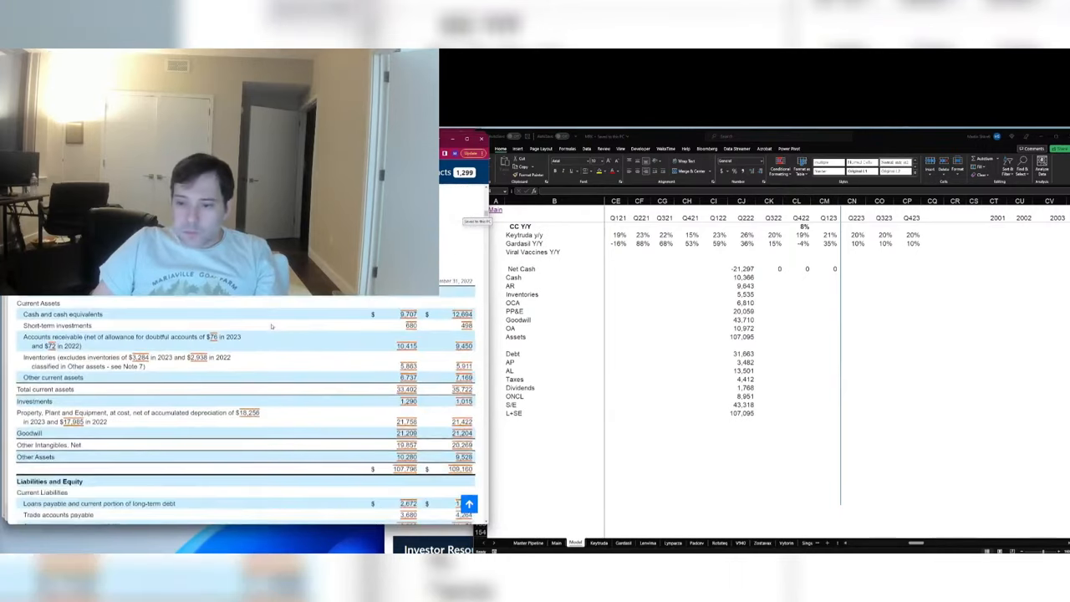
pyautogui.click(796, 327)
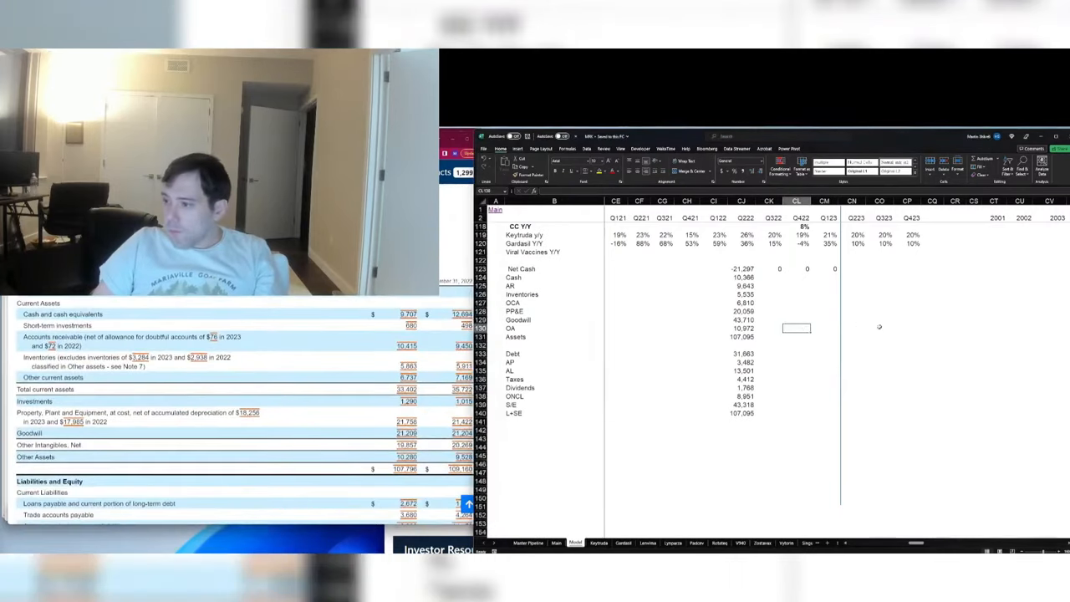
pyautogui.click(823, 284)
pyautogui.write('=9707+6')
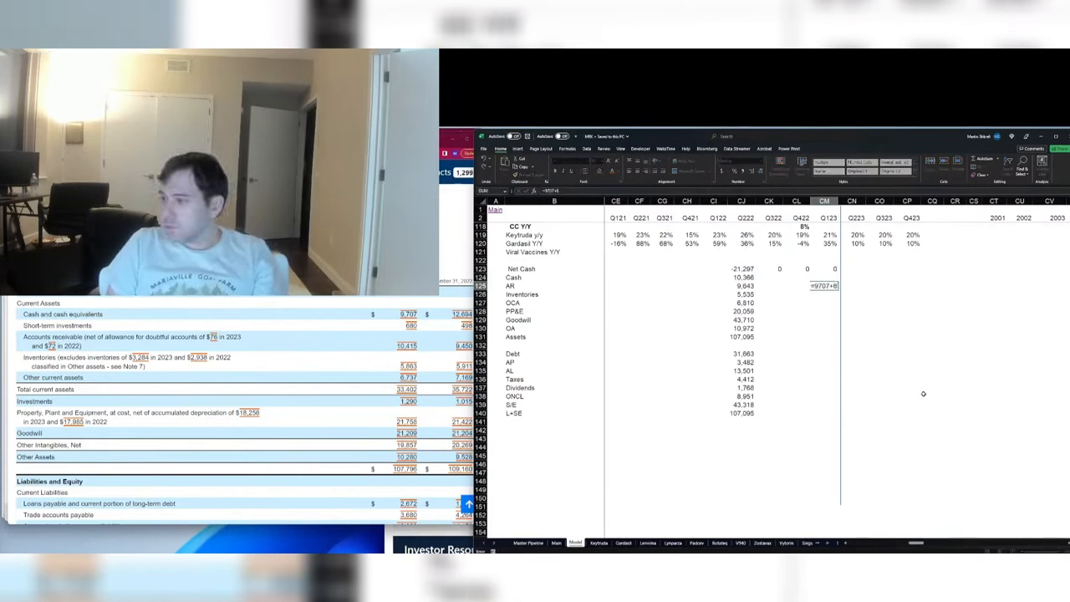
pyautogui.press('Escape')
# Step: Enter Q123 Cash in the model as =9707+680, combining cash equivalents and short-term investments
pyautogui.press('Up')
pyautogui.write('=')
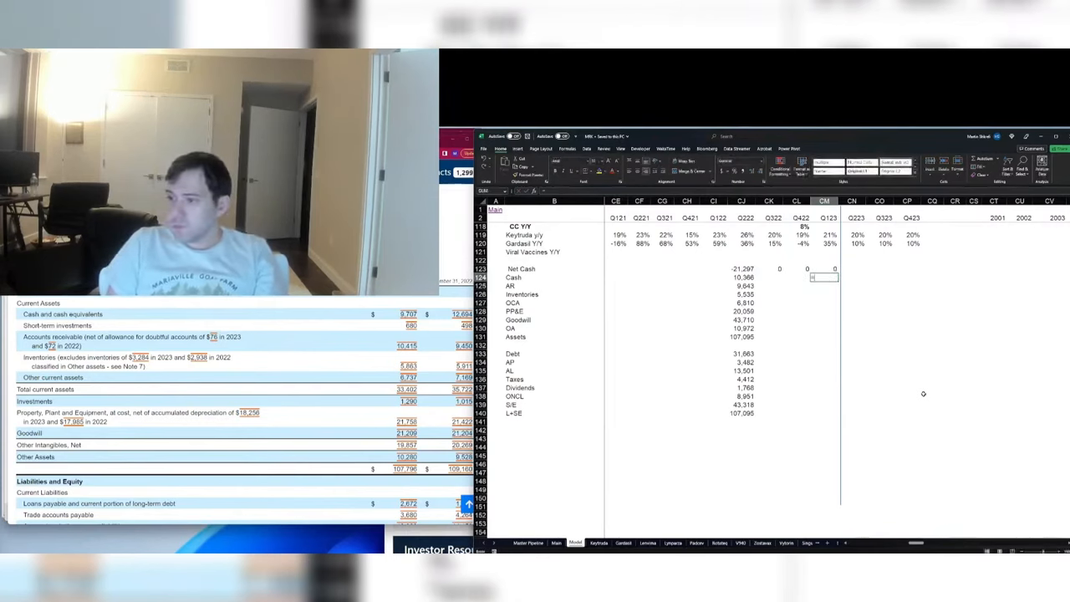
pyautogui.write('9707+680')
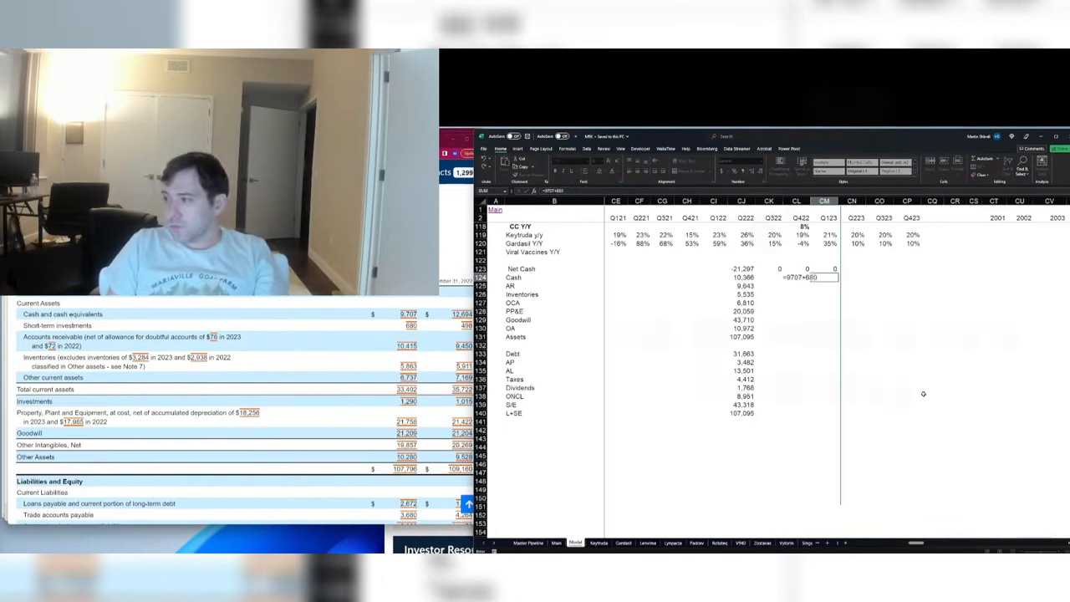
pyautogui.press('Return')
# Step: Fill in the Q123 balance sheet with AR 10415, Inventories 5863 and OCA 6737
pyautogui.write('10415')
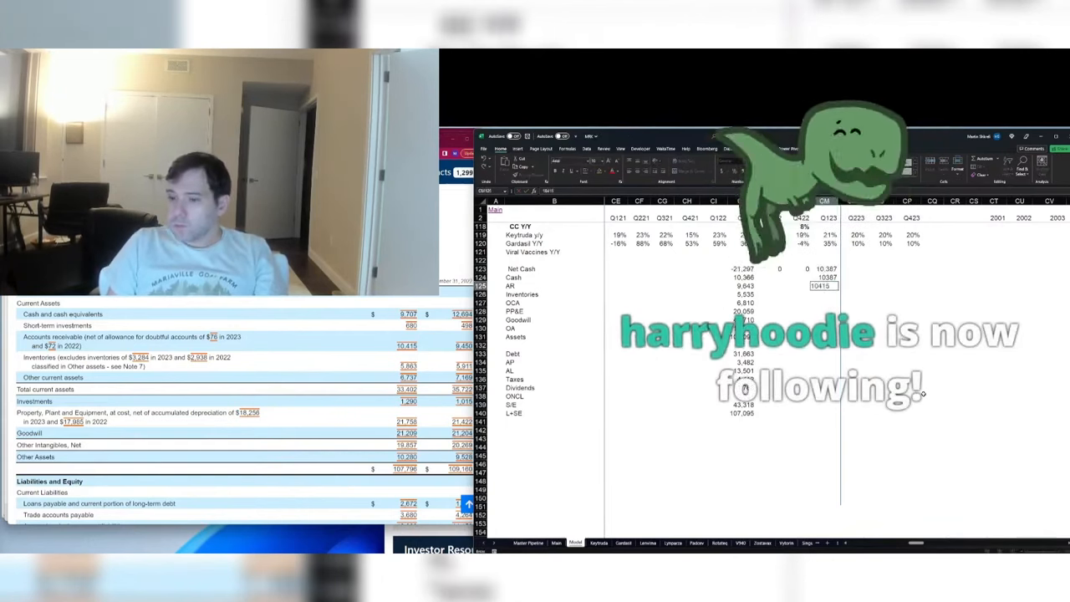
pyautogui.press('Return')
pyautogui.write('5')
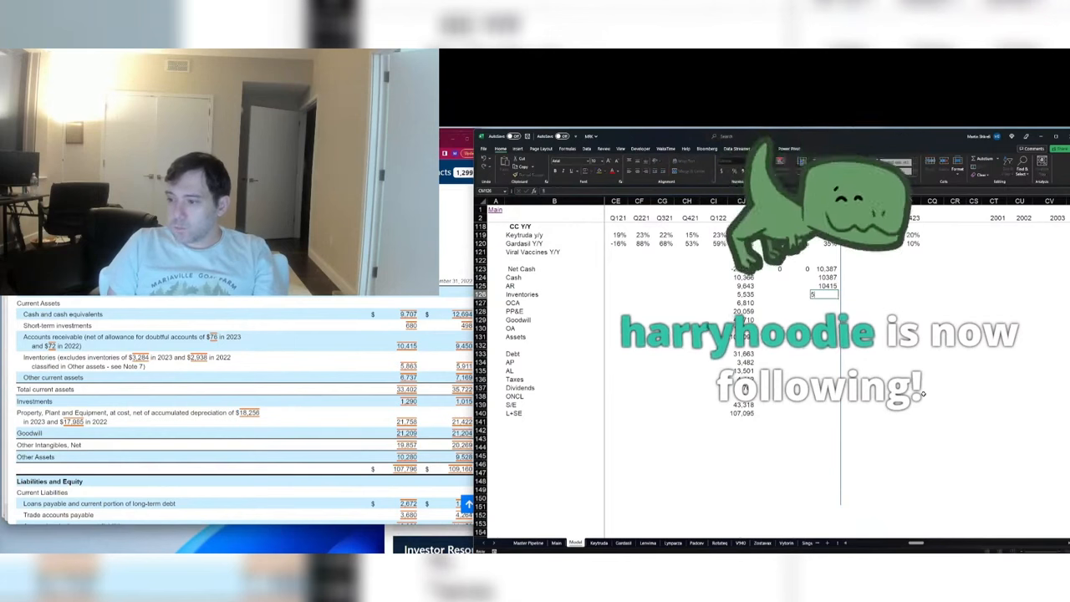
pyautogui.write('863')
pyautogui.press('Return')
pyautogui.write('6737')
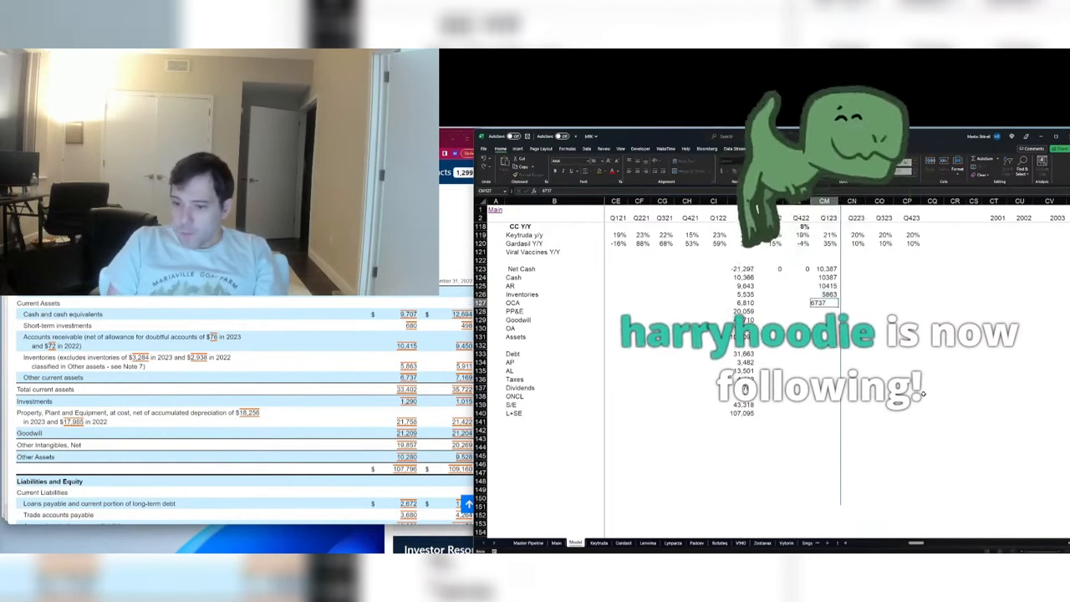
pyautogui.press('Return')
# Step: Enter Q123 PP&E as 21758 and Goodwill as 21209
pyautogui.write('21')
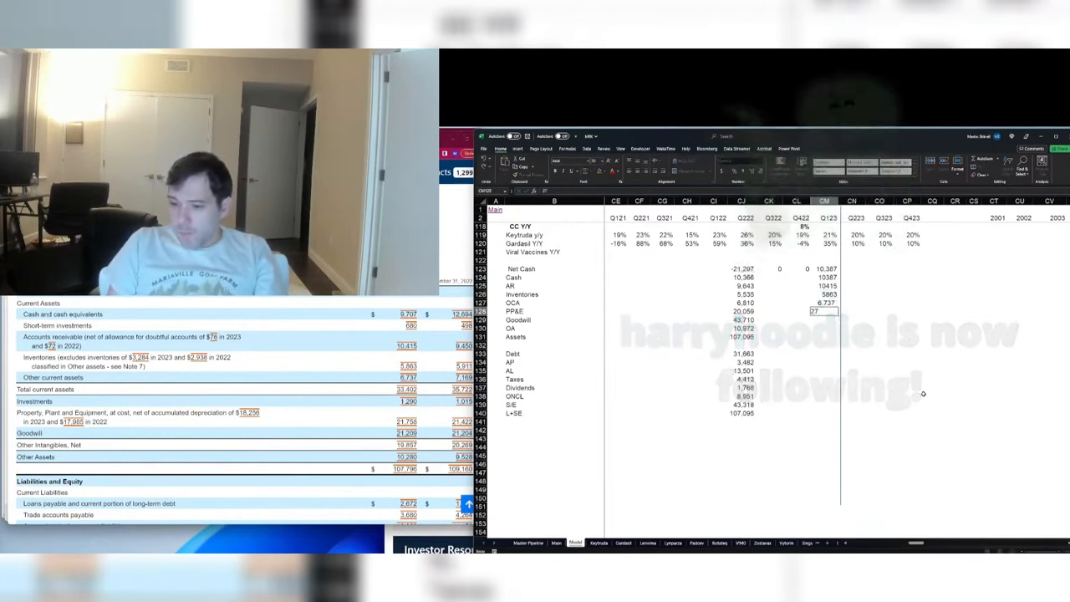
pyautogui.press('Escape')
pyautogui.write('21758')
pyautogui.press('Return')
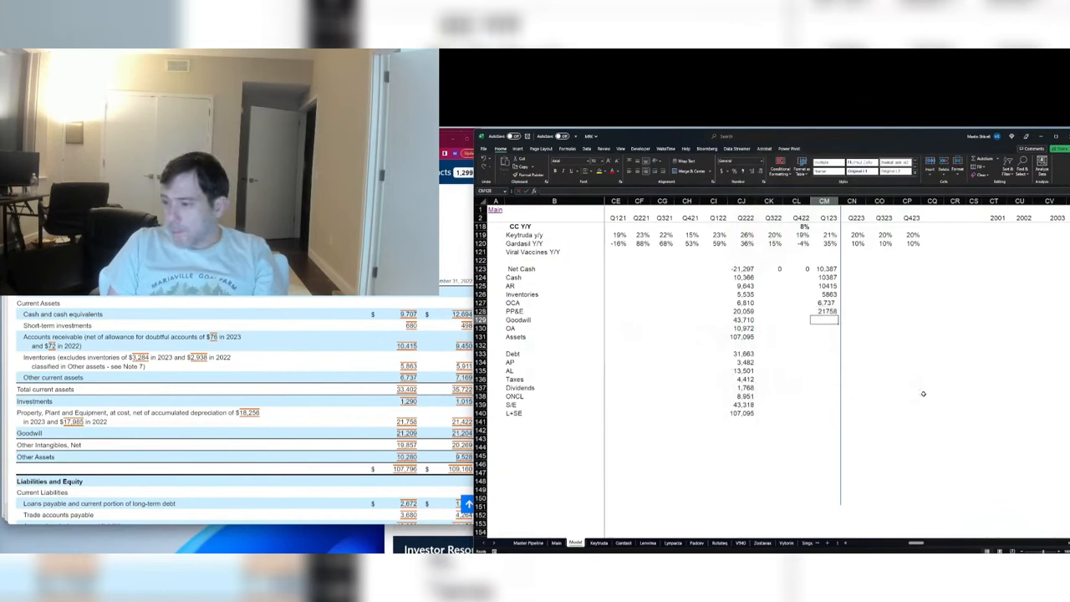
pyautogui.write('21209')
pyautogui.press('Return')
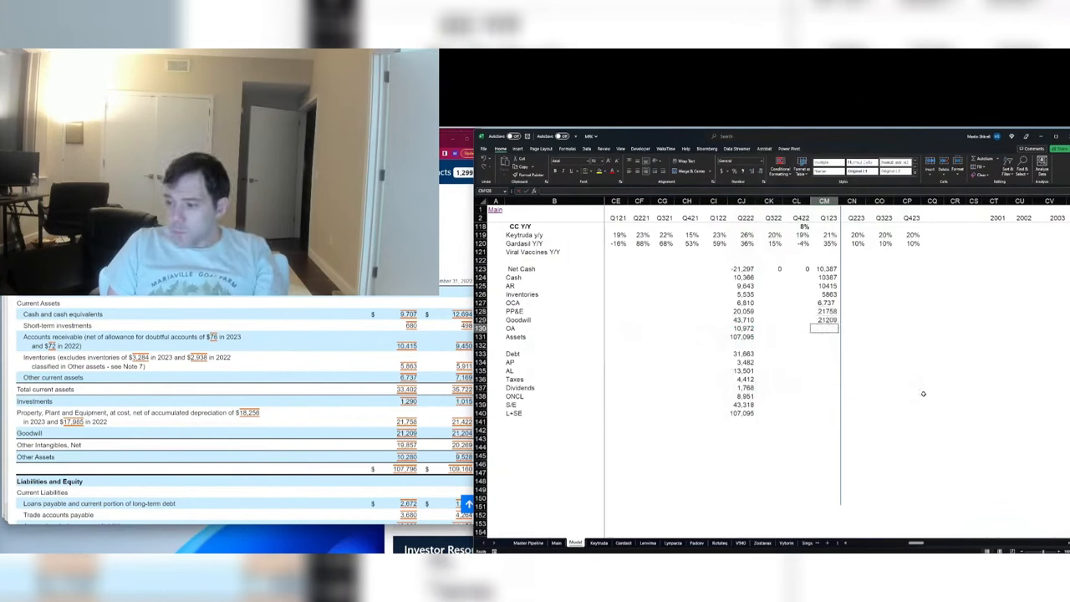
# Step: Enter 10280 as the Q123 other assets (OA) figure
pyautogui.write('1')
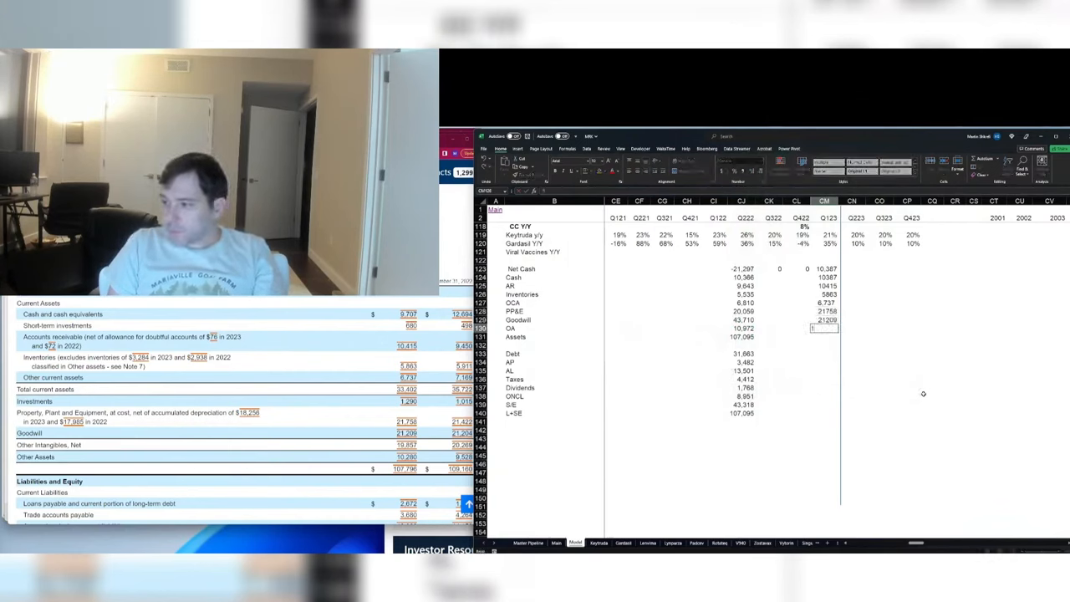
pyautogui.press('Escape')
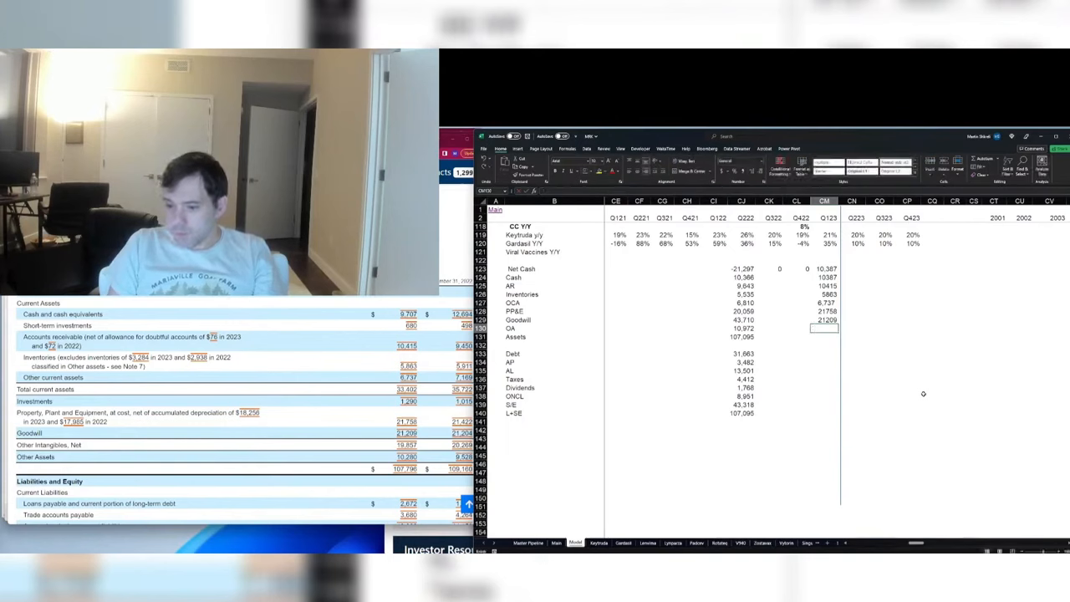
pyautogui.write('10280')
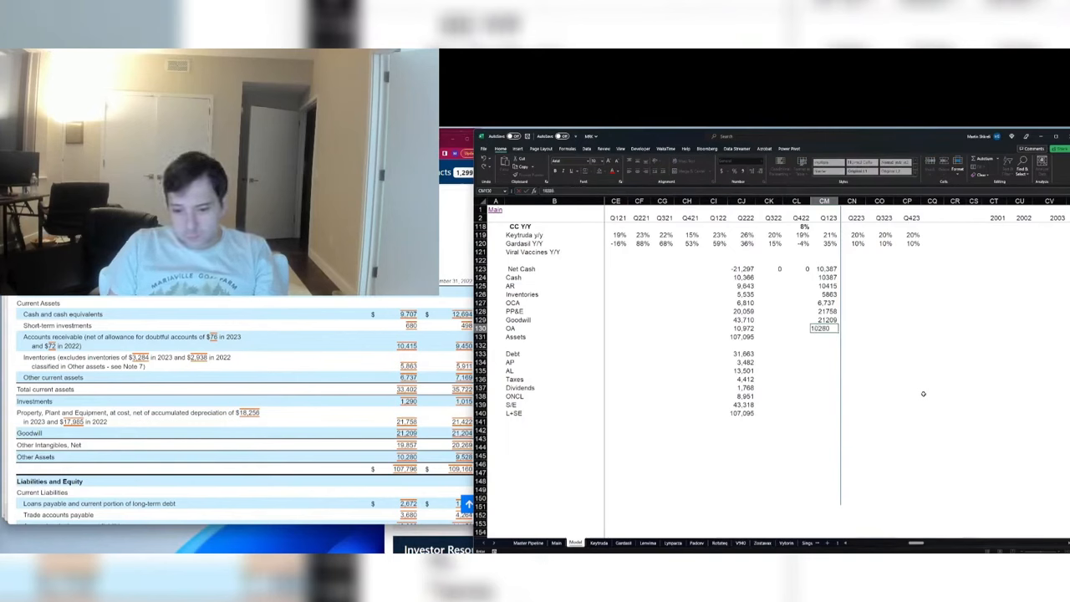
# Step: Add other intangibles of 19857 to Q123 Goodwill, making the formula =21209+19857
pyautogui.press('Up')
pyautogui.write('+')
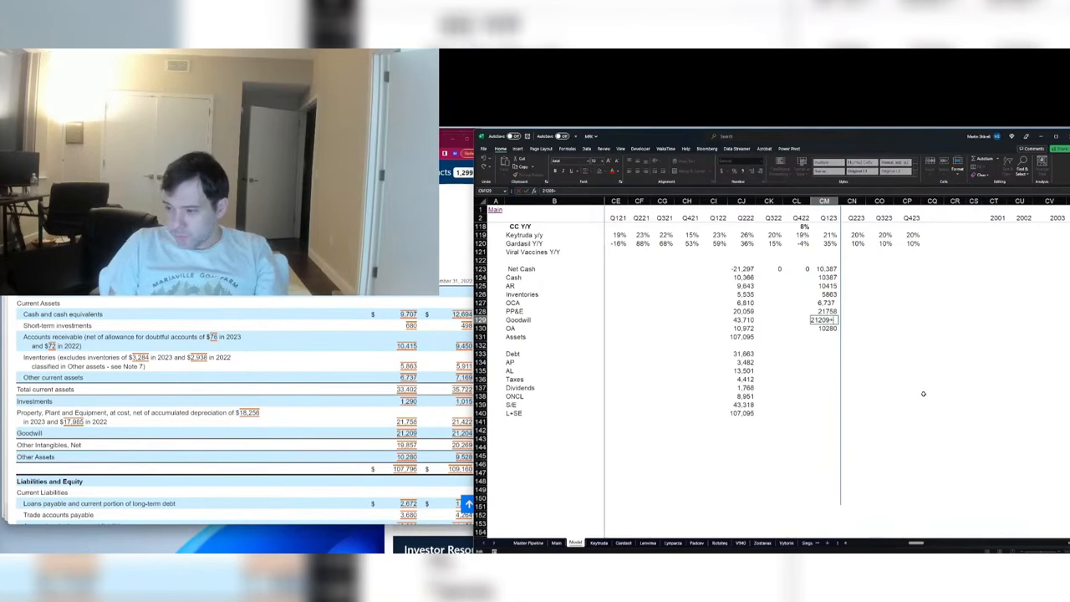
pyautogui.write('19857')
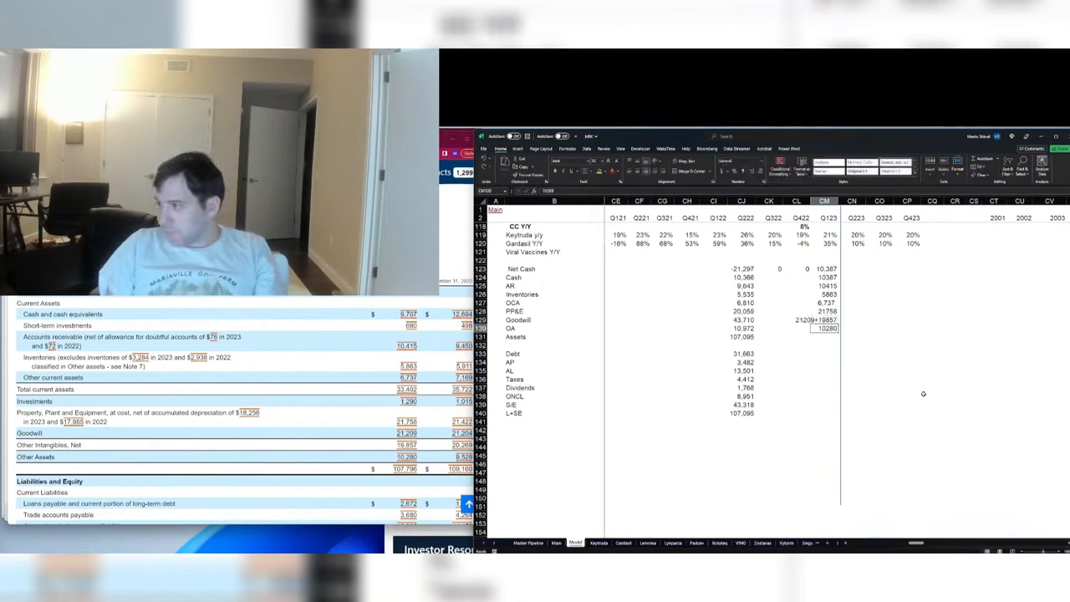
pyautogui.press('Return')
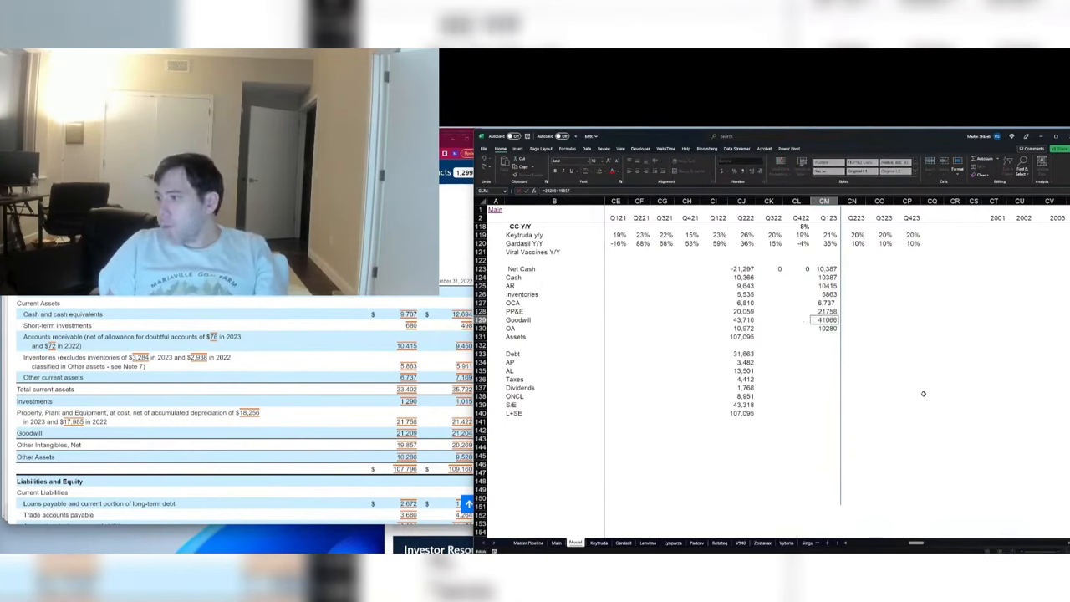
# Step: Format the Q123 asset figures as numbers with thousands separators and no decimals
pyautogui.hotkey('ctrl', 'shift', 'Up')
pyautogui.hotkey('ctrl', '1')
pyautogui.press('Down')
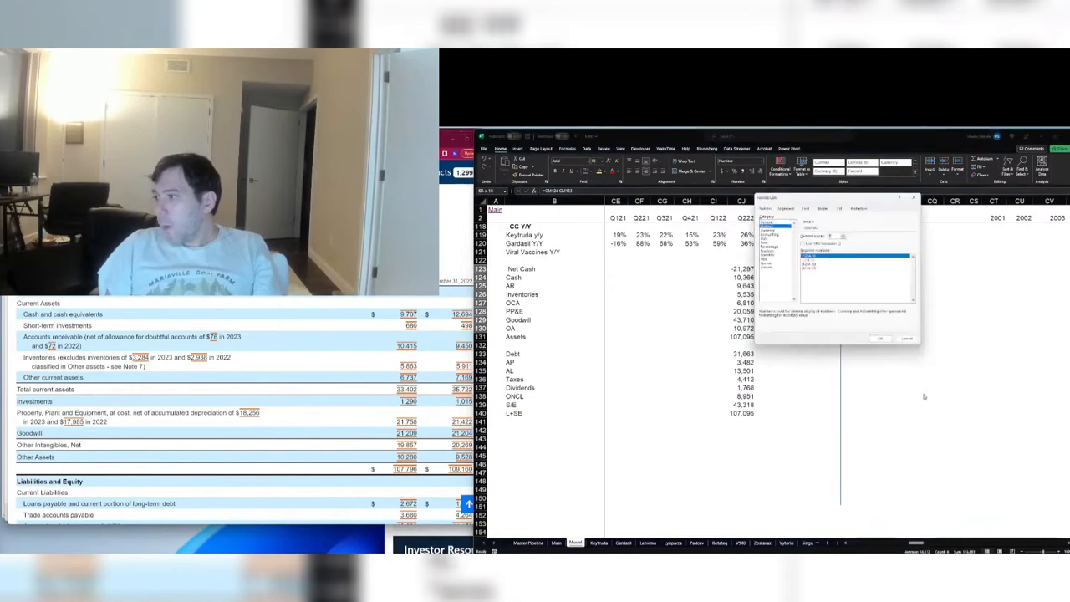
pyautogui.press('Return')
pyautogui.press('Down')
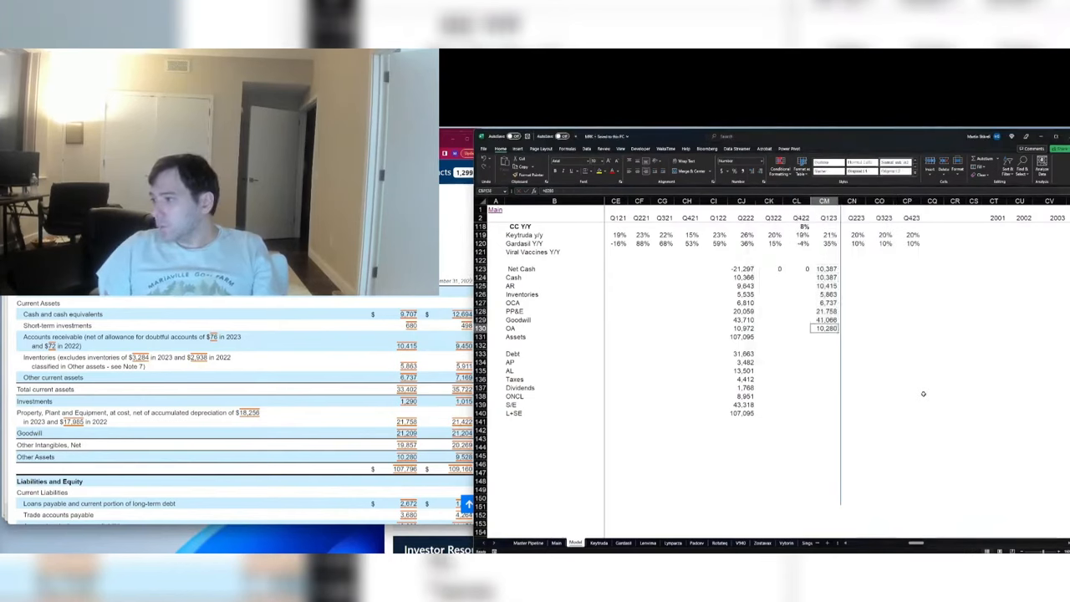
# Step: Copy the total Assets sum formula from Q222 into Q123
pyautogui.hotkey('ctrl', 'Left')
pyautogui.press('Right')
pyautogui.press('Right')
pyautogui.press('Right')
pyautogui.press('Return')
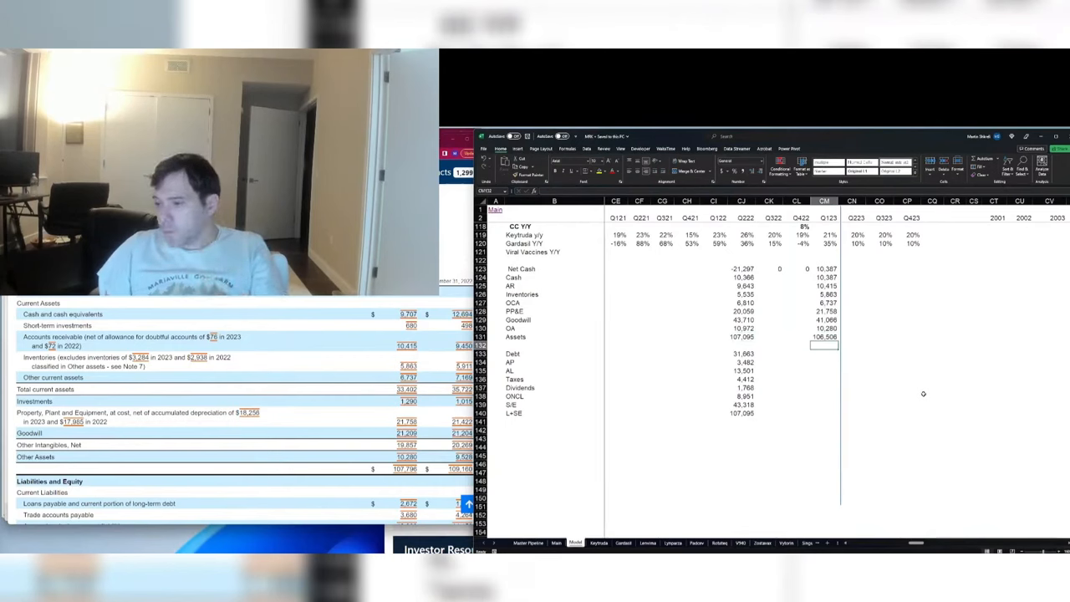
# Step: Include the 1290 of investments in Q123 Cash, making the formula =9707+680+1290
pyautogui.press('Up')
pyautogui.press('Up')
pyautogui.press('Up')
pyautogui.press('Up')
pyautogui.press('Up')
pyautogui.press('Up')
pyautogui.press('Up')
pyautogui.press('Up')
pyautogui.write('=9707+680+')
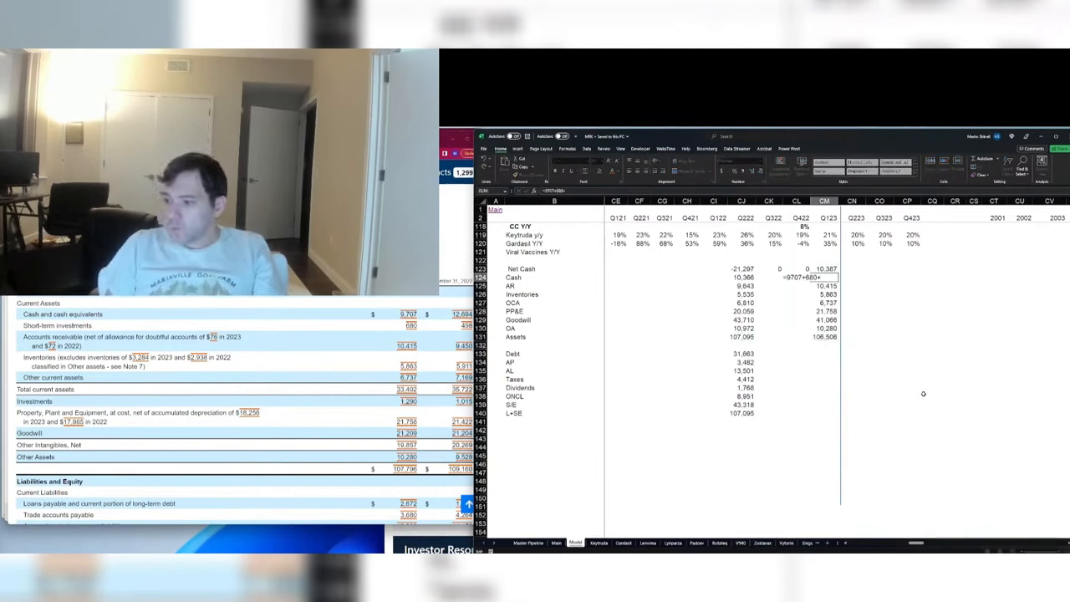
pyautogui.write('1290')
pyautogui.press('Return')
pyautogui.hotkey('ctrl', 'Down')
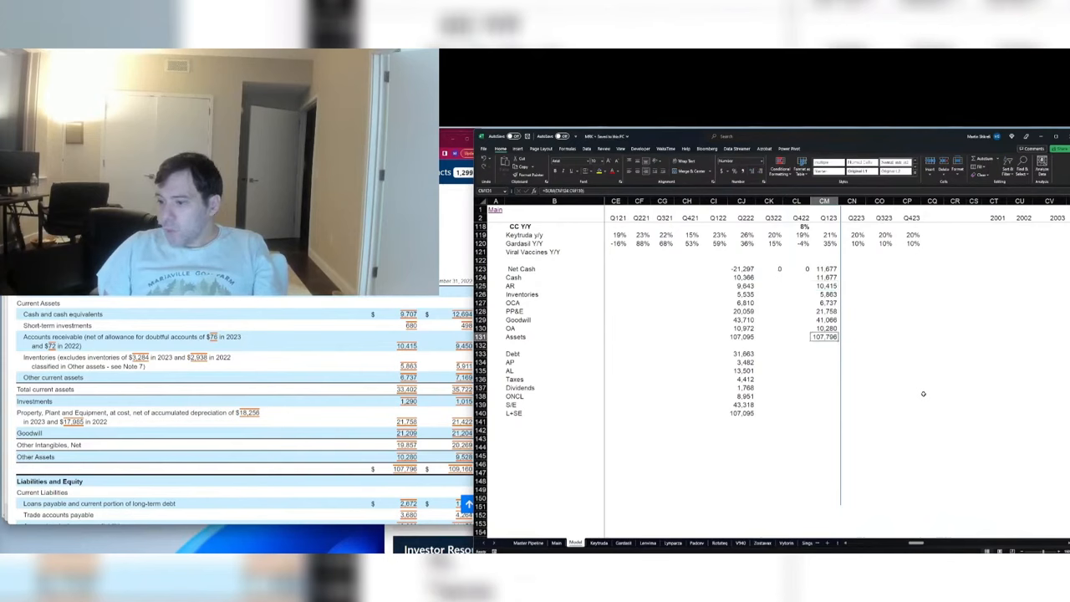
# Step: Copy the Q222 liabilities and equity block, from Debt through L+SE, into the Q123 column
pyautogui.press('Down')
pyautogui.press('Down')
pyautogui.press('Left')
pyautogui.press('Left')
pyautogui.press('Left')
pyautogui.hotkey('ctrl', 'shift', 'Down')
pyautogui.hotkey('ctrl', 'c')
pyautogui.press('Right')
pyautogui.press('Right')
pyautogui.press('Right')
pyautogui.press('Return')
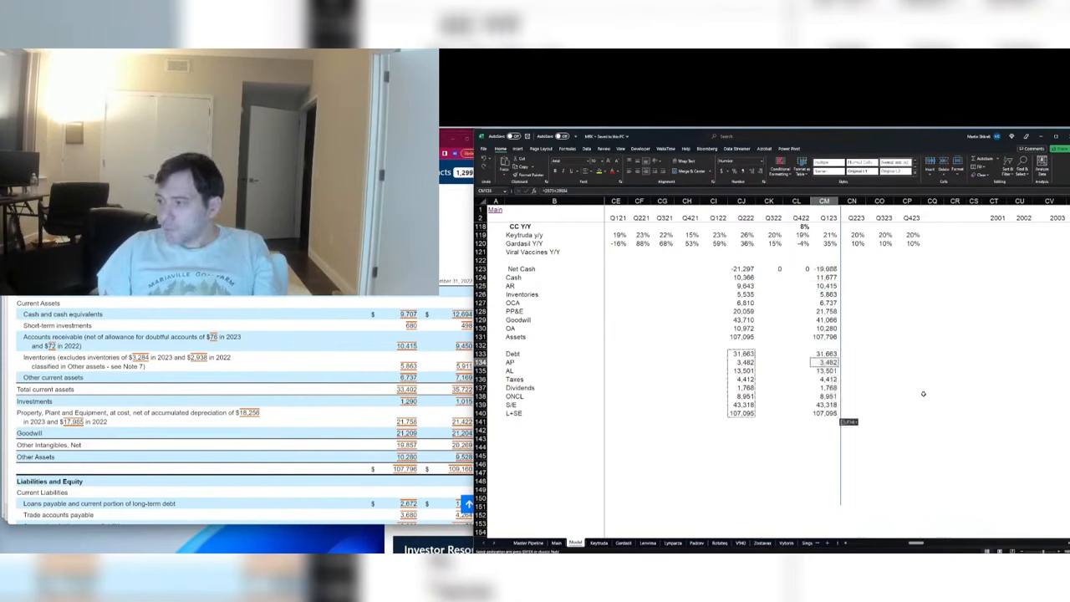
# Step: Enter Q123 Debt as =2672+28074, combining the current portion and long-term debt from the 10-Q
pyautogui.scroll(-3, 396, 345)
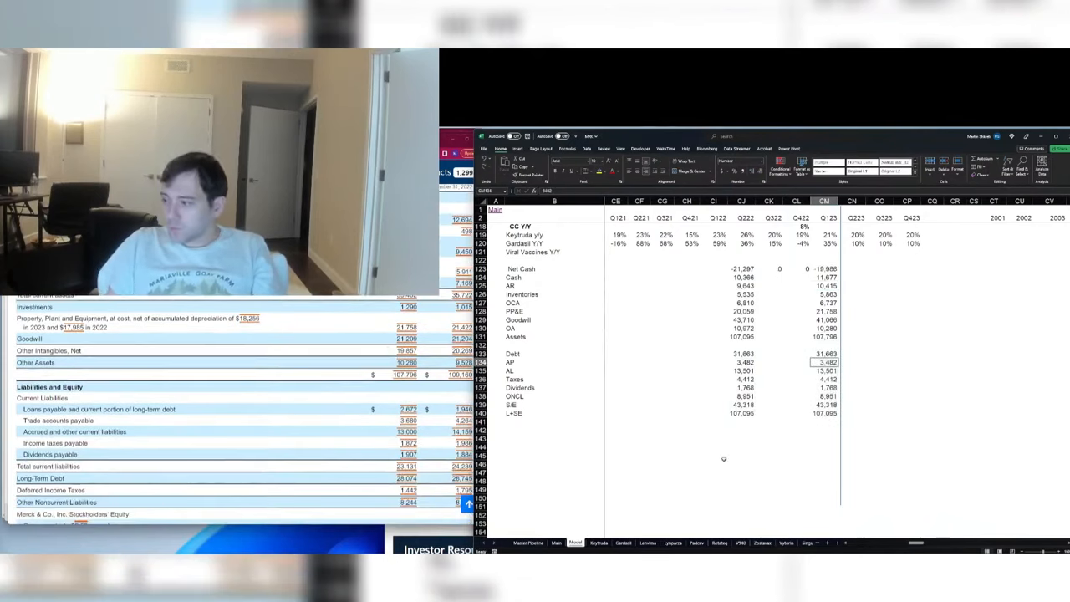
pyautogui.press('Up')
pyautogui.write('=26')
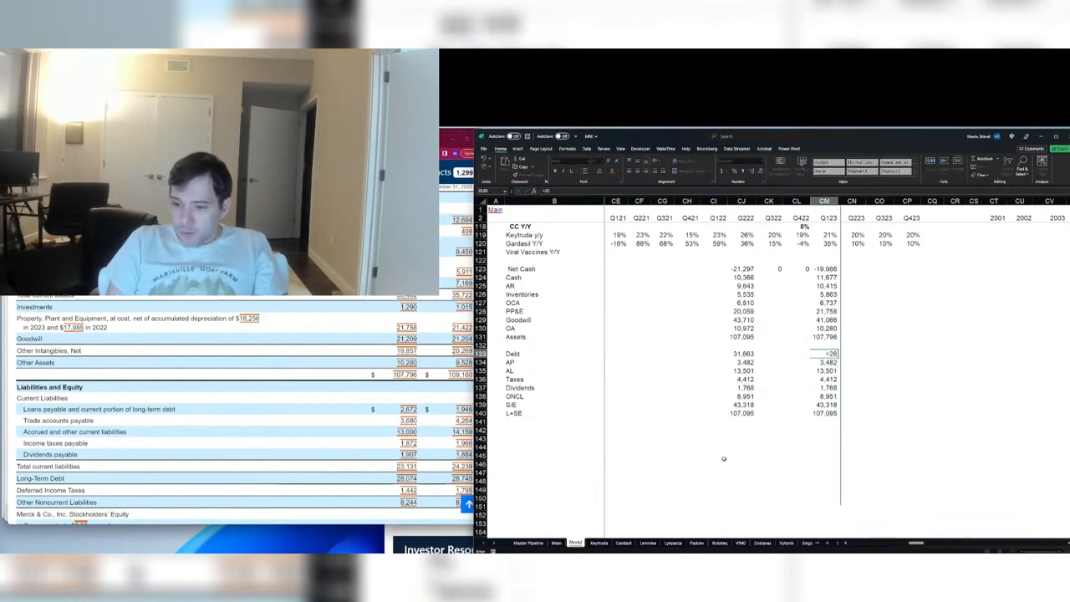
pyautogui.write('72+28074')
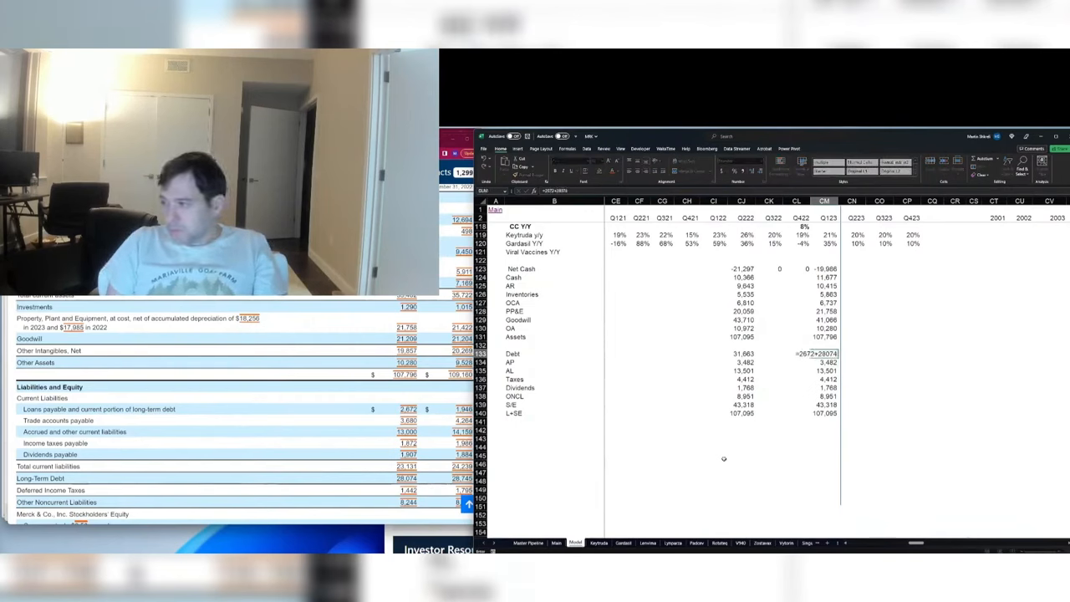
pyautogui.press('Return')
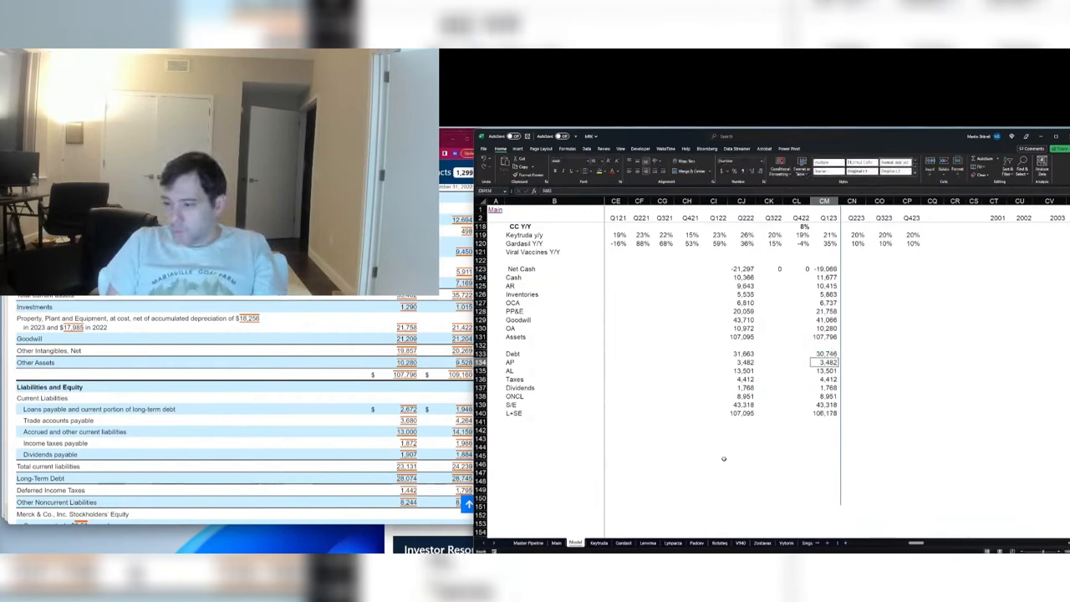
# Step: Overwrite the Q123 liabilities with AP 3680, AL 13000 and Taxes 1872
pyautogui.write('3680')
pyautogui.press('Return')
pyautogui.write('13,00')
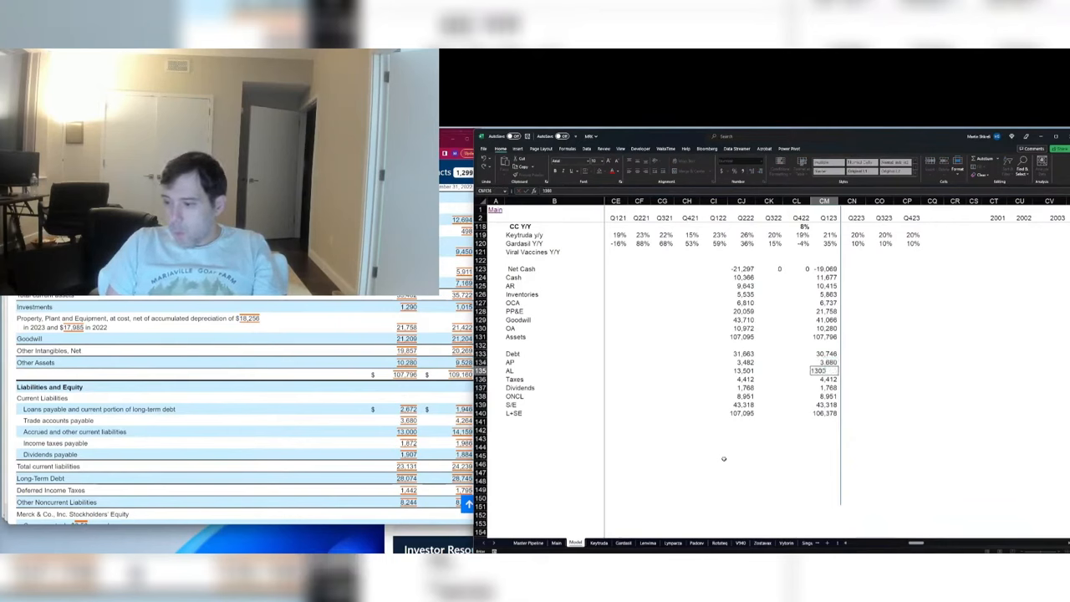
pyautogui.write('0')
pyautogui.press('Return')
pyautogui.write('1872')
pyautogui.press('Return')
# Step: Enter Q123 Dividends as 1907 and ONCL as 8244
pyautogui.write('1,9')
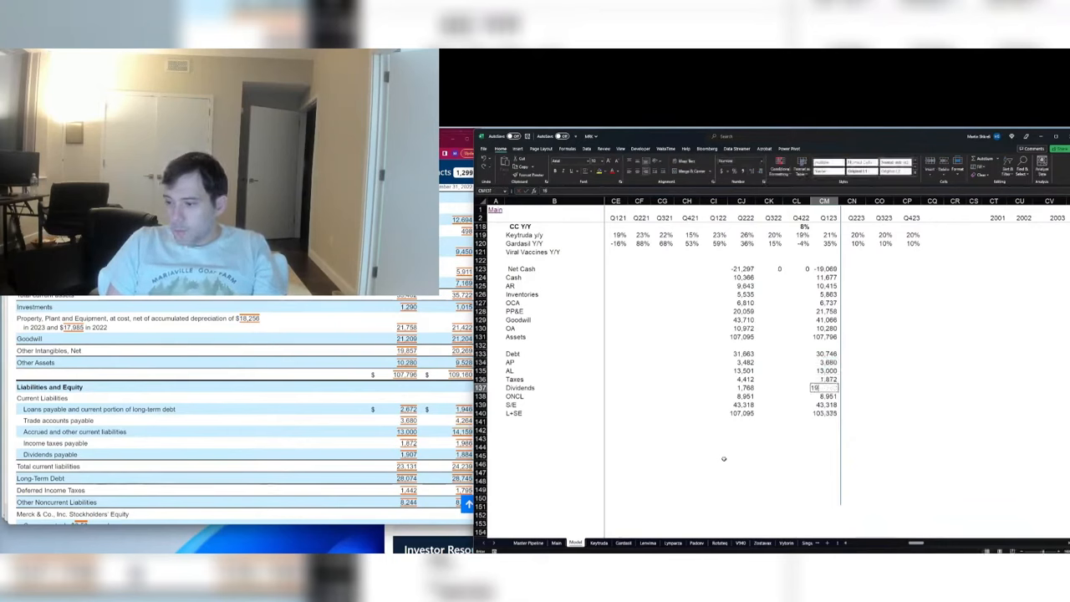
pyautogui.write('07')
pyautogui.press('Return')
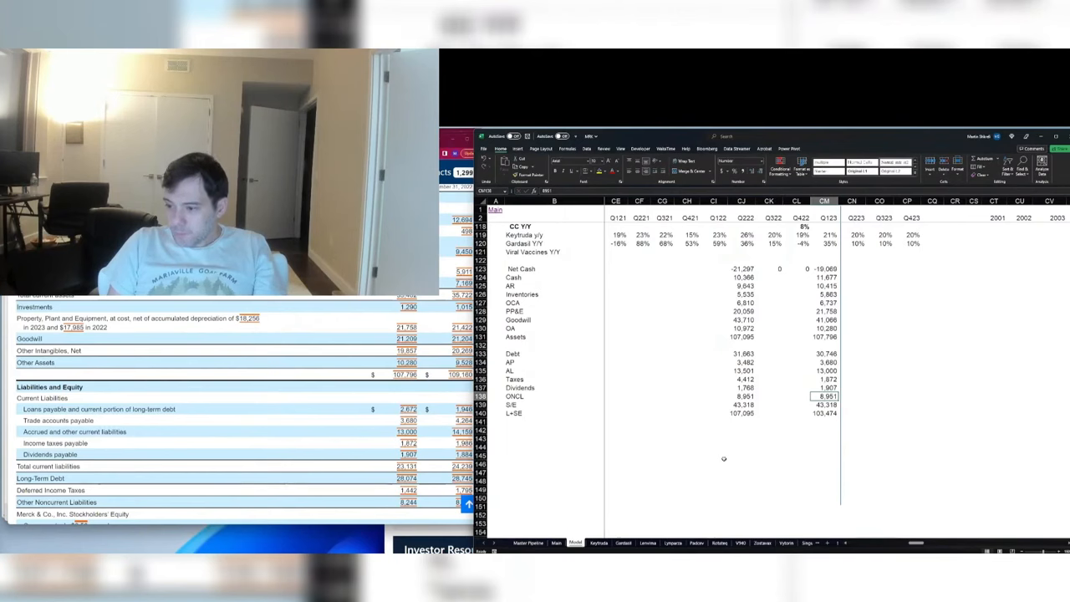
pyautogui.write('8244')
pyautogui.press('Return')
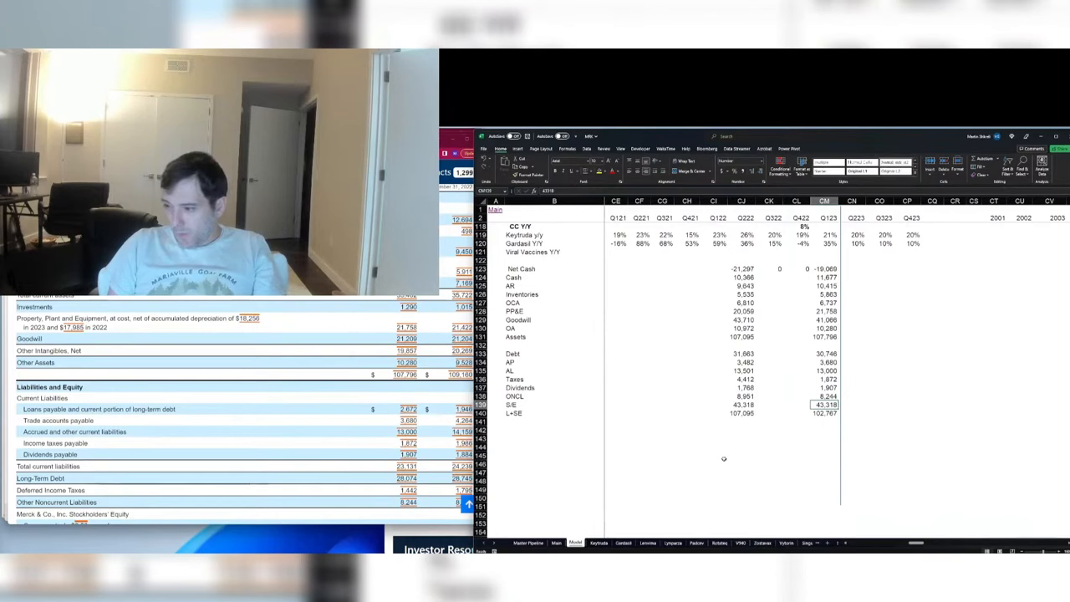
# Step: Add deferred income taxes to Q123 Taxes, making the formula =1872+1442
pyautogui.press('Up')
pyautogui.press('Up')
pyautogui.press('Up')
pyautogui.write('1872')
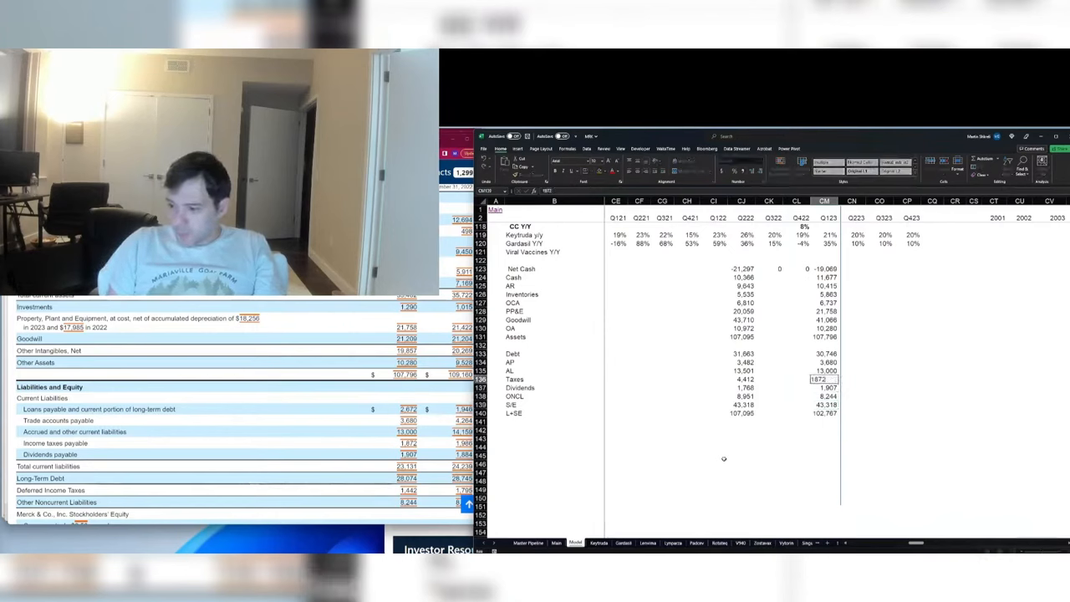
pyautogui.press('Home')
pyautogui.write('+1442+')
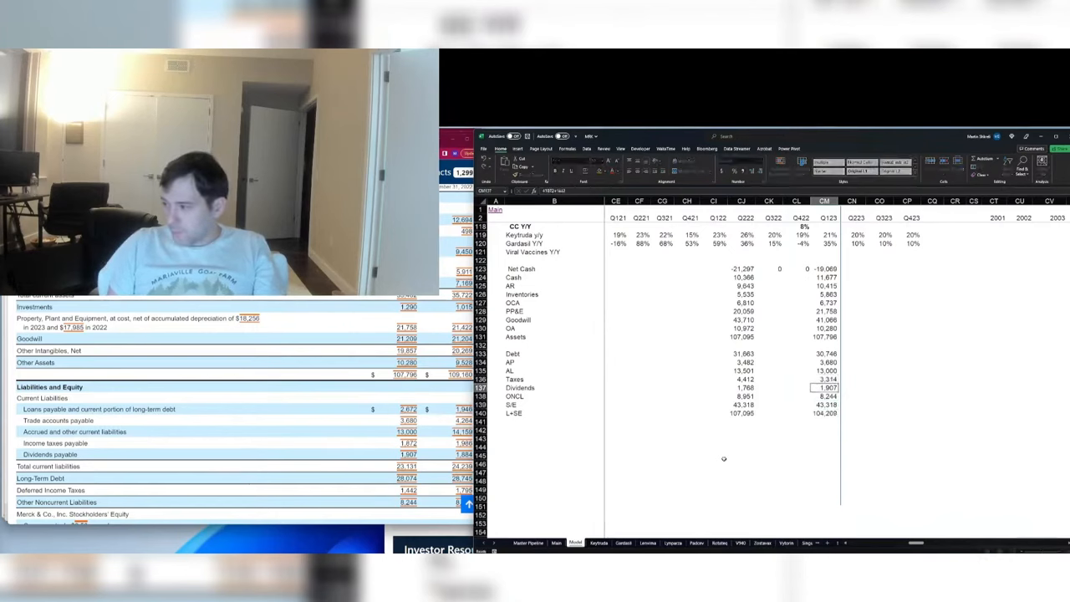
pyautogui.press('Return')
# Step: Enter the 10-Q's total equity of 46905 as Q123 S/E
pyautogui.press('Down')
pyautogui.press('Down')
pyautogui.press('Down')
pyautogui.scroll(-3, 337, 435)
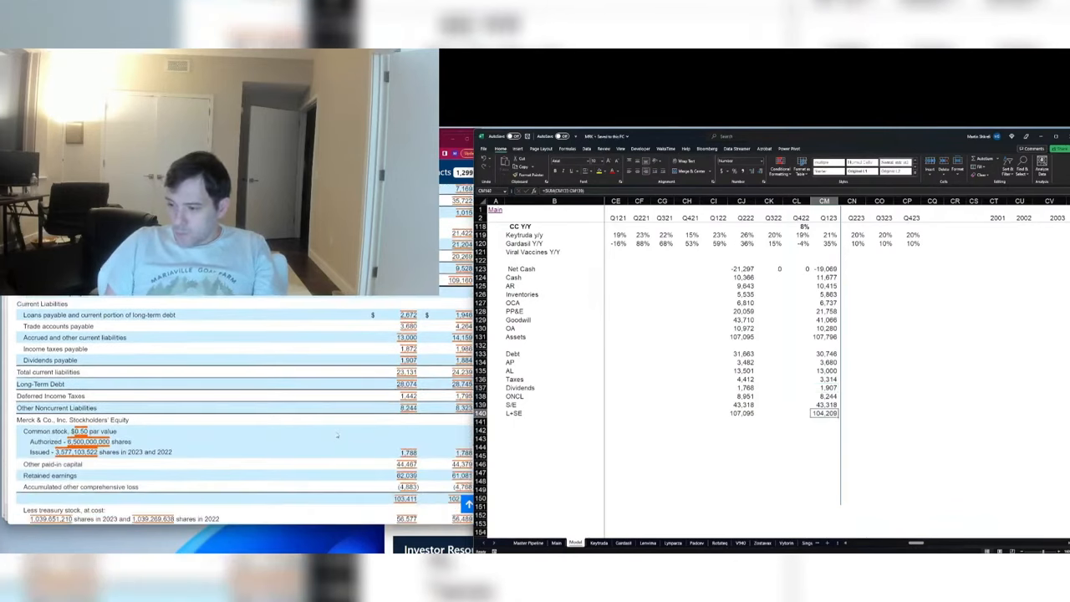
pyautogui.scroll(-3, 338, 435)
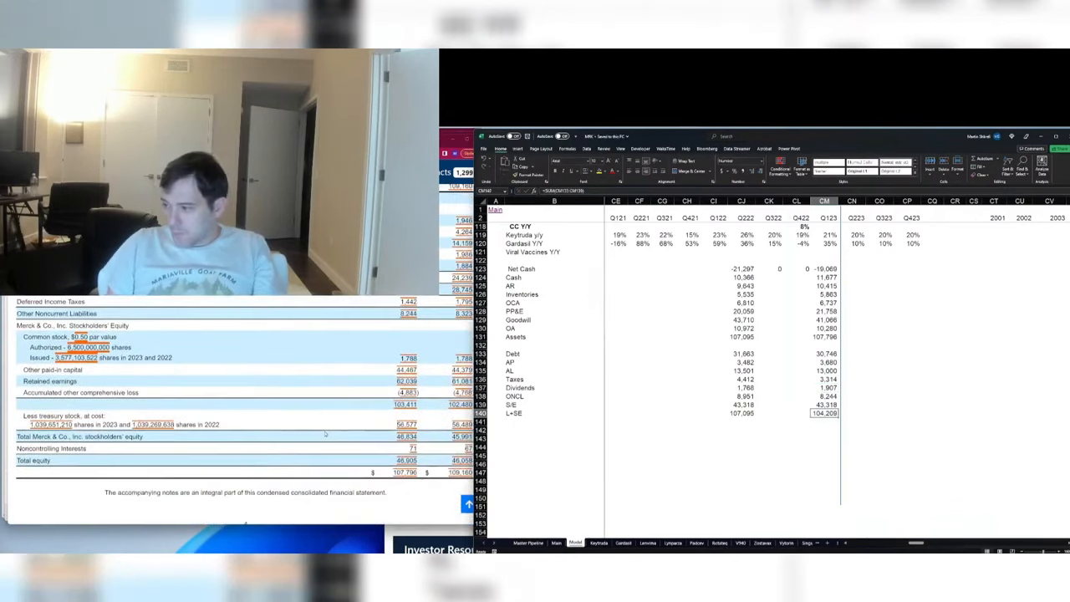
pyautogui.press('Up')
pyautogui.write('46905')
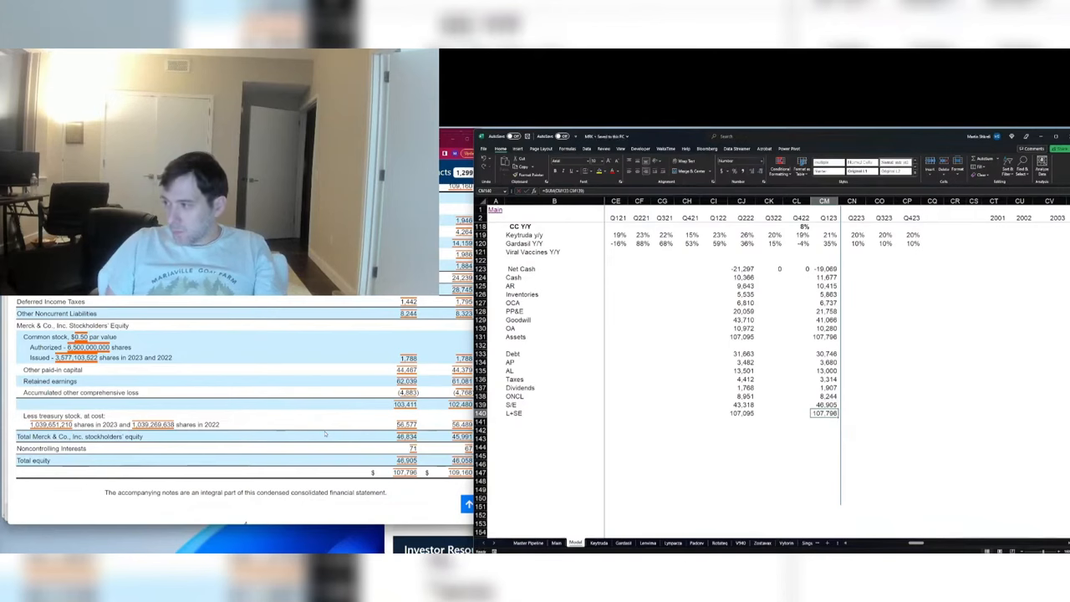
# Step: Calculate Q223 Net Cash as Q123 Net Cash plus Q223 Net Income, using =CM123+CN101
pyautogui.hotkey('ctrl', 'Up')
pyautogui.hotkey('ctrl', 'Up')
pyautogui.hotkey('ctrl', 'Up')
pyautogui.press('Right')
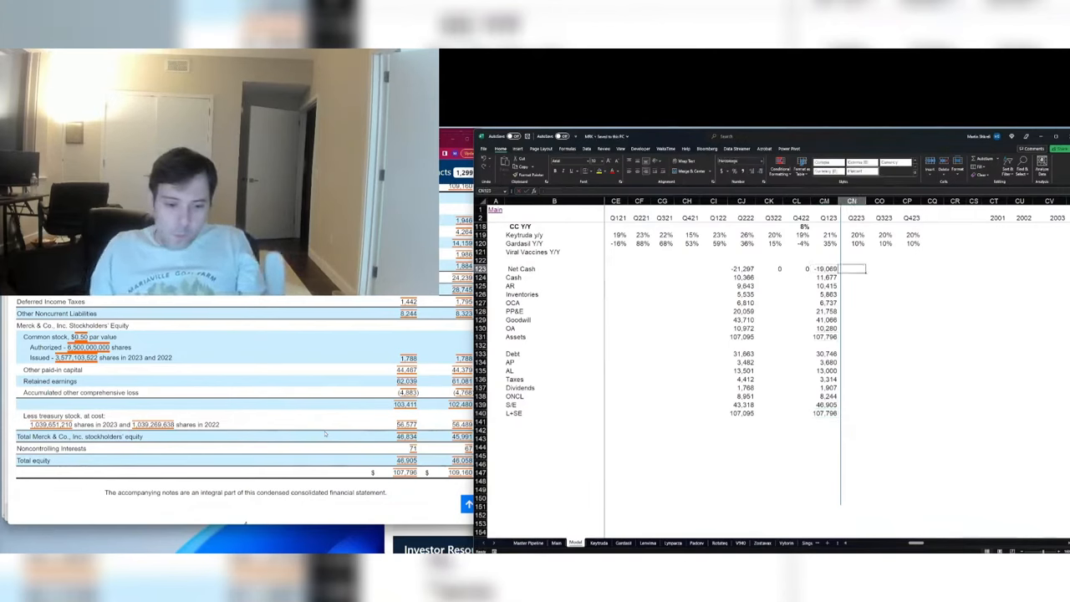
pyautogui.write('=')
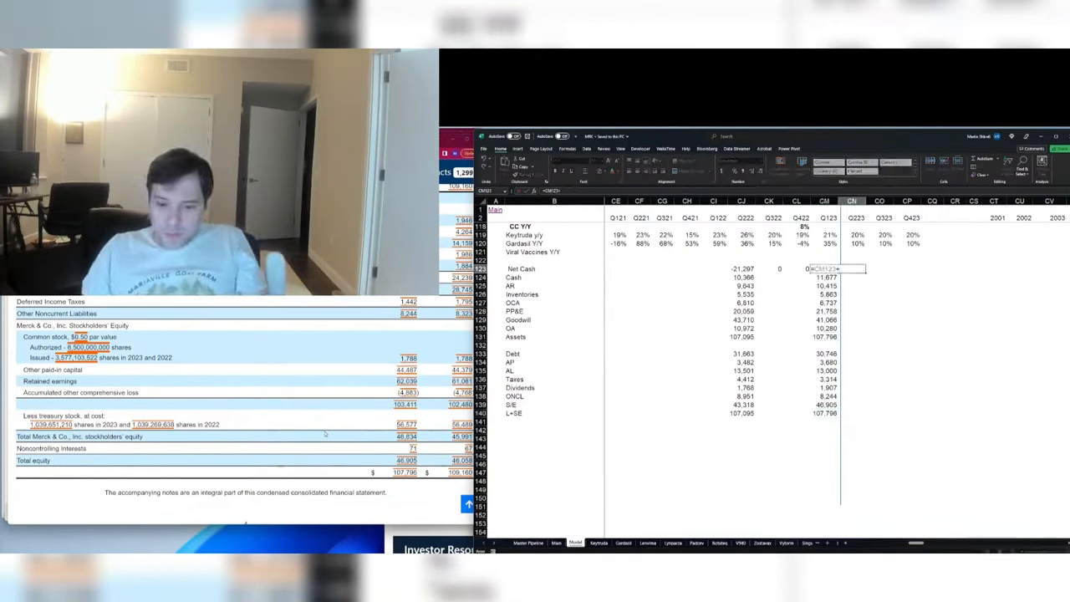
pyautogui.write('+')
pyautogui.press('Up')
pyautogui.press('Up')
pyautogui.press('Up')
pyautogui.press('Up')
pyautogui.press('Up')
pyautogui.press('Up')
pyautogui.press('Up')
pyautogui.press('Up')
pyautogui.press('Up')
pyautogui.press('Up')
pyautogui.press('Up')
pyautogui.press('Up')
pyautogui.press('Up')
pyautogui.press('Up')
pyautogui.press('Up')
pyautogui.press('Up')
pyautogui.press('Up')
pyautogui.press('Up')
pyautogui.press('Up')
pyautogui.press('Up')
pyautogui.press('Up')
pyautogui.press('Up')
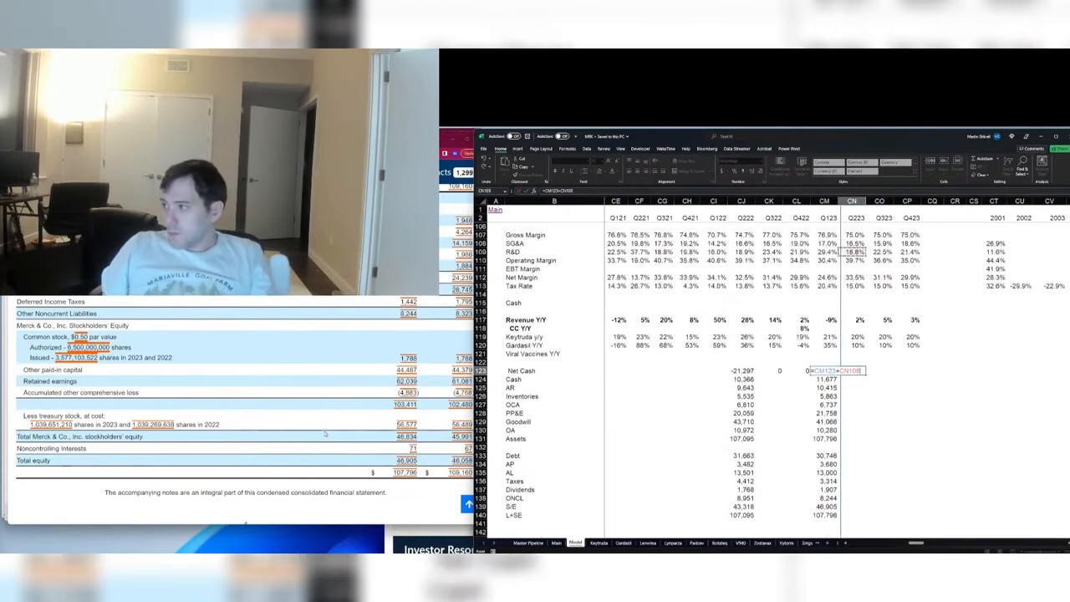
pyautogui.press('Return')
pyautogui.press('Up')
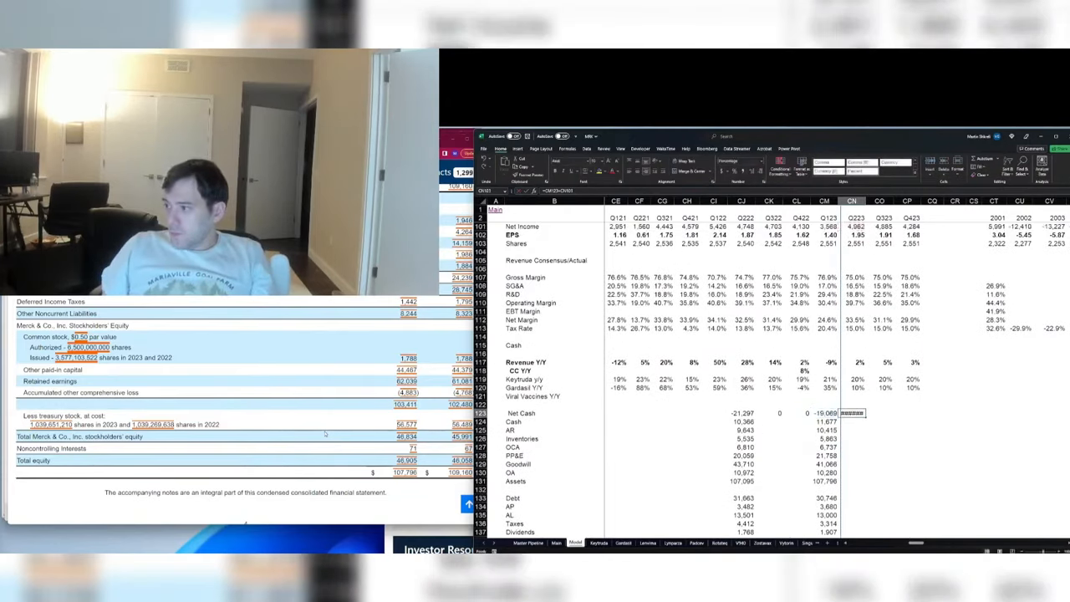
# Step: Extend the Q223 Net Cash formula through Q323 and Q423, formatting all three with thousands separators and no decimals
pyautogui.hotkey('ctrl', 'c')
pyautogui.hotkey('shift', 'Right')
pyautogui.hotkey('shift', 'Right')
pyautogui.hotkey('ctrl', 'v')
pyautogui.press('Escape')
pyautogui.hotkey('ctrl', '1')
pyautogui.press('Down')
pyautogui.press('Up')
pyautogui.press('Up')
pyautogui.press('Up')
pyautogui.press('Up')
pyautogui.press('Up')
pyautogui.press('Up')
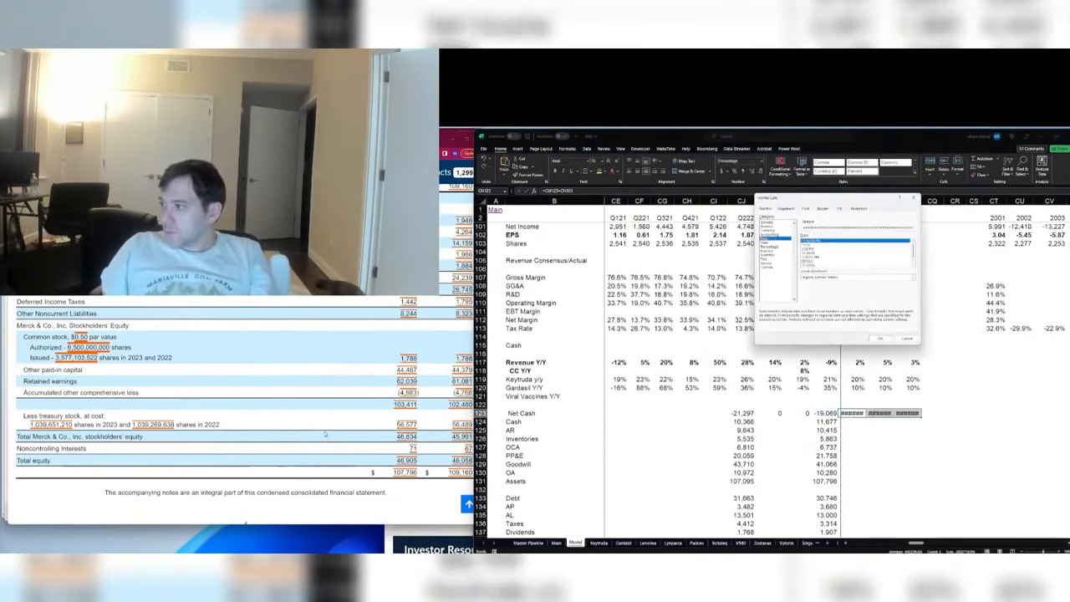
pyautogui.press('Tab')
pyautogui.write('0')
pyautogui.press('Tab')
pyautogui.press('space')
pyautogui.press('Return')
# Step: Link 2023 Net Cash in the annual columns to the Q423 Net Cash figure
pyautogui.press('Right')
pyautogui.press('Right')
pyautogui.press('Right')
pyautogui.press('Right')
pyautogui.press('Right')
pyautogui.press('Right')
pyautogui.press('Right')
pyautogui.press('Right')
pyautogui.press('Right')
pyautogui.press('Right')
pyautogui.press('Right')
pyautogui.press('Right')
pyautogui.press('Right')
pyautogui.press('Right')
pyautogui.press('Right')
pyautogui.press('Right')
pyautogui.press('Right')
pyautogui.press('Right')
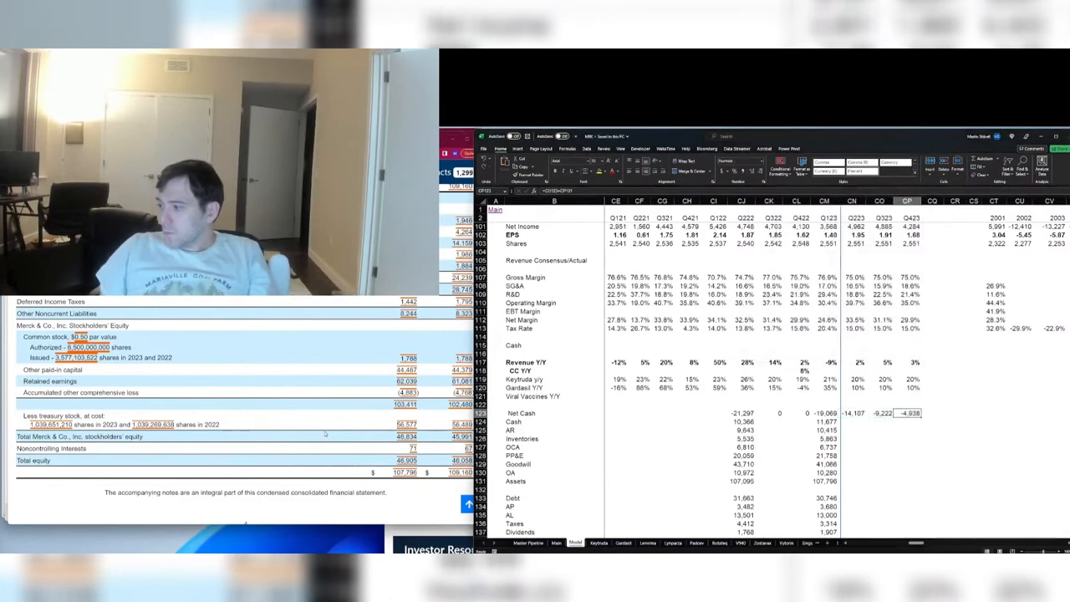
pyautogui.press('Right')
pyautogui.press('Right')
pyautogui.press('Right')
pyautogui.press('Right')
pyautogui.press('Right')
pyautogui.press('Right')
pyautogui.press('Right')
pyautogui.press('Right')
pyautogui.press('Right')
pyautogui.press('Right')
pyautogui.press('Right')
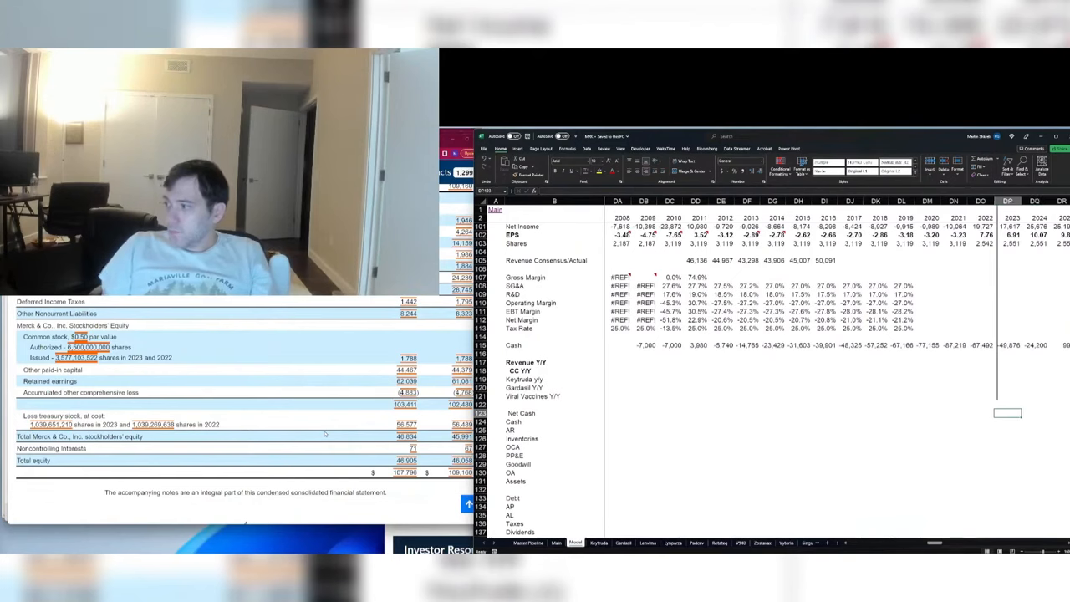
pyautogui.hotkey('ctrl', 'Left')
pyautogui.press('Return')
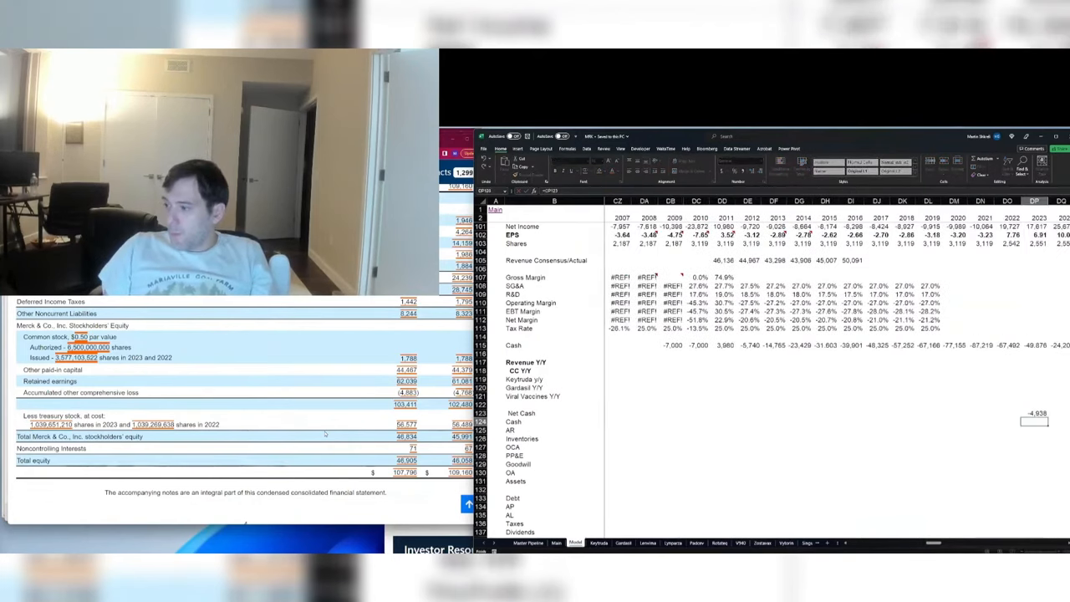
# Step: Calculate 2024 Net Cash as 2023 Net Cash plus 2024 Net Income, using =DP123+DQ101
pyautogui.press('Up')
pyautogui.press('Right')
pyautogui.write('=')
pyautogui.press('Left')
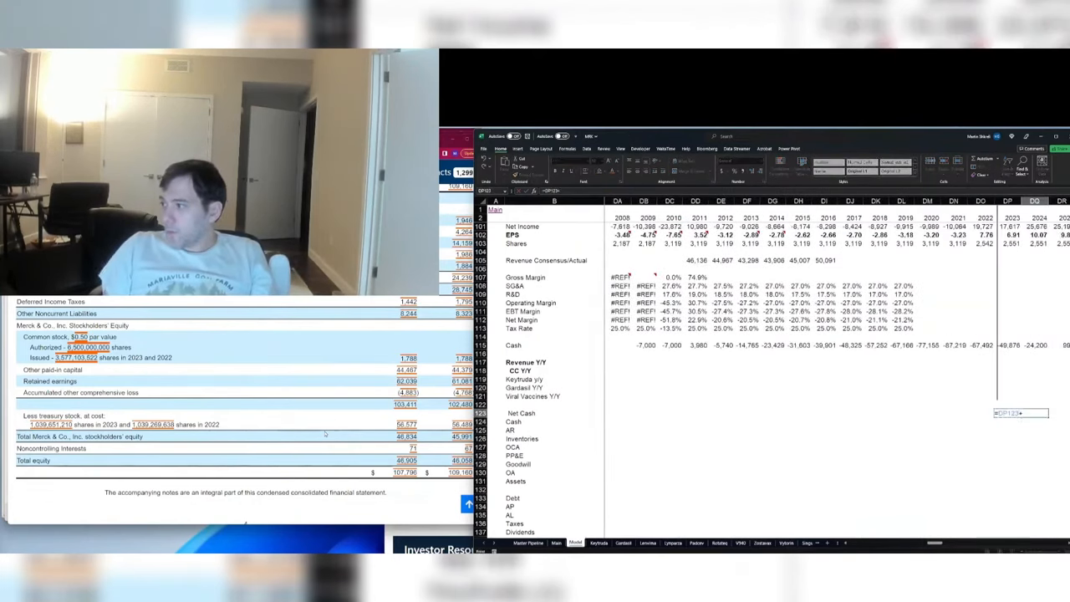
pyautogui.write('+')
pyautogui.press('Up')
pyautogui.press('Up')
pyautogui.press('Up')
pyautogui.press('Up')
pyautogui.press('Up')
pyautogui.press('Up')
pyautogui.press('Up')
pyautogui.press('Up')
pyautogui.press('Up')
pyautogui.press('Up')
pyautogui.press('Up')
pyautogui.press('Up')
pyautogui.press('Up')
pyautogui.press('Up')
pyautogui.press('Up')
pyautogui.press('Up')
pyautogui.press('Up')
pyautogui.press('Up')
pyautogui.press('Up')
pyautogui.press('Up')
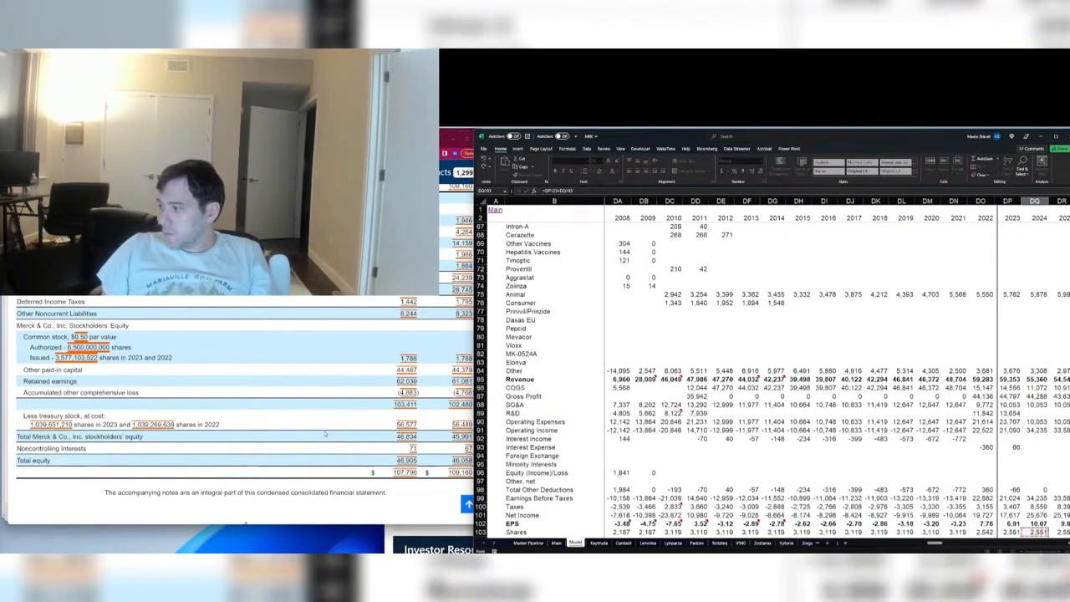
pyautogui.press('Up')
pyautogui.press('Up')
pyautogui.press('Return')
# Step: Copy the 2024 Net Cash formula across the annual columns through 2035
pyautogui.press('Up')
pyautogui.hotkey('ctrl', 'c')
pyautogui.hotkey('shift', 'Right')
pyautogui.hotkey('shift', 'Right')
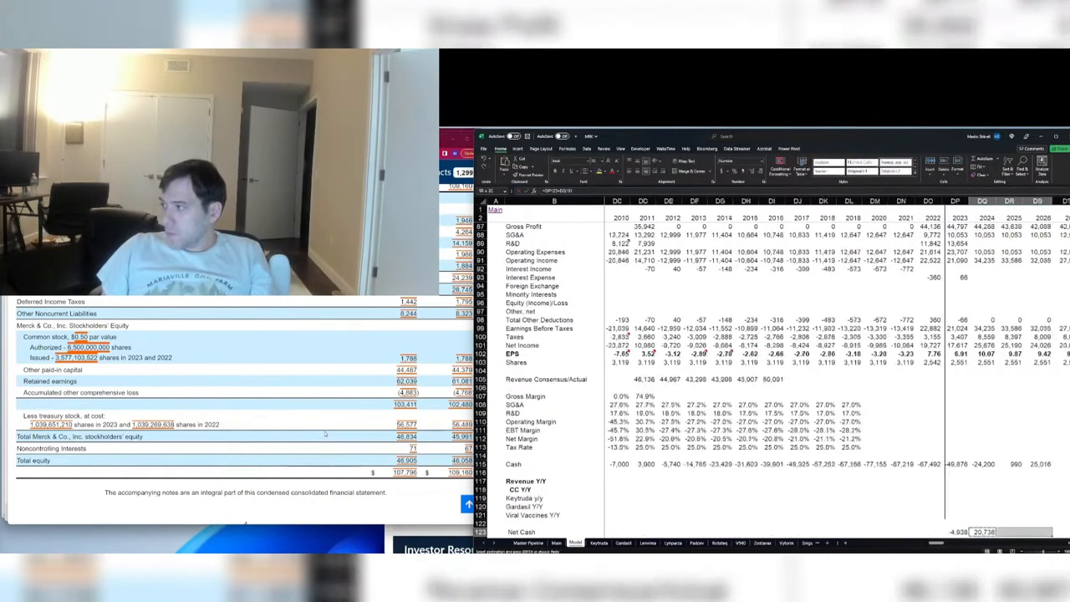
pyautogui.hotkey('shift', 'Right')
pyautogui.hotkey('shift', 'Right')
pyautogui.hotkey('shift', 'Right')
pyautogui.hotkey('shift', 'Right')
pyautogui.hotkey('shift', 'Right')
pyautogui.hotkey('shift', 'Right')
pyautogui.hotkey('shift', 'Right')
pyautogui.hotkey('shift', 'Right')
pyautogui.hotkey('shift', 'Right')
pyautogui.hotkey('ctrl', 'v')
pyautogui.press('Left')
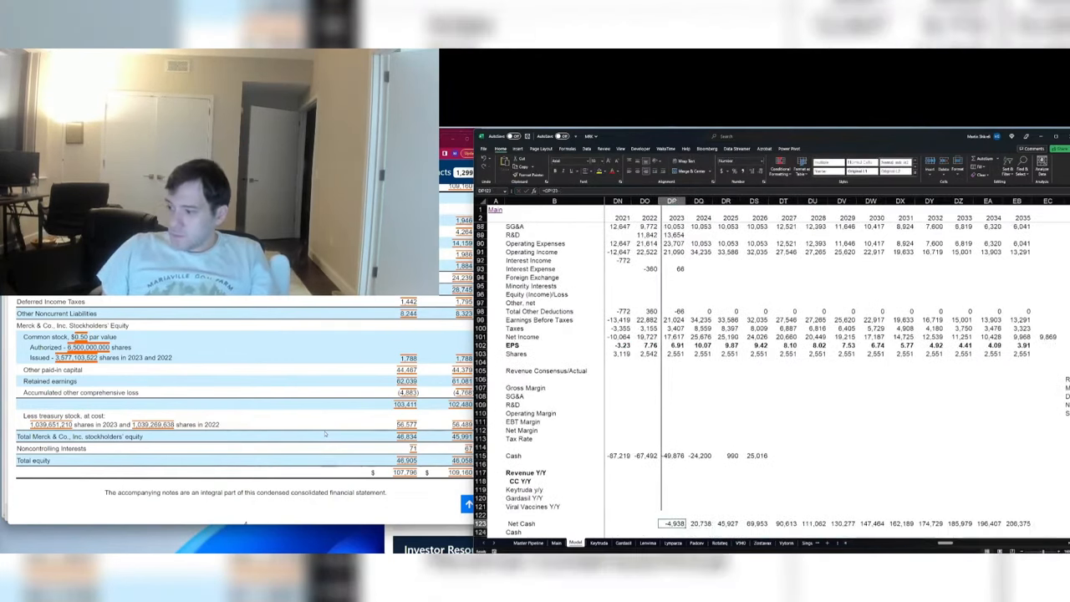
# Step: Extend the vertical divider line between the 2022 and 2023 columns down past the Net Cash row
pyautogui.click(661, 410)
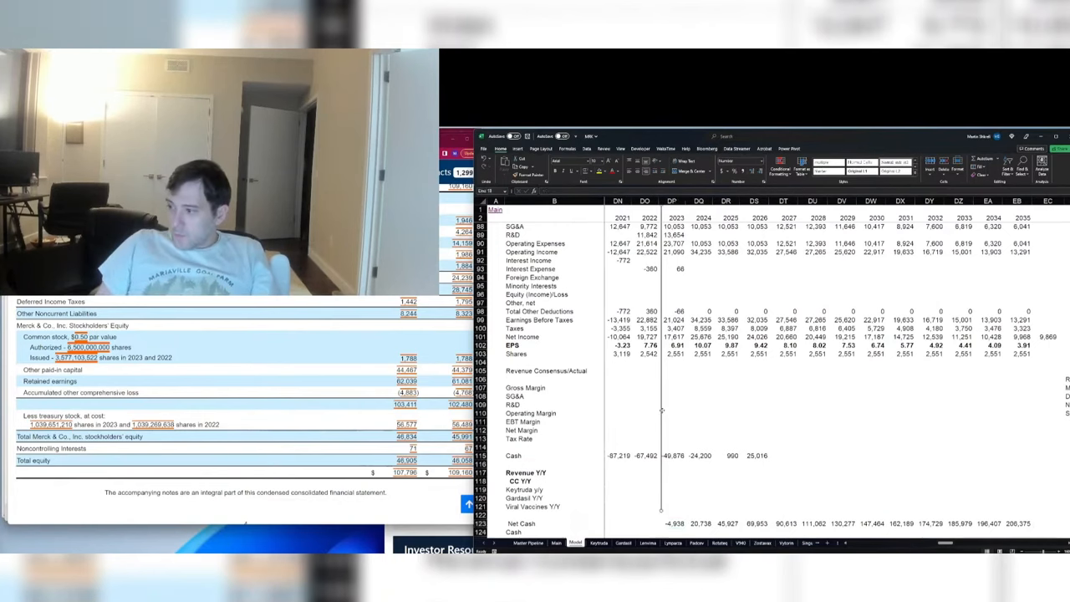
pyautogui.moveTo(662, 410); pyautogui.dragTo(660, 410)
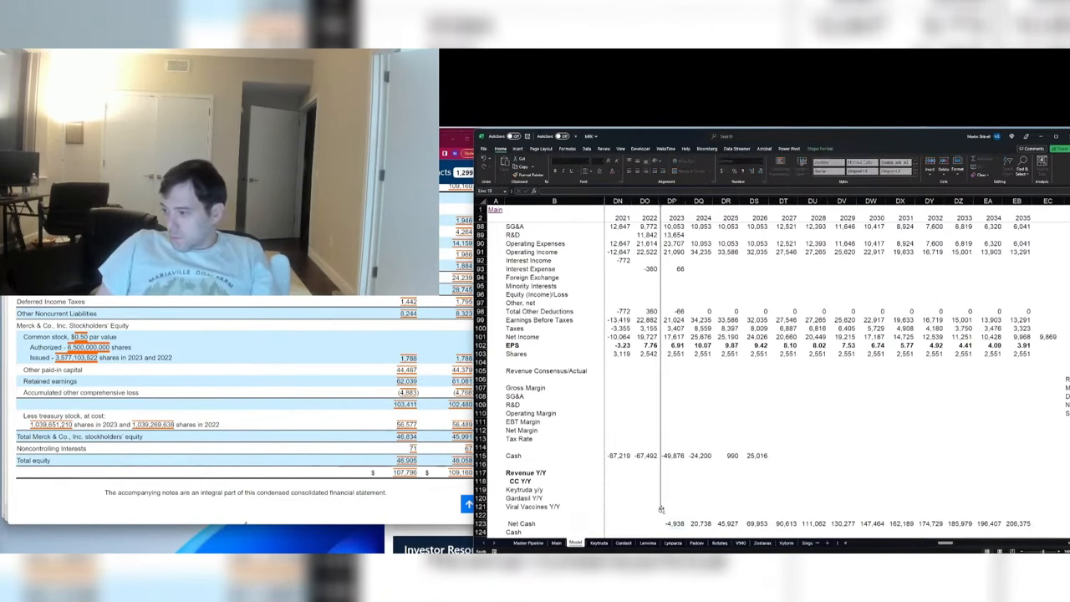
# Step: Calculate 2024 Interest Expense as 2023 Net Cash times the ROIC rate, using =DP123*$EE$106, formatted without decimals
pyautogui.scroll(-1, 660, 508)
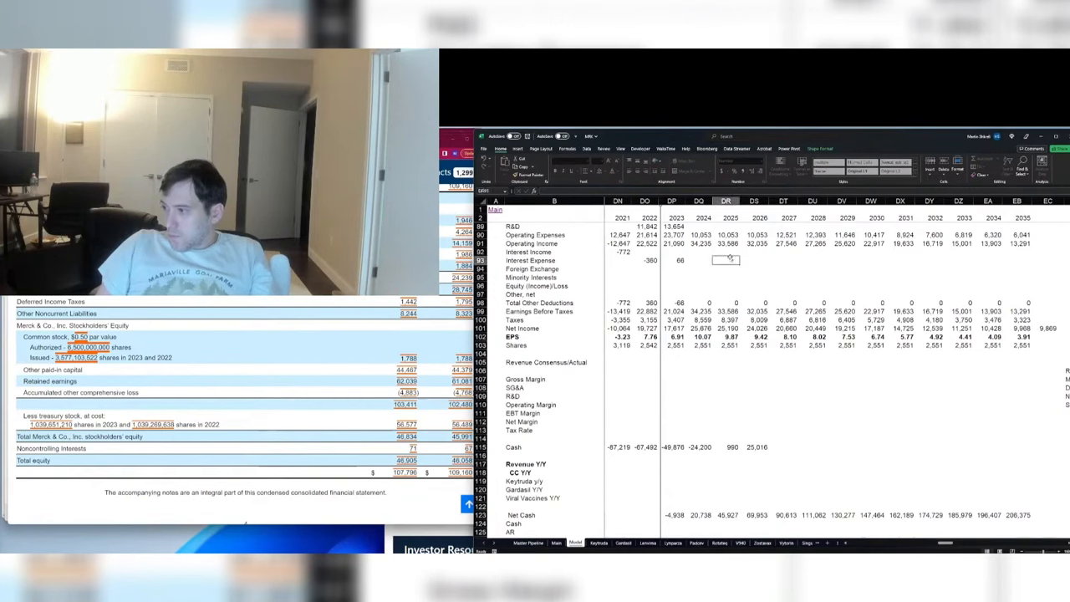
pyautogui.click(698, 266)
pyautogui.press('Up')
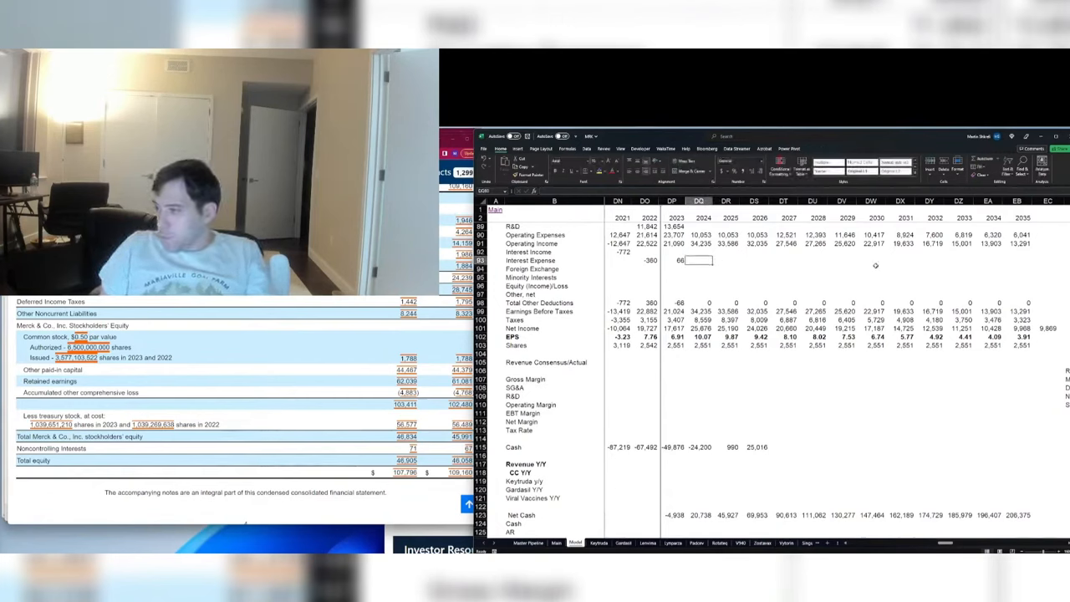
pyautogui.write('=')
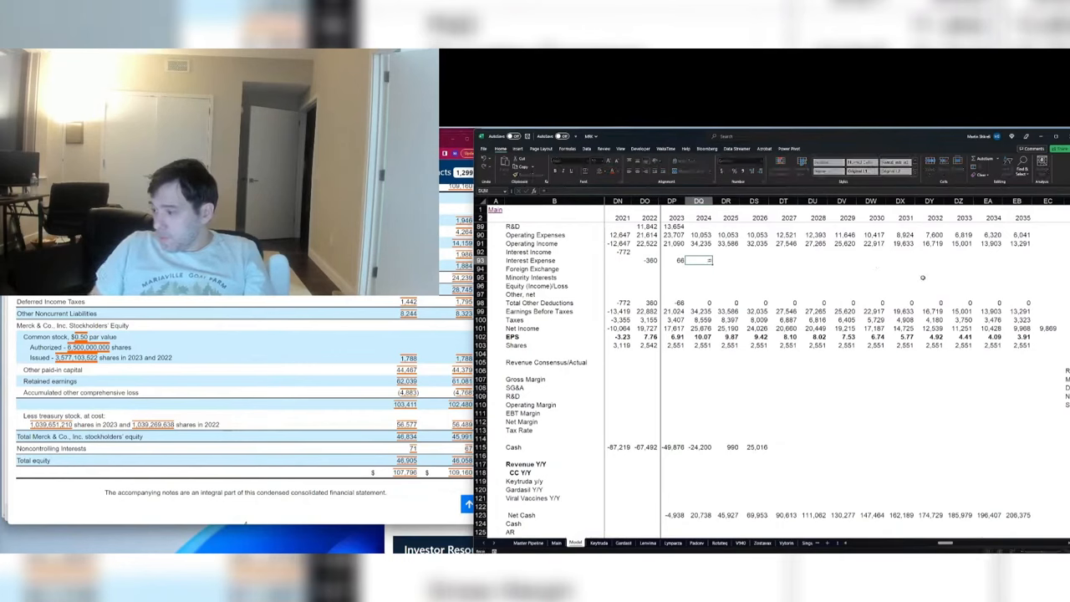
pyautogui.click(678, 515)
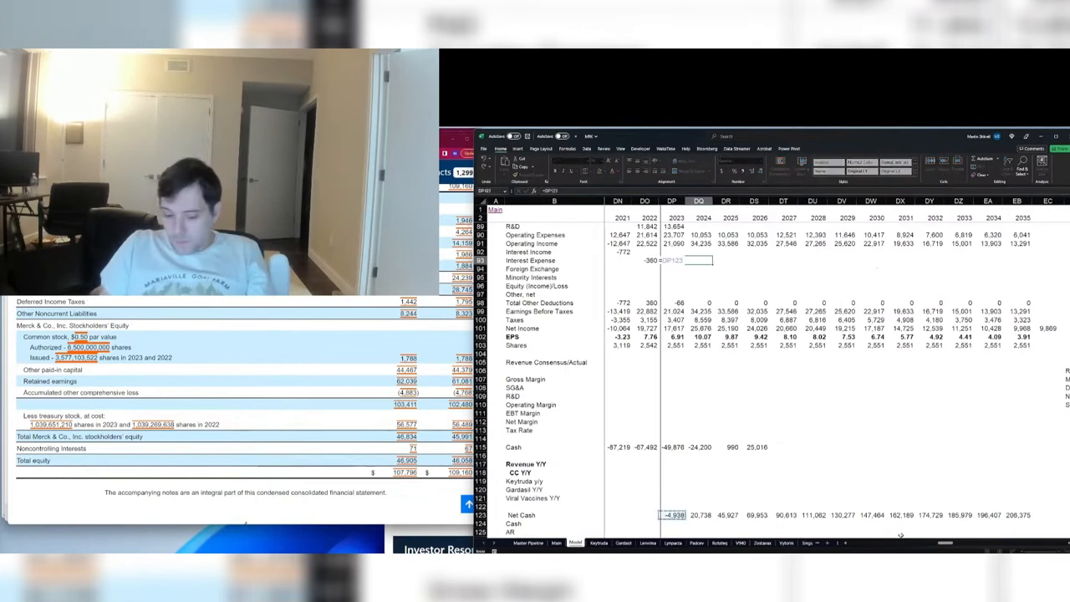
pyautogui.click(1047, 372)
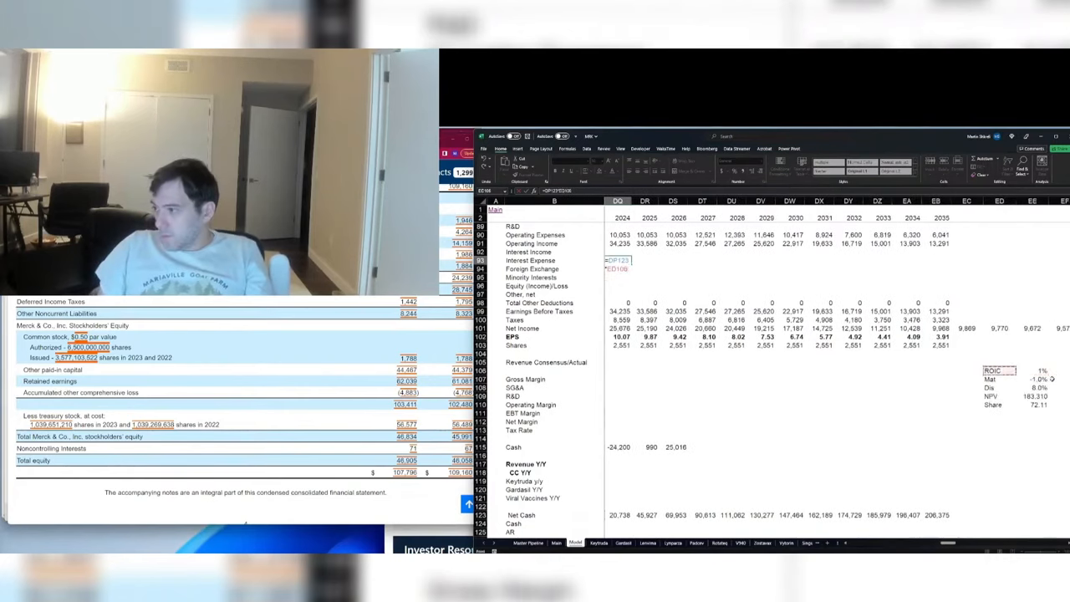
pyautogui.hotkey('ctrl', 'Return')
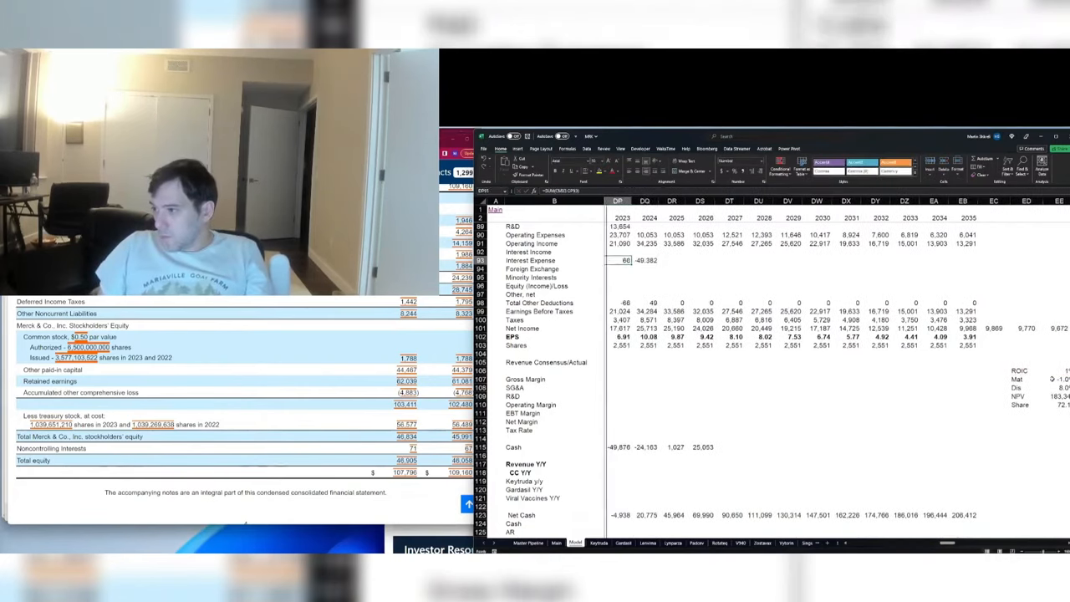
pyautogui.hotkey('ctrl', '1')
pyautogui.press('Return')
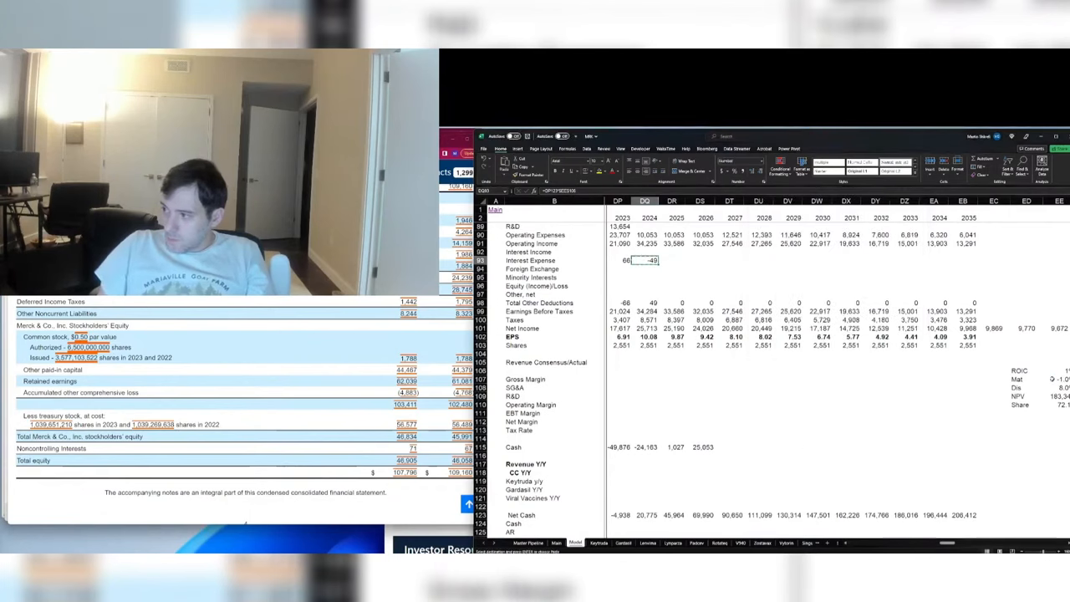
# Step: Copy the 2024 Interest Expense formula across the annual columns through 2035
pyautogui.hotkey('ctrl', 'c')
pyautogui.hotkey('shift', 'Right')
pyautogui.hotkey('shift', 'Right')
pyautogui.hotkey('shift', 'Right')
pyautogui.hotkey('shift', 'Right')
pyautogui.hotkey('shift', 'Right')
pyautogui.hotkey('shift', 'Right')
pyautogui.hotkey('shift', 'Right')
pyautogui.hotkey('shift', 'Right')
pyautogui.hotkey('shift', 'Right')
pyautogui.hotkey('shift', 'Right')
pyautogui.press('Return')
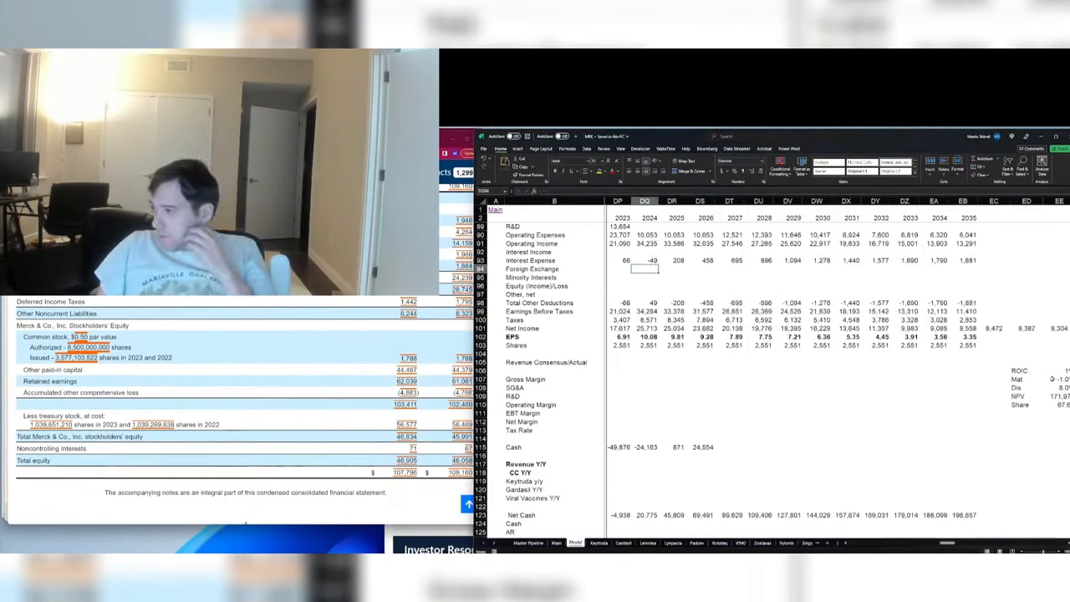
# Step: Try negating the 2024 Interest Expense formula as =-DP123*$EE$106, undoing and redoing the change to compare its effect
pyautogui.click(644, 260)
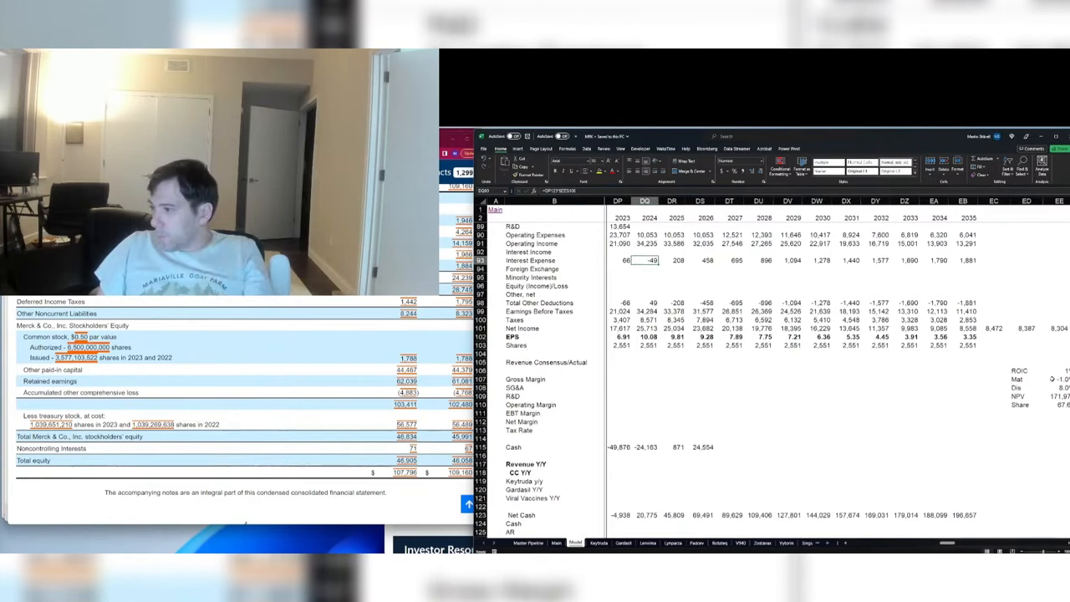
pyautogui.press('F2')
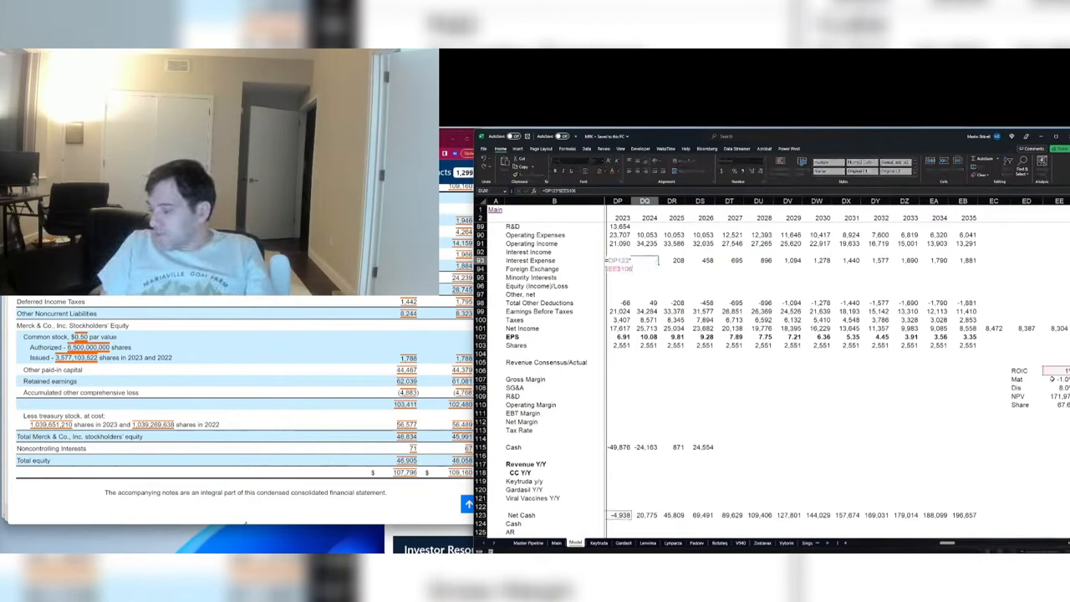
pyautogui.press('Tab')
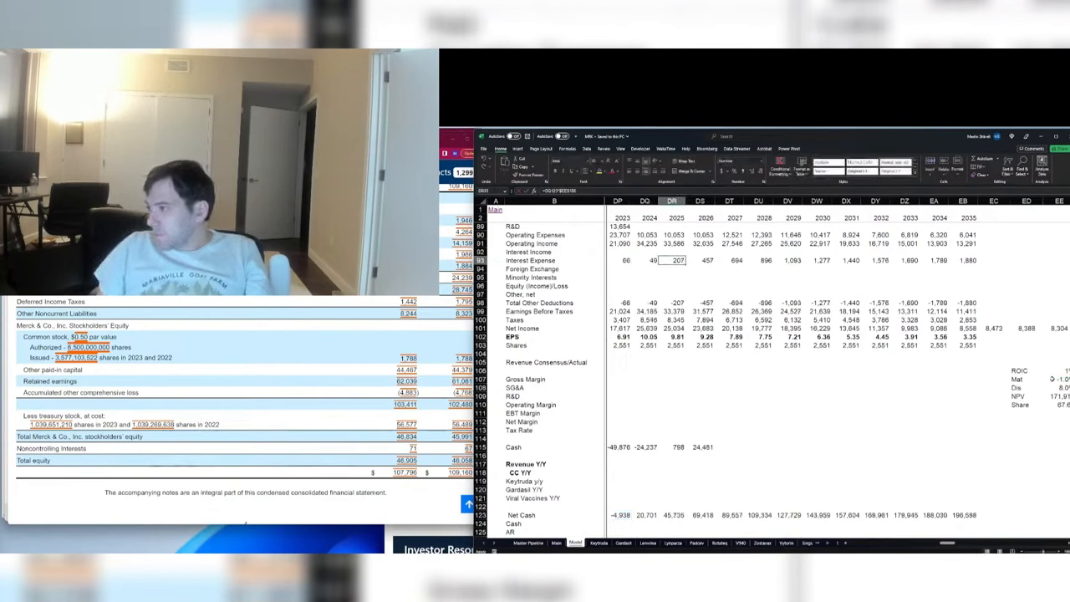
pyautogui.click(676, 302)
pyautogui.hotkey('ctrl', 'z')
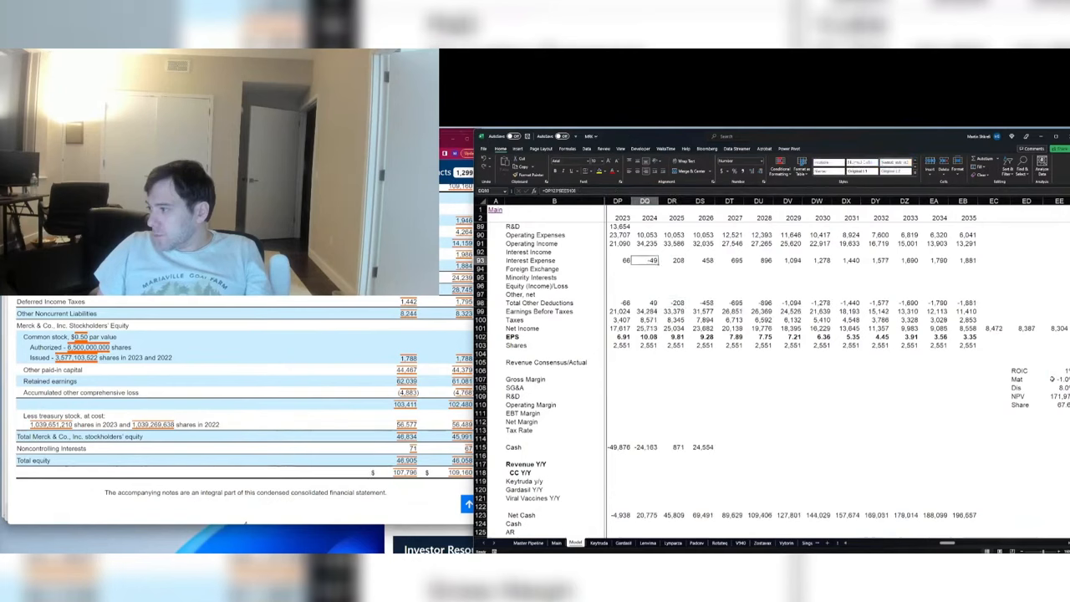
pyautogui.hotkey('ctrl', 'z')
pyautogui.hotkey('ctrl', 'y')
pyautogui.hotkey('ctrl', 'y')
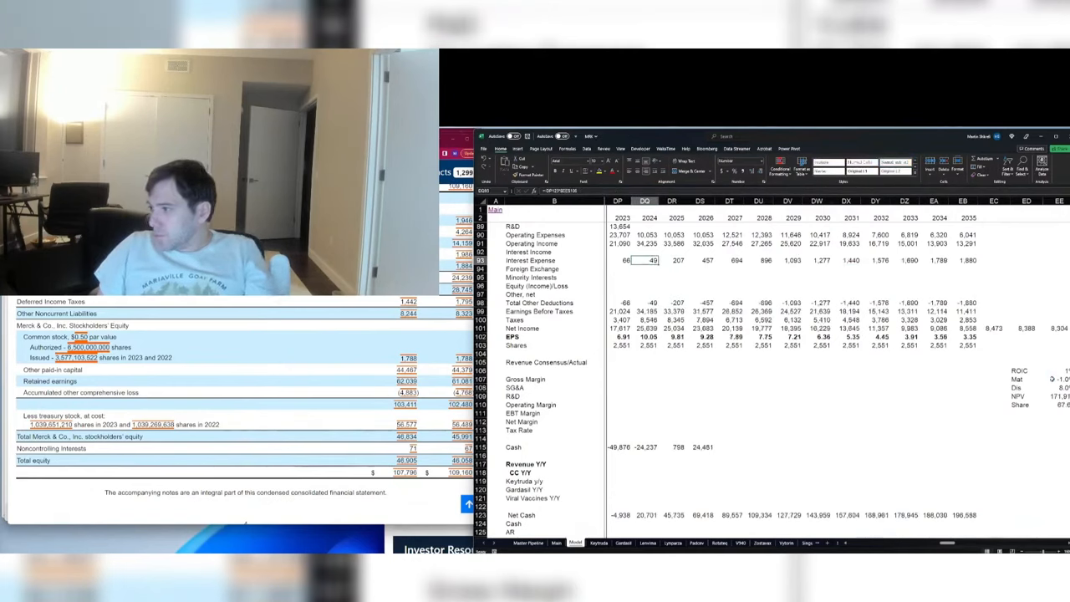
pyautogui.press('F2')
pyautogui.press('Tab')
pyautogui.press('Left')
# Step: Remove the leading minus from the 2024 Interest Expense formula and copy it across through 2035
pyautogui.press('F2')
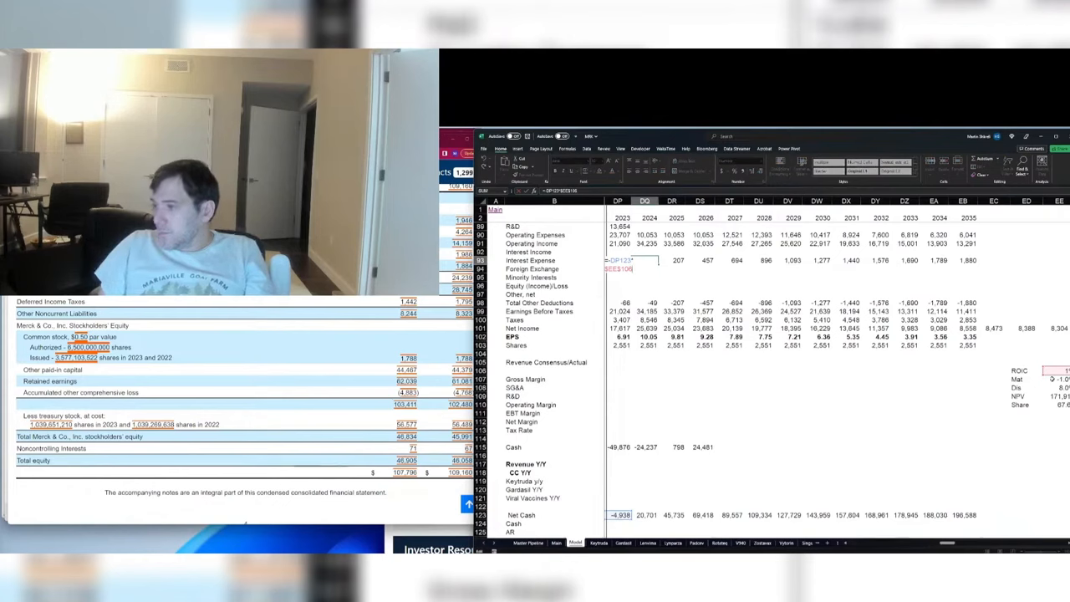
pyautogui.press('Delete')
pyautogui.press('Tab')
pyautogui.press('Left')
pyautogui.hotkey('ctrl', 'c')
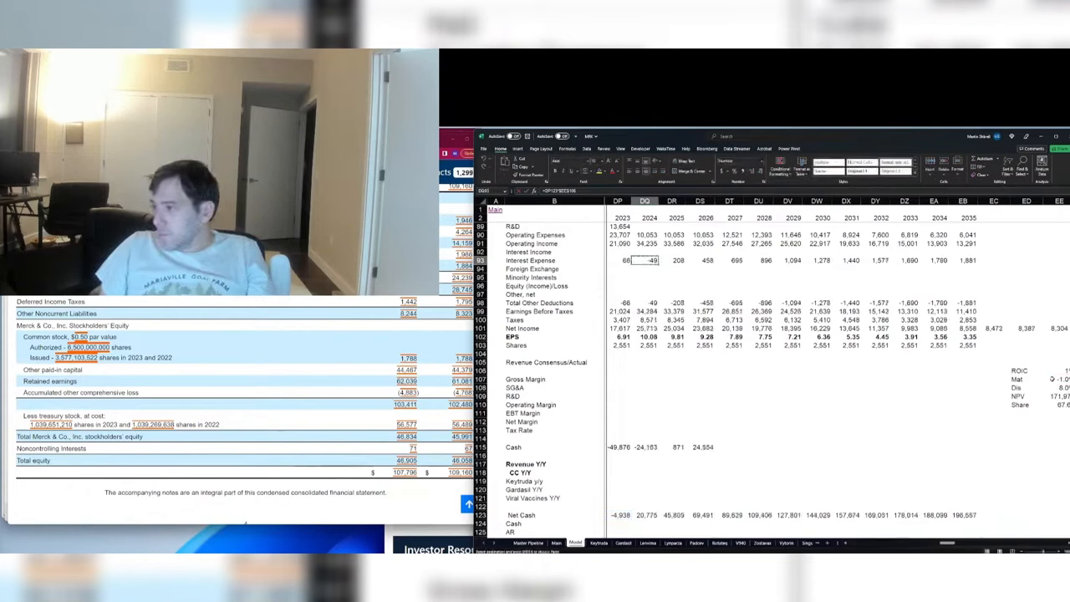
pyautogui.hotkey('ctrl', 'shift', 'Right')
pyautogui.hotkey('ctrl', 'v')
# Step: Check the 2024 Total Other Deductions formula, which subtracts Interest Expense, and copy it across through 2035
pyautogui.press('Down')
pyautogui.press('Down')
pyautogui.press('Escape')
pyautogui.press('Down')
pyautogui.press('Down')
pyautogui.press('Down')
pyautogui.press('F2')
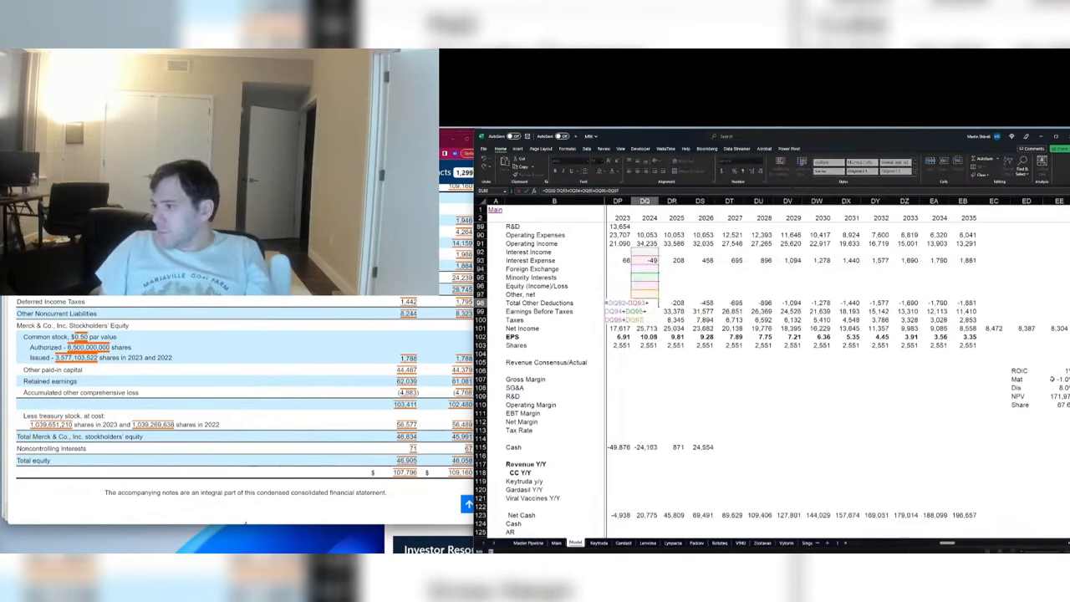
pyautogui.press('Tab')
pyautogui.press('Left')
pyautogui.hotkey('ctrl', 'c')
pyautogui.hotkey('ctrl', 'shift', 'Right')
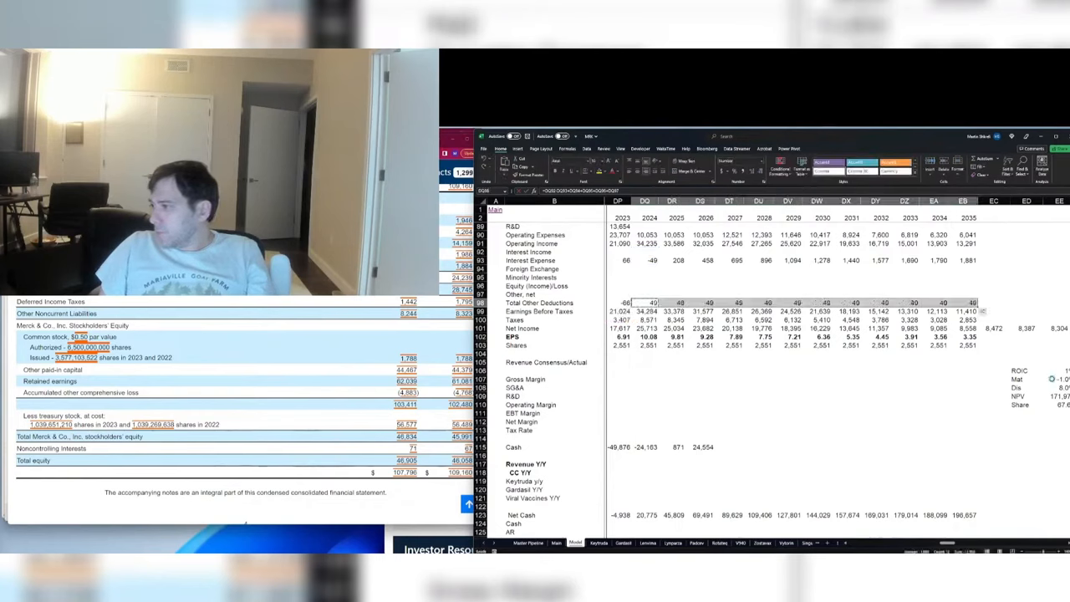
pyautogui.hotkey('ctrl', 'v')
# Step: Check the 2024 Earnings Before Taxes formula, =DQ98+DQ91, and copy it across through 2035
pyautogui.press('Down')
pyautogui.press('F2')
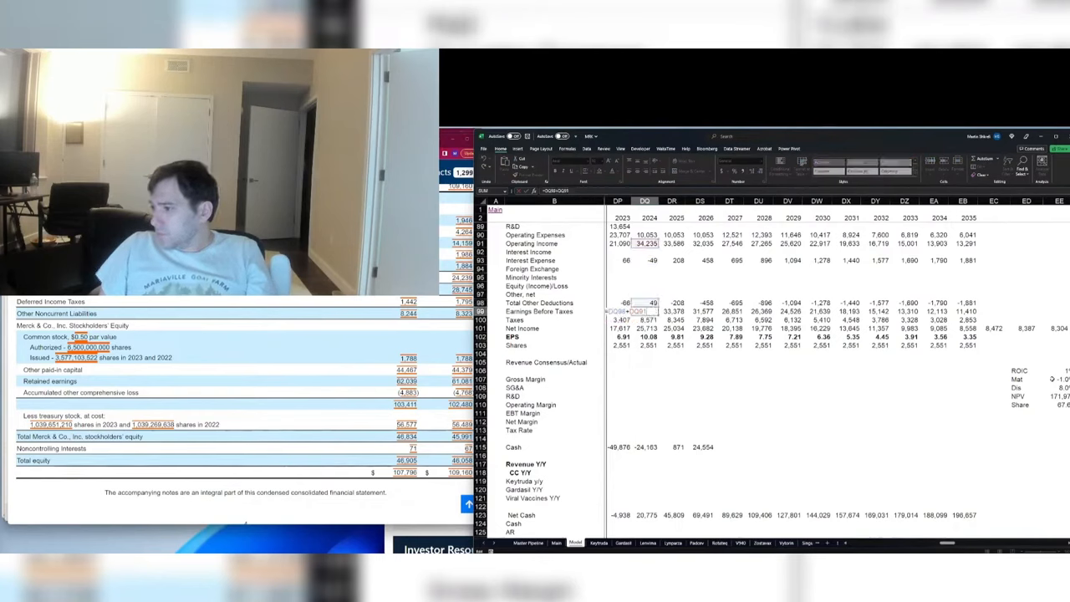
pyautogui.press('Tab')
pyautogui.press('Left')
pyautogui.hotkey('ctrl', 'c')
pyautogui.hotkey('ctrl', 'shift', 'Right')
pyautogui.hotkey('ctrl', 'v')
pyautogui.press('Down')
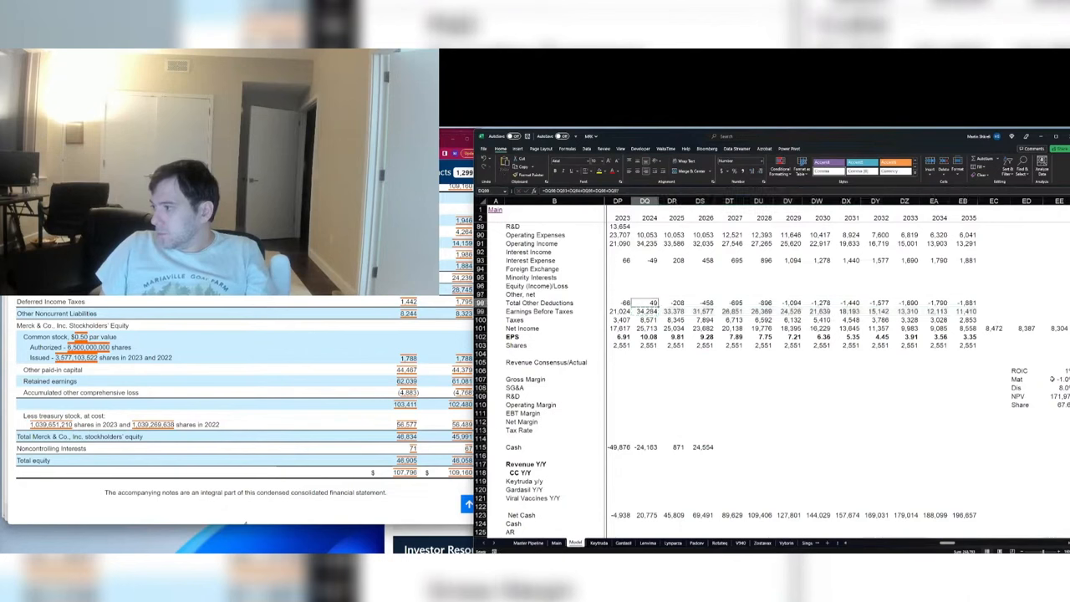
# Step: Negate the 2024 Interest Expense formula as =-DP123*$EE$106 and copy it across through 2035
pyautogui.press('Up')
pyautogui.press('Up')
pyautogui.press('Up')
pyautogui.press('Up')
pyautogui.press('Up')
pyautogui.press('Left')
pyautogui.press('F2')
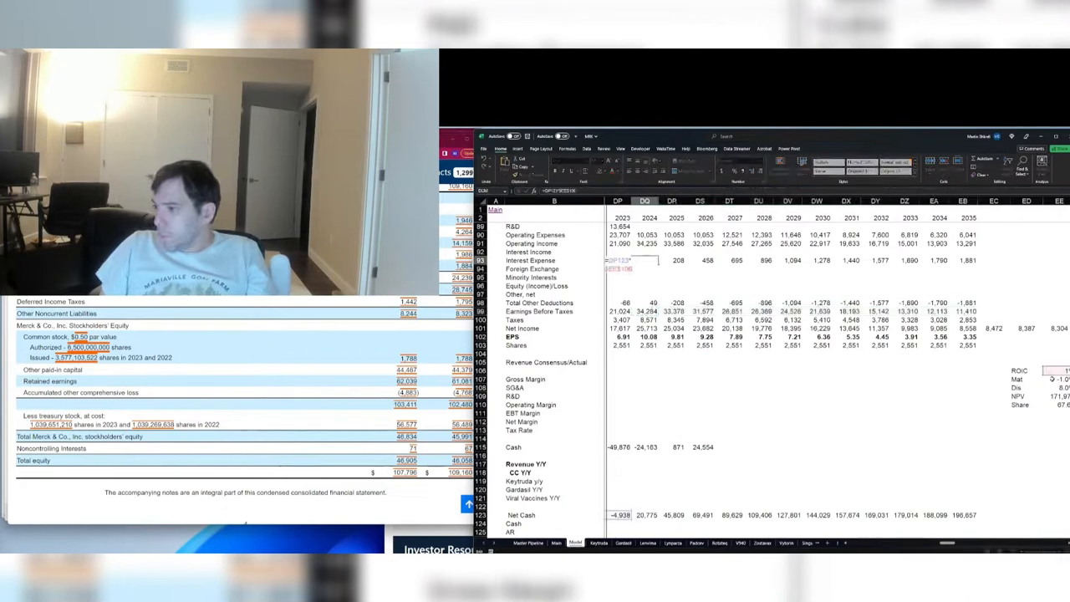
pyautogui.press('Tab')
pyautogui.press('Left')
pyautogui.hotkey('ctrl', 'c')
pyautogui.hotkey('ctrl', 'shift', 'Right')
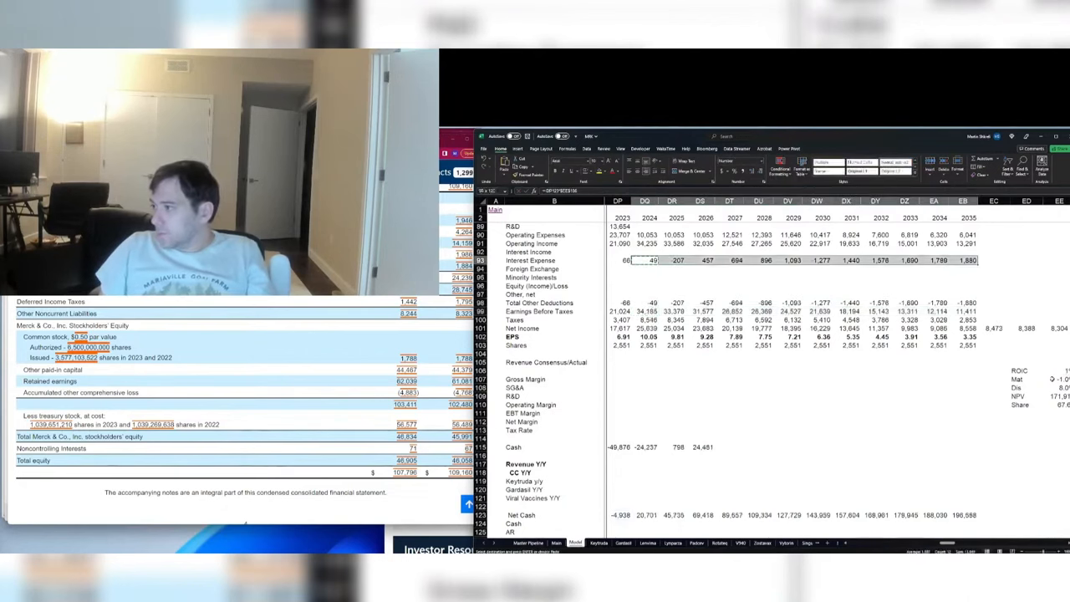
pyautogui.hotkey('ctrl', 'v')
pyautogui.press('Escape')
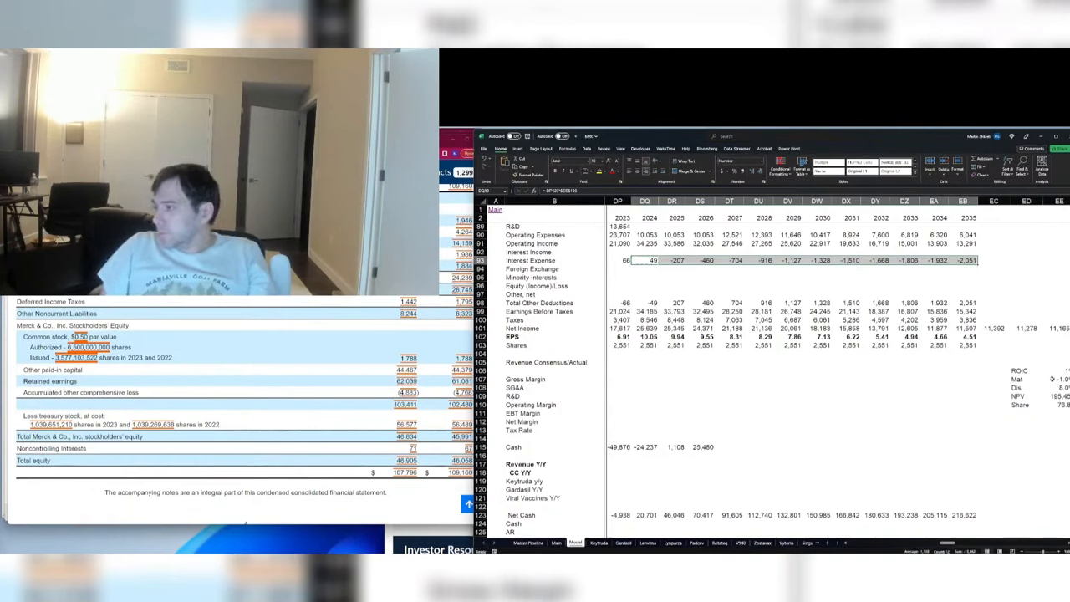
# Step: Review the projected Interest Expense through 2035, then the Taxes and Net Income figures below and beyond it
pyautogui.press('Right')
pyautogui.press('Right')
pyautogui.press('Right')
pyautogui.press('Right')
pyautogui.press('Right')
pyautogui.press('Right')
pyautogui.press('Right')
pyautogui.press('Right')
pyautogui.press('Right')
pyautogui.press('Right')
pyautogui.press('Right')
pyautogui.press('Right')
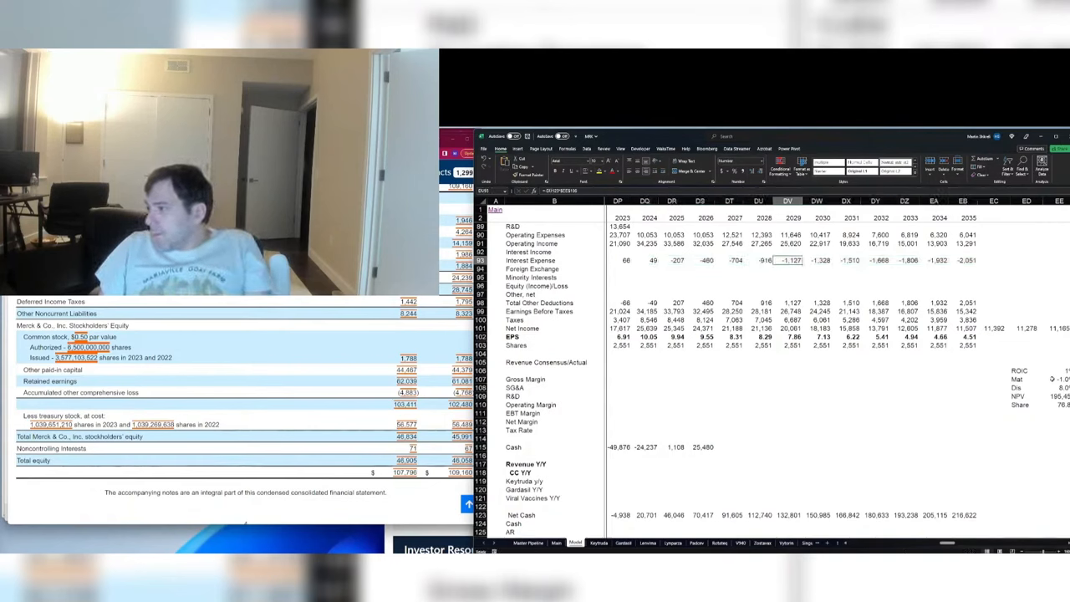
pyautogui.press('Down')
pyautogui.press('Down')
pyautogui.press('Down')
pyautogui.press('Down')
pyautogui.press('Down')
pyautogui.press('Down')
pyautogui.press('Down')
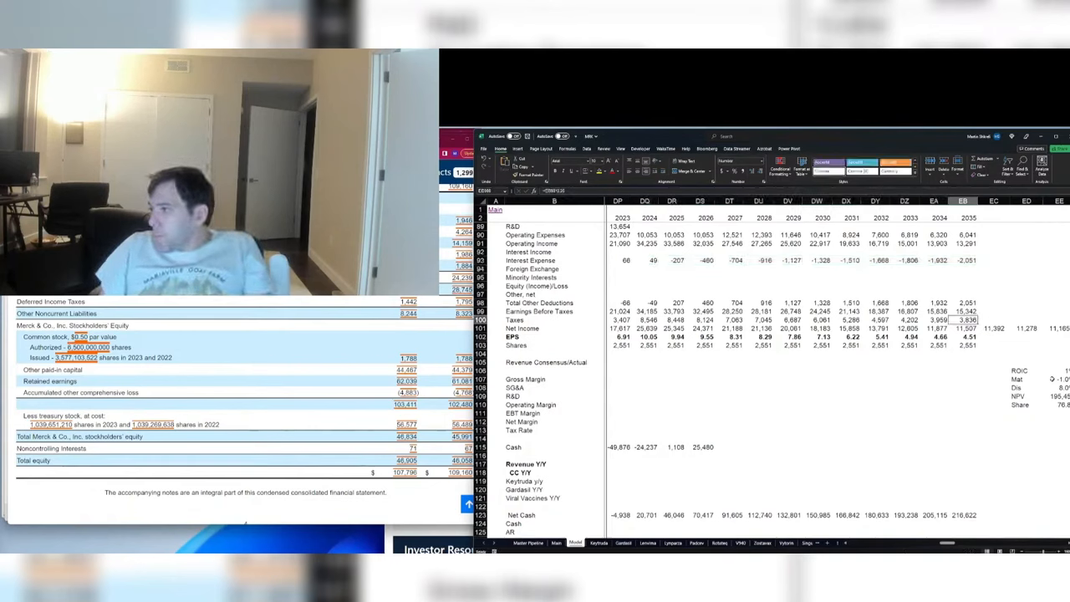
pyautogui.press('Down')
pyautogui.press('Down')
pyautogui.press('Right')
pyautogui.press('Right')
pyautogui.press('Right')
pyautogui.press('Right')
pyautogui.press('Right')
pyautogui.press('Right')
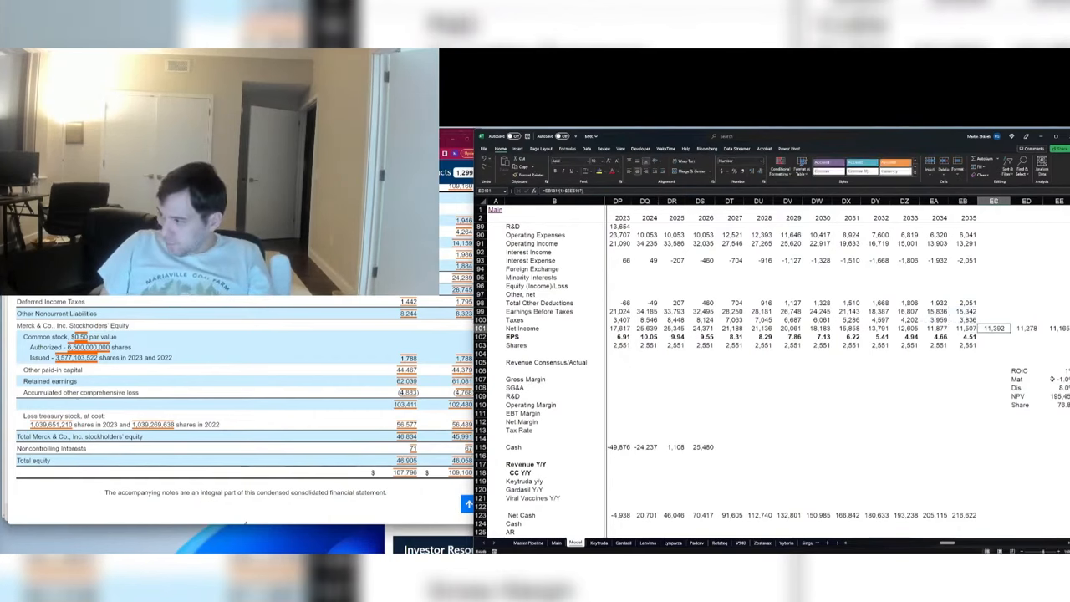
# Step: Inspect the NPV formula in the valuation block and the resulting value per share
pyautogui.press('Left')
pyautogui.press('Left')
pyautogui.press('Left')
pyautogui.press('Down')
pyautogui.press('Down')
pyautogui.press('Down')
pyautogui.press('Down')
pyautogui.press('Down')
pyautogui.press('Down')
pyautogui.press('Down')
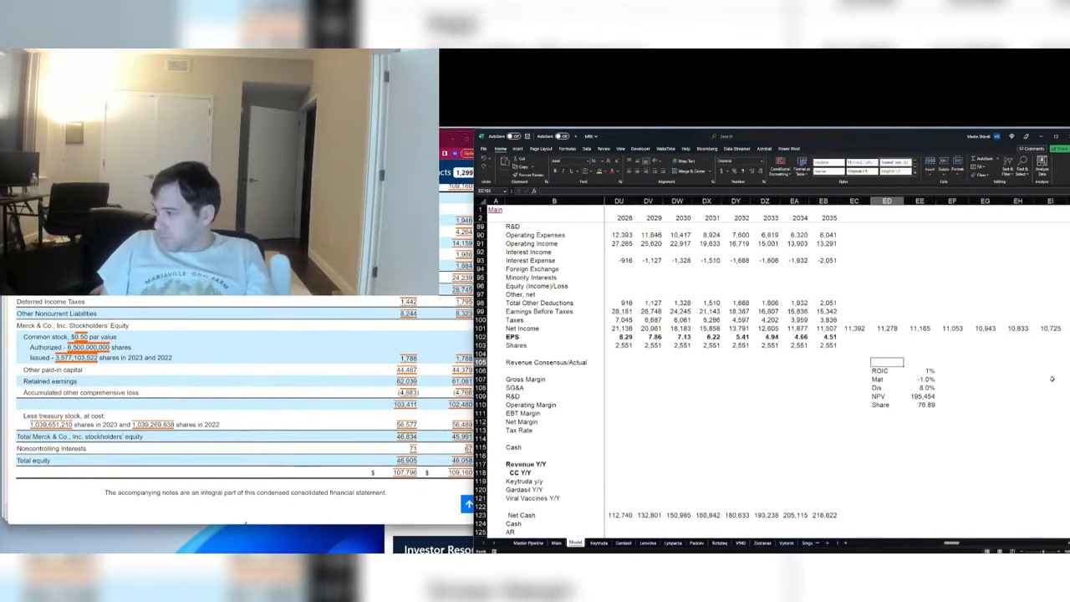
pyautogui.press('F2')
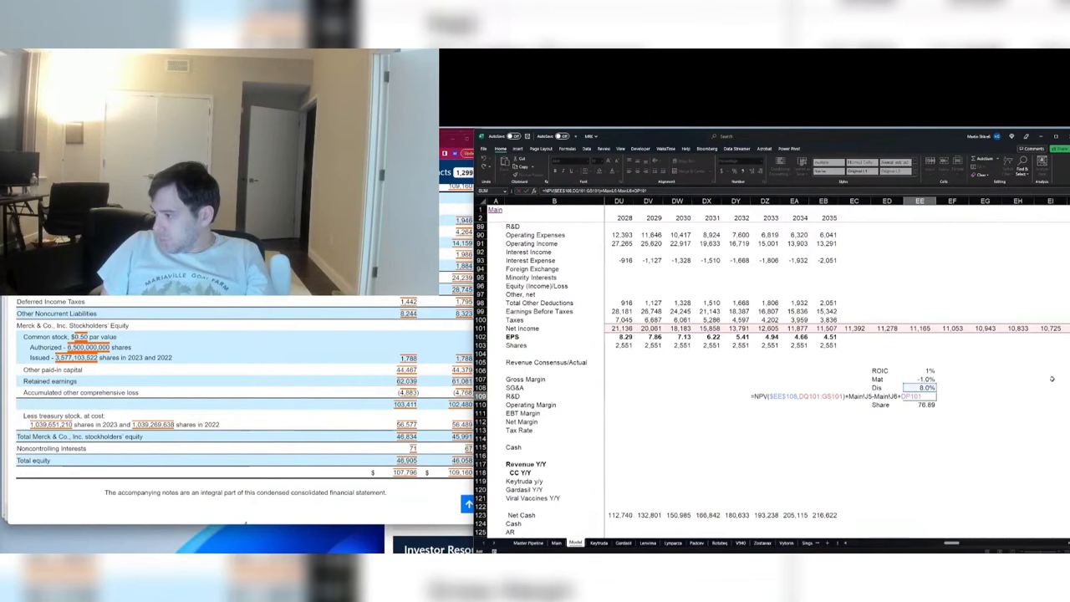
pyautogui.press('Return')
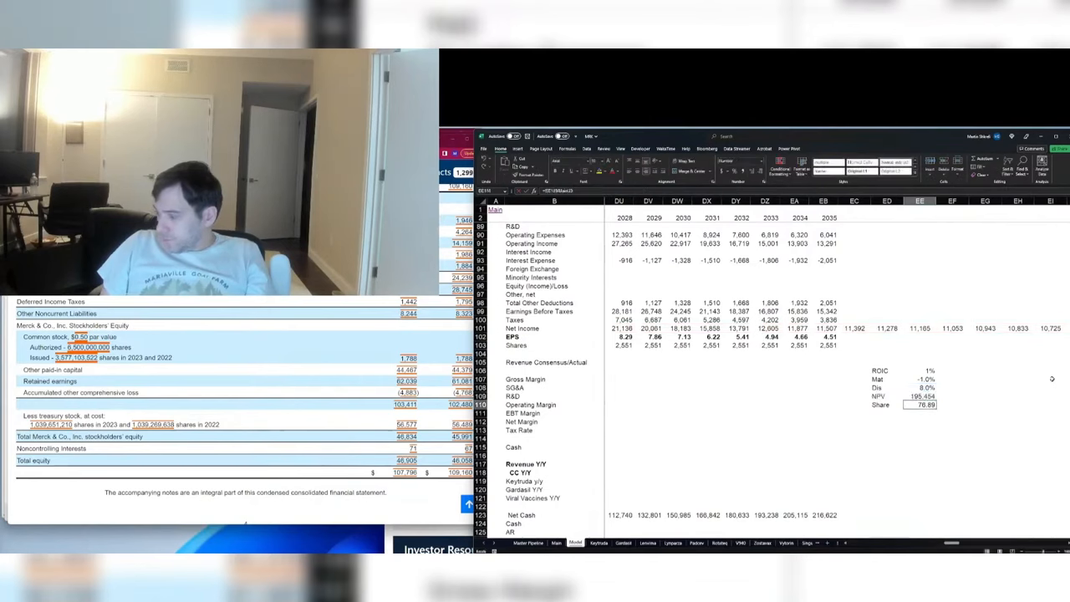
# Step: Check the per-share value formula in the valuation block against the current share price on the Main sheet
pyautogui.press('Down')
pyautogui.press('Up')
pyautogui.press('Up')
pyautogui.press('F2')
pyautogui.press('Escape')
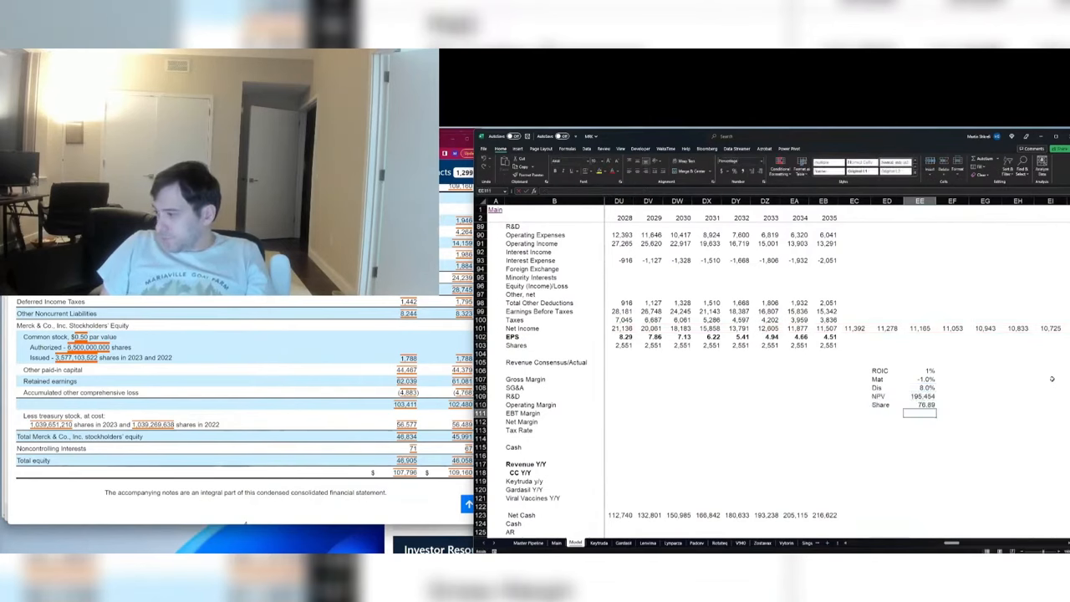
pyautogui.hotkey('ctrl', 'pageup')
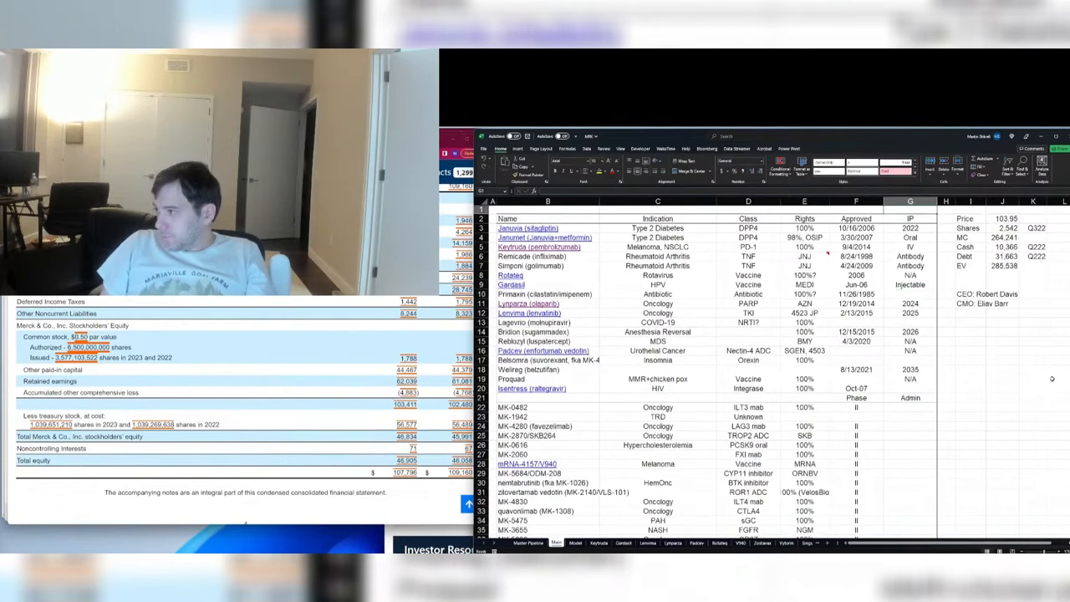
pyautogui.hotkey('ctrl', 'pagedown')
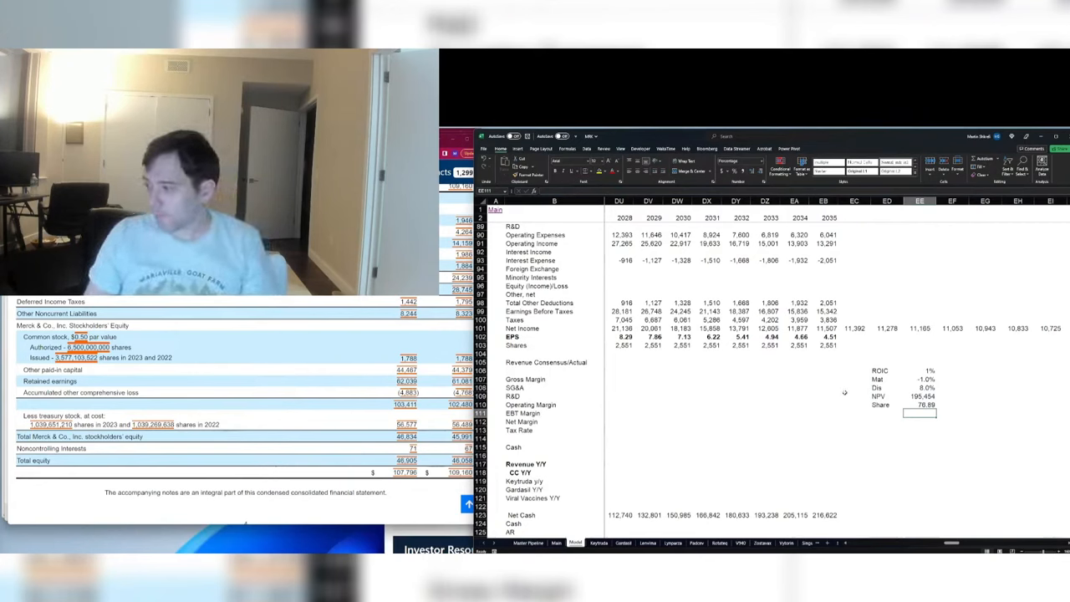
# Step: Move the Revenue Consensus/Actual row out of the income statement area to the blank rows above Januvia Y/Y
pyautogui.click(887, 345)
pyautogui.click(882, 362)
pyautogui.hotkey('ctrl', 'Left')
pyautogui.hotkey('ctrl', 'Left')
pyautogui.hotkey('ctrl', 'Left')
pyautogui.hotkey('ctrl', 'Left')
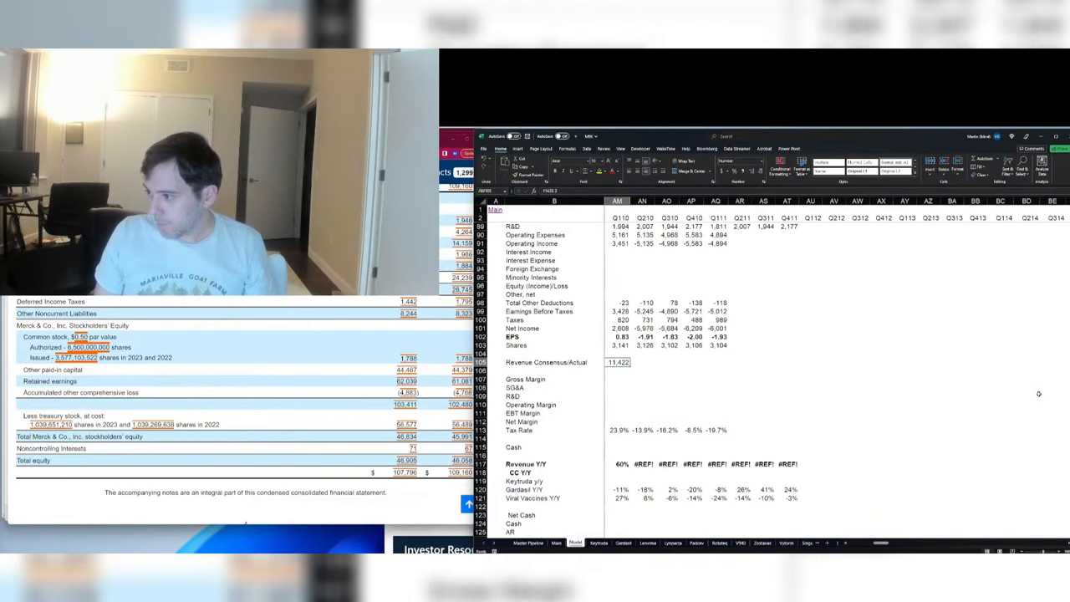
pyautogui.hotkey('ctrl', 'Left')
pyautogui.hotkey('ctrl', 'Left')
pyautogui.hotkey('ctrl', 'Left')
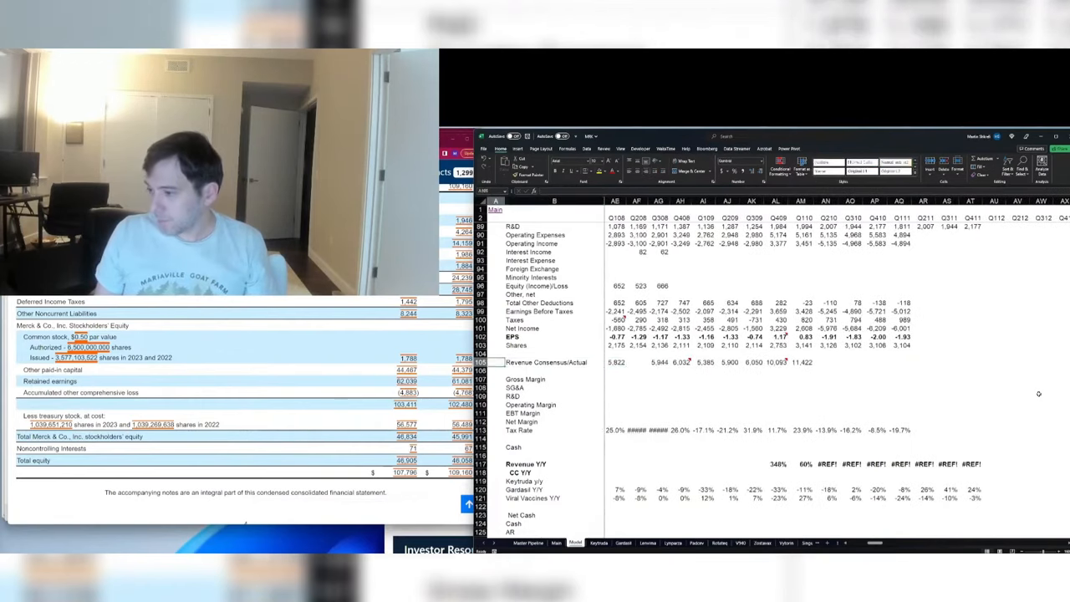
pyautogui.hotkey('ctrl', 'shift', 'Right')
pyautogui.hotkey('ctrl', 'c')
pyautogui.scroll(-7, 863, 349)
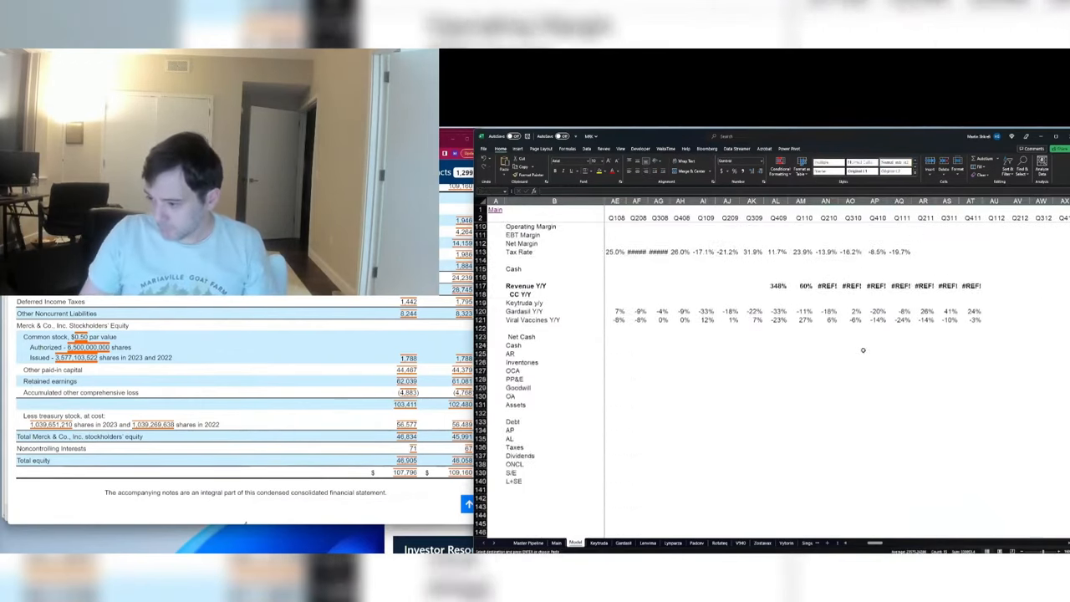
pyautogui.scroll(-16, 863, 349)
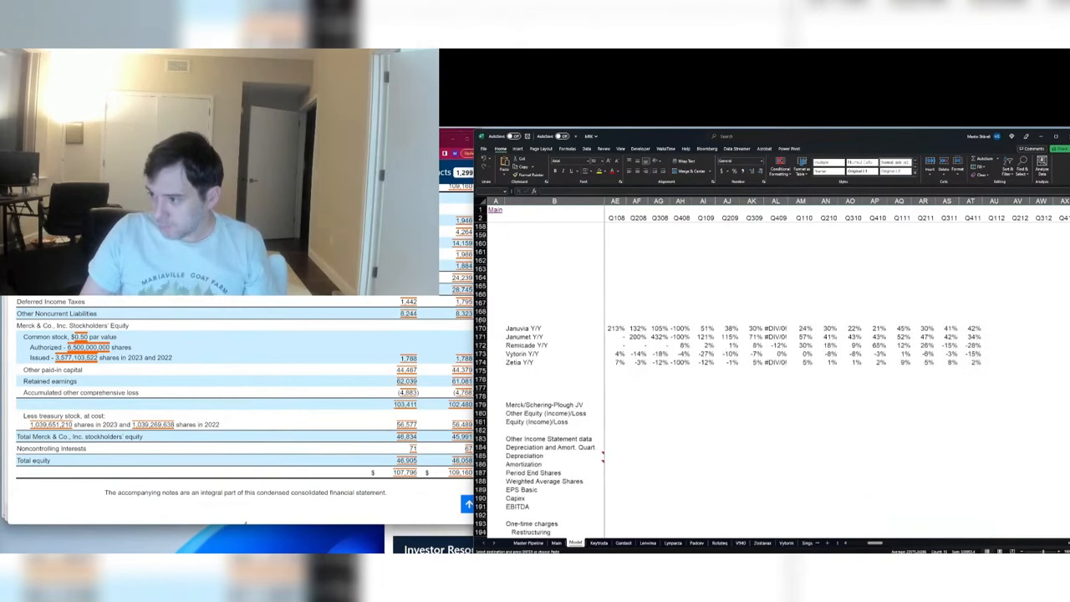
pyautogui.rightClick(482, 311)
pyautogui.click(501, 391)
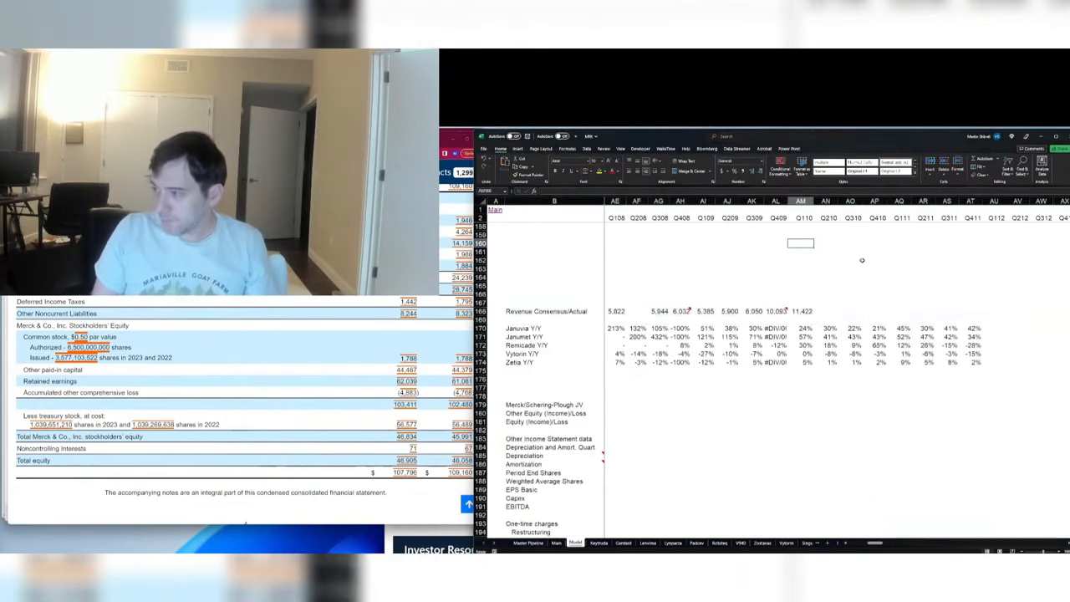
# Step: Review the product, income statement and balance sheet forecast rows, ending at the valuation block beyond 2035
pyautogui.hotkey('ctrl', 'Up')
pyautogui.hotkey('ctrl', 'Right')
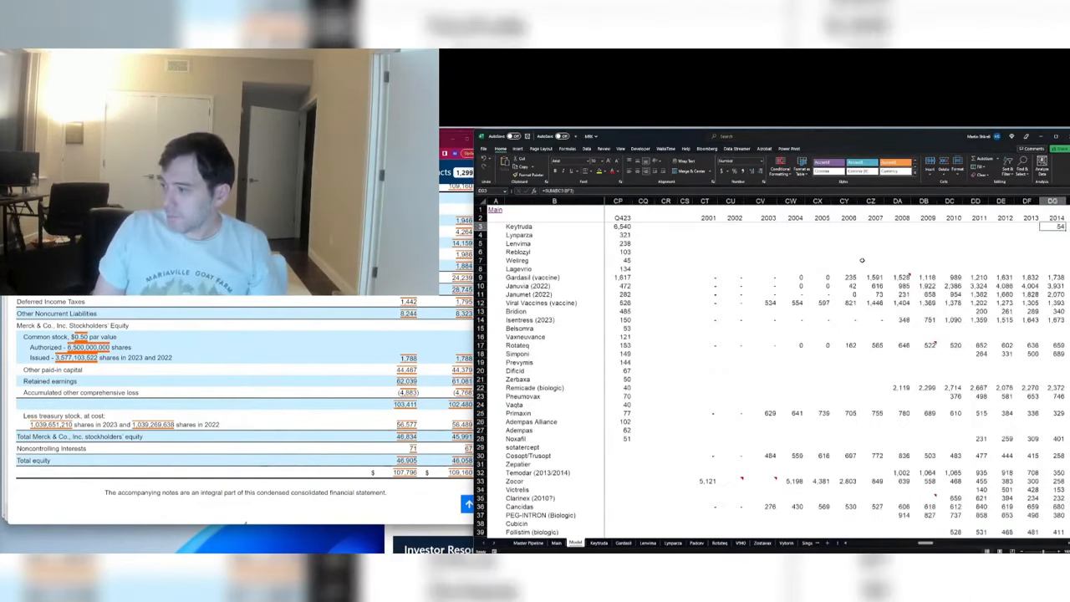
pyautogui.hotkey('ctrl', 'Right')
pyautogui.press('pagedown')
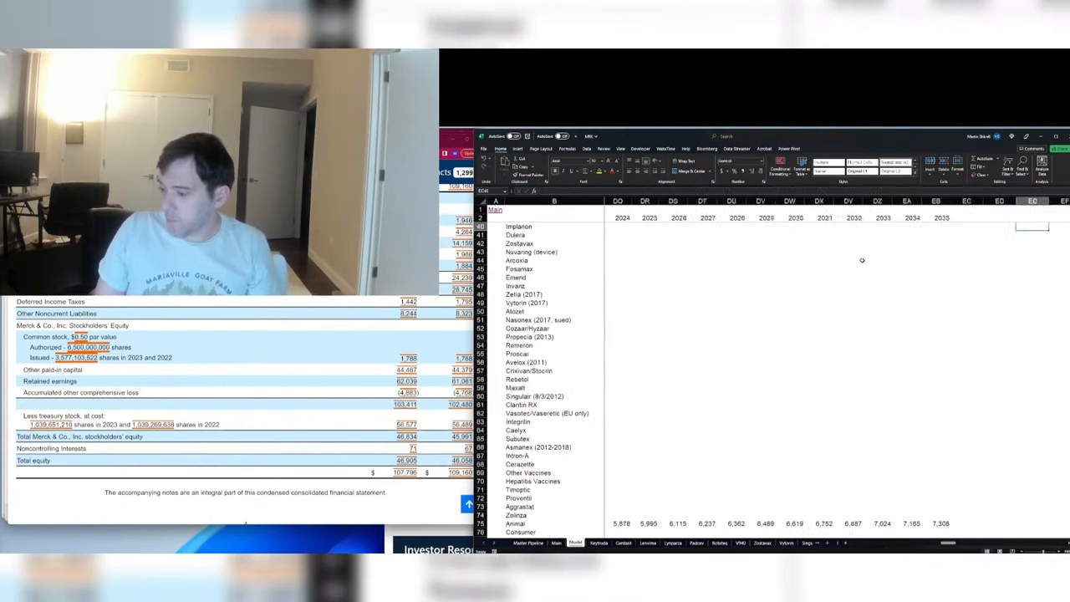
pyautogui.press('pagedown')
pyautogui.hotkey('ctrl', 'Left')
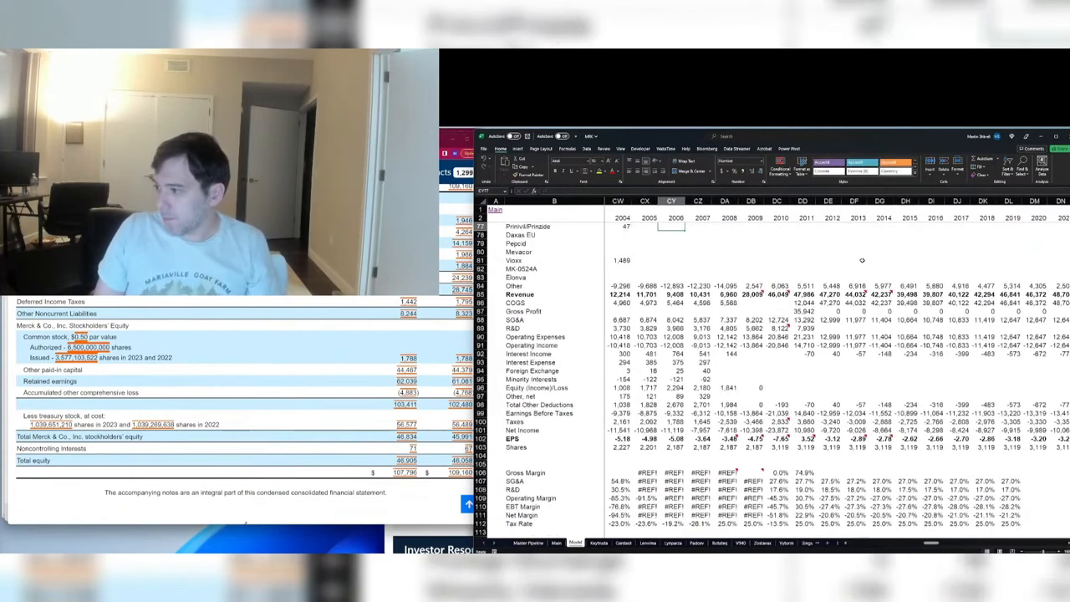
pyautogui.hotkey('ctrl', 'Right')
pyautogui.hotkey('ctrl', 'Right')
pyautogui.press('pagedown')
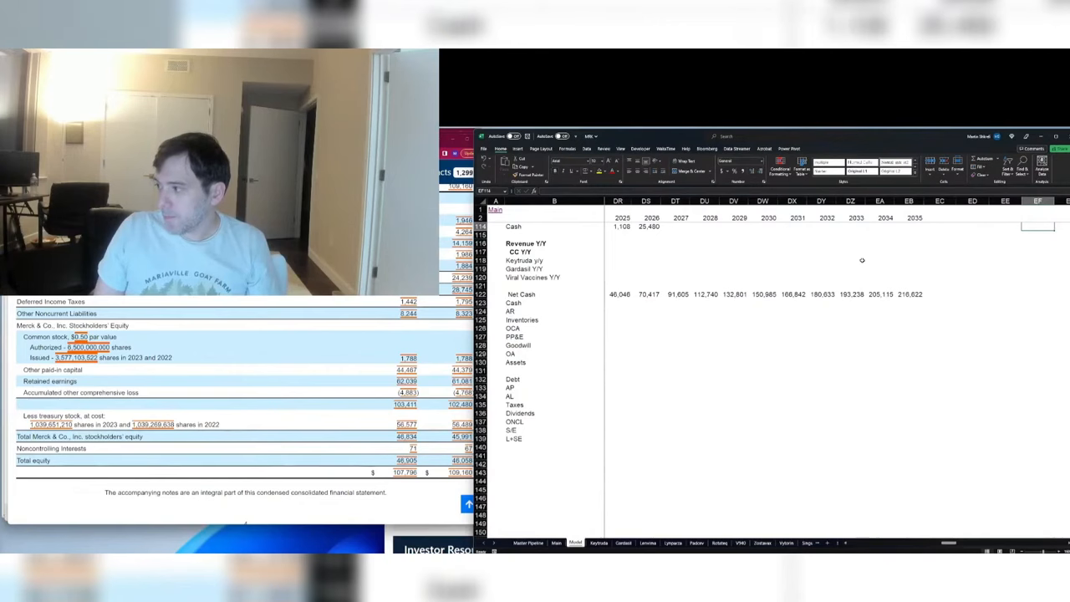
pyautogui.press('Up')
pyautogui.press('Up')
pyautogui.press('Up')
pyautogui.press('Up')
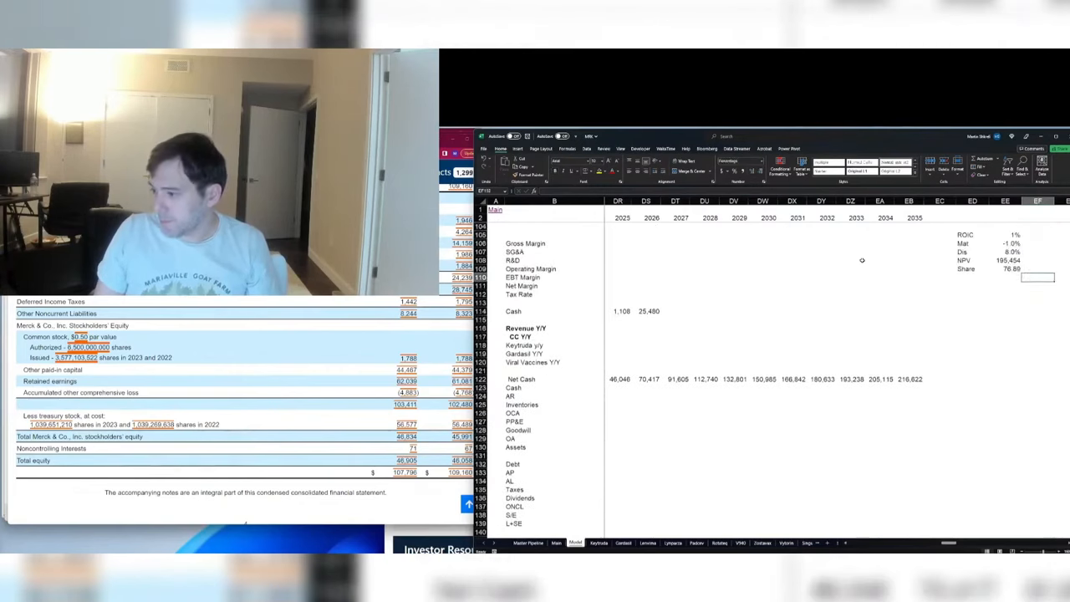
# Step: Change the number format of the Net Cash label cell from Accounting to General
pyautogui.press('Down')
pyautogui.press('Down')
pyautogui.press('Down')
pyautogui.press('Down')
pyautogui.press('Down')
pyautogui.press('Down')
pyautogui.press('Down')
pyautogui.press('Down')
pyautogui.press('Down')
pyautogui.press('Down')
pyautogui.press('Down')
pyautogui.press('Down')
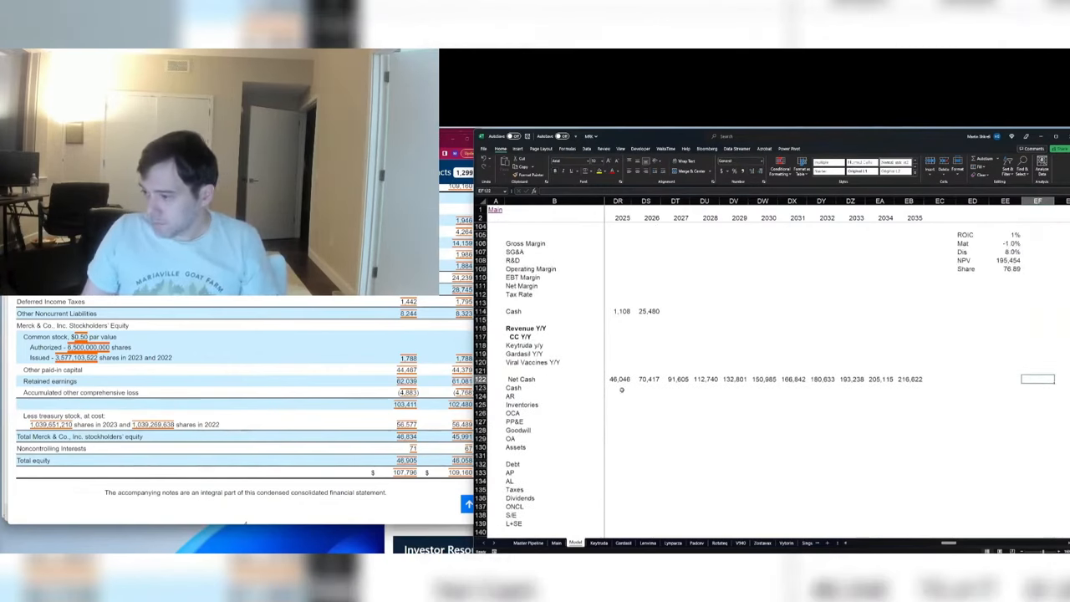
pyautogui.hotkey('ctrl', 'Left')
pyautogui.hotkey('ctrl', 'Left')
pyautogui.hotkey('ctrl', 'Left')
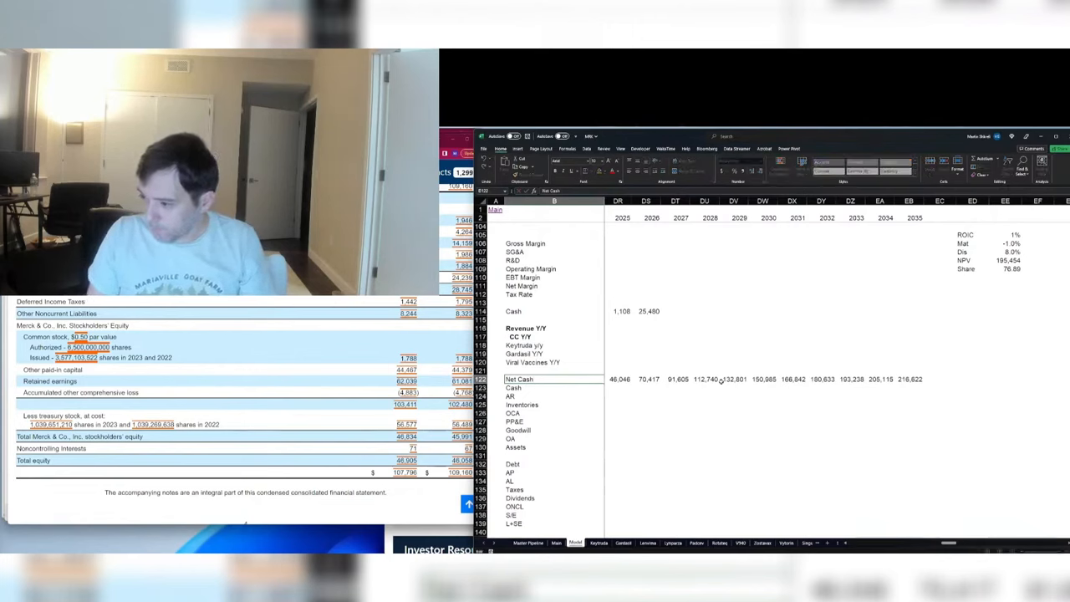
pyautogui.hotkey('ctrl', '1')
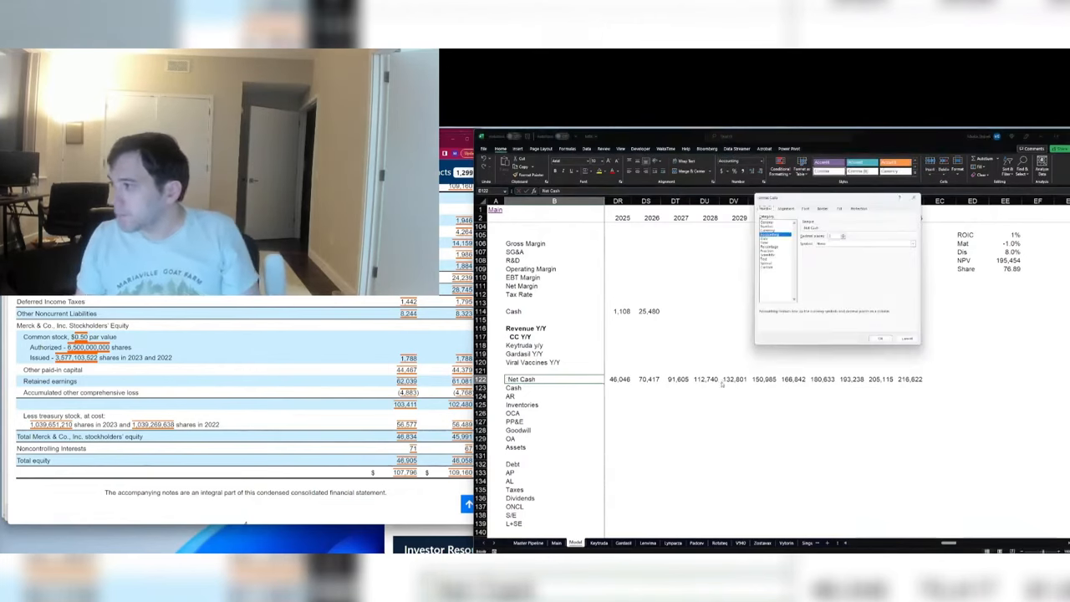
pyautogui.press('Home')
pyautogui.press('Return')
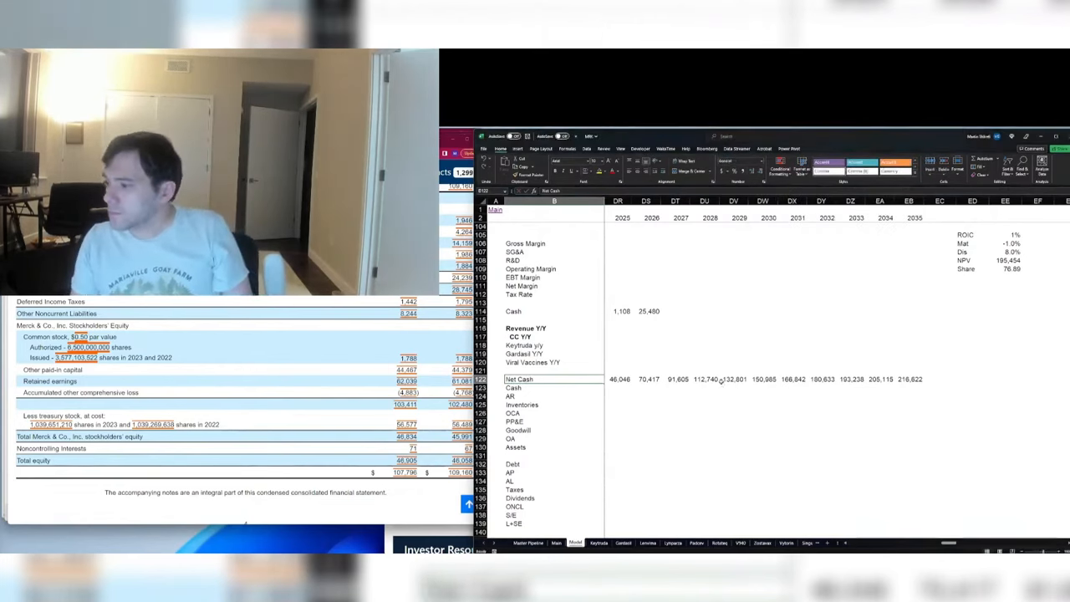
# Step: Examine the old Cash row's formulas and values from 2009 through 2022
pyautogui.click(720, 335)
pyautogui.press('Left')
pyautogui.press('Left')
pyautogui.press('Left')
pyautogui.press('Left')
pyautogui.press('Left')
pyautogui.press('Left')
pyautogui.press('Left')
pyautogui.press('Left')
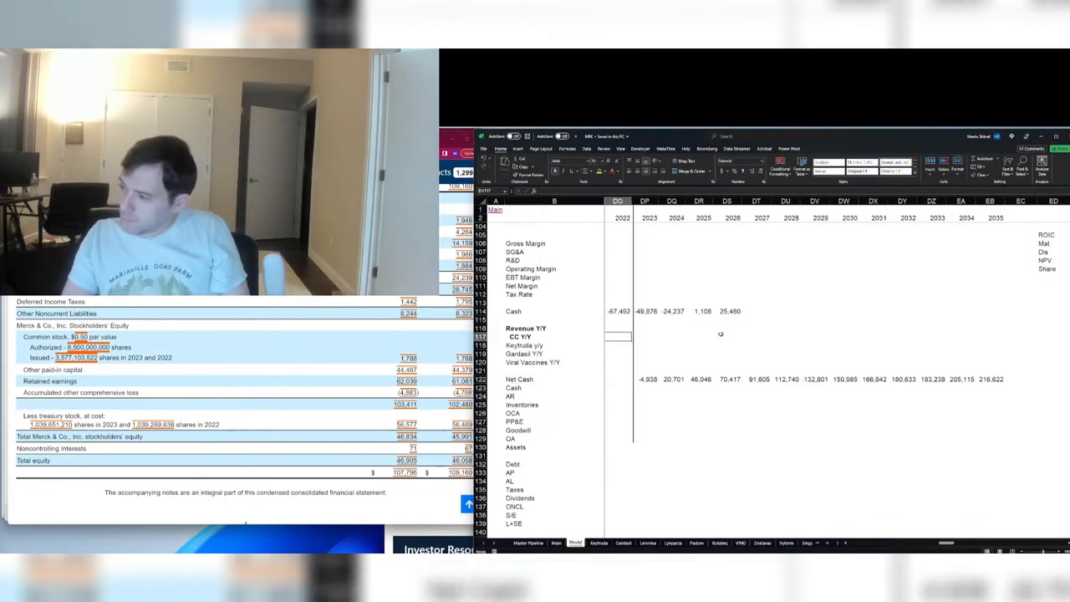
pyautogui.press('Left')
pyautogui.press('Up')
pyautogui.press('Up')
pyautogui.press('Up')
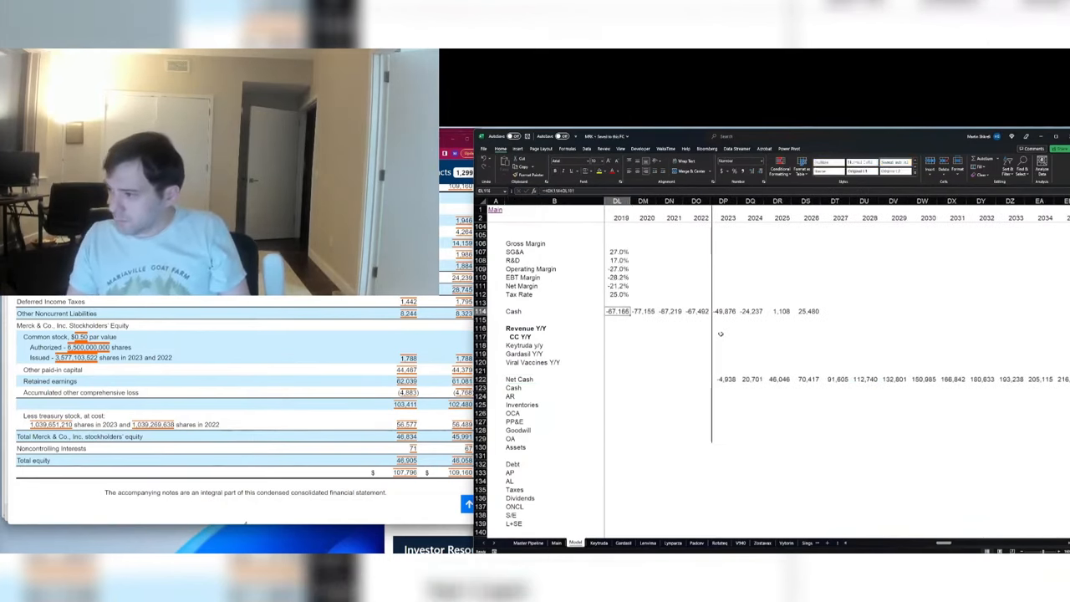
pyautogui.hotkey('ctrl', 'Left')
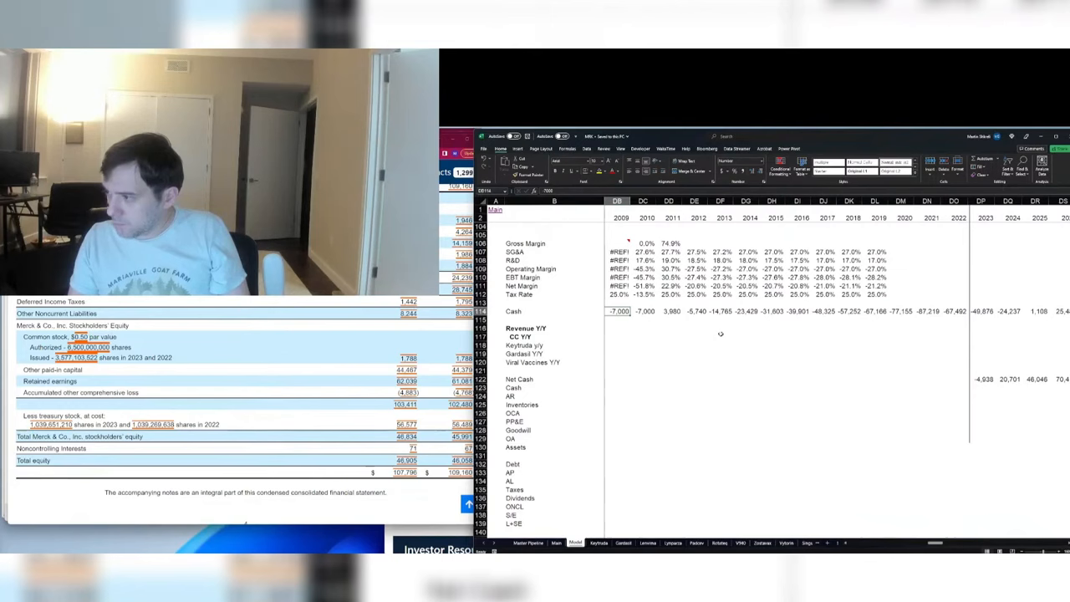
pyautogui.press('Right')
pyautogui.press('Right')
pyautogui.press('Right')
pyautogui.press('Right')
pyautogui.press('Right')
pyautogui.press('Right')
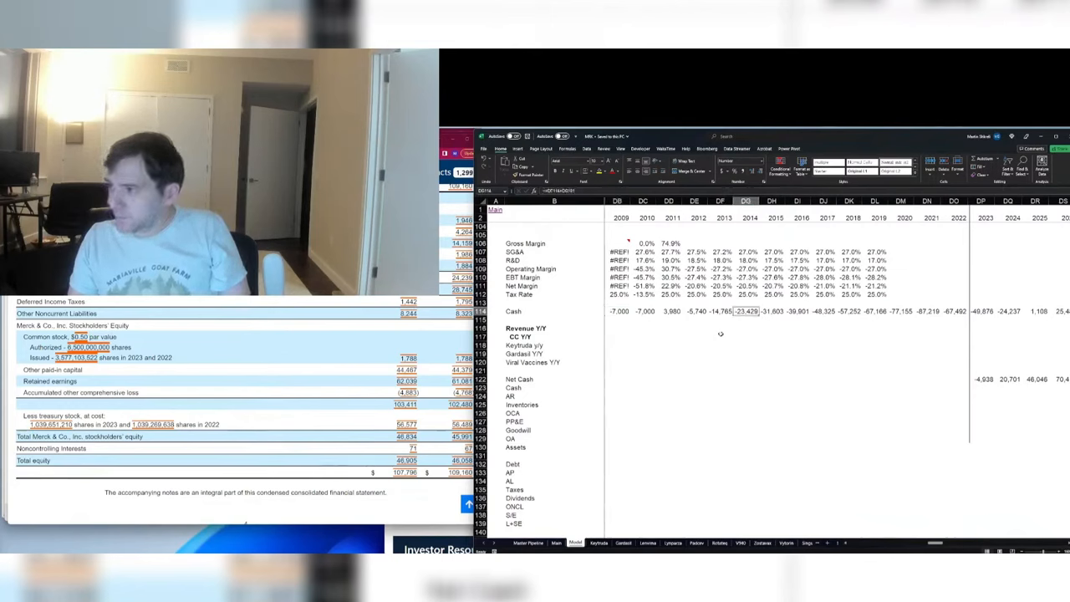
pyautogui.press('Right')
pyautogui.press('Right')
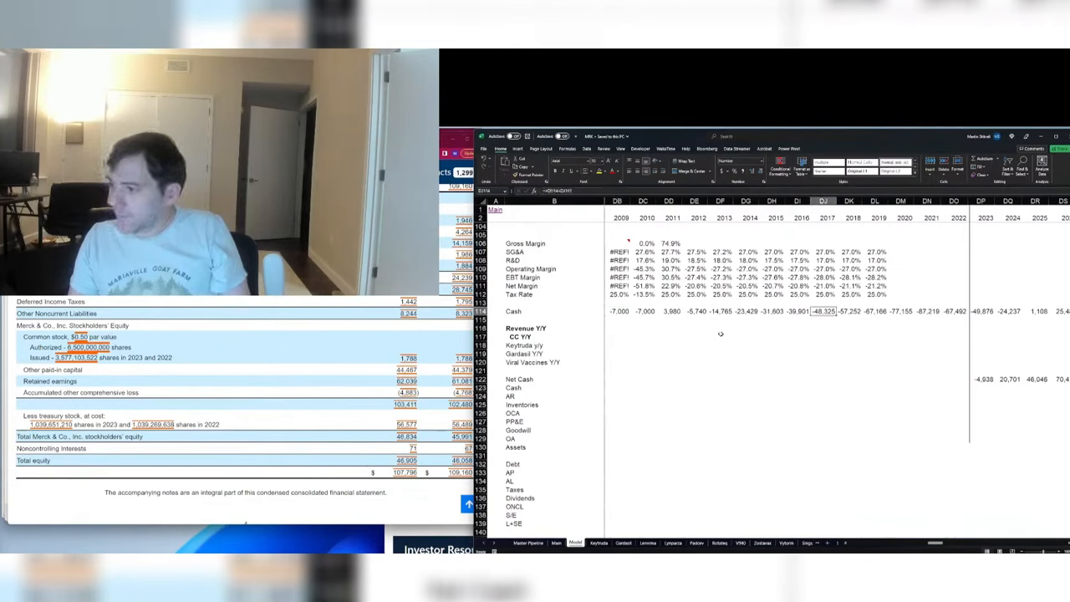
# Step: Clear the old Cash row's values for 2017 through 2026
pyautogui.press('Delete')
pyautogui.press('Right')
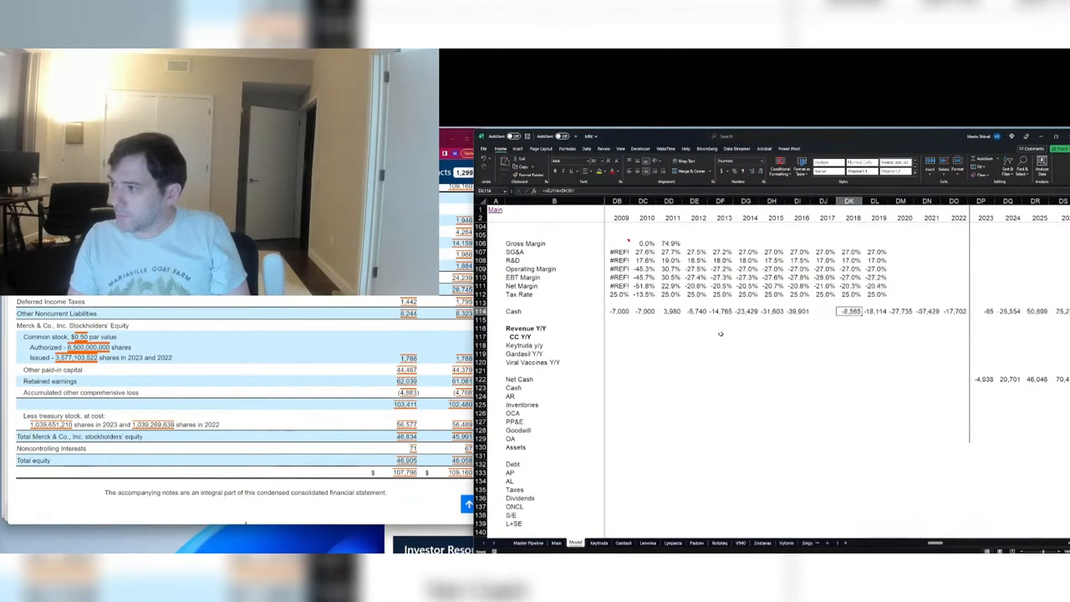
pyautogui.press('Delete')
pyautogui.press('Right')
pyautogui.press('Delete')
pyautogui.press('Right')
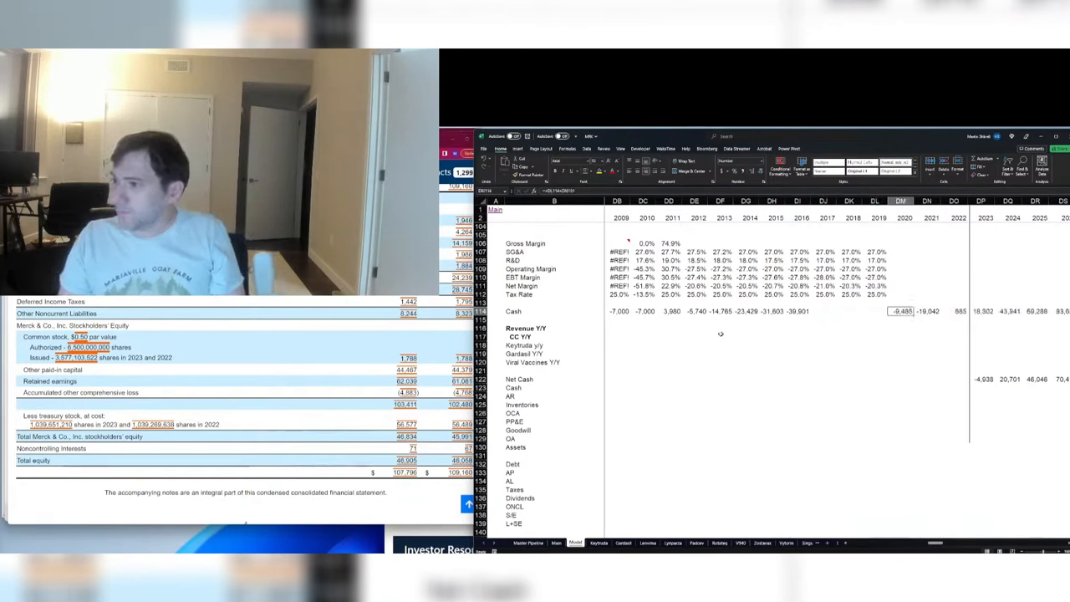
pyautogui.press('Delete')
pyautogui.press('Right')
pyautogui.press('Delete')
pyautogui.press('Right')
pyautogui.press('Delete')
pyautogui.press('Right')
pyautogui.hotkey('ctrl', 'shift', 'Right')
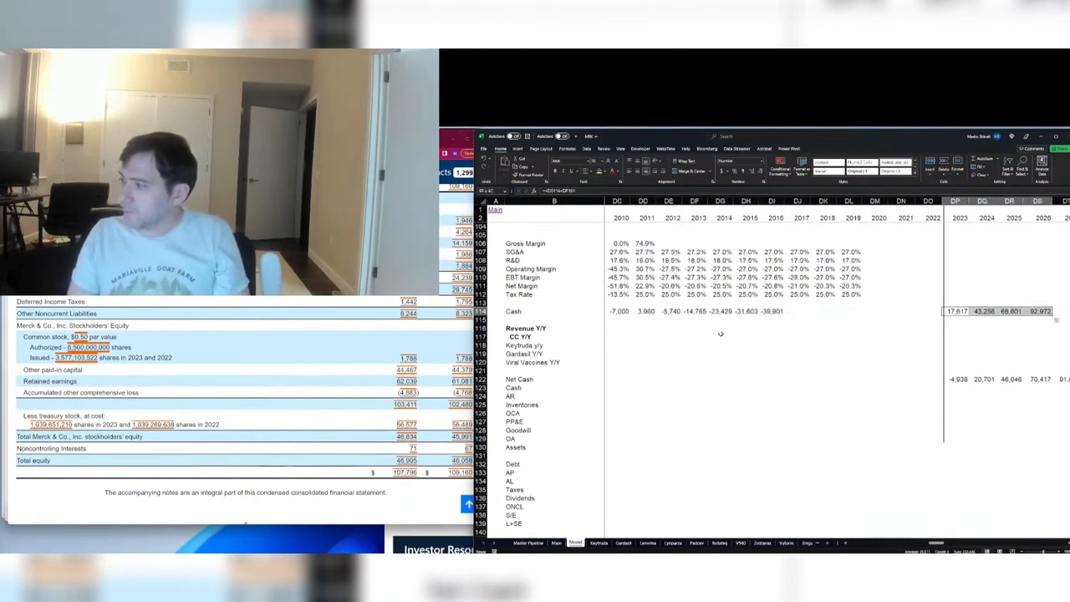
pyautogui.press('Delete')
# Step: Clear the remaining old Cash values for 2013 through 2016
pyautogui.hotkey('ctrl', 'Left')
pyautogui.press('Delete')
pyautogui.press('Left')
pyautogui.press('Delete')
pyautogui.press('Left')
pyautogui.press('Delete')
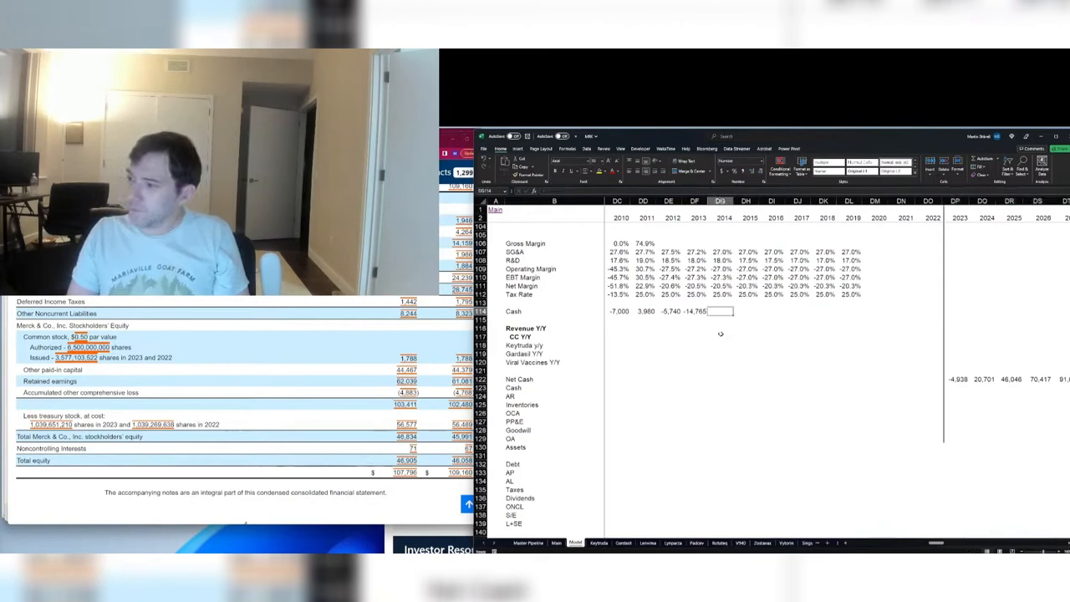
pyautogui.press('Left')
pyautogui.press('Delete')
# Step: Move the old Cash row from below Tax Rate to directly above the Net Cash row
pyautogui.press('Left')
pyautogui.hotkey('shift', 'space')
pyautogui.hotkey('ctrl', 'c')
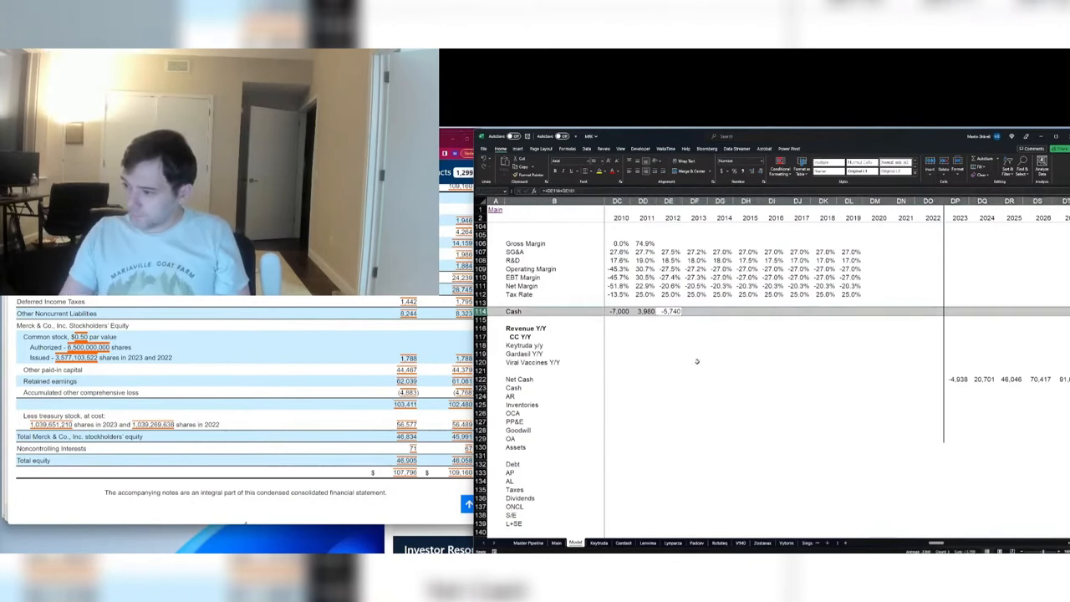
pyautogui.rightClick(481, 378)
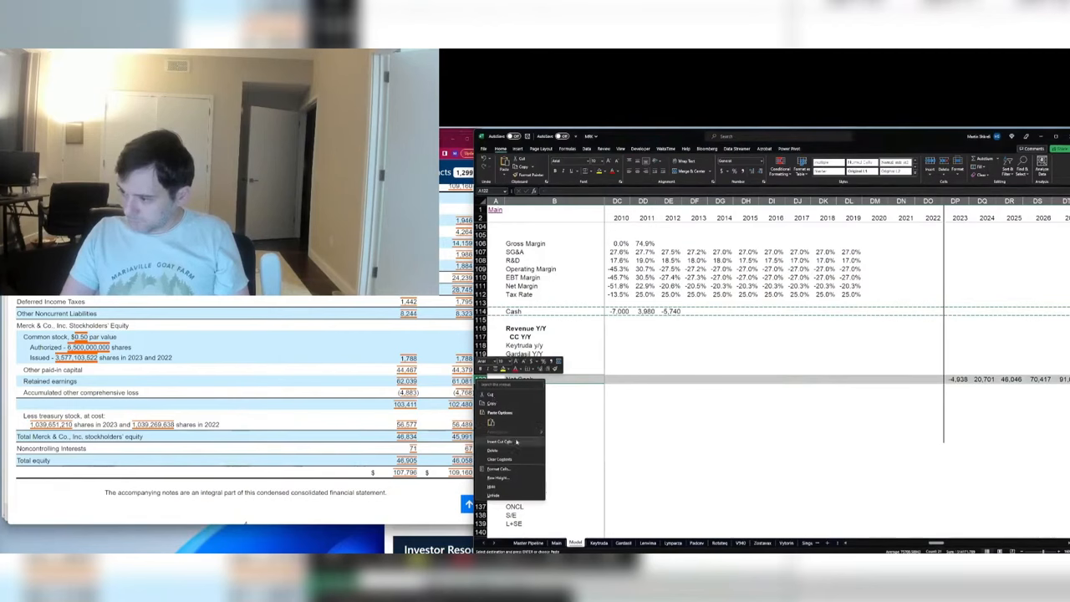
pyautogui.click(499, 441)
pyautogui.click(820, 353)
# Step: Look across the margin and Net Cash forecast columns and return to the ROIC and NPV valuation block beyond 2035
pyautogui.press('Left')
pyautogui.press('Left')
pyautogui.press('Left')
pyautogui.press('Left')
pyautogui.press('Left')
pyautogui.press('Up')
pyautogui.press('Up')
pyautogui.press('Up')
pyautogui.press('Up')
pyautogui.press('Up')
pyautogui.hotkey('ctrl', 'Right')
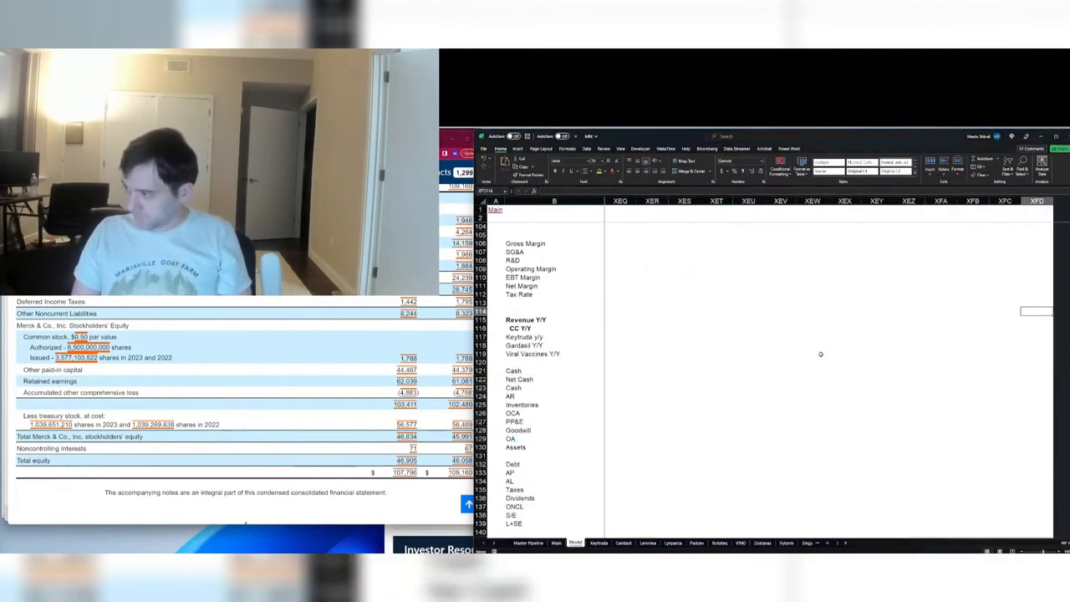
pyautogui.press('Left')
pyautogui.press('Left')
pyautogui.press('Left')
pyautogui.press('Up')
pyautogui.press('Up')
pyautogui.hotkey('ctrl', 'Left')
pyautogui.hotkey('ctrl', 'Left')
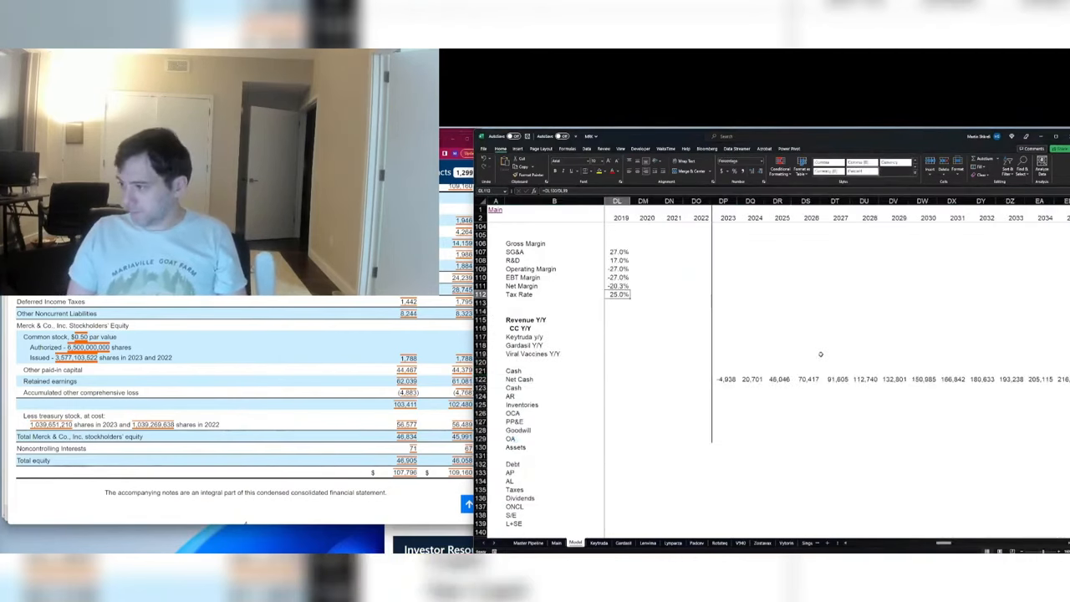
pyautogui.press('Right')
pyautogui.press('Right')
pyautogui.press('Right')
pyautogui.press('Right')
pyautogui.press('Right')
pyautogui.press('Right')
pyautogui.press('Right')
pyautogui.press('Right')
pyautogui.press('Right')
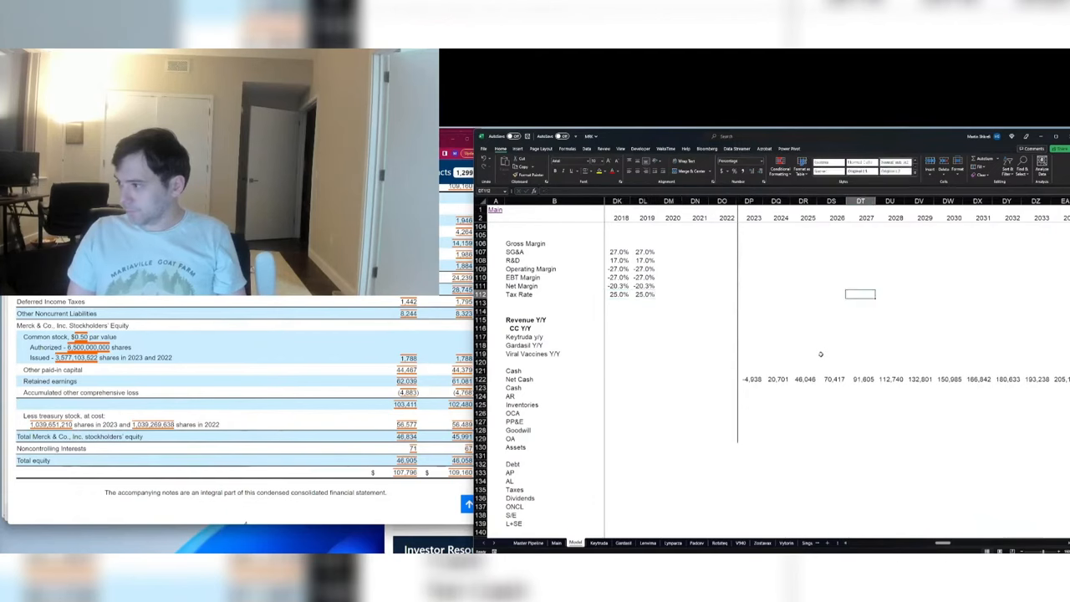
pyautogui.press('Right')
pyautogui.press('Right')
pyautogui.press('Right')
pyautogui.press('Right')
pyautogui.press('Right')
pyautogui.press('Right')
pyautogui.press('Right')
pyautogui.press('Right')
pyautogui.press('Right')
pyautogui.press('Right')
pyautogui.press('Right')
pyautogui.press('Right')
pyautogui.press('Right')
pyautogui.press('Right')
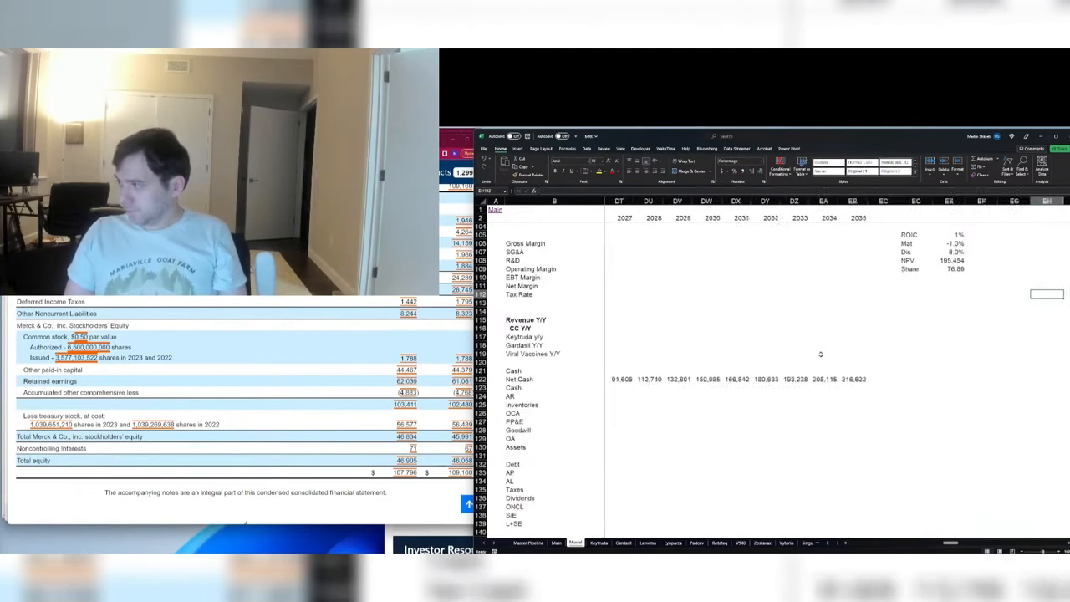
pyautogui.press('Left')
pyautogui.press('Left')
pyautogui.press('Left')
pyautogui.press('Left')
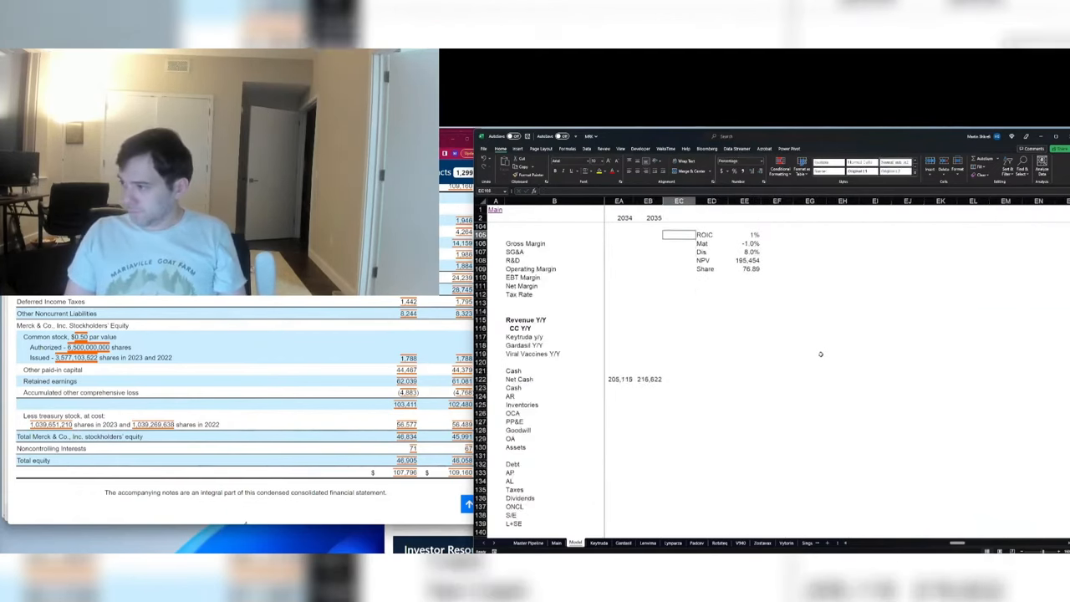
# Step: Move the ROIC, Mat, Dis, NPV and Share valuation block down one row so it starts beside Gross Margin
pyautogui.press('Up')
pyautogui.press('Up')
pyautogui.press('Up')
pyautogui.press('Up')
pyautogui.press('Up')
pyautogui.press('Up')
pyautogui.press('Up')
pyautogui.press('Up')
pyautogui.hotkey('shift', 'Down')
pyautogui.hotkey('shift', 'Down')
pyautogui.hotkey('shift', 'Down')
pyautogui.hotkey('shift', 'Down')
pyautogui.hotkey('shift', 'Down')
pyautogui.hotkey('shift', 'Right')
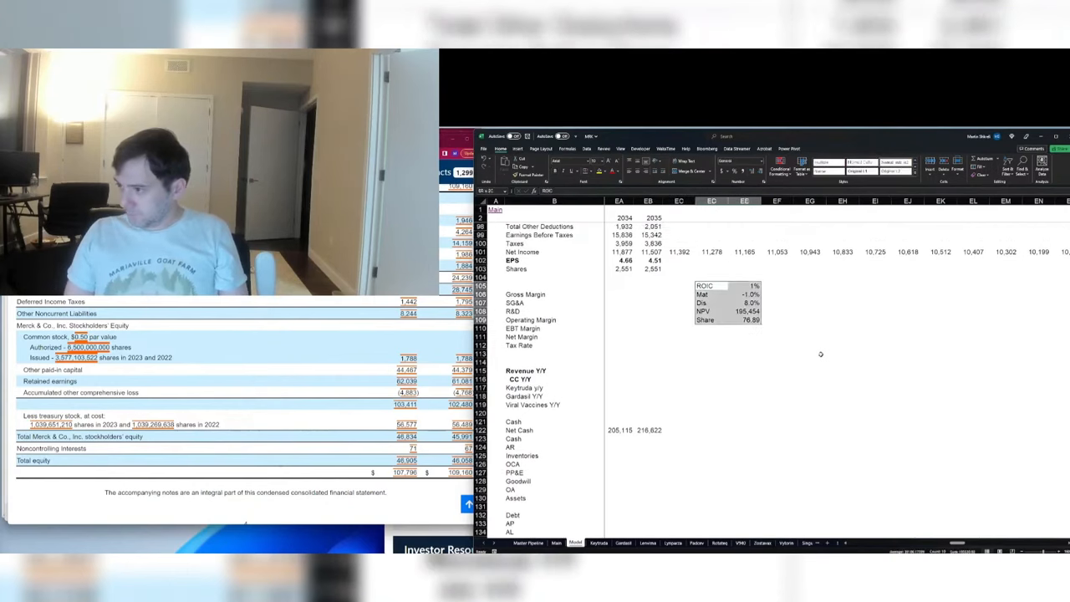
pyautogui.hotkey('ctrl', 'x')
pyautogui.press('Down')
pyautogui.hotkey('ctrl', 'v')
# Step: Delete the spare blank row directly above the Gross Margin row
pyautogui.hotkey('ctrl', 'Right')
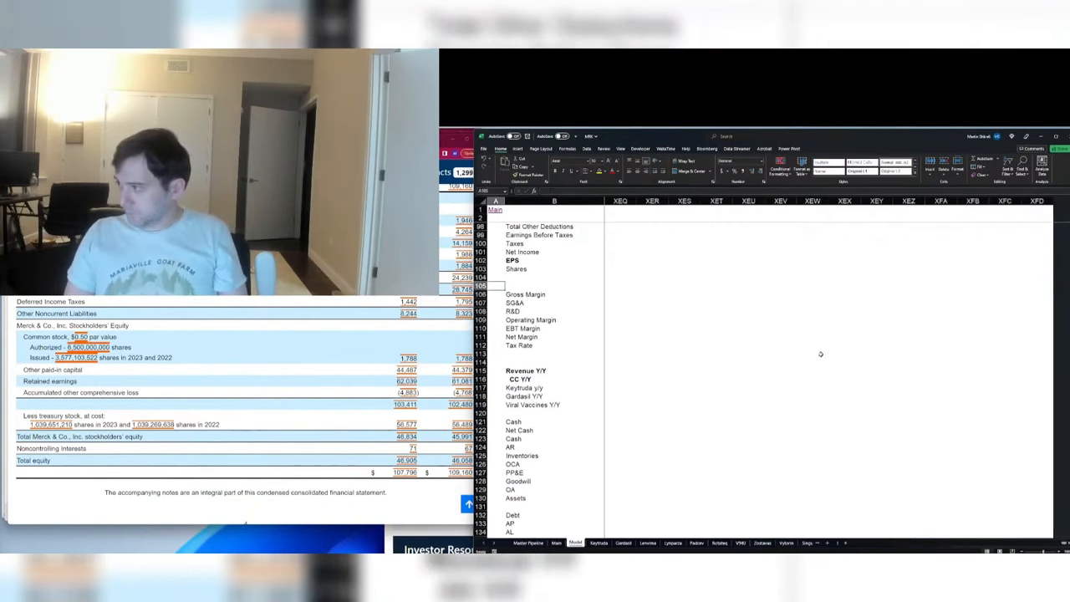
pyautogui.hotkey('shift', 'space')
pyautogui.hotkey('ctrl', '-')
pyautogui.hotkey('ctrl', 'Left')
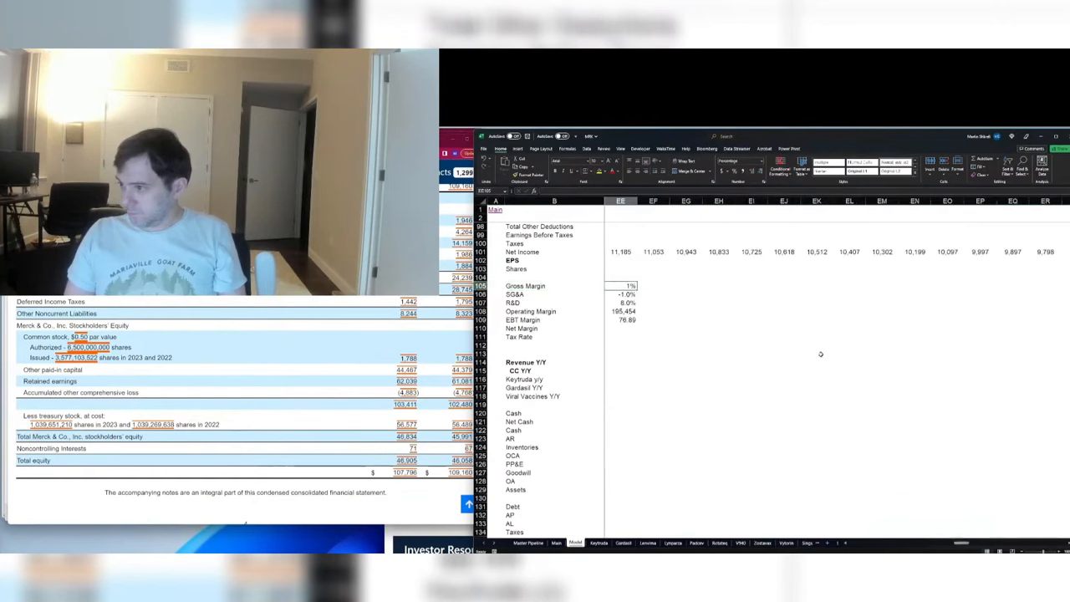
# Step: Examine the EPS forecast from 2035 back to 2025
pyautogui.press('Left')
pyautogui.press('Left')
pyautogui.press('Left')
pyautogui.press('Up')
pyautogui.press('Up')
pyautogui.press('Left')
pyautogui.press('Left')
pyautogui.press('Left')
pyautogui.press('Left')
pyautogui.press('Left')
pyautogui.press('Left')
pyautogui.press('Left')
pyautogui.press('Left')
pyautogui.press('Left')
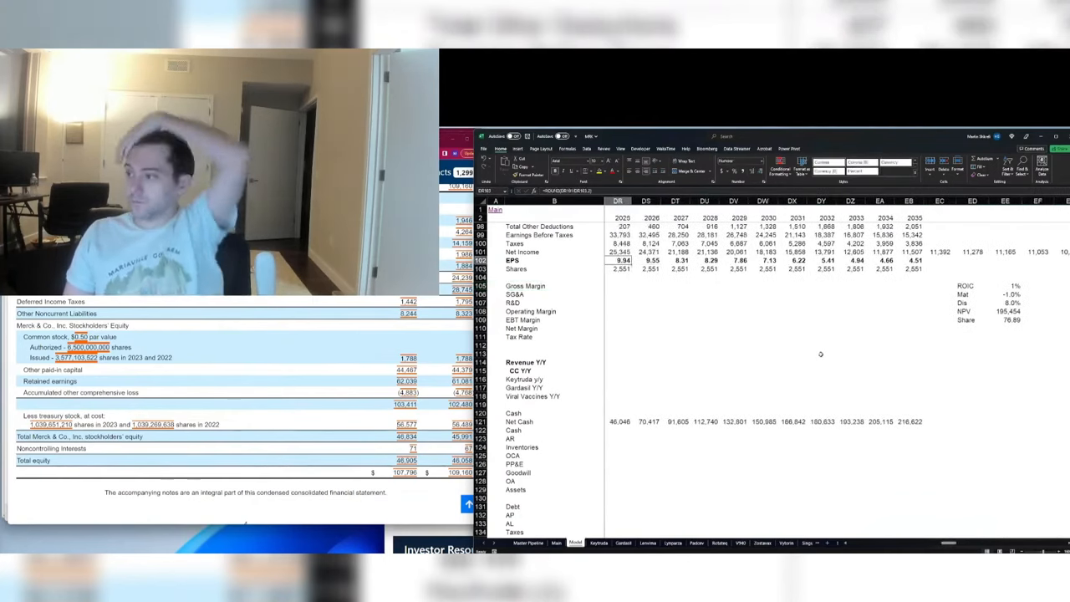
# Step: Delete the stray "Noxafil: 18m" note beyond the forecast columns in the Cancidas row
pyautogui.hotkey('ctrl', 'Up')
pyautogui.hotkey('ctrl', 'Up')
pyautogui.hotkey('ctrl', 'Up')
pyautogui.press('Left')
pyautogui.press('Left')
pyautogui.press('Down')
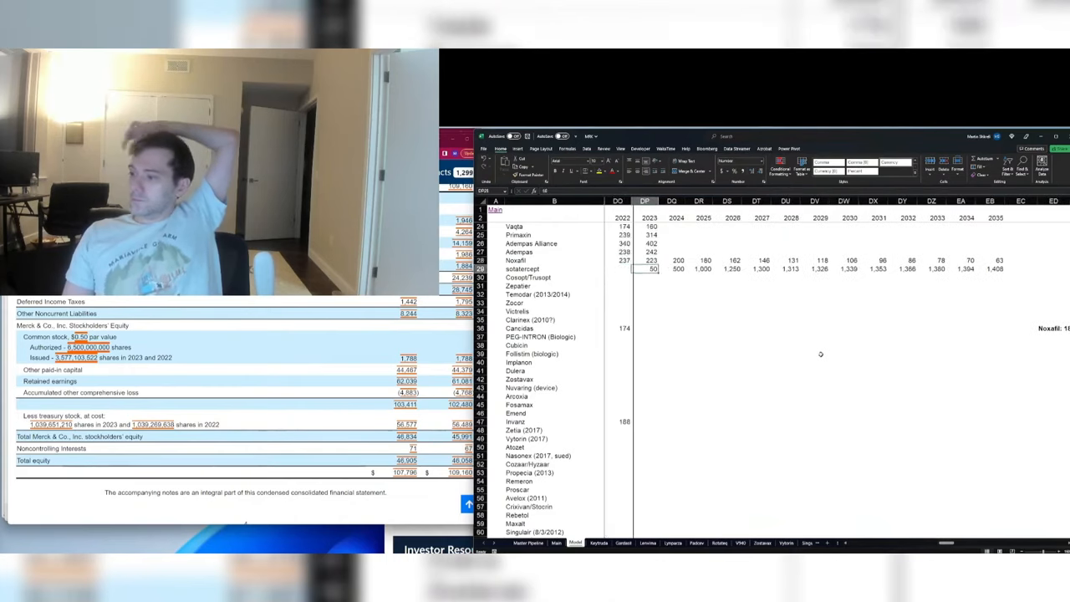
pyautogui.press('Right')
pyautogui.press('Right')
pyautogui.press('Right')
pyautogui.press('Right')
pyautogui.press('Right')
pyautogui.press('Right')
pyautogui.press('Right')
pyautogui.press('Right')
pyautogui.press('Right')
pyautogui.press('Right')
pyautogui.press('Right')
pyautogui.press('Right')
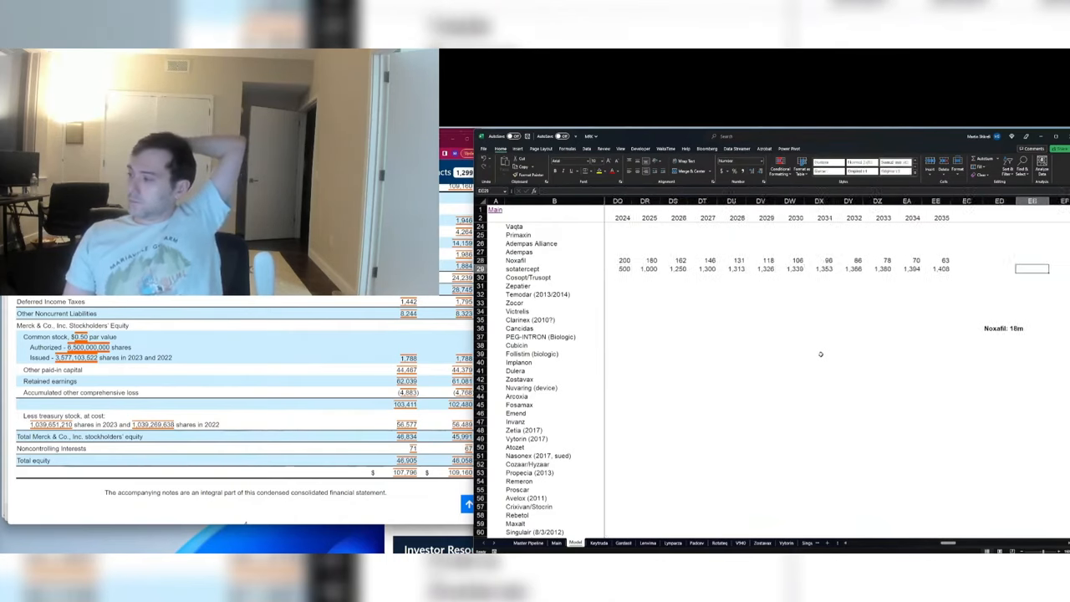
pyautogui.press('Down')
pyautogui.press('Down')
pyautogui.press('Down')
pyautogui.press('Down')
pyautogui.press('Down')
pyautogui.press('Down')
pyautogui.press('Down')
pyautogui.press('Delete')
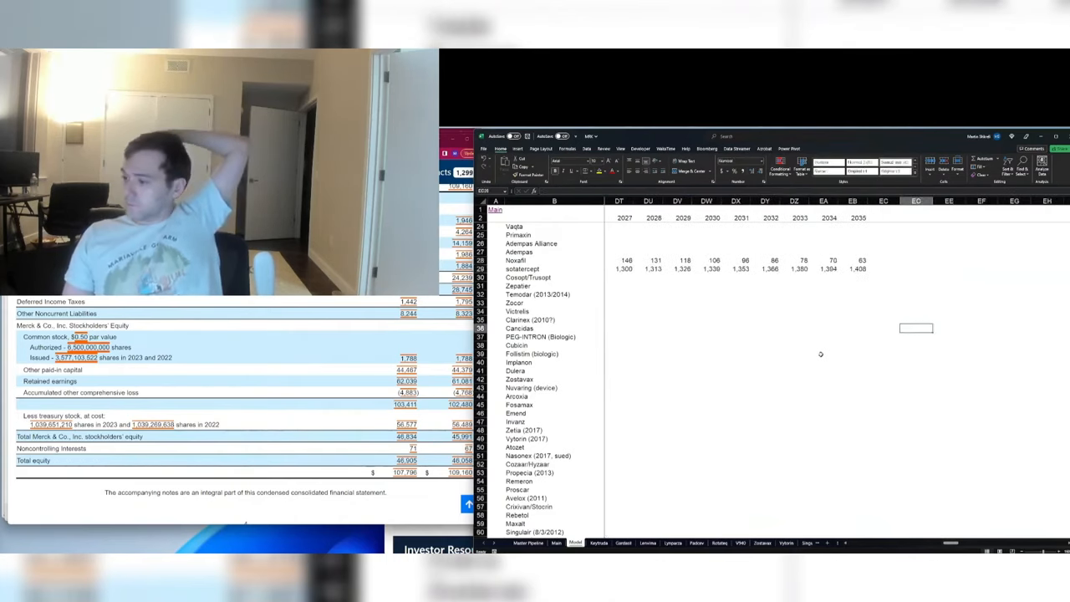
# Step: Go down through the product and income statement rows and review the forecast beside the ROIC and NPV block
pyautogui.press('Down')
pyautogui.press('Down')
pyautogui.press('Down')
pyautogui.press('Down')
pyautogui.press('Down')
pyautogui.press('Down')
pyautogui.press('Down')
pyautogui.press('Down')
pyautogui.press('Down')
pyautogui.press('Down')
pyautogui.press('Down')
pyautogui.press('Down')
pyautogui.press('Down')
pyautogui.press('Down')
pyautogui.press('Down')
pyautogui.press('Down')
pyautogui.press('Down')
pyautogui.press('Down')
pyautogui.press('Down')
pyautogui.press('Down')
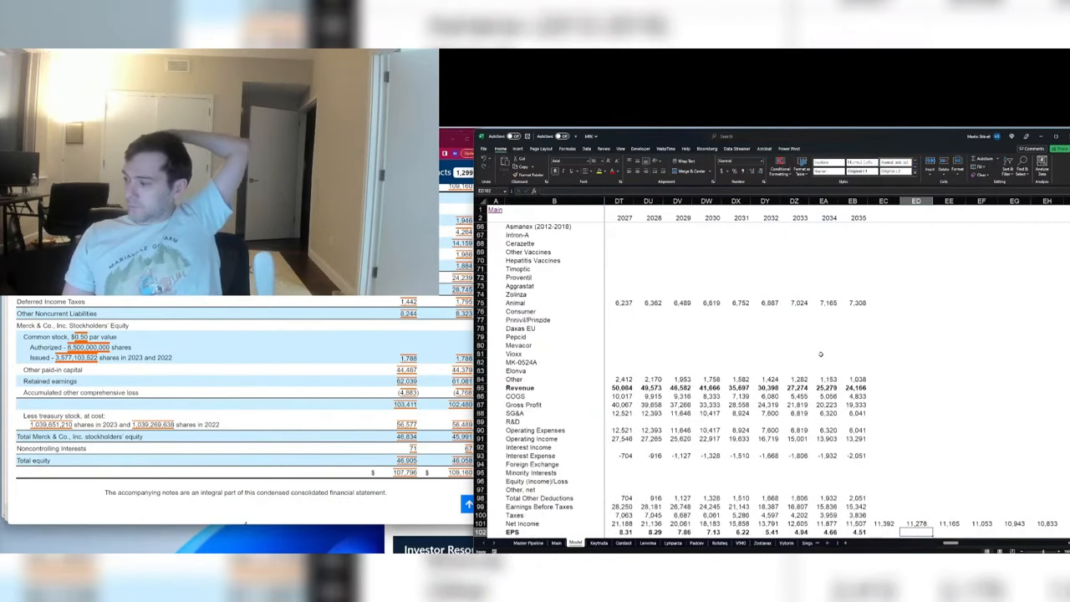
pyautogui.press('Up')
pyautogui.press('Up')
pyautogui.press('Up')
pyautogui.press('Up')
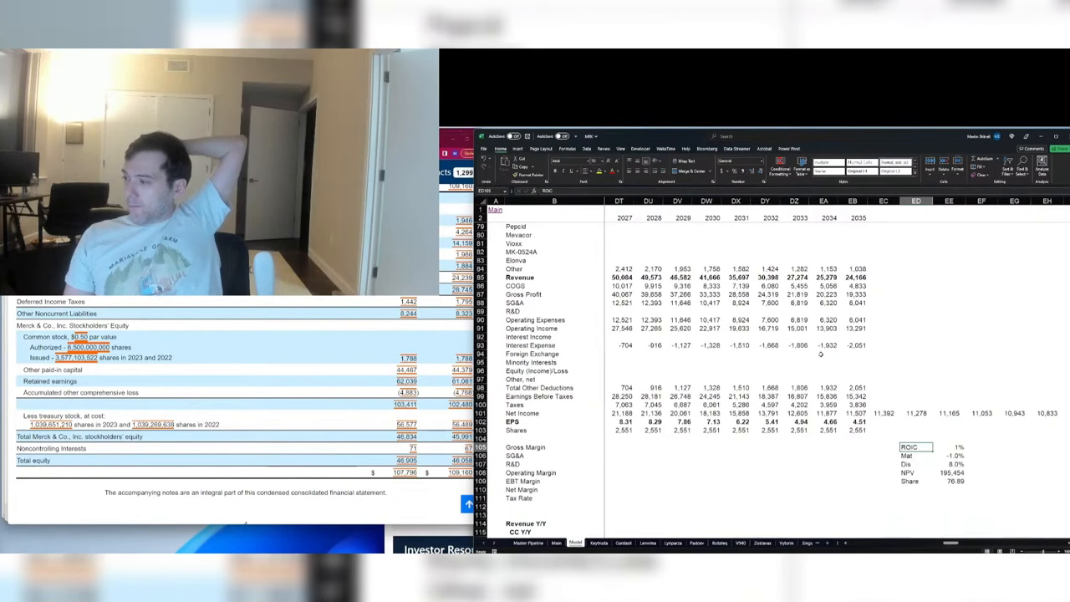
# Step: Calculate the 2022 Gross Margin as 2022 Gross Profit divided by 2022 Revenue
pyautogui.press('Left')
pyautogui.press('Left')
pyautogui.press('Left')
pyautogui.press('Left')
pyautogui.press('Left')
pyautogui.press('Left')
pyautogui.press('Left')
pyautogui.press('Left')
pyautogui.press('Left')
pyautogui.press('Left')
pyautogui.press('Left')
pyautogui.press('Left')
pyautogui.press('Left')
pyautogui.press('Left')
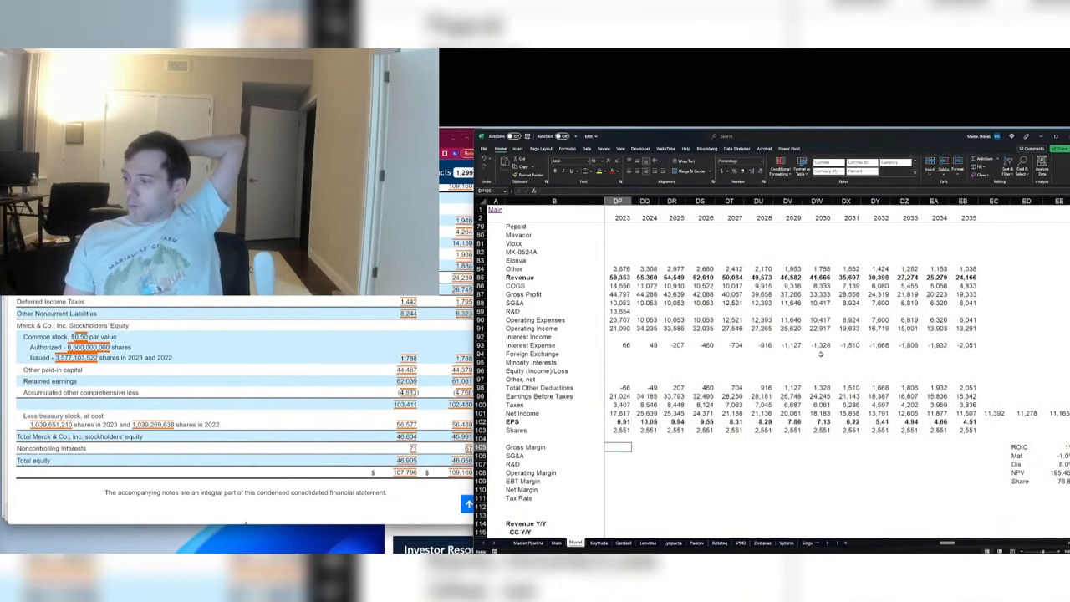
pyautogui.press('Left')
pyautogui.write('=')
pyautogui.press('Up')
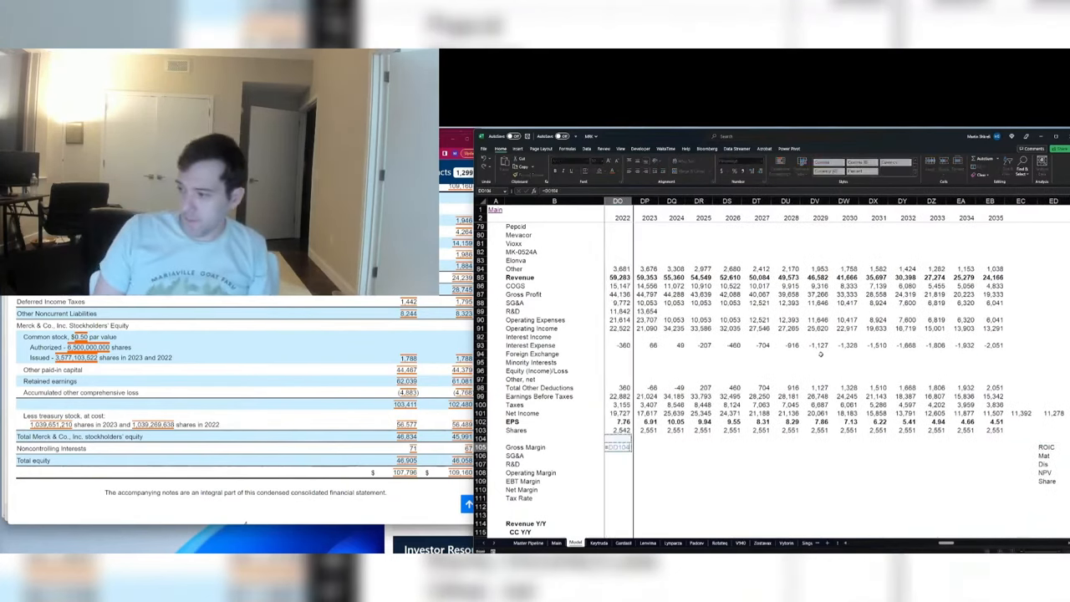
pyautogui.press('Up')
pyautogui.press('Up')
pyautogui.press('Up')
pyautogui.press('Up')
pyautogui.press('Up')
pyautogui.press('Up')
pyautogui.press('Up')
pyautogui.press('Up')
pyautogui.press('Up')
pyautogui.press('Up')
pyautogui.press('Up')
pyautogui.press('Up')
pyautogui.press('Up')
pyautogui.press('Up')
pyautogui.press('Up')
pyautogui.press('Up')
pyautogui.press('Up')
pyautogui.write('/')
pyautogui.press('Up')
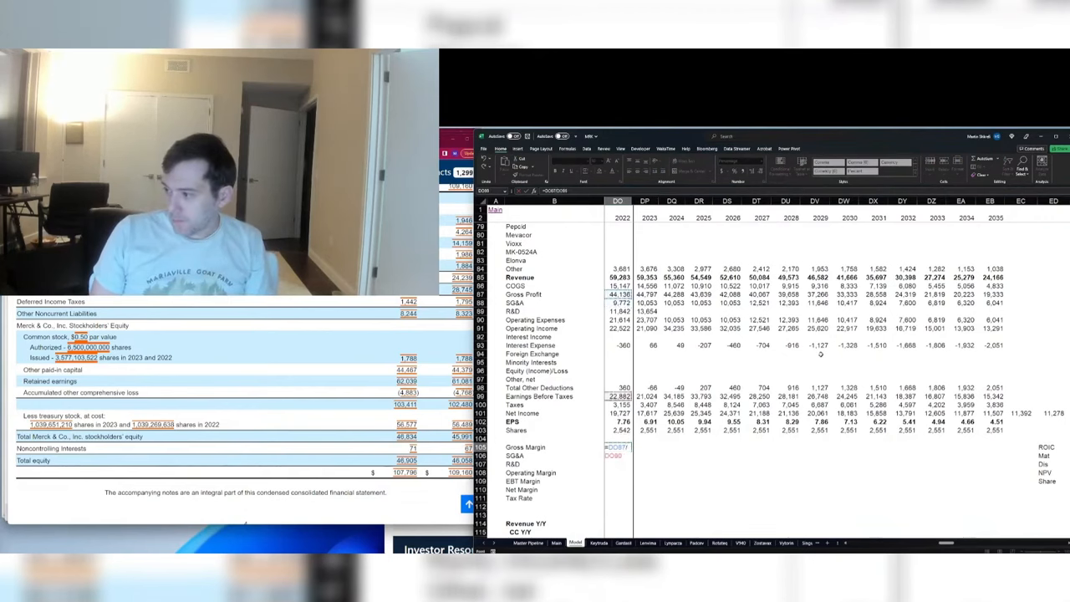
pyautogui.press('Up')
pyautogui.press('Up')
pyautogui.press('Up')
pyautogui.press('Up')
pyautogui.press('Up')
pyautogui.press('Up')
pyautogui.press('Up')
pyautogui.press('Up')
pyautogui.press('Up')
pyautogui.press('Up')
pyautogui.press('Up')
pyautogui.press('Up')
pyautogui.press('Up')
pyautogui.press('Up')
pyautogui.press('Return')
# Step: Copy the 2022 Gross Margin formula across the 2023 through 2035 columns
pyautogui.press('Up')
pyautogui.hotkey('ctrl', 'c')
pyautogui.hotkey('shift', 'Right')
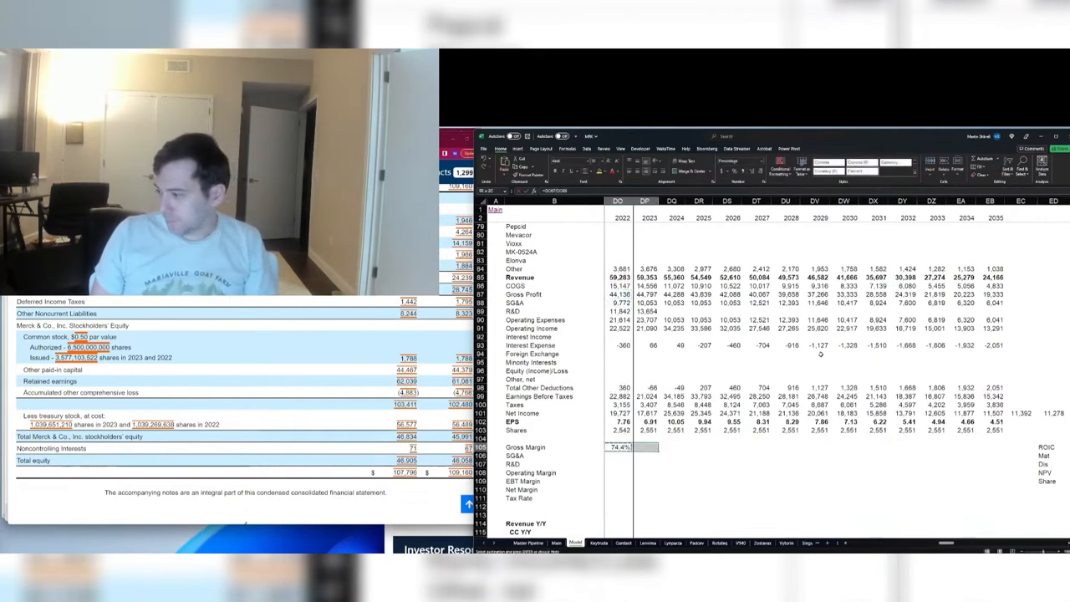
pyautogui.hotkey('shift', 'Right')
pyautogui.hotkey('shift', 'Right')
pyautogui.hotkey('shift', 'Right')
pyautogui.hotkey('shift', 'Right')
pyautogui.hotkey('shift', 'Right')
pyautogui.hotkey('shift', 'Right')
pyautogui.hotkey('shift', 'Right')
pyautogui.hotkey('shift', 'Right')
pyautogui.hotkey('shift', 'Right')
pyautogui.hotkey('shift', 'Right')
pyautogui.hotkey('shift', 'Right')
pyautogui.hotkey('shift', 'Right')
pyautogui.hotkey('ctrl', 'v')
pyautogui.press('Left')
pyautogui.press('Left')
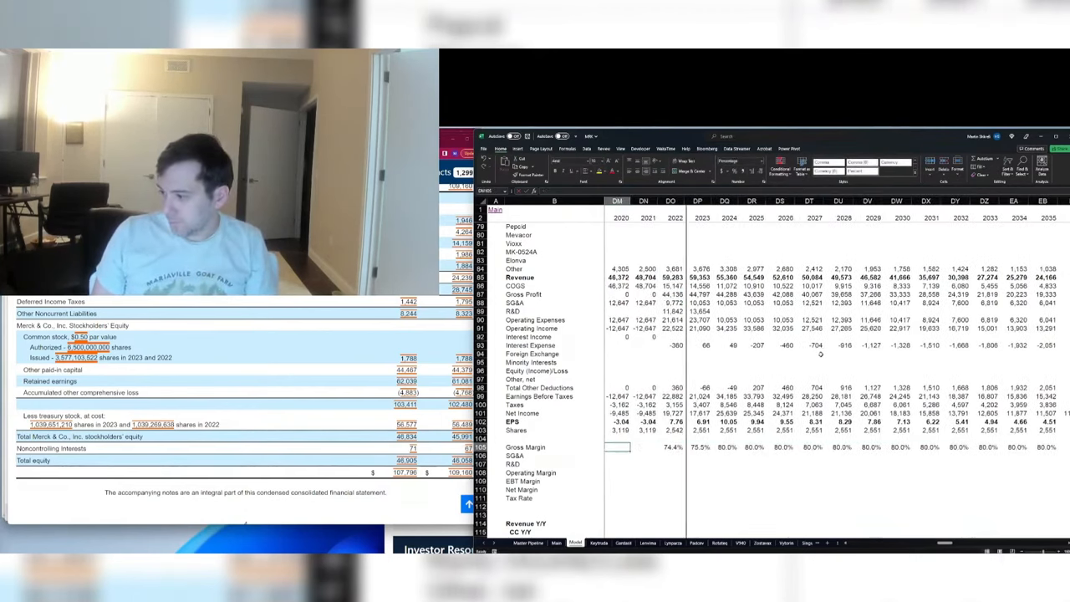
# Step: Try to copy the 2022 Gross Margin formula back into the 2021 column
pyautogui.press('Right')
pyautogui.press('Right')
pyautogui.hotkey('ctrl', 'c')
pyautogui.hotkey('shift', 'Left')
pyautogui.hotkey('ctrl', 'v')
pyautogui.press('Escape')
pyautogui.press('Left')
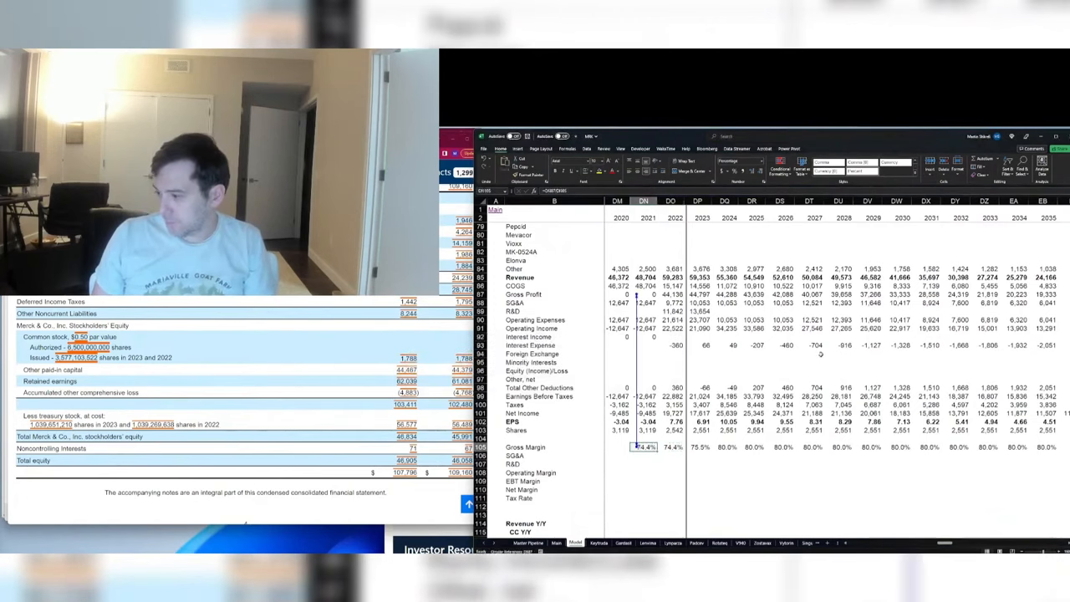
pyautogui.press('Delete')
# Step: Copy the 2021 and 2022 formulas from the Other row into the COGS row for the same years
pyautogui.press('Up')
pyautogui.press('Up')
pyautogui.press('Up')
pyautogui.press('Up')
pyautogui.press('Up')
pyautogui.press('Up')
pyautogui.press('Up')
pyautogui.press('Up')
pyautogui.press('Up')
pyautogui.press('Up')
pyautogui.press('Up')
pyautogui.press('Up')
pyautogui.press('Up')
pyautogui.press('Up')
pyautogui.press('Up')
pyautogui.press('Up')
pyautogui.press('Up')
pyautogui.press('Up')
pyautogui.press('Up')
pyautogui.press('Up')
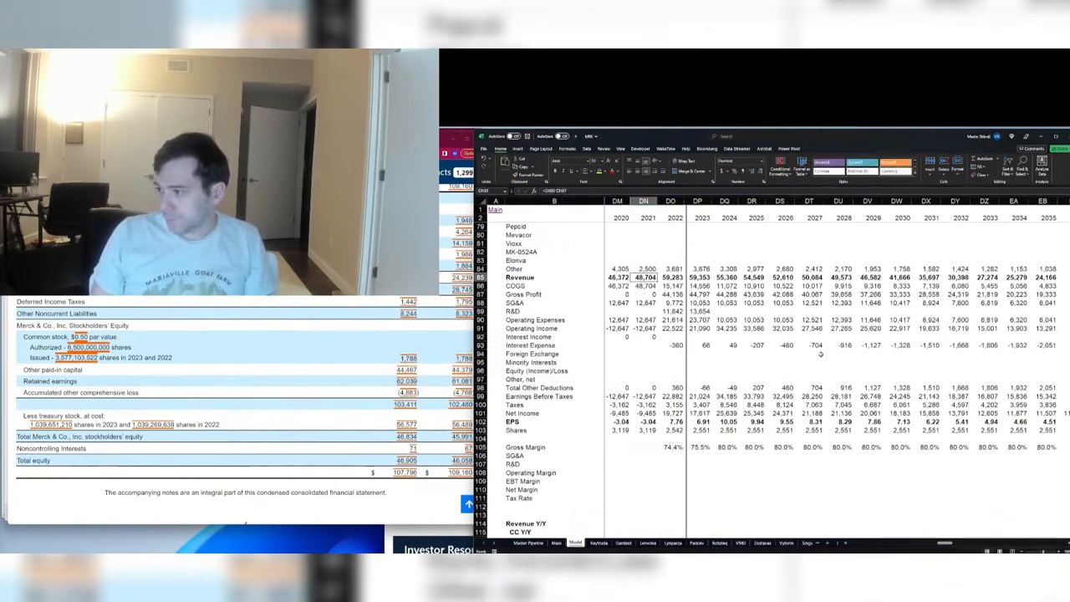
pyautogui.press('Up')
pyautogui.hotkey('shift', 'Right')
pyautogui.hotkey('ctrl', 'c')
pyautogui.press('Down')
pyautogui.press('Down')
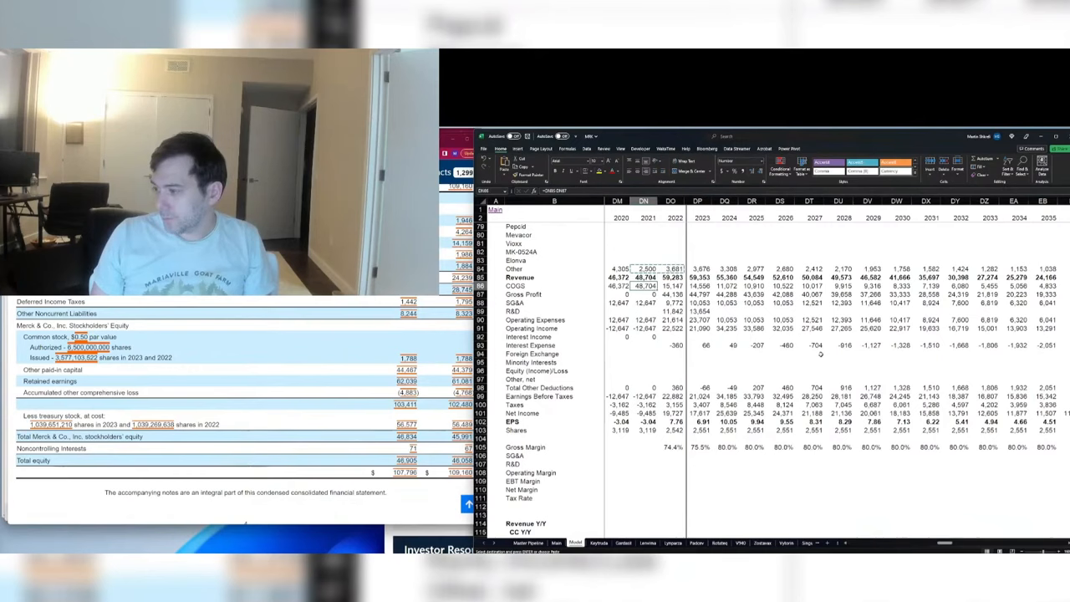
pyautogui.hotkey('ctrl', 'v')
# Step: Copy the 2022 Gross Profit formula into the 2021 column
pyautogui.press('Down')
pyautogui.press('Right')
pyautogui.hotkey('ctrl', 'c')
pyautogui.press('Left')
pyautogui.hotkey('ctrl', 'v')
pyautogui.press('Escape')
# Step: Copy the 2021 and 2022 COGS formulas into the SG&A and R&D rows for the same years
pyautogui.press('Up')
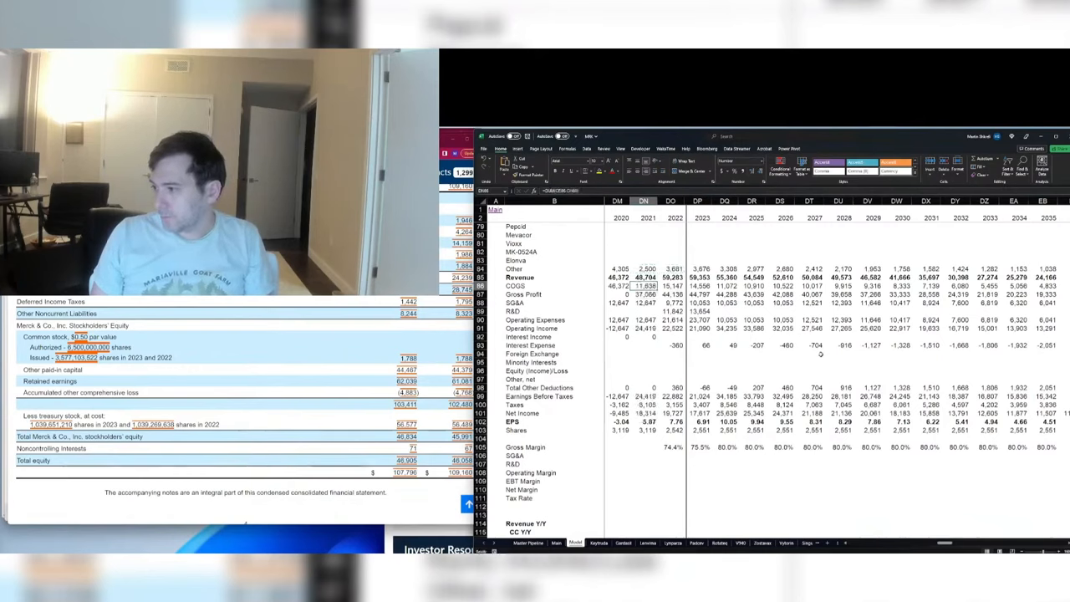
pyautogui.hotkey('shift', 'Right')
pyautogui.hotkey('ctrl', 'c')
pyautogui.press('Down')
pyautogui.press('Down')
pyautogui.hotkey('ctrl', 'v')
pyautogui.press('Down')
pyautogui.hotkey('ctrl', 'v')
pyautogui.press('Down')
pyautogui.press('Escape')
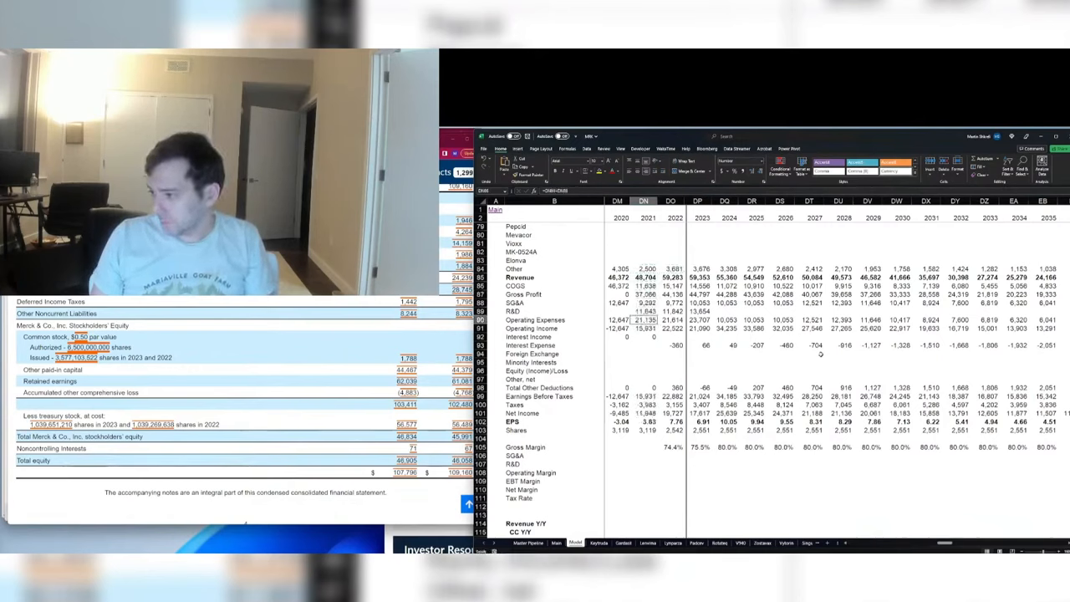
# Step: Copy the 2021 and 2022 R&D formulas into the Interest Income and Interest Expense rows
pyautogui.press('Up')
pyautogui.hotkey('shift', 'Right')
pyautogui.hotkey('ctrl', 'c')
pyautogui.press('Down')
pyautogui.press('Down')
pyautogui.press('Down')
pyautogui.hotkey('ctrl', 'v')
pyautogui.press('Down')
pyautogui.hotkey('ctrl', 'v')
pyautogui.press('Down')
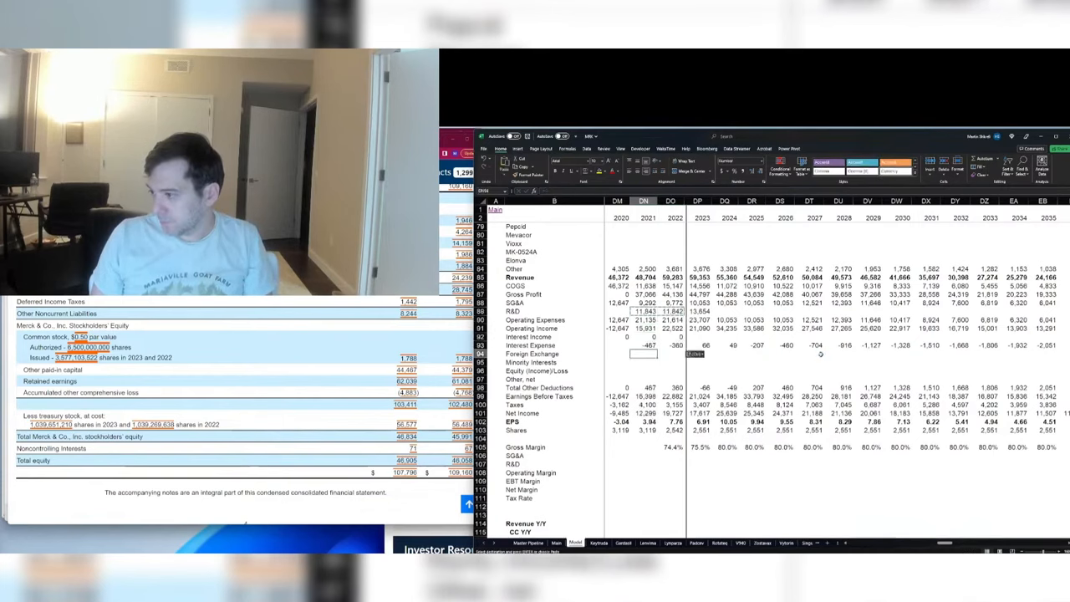
# Step: Clear the 2021 and 2022 Interest Income cells
pyautogui.press('Escape')
pyautogui.press('Up')
pyautogui.press('Up')
pyautogui.hotkey('shift', 'Right')
pyautogui.press('Delete')
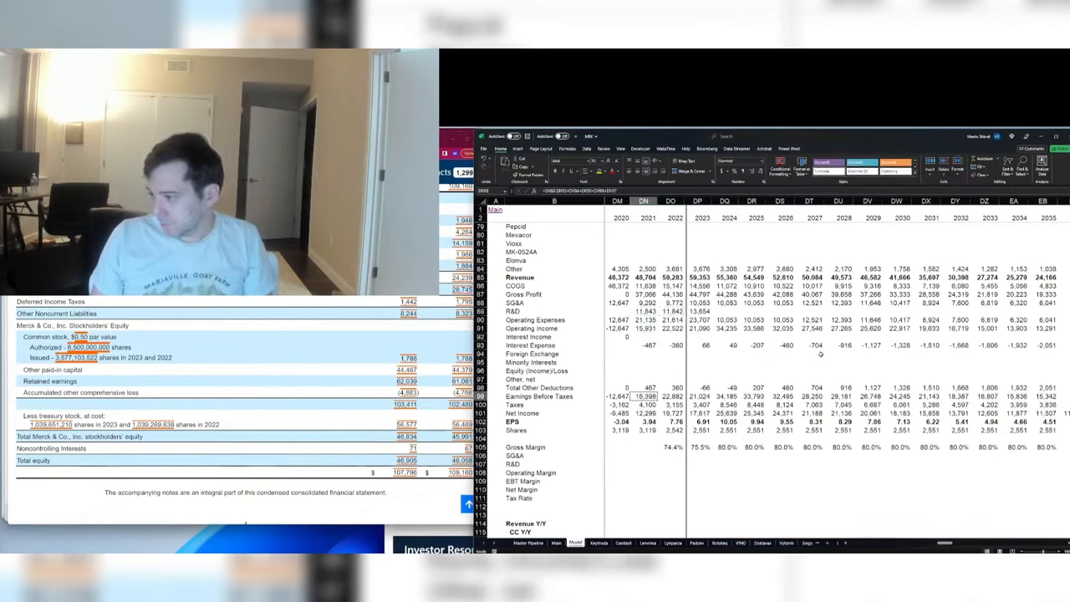
# Step: Check the Earnings Before Taxes formulas in the 2021 through 2023 columns
pyautogui.press('Down')
pyautogui.press('Down')
pyautogui.press('Down')
pyautogui.press('Down')
pyautogui.press('Down')
pyautogui.press('Down')
pyautogui.press('Down')
pyautogui.press('F1')
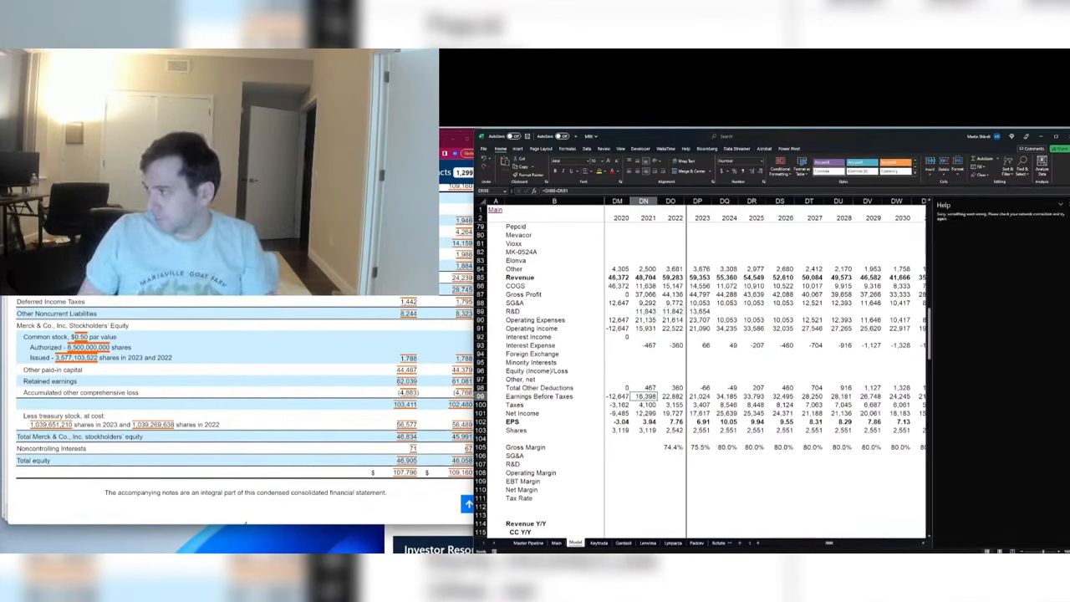
pyautogui.press('Escape')
pyautogui.press('F2')
pyautogui.press('Escape')
pyautogui.press('Right')
pyautogui.press('Right')
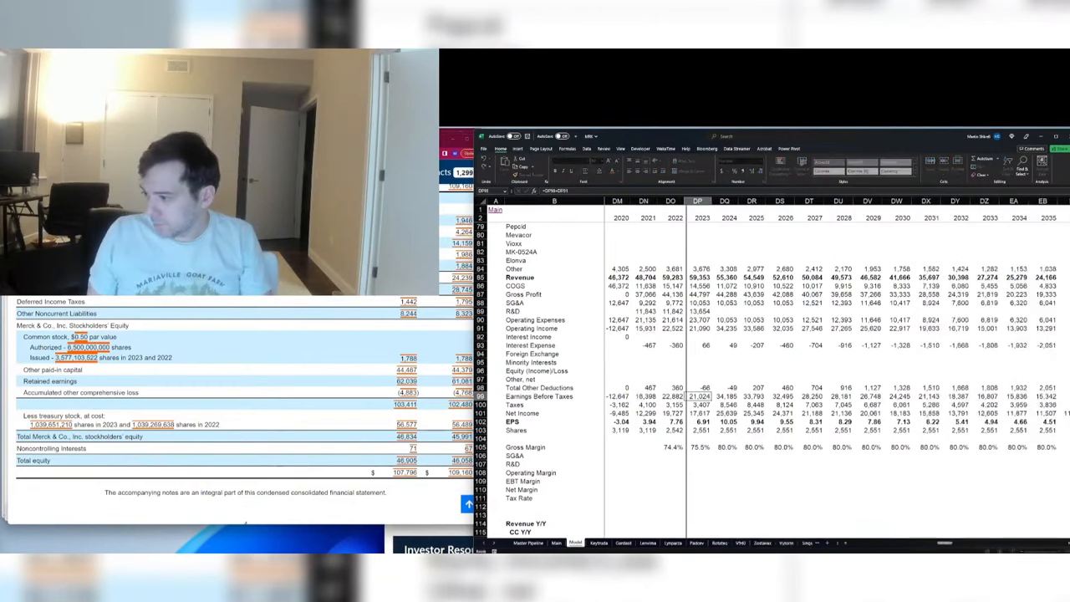
# Step: Try to fill 2021 and 2022 Taxes with the formulas from the Total Other Deductions row
pyautogui.press('Left')
pyautogui.press('Left')
pyautogui.press('Up')
pyautogui.hotkey('shift', 'Right')
pyautogui.hotkey('ctrl', 'c')
pyautogui.press('Down')
pyautogui.press('Down')
pyautogui.hotkey('ctrl', 'v')
pyautogui.press('Down')
pyautogui.press('Escape')
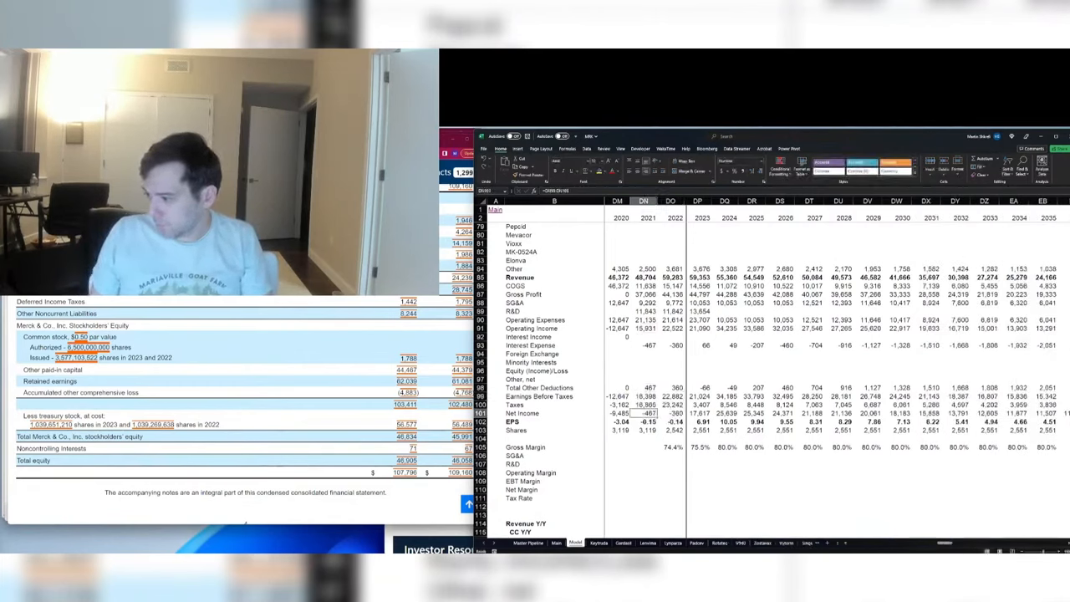
pyautogui.press('Up')
pyautogui.hotkey('shift', 'Right')
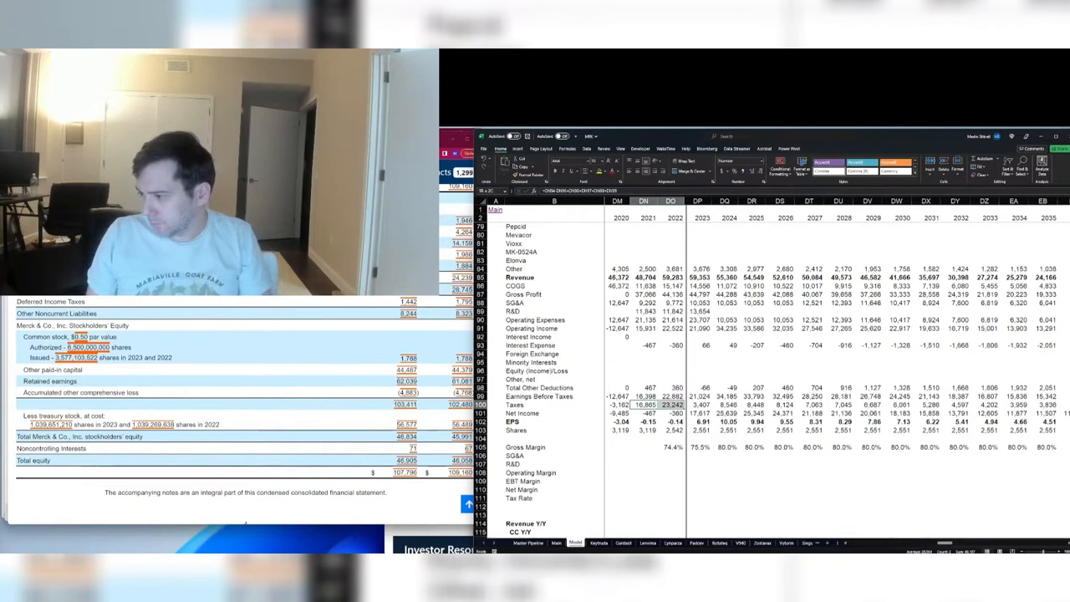
pyautogui.press('Delete')
# Step: Copy the 2021 and 2022 Interest Expense formulas into the Taxes row for the same years
pyautogui.press('Up')
pyautogui.press('Up')
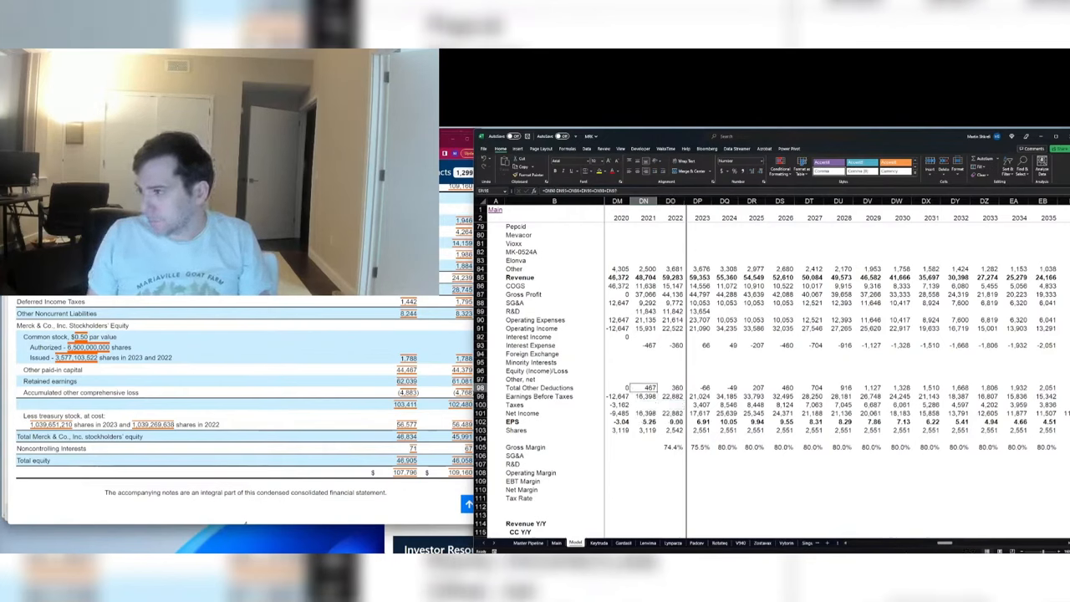
pyautogui.press('Up')
pyautogui.press('Up')
pyautogui.press('Up')
pyautogui.press('Up')
pyautogui.press('Up')
pyautogui.hotkey('shift', 'Right')
pyautogui.hotkey('ctrl', 'c')
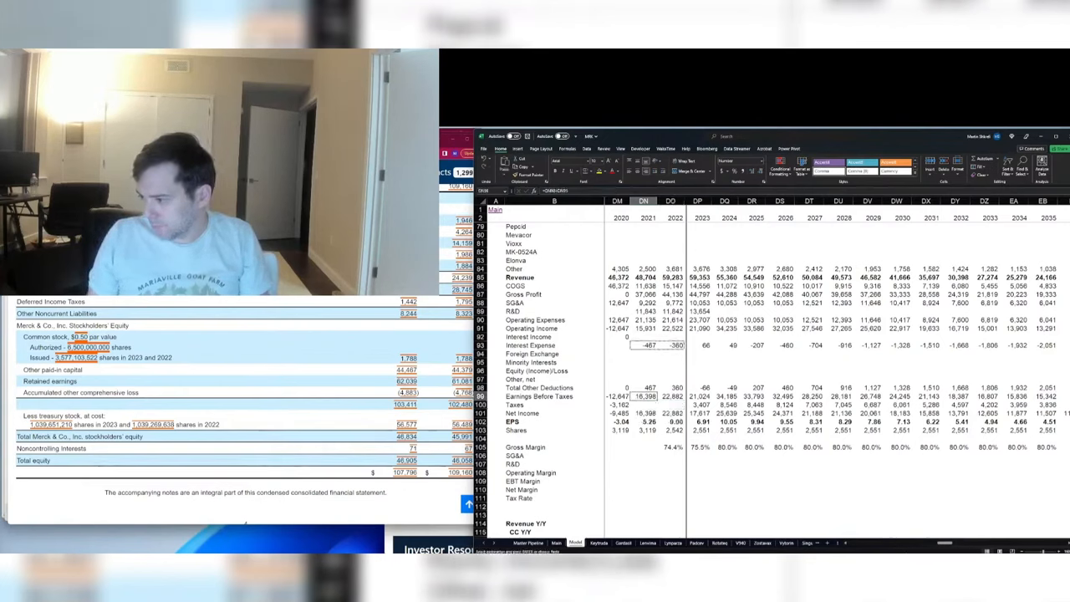
pyautogui.press('Down')
pyautogui.press('Down')
pyautogui.press('Down')
pyautogui.press('Down')
pyautogui.press('Down')
pyautogui.press('Down')
pyautogui.press('Down')
pyautogui.press('Return')
pyautogui.press('Down')
pyautogui.press('Right')
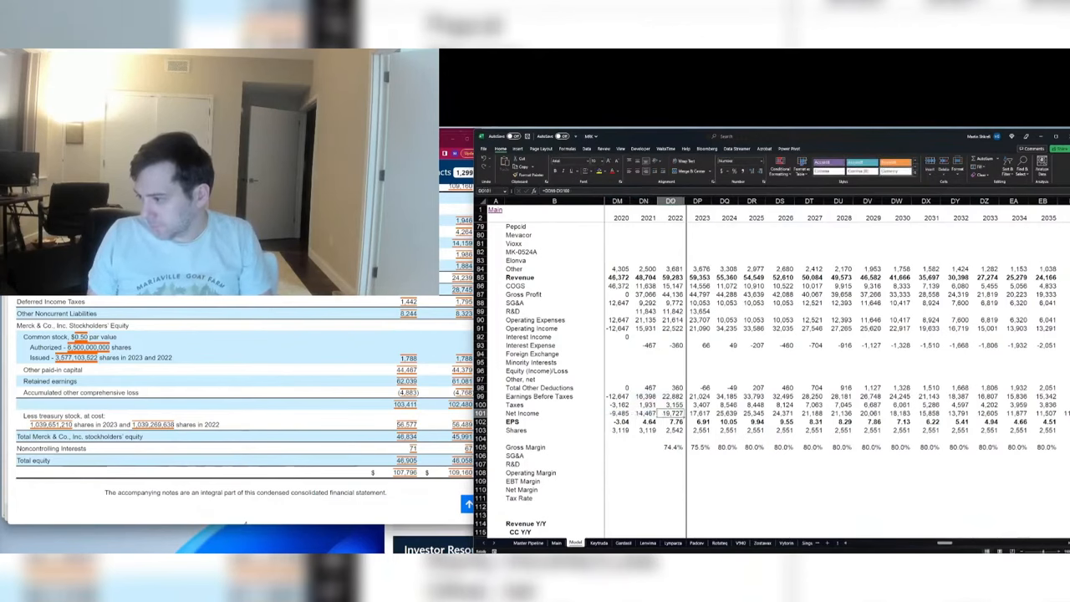
# Step: Calculate 2021 Shares as the average of the 2021 quarterly share counts
pyautogui.press('Down')
pyautogui.press('Left')
pyautogui.press('Down')
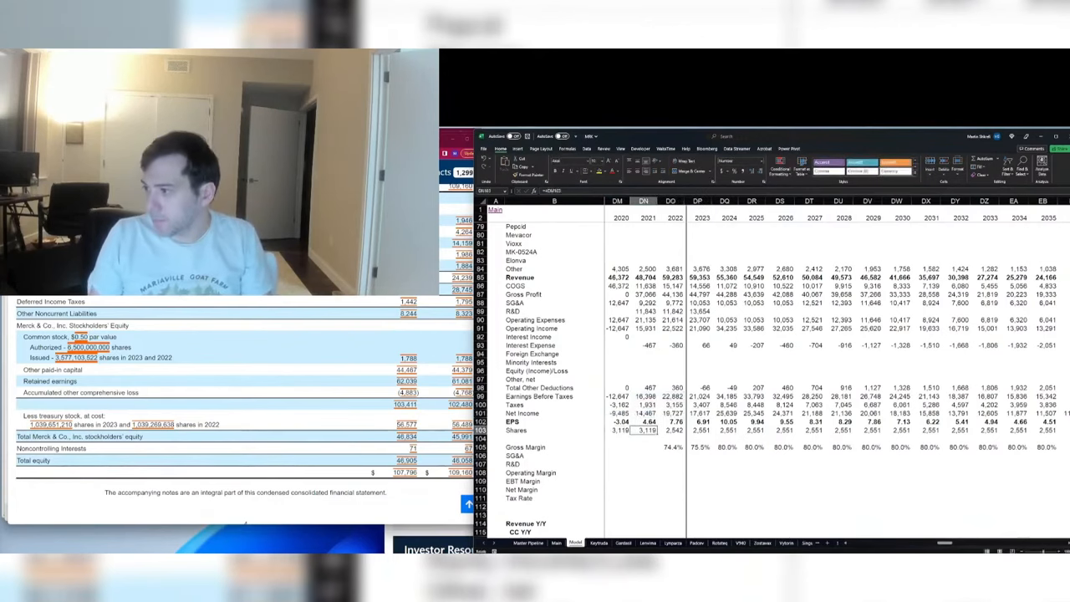
pyautogui.write('=average(')
pyautogui.hotkey('ctrl', 'Left')
pyautogui.hotkey('ctrl', 'Left')
pyautogui.hotkey('ctrl', 'Left')
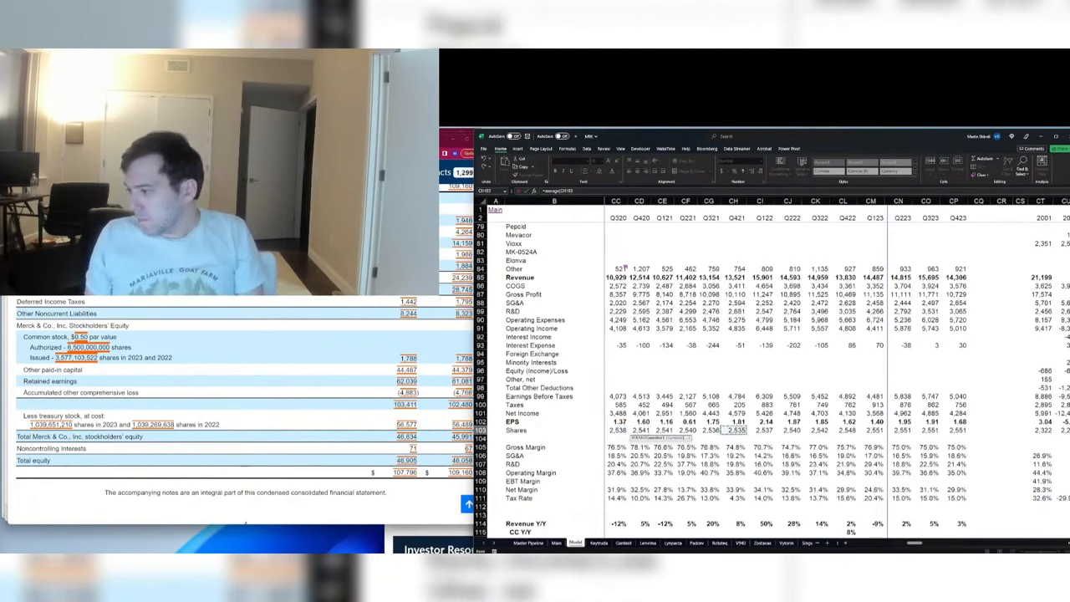
pyautogui.hotkey('shift', 'Left')
pyautogui.hotkey('shift', 'Left')
pyautogui.press('Tab')
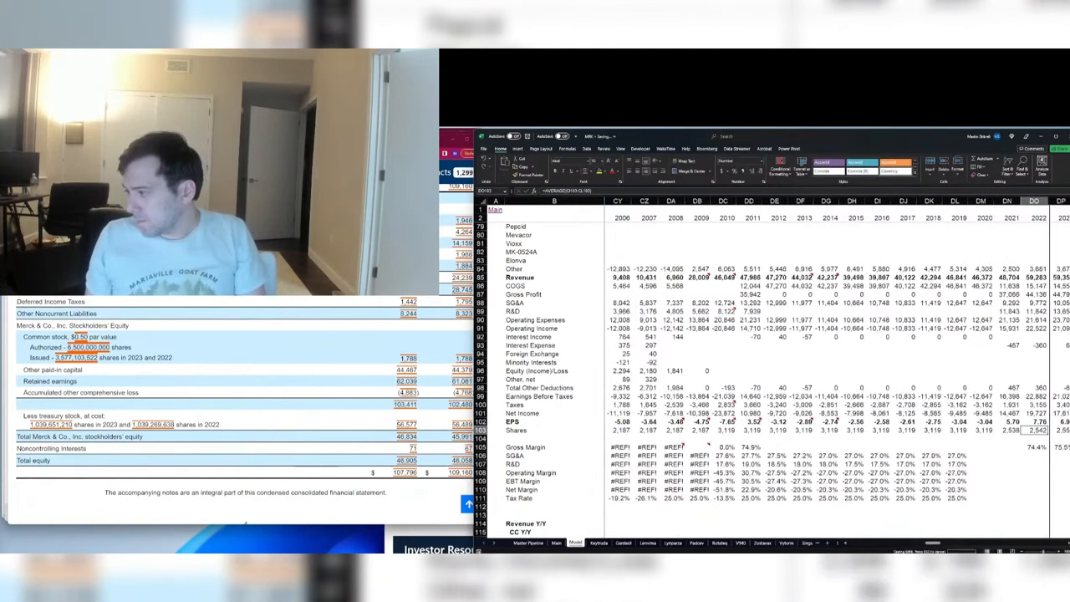
# Step: Clear the outdated annual Shares values from 2020 back to 2007
pyautogui.press('Left')
pyautogui.press('Left')
pyautogui.press('Delete')
pyautogui.press('Left')
pyautogui.press('Delete')
pyautogui.press('Left')
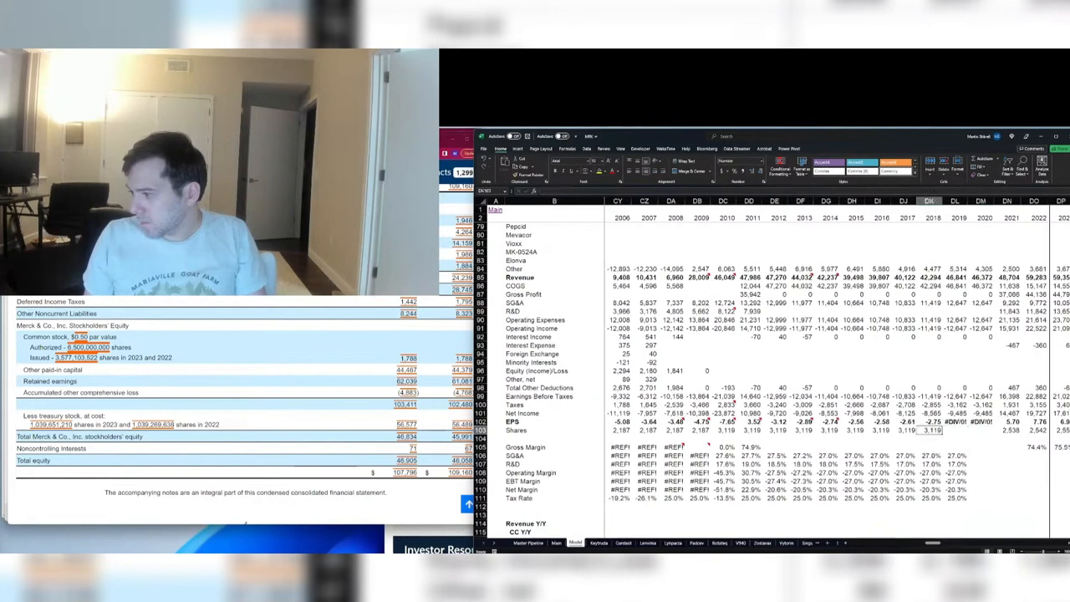
pyautogui.press('Delete')
pyautogui.press('Left')
pyautogui.press('Delete')
pyautogui.press('Left')
pyautogui.press('Delete')
pyautogui.press('Left')
pyautogui.press('Delete')
pyautogui.press('Left')
pyautogui.press('Delete')
pyautogui.press('Left')
pyautogui.press('Delete')
pyautogui.press('Left')
pyautogui.press('Delete')
pyautogui.press('Left')
pyautogui.press('Delete')
pyautogui.press('Left')
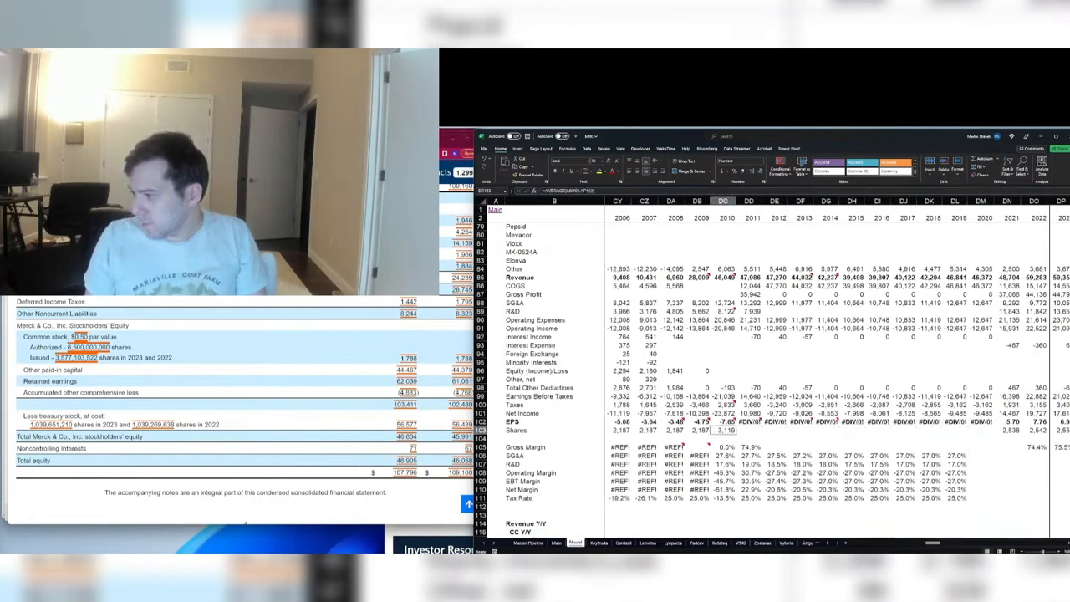
pyautogui.press('Left')
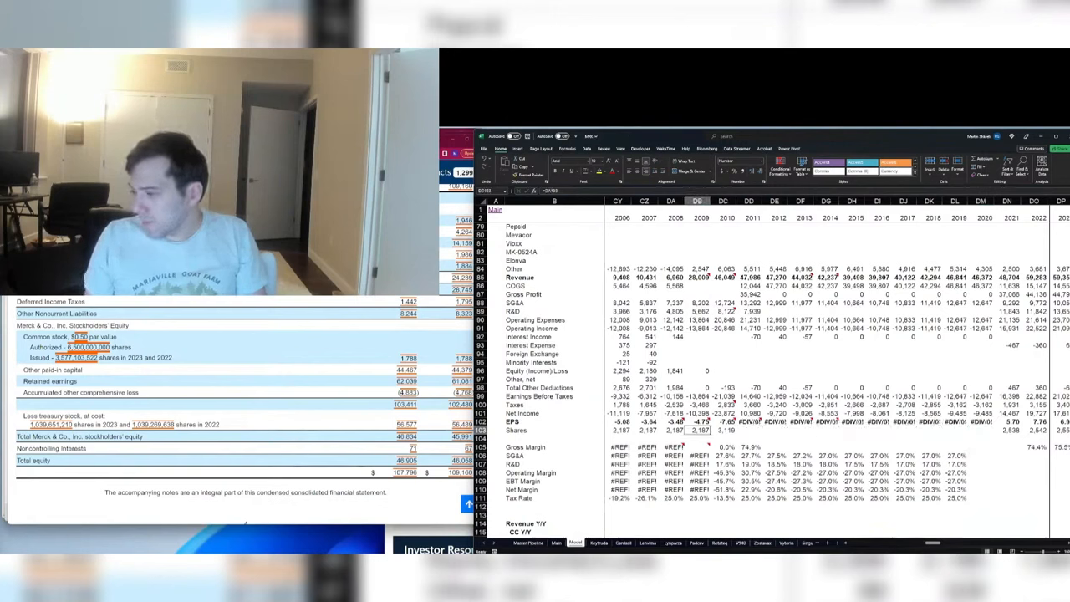
pyautogui.press('Delete')
pyautogui.press('Left')
pyautogui.press('Delete')
pyautogui.press('Left')
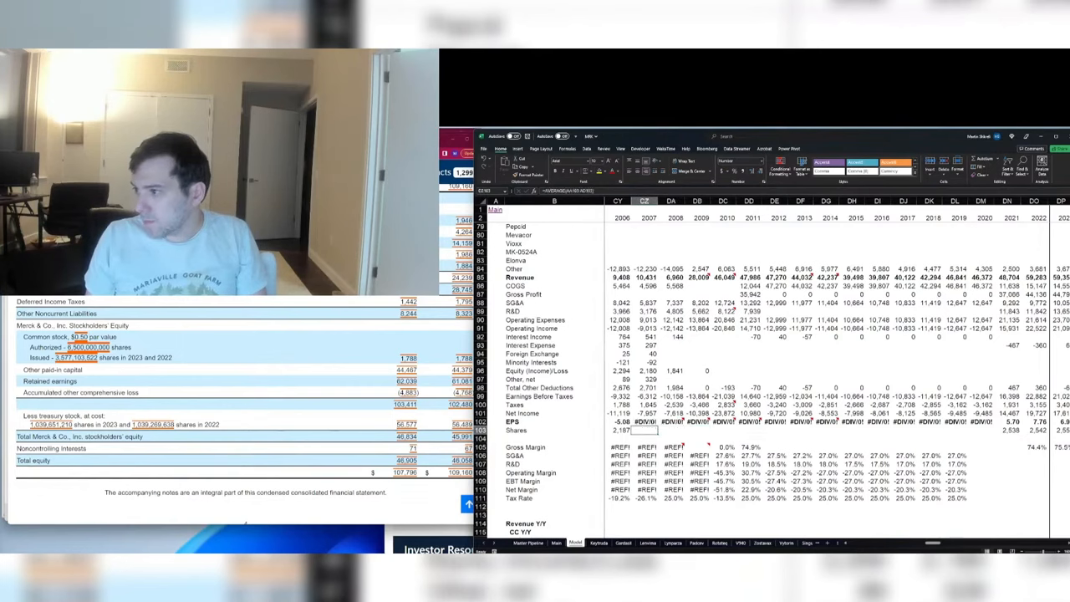
pyautogui.press('Left')
pyautogui.press('Left')
pyautogui.press('Left')
pyautogui.press('Left')
pyautogui.press('Left')
pyautogui.hotkey('ctrl', 'Right')
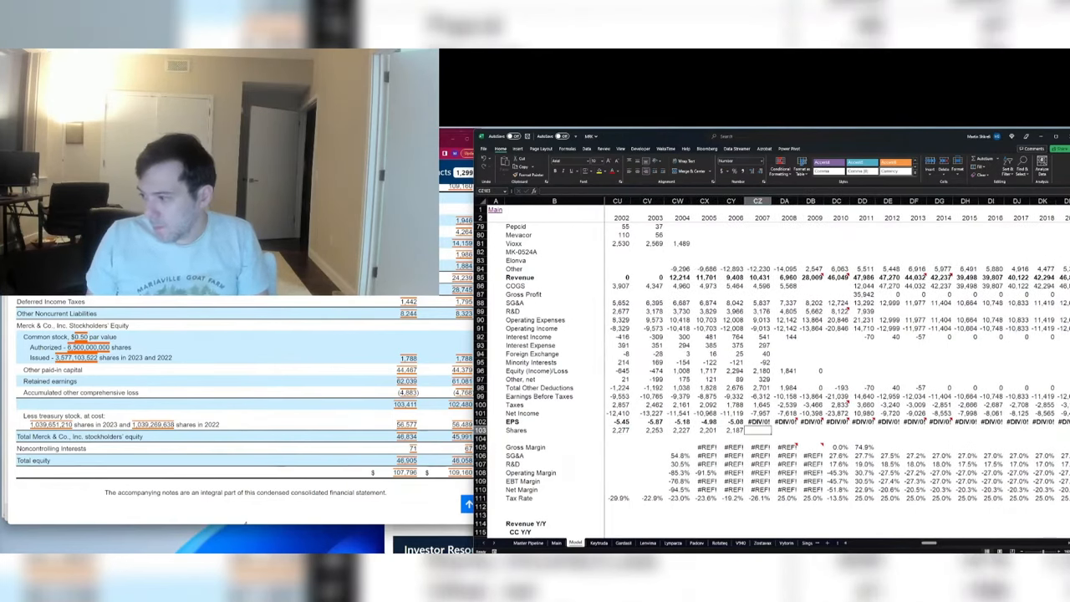
# Step: Clear the outdated annual EPS formulas from 2020 back to 2007
pyautogui.hotkey('ctrl', 'Right')
pyautogui.press('Up')
pyautogui.press('Left')
pyautogui.hotkey('shift', 'Left')
pyautogui.hotkey('shift', 'Left')
pyautogui.hotkey('shift', 'Left')
pyautogui.hotkey('shift', 'Left')
pyautogui.hotkey('shift', 'Left')
pyautogui.hotkey('shift', 'Left')
pyautogui.hotkey('shift', 'Left')
pyautogui.hotkey('shift', 'Left')
pyautogui.hotkey('shift', 'Left')
pyautogui.hotkey('shift', 'Left')
pyautogui.hotkey('shift', 'Left')
pyautogui.hotkey('shift', 'Left')
pyautogui.hotkey('shift', 'Left')
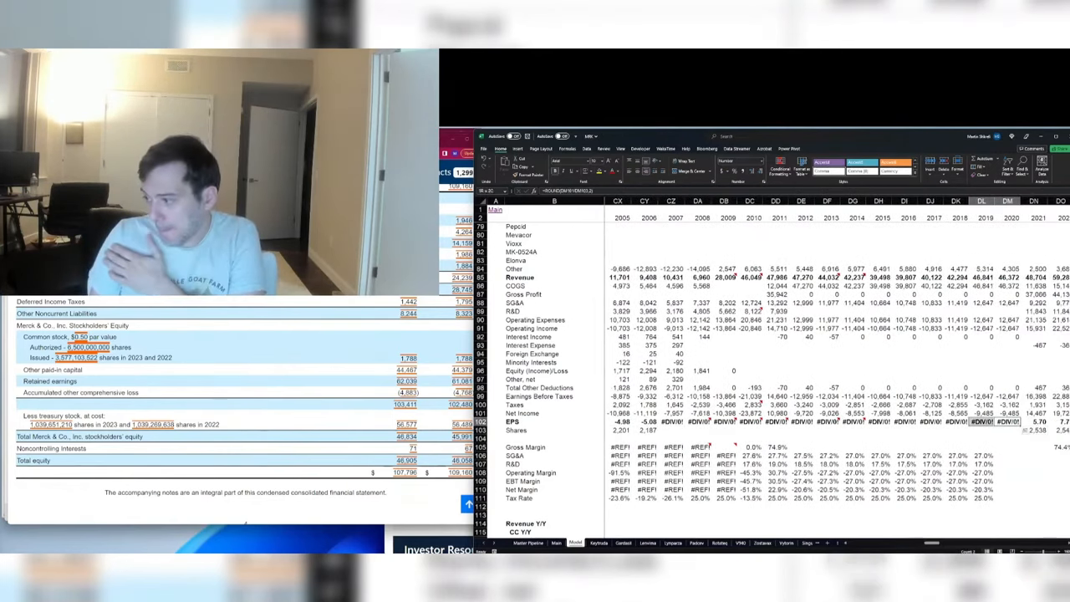
pyautogui.press('Delete')
# Step: Examine the recent annual income statement columns from Net Income up to the Other revenue row
pyautogui.press('Right')
pyautogui.press('Right')
pyautogui.press('Right')
pyautogui.press('Right')
pyautogui.press('Right')
pyautogui.press('Right')
pyautogui.press('Right')
pyautogui.press('Right')
pyautogui.press('Right')
pyautogui.press('Right')
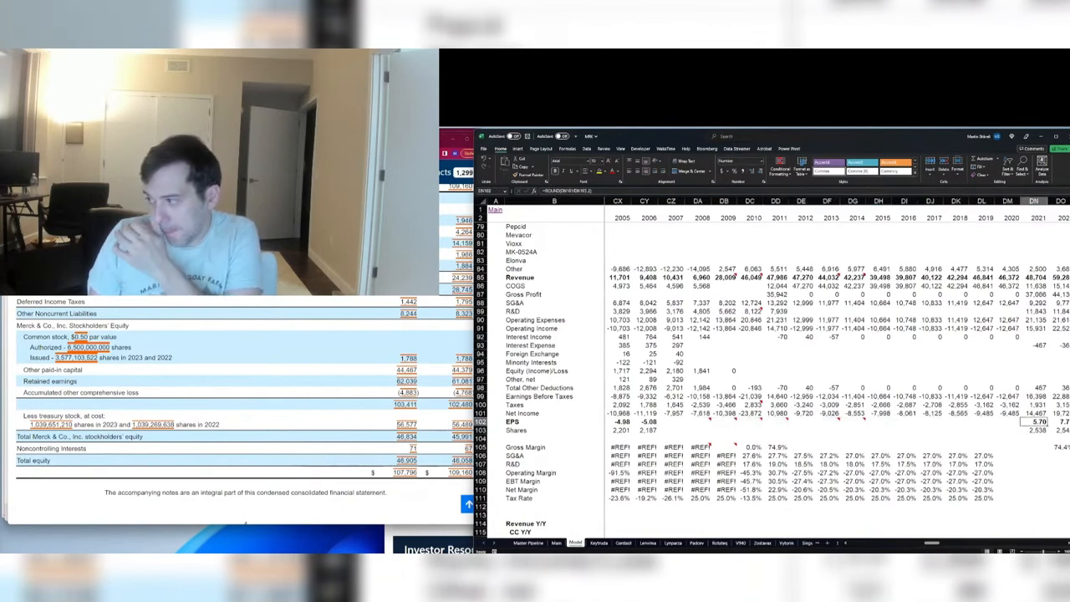
pyautogui.press('Left')
pyautogui.press('Left')
pyautogui.press('Left')
pyautogui.press('Left')
pyautogui.press('Left')
pyautogui.press('Left')
pyautogui.press('Left')
pyautogui.press('Left')
pyautogui.press('Left')
pyautogui.press('Left')
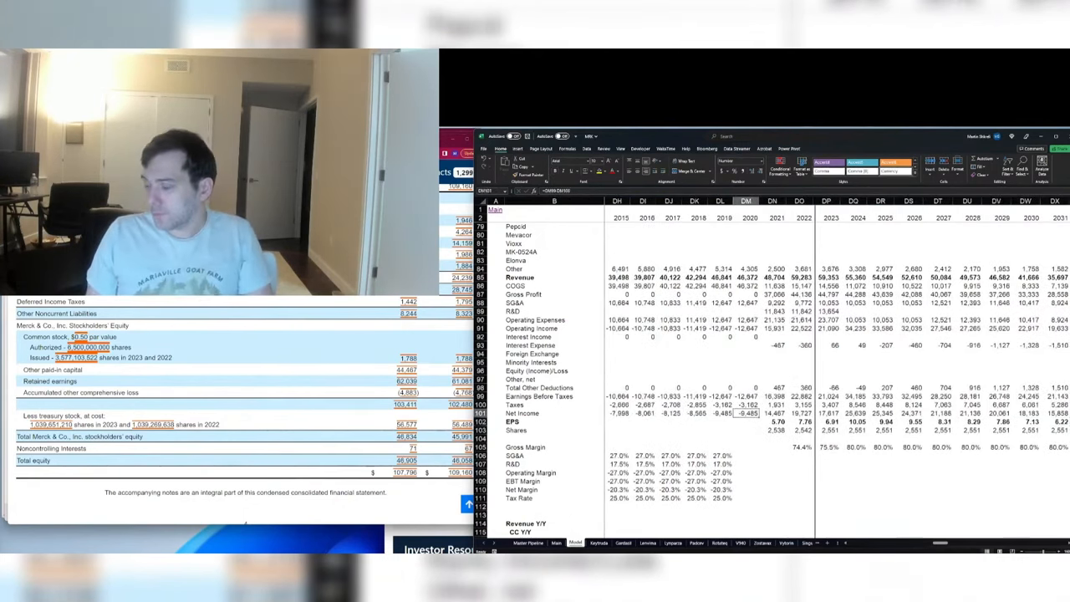
pyautogui.press('Up')
pyautogui.press('Up')
pyautogui.press('Up')
pyautogui.press('Up')
pyautogui.press('Up')
pyautogui.press('Up')
pyautogui.press('Up')
pyautogui.press('Up')
pyautogui.press('Up')
pyautogui.press('Up')
pyautogui.press('Up')
pyautogui.press('Up')
pyautogui.press('Up')
pyautogui.press('Up')
pyautogui.press('Up')
pyautogui.press('Up')
pyautogui.press('Up')
pyautogui.press('Up')
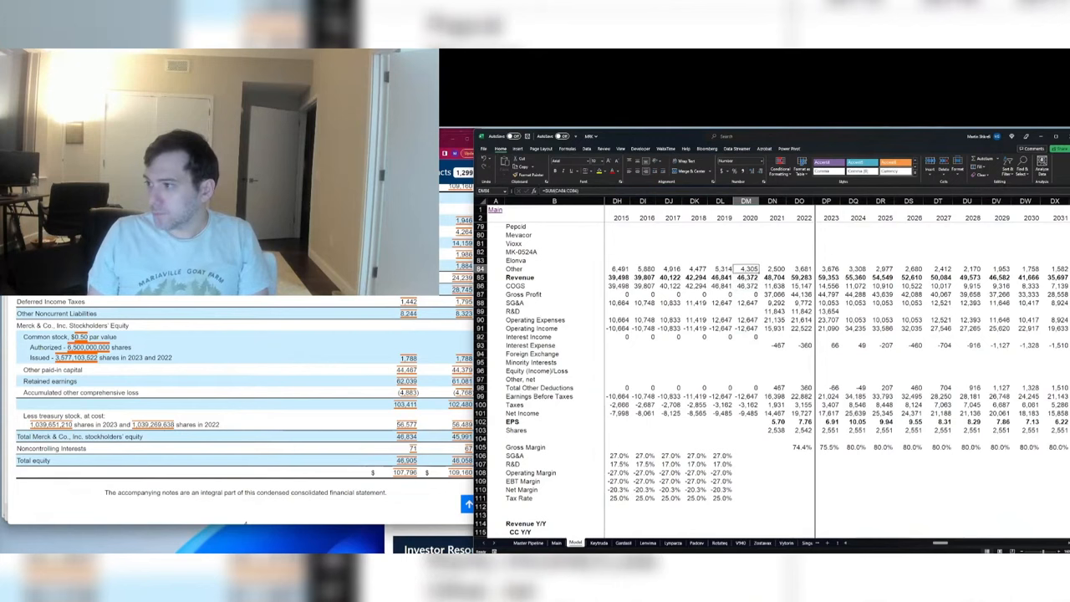
# Step: Look over the projected annual columns through 2035 and the ROIC, discount rate and NPV block beside them
pyautogui.press('Right')
pyautogui.press('Right')
pyautogui.press('Right')
pyautogui.press('Right')
pyautogui.press('Right')
pyautogui.press('Right')
pyautogui.press('Right')
pyautogui.press('Right')
pyautogui.press('Right')
pyautogui.press('Right')
pyautogui.press('Right')
pyautogui.press('Right')
pyautogui.press('Right')
pyautogui.press('Right')
pyautogui.press('Right')
pyautogui.press('Right')
pyautogui.press('Right')
pyautogui.press('Right')
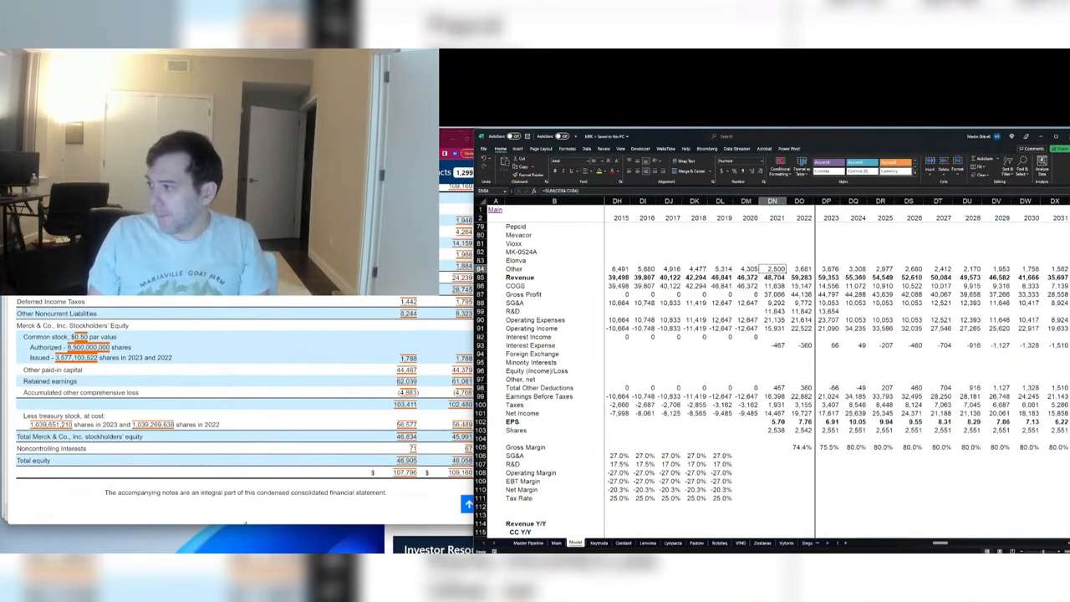
pyautogui.press('Right')
pyautogui.press('Right')
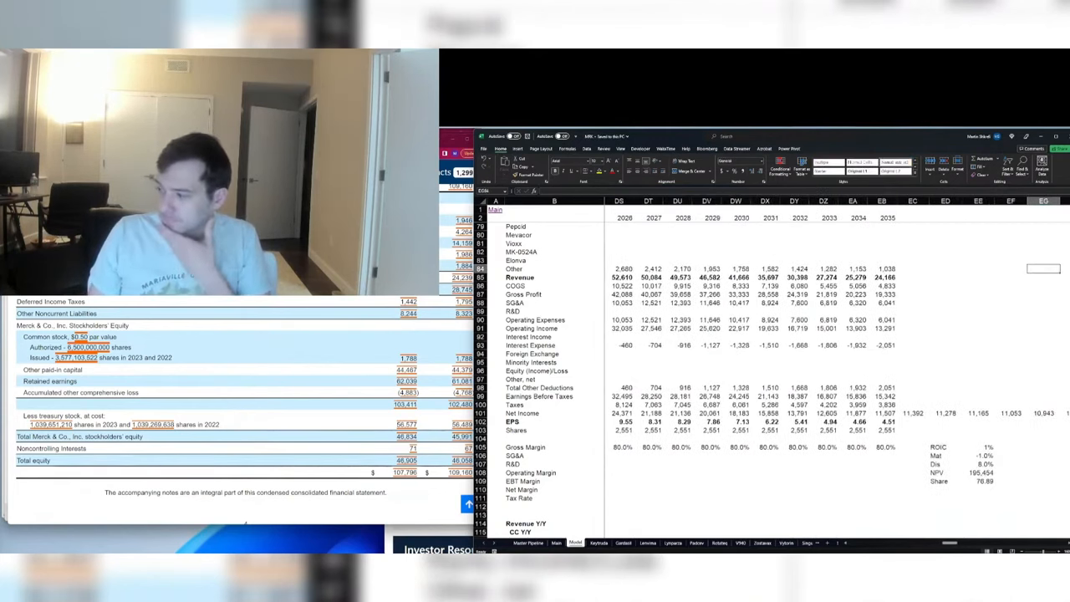
pyautogui.press('Left')
pyautogui.press('Left')
pyautogui.press('Left')
pyautogui.press('Left')
pyautogui.press('Left')
pyautogui.press('Left')
pyautogui.press('Left')
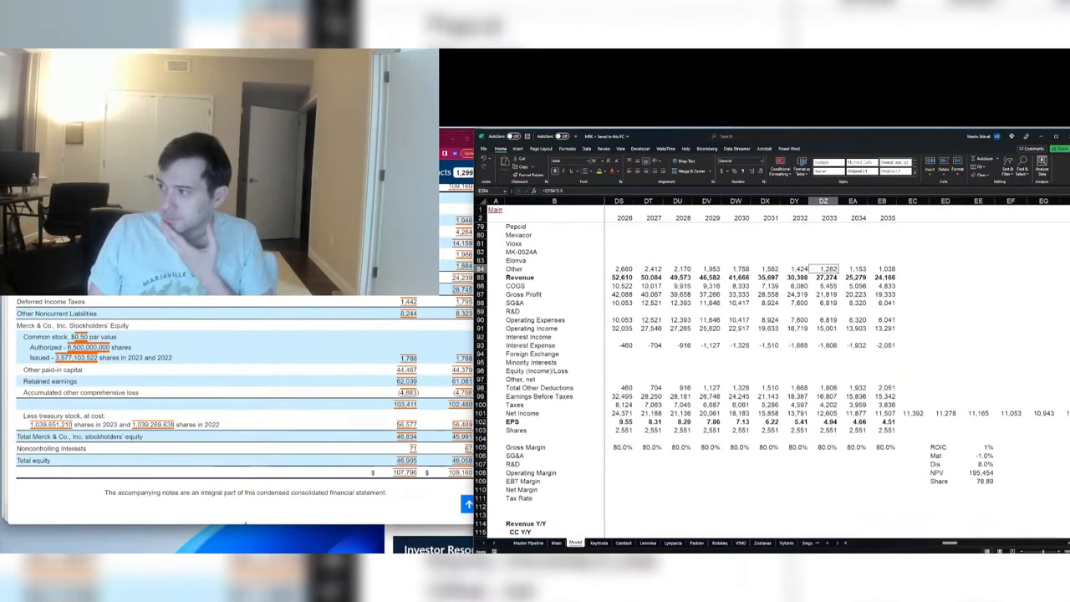
# Step: Extend the 2026 Rotateq growth formula through 2035
pyautogui.press('pageup')
pyautogui.press('pageup')
pyautogui.press('Down')
pyautogui.press('Down')
pyautogui.press('Down')
pyautogui.press('Down')
pyautogui.press('Down')
pyautogui.press('Down')
pyautogui.press('Down')
pyautogui.press('Down')
pyautogui.press('Down')
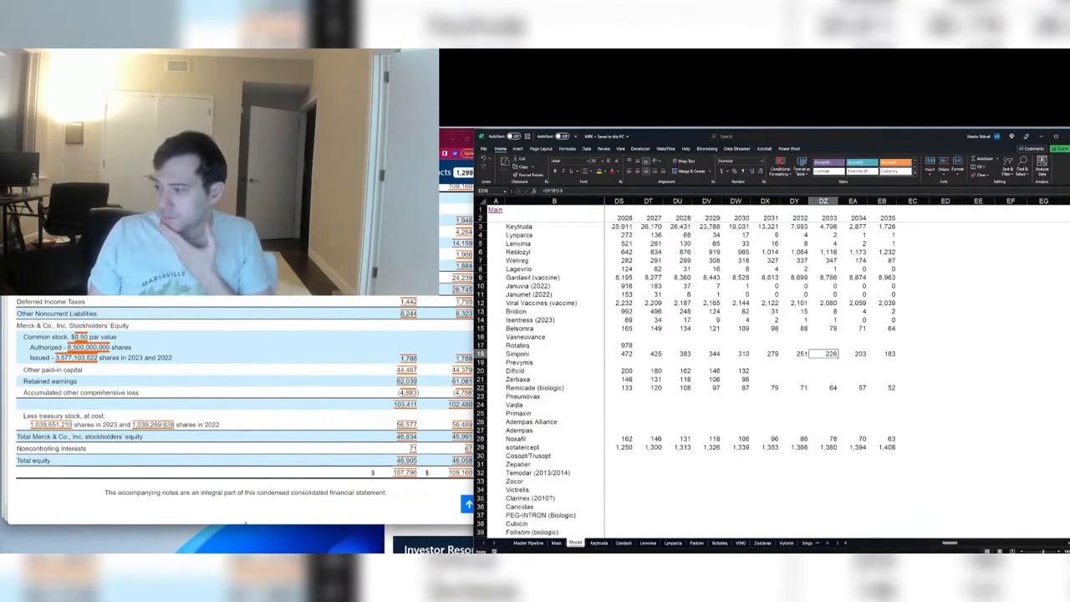
pyautogui.press('Left')
pyautogui.press('Left')
pyautogui.press('Left')
pyautogui.press('Left')
pyautogui.press('Left')
pyautogui.press('Left')
pyautogui.press('Left')
pyautogui.press('Left')
pyautogui.press('Left')
pyautogui.press('Left')
pyautogui.press('Left')
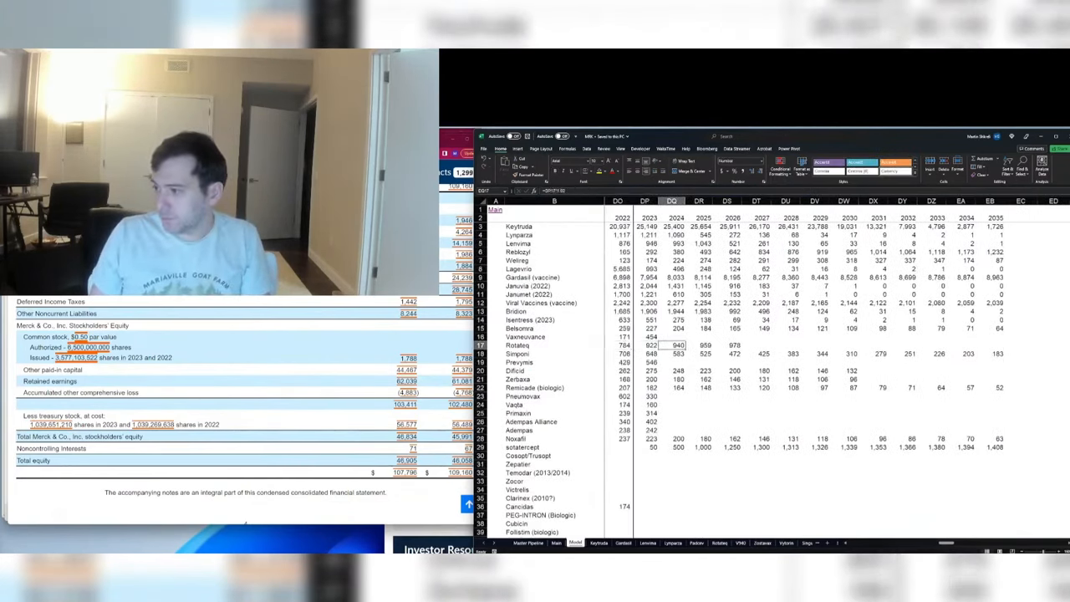
pyautogui.press('Right')
pyautogui.press('Right')
pyautogui.press('Right')
pyautogui.press('Right')
pyautogui.hotkey('shift', 'Right')
pyautogui.hotkey('shift', 'Right')
pyautogui.hotkey('shift', 'Right')
pyautogui.hotkey('shift', 'Right')
pyautogui.hotkey('shift', 'Right')
pyautogui.hotkey('shift', 'Right')
pyautogui.hotkey('shift', 'Right')
pyautogui.hotkey('shift', 'Right')
pyautogui.hotkey('shift', 'Right')
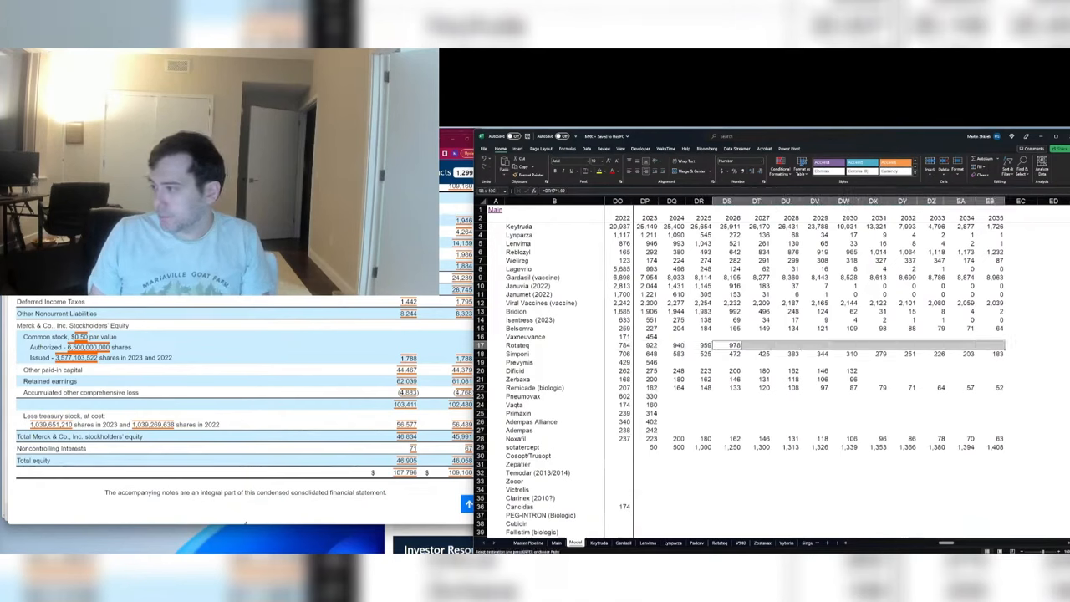
pyautogui.hotkey('ctrl', 'r')
# Step: Project 2024 and 2025 Vaxneuvance sales as growth multiples of the prior year, reaching 590 and 708
pyautogui.press('Up')
pyautogui.press('Left')
pyautogui.press('Left')
pyautogui.write('=')
pyautogui.press('Left')
pyautogui.write('*')
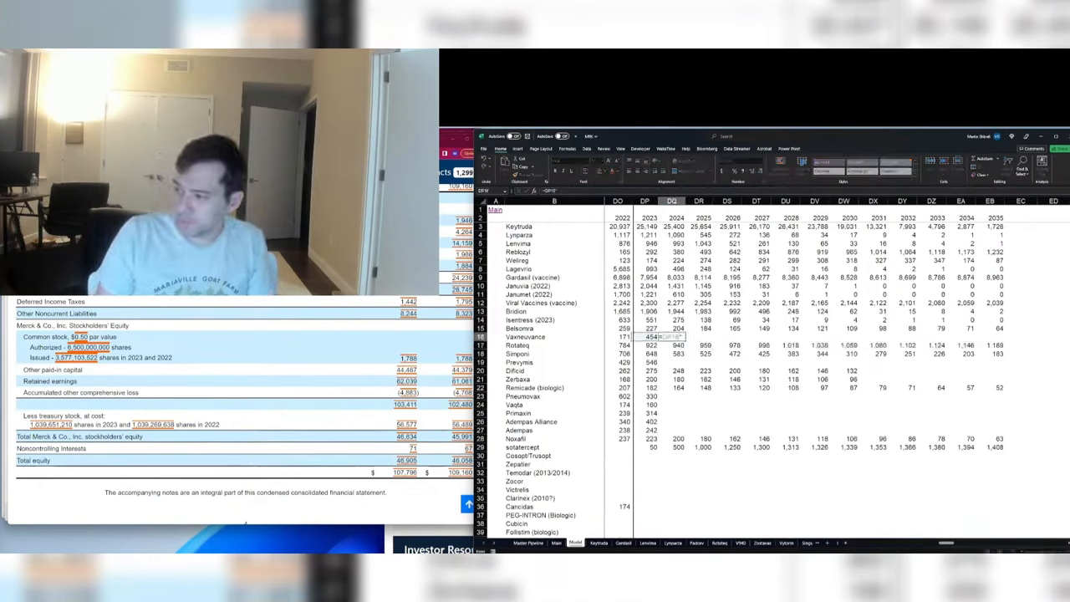
pyautogui.press('Tab')
pyautogui.write('=')
pyautogui.press('Left')
pyautogui.write('*')
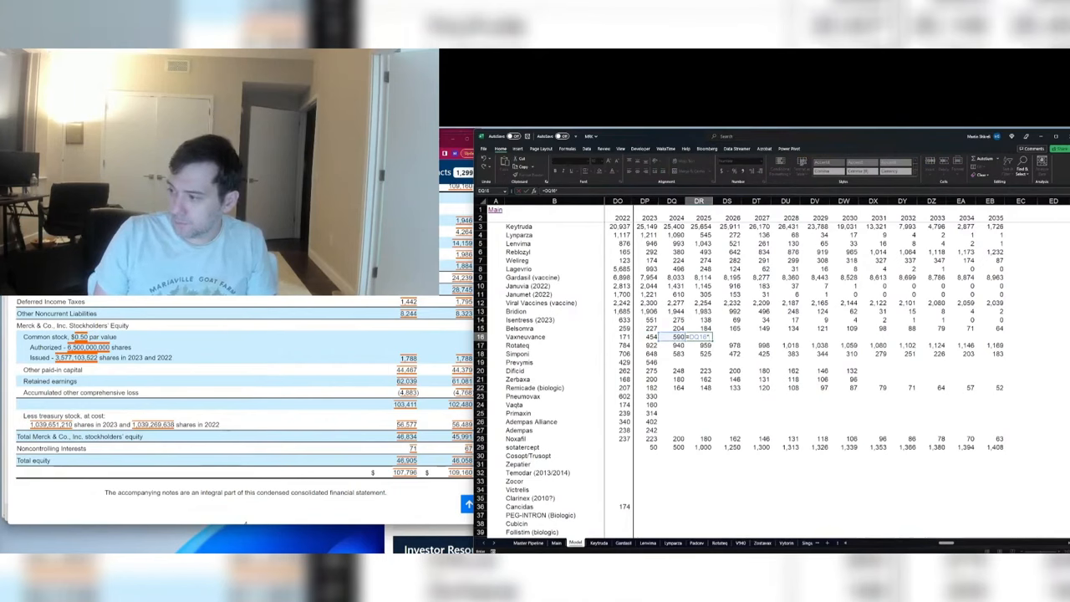
pyautogui.press('Tab')
# Step: Project 2026 Vaxneuvance sales as a growth multiple reaching 814, and 2027 as 1.1 times the prior year
pyautogui.write('=DS16')
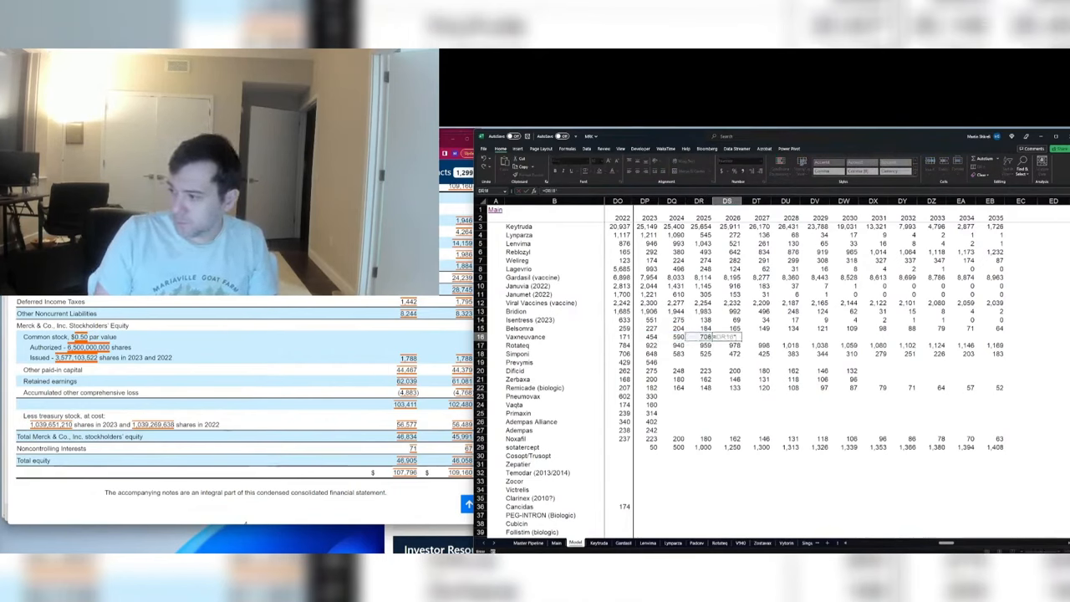
pyautogui.write('*1.1')
pyautogui.press('Tab')
pyautogui.write('=')
pyautogui.press('Left')
pyautogui.write('*1')
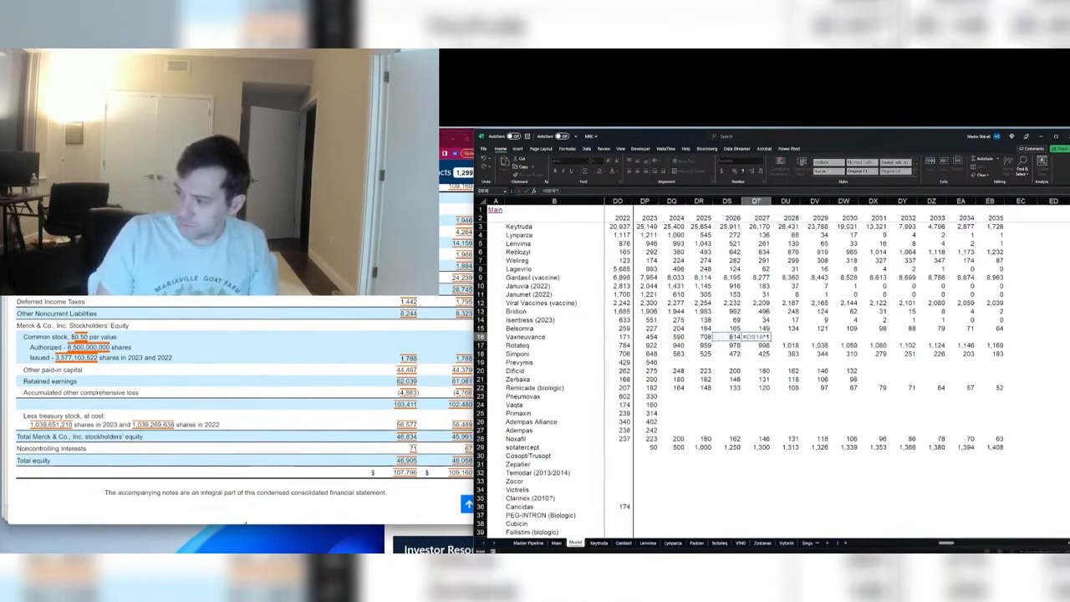
pyautogui.write('.1')
pyautogui.press('Tab')
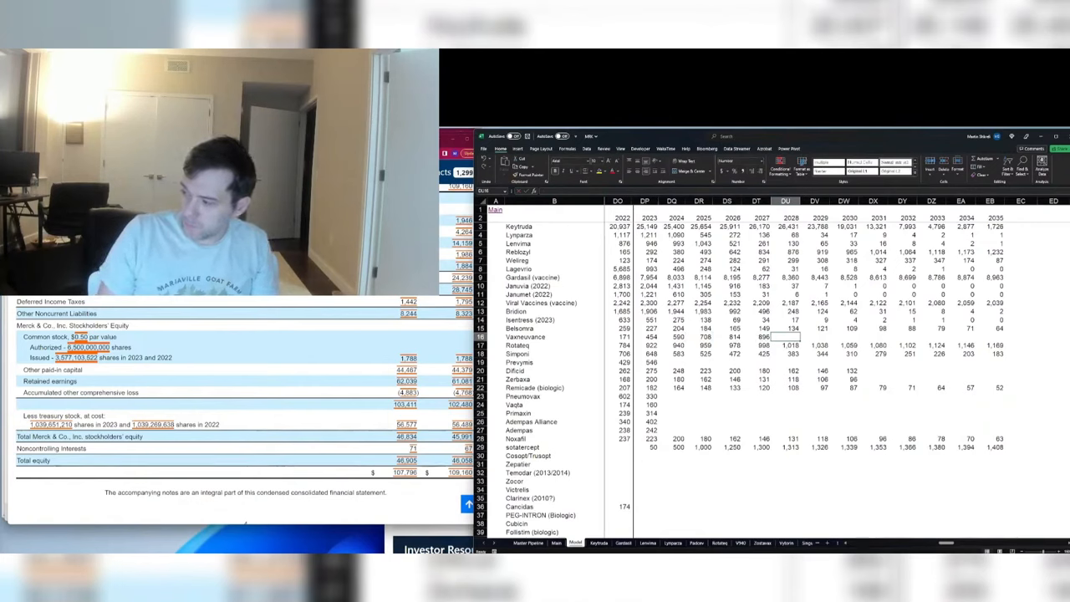
# Step: Set 2028 Vaxneuvance sales to 1.03 times the prior year and copy the formula through 2035
pyautogui.write('=')
pyautogui.press('Left')
pyautogui.write('*1.03')
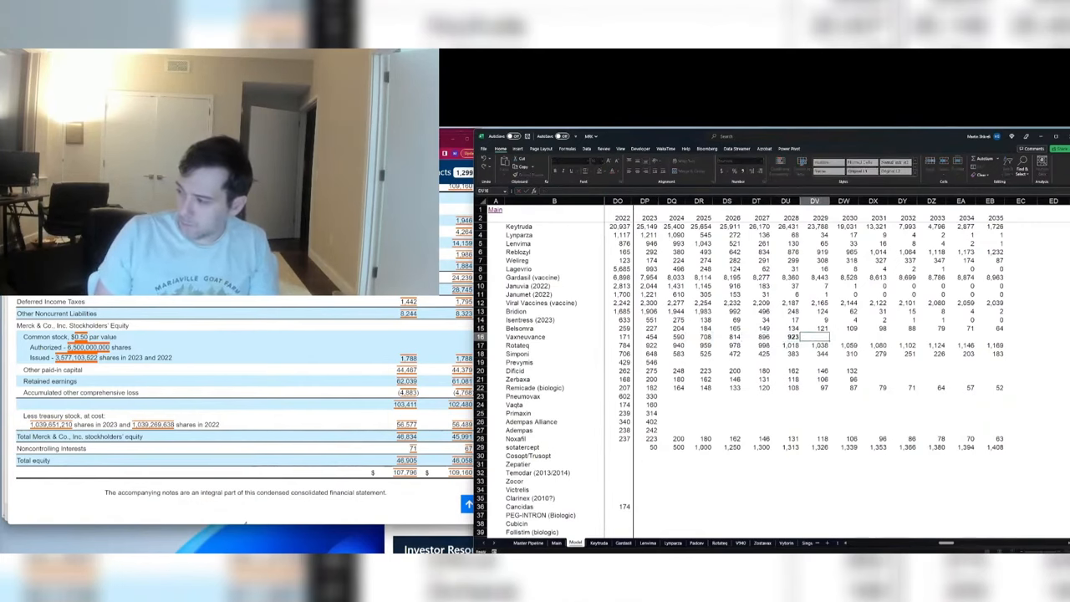
pyautogui.hotkey('ctrl', 'Return')
pyautogui.hotkey('ctrl', 'c')
pyautogui.hotkey('shift', 'Right')
pyautogui.hotkey('shift', 'Right')
pyautogui.hotkey('shift', 'Right')
pyautogui.hotkey('shift', 'Right')
pyautogui.hotkey('shift', 'Right')
pyautogui.hotkey('shift', 'Right')
pyautogui.hotkey('shift', 'Right')
pyautogui.hotkey('shift', 'Right')
pyautogui.hotkey('shift', 'Right')
pyautogui.hotkey('shift', 'Left')
pyautogui.hotkey('shift', 'Left')
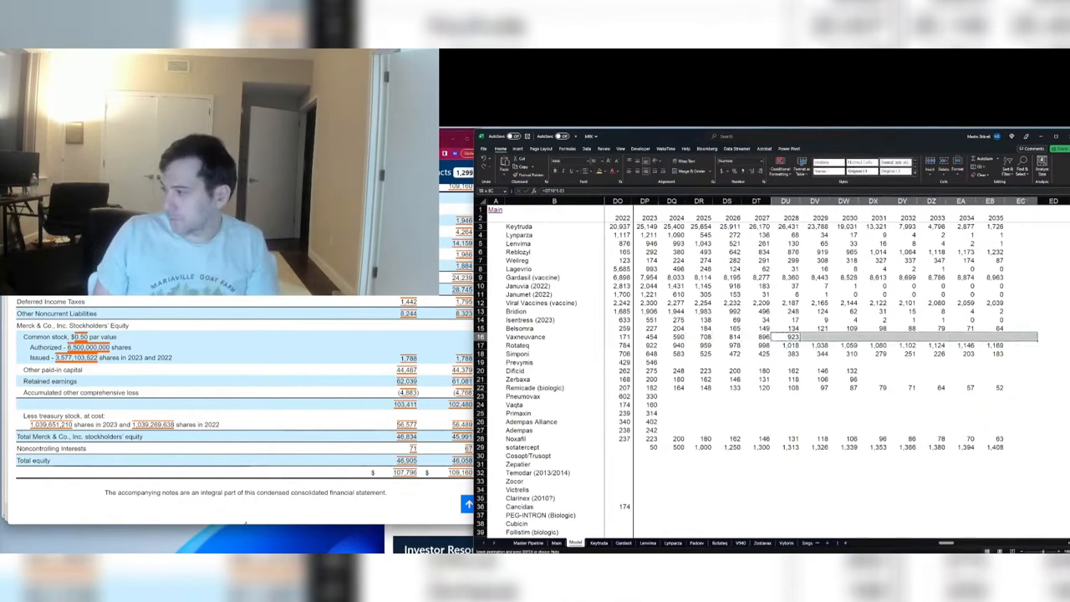
pyautogui.hotkey('ctrl', 'v')
# Step: Extend the Dificid and Zerbaxa 2030 sales formulas through 2035 and save the workbook
pyautogui.press('Down')
pyautogui.press('Down')
pyautogui.press('Down')
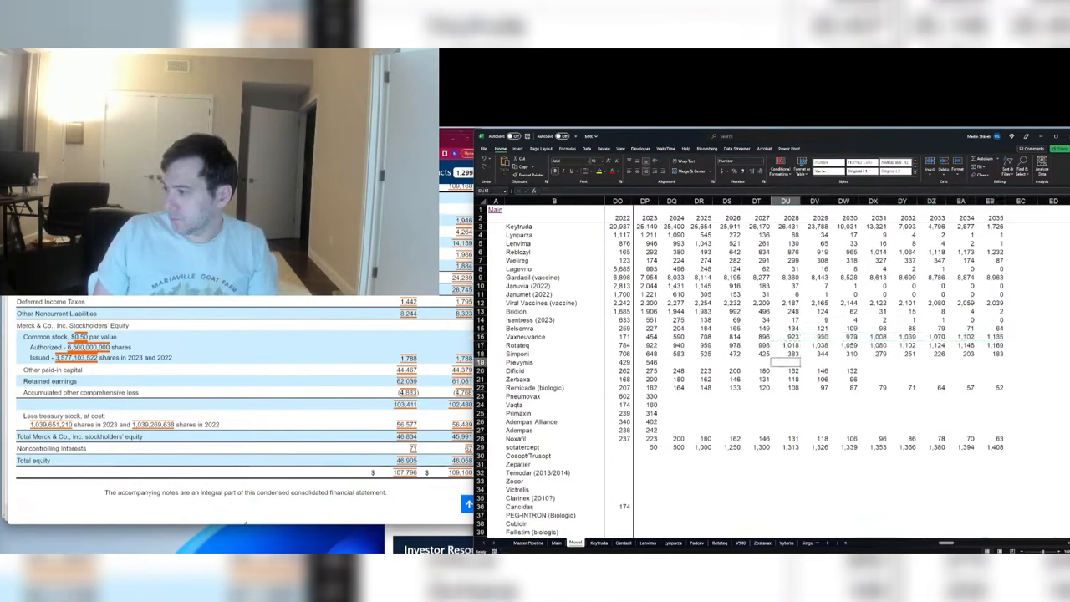
pyautogui.press('Down')
pyautogui.press('Right')
pyautogui.press('Right')
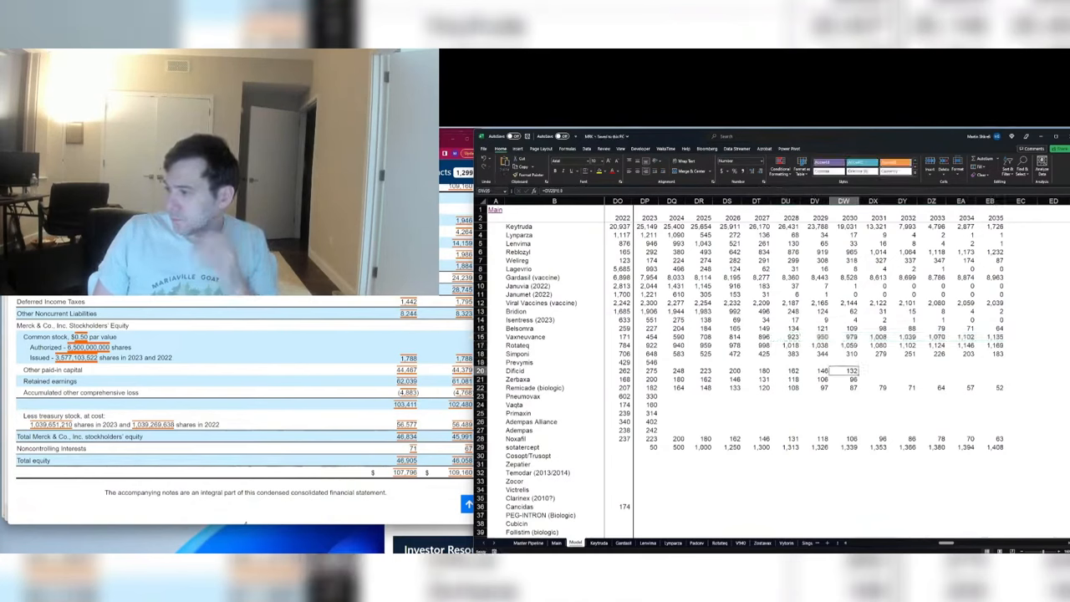
pyautogui.hotkey('shift', 'Down')
pyautogui.hotkey('shift', 'Down')
pyautogui.hotkey('ctrl', 'c')
pyautogui.hotkey('shift', 'Right')
pyautogui.hotkey('shift', 'Right')
pyautogui.hotkey('shift', 'Right')
pyautogui.hotkey('shift', 'Right')
pyautogui.hotkey('shift', 'Right')
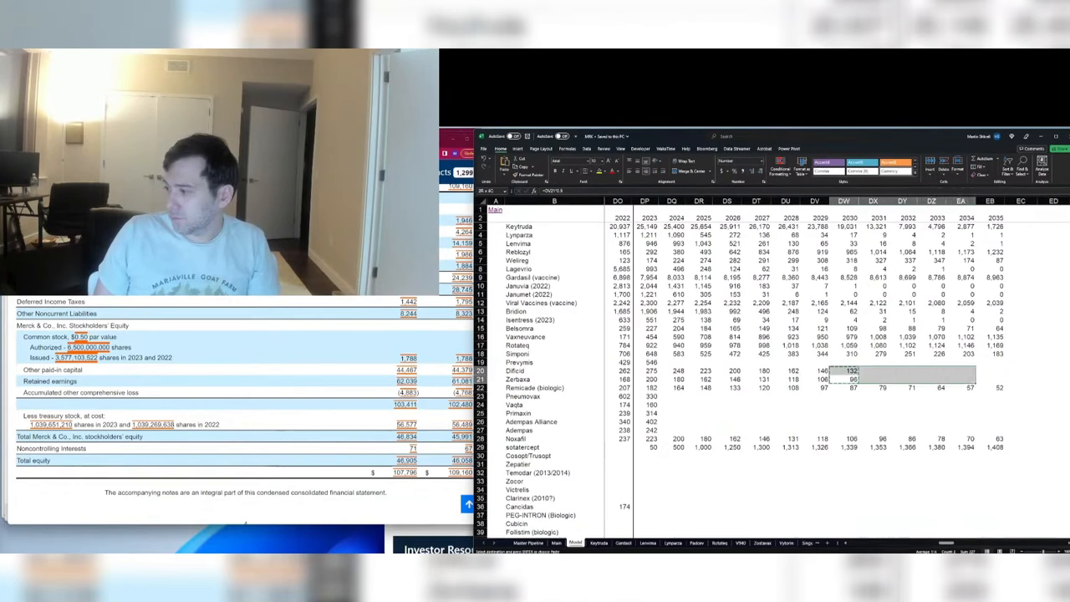
pyautogui.hotkey('ctrl', 'v')
pyautogui.press('Escape')
pyautogui.hotkey('ctrl', 's')
# Step: Check the projected revenue, net income and NPV per share at the end of the model
pyautogui.click(649, 396)
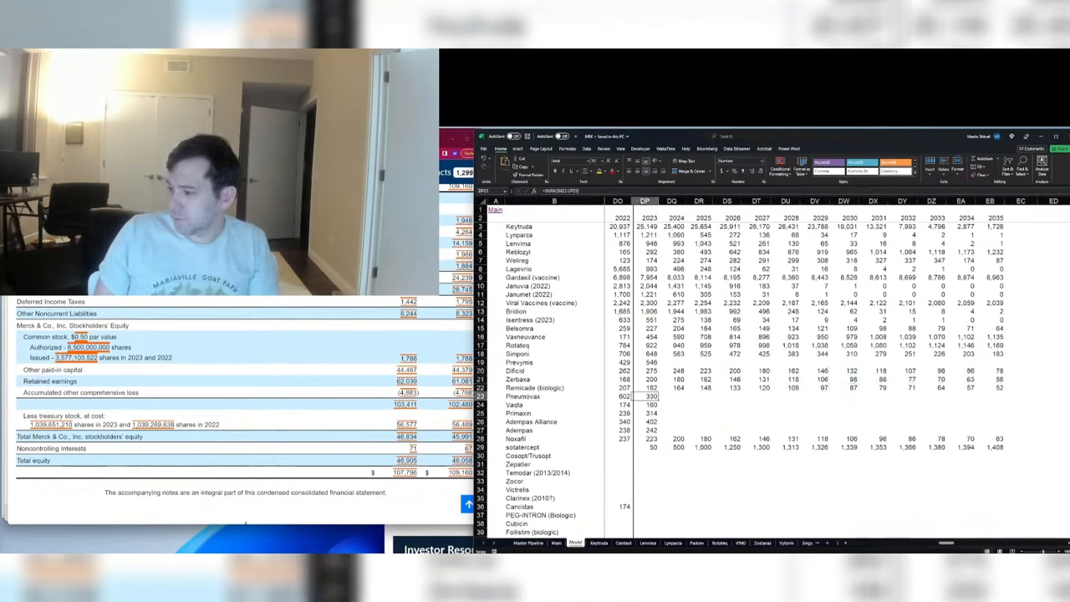
pyautogui.press('pagedown')
pyautogui.press('Right')
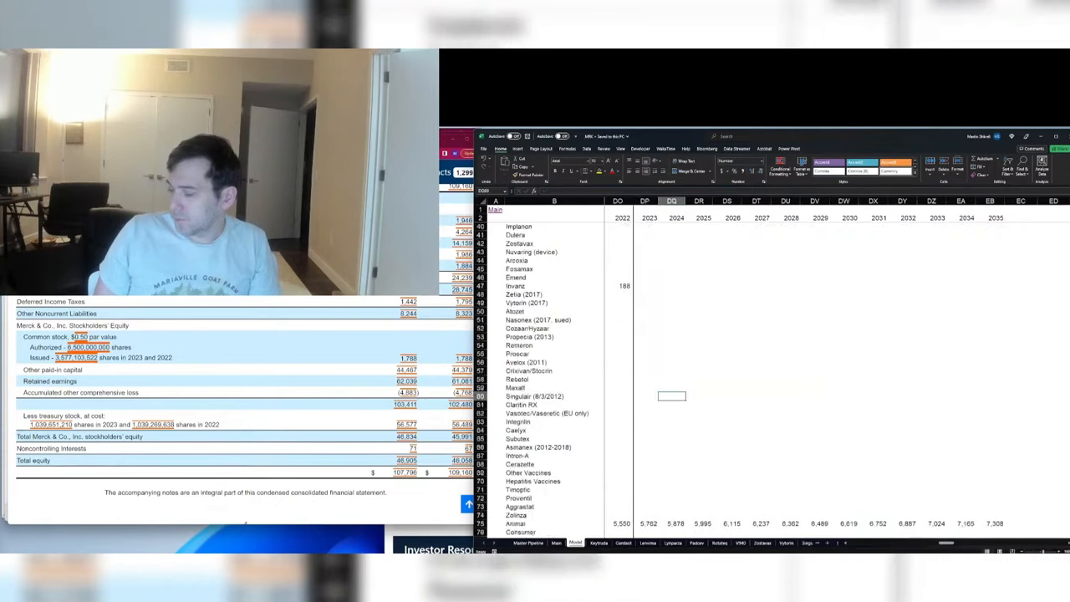
pyautogui.press('pagedown')
pyautogui.press('Right')
pyautogui.press('Right')
pyautogui.press('Right')
pyautogui.press('Right')
pyautogui.press('Right')
pyautogui.press('Right')
pyautogui.press('Right')
pyautogui.press('Right')
pyautogui.press('Right')
pyautogui.press('Right')
pyautogui.press('Right')
pyautogui.press('Right')
pyautogui.press('Right')
pyautogui.press('Right')
pyautogui.press('Right')
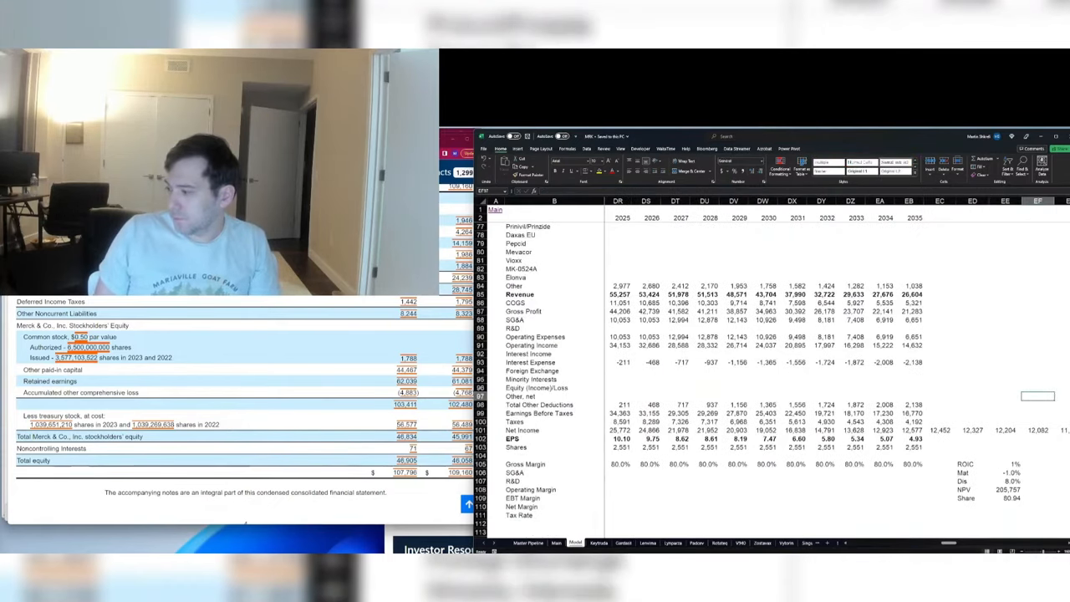
pyautogui.press('Left')
pyautogui.press('Left')
pyautogui.press('Left')
pyautogui.press('pageup')
pyautogui.press('pageup')
pyautogui.press('Left')
pyautogui.press('Left')
pyautogui.press('Left')
pyautogui.press('Left')
pyautogui.press('Left')
pyautogui.press('Left')
pyautogui.press('Left')
pyautogui.press('Left')
pyautogui.press('Left')
pyautogui.press('Left')
pyautogui.press('Left')
pyautogui.press('Left')
pyautogui.press('Left')
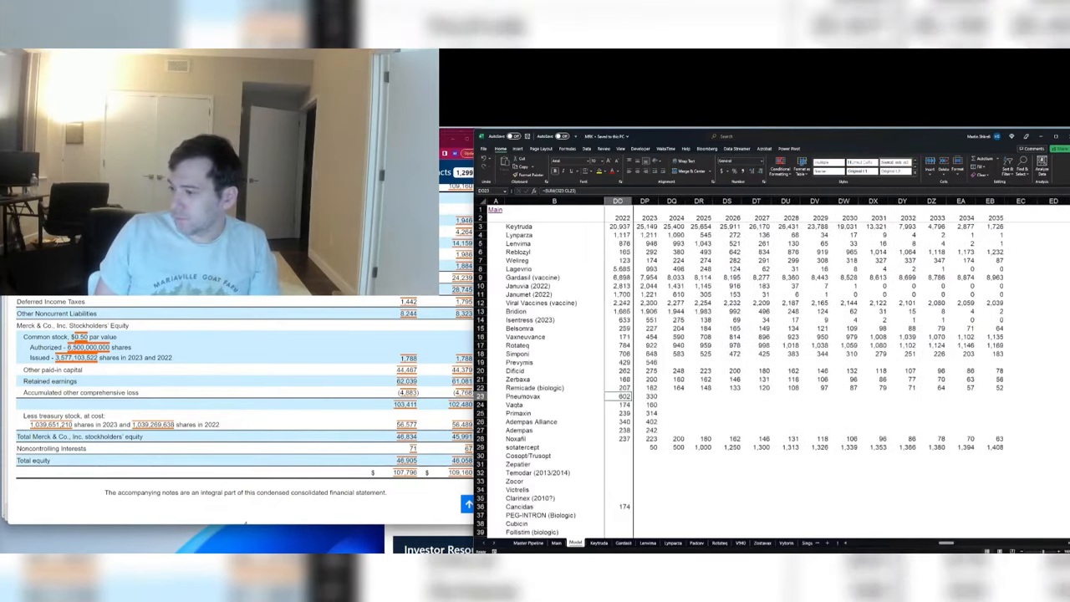
# Step: Examine Pneumovax's quarterly and annual sales history
pyautogui.hotkey('ctrl', 'Left')
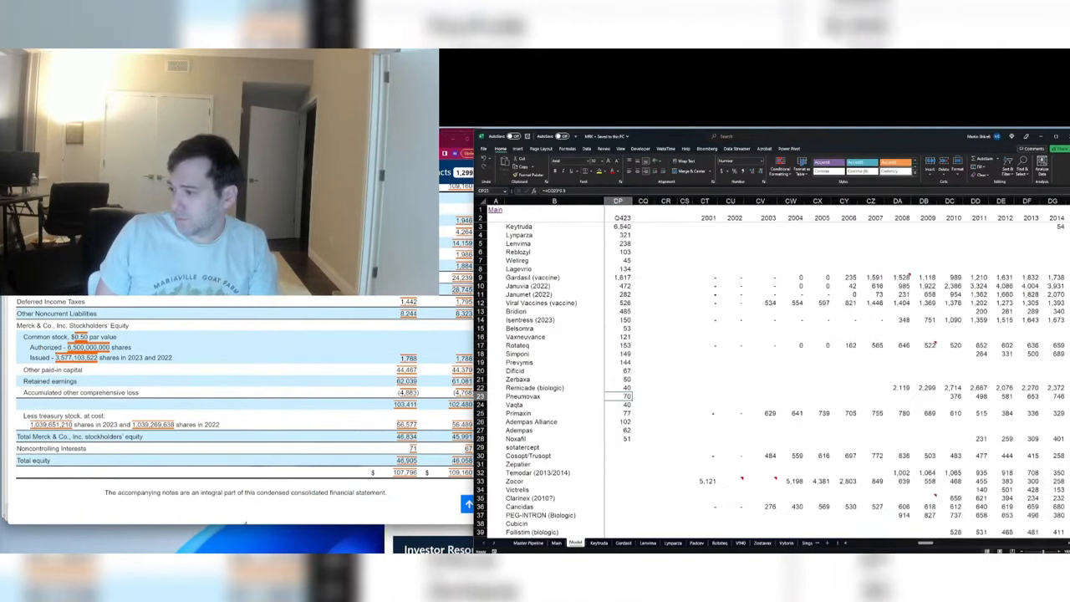
pyautogui.hotkey('ctrl', 'Right')
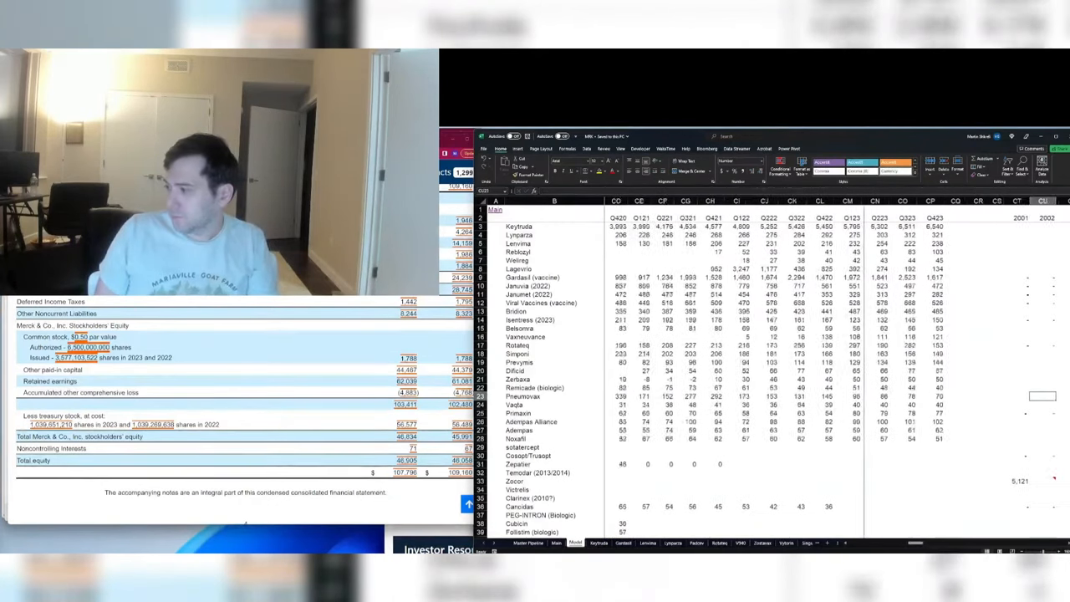
pyautogui.press('Right')
pyautogui.press('Right')
pyautogui.press('Right')
pyautogui.press('Right')
pyautogui.press('Right')
pyautogui.press('Right')
pyautogui.press('Right')
pyautogui.press('Right')
pyautogui.press('Right')
pyautogui.press('Right')
pyautogui.press('Right')
pyautogui.press('Right')
pyautogui.press('Right')
pyautogui.press('Right')
pyautogui.press('Right')
pyautogui.press('Right')
pyautogui.press('Right')
pyautogui.press('Right')
pyautogui.press('Right')
pyautogui.press('Right')
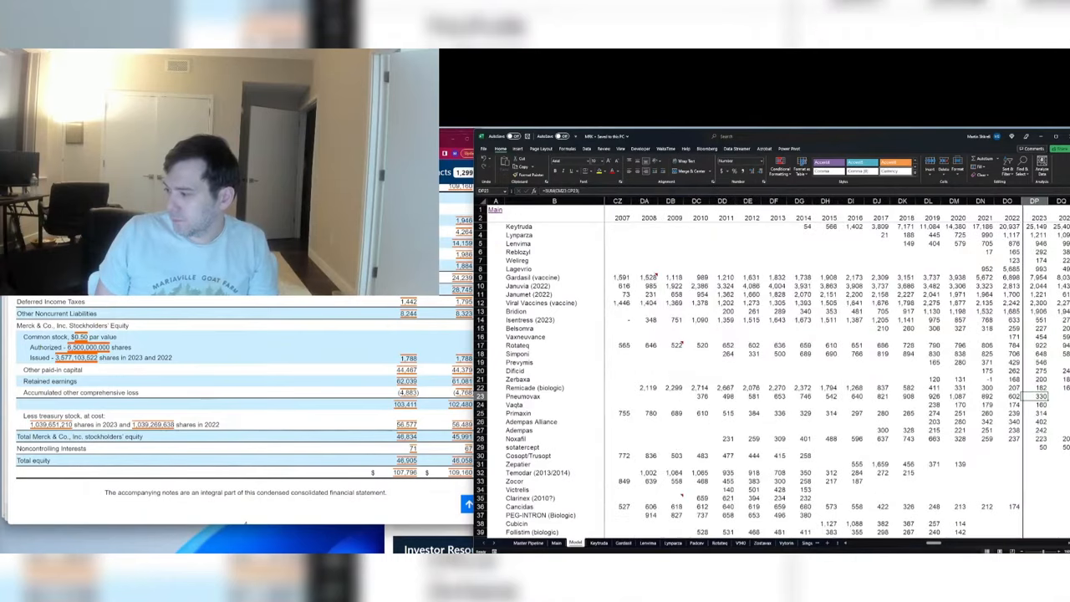
# Step: Set 2024 Pneumovax sales to 0.95 times the prior year and copy the formula through 2035
pyautogui.hscroll(3, 836, 376)
pyautogui.click(724, 397)
pyautogui.write('=DP23*')
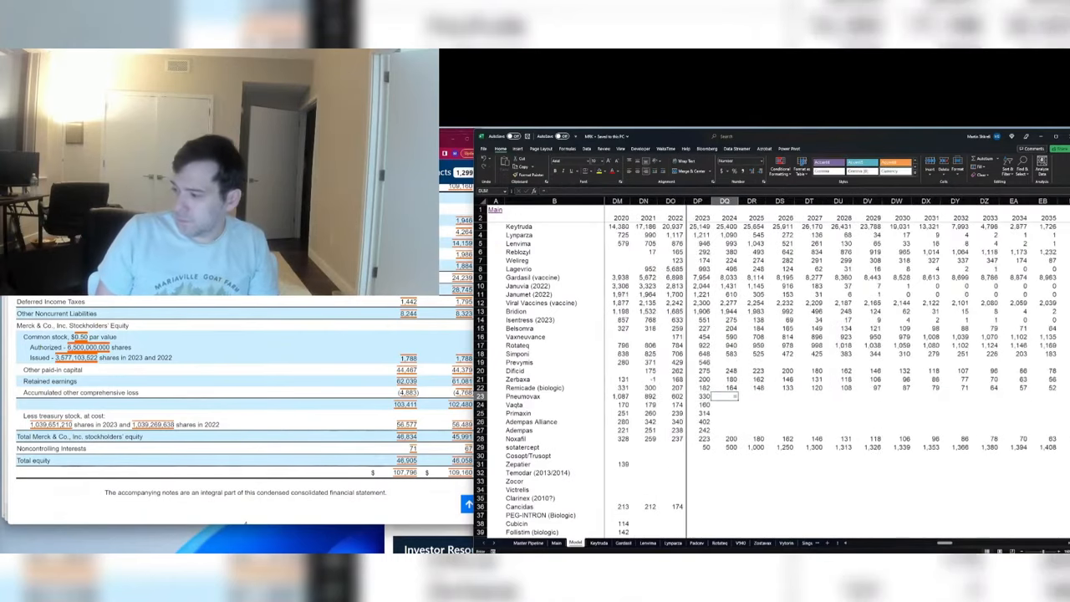
pyautogui.write('0.95')
pyautogui.hotkey('ctrl', 'Return')
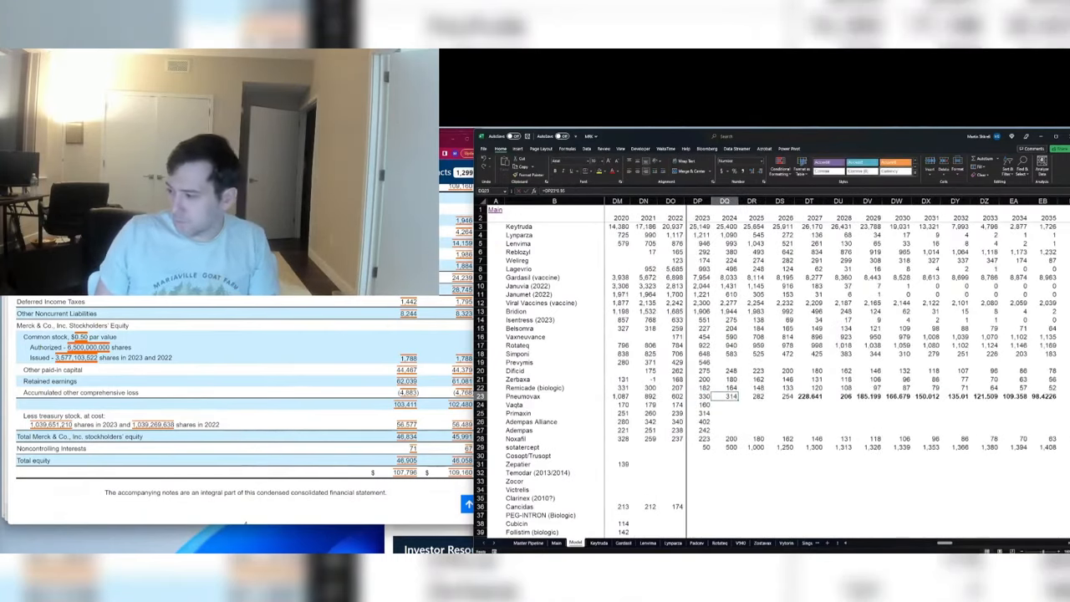
pyautogui.hotkey('ctrl', 'shift', 'Right')
pyautogui.hotkey('ctrl', 'r')
pyautogui.press('Left')
pyautogui.press('Down')
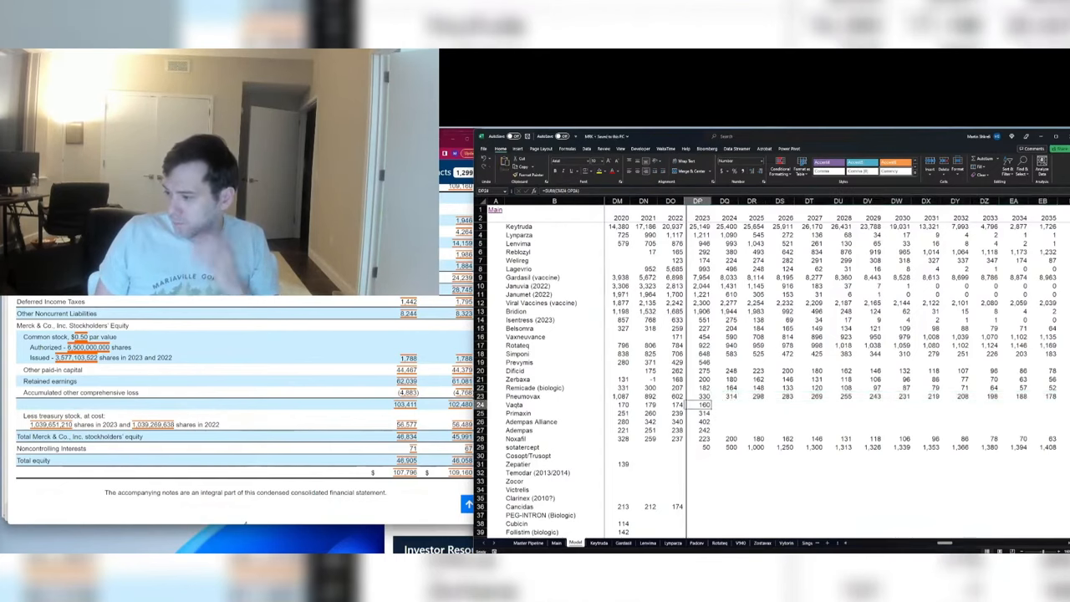
# Step: Copy the 2024–2035 Pneumovax formulas down to Vaqta, Primaxin, Adempas Alliance and Adempas
pyautogui.click(724, 396)
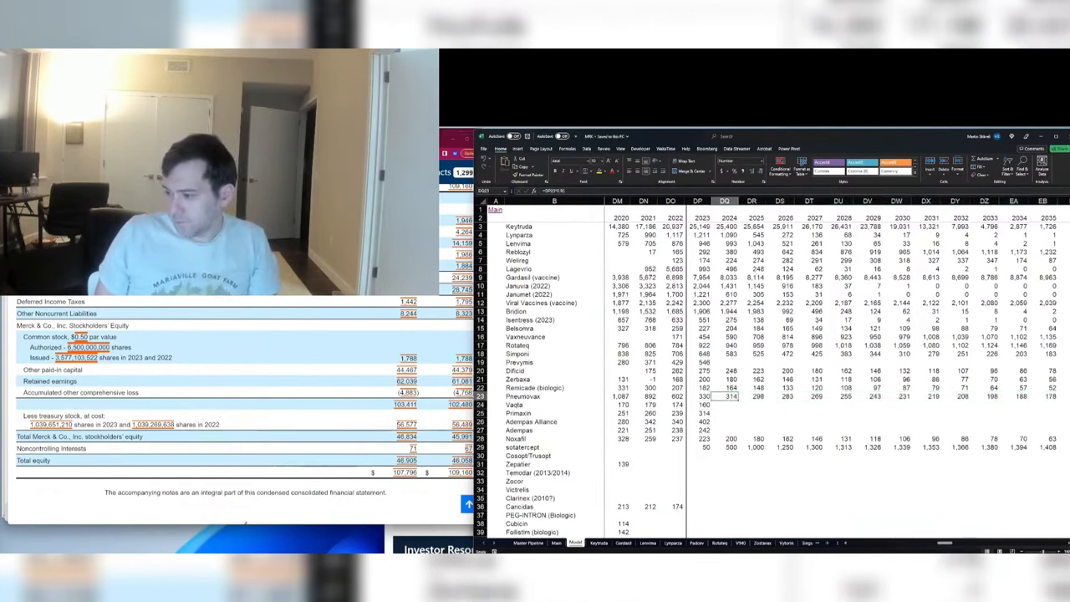
pyautogui.hotkey('ctrl', 'shift', 'Right')
pyautogui.hotkey('shift', 'Down')
pyautogui.hotkey('shift', 'Down')
pyautogui.hotkey('shift', 'Down')
pyautogui.hotkey('shift', 'Down')
pyautogui.hotkey('ctrl', 'd')
pyautogui.press('Down')
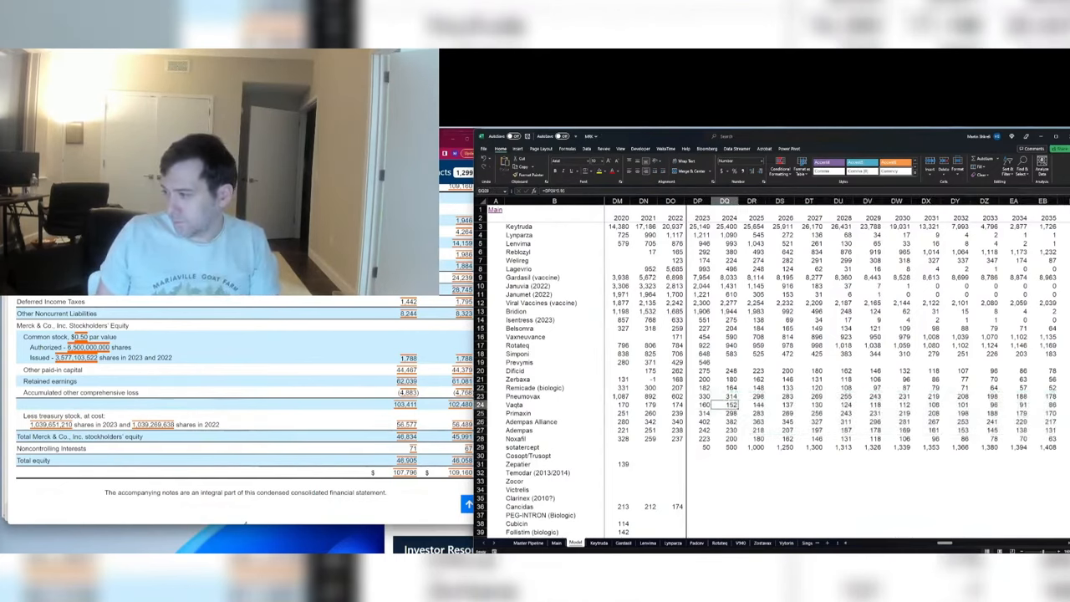
# Step: Copy the 2024–2035 Simponi sales formulas down to Prevymis
pyautogui.press('Up')
pyautogui.press('Up')
pyautogui.press('Up')
pyautogui.press('Up')
pyautogui.press('Up')
pyautogui.press('Up')
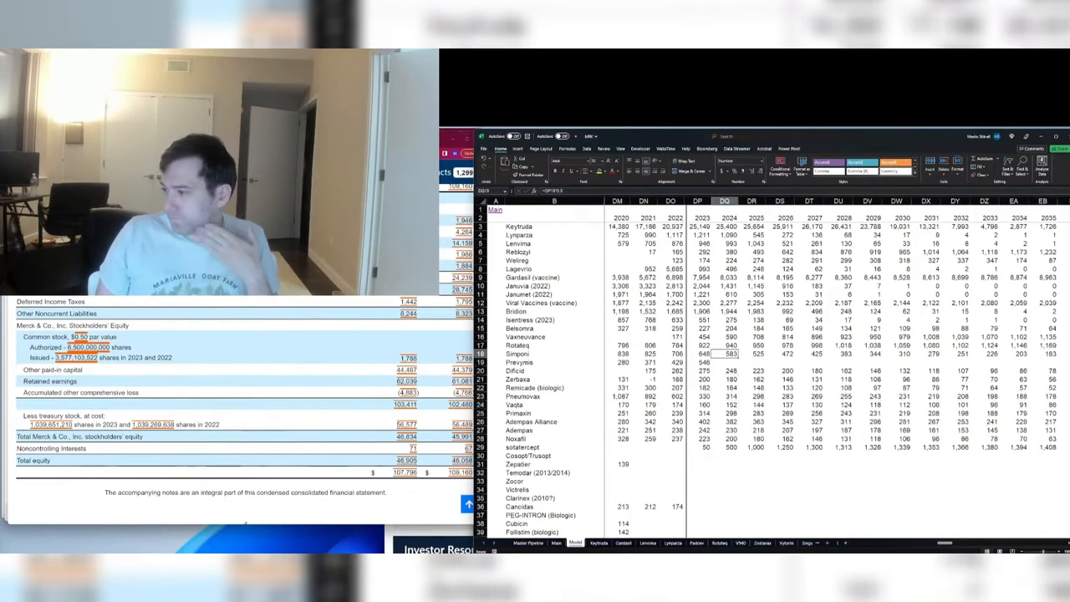
pyautogui.hotkey('ctrl', 'shift', 'Right')
pyautogui.hotkey('shift', 'Down')
pyautogui.hotkey('ctrl', 'd')
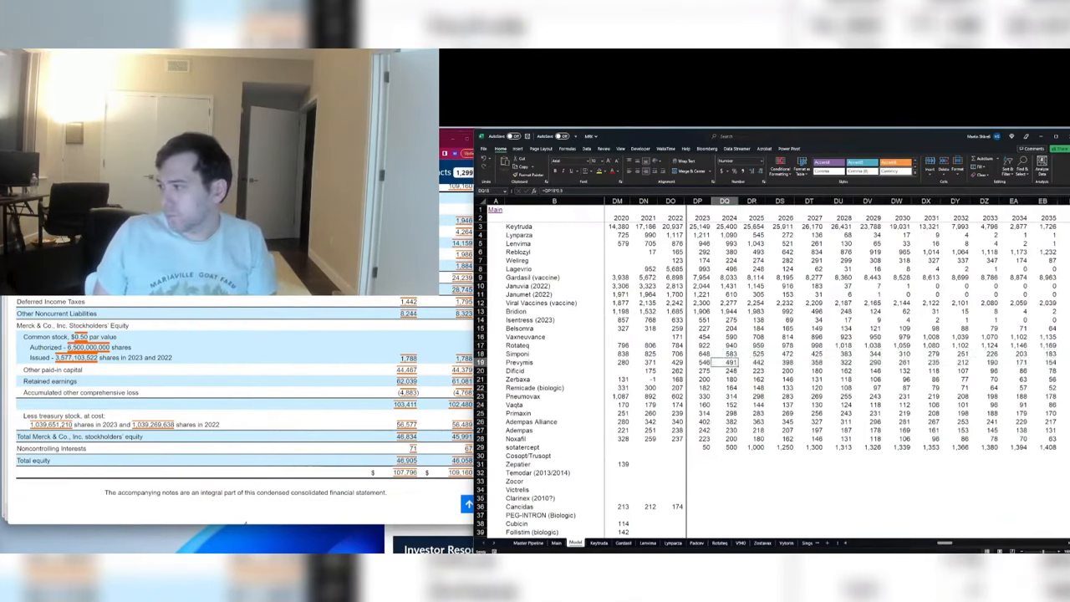
# Step: Review the income statement projections and the per-share valuation with the completed product sales
pyautogui.hotkey('ctrl', 'Right')
pyautogui.press('Right')
pyautogui.press('Right')
pyautogui.press('Right')
pyautogui.press('pagedown')
pyautogui.press('pagedown')
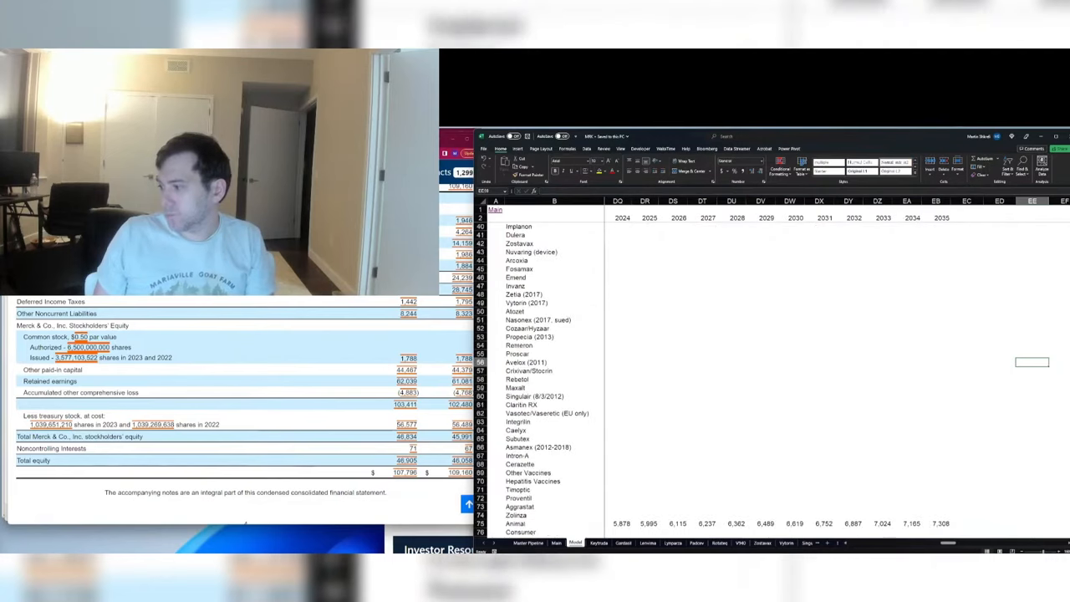
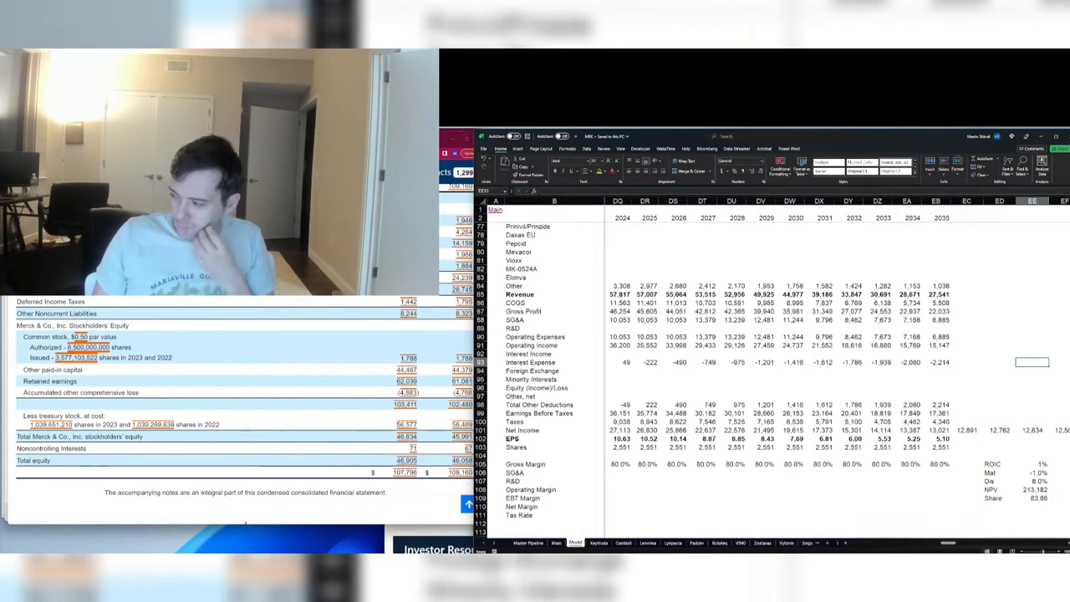
# Step: Switch to the company overview workbook and link Merck's NPV to the Share value in the Merck model
pyautogui.hotkey('ctrl', 'Tab')
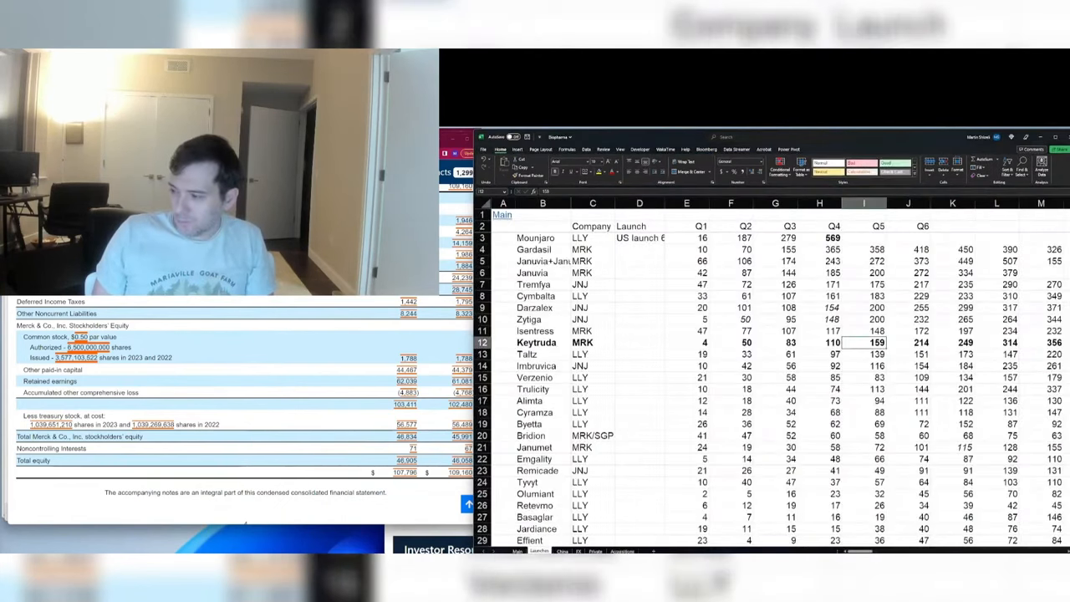
pyautogui.hotkey('ctrl', 'Tab')
pyautogui.hotkey('ctrl', 'Tab')
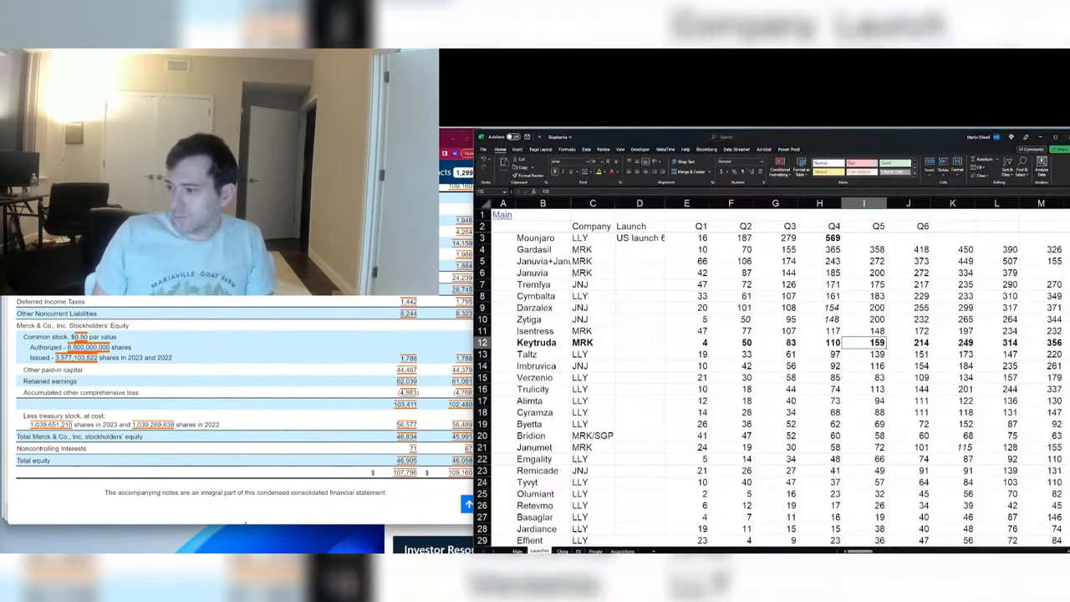
pyautogui.hotkey('ctrl', 'pageup')
pyautogui.click(943, 282)
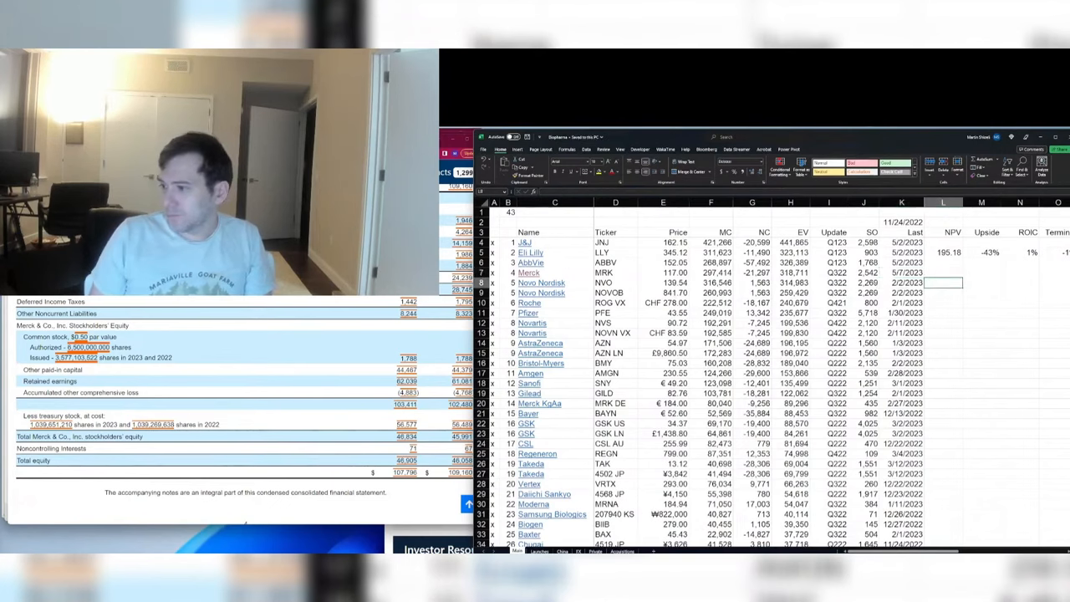
pyautogui.hotkey('ctrl', 'Tab')
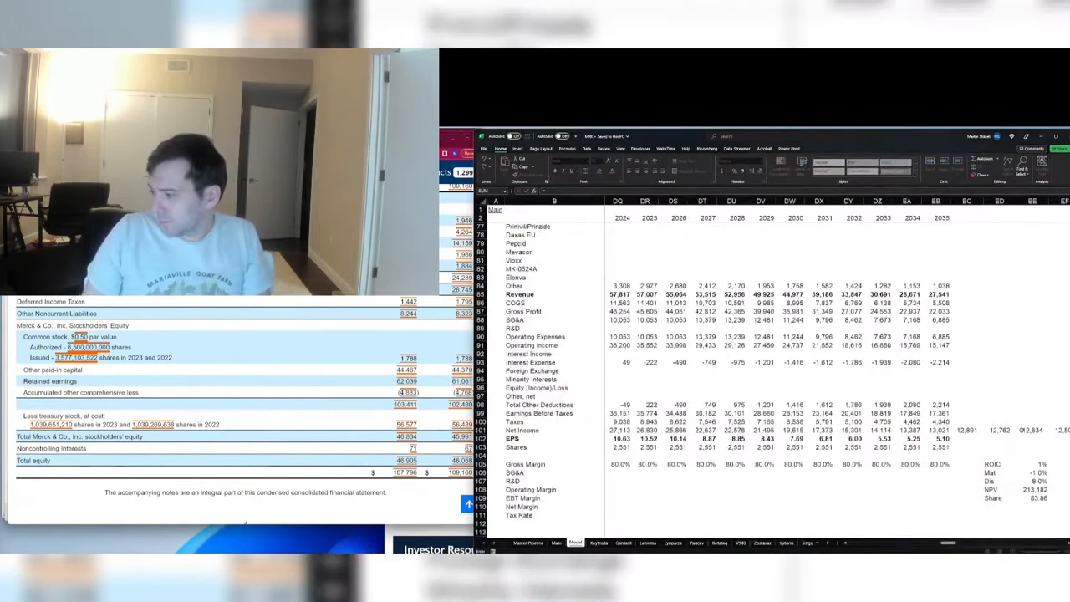
pyautogui.hotkey('ctrl', 'Tab')
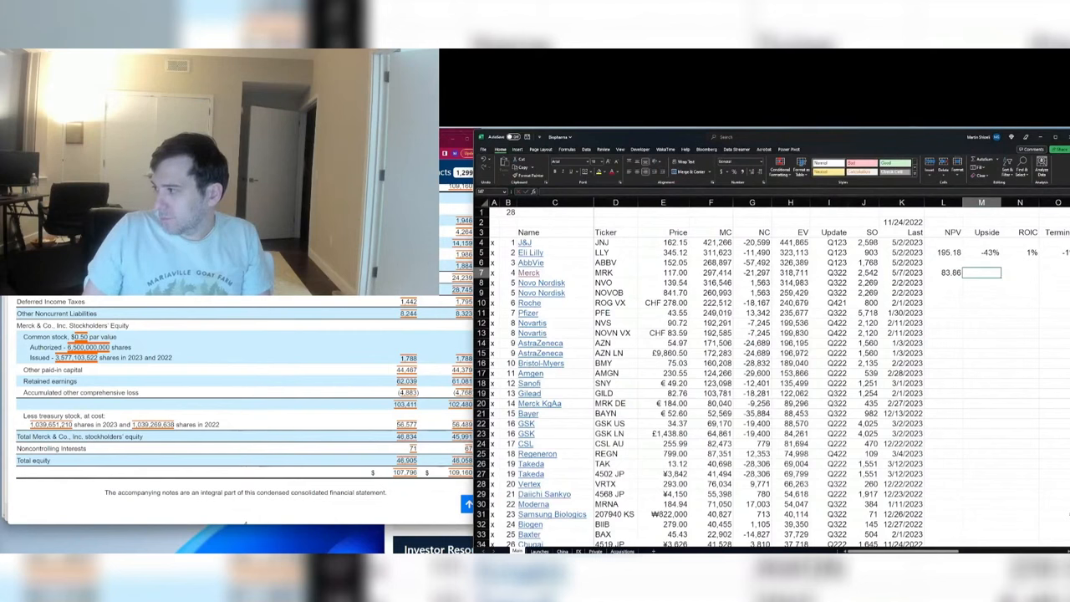
# Step: Copy Eli Lilly's Upside formula to the Merck row
pyautogui.click(987, 253)
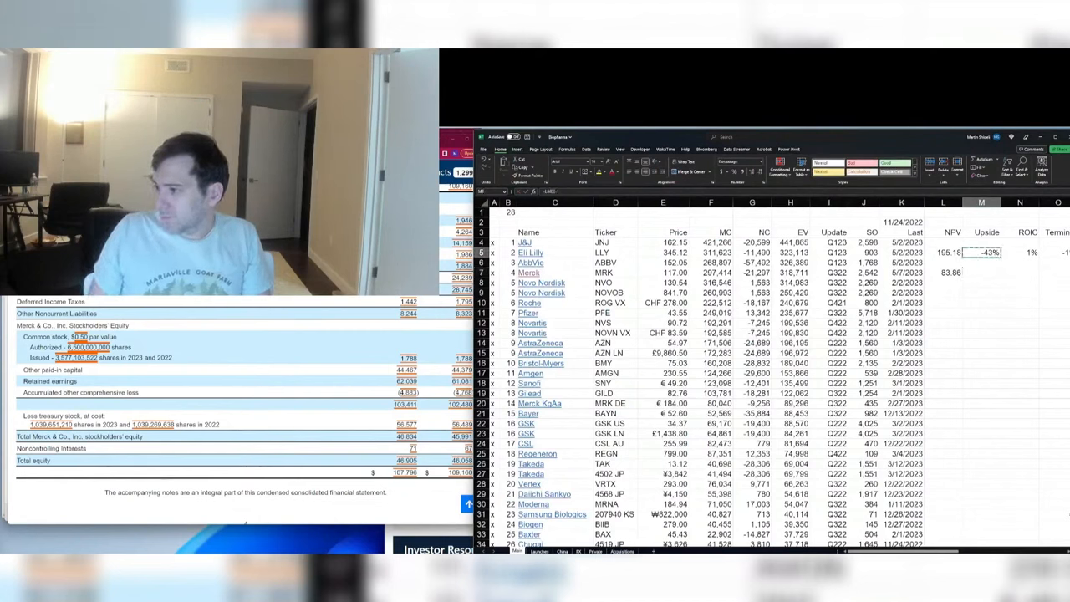
pyautogui.hotkey('ctrl', 'c')
pyautogui.press('Down')
pyautogui.press('Down')
pyautogui.hotkey('ctrl', 'v')
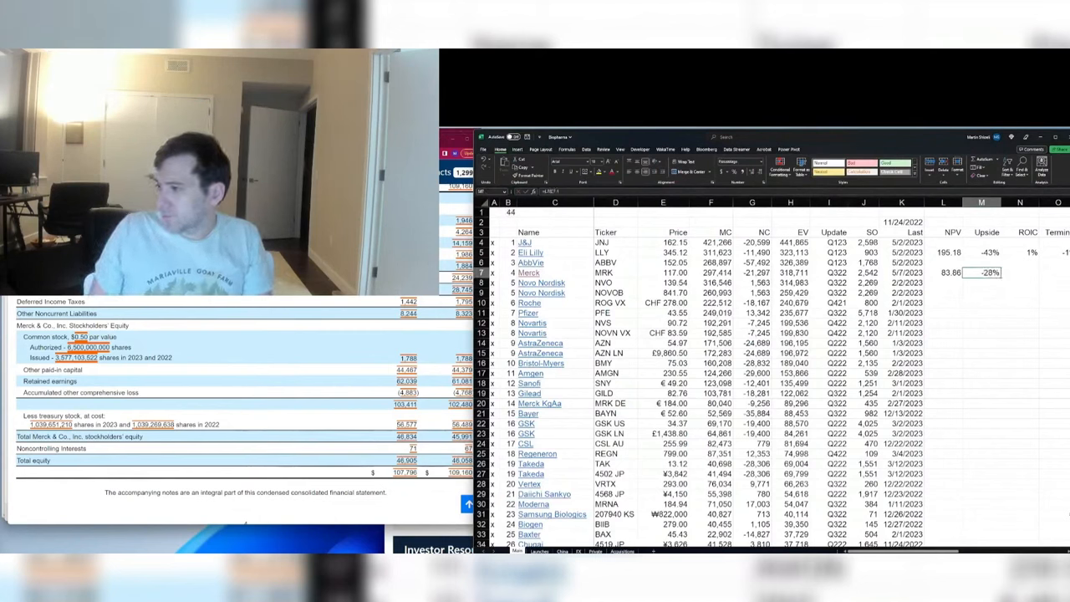
# Step: Link Merck's ROIC, Terminal and Discount entries to the ROIC, Mat and Dis cells of the Merck model
pyautogui.click(1020, 272)
pyautogui.hotkey('ctrl', 'Tab')
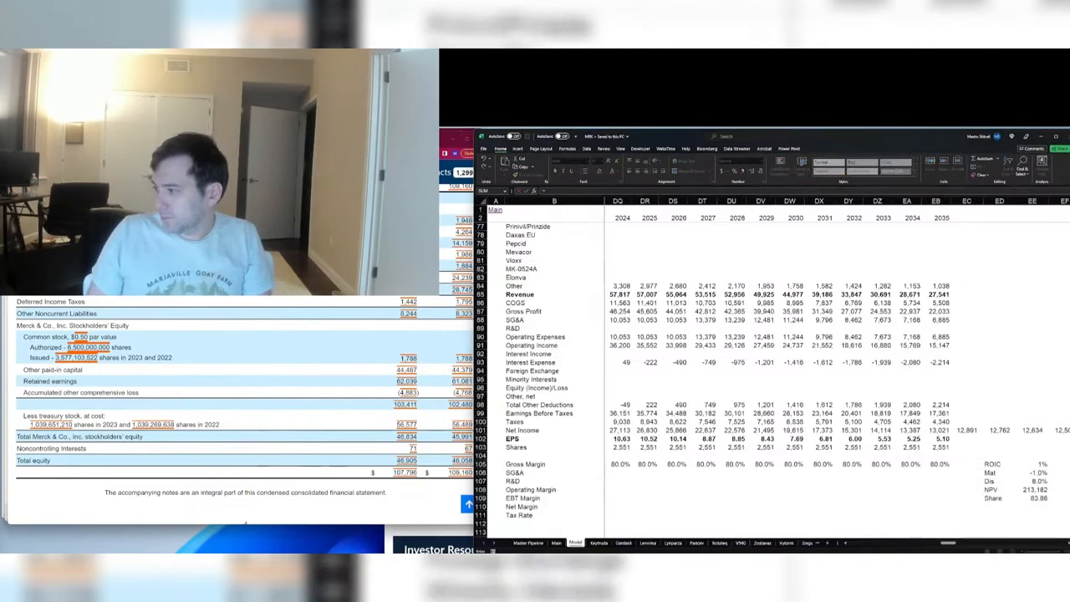
pyautogui.hotkey('ctrl', 'Tab')
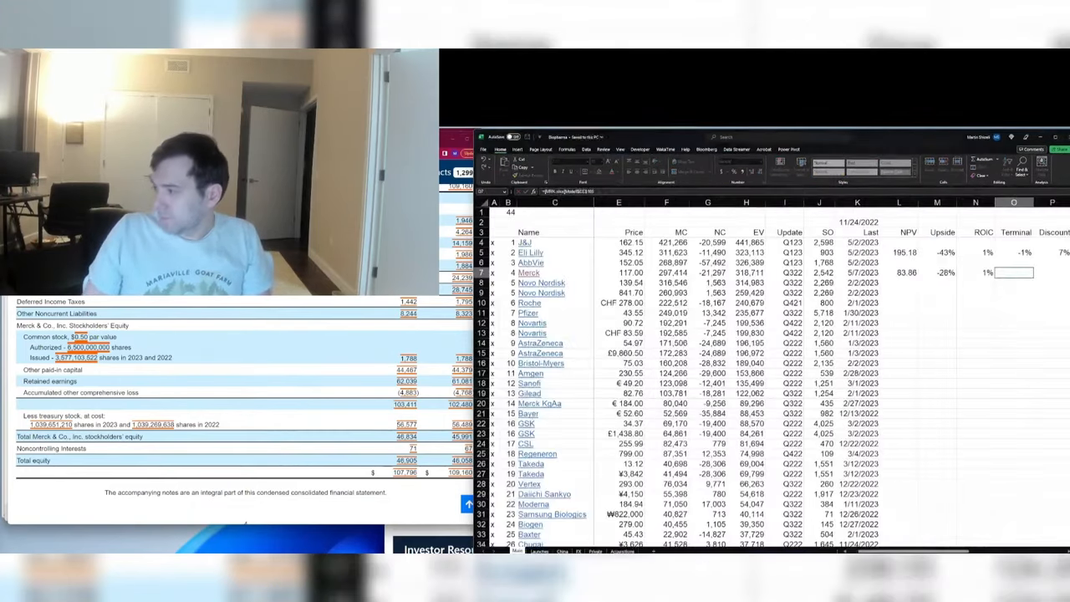
pyautogui.hotkey('ctrl', 'Tab')
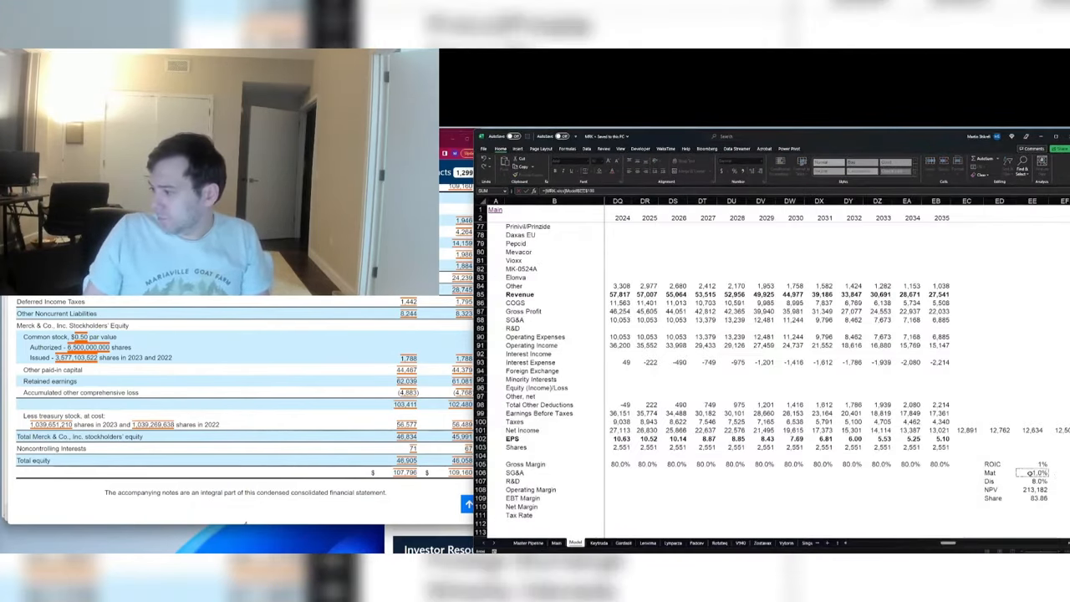
pyautogui.hotkey('ctrl', 'Tab')
pyautogui.hotkey('ctrl', 'Tab')
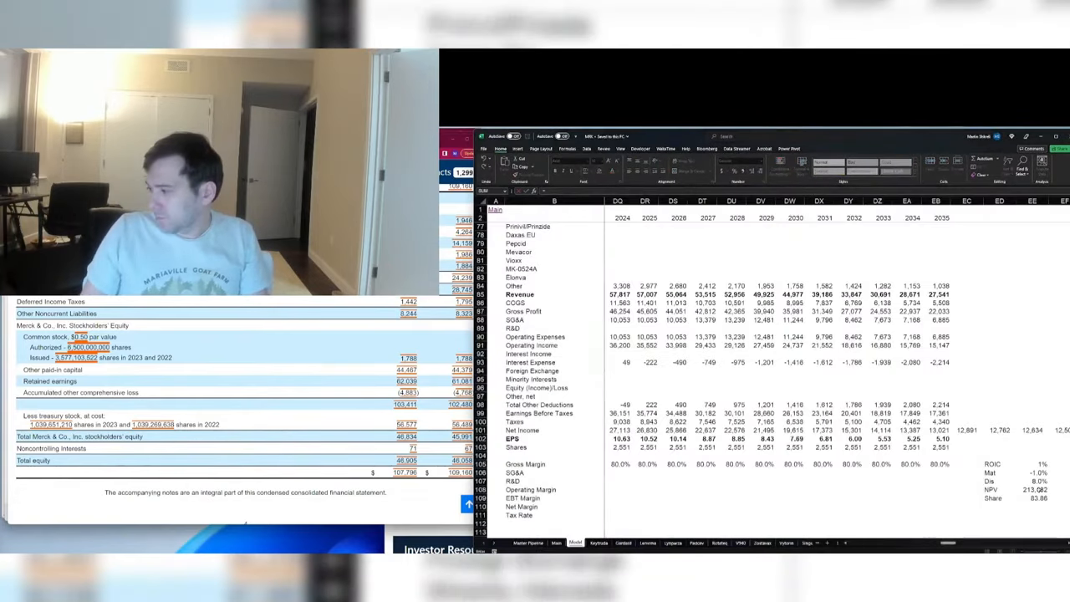
pyautogui.hotkey('ctrl', 'Tab')
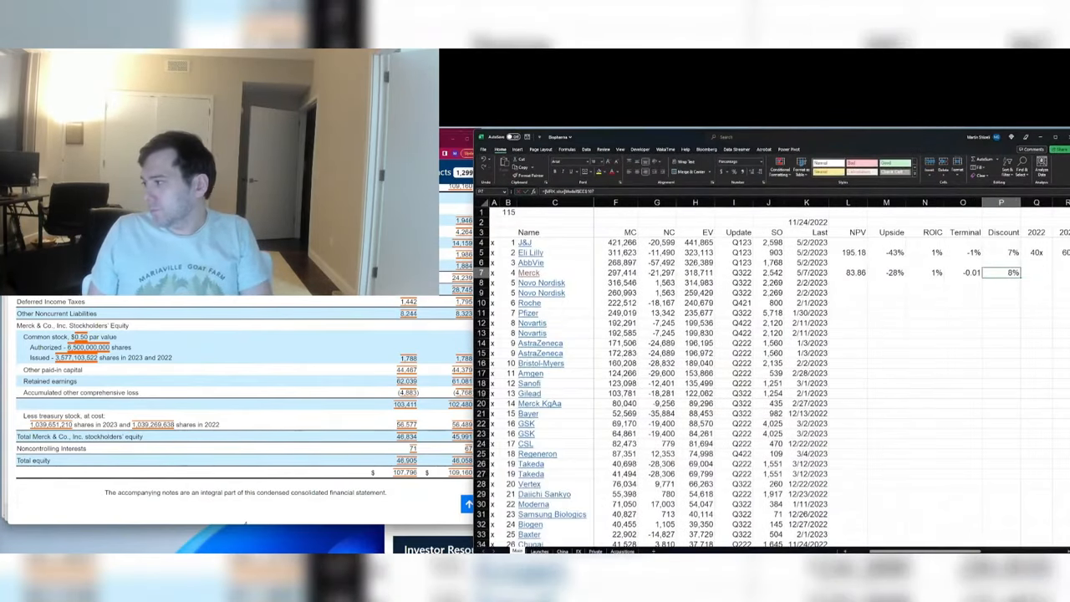
# Step: Format Merck's Terminal rate as a percentage
pyautogui.press('Left')
pyautogui.hotkey('ctrl', 'shift', '5')
pyautogui.press('Right')
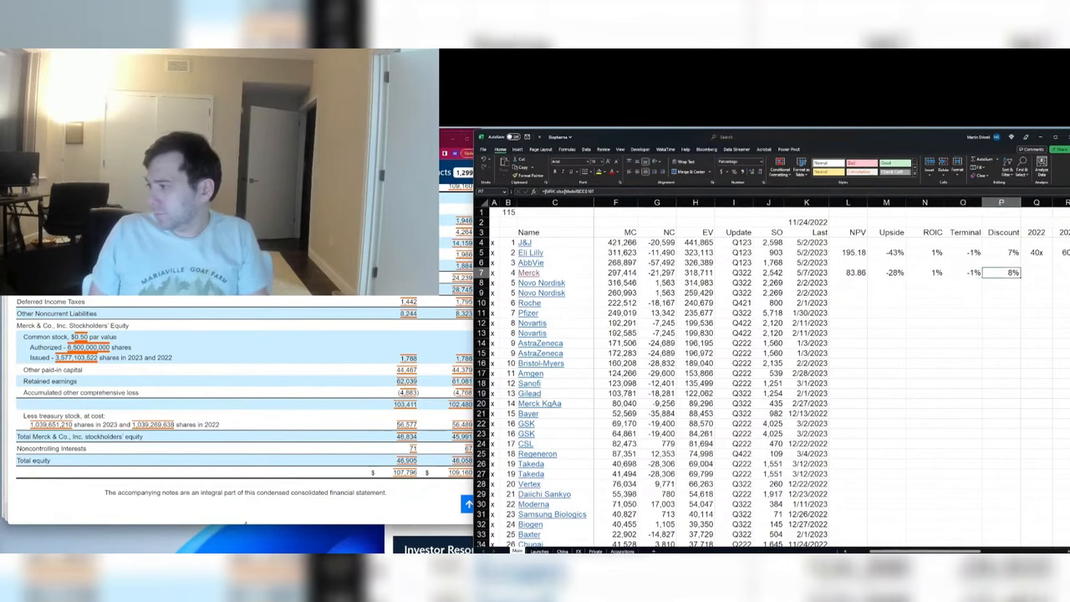
# Step: Set the discount rate in the Merck model to 7% and save the company overview workbook
pyautogui.hotkey('ctrl', 'Tab')
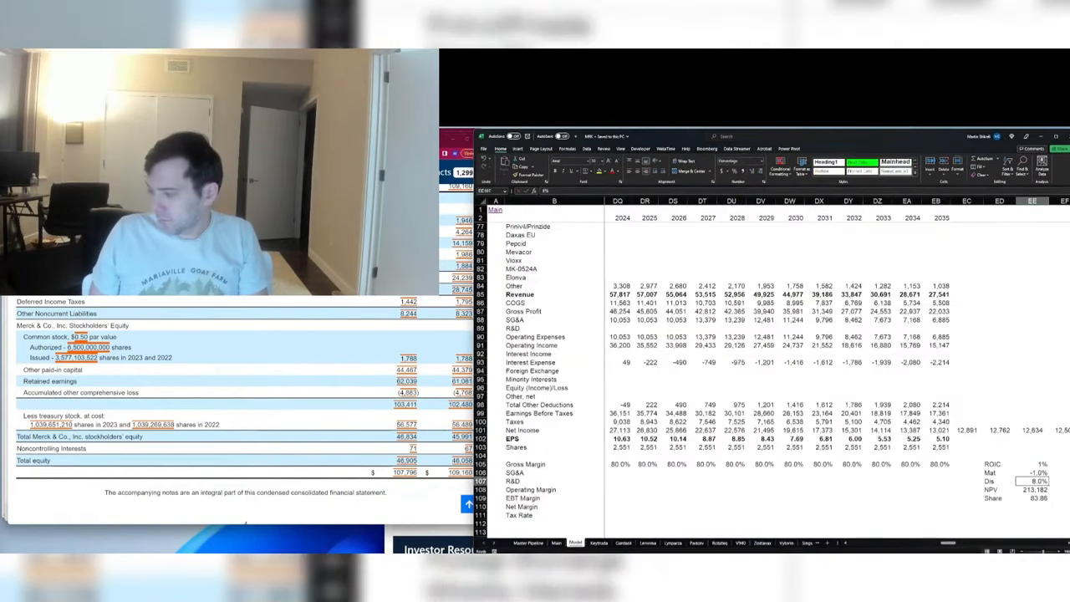
pyautogui.hotkey('ctrl', 'Tab')
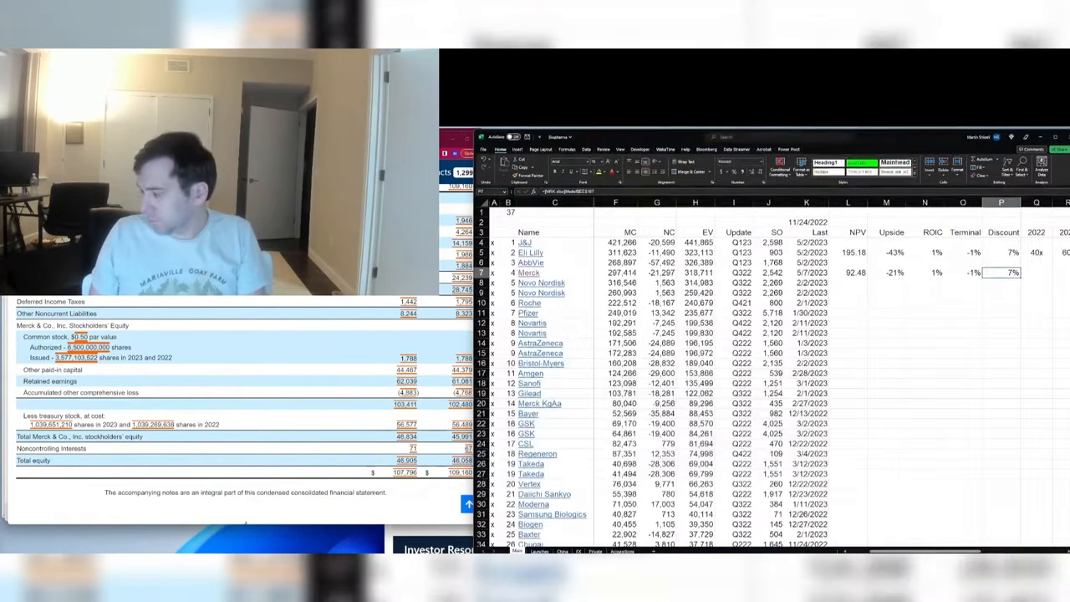
pyautogui.press('Left')
pyautogui.press('Left')
pyautogui.press('Left')
pyautogui.hotkey('ctrl', 'Left')
pyautogui.hotkey('ctrl', 's')
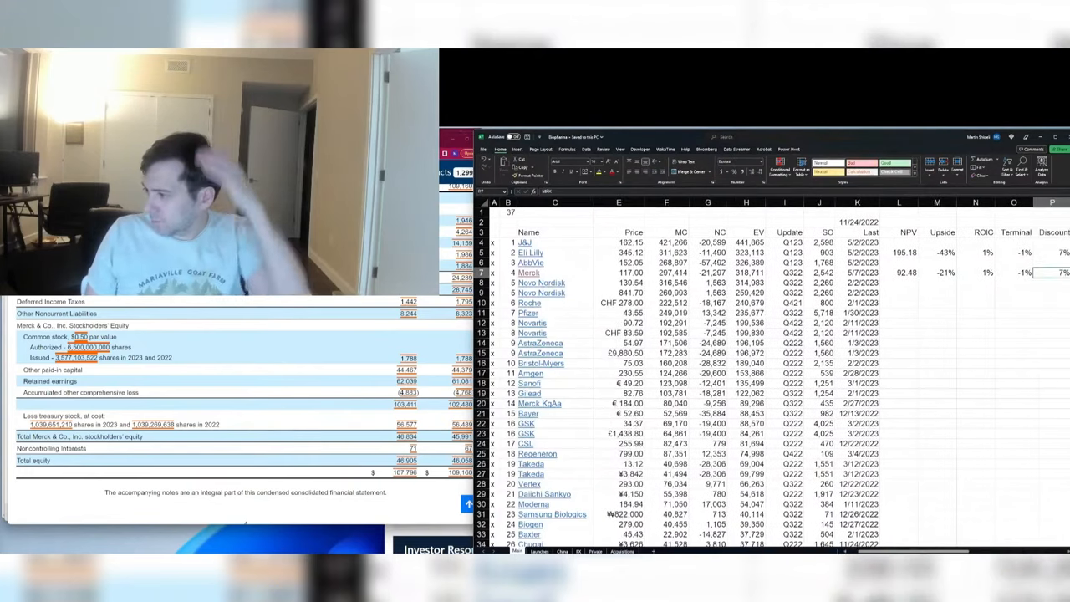
# Step: Review the market cap, net cash and valuation entries in the Merck row of the company overview
pyautogui.press('Right')
pyautogui.press('Right')
pyautogui.hotkey('ctrl', 'shift', '0')
pyautogui.press('Right')
pyautogui.press('Right')
pyautogui.press('Right')
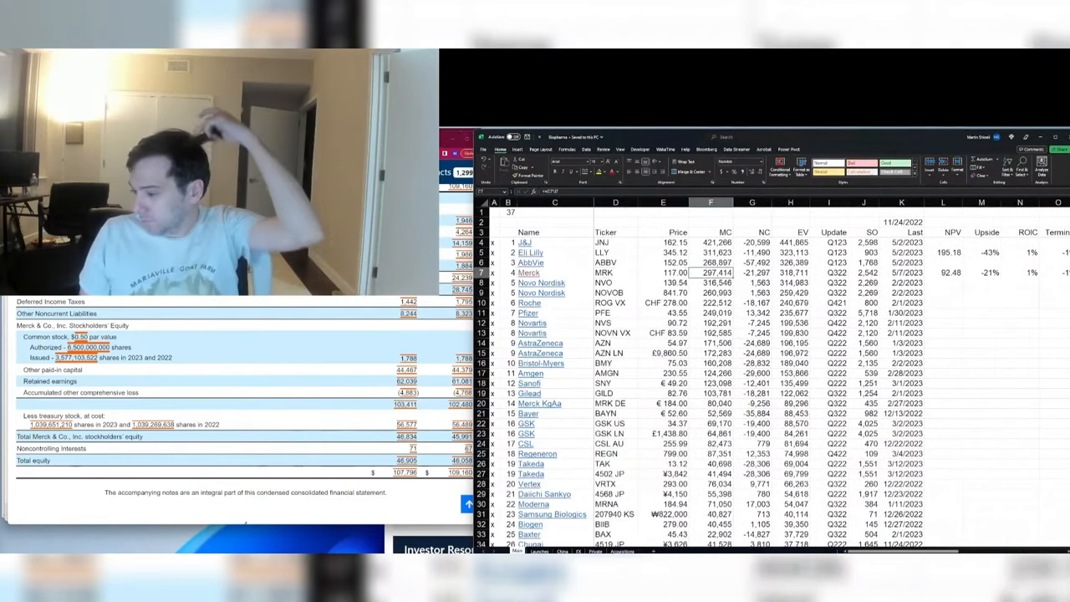
# Step: Examine the Q123 results and balance sheet in the Merck model, including net cash, cash and debt
pyautogui.hotkey('ctrl', 'Tab')
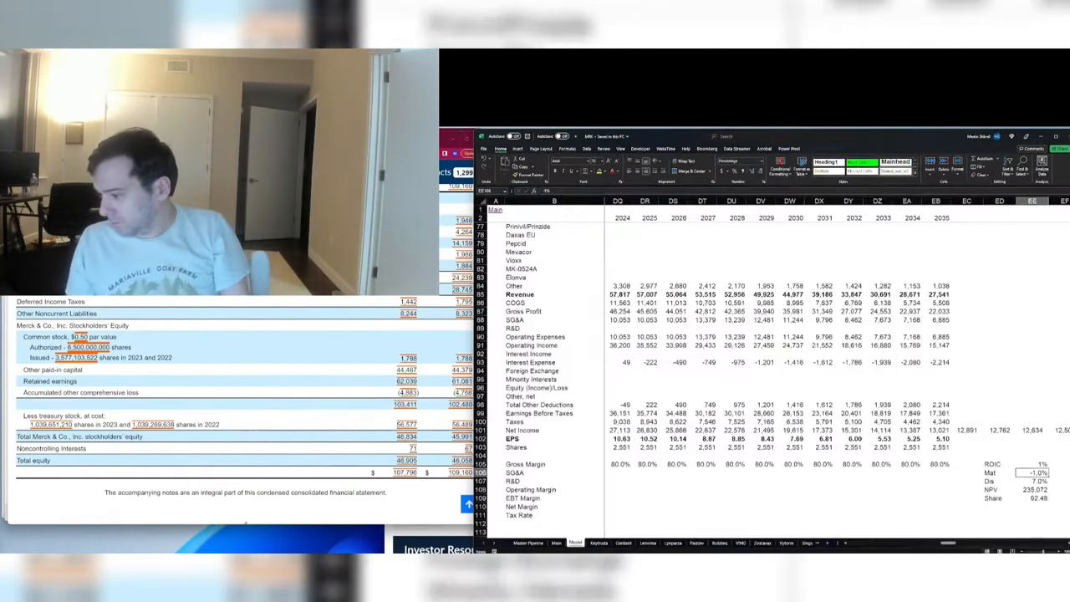
pyautogui.hotkey('ctrl', 'Tab')
pyautogui.hotkey('ctrl', 'Tab')
pyautogui.hotkey('ctrl', 'Home')
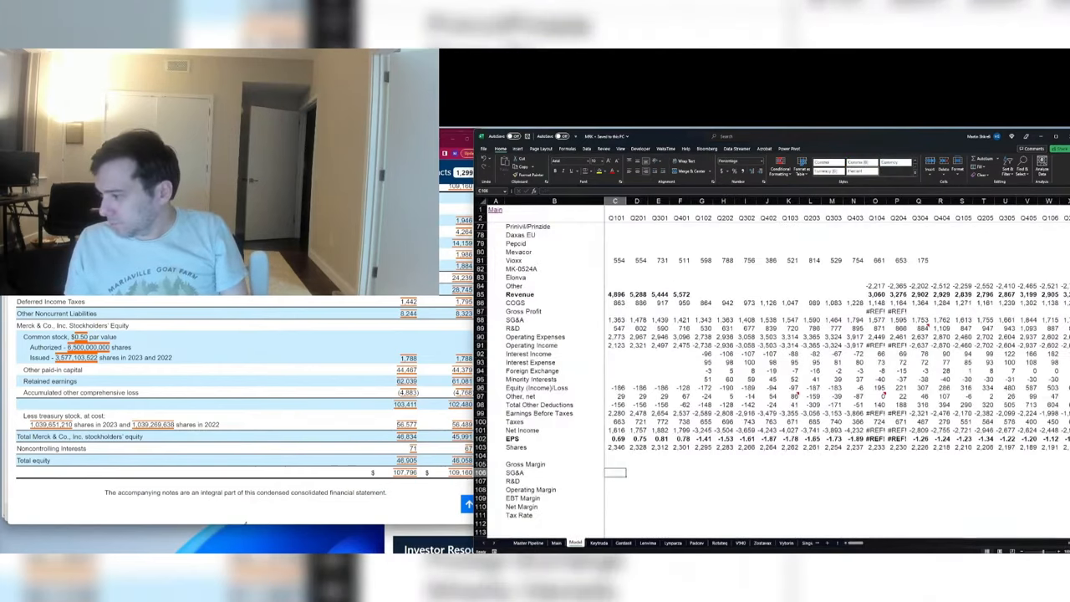
pyautogui.press('Right')
pyautogui.press('Right')
pyautogui.press('Right')
pyautogui.press('Right')
pyautogui.press('Right')
pyautogui.press('Right')
pyautogui.press('Right')
pyautogui.press('Right')
pyautogui.press('Right')
pyautogui.press('Right')
pyautogui.press('Right')
pyautogui.press('Right')
pyautogui.press('Right')
pyautogui.press('Right')
pyautogui.press('Right')
pyautogui.press('Right')
pyautogui.press('Right')
pyautogui.press('Right')
pyautogui.press('Right')
pyautogui.press('Right')
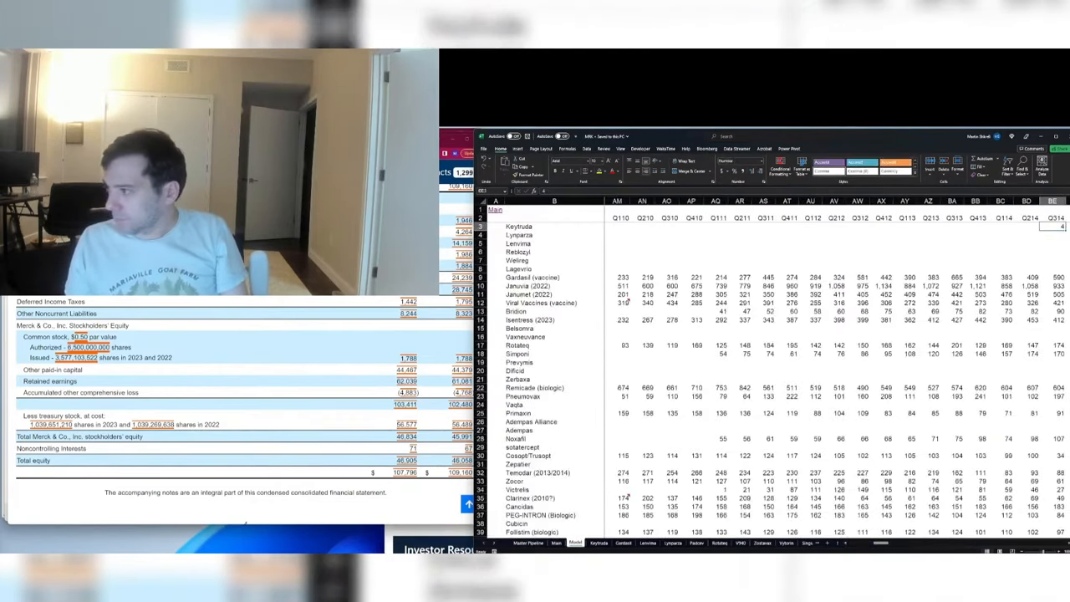
pyautogui.press('Right')
pyautogui.press('Right')
pyautogui.press('Right')
pyautogui.press('Right')
pyautogui.press('Right')
pyautogui.press('Right')
pyautogui.press('Right')
pyautogui.press('Right')
pyautogui.press('Right')
pyautogui.press('Right')
pyautogui.press('Right')
pyautogui.press('Right')
pyautogui.press('Right')
pyautogui.press('Right')
pyautogui.press('Right')
pyautogui.press('Right')
pyautogui.press('Right')
pyautogui.press('Right')
pyautogui.press('Right')
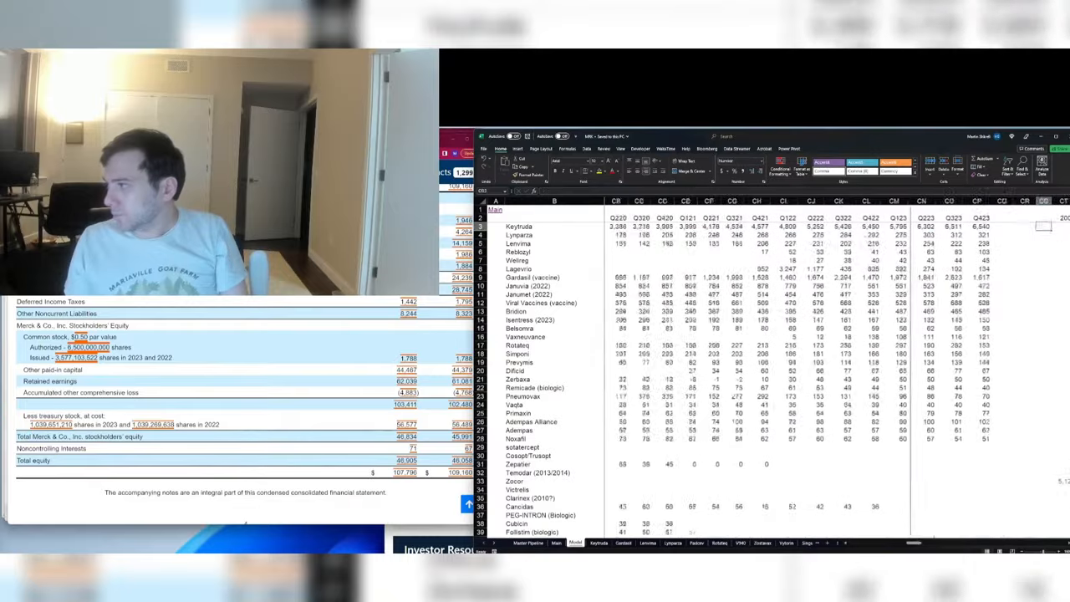
pyautogui.press('pagedown')
pyautogui.press('Left')
pyautogui.press('Left')
pyautogui.press('Left')
pyautogui.press('Left')
pyautogui.press('Left')
pyautogui.press('pagedown')
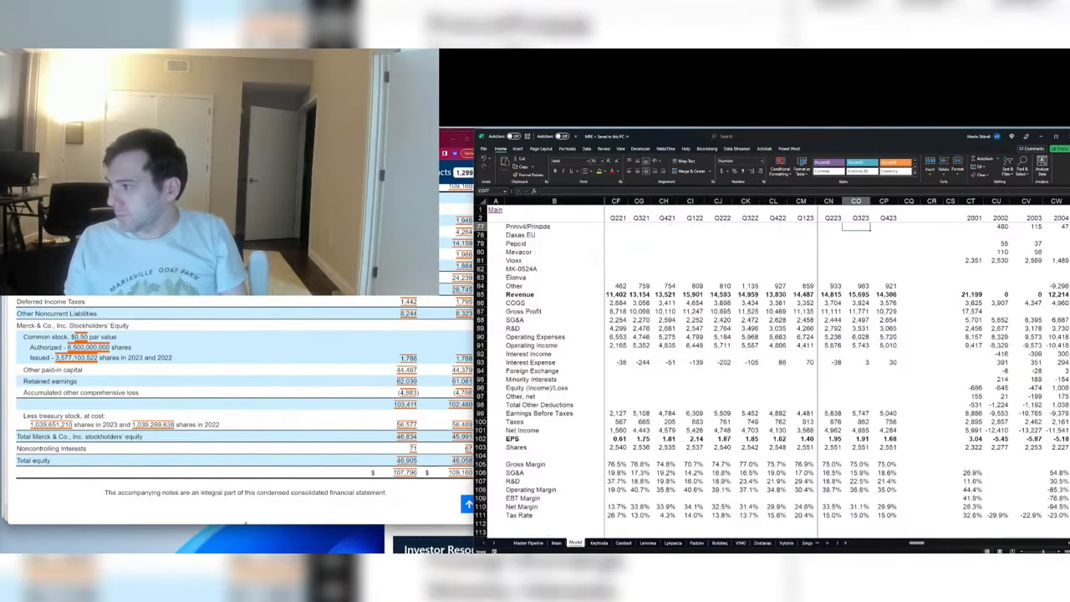
pyautogui.press('pagedown')
pyautogui.press('Down')
pyautogui.press('Left')
pyautogui.press('Left')
pyautogui.press('Left')
pyautogui.press('Left')
pyautogui.press('Left')
pyautogui.press('Down')
pyautogui.press('Down')
pyautogui.press('Down')
pyautogui.press('Down')
pyautogui.press('Down')
pyautogui.press('Down')
pyautogui.press('Down')
pyautogui.press('Down')
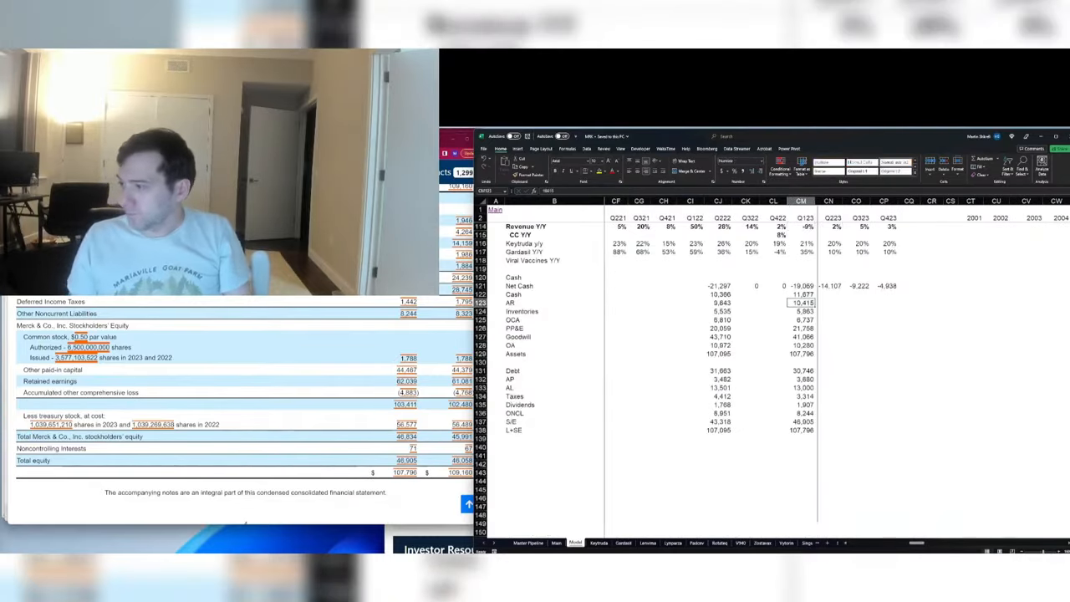
# Step: Set Cash on the Merck workbook's Main sheet to 11,677
pyautogui.hotkey('ctrl', 'pageup')
pyautogui.press('Right')
pyautogui.press('Right')
pyautogui.press('Right')
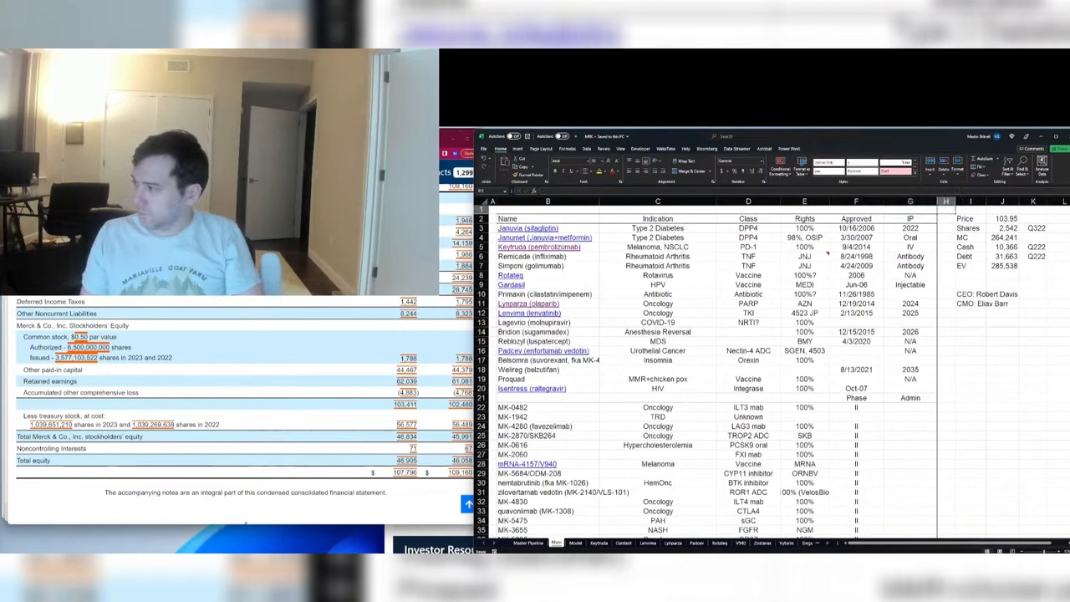
pyautogui.press('Down')
pyautogui.press('Down')
pyautogui.press('Down')
pyautogui.press('Down')
pyautogui.write('1')
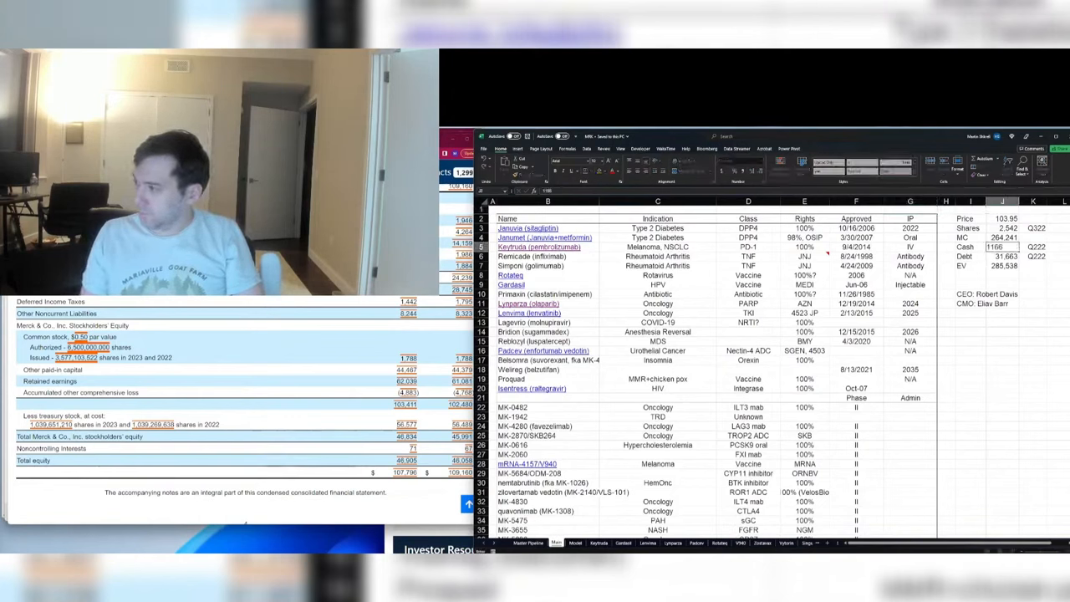
pyautogui.write('1,677')
pyautogui.press('Return')
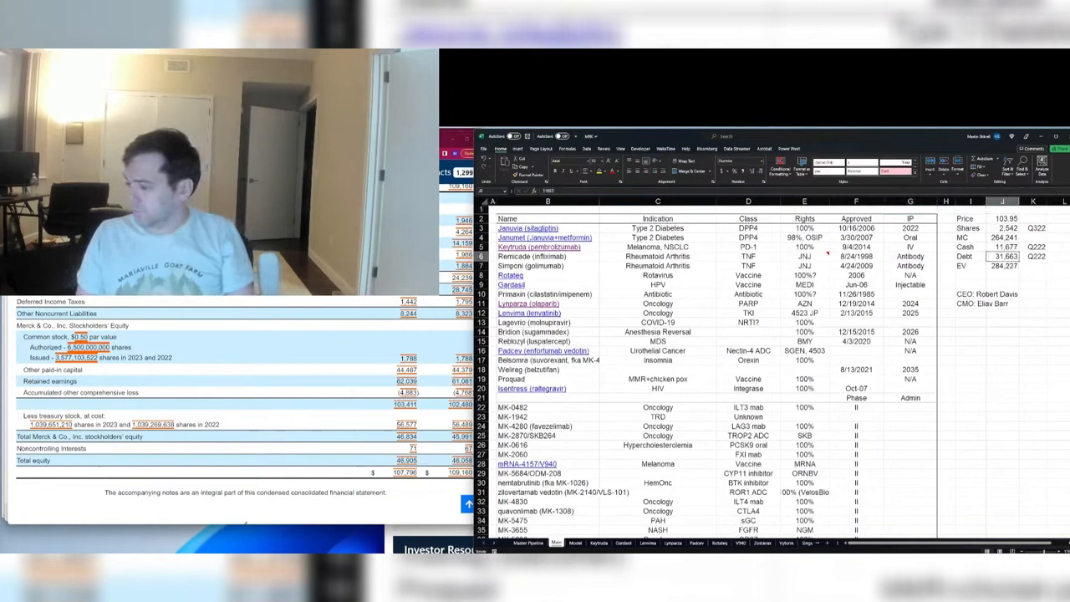
# Step: Look up the Q123 debt in the Model sheet and set Debt on the Main sheet to 30,746
pyautogui.hotkey('ctrl', 'pagedown')
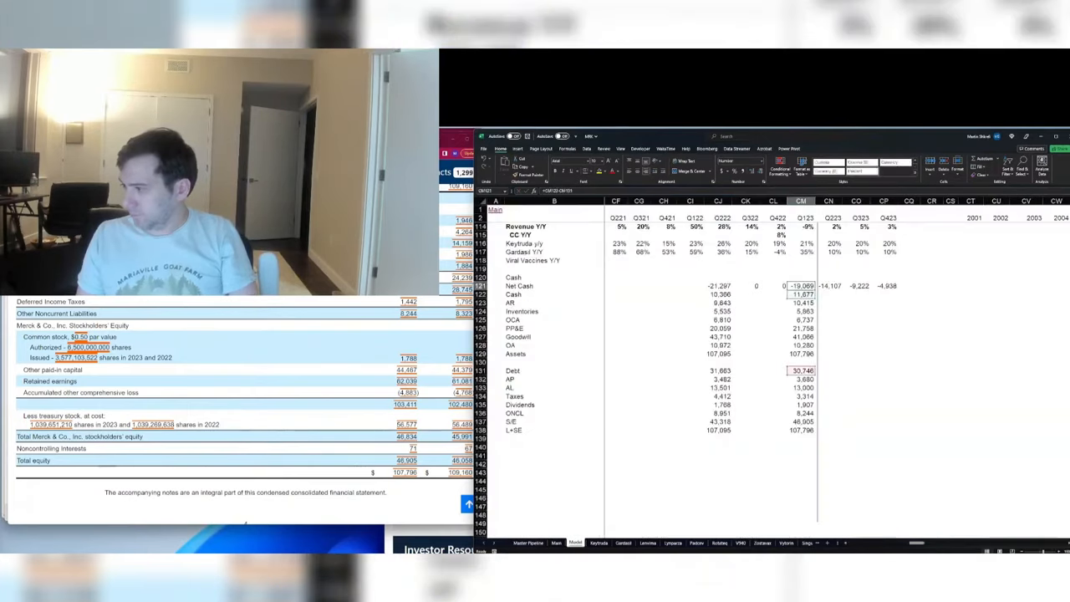
pyautogui.hotkey('ctrl', 'pageup')
pyautogui.write('307')
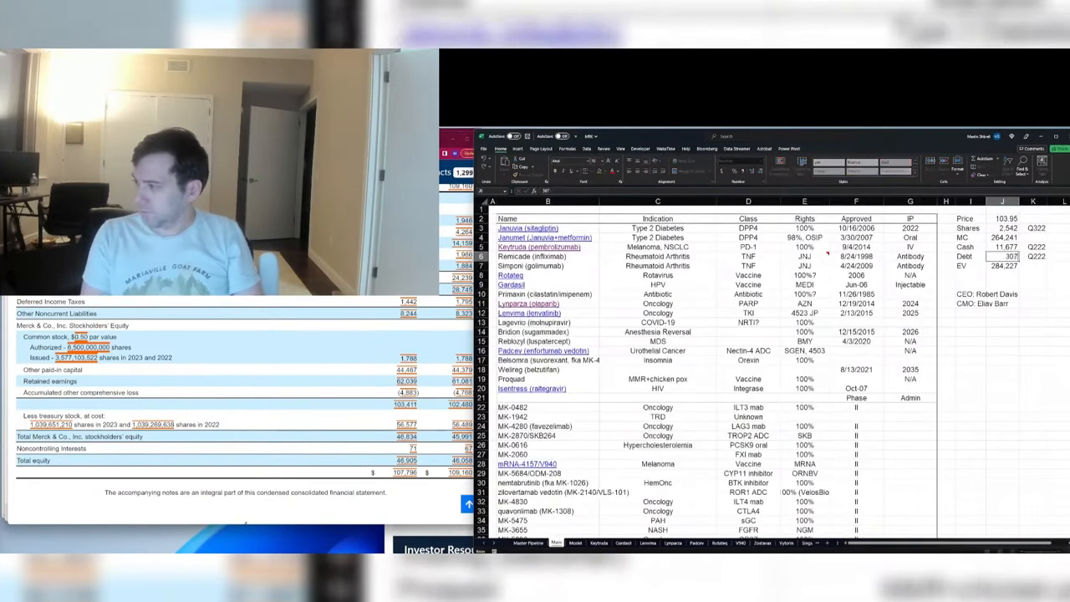
# Step: Label the Debt, Cash and Shares figures on the Main sheet as Q123
pyautogui.write('123')
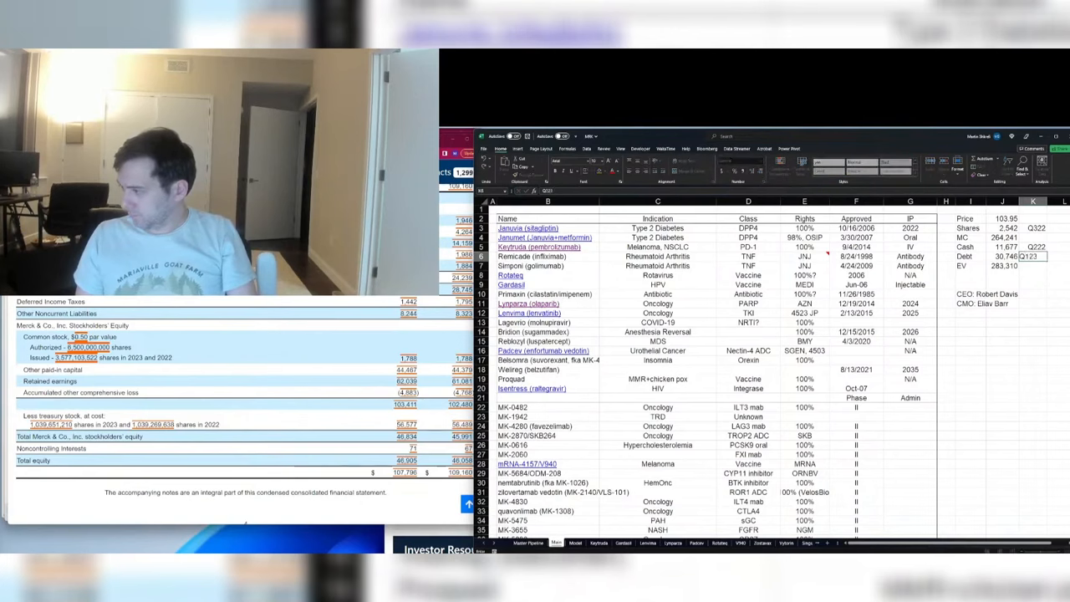
pyautogui.hotkey('shift', 'Return')
pyautogui.write('Q')
pyautogui.hotkey('shift', 'Return')
pyautogui.press('Up')
pyautogui.write('Q')
pyautogui.press('Return')
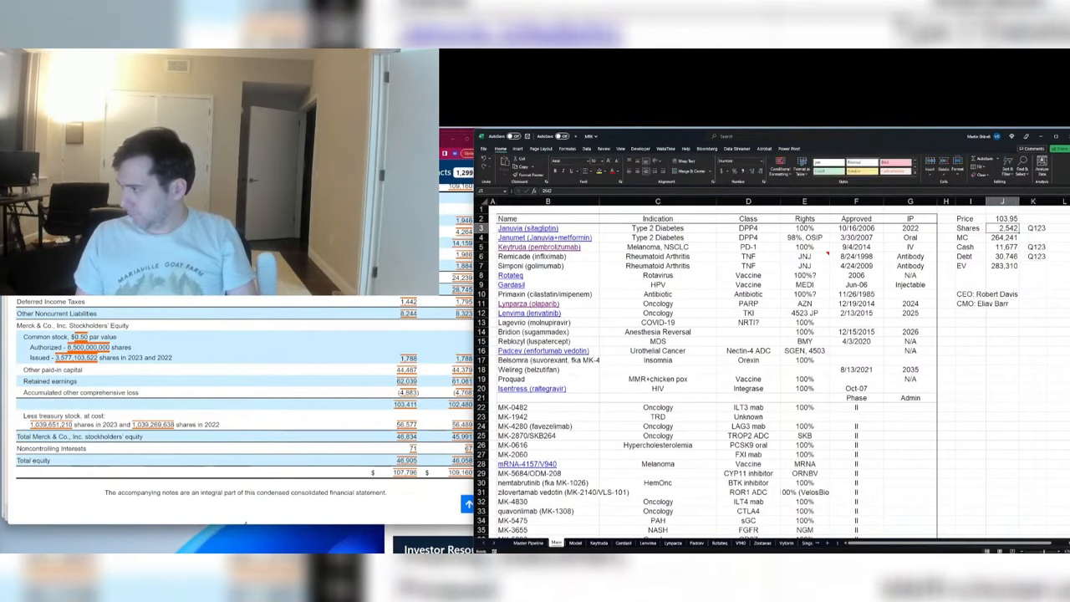
# Step: Check in the company overview which Merck cells the net cash and shares outstanding formulas link to, and return to the Merck workbook
pyautogui.hotkey('ctrl', 'Tab')
pyautogui.press('F2')
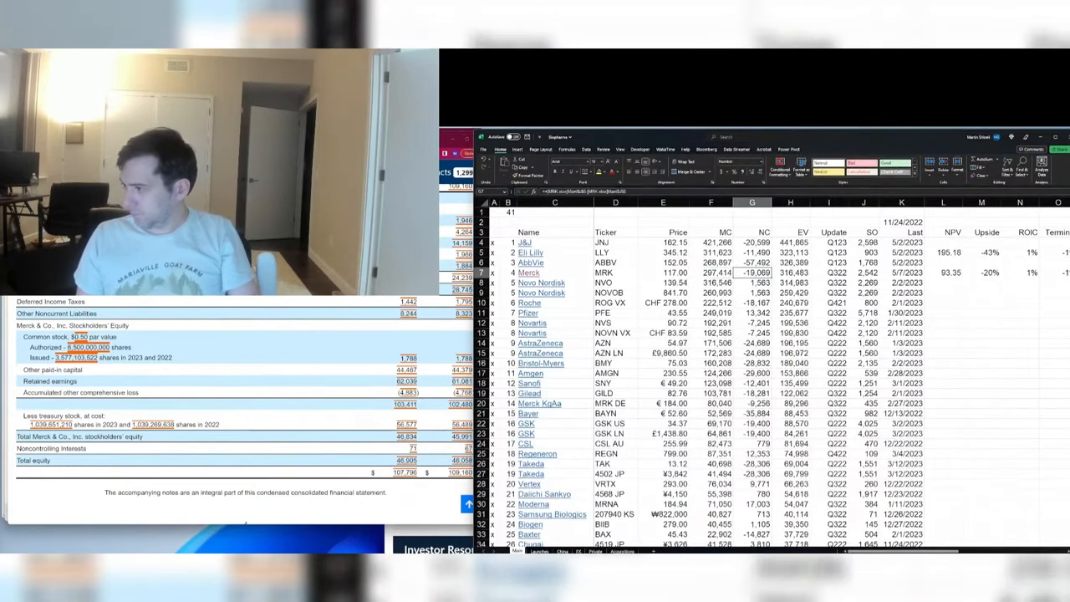
pyautogui.press('Escape')
pyautogui.press('Right')
pyautogui.press('Right')
pyautogui.press('Right')
pyautogui.press('F2')
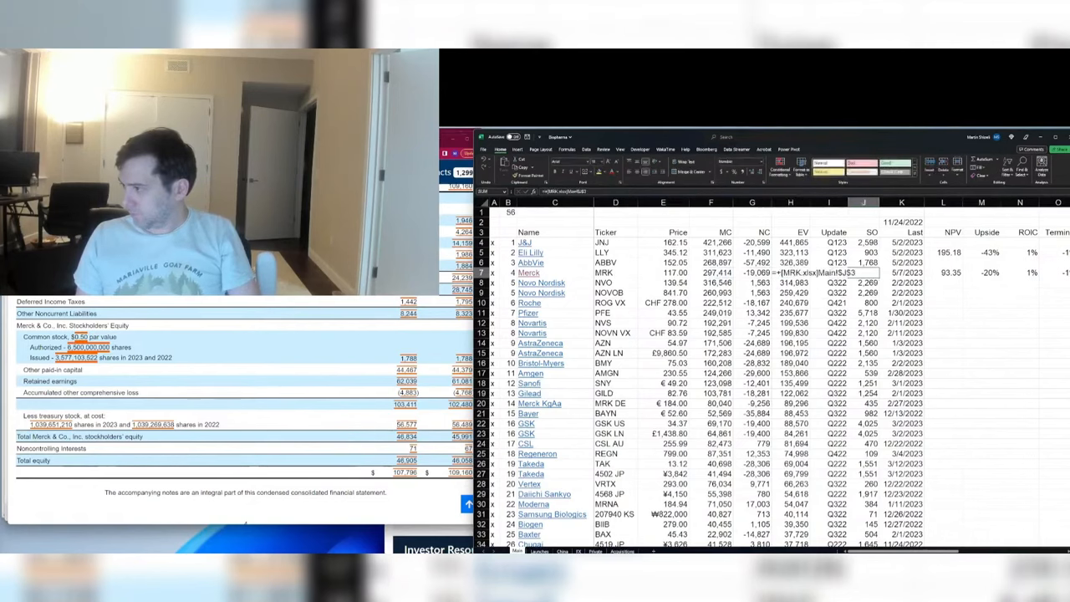
pyautogui.press('Escape')
pyautogui.hotkey('ctrl', 'Tab')
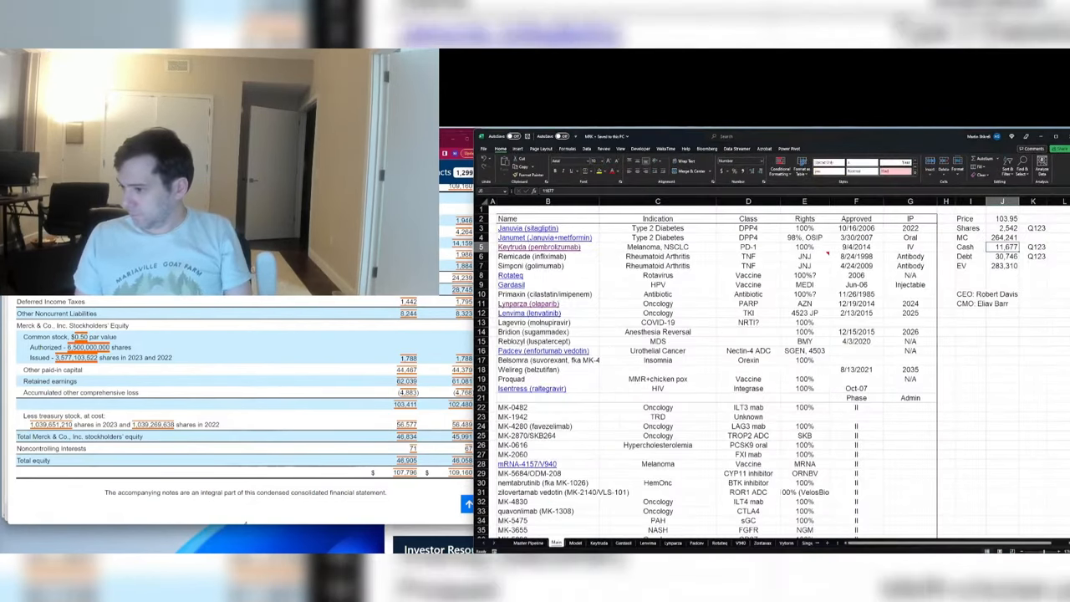
pyautogui.hotkey('ctrl', 'Tab')
pyautogui.hotkey('ctrl', 'Tab')
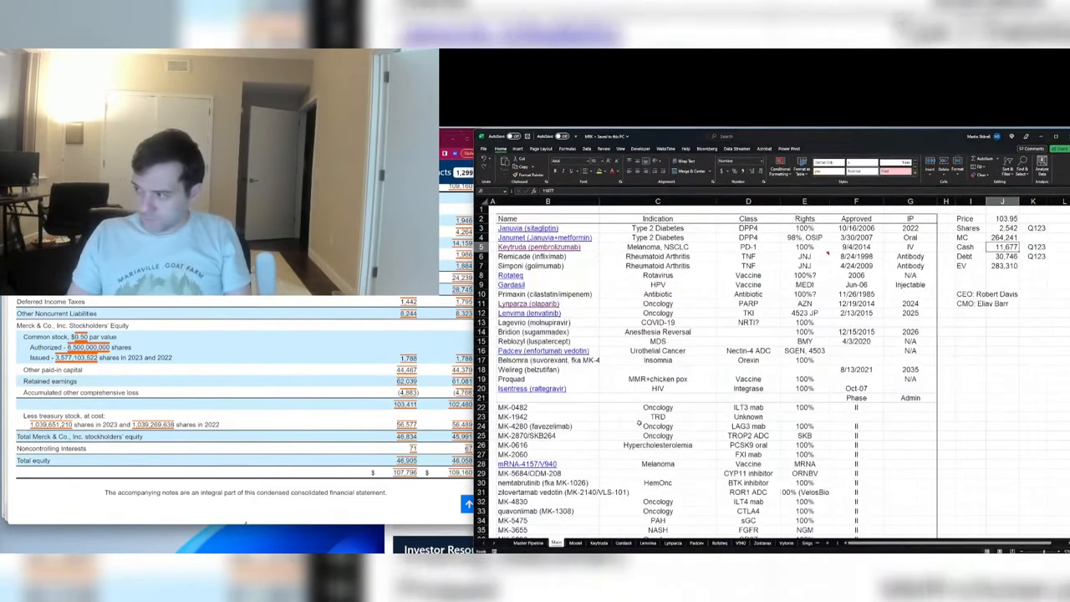
# Step: Find the common shares outstanding on the cover page of Merck's quarterly filing and set Shares on the Main sheet to 2,537
pyautogui.scroll(10, 291, 425)
pyautogui.scroll(10, 291, 425)
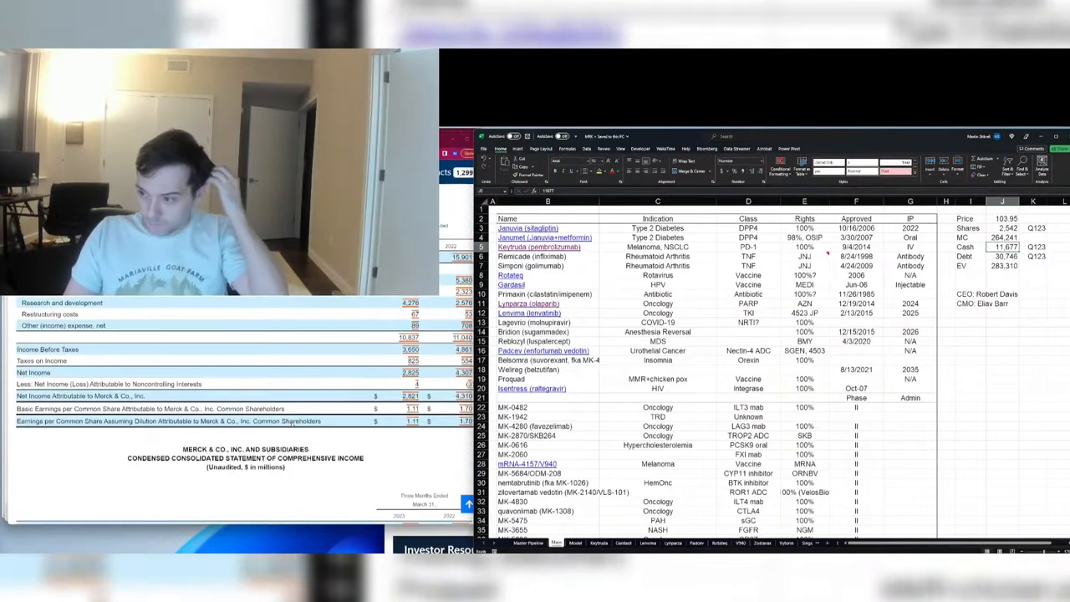
pyautogui.scroll(15, 292, 423)
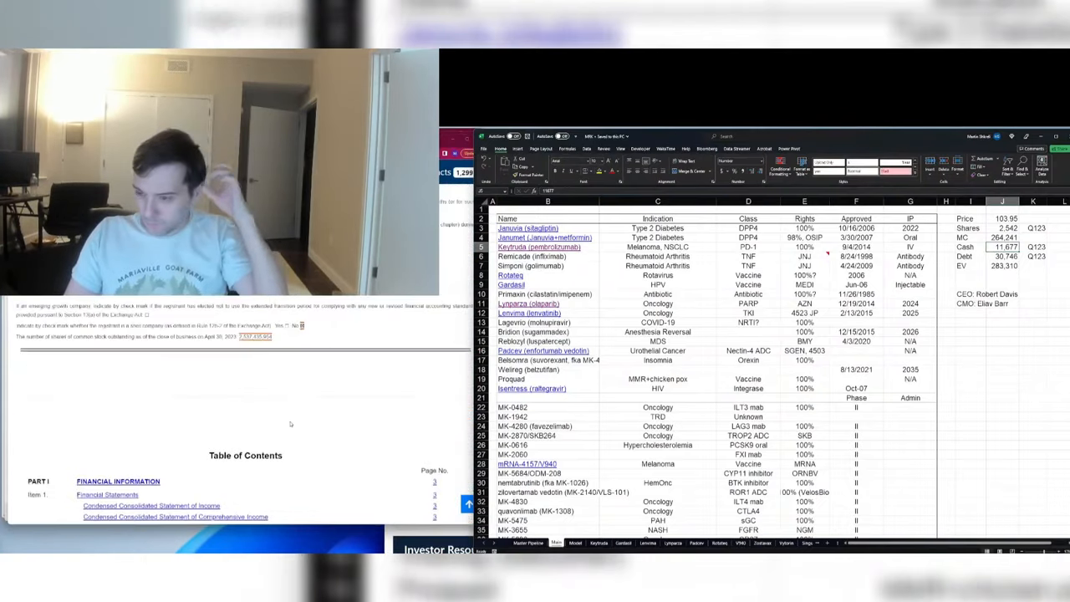
pyautogui.scroll(-3, 290, 424)
pyautogui.click(943, 319)
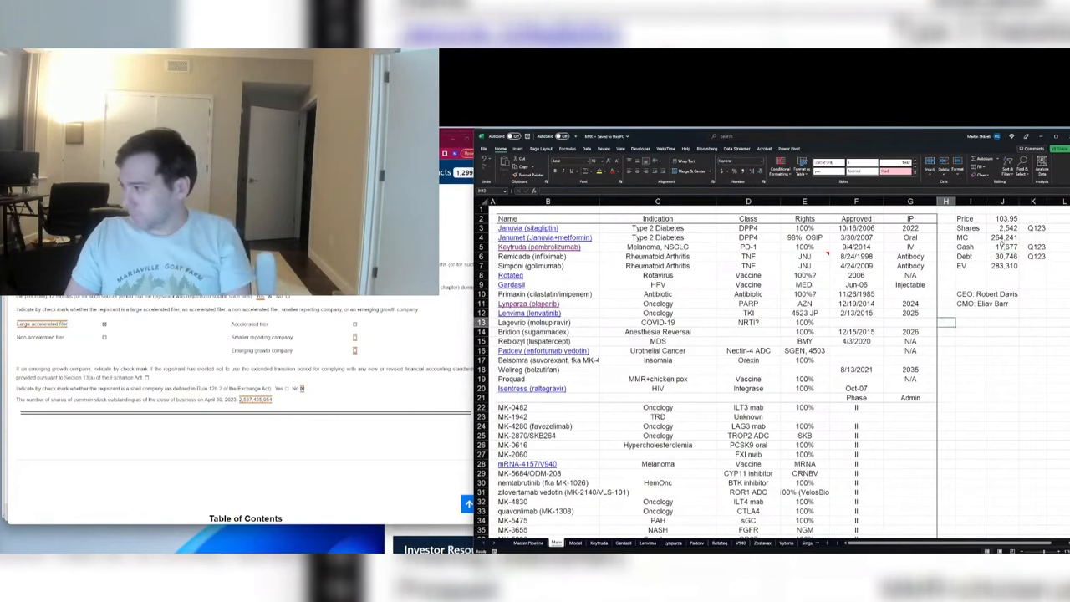
pyautogui.click(1008, 227)
pyautogui.write('2,5')
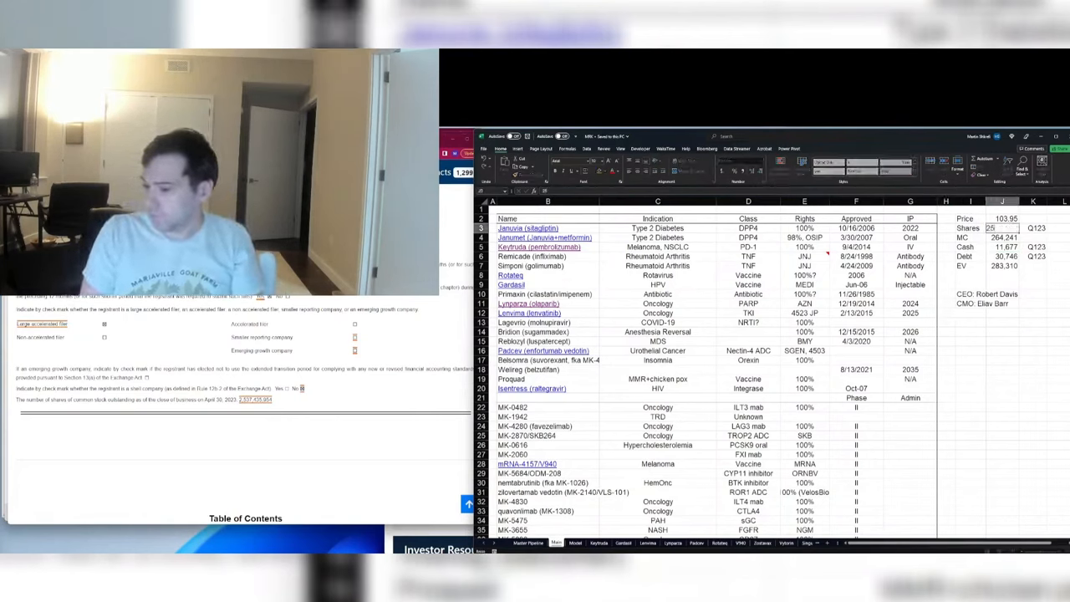
pyautogui.write('37')
pyautogui.press('Tab')
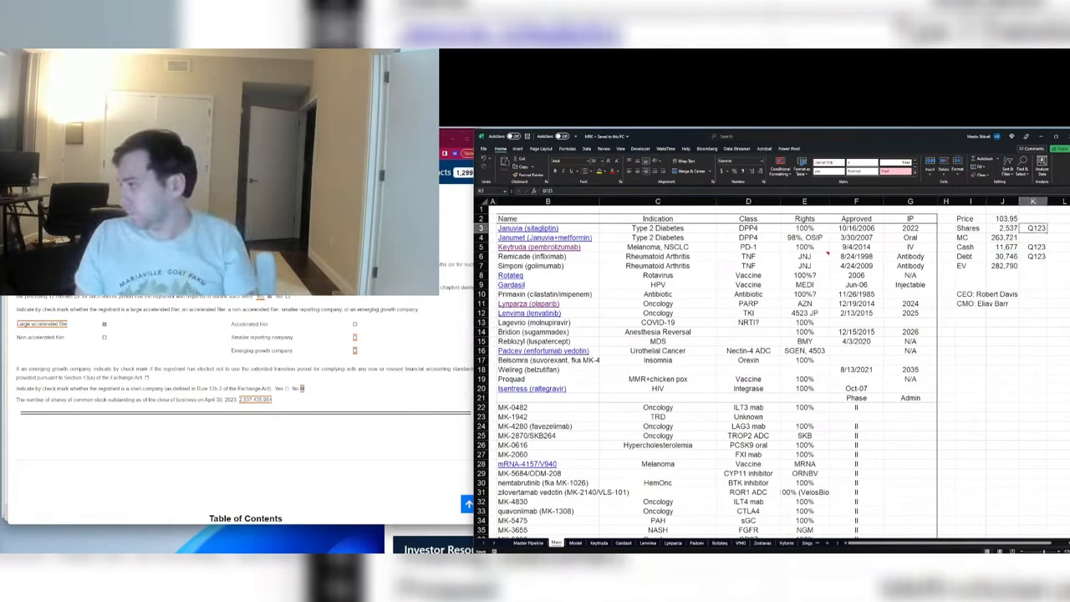
# Step: Set Merck's share price on the Main sheet to 108.00 and return to the company overview workbook
pyautogui.click(1007, 218)
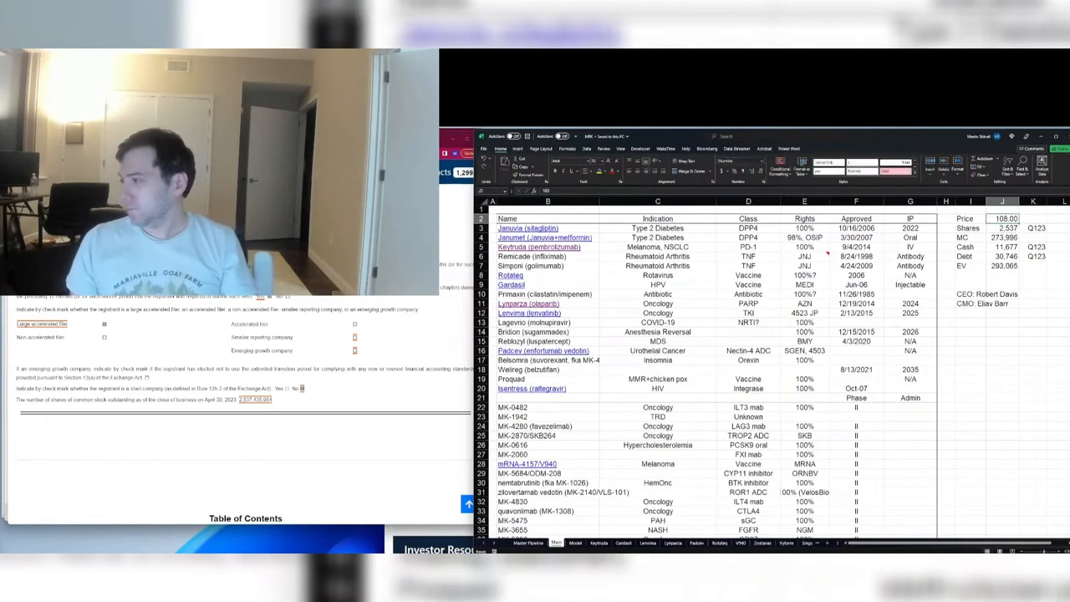
pyautogui.hotkey('alt', 'Tab')
pyautogui.hotkey('alt', 'Tab')
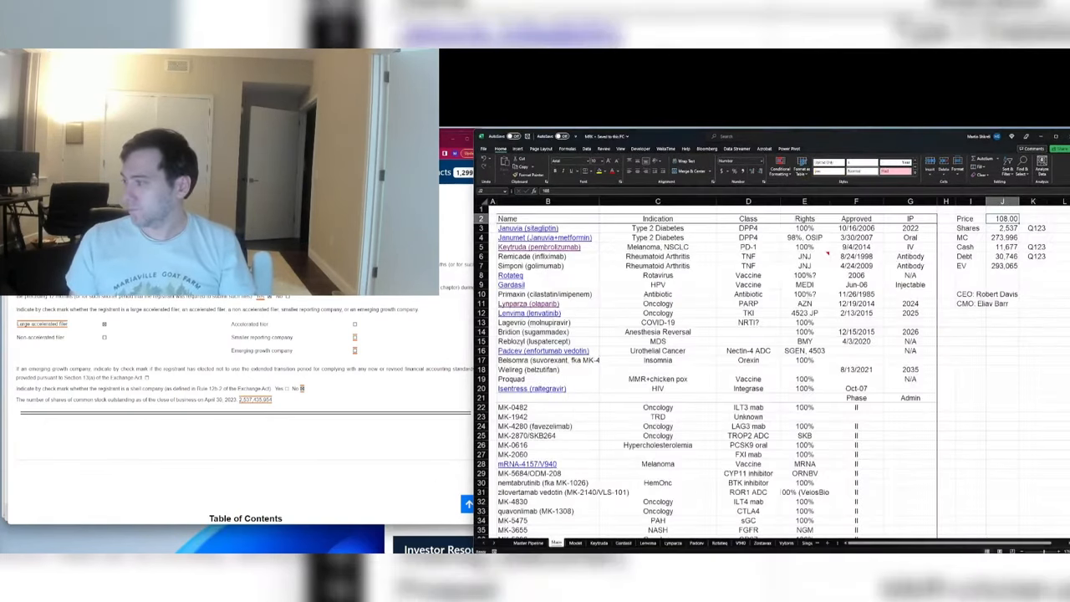
pyautogui.hotkey('alt', 'Tab')
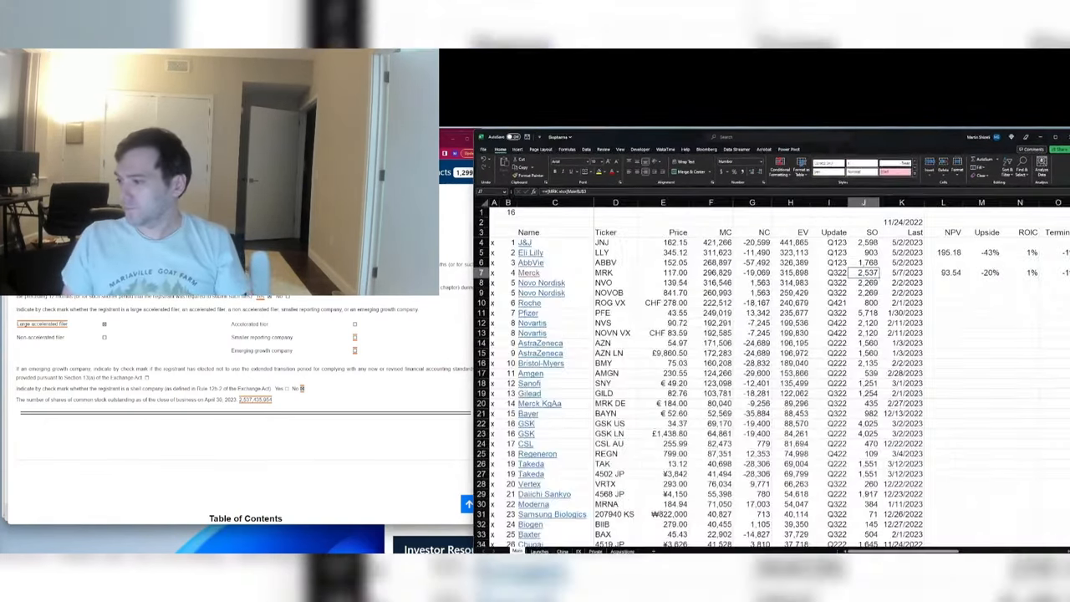
# Step: Switch to the web browser and open a new tab
pyautogui.click(288, 503)
pyautogui.hotkey('ctrl', 't')
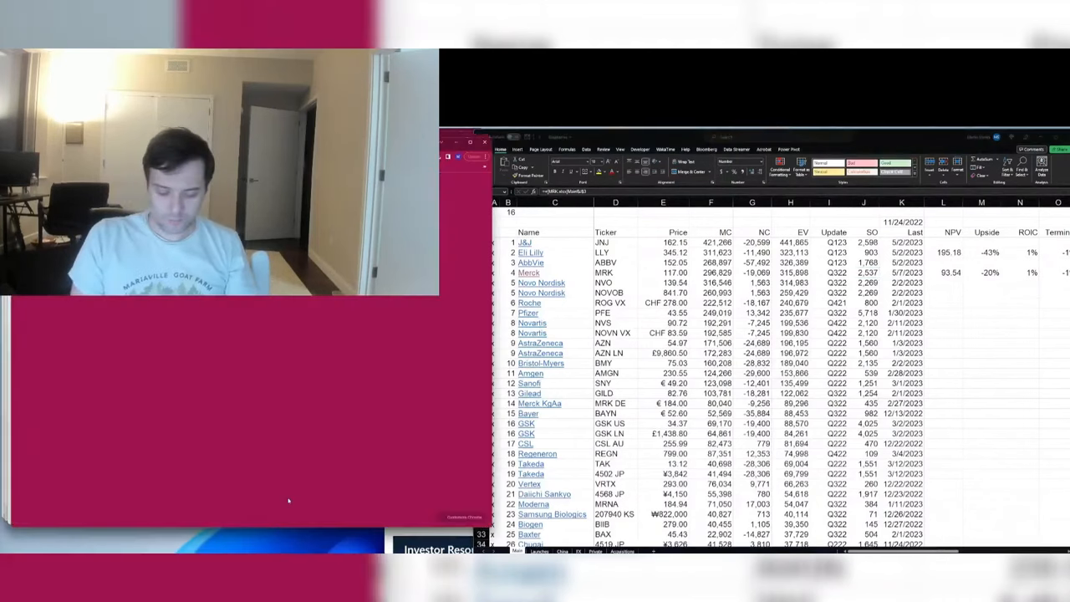